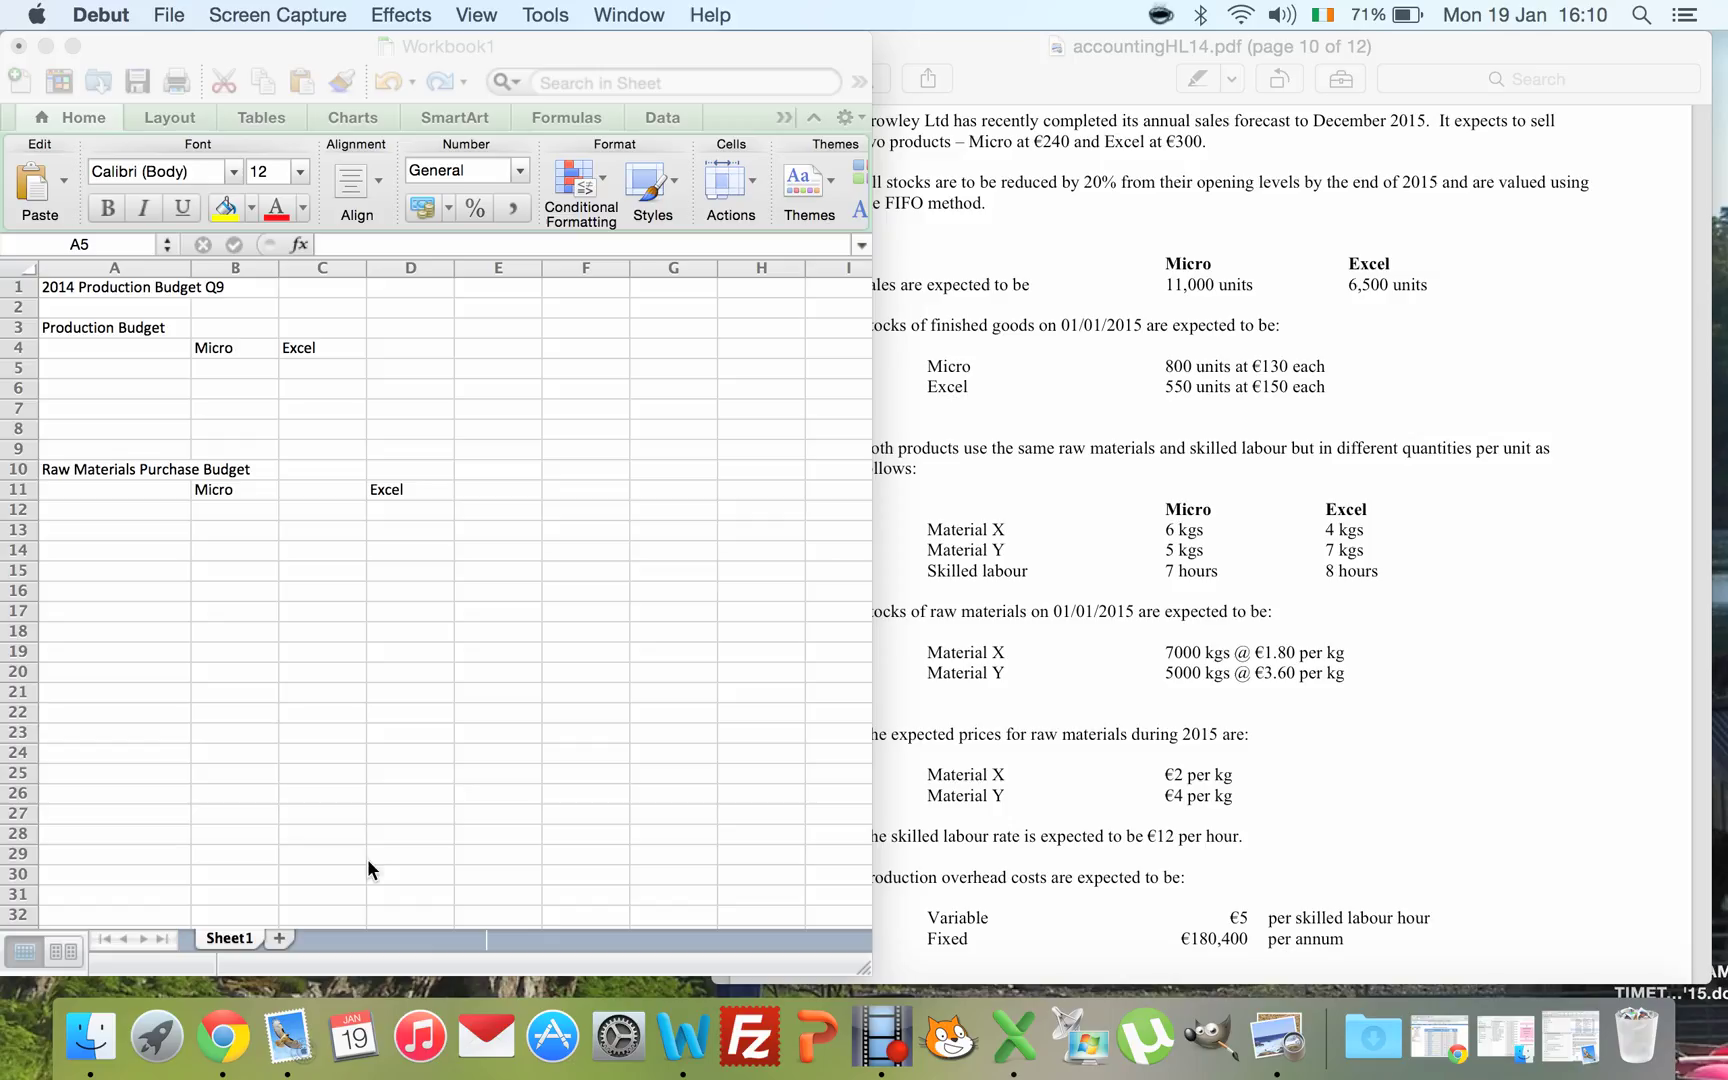
- Label the Production Budget rows in A5 to A8 as Sales, less Opening Stock, add Closing Stock and Production
left_click(99, 368)
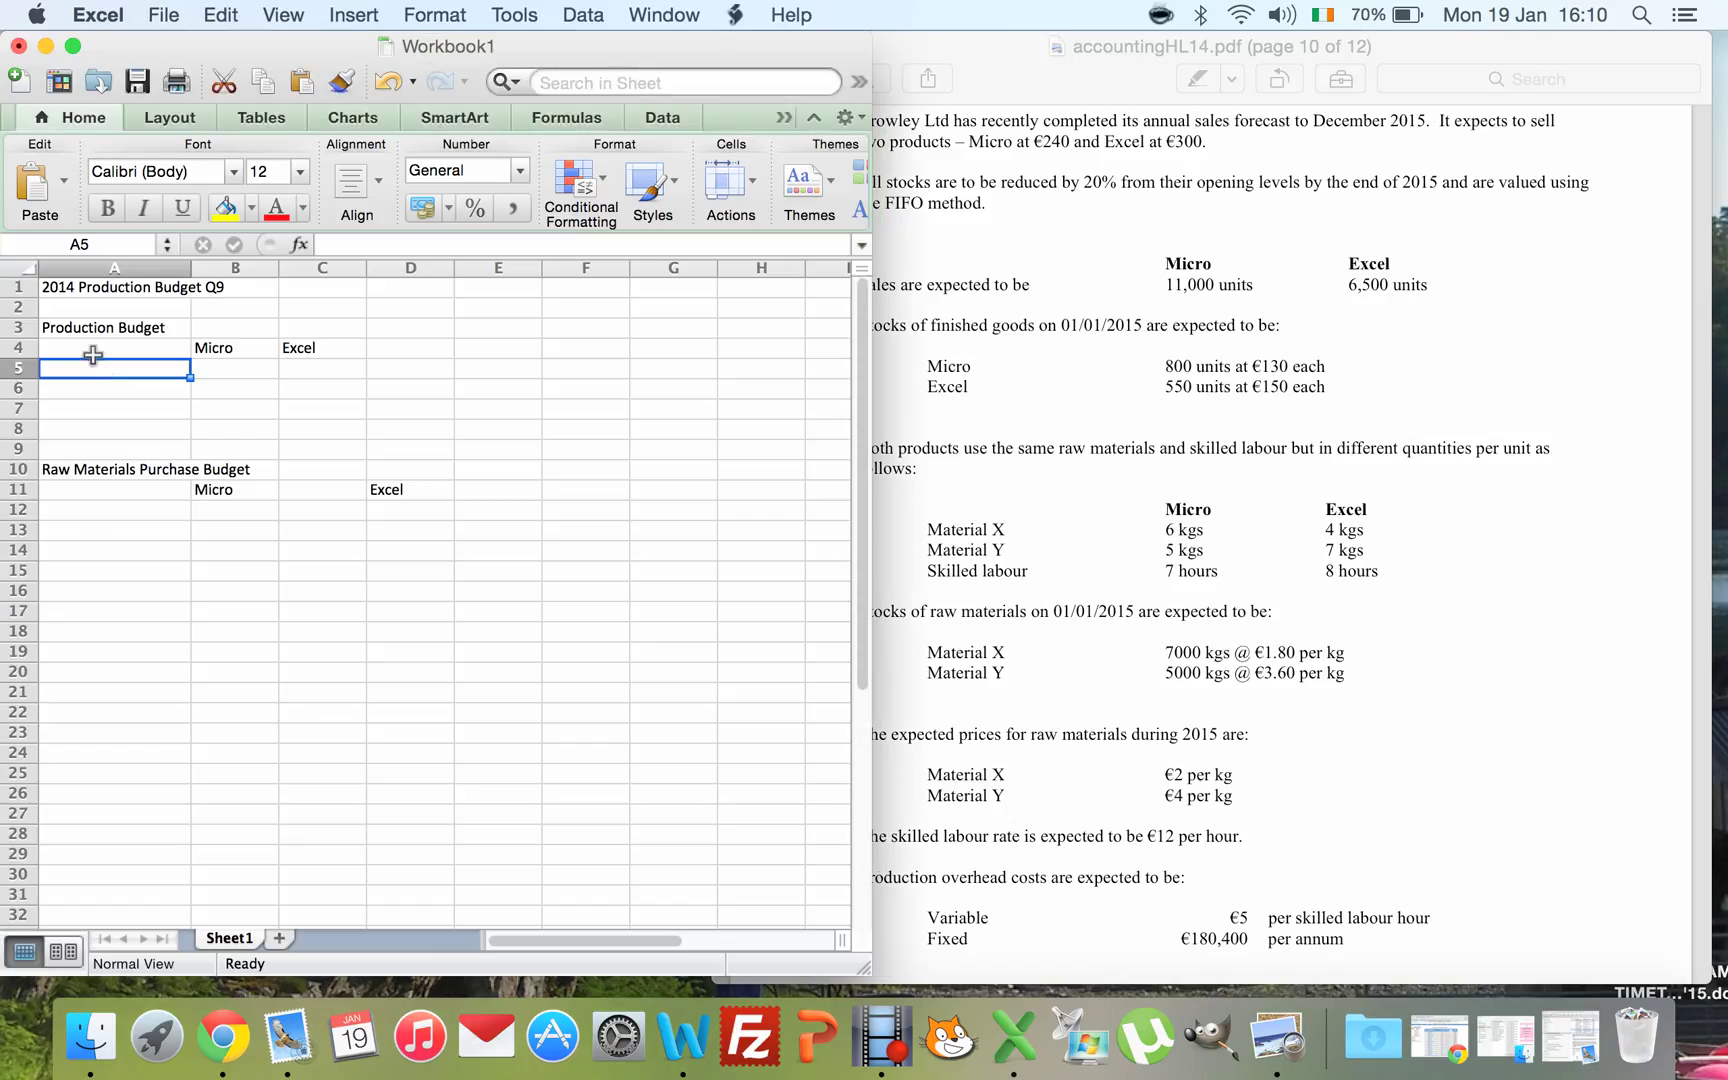
type("Sales")
key("Return")
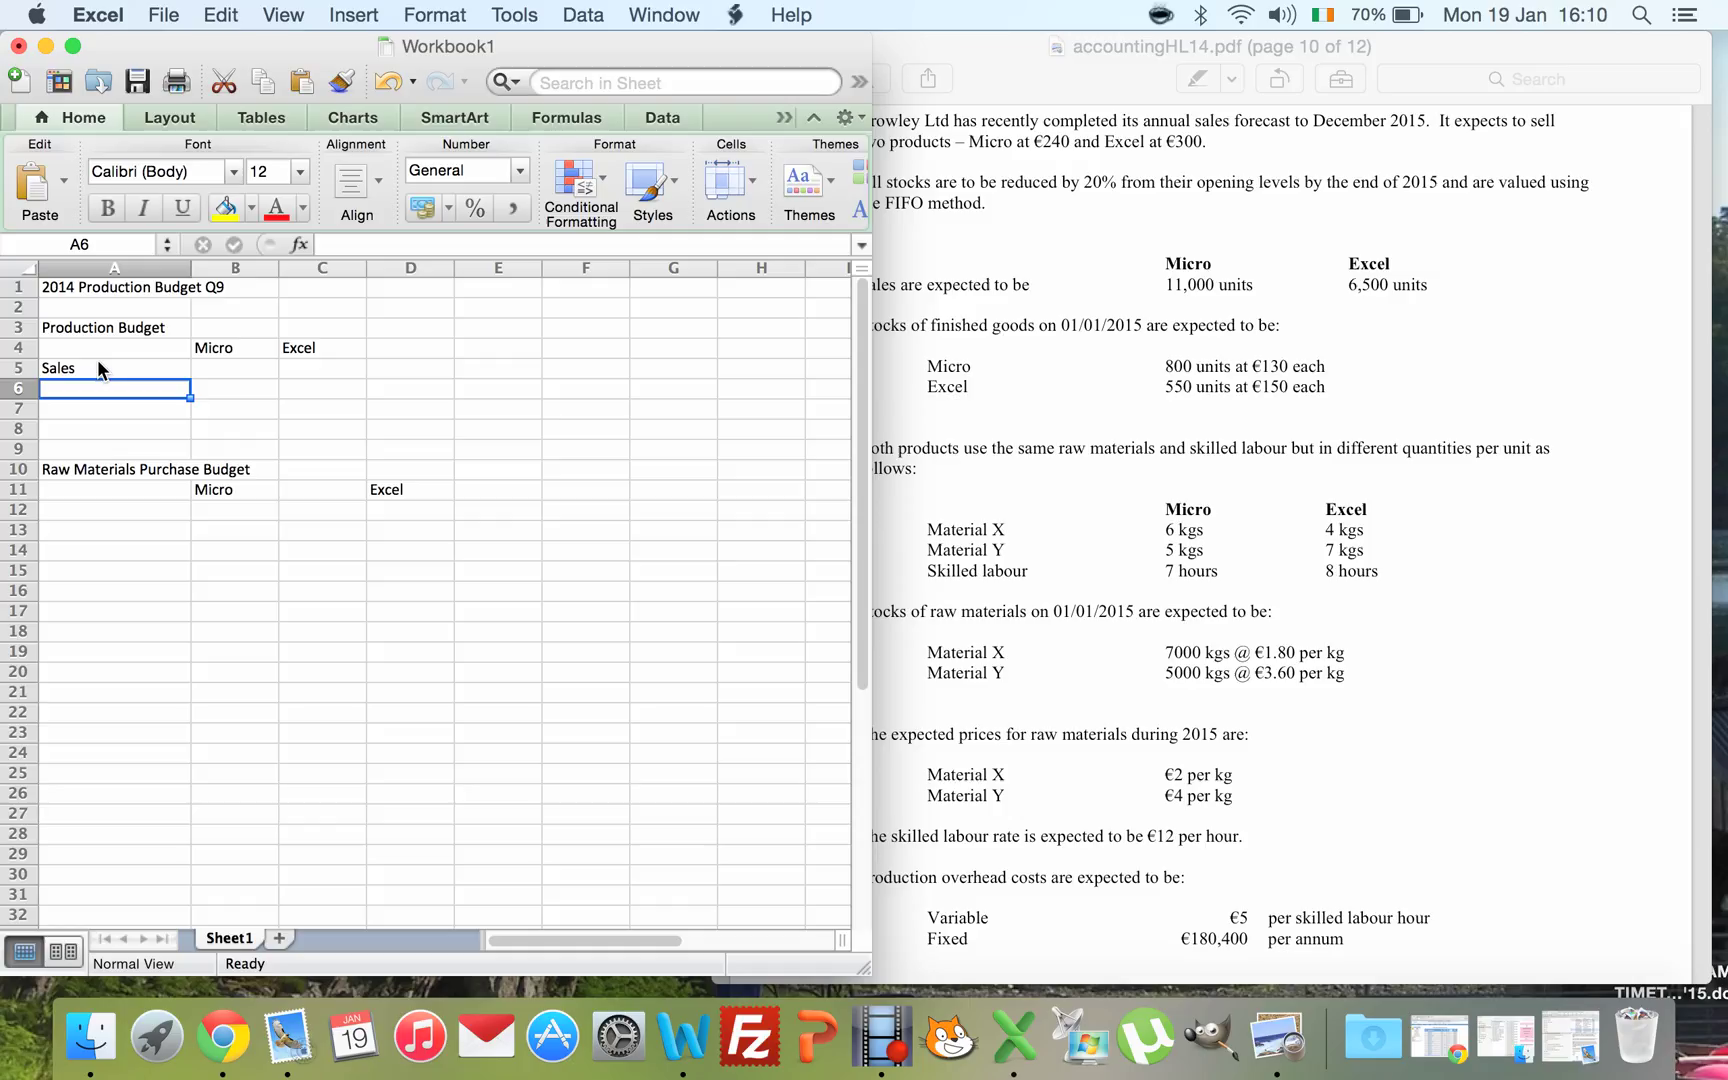
type("less")
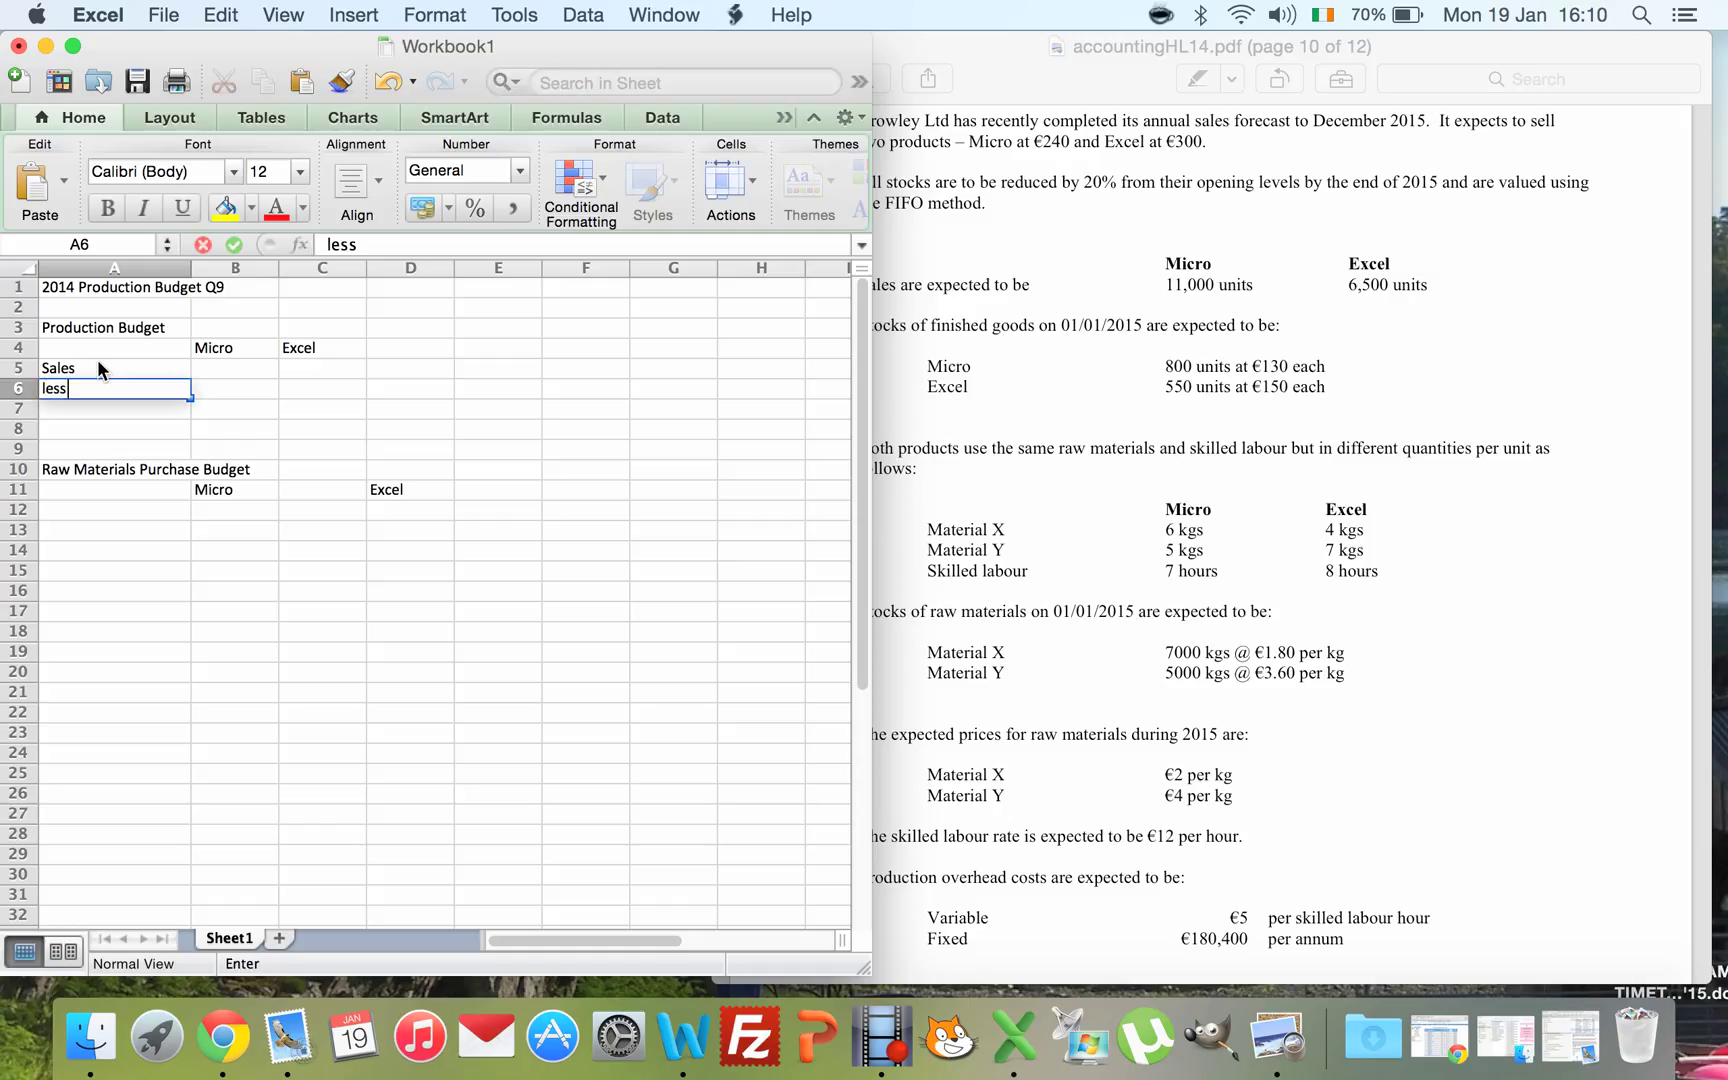
type(" Opening Stock")
key("Return")
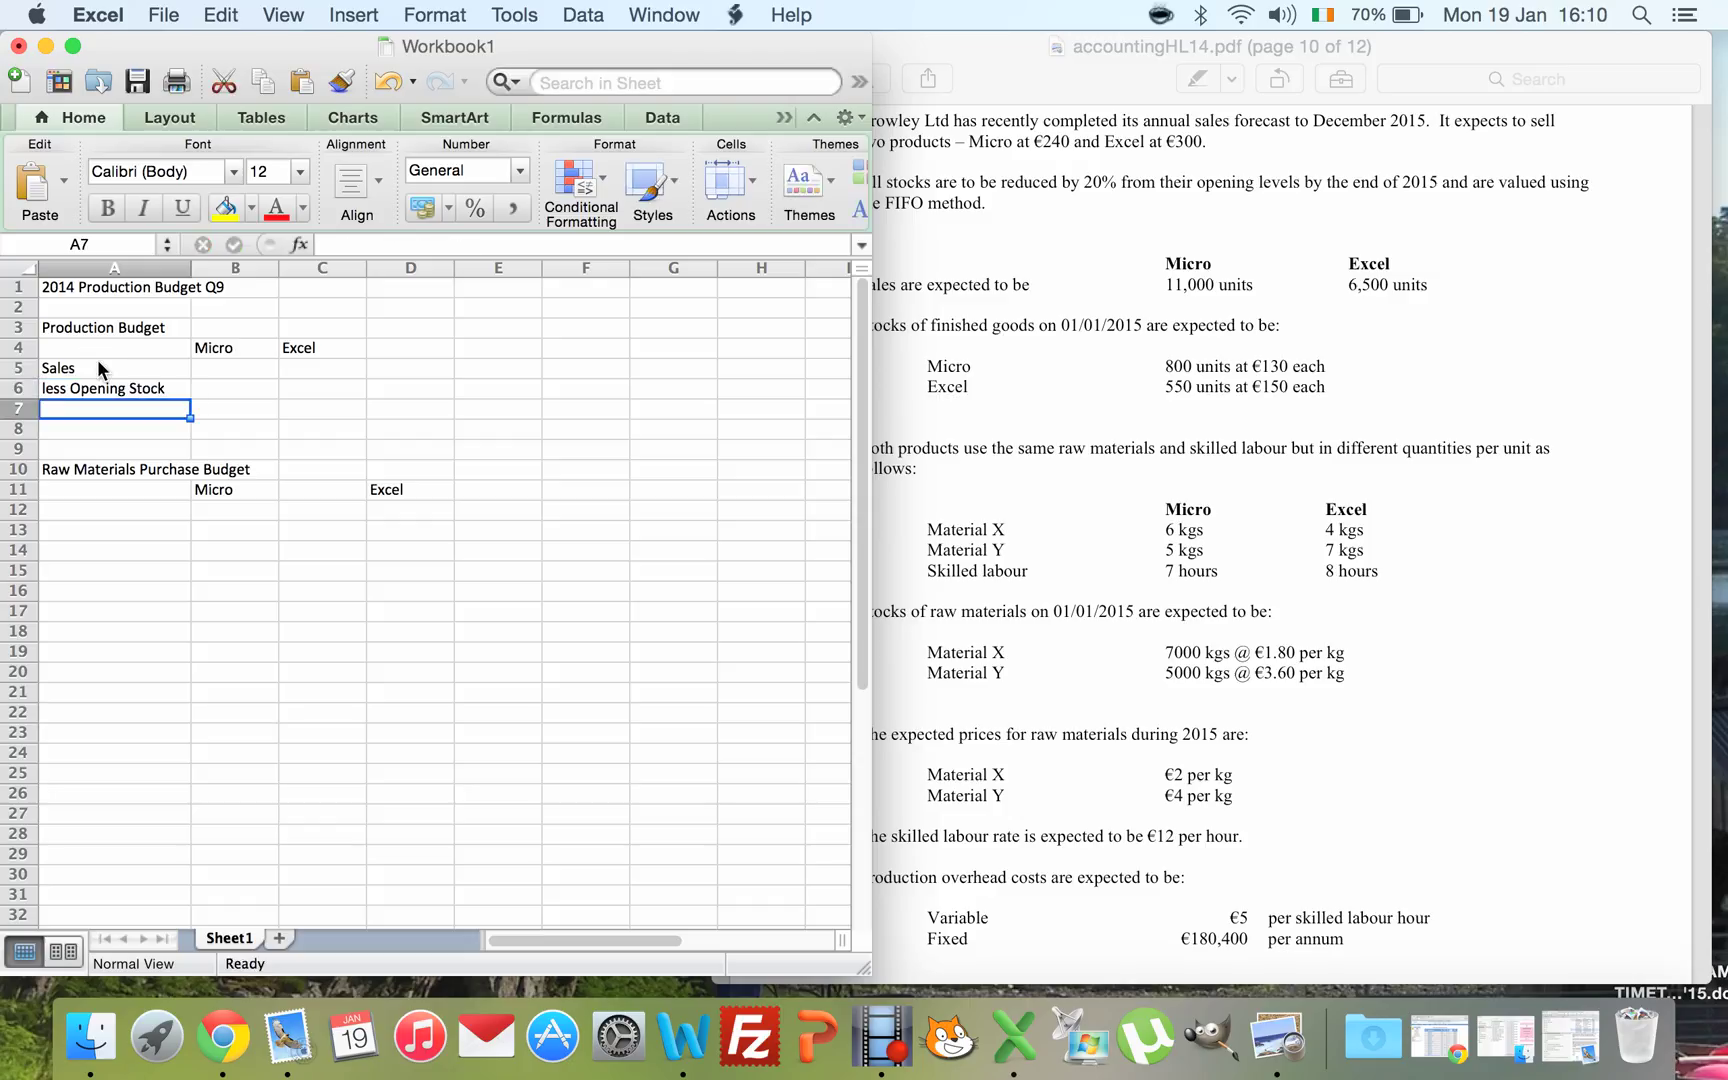
type("add C")
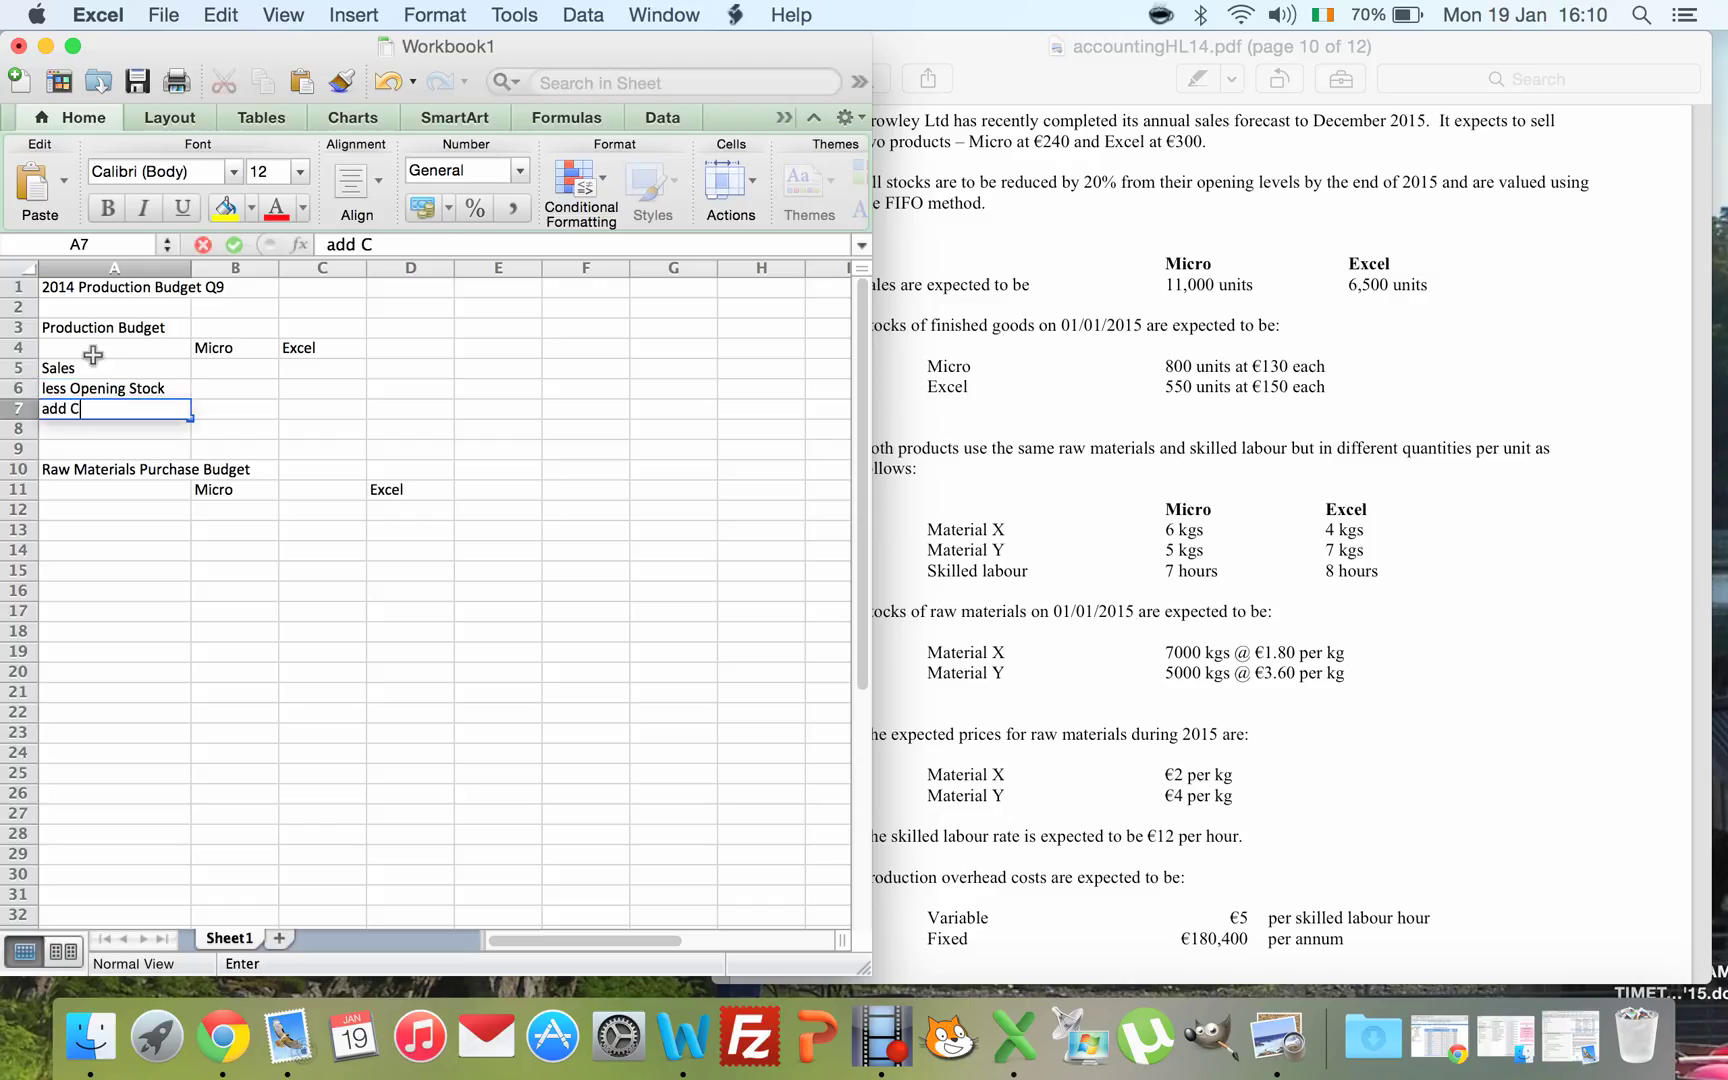
type("losing Stock")
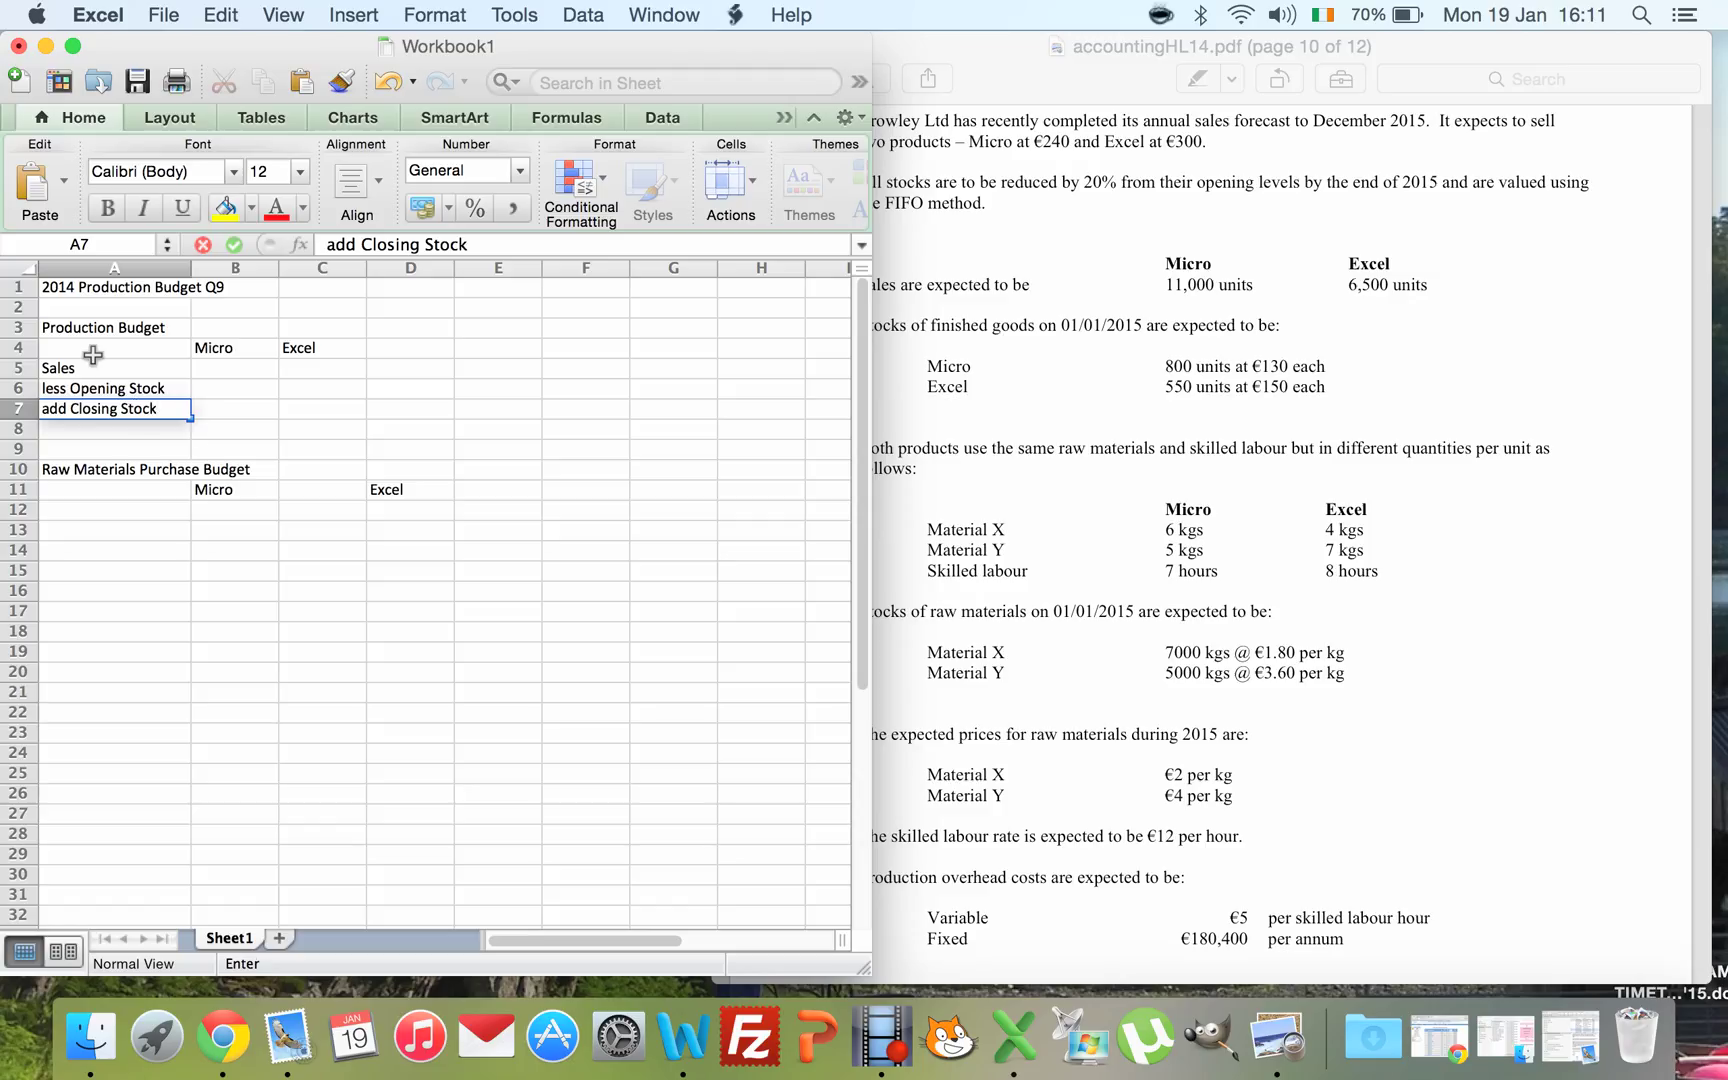
key("Return")
type("Production")
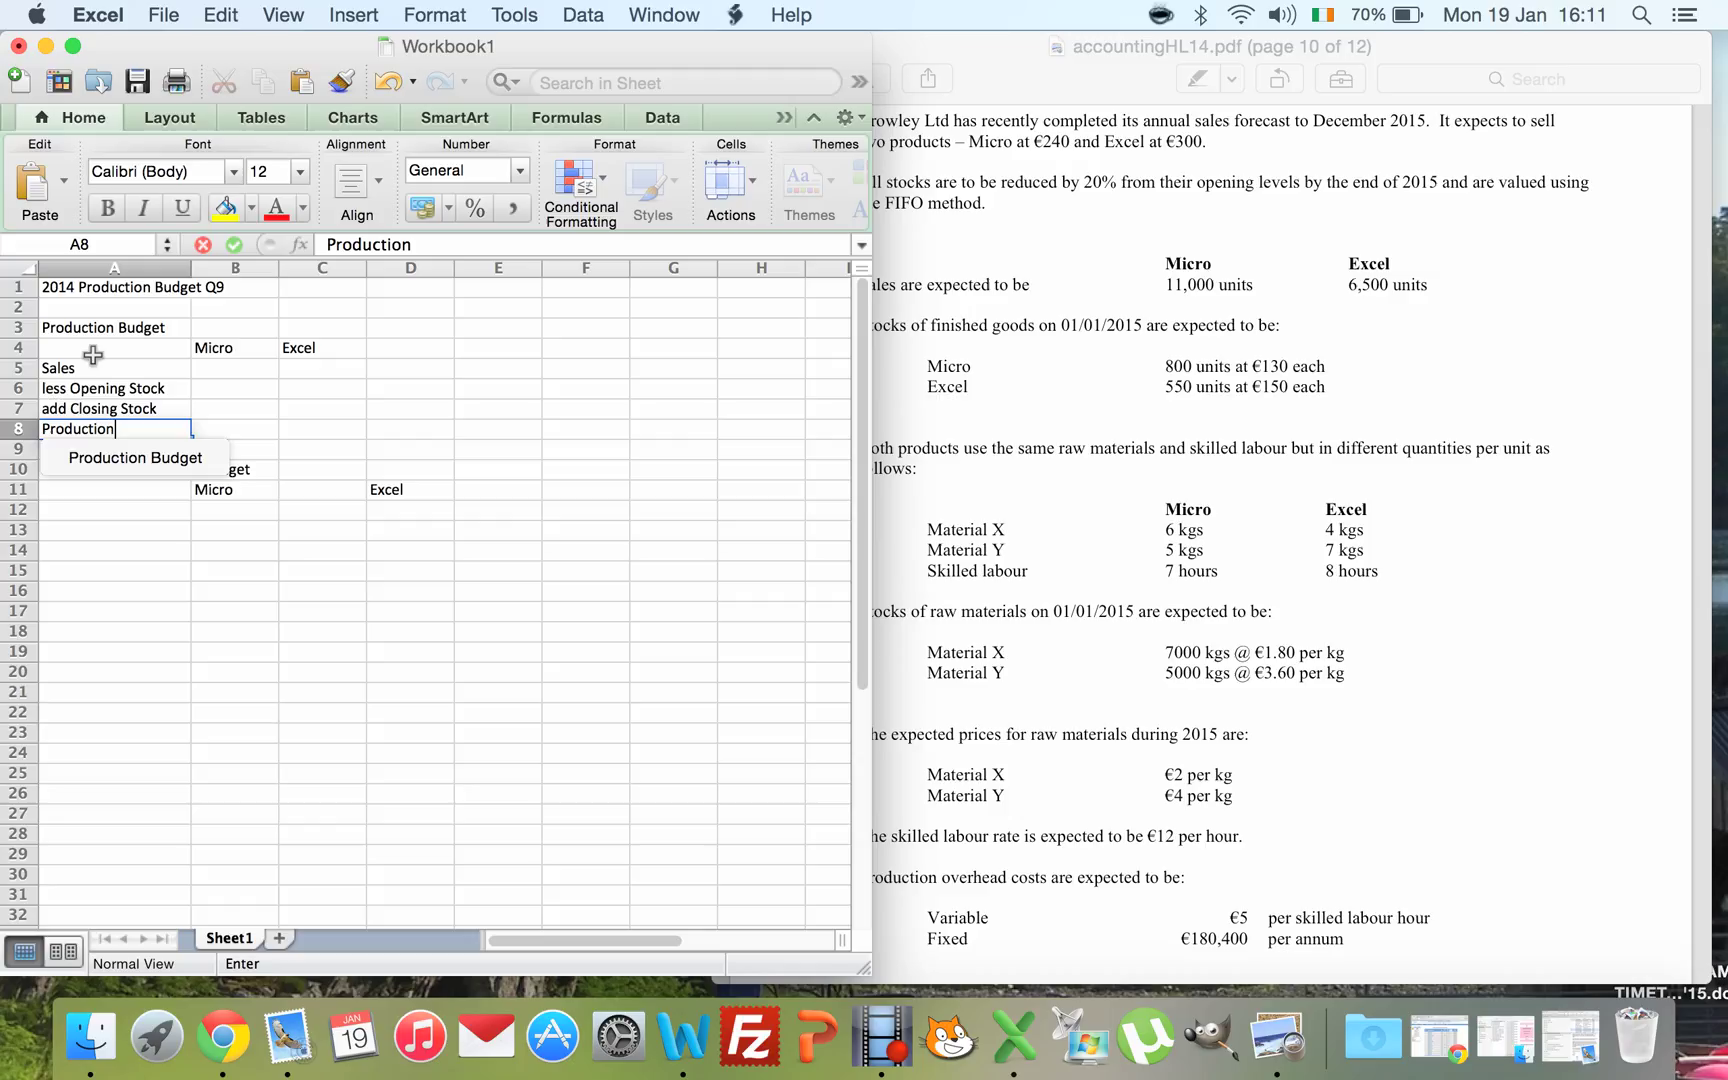
key("Down")
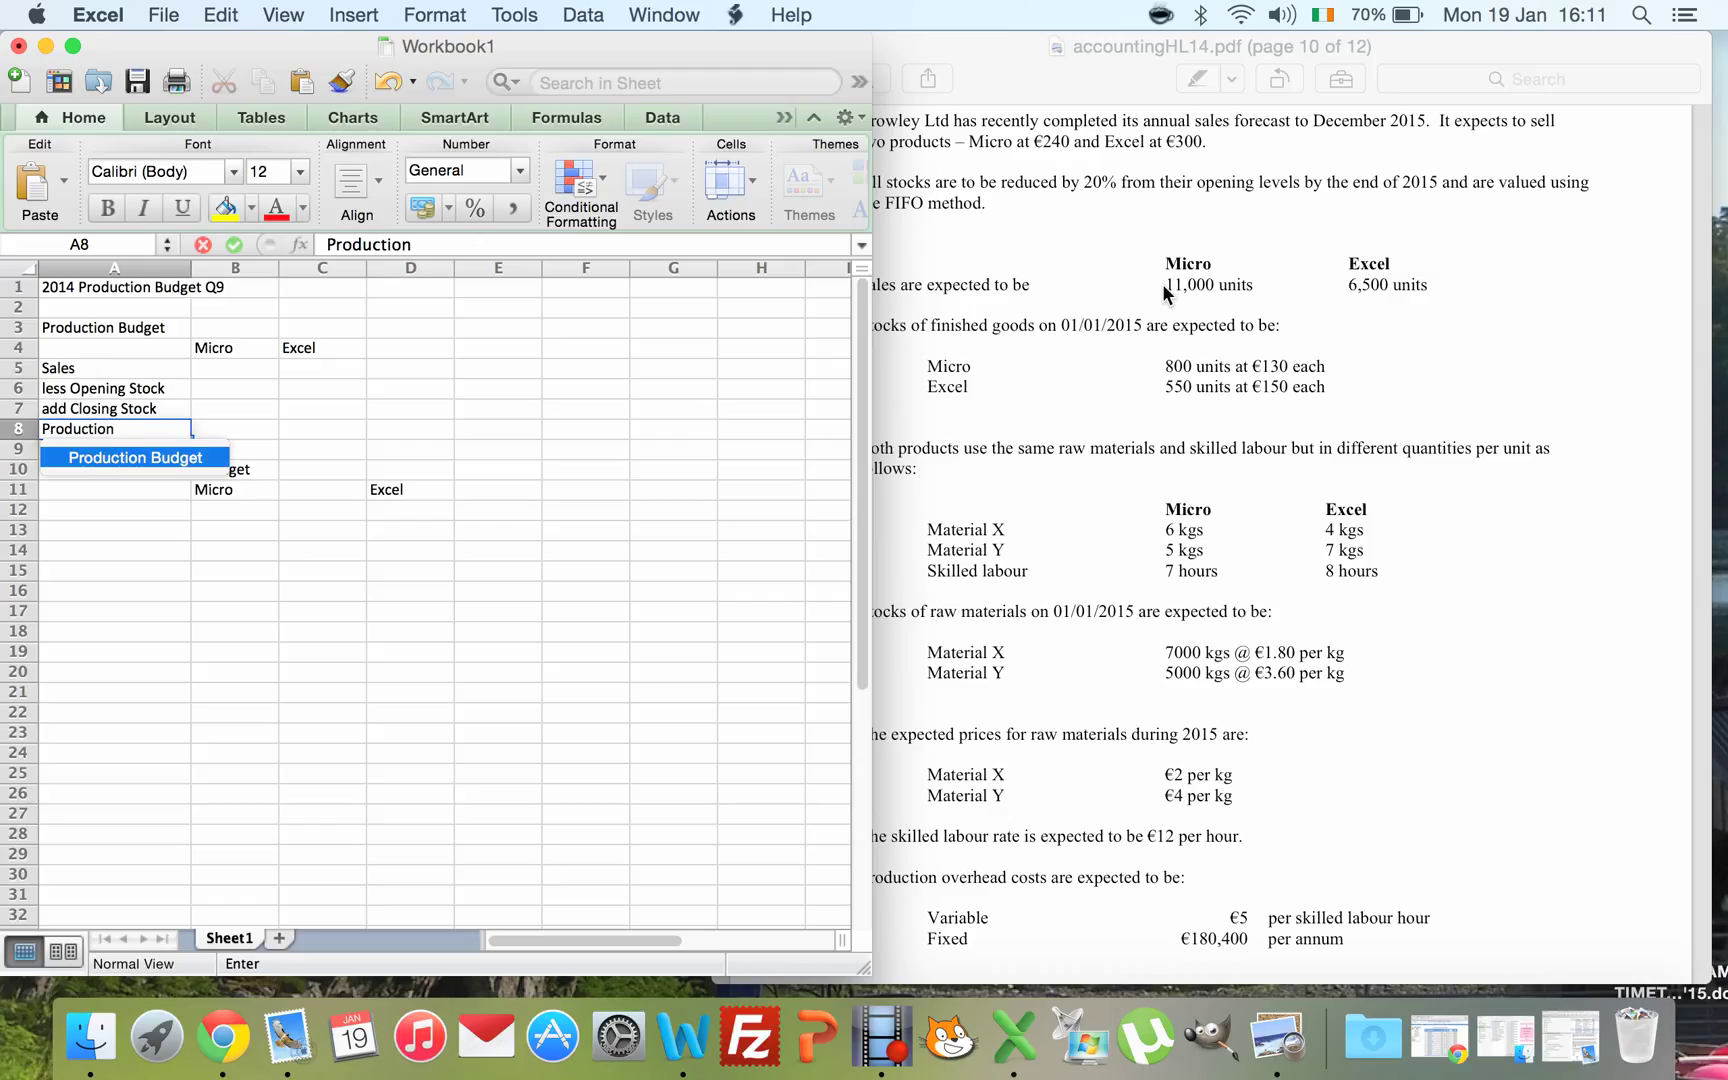
key("Escape")
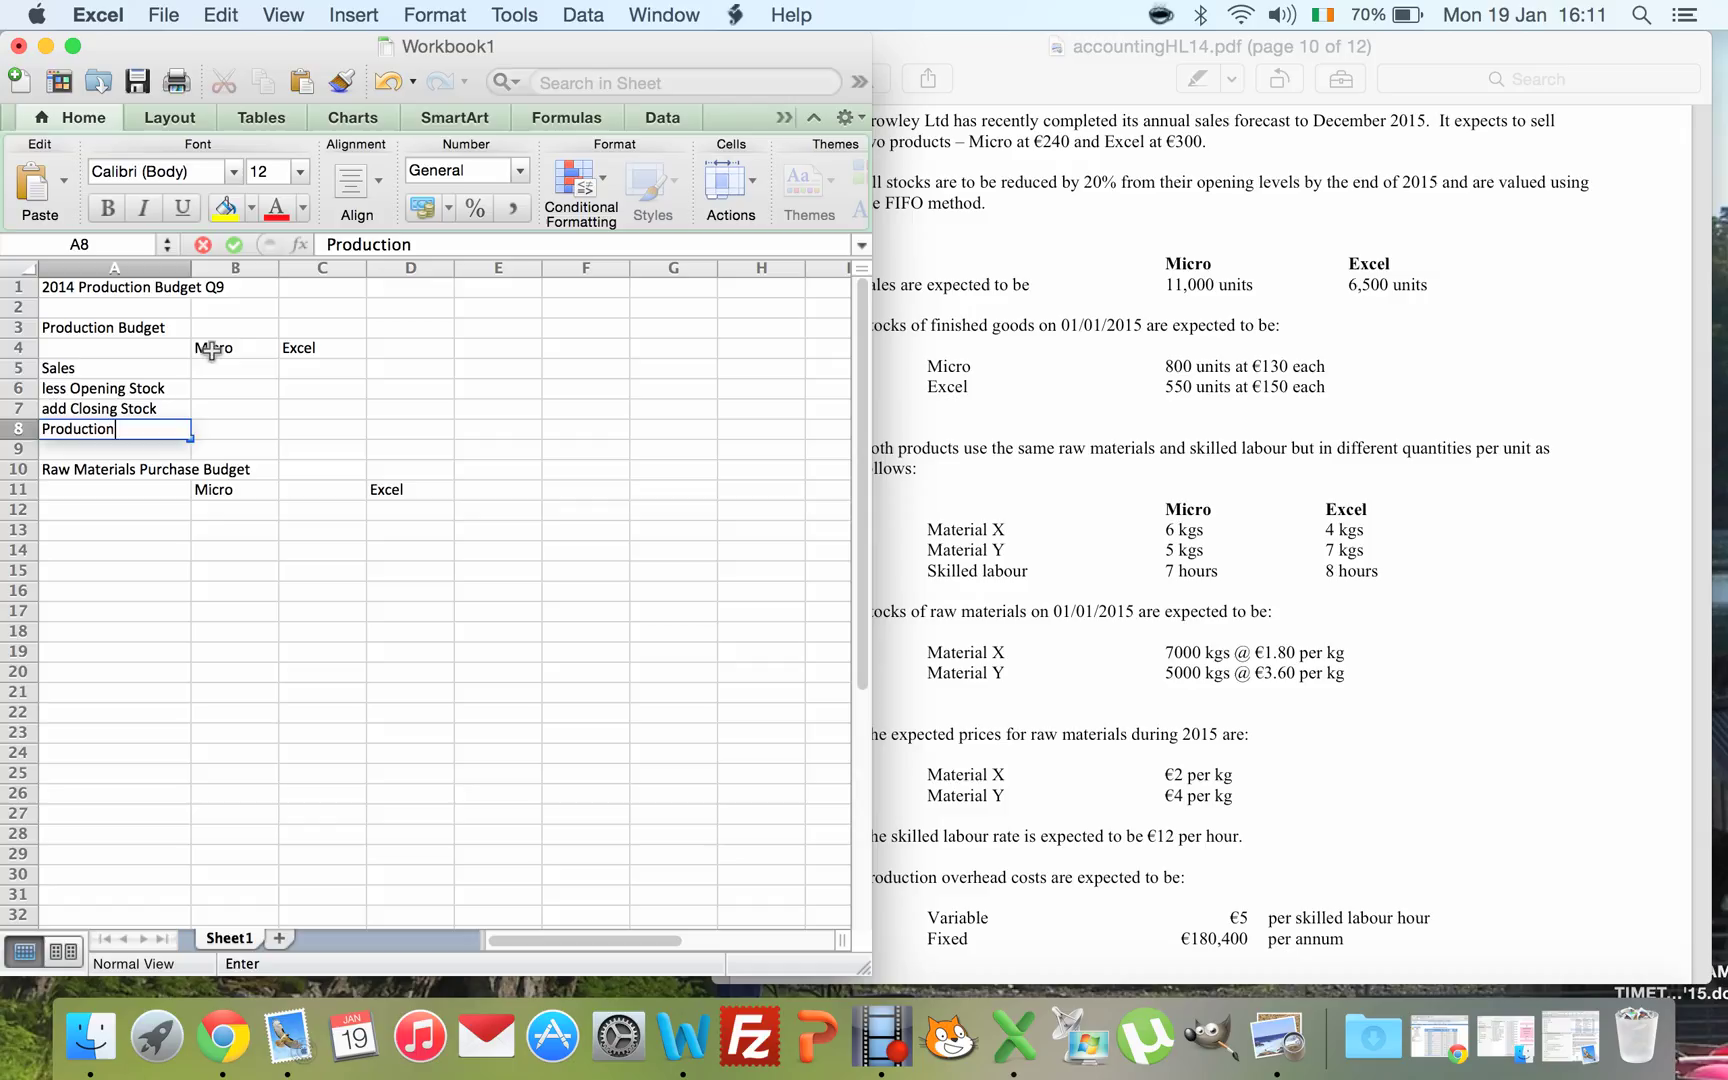
- Enter the sales units in row 5 as 11000 for Micro and 6500 for Excel
left_click(218, 366)
type("11000")
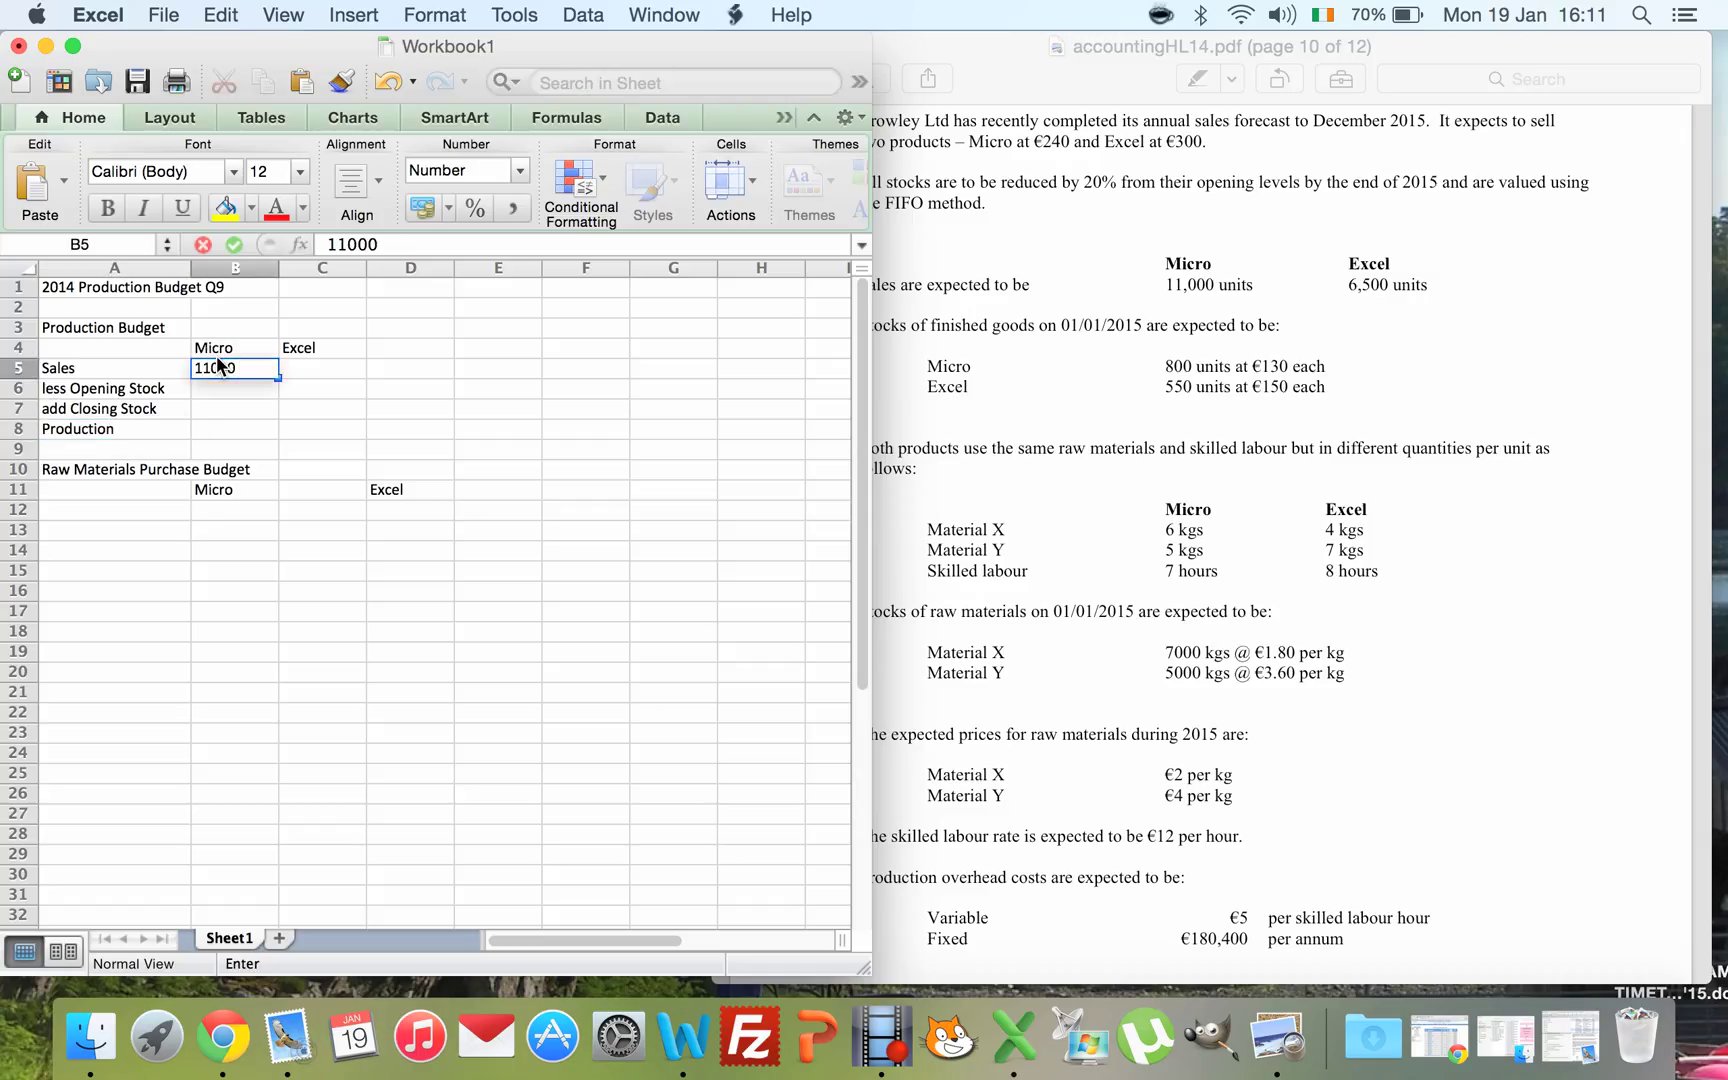
key("Tab")
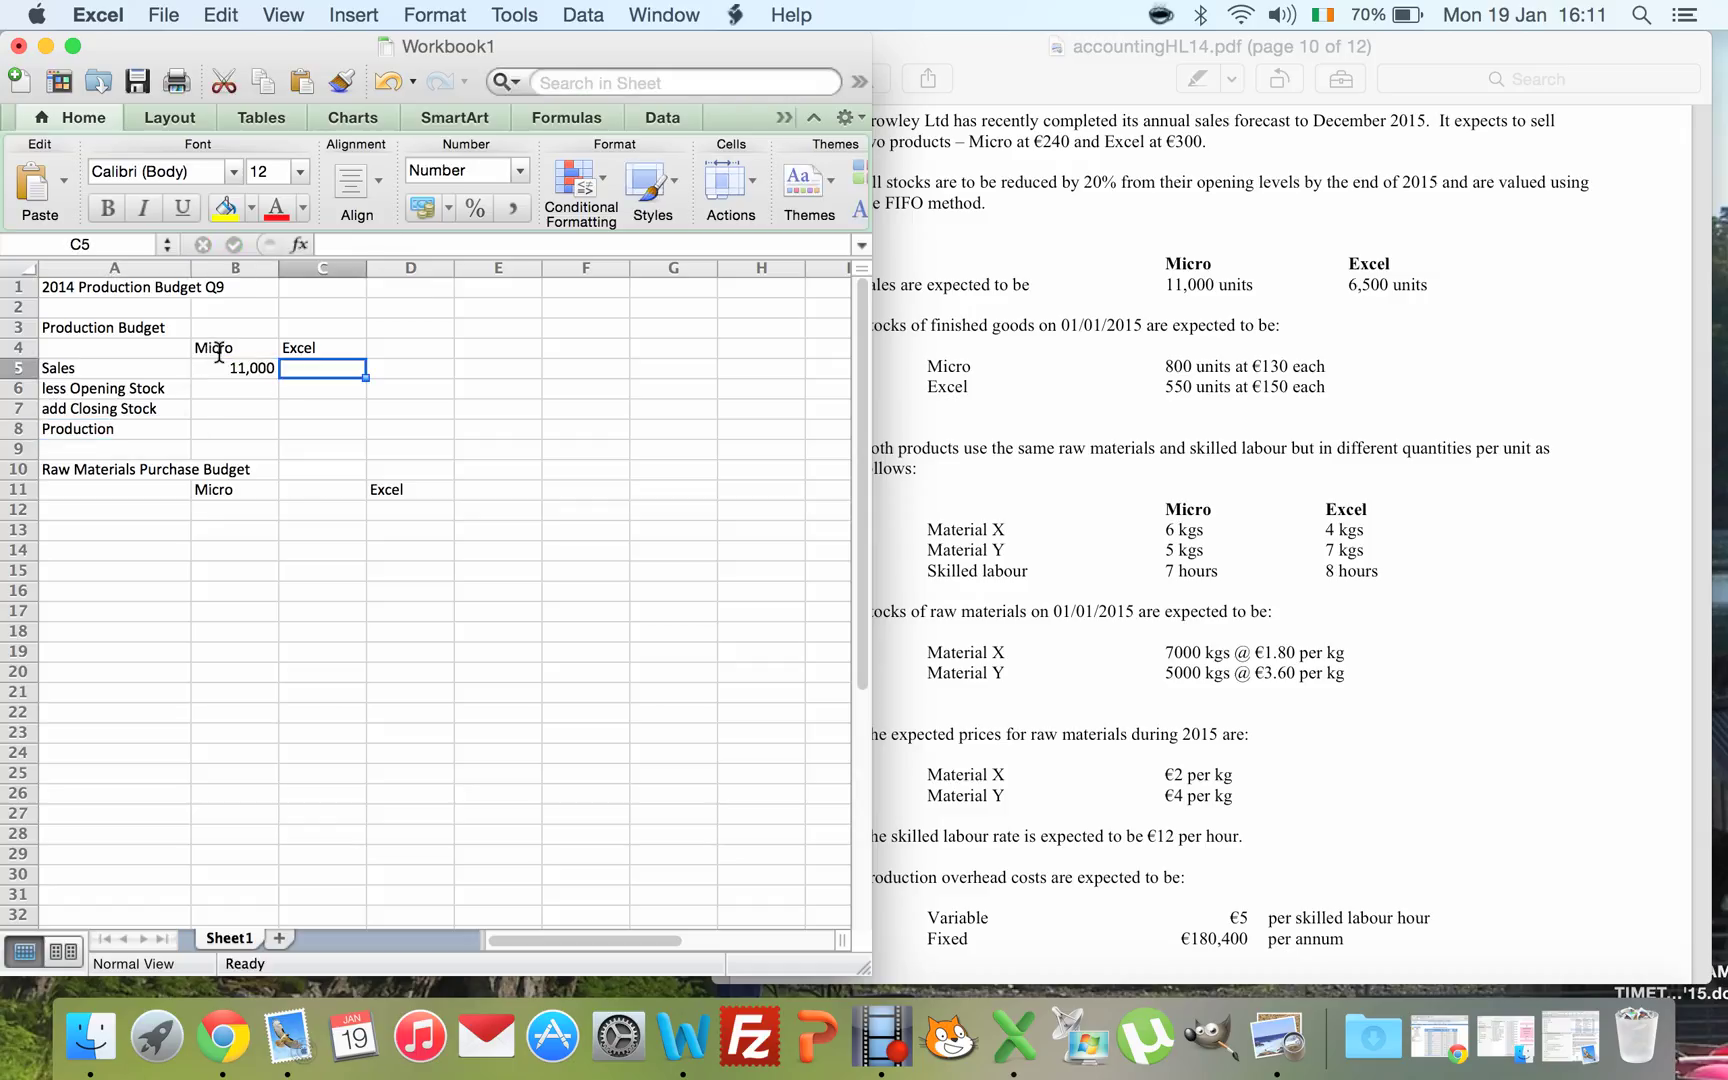
type("6500")
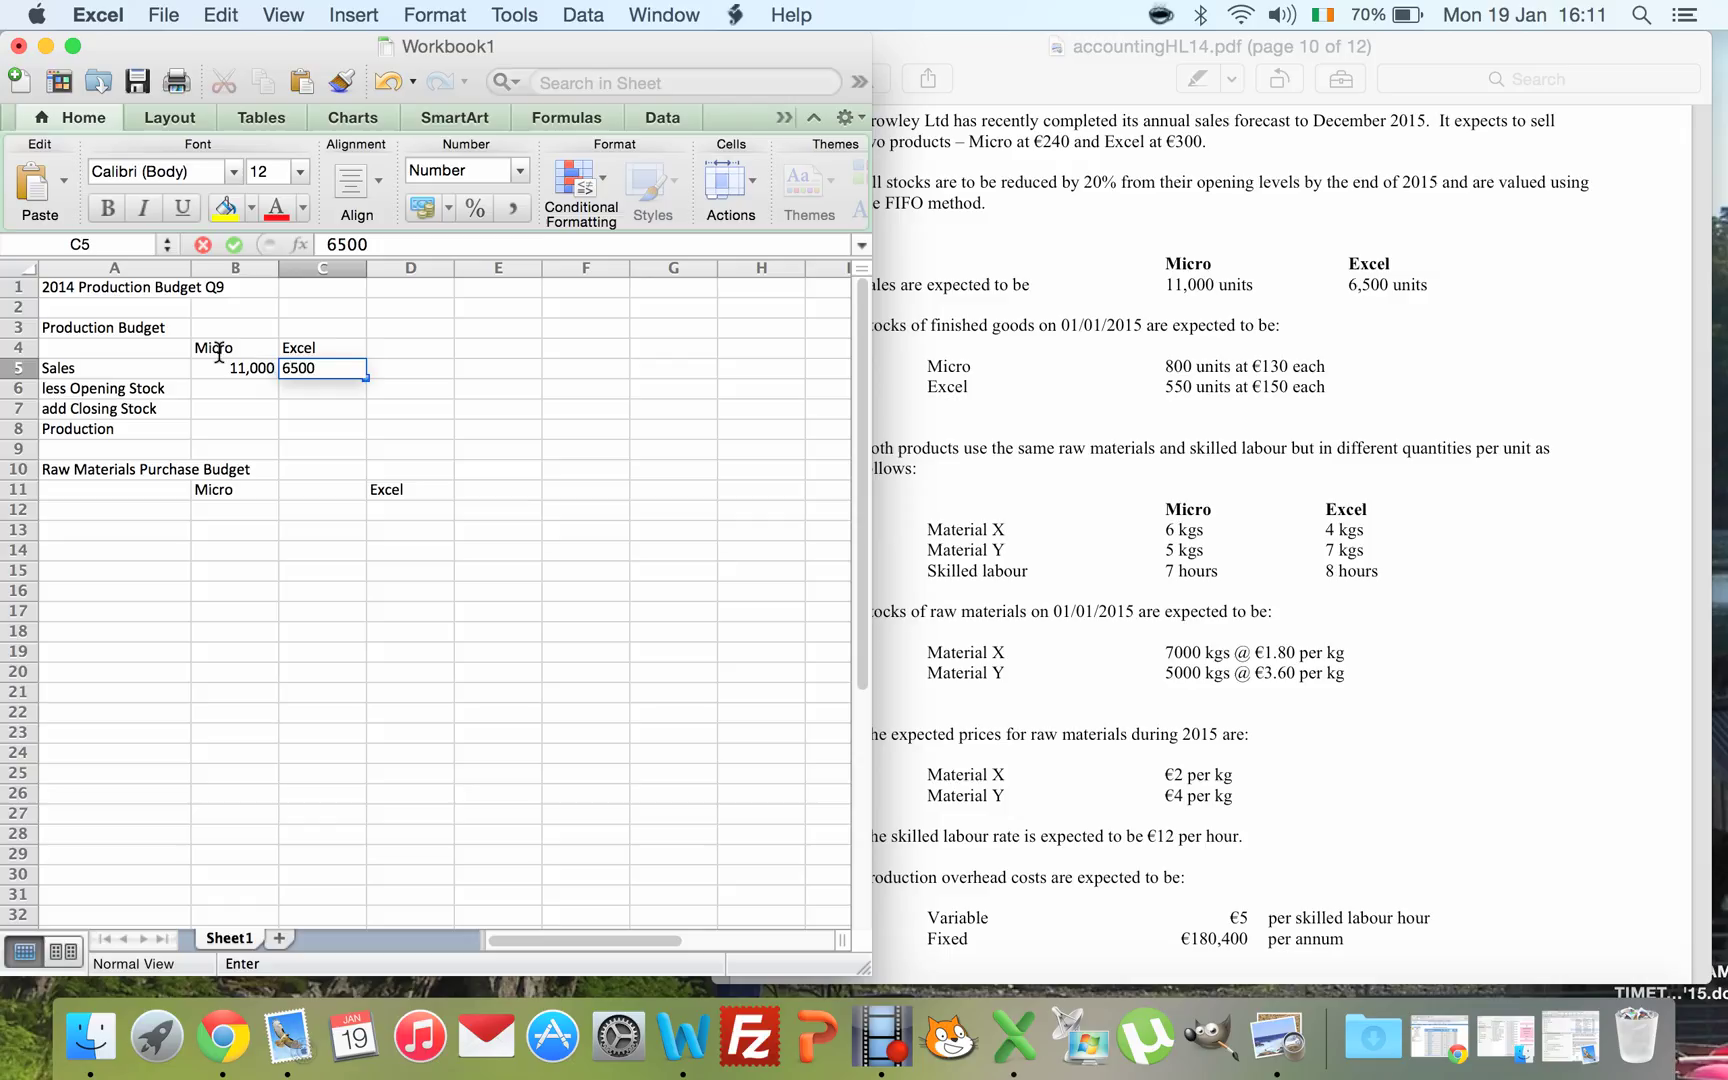
key("Return")
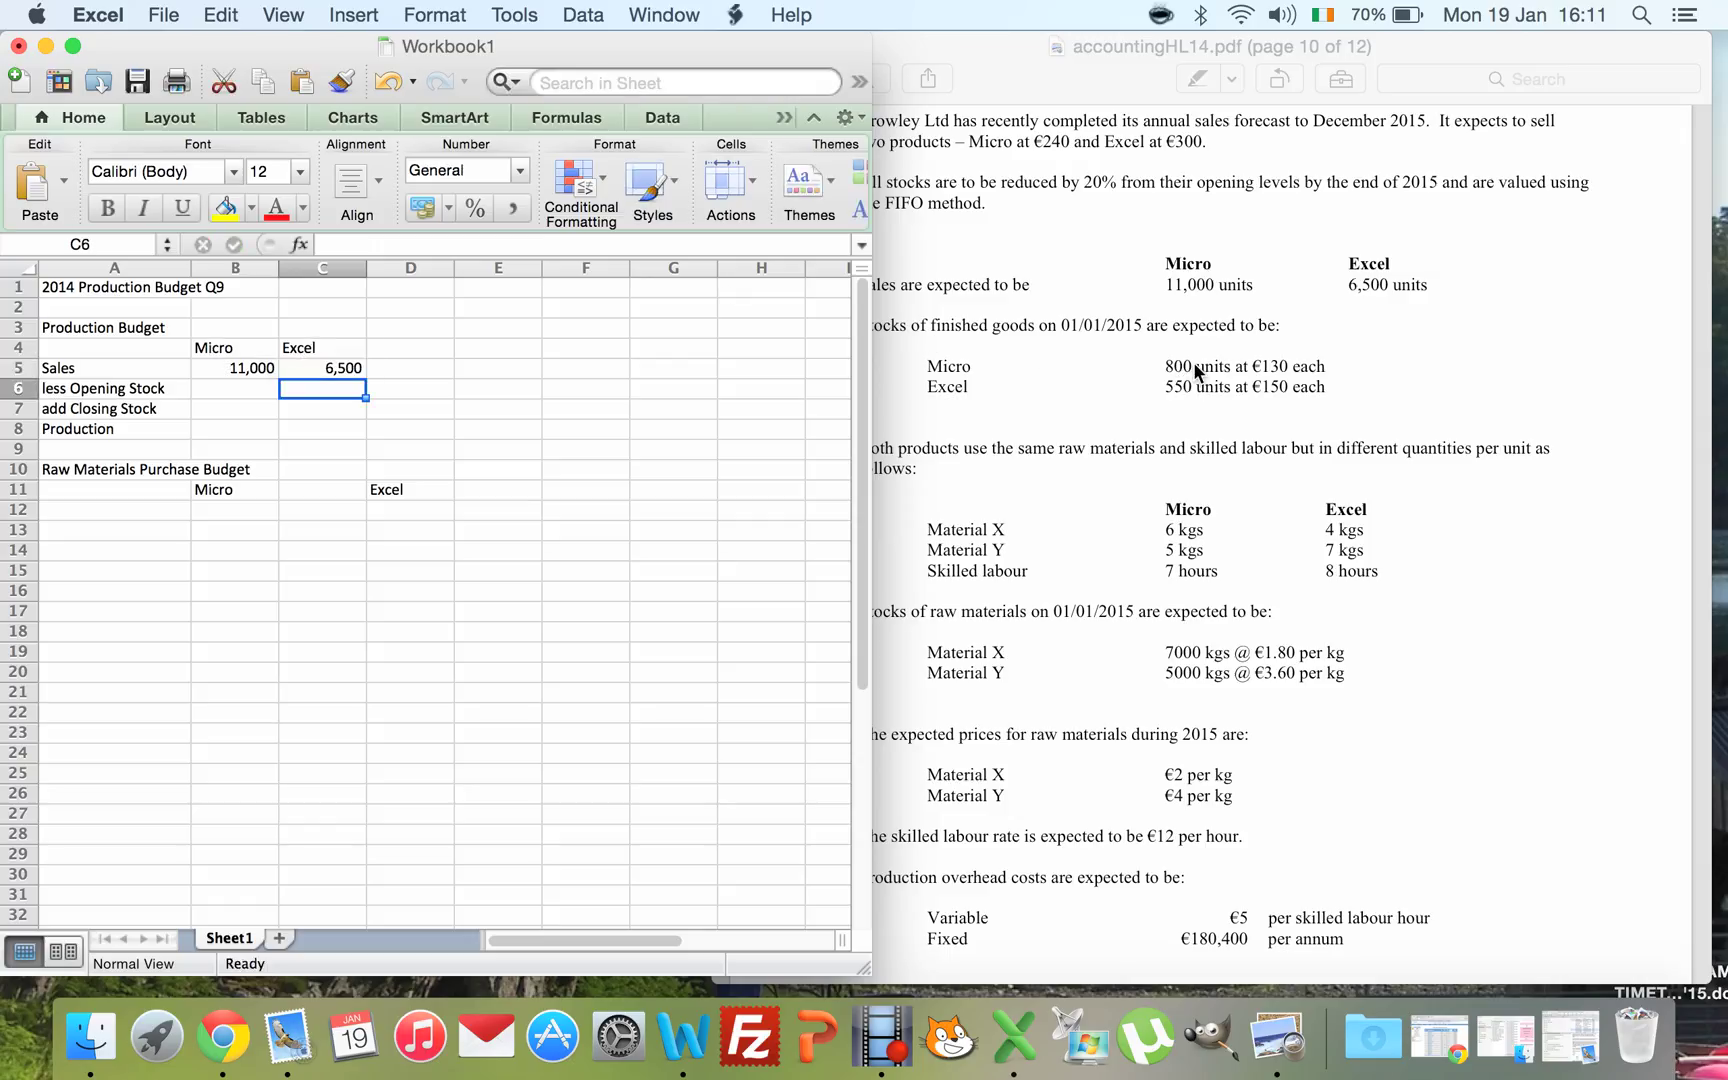
- Enter opening stock as -800 for Micro in B6 and -550 for Excel in C6, narrowing the spreadsheet window to uncover the question text
left_click(225, 381)
type("-800")
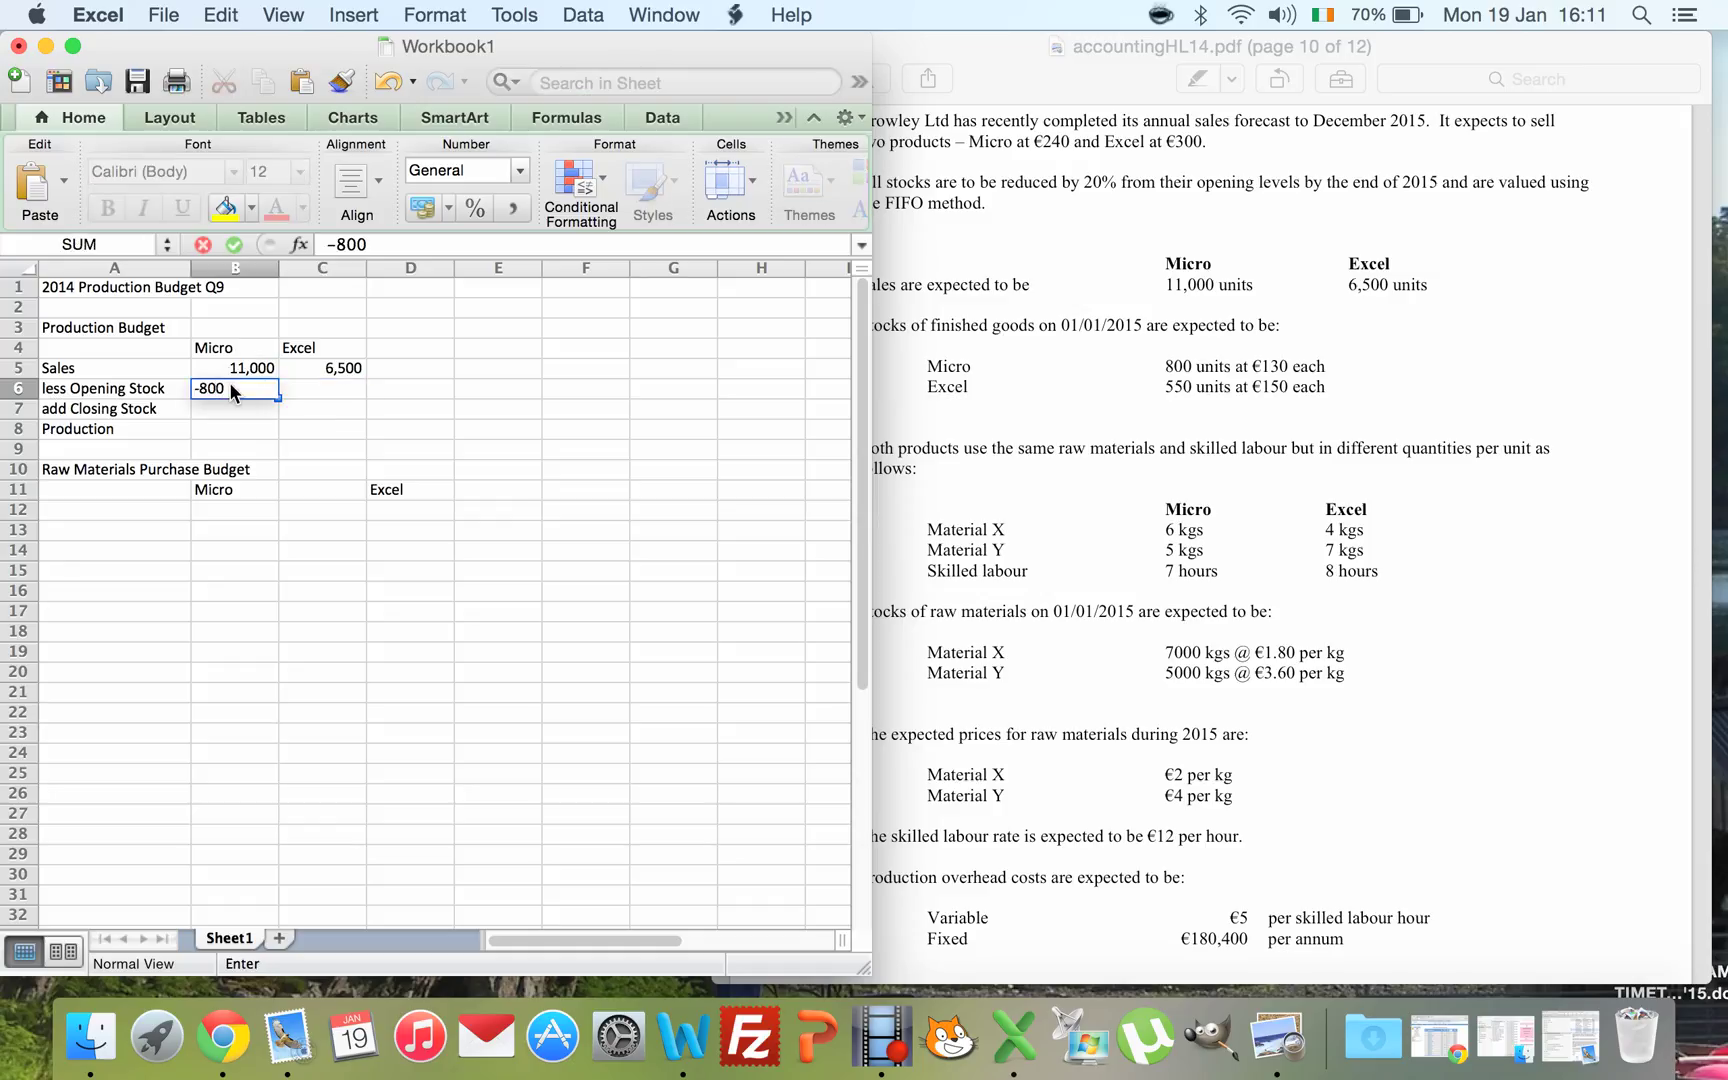
key("Tab")
type("-550")
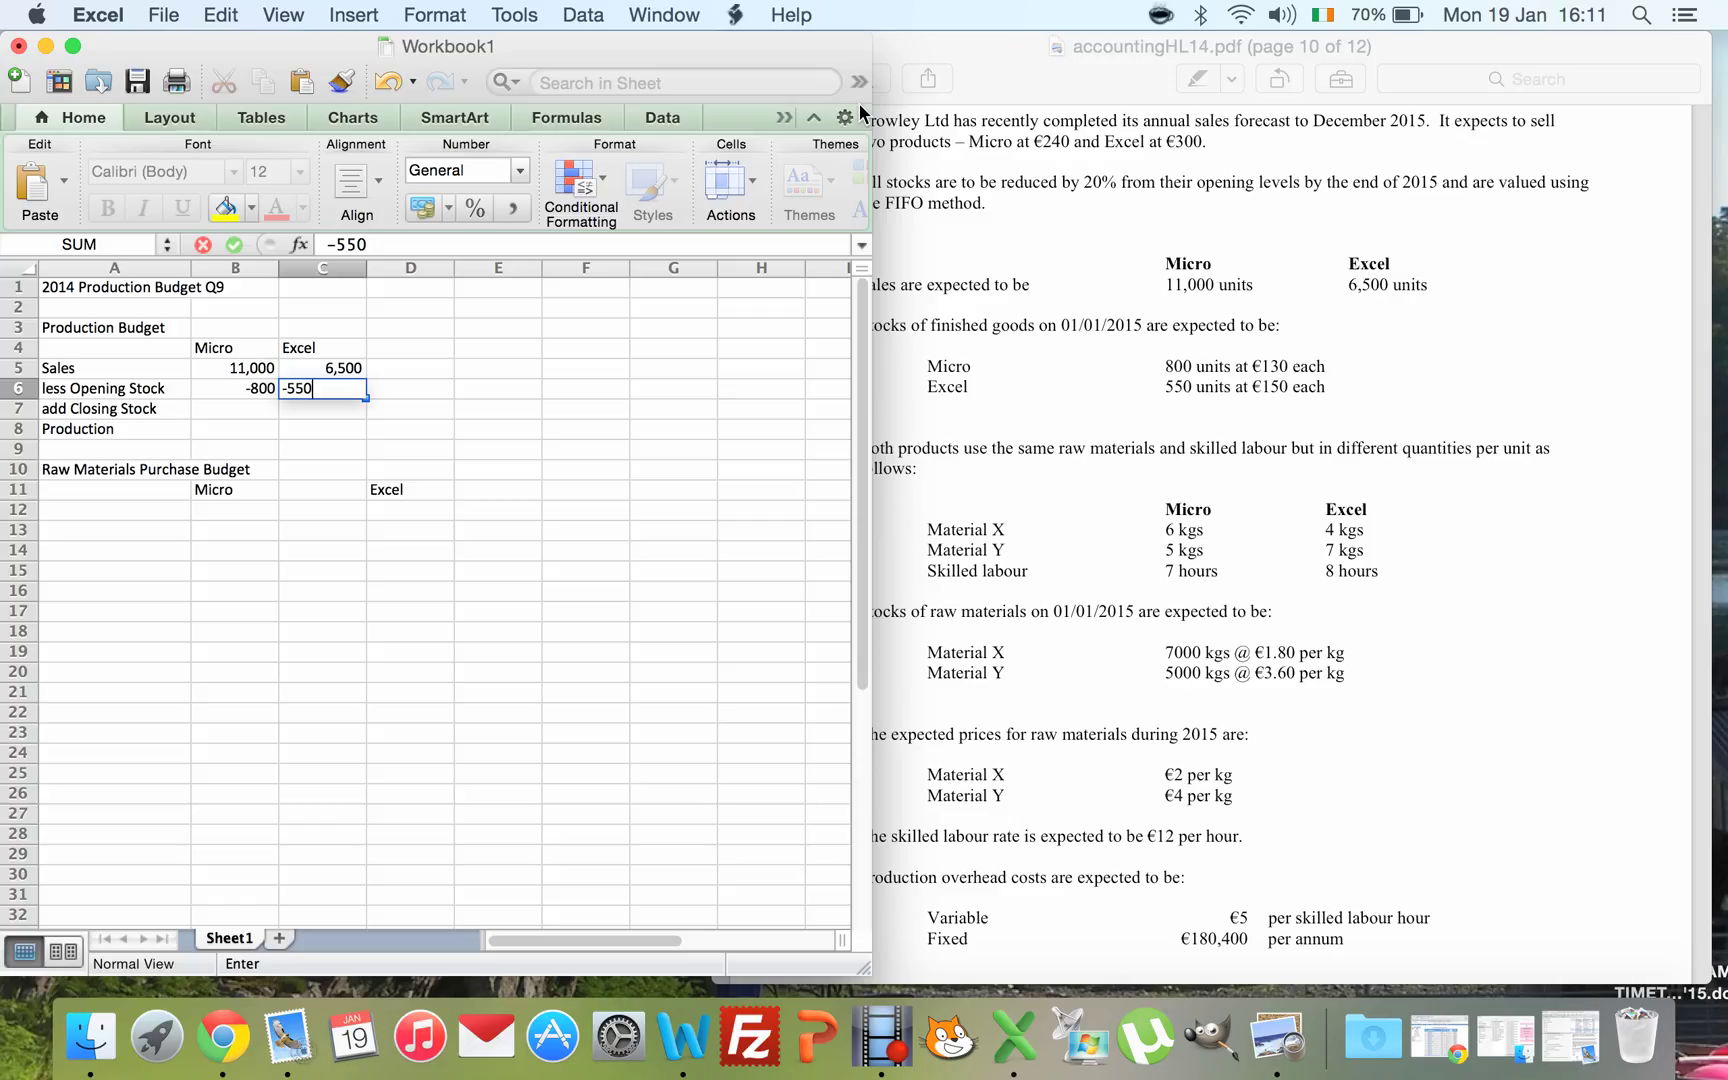
mouse_move(822, 89)
left_mouse_down()
mouse_move(800, 88)
mouse_move(824, 87)
left_mouse_up()
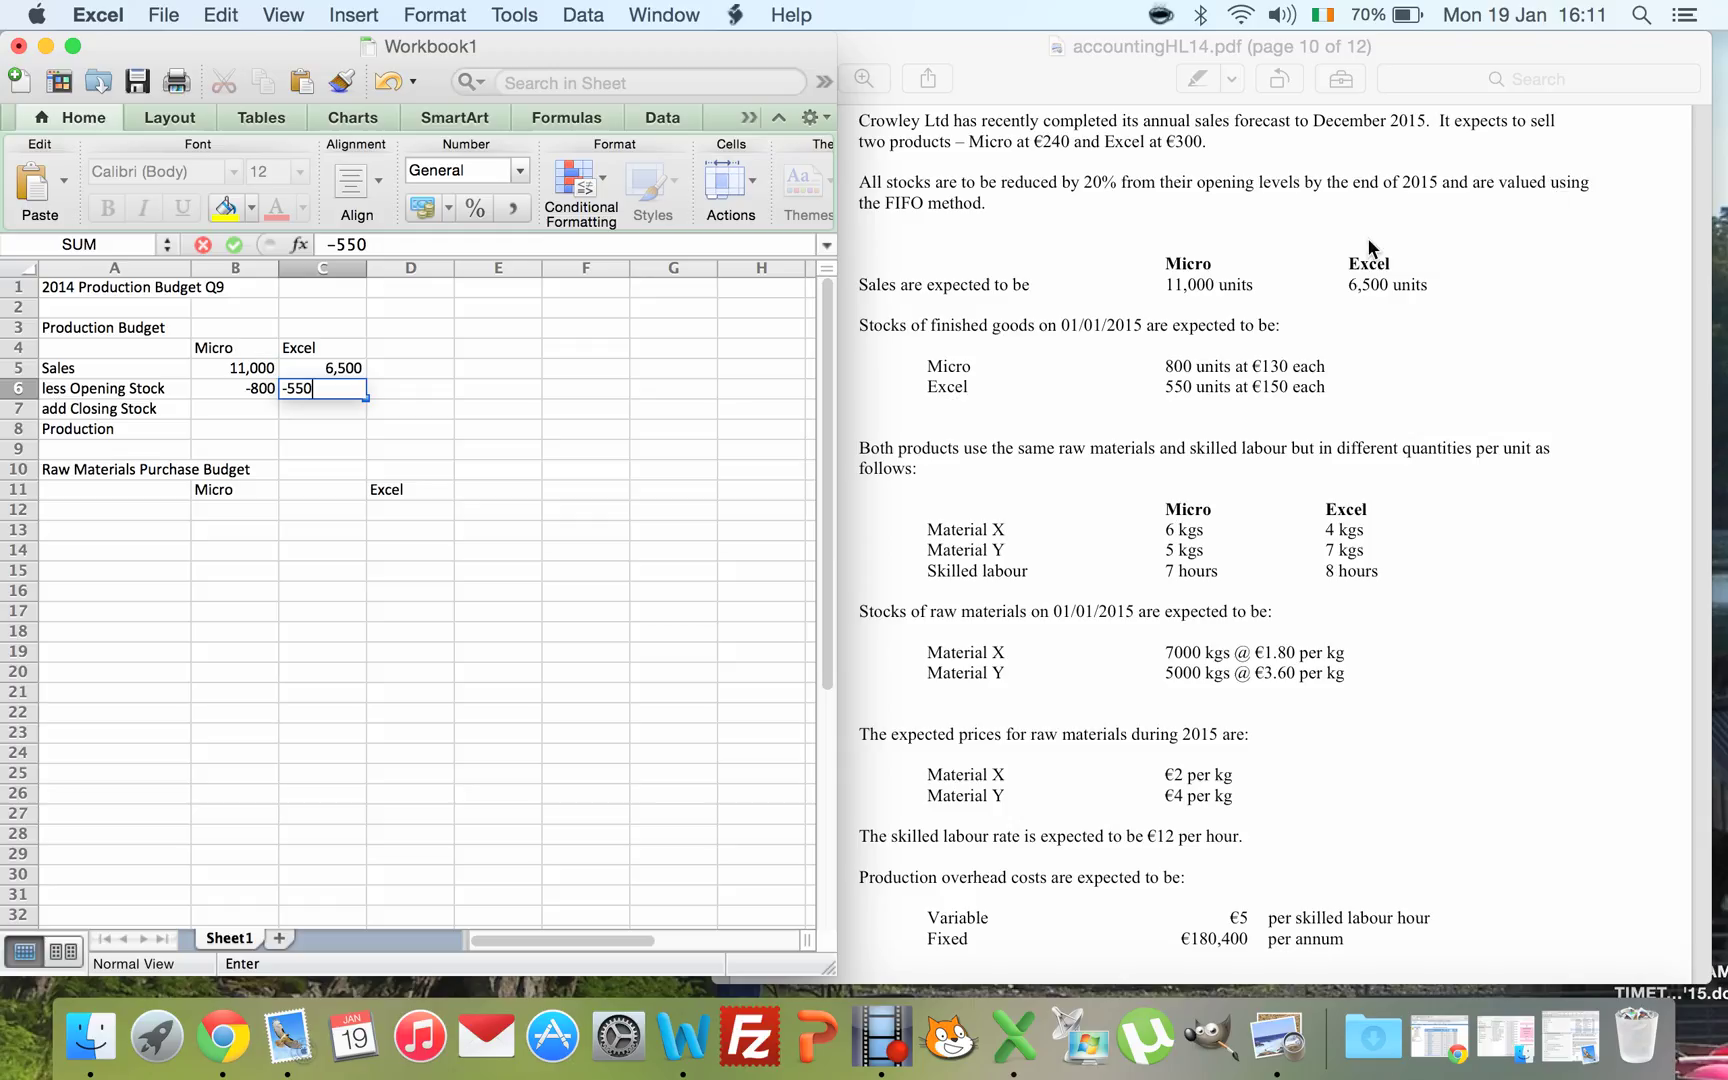
type("+")
left_click(228, 410)
key("BackSpace")
key("BackSpace")
key("BackSpace")
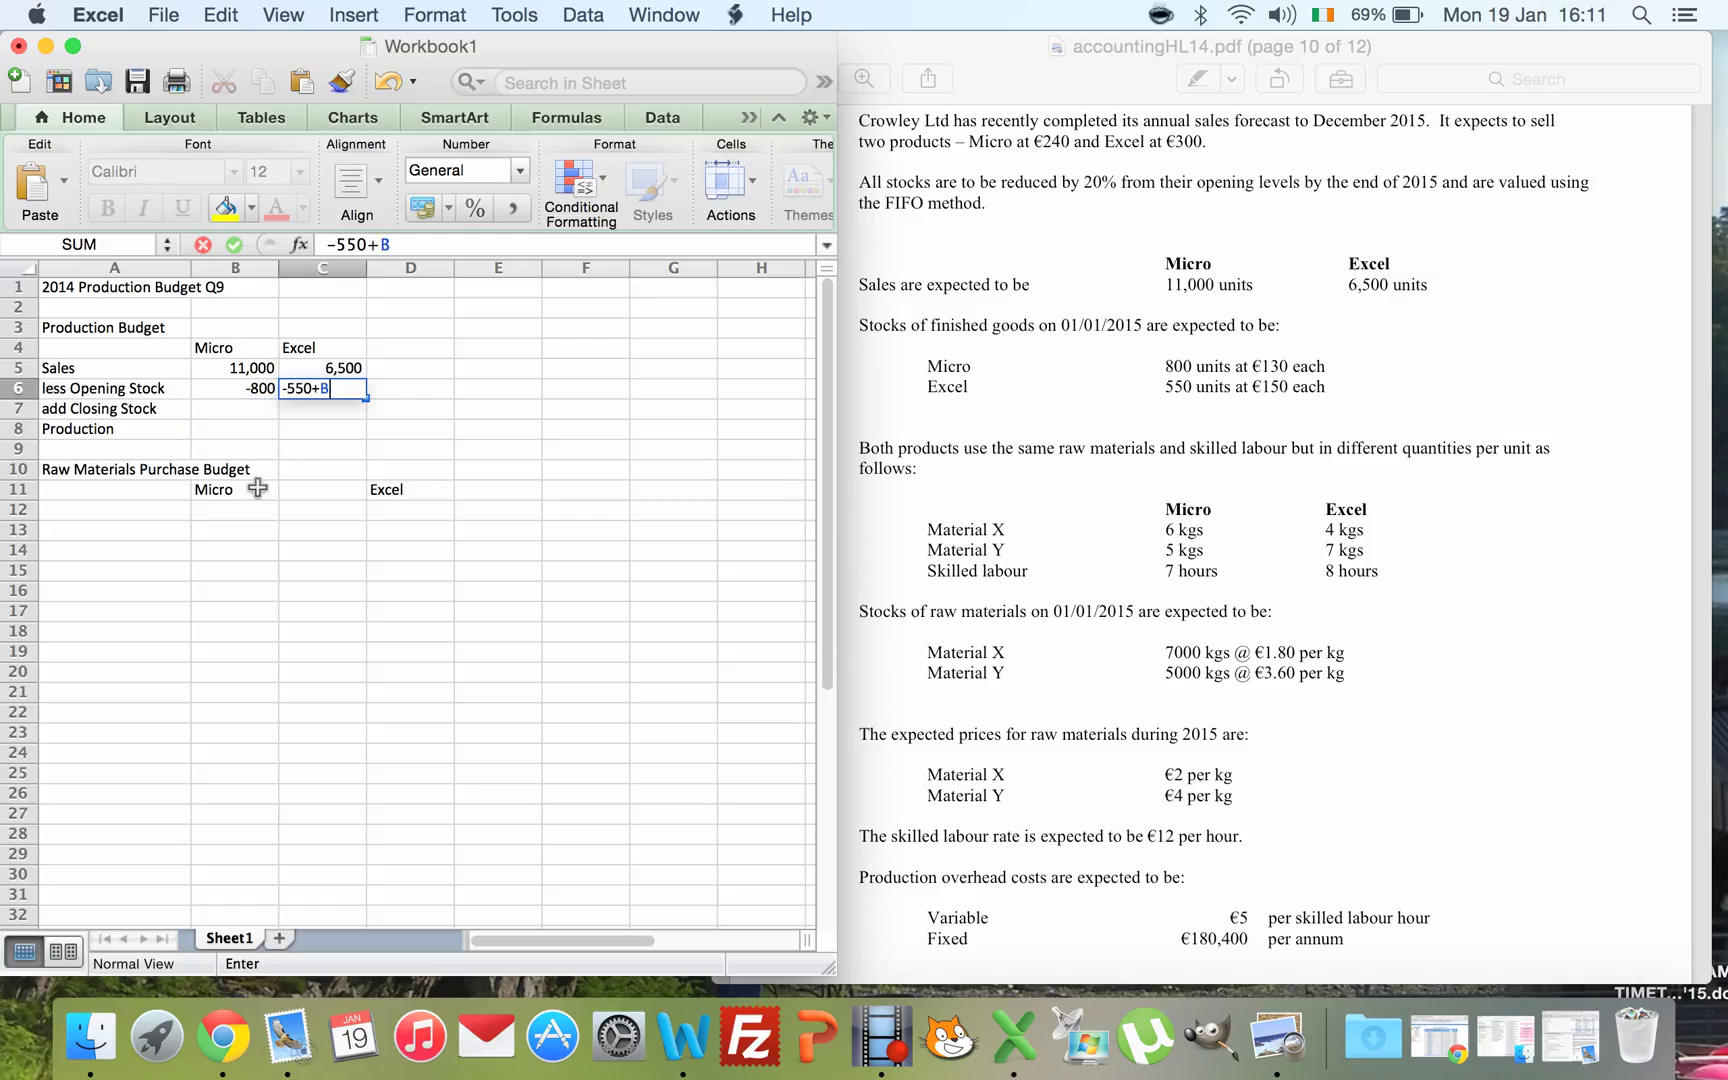
key("Return")
key("Left")
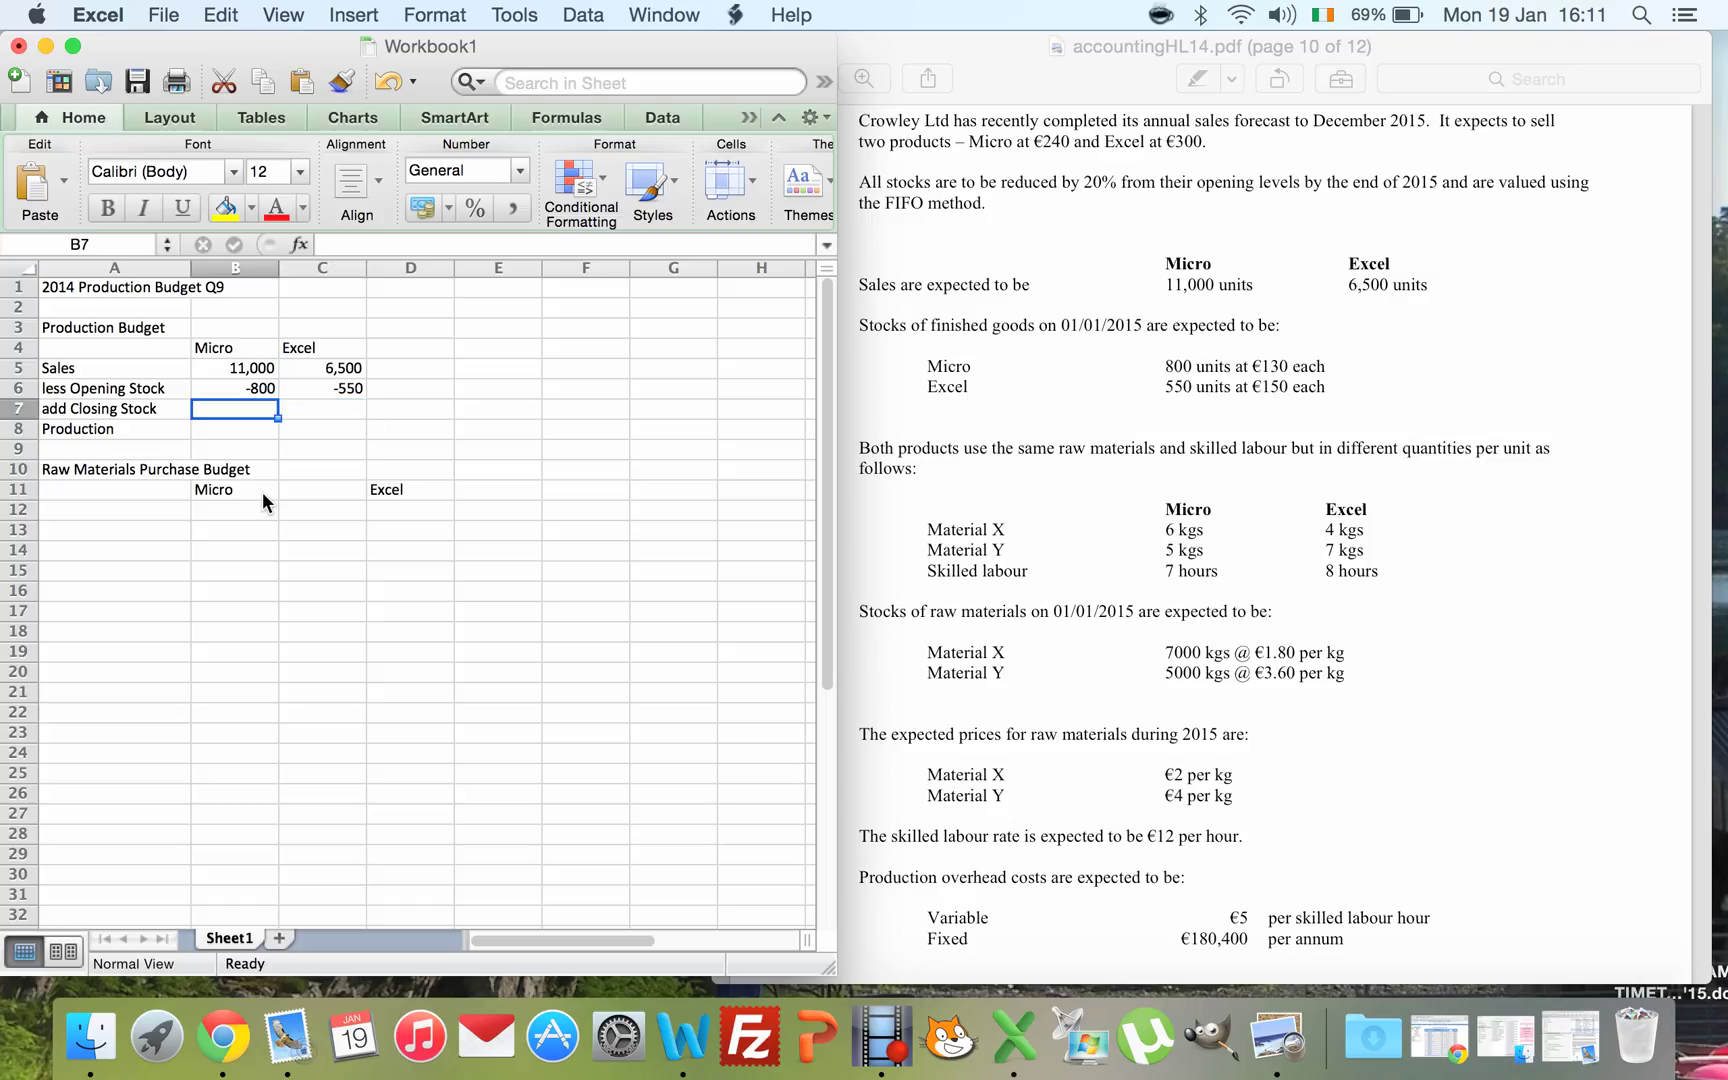
key("Up")
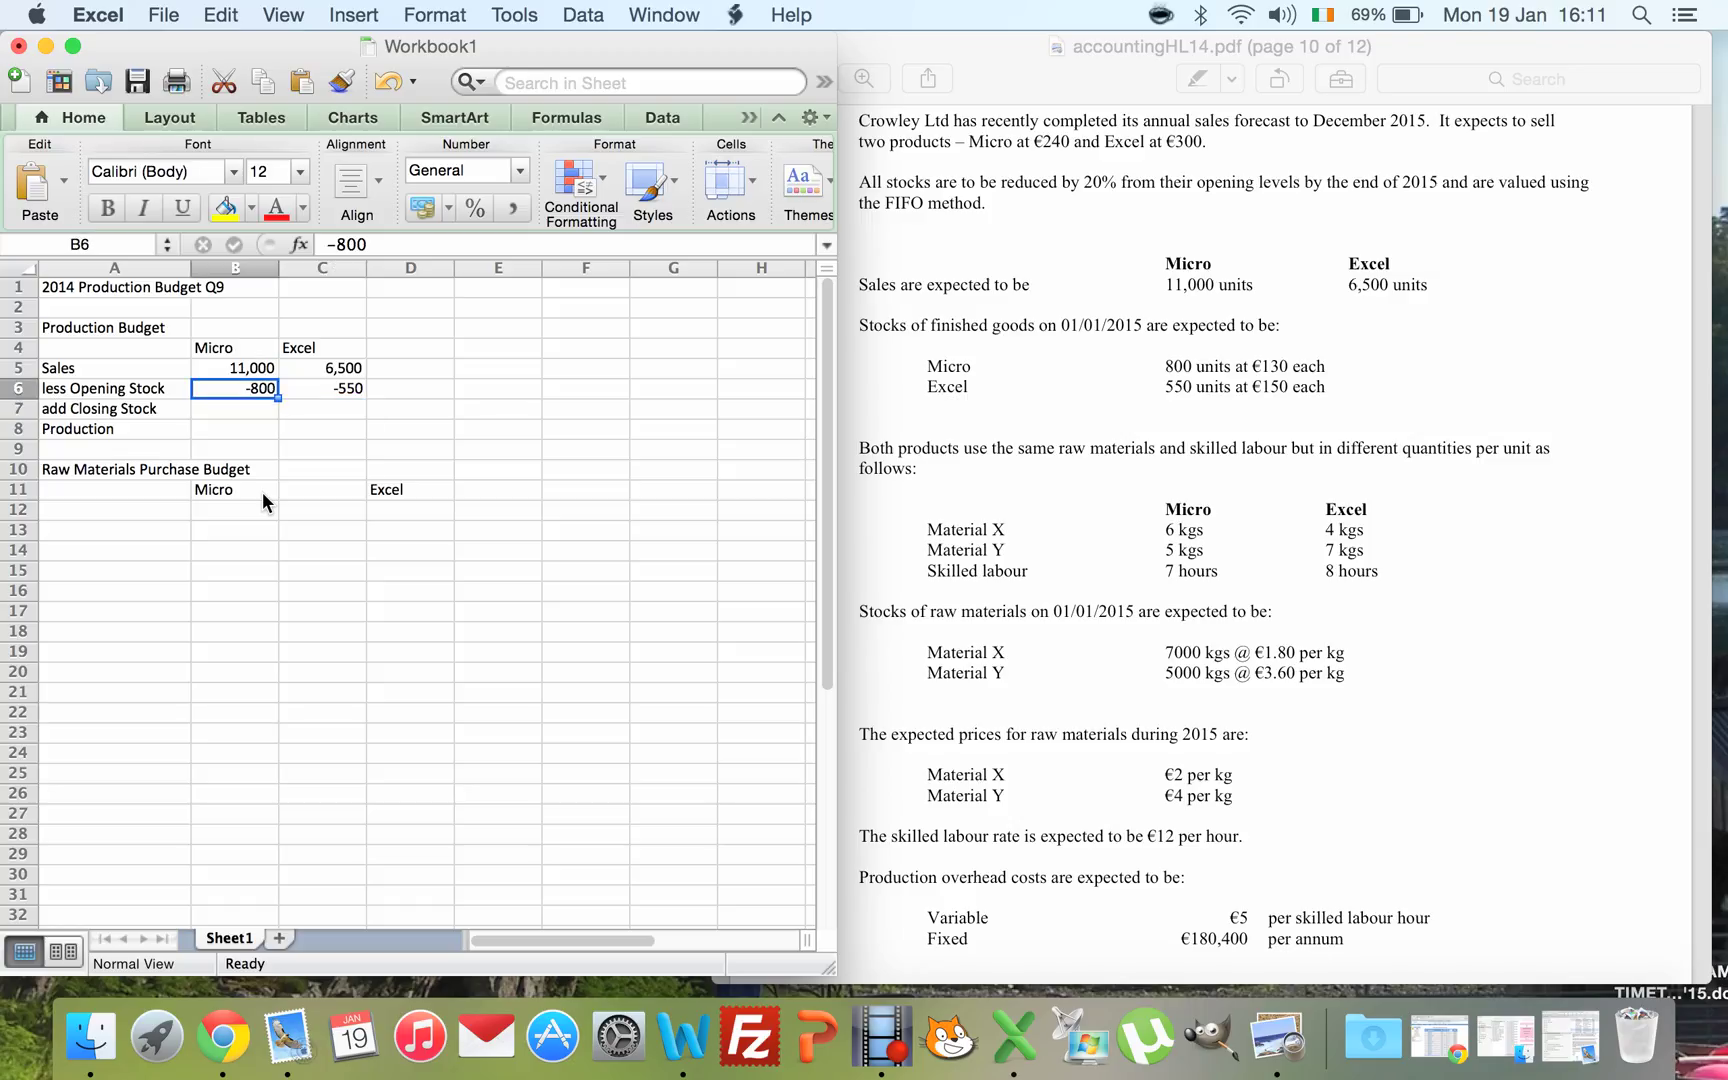
type("640")
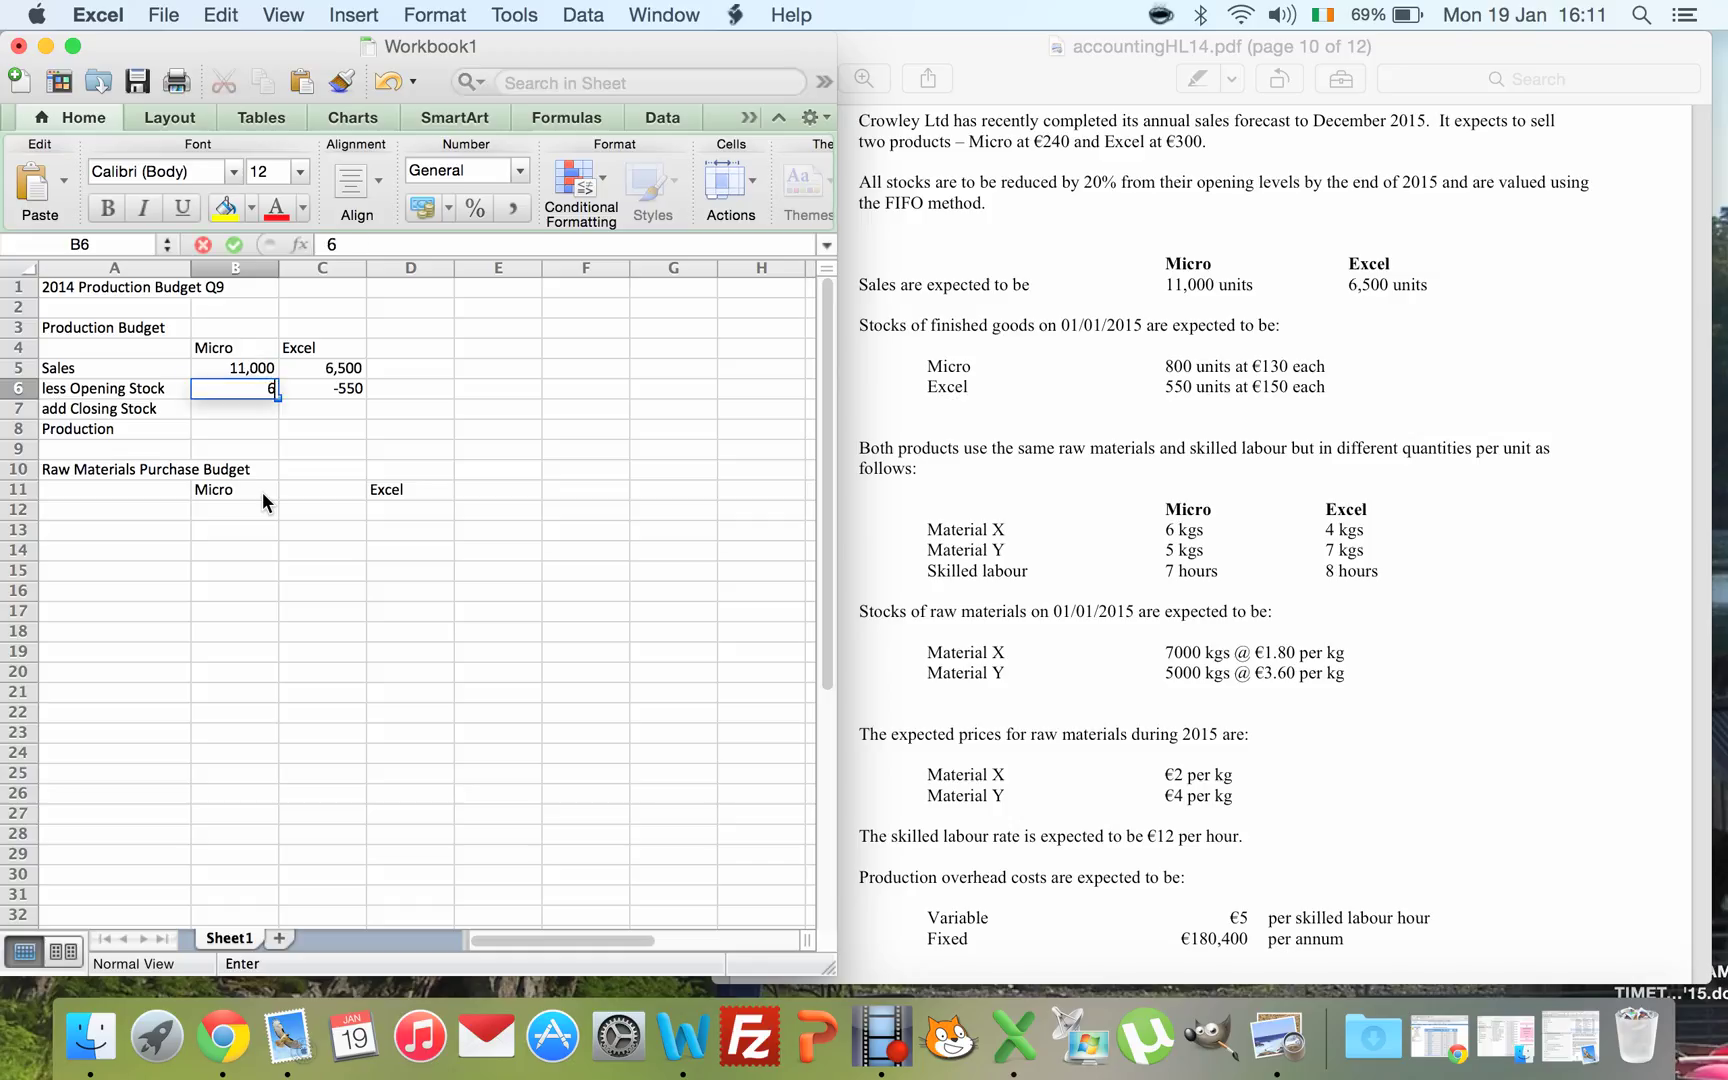
key("BackSpace")
key("BackSpace")
key("BackSpace")
type("-800")
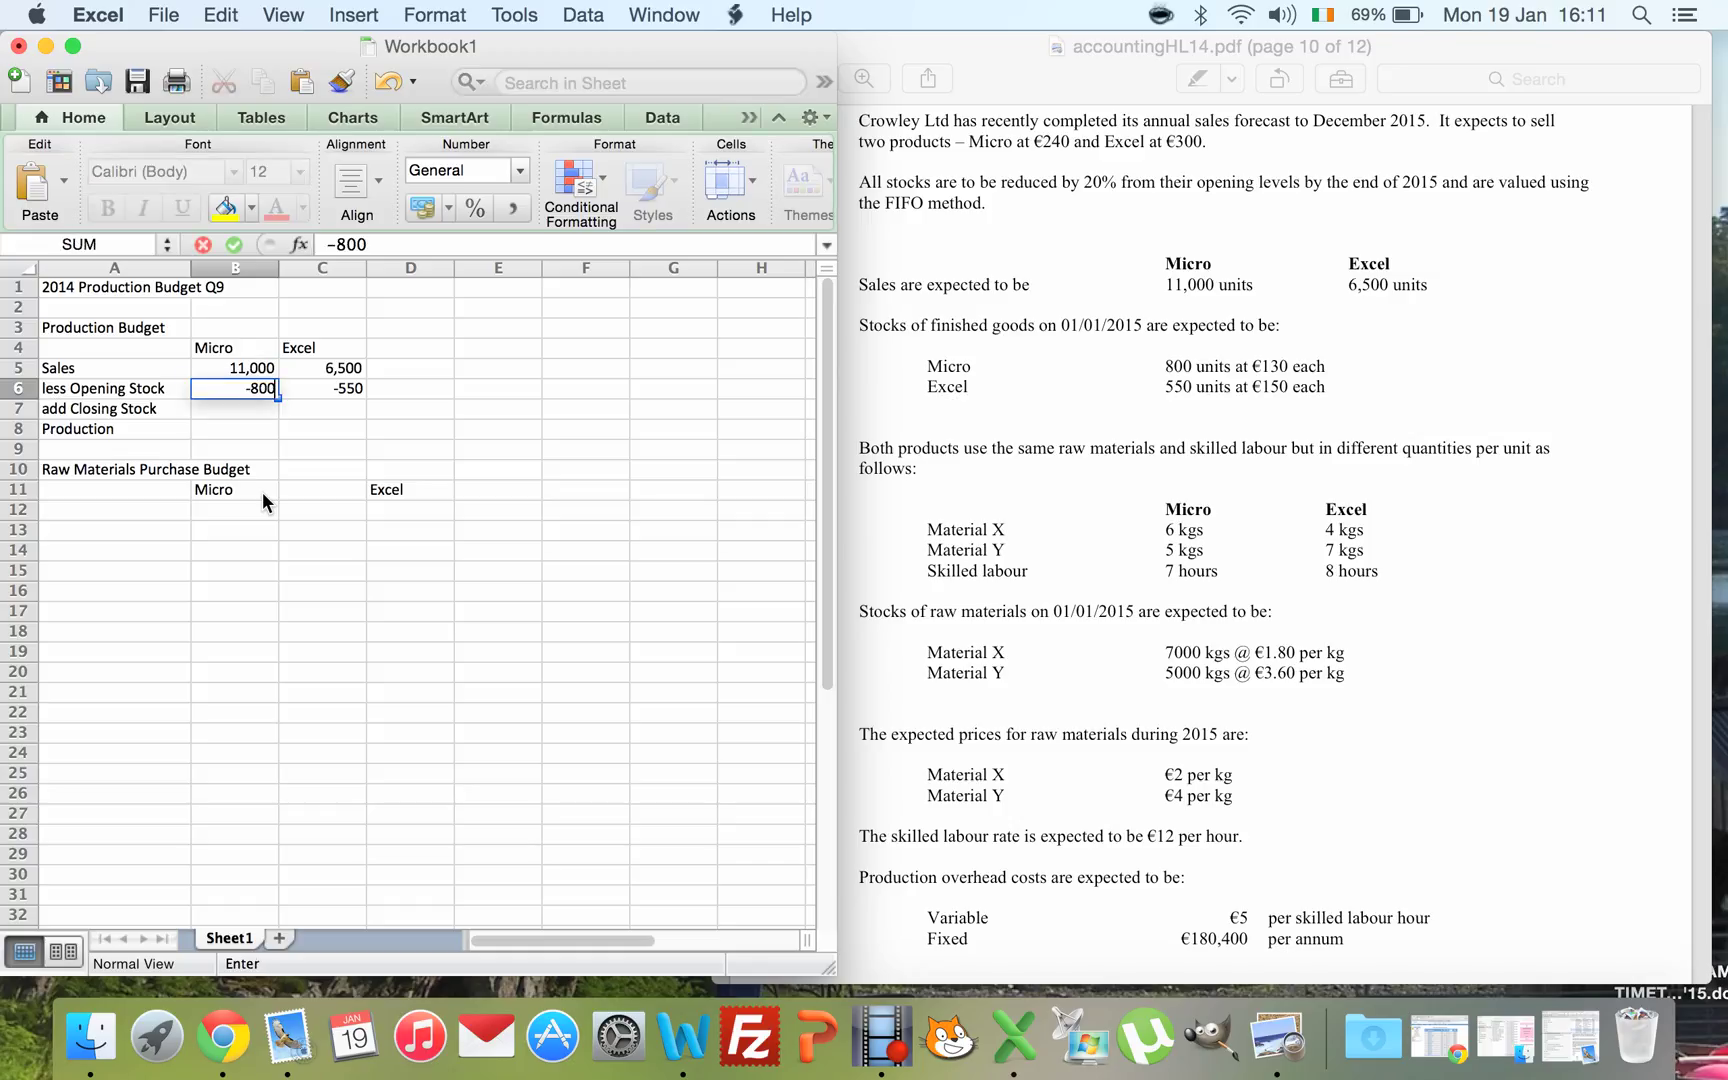
key("Return")
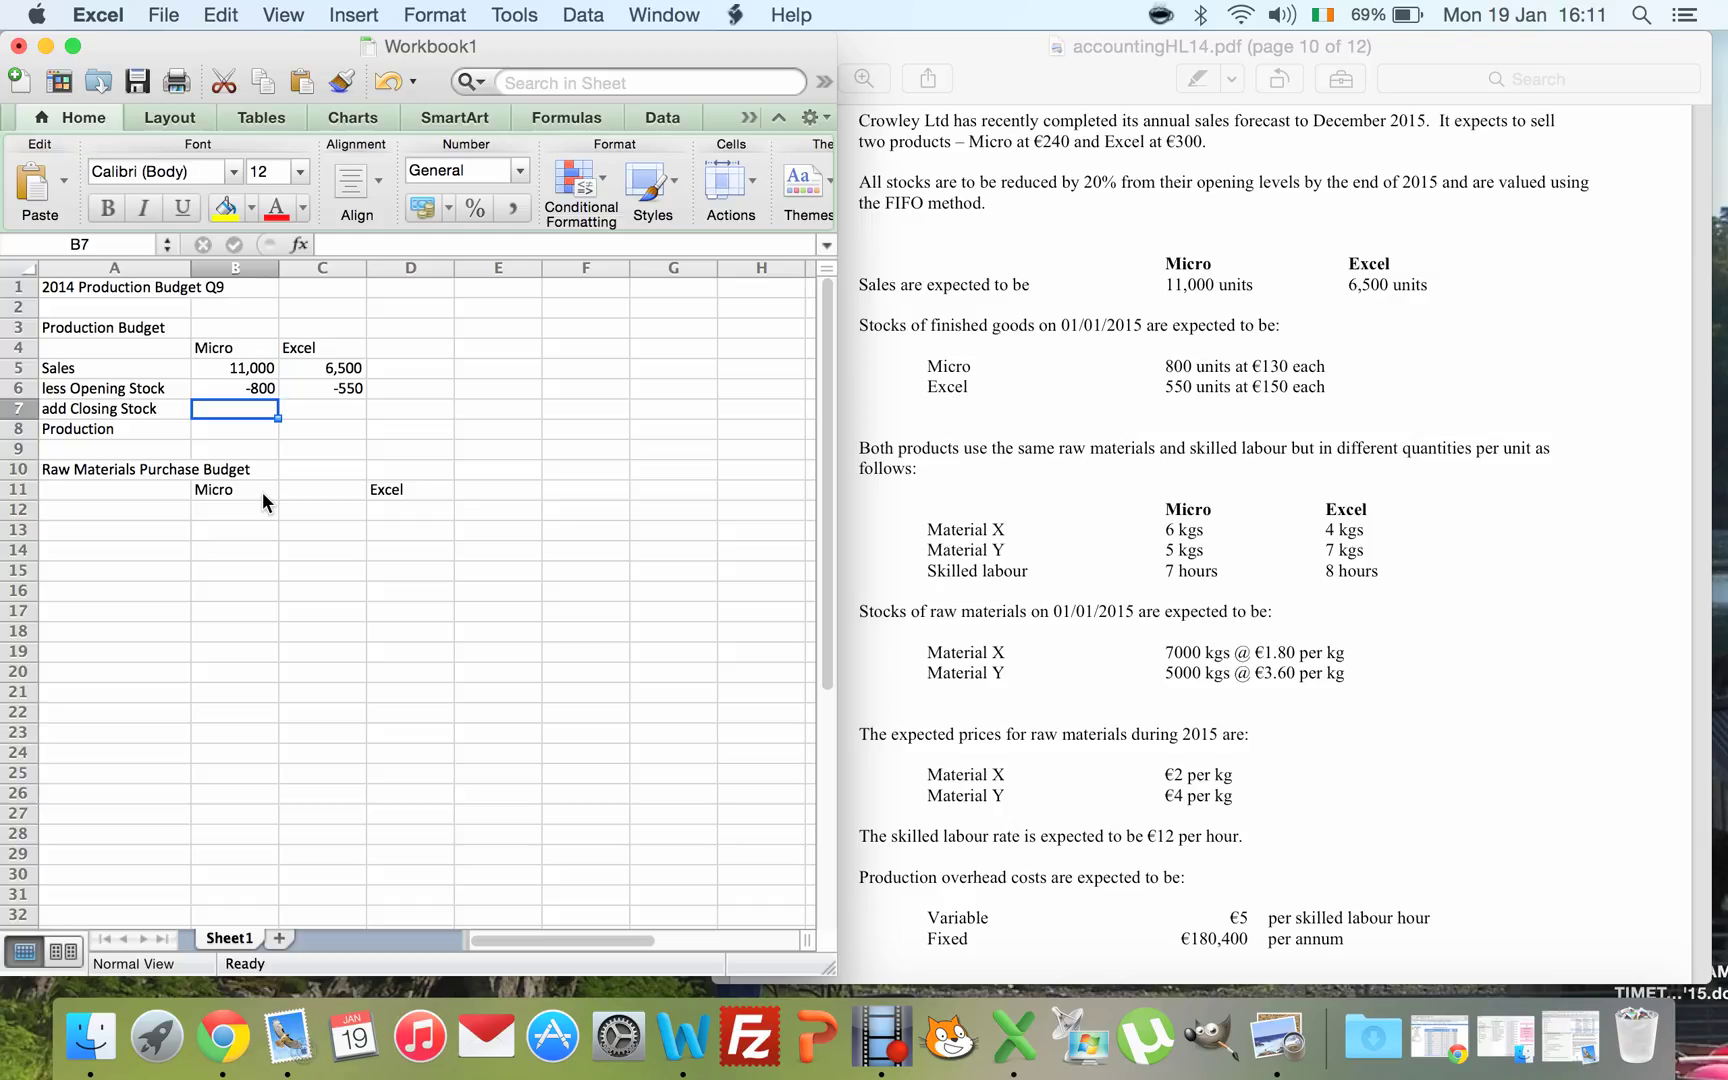
- Enter closing stock in row 7 as 640 for Micro and 440 for Excel
type("640")
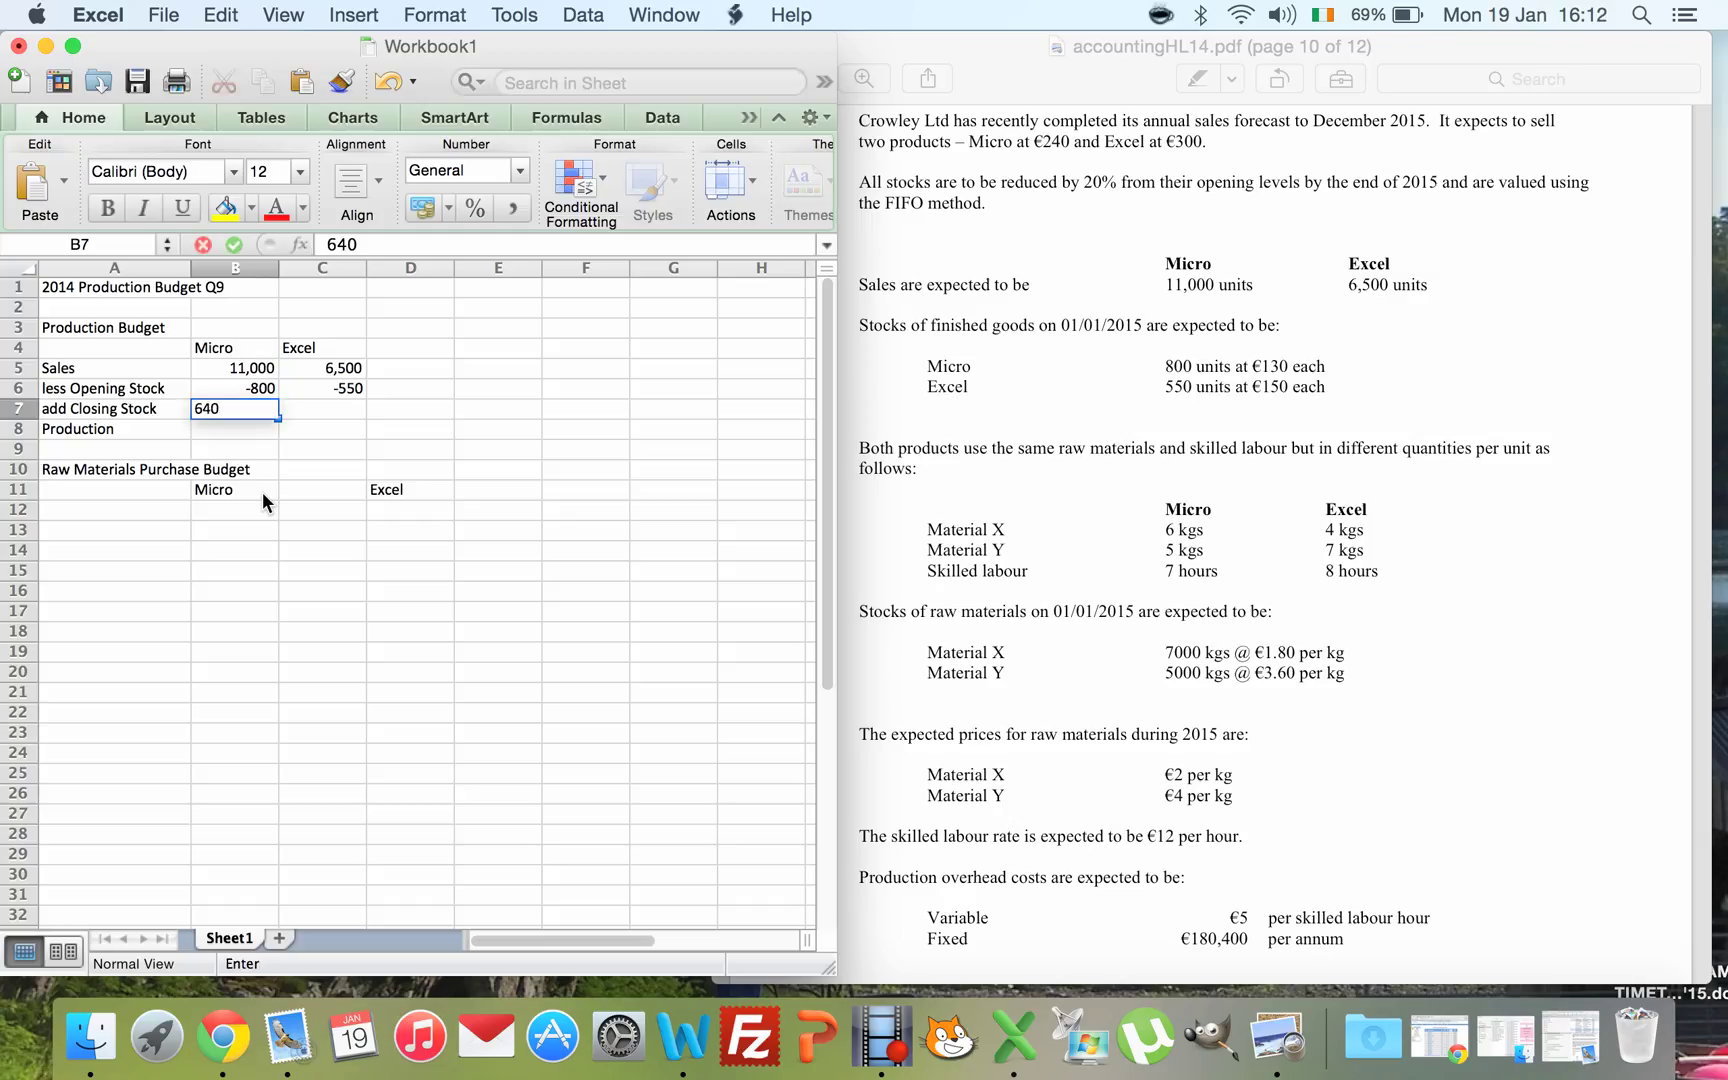
key("Tab")
key("Up")
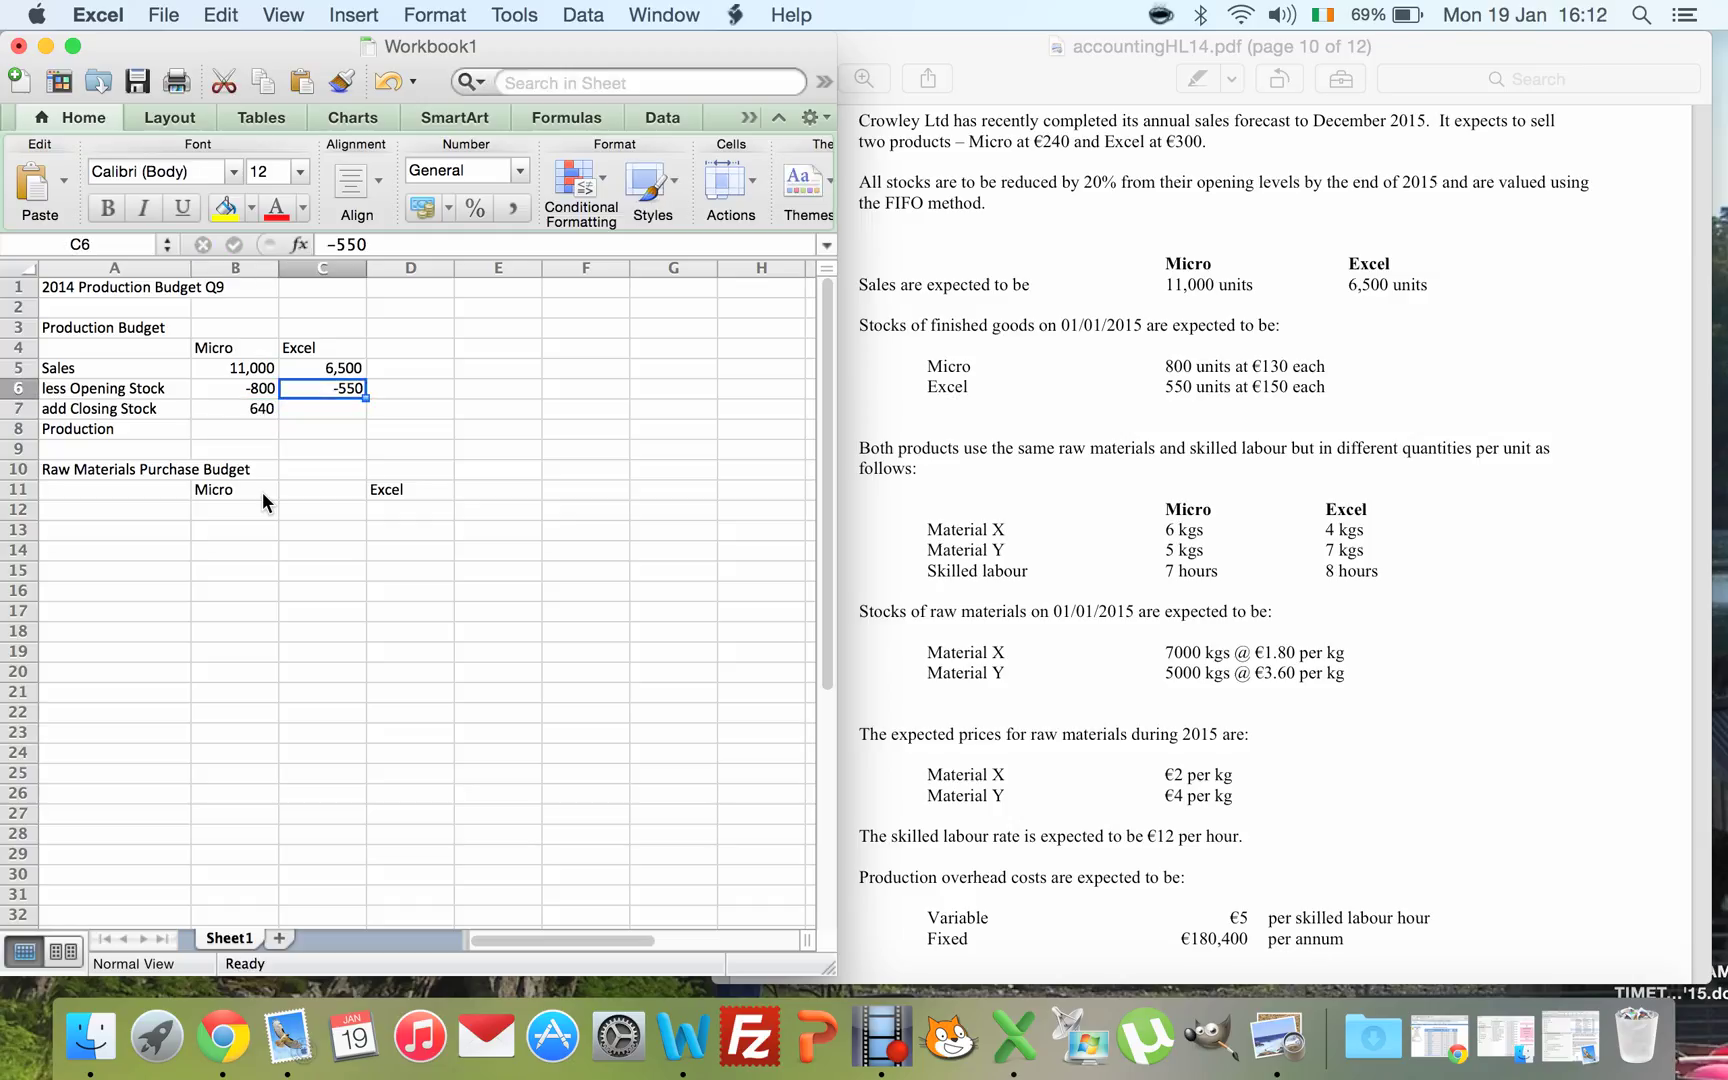
key("Down")
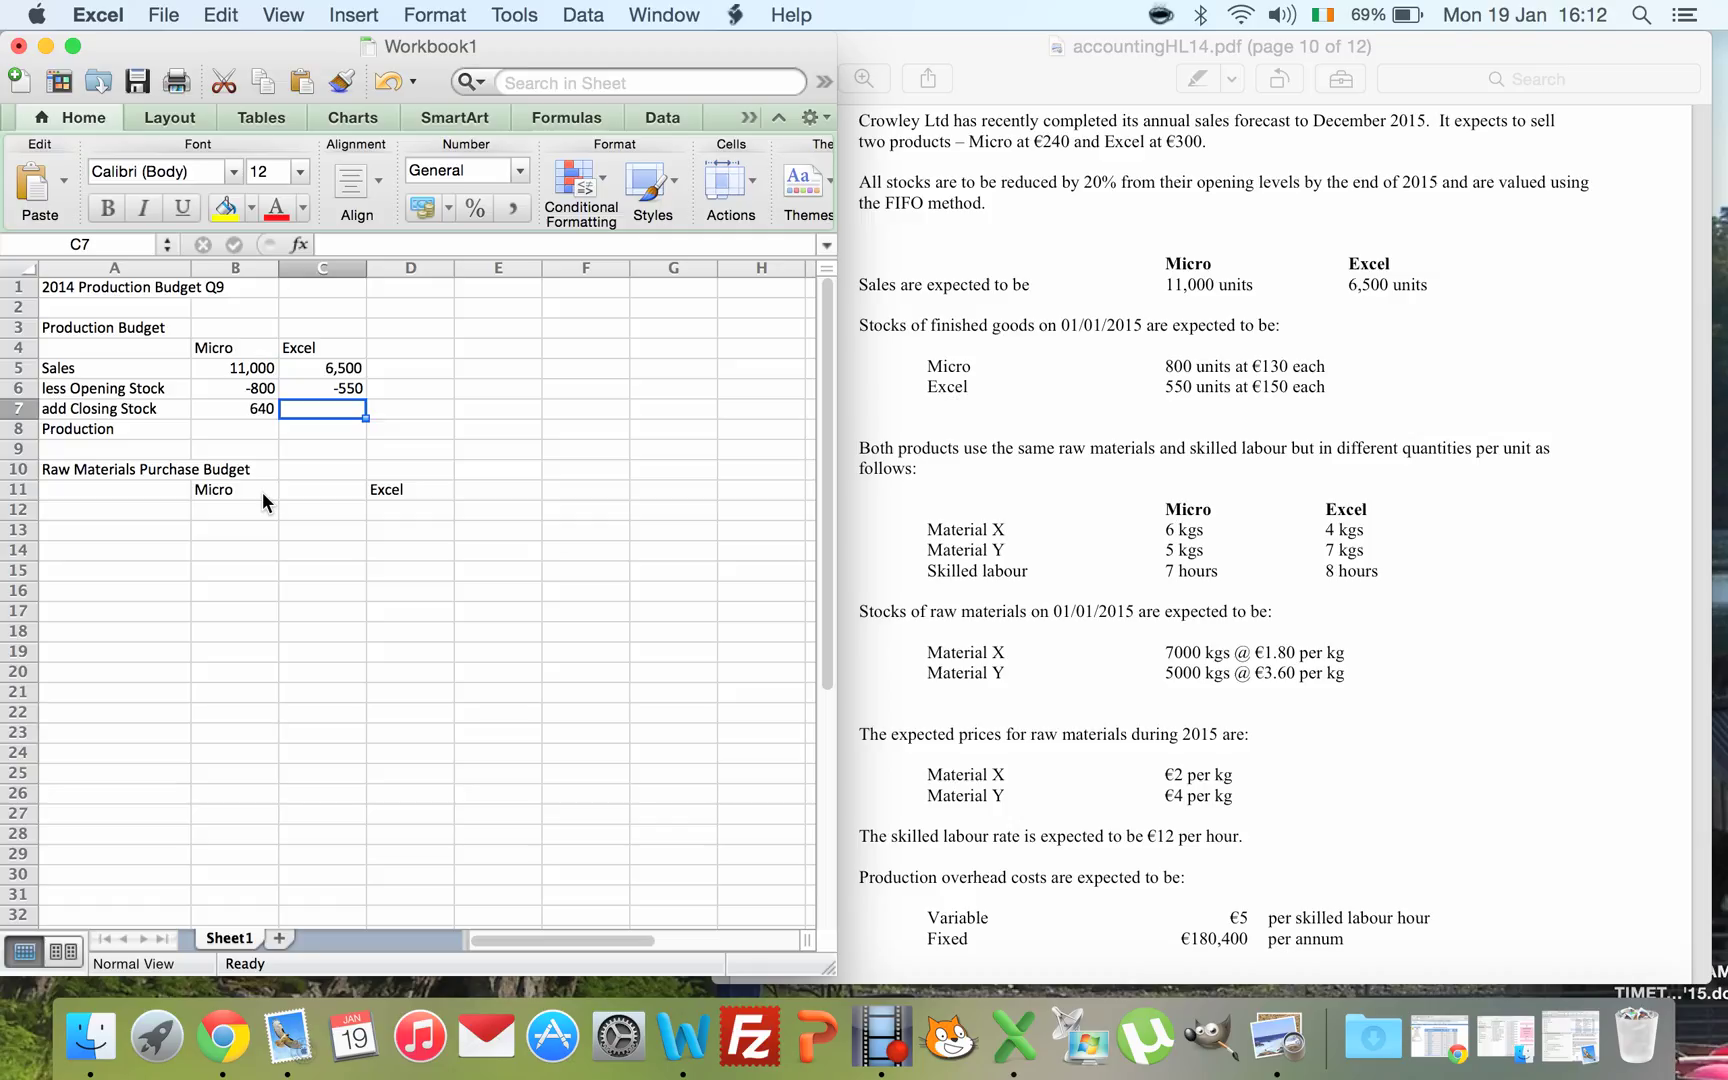
type("440")
key("Return")
- Calculate Micro production in B8 with a SUM formula over B5:B7
key("Left")
type("=")
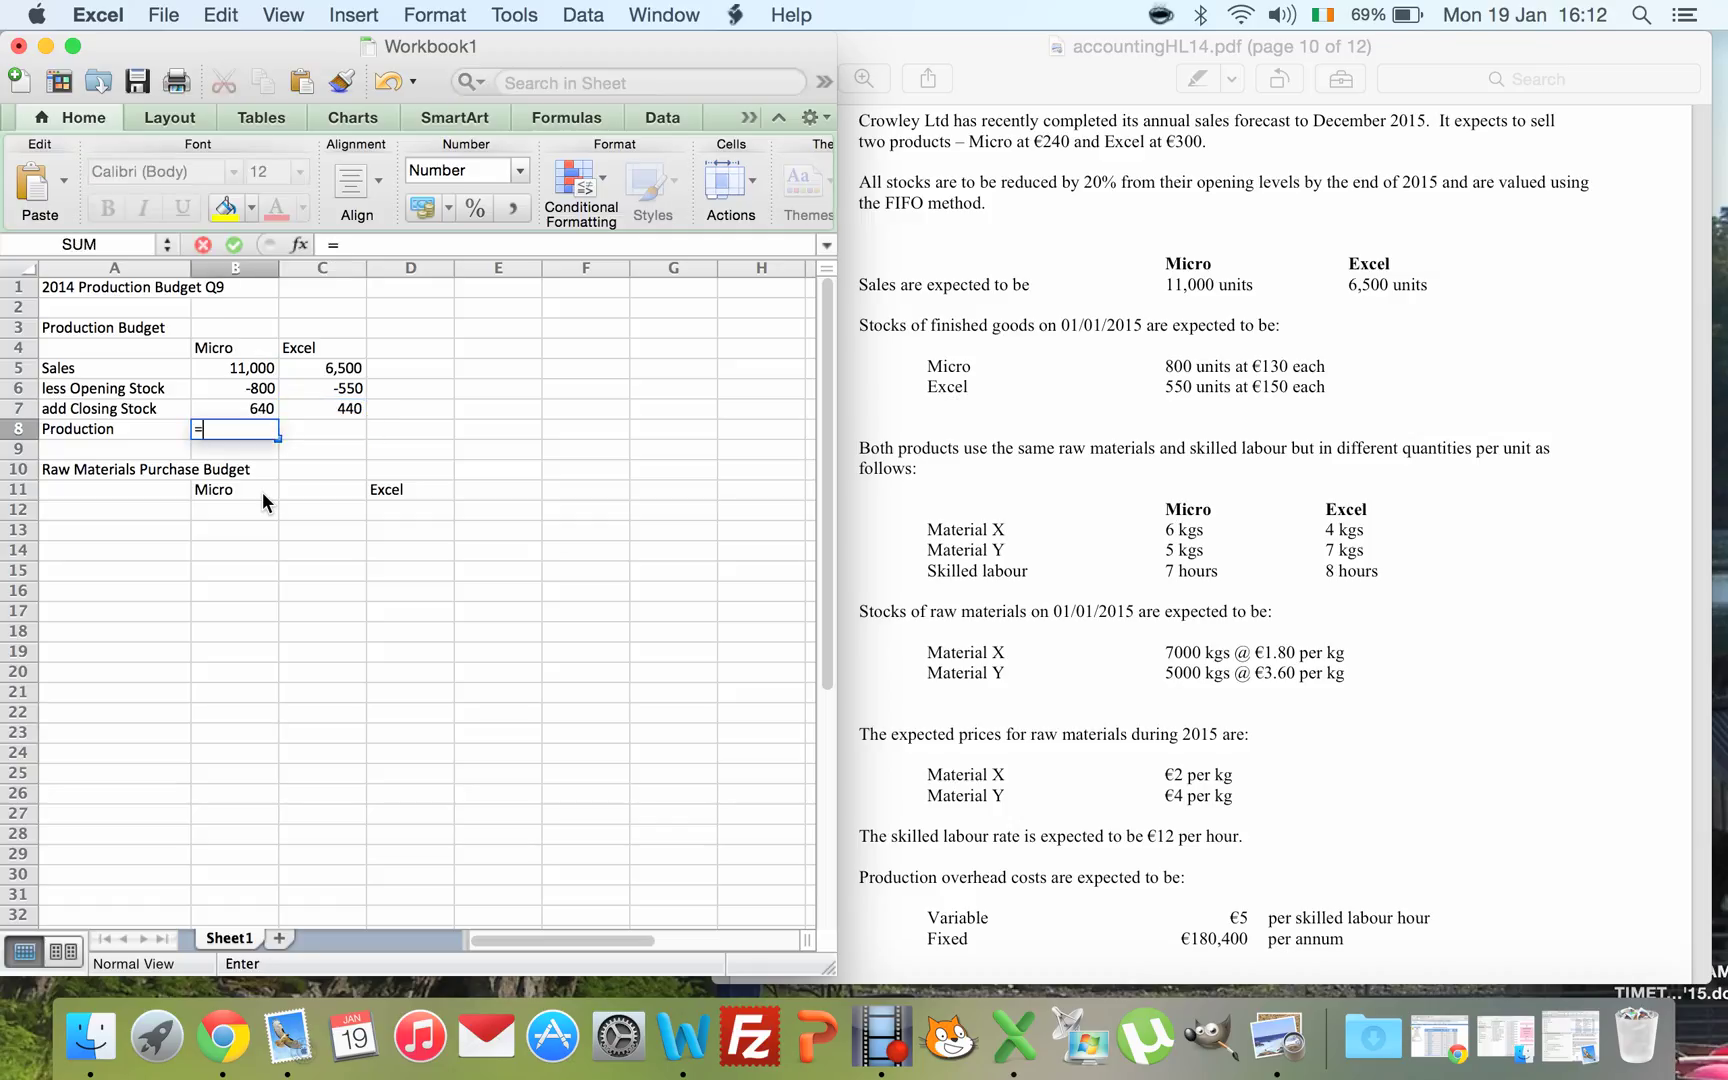
type("sum(")
key("Up")
key("Up")
key("Up")
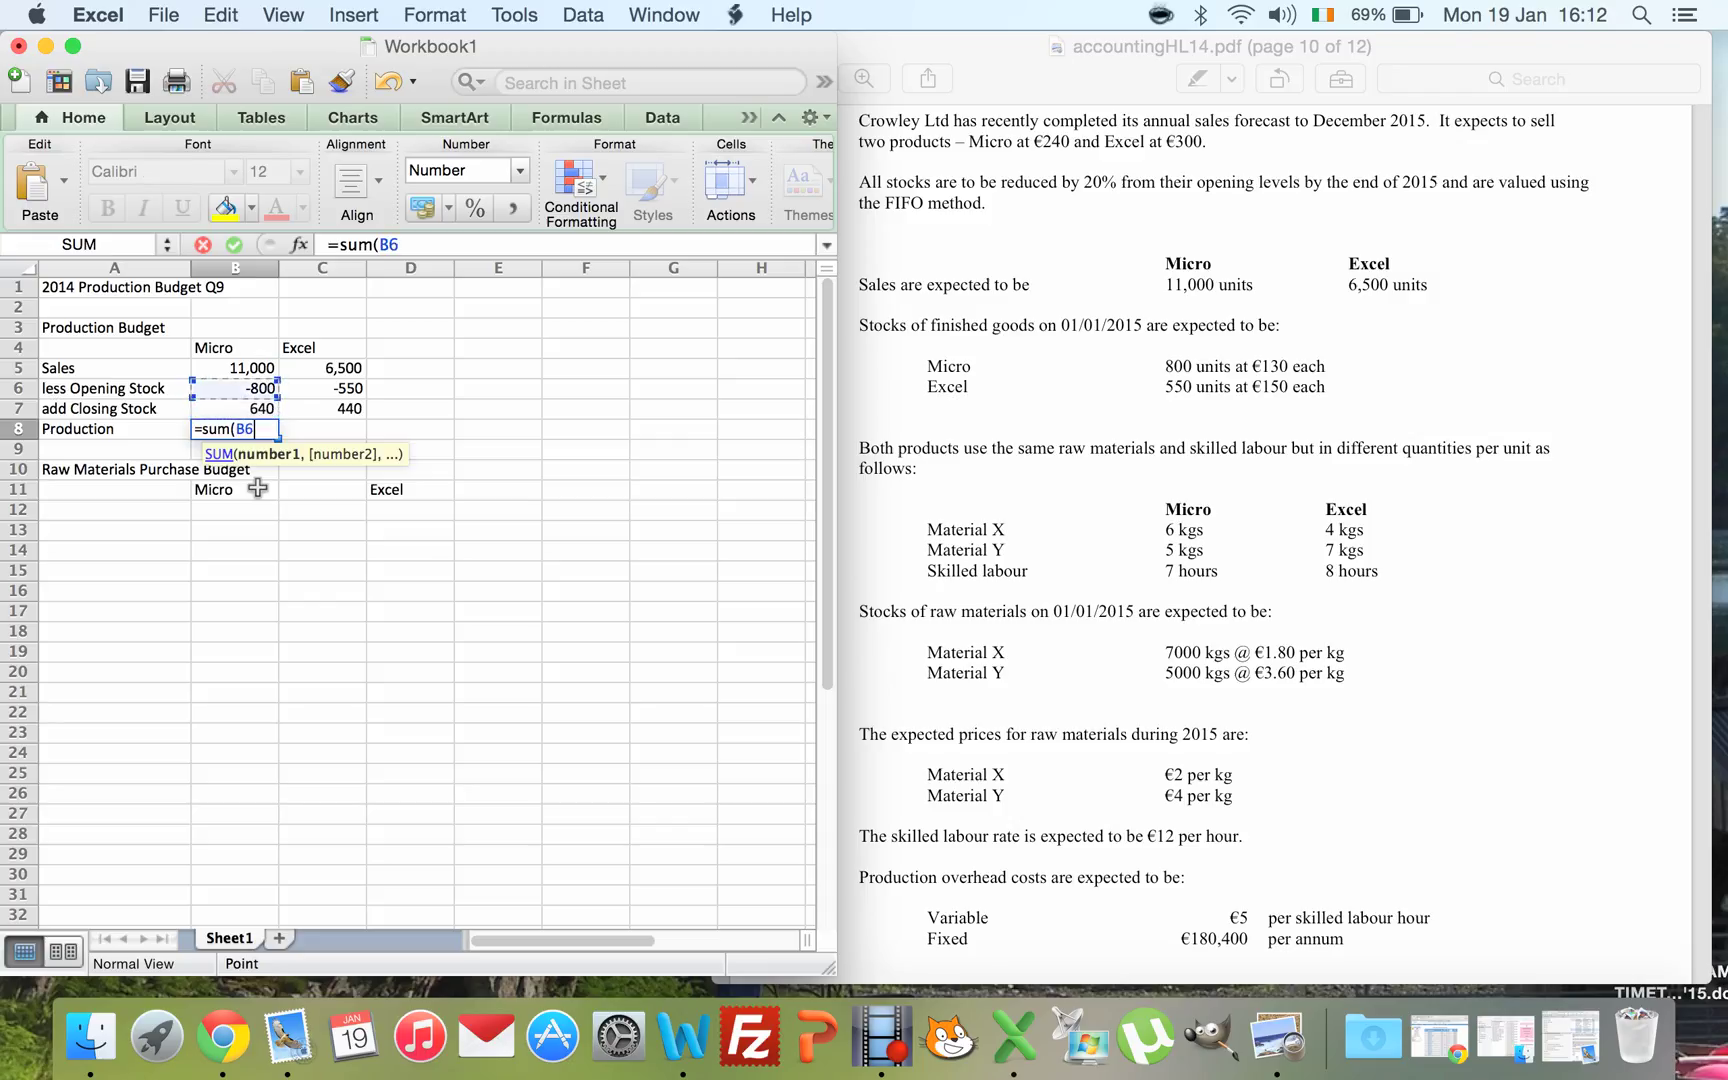
key("shift+Down")
key("shift+Down")
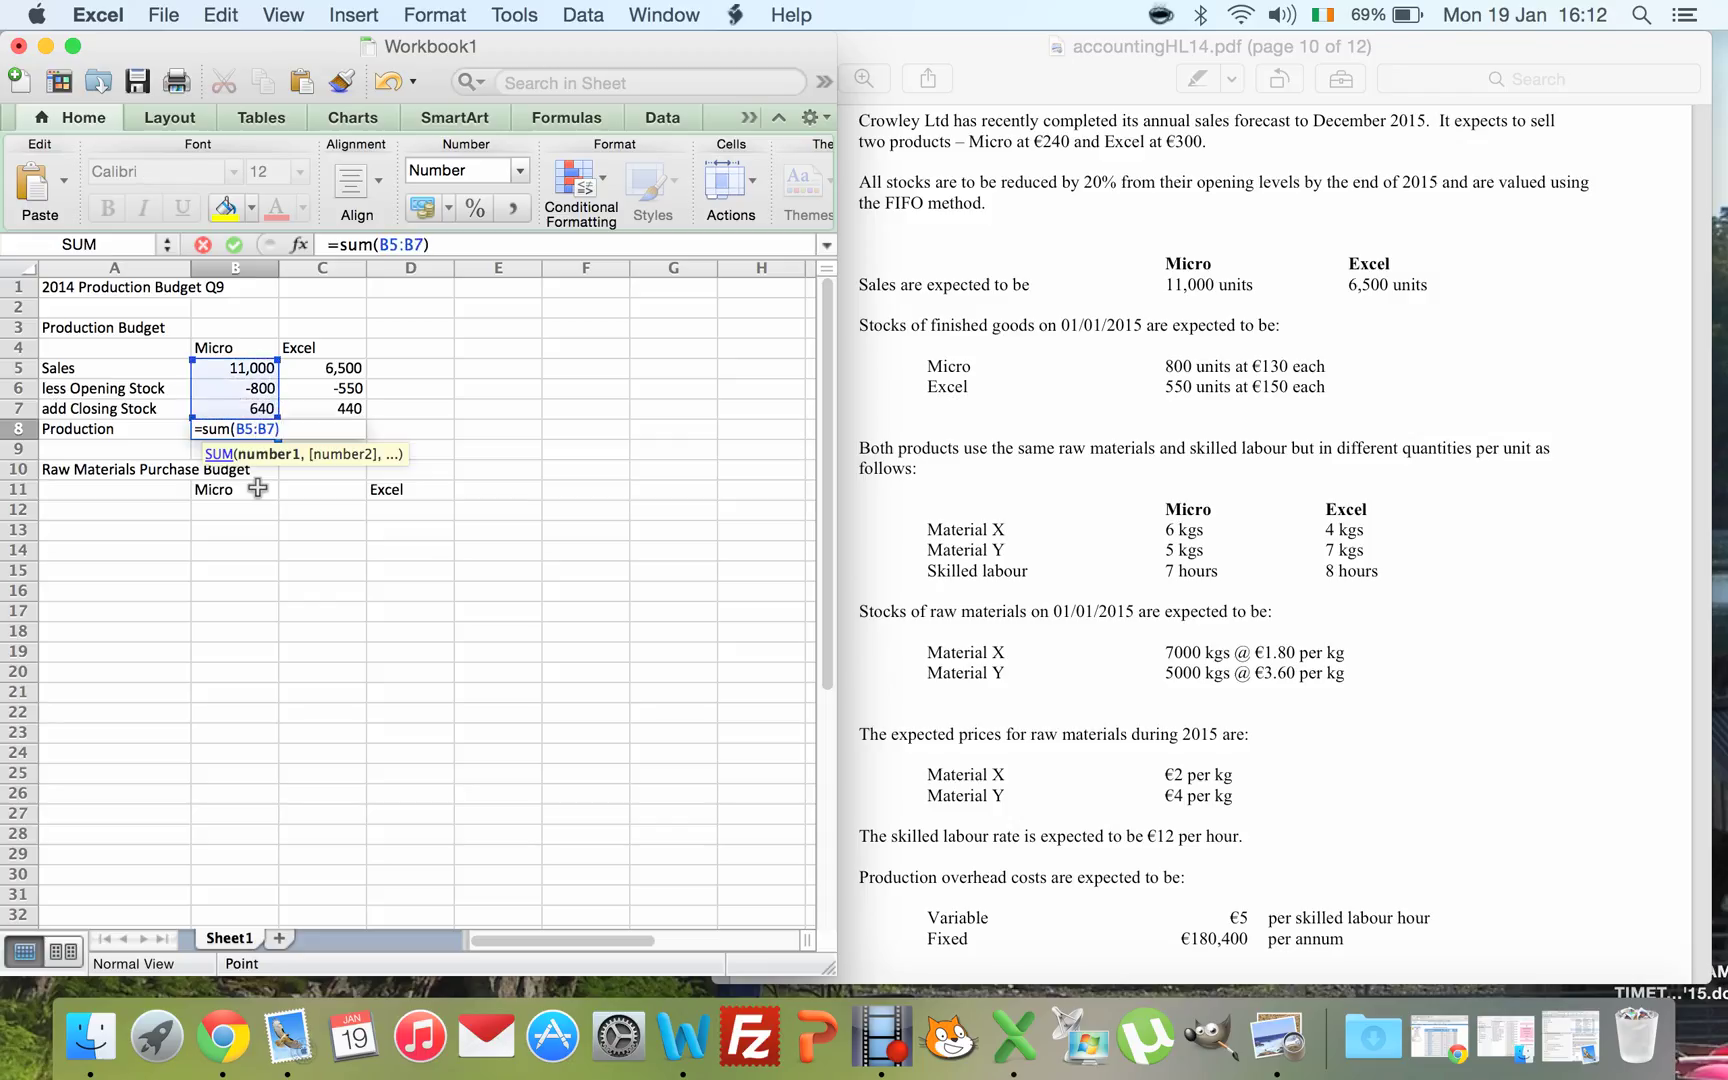
key("Return")
- Calculate production of the Excel product in C8 with the formula =sum(C5:C7)
key("Up")
key("Right")
type("=")
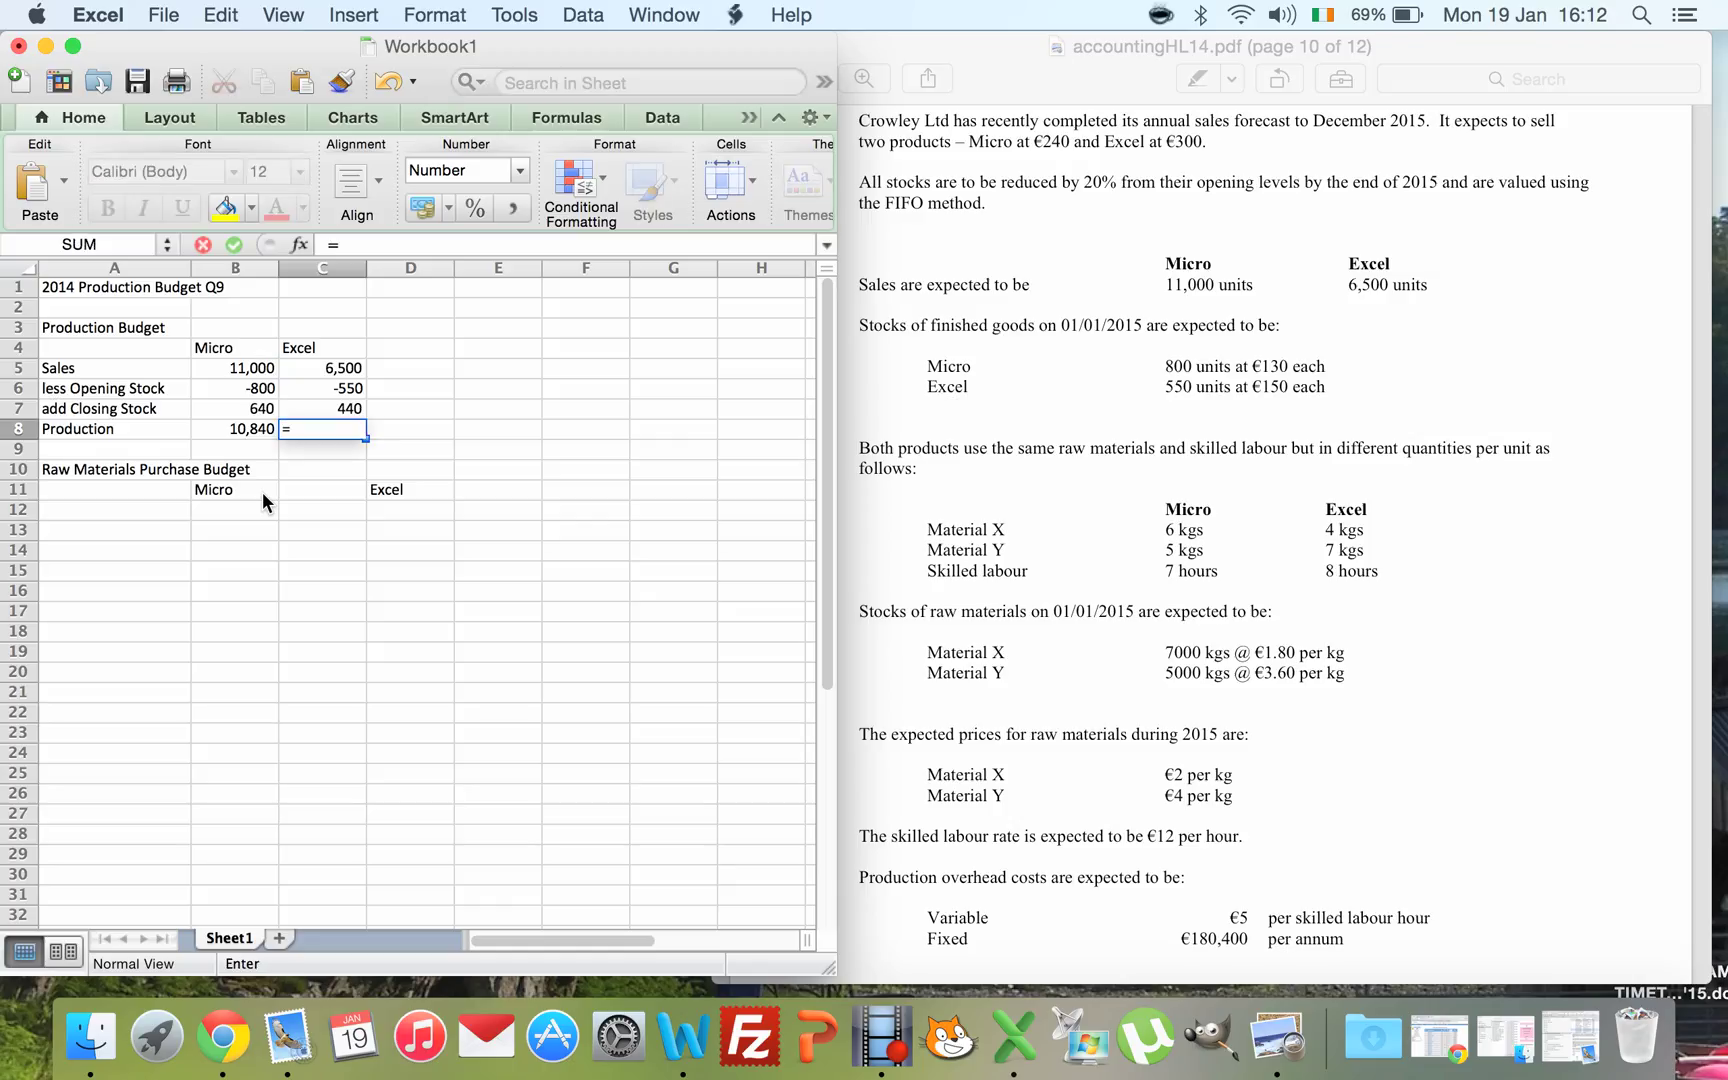
type("sum(")
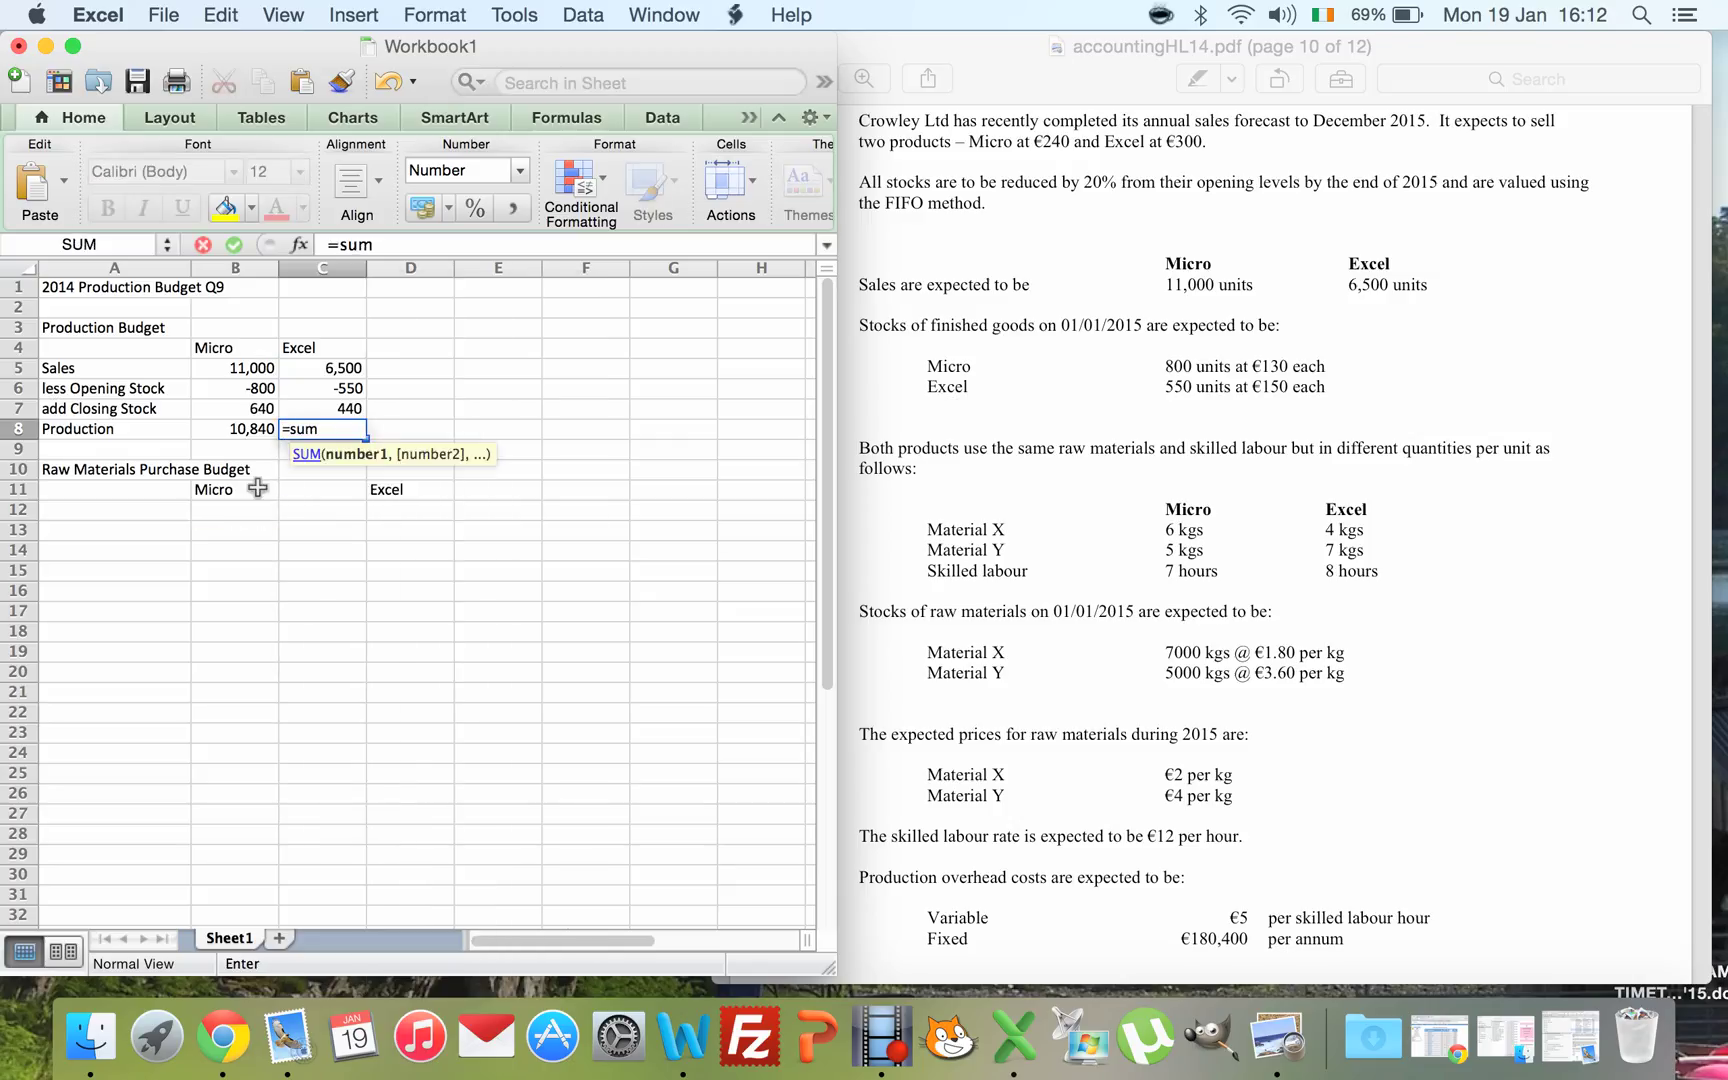
key("Up")
key("Up")
key("Up")
key("shift+Down")
key("shift+Down")
type(")")
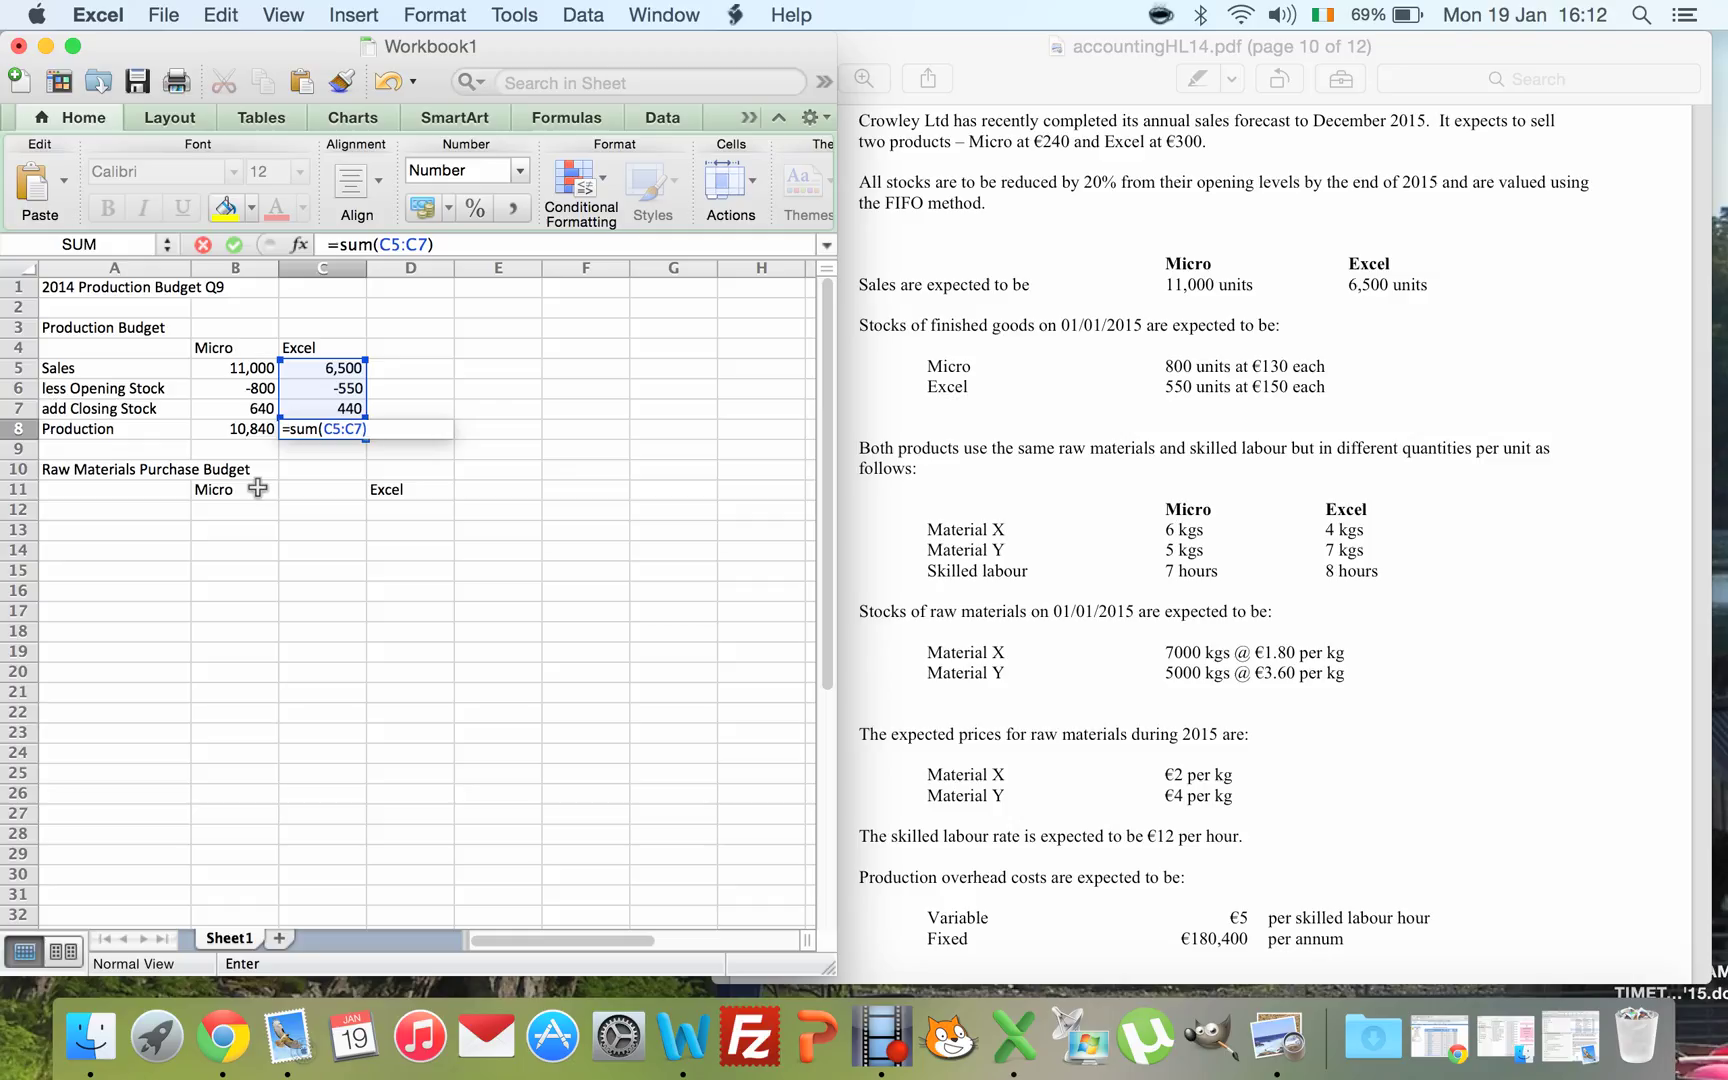
key("Return")
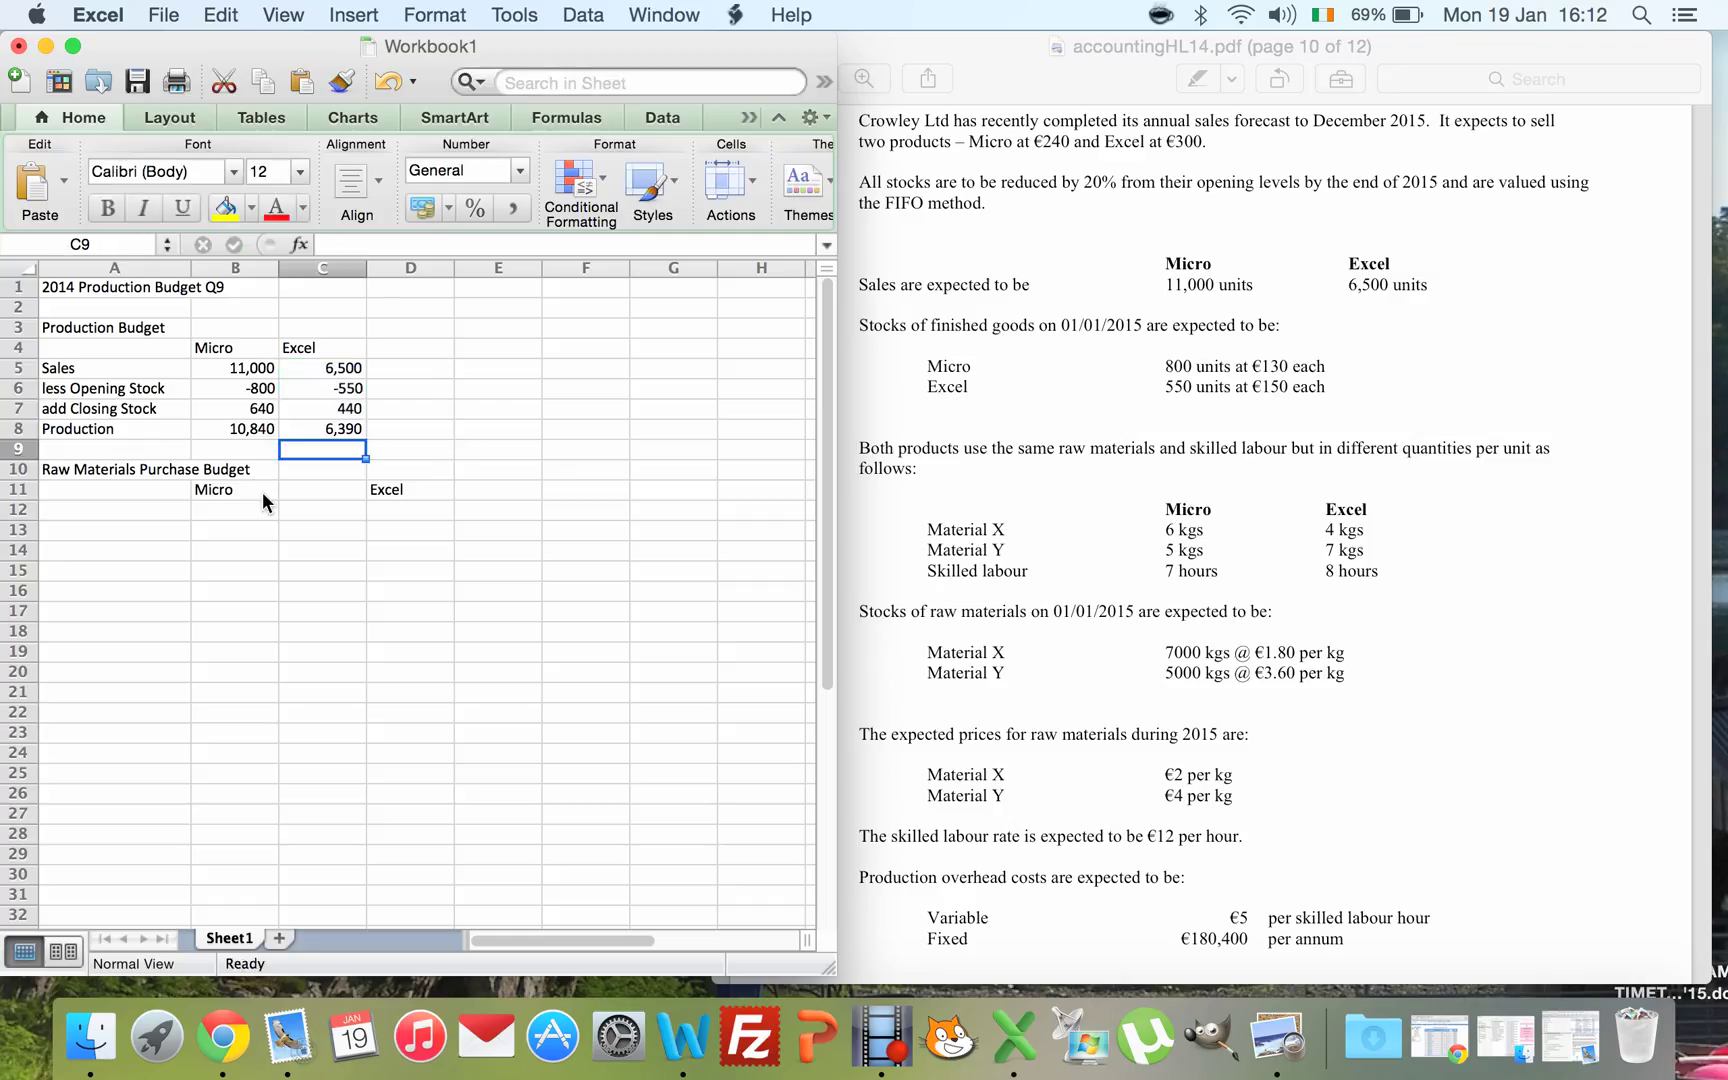
- Label cell A12 as Production in the raw materials purchase budget
left_click(80, 501)
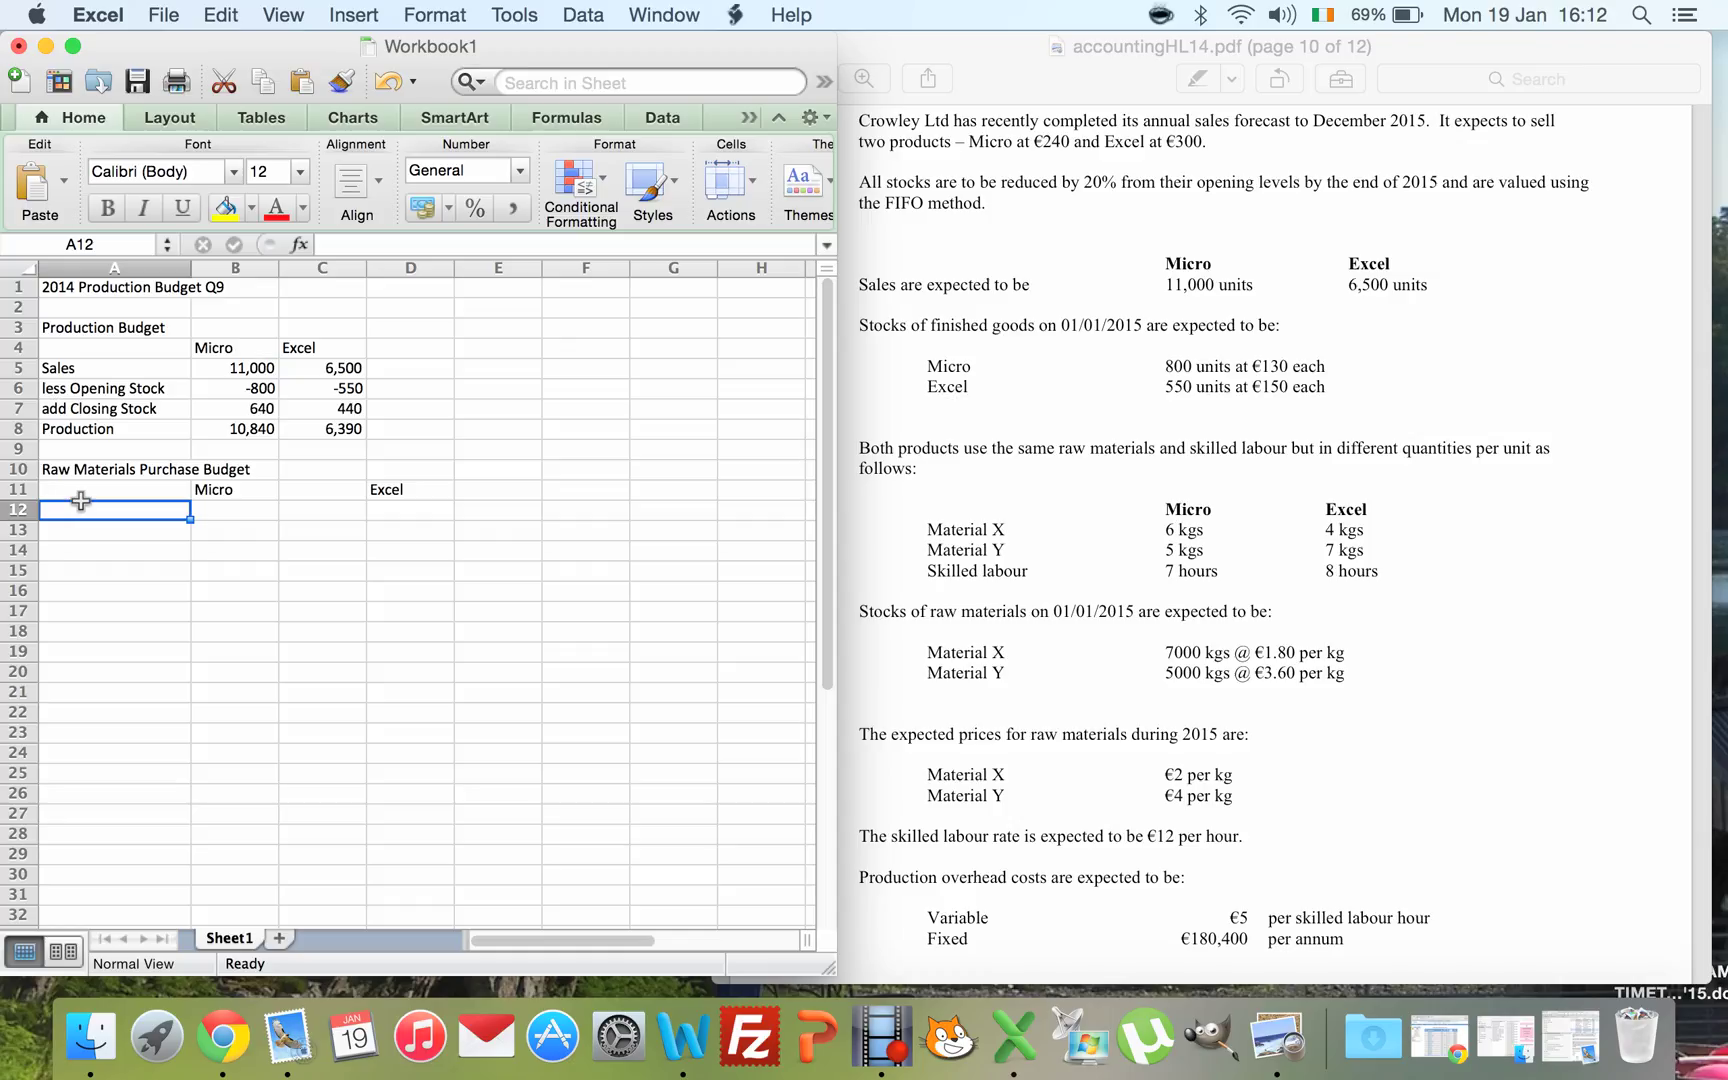
type("Proc")
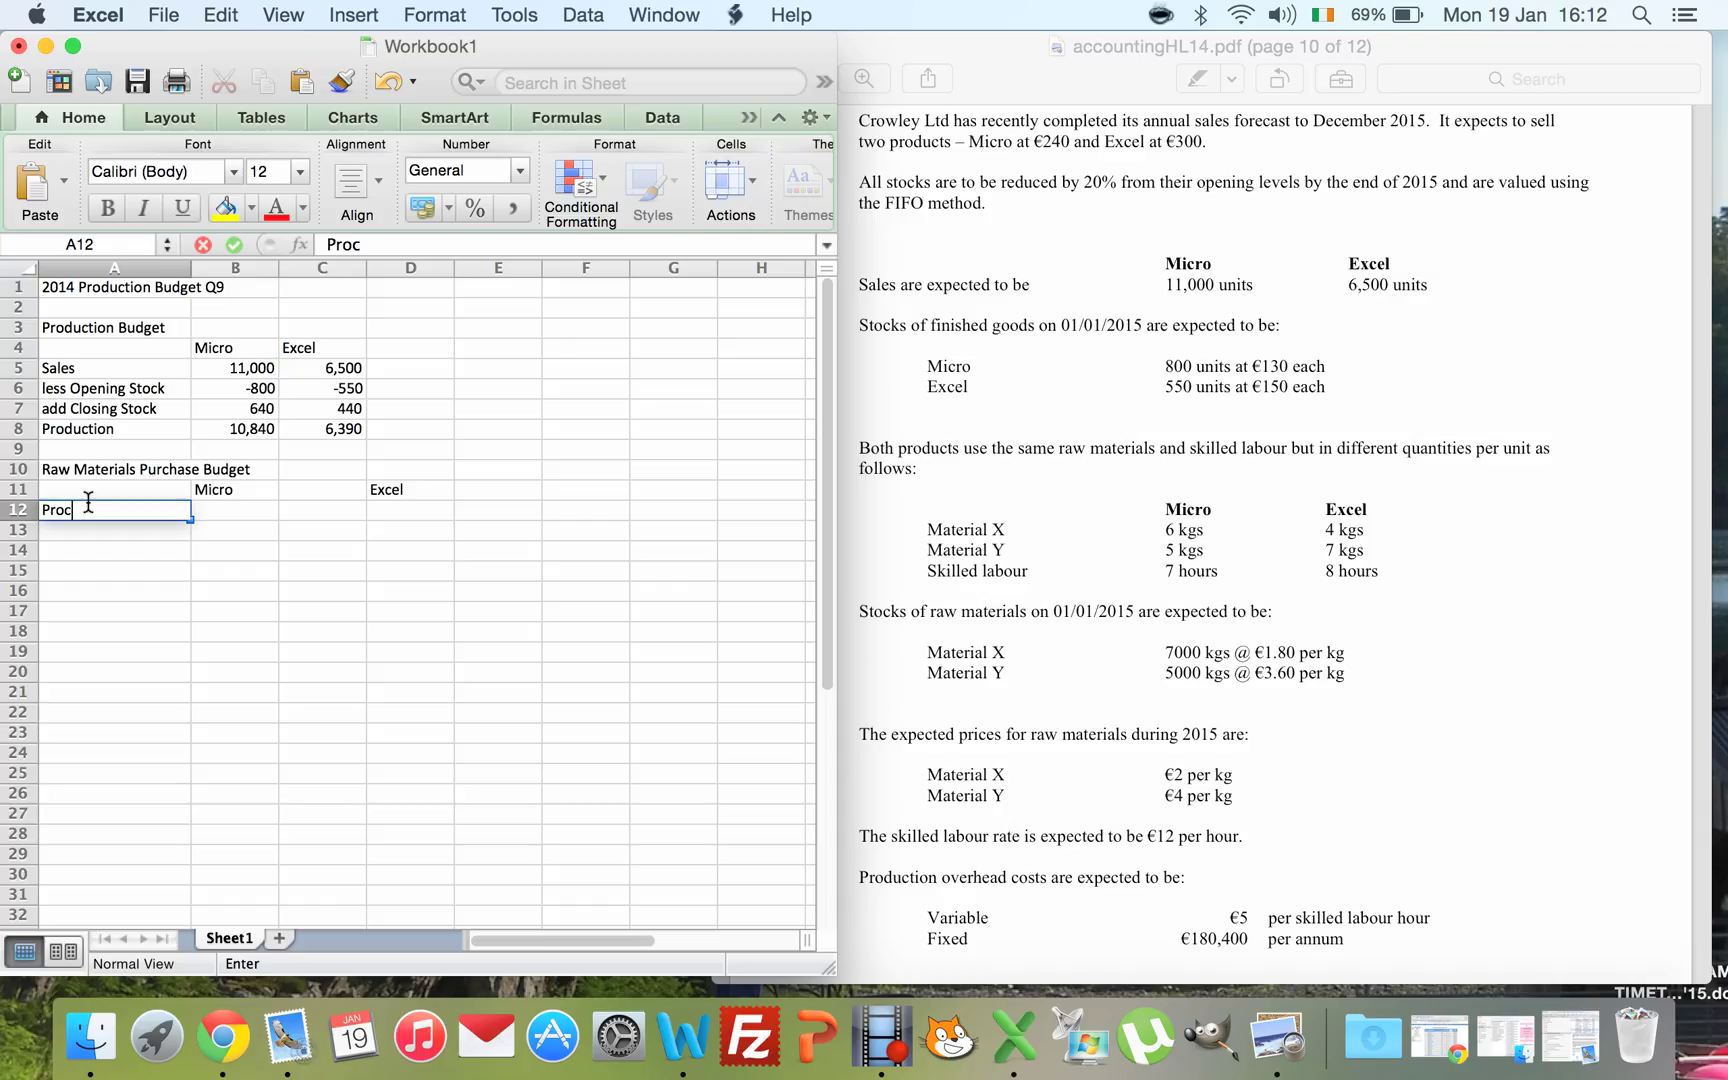
type("urement")
key("BackSpace")
key("BackSpace")
key("BackSpace")
key("BackSpace")
key("BackSpace")
key("BackSpace")
key("BackSpace")
key("BackSpace")
type("duction")
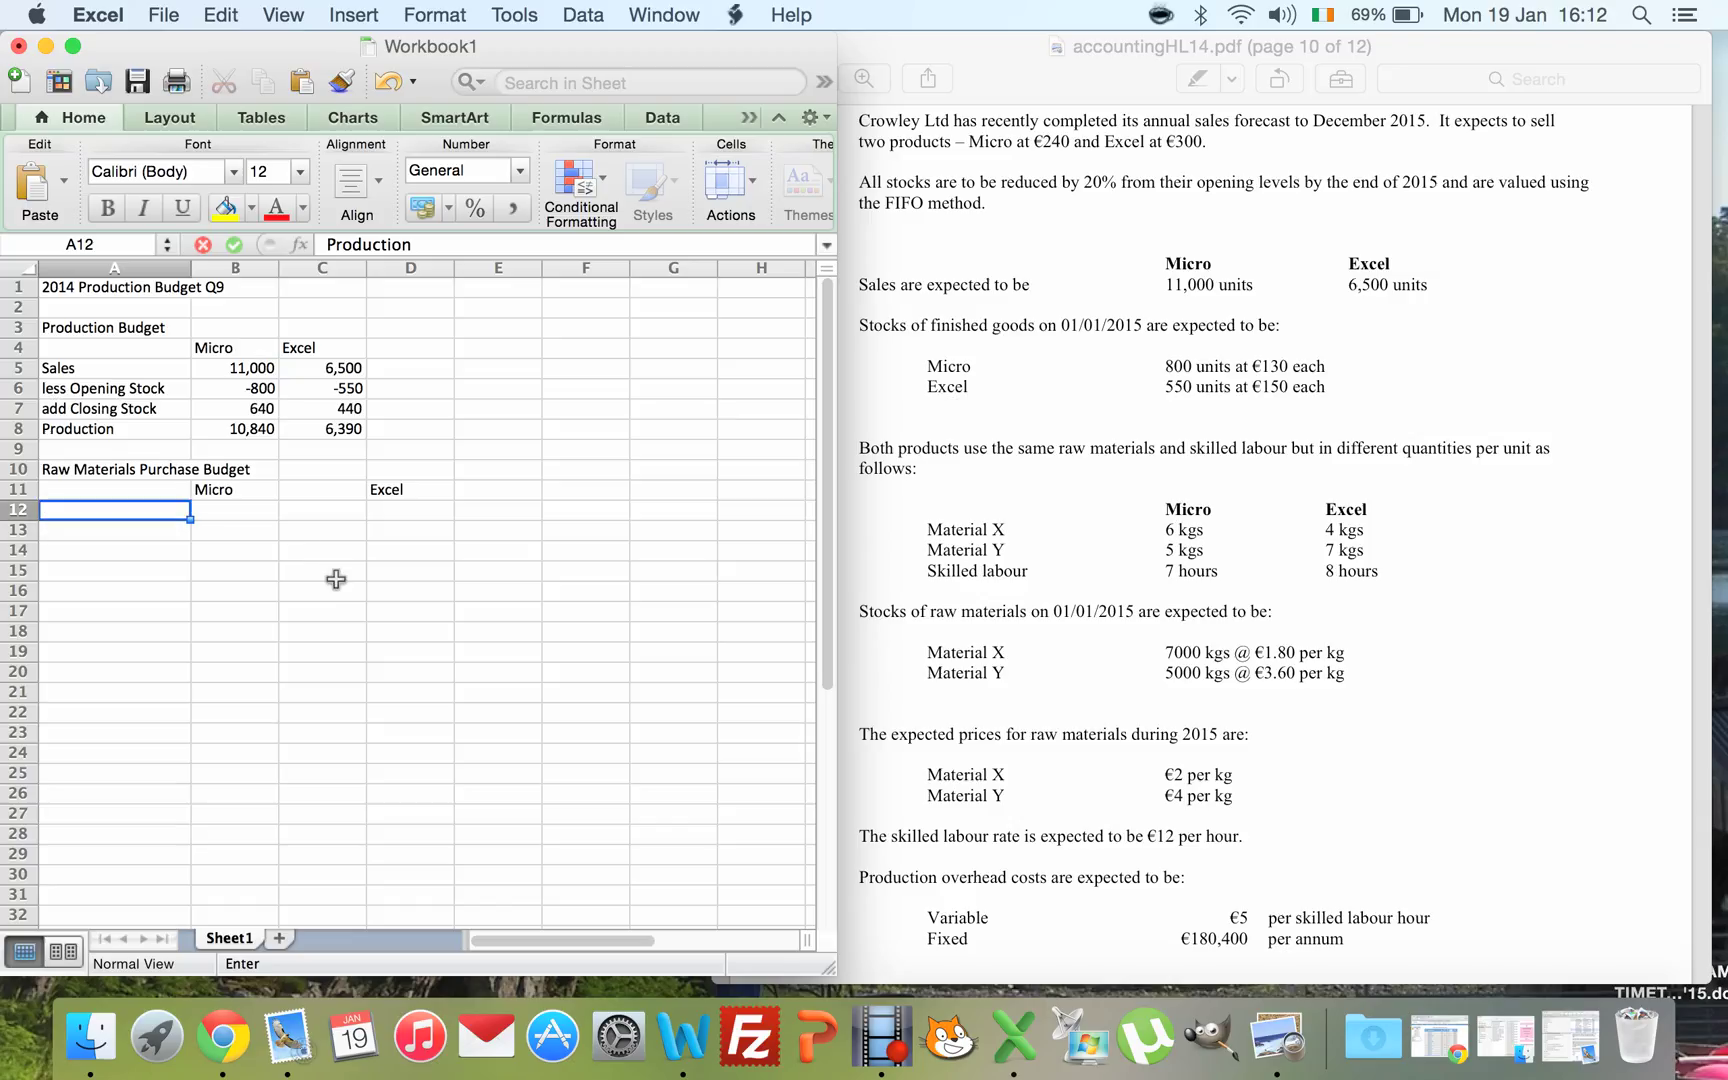
- Link Micro's production figure into B12 with the formula =B8
key("Tab")
type("=")
key("Up")
key("Up")
key("Up")
key("Up")
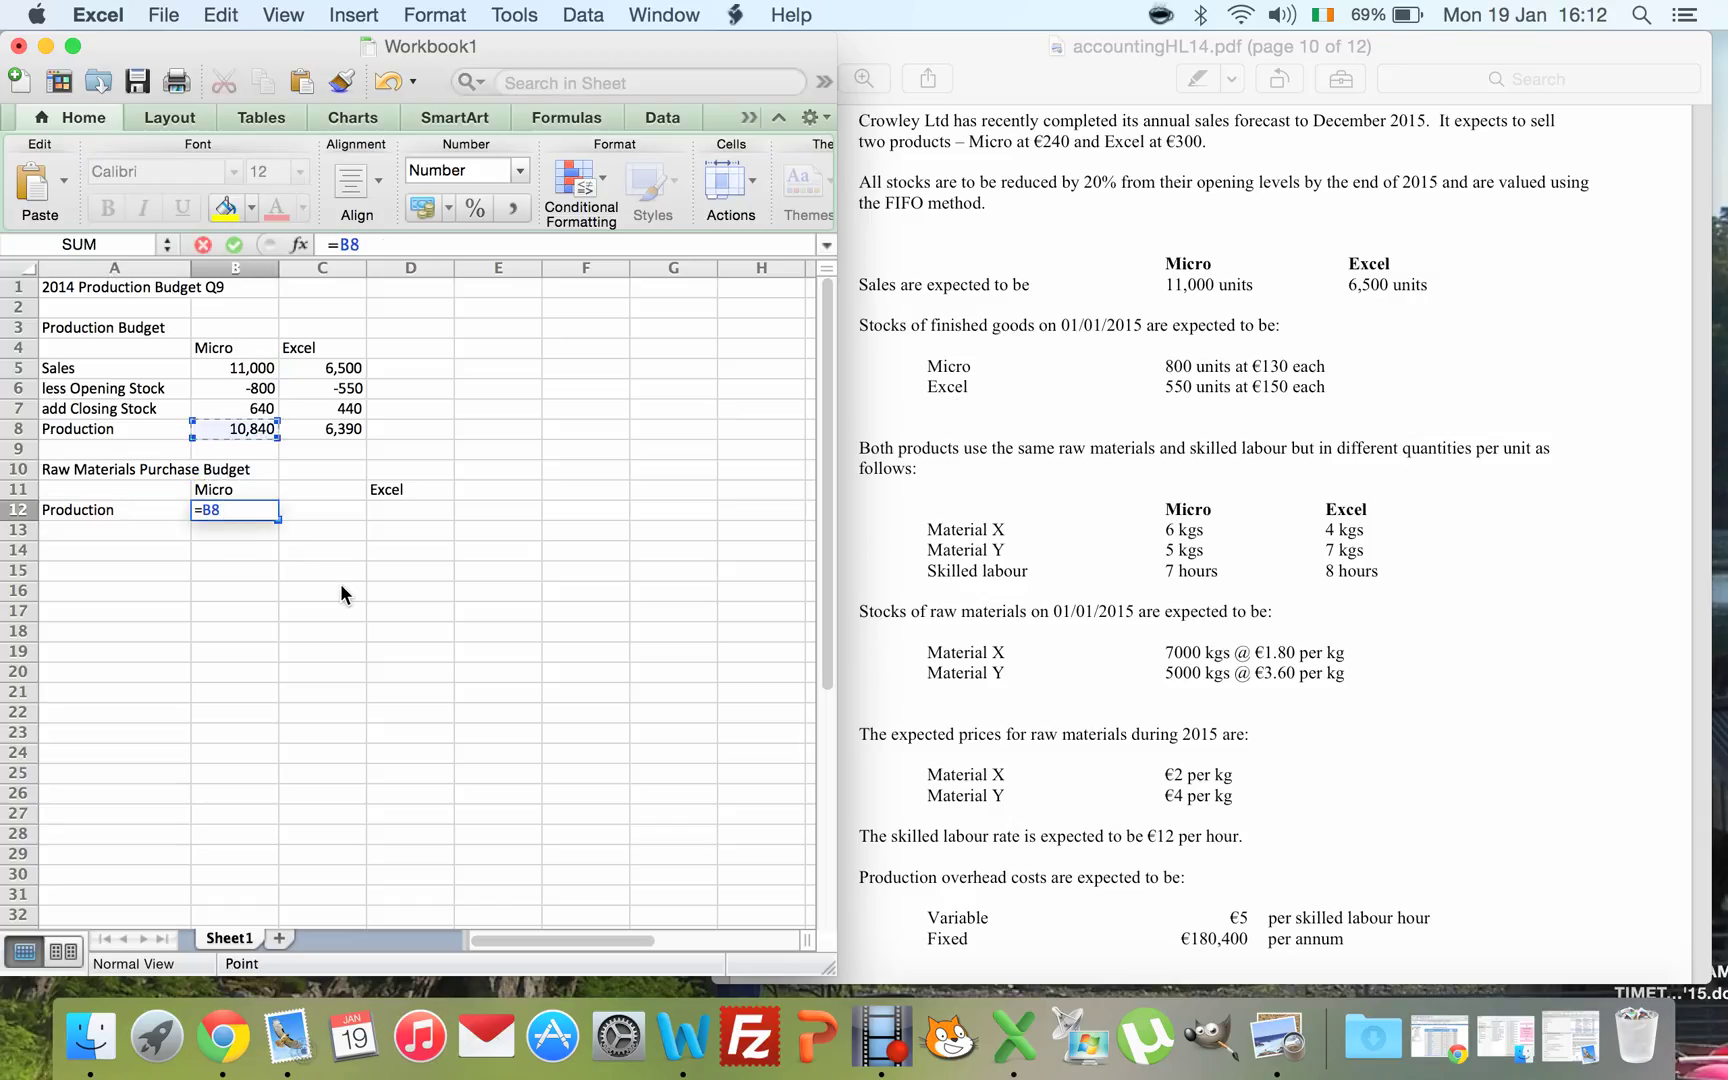
key("Return")
- Link the Excel product's production figure into D12 with the formula =C8
key("Up")
key("Right")
key("Right")
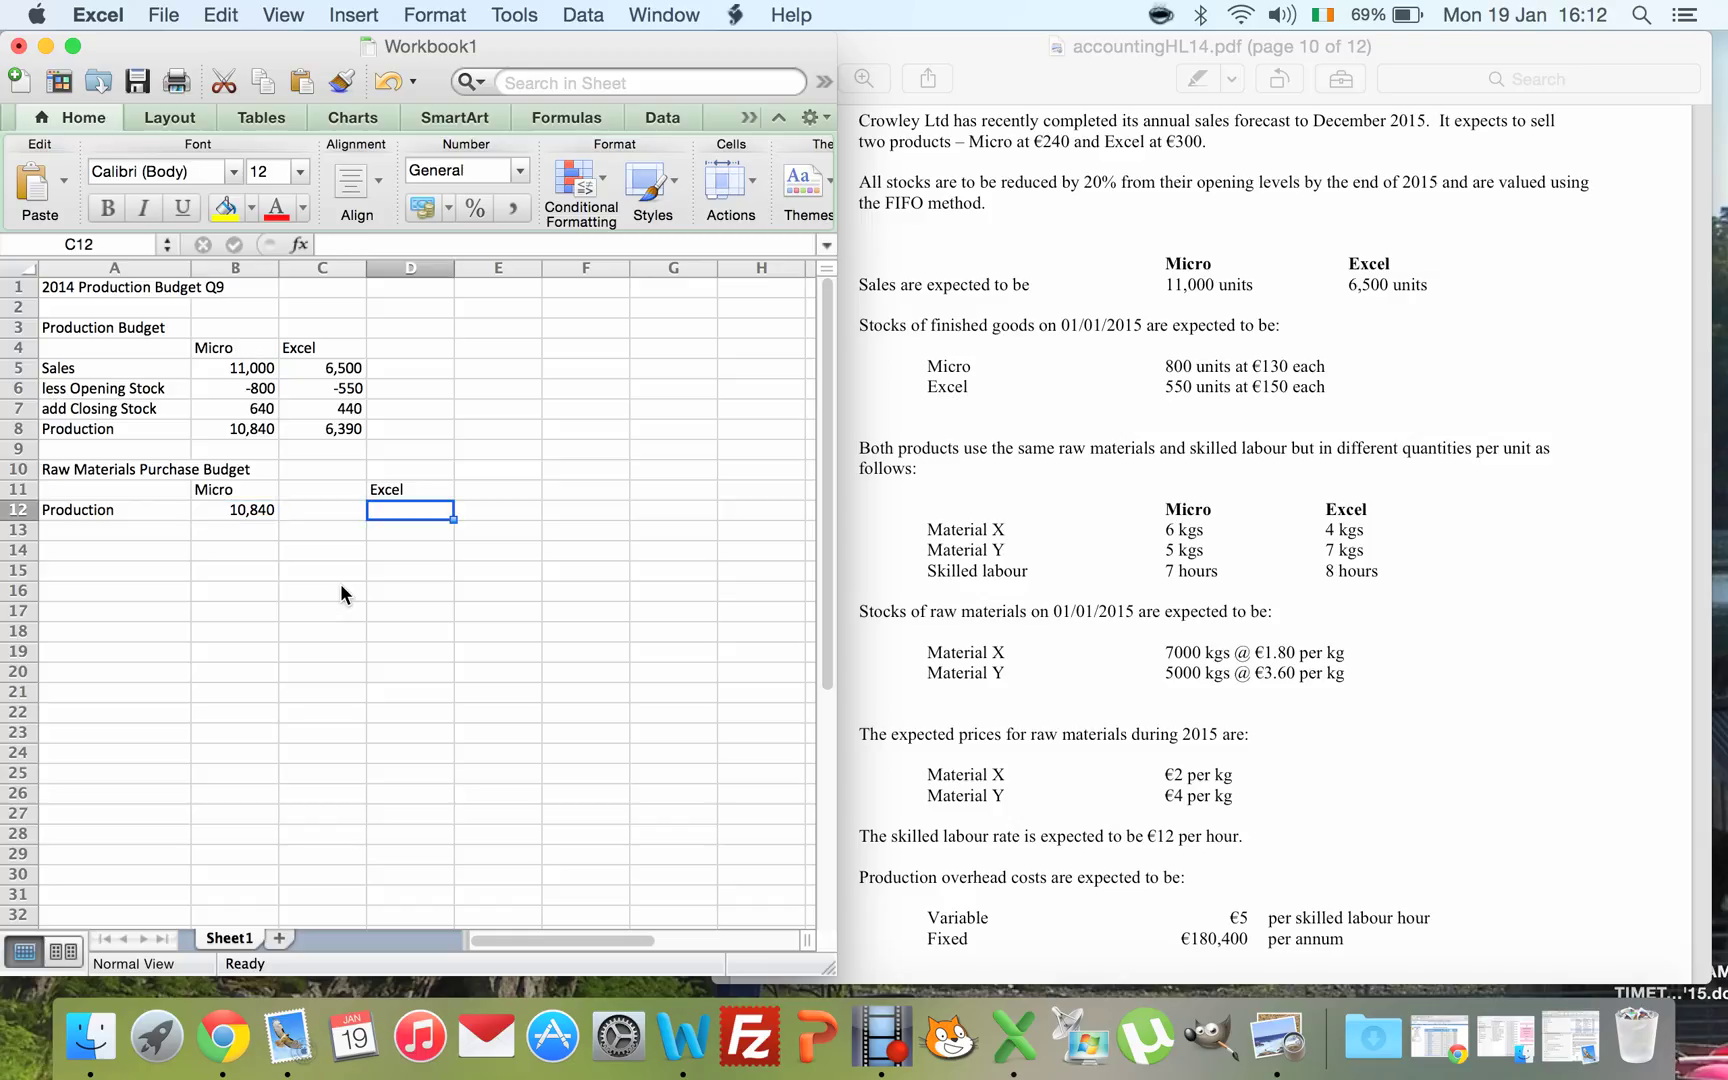
type("=")
key("Up")
key("Up")
key("Up")
key("Up")
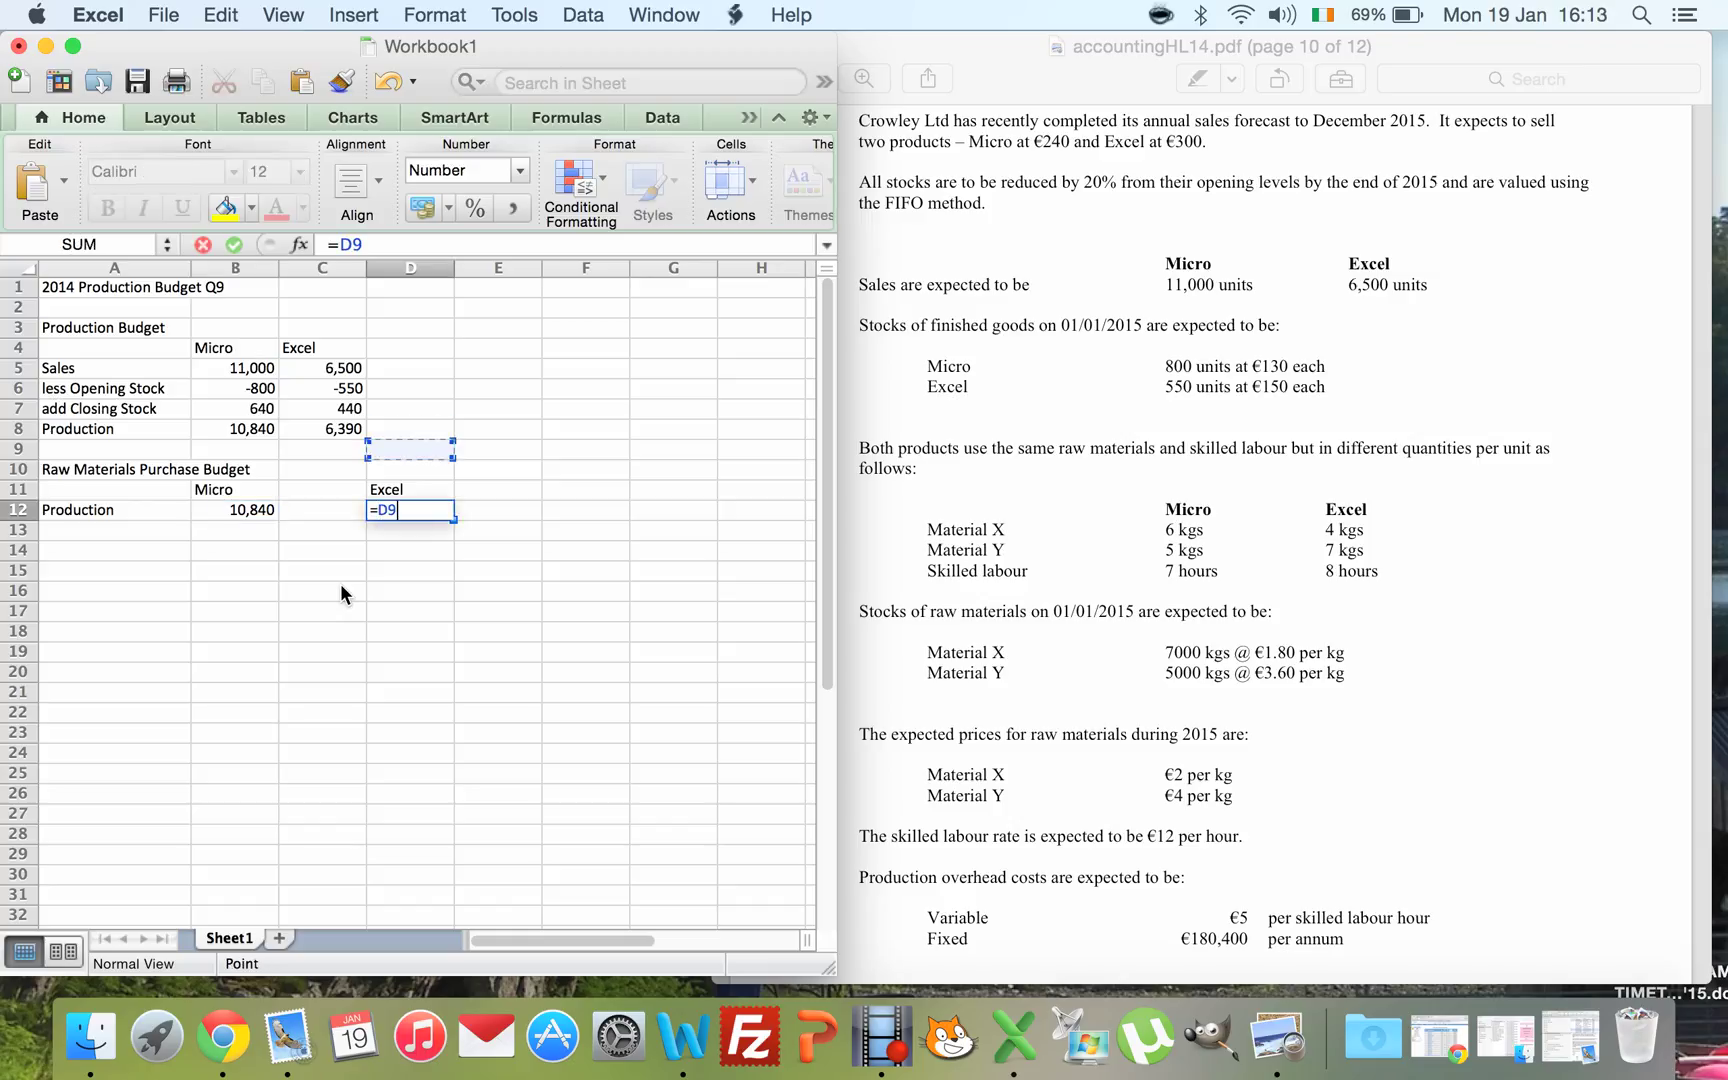
key("Left")
key("Return")
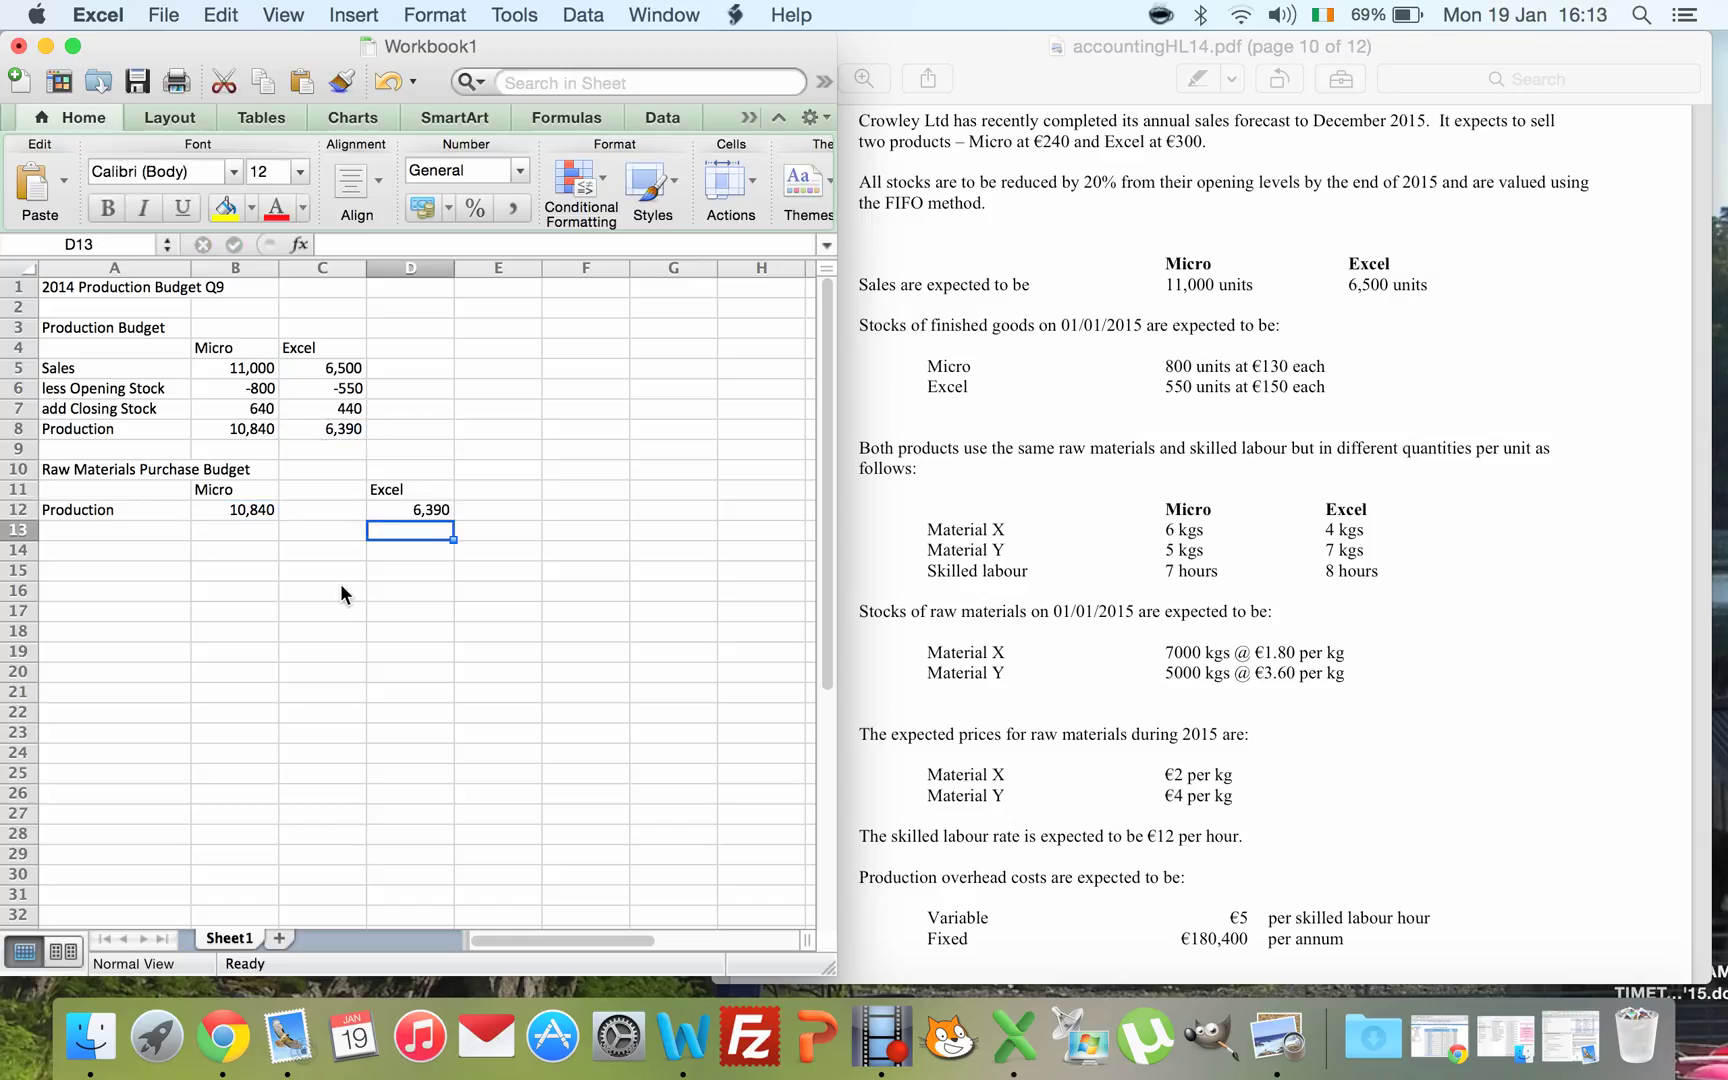
- Enter the headings MatX and MatY in B13:C13 for Micro and again in D13:E13 for Excel
key("Left")
key("Left")
type("Ma")
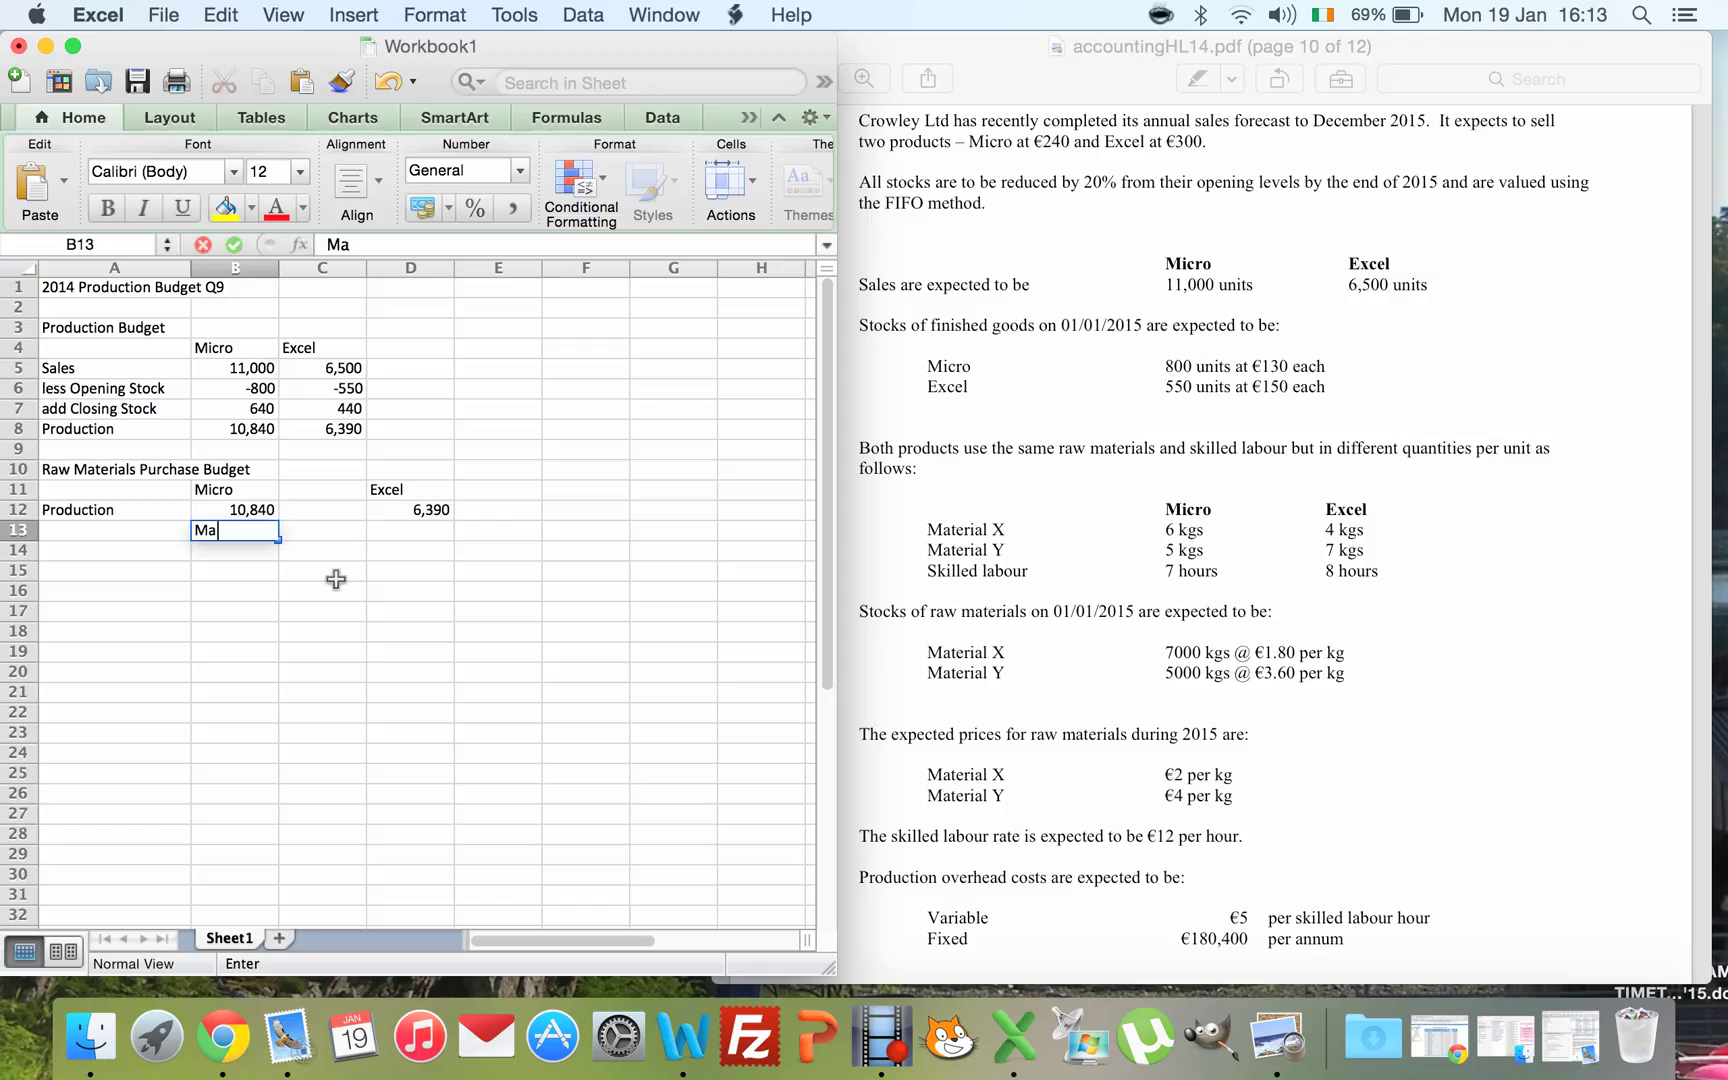
type("tX")
key("Tab")
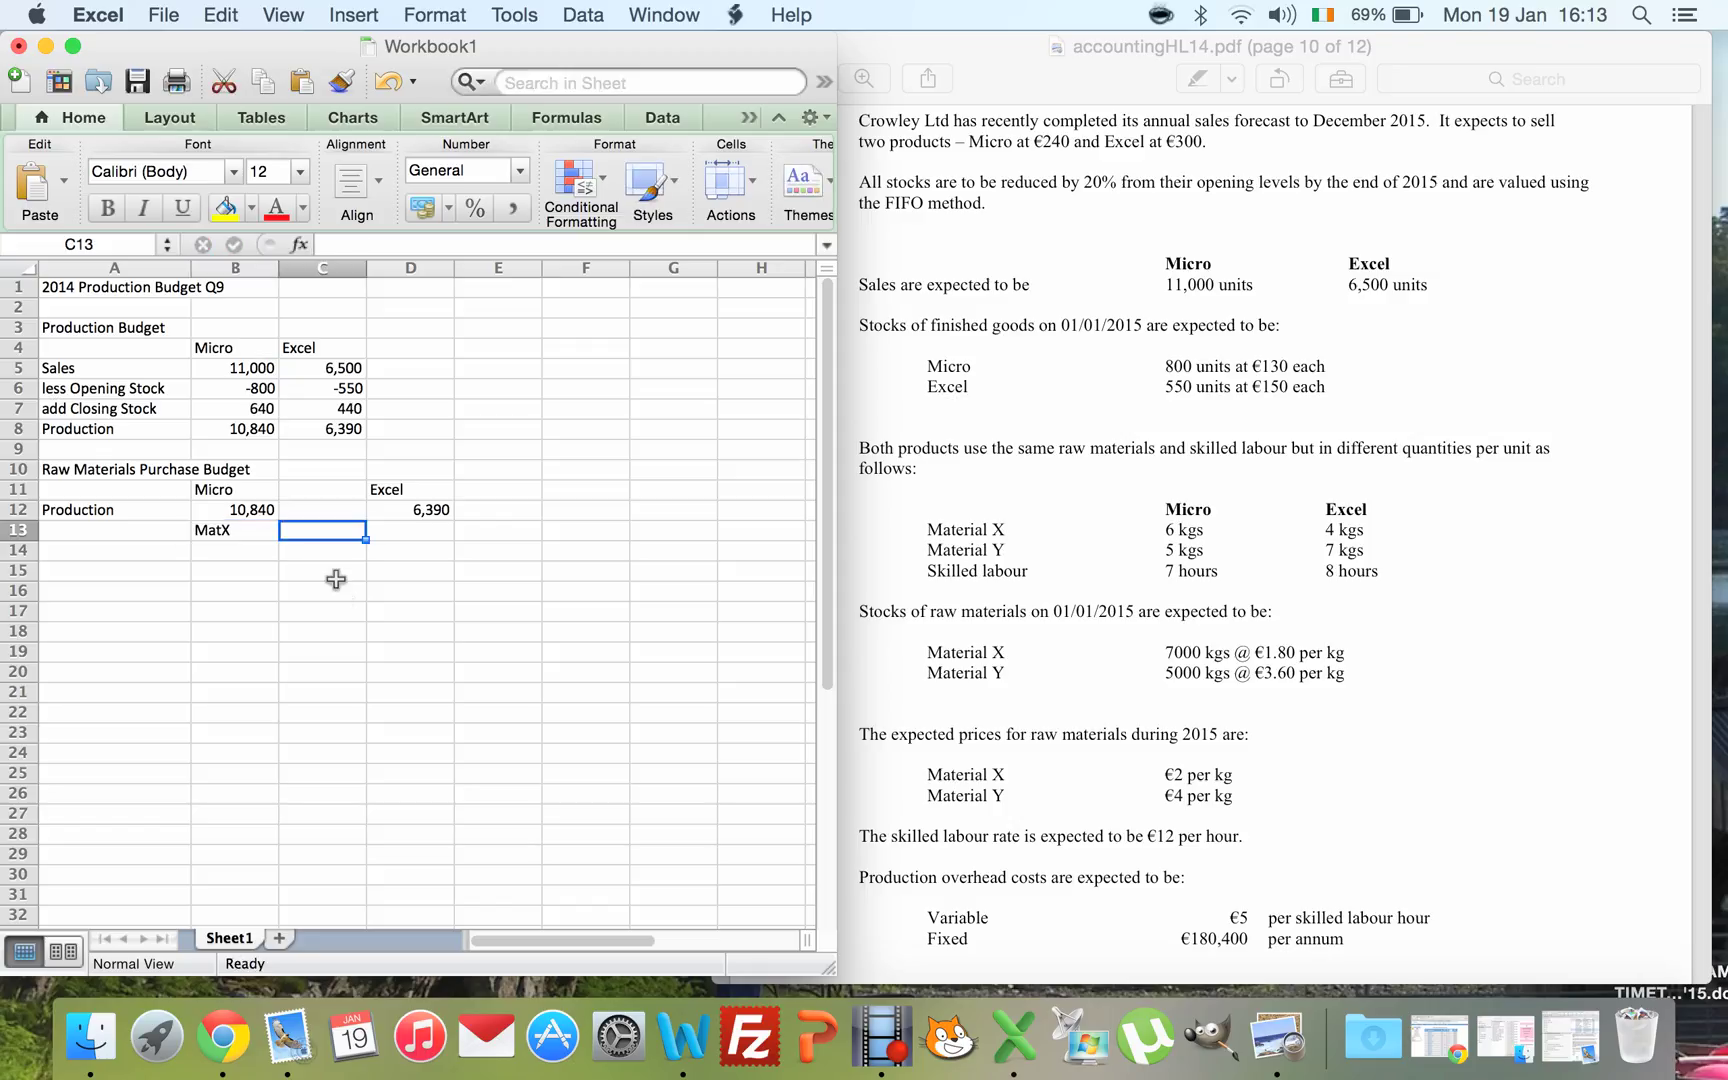
type("MatY")
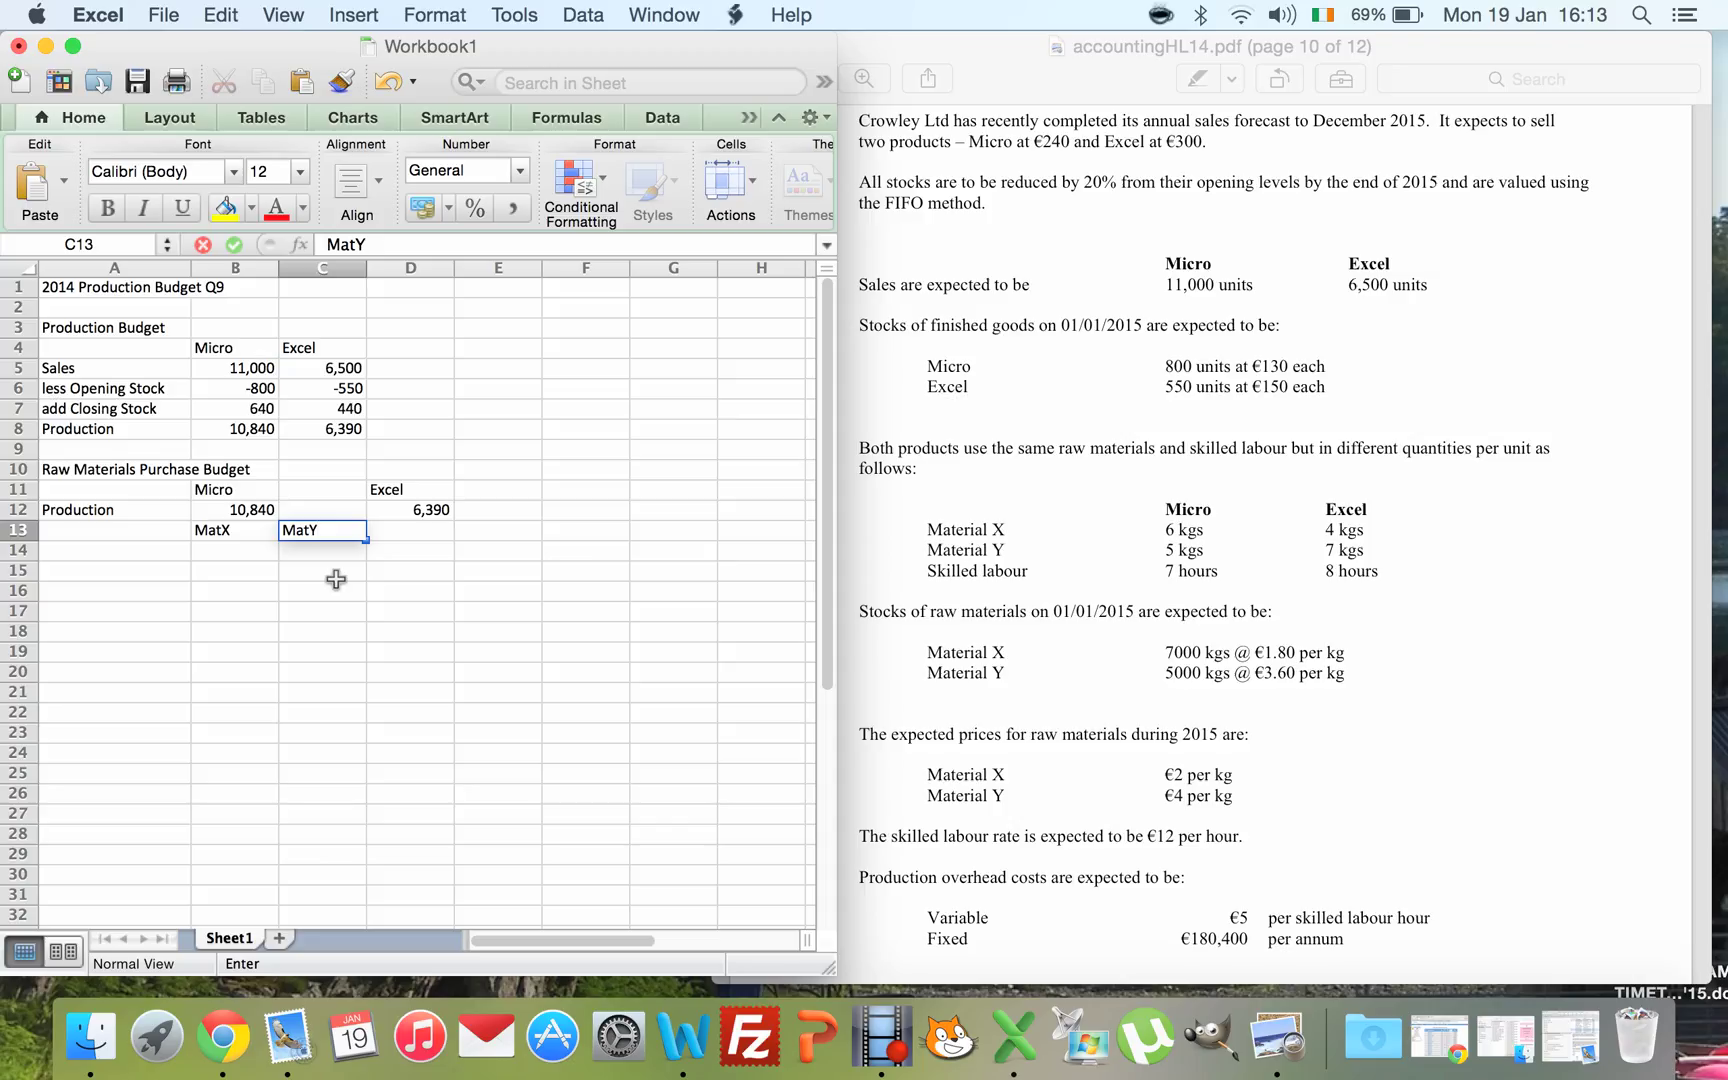
key("Tab")
type("Mat")
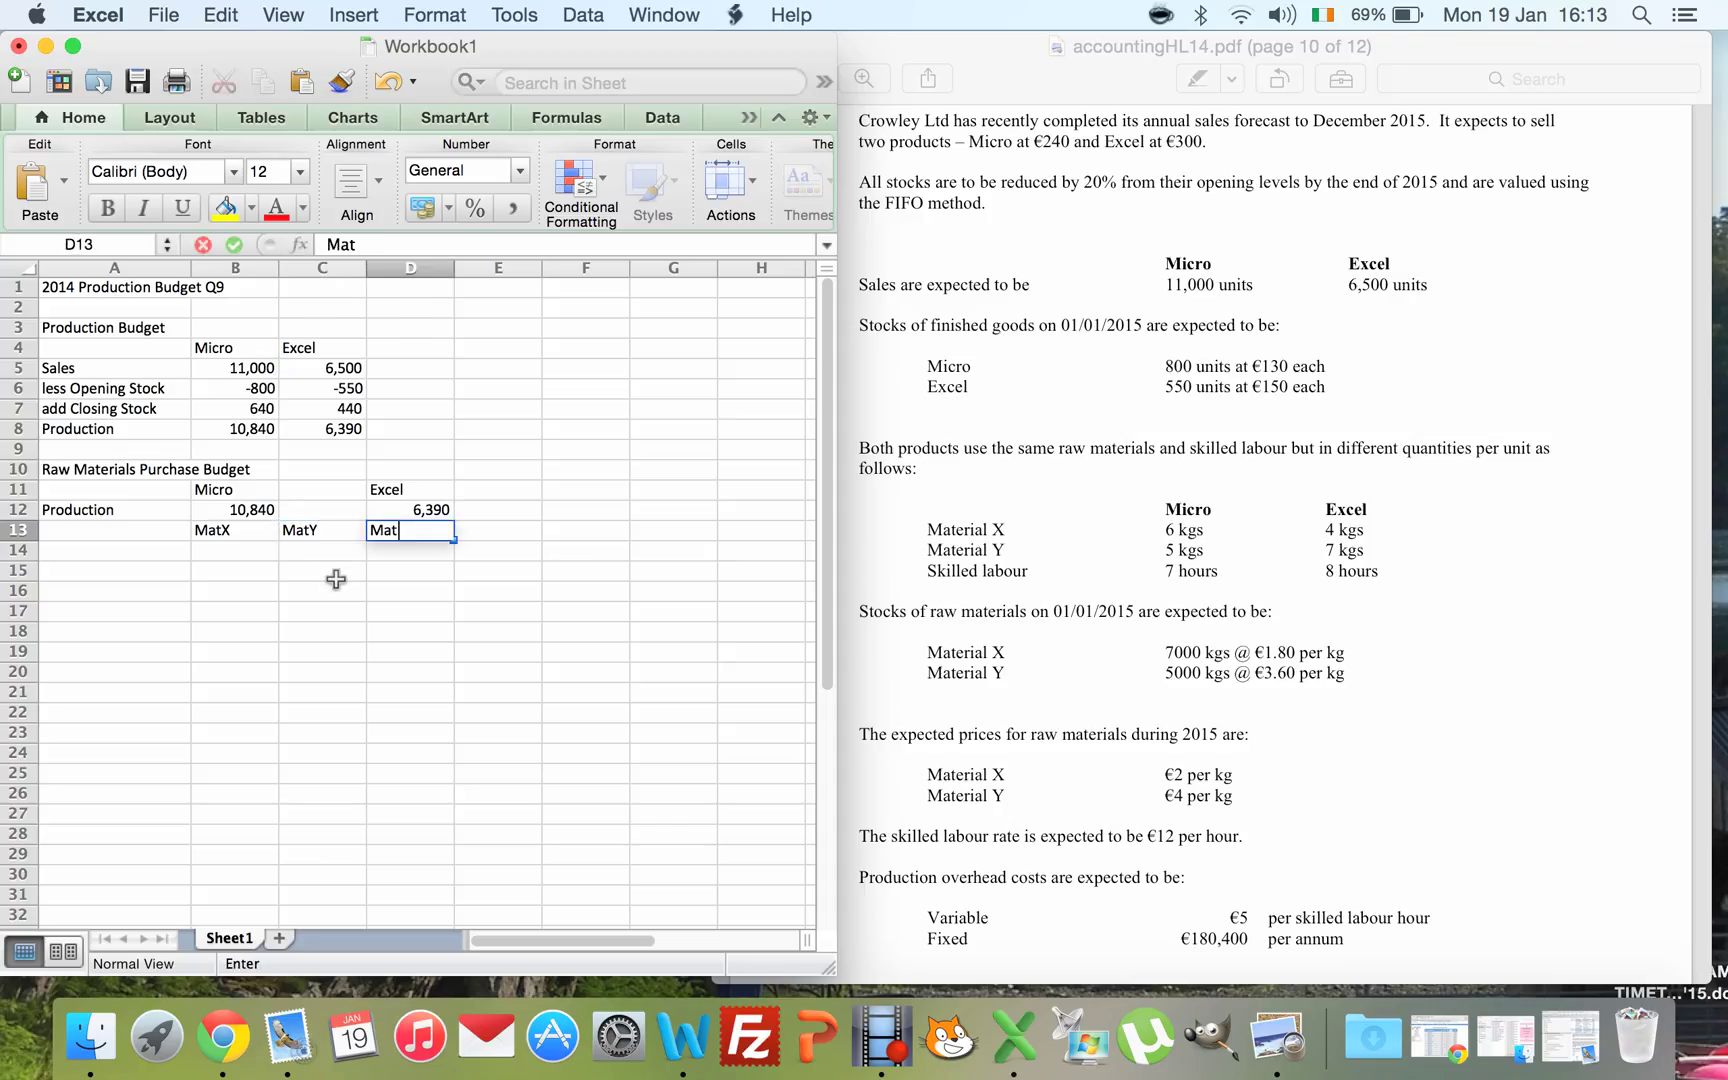
type("X")
key("Tab")
type("MatY")
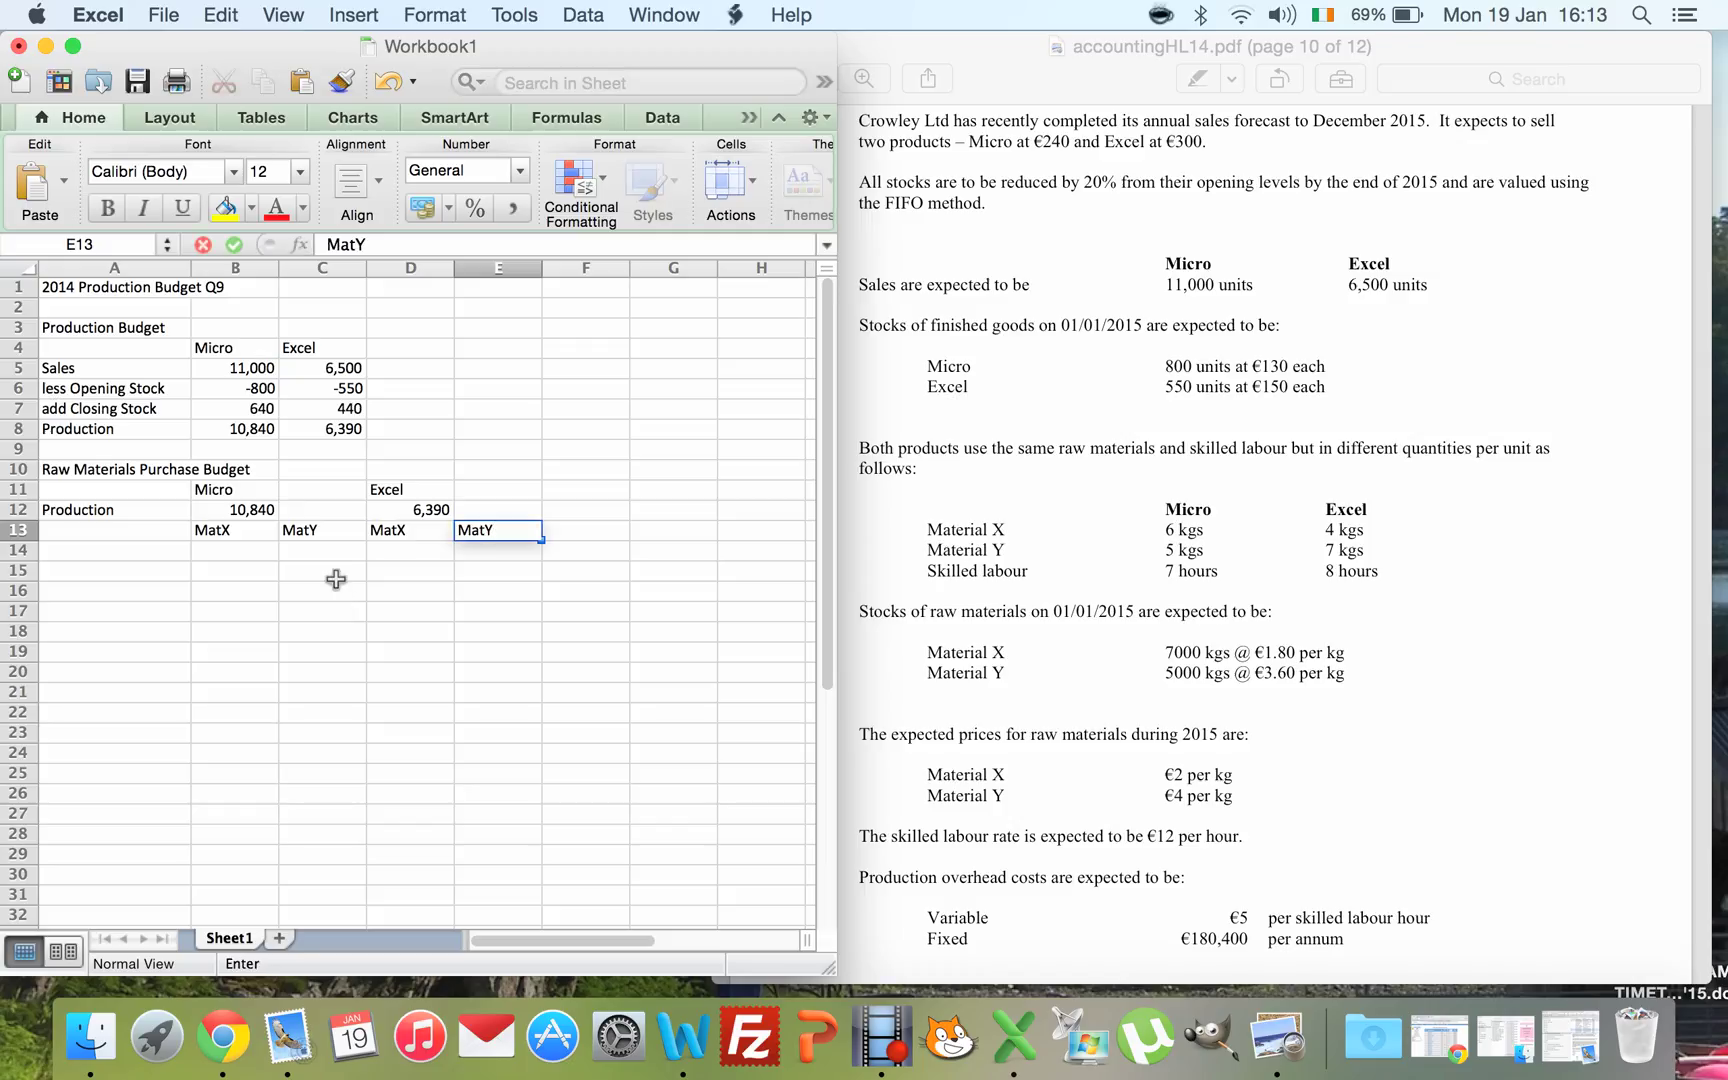
key("Return")
- Label cell A14 as "kg per unit" beneath the material headings
key("Left")
key("Left")
key("Left")
key("Left")
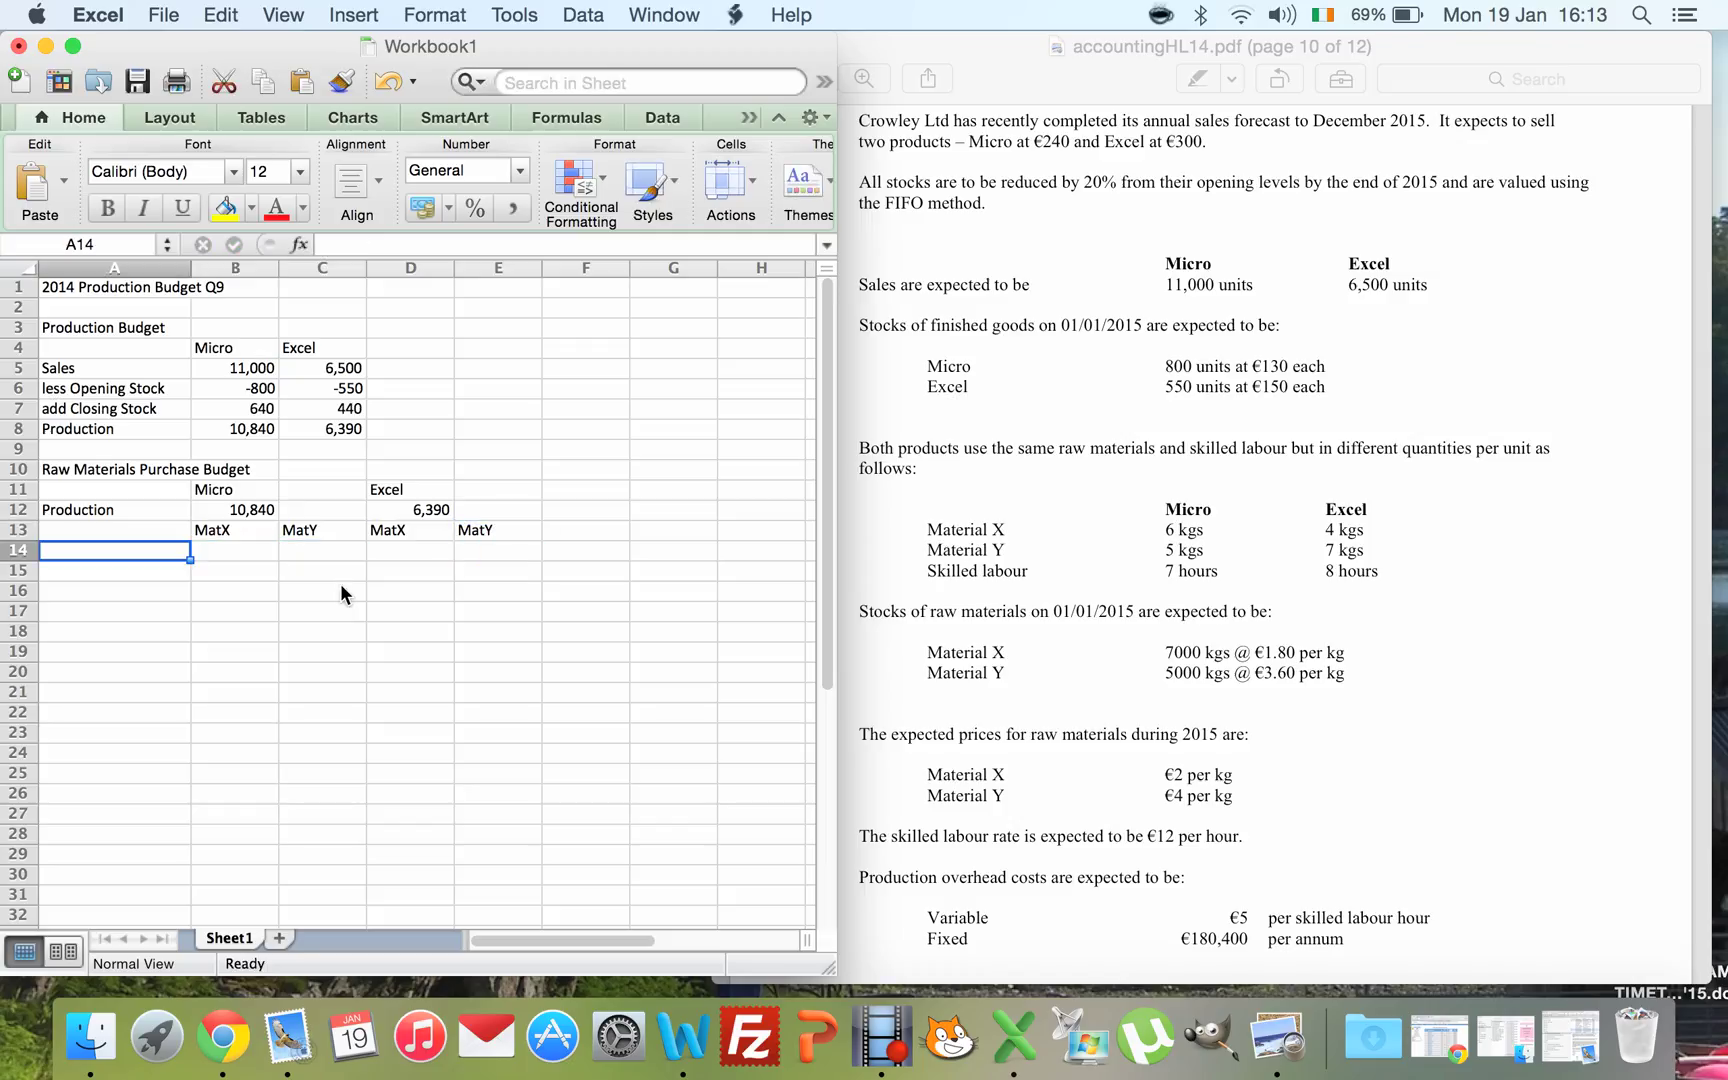
type("kg")
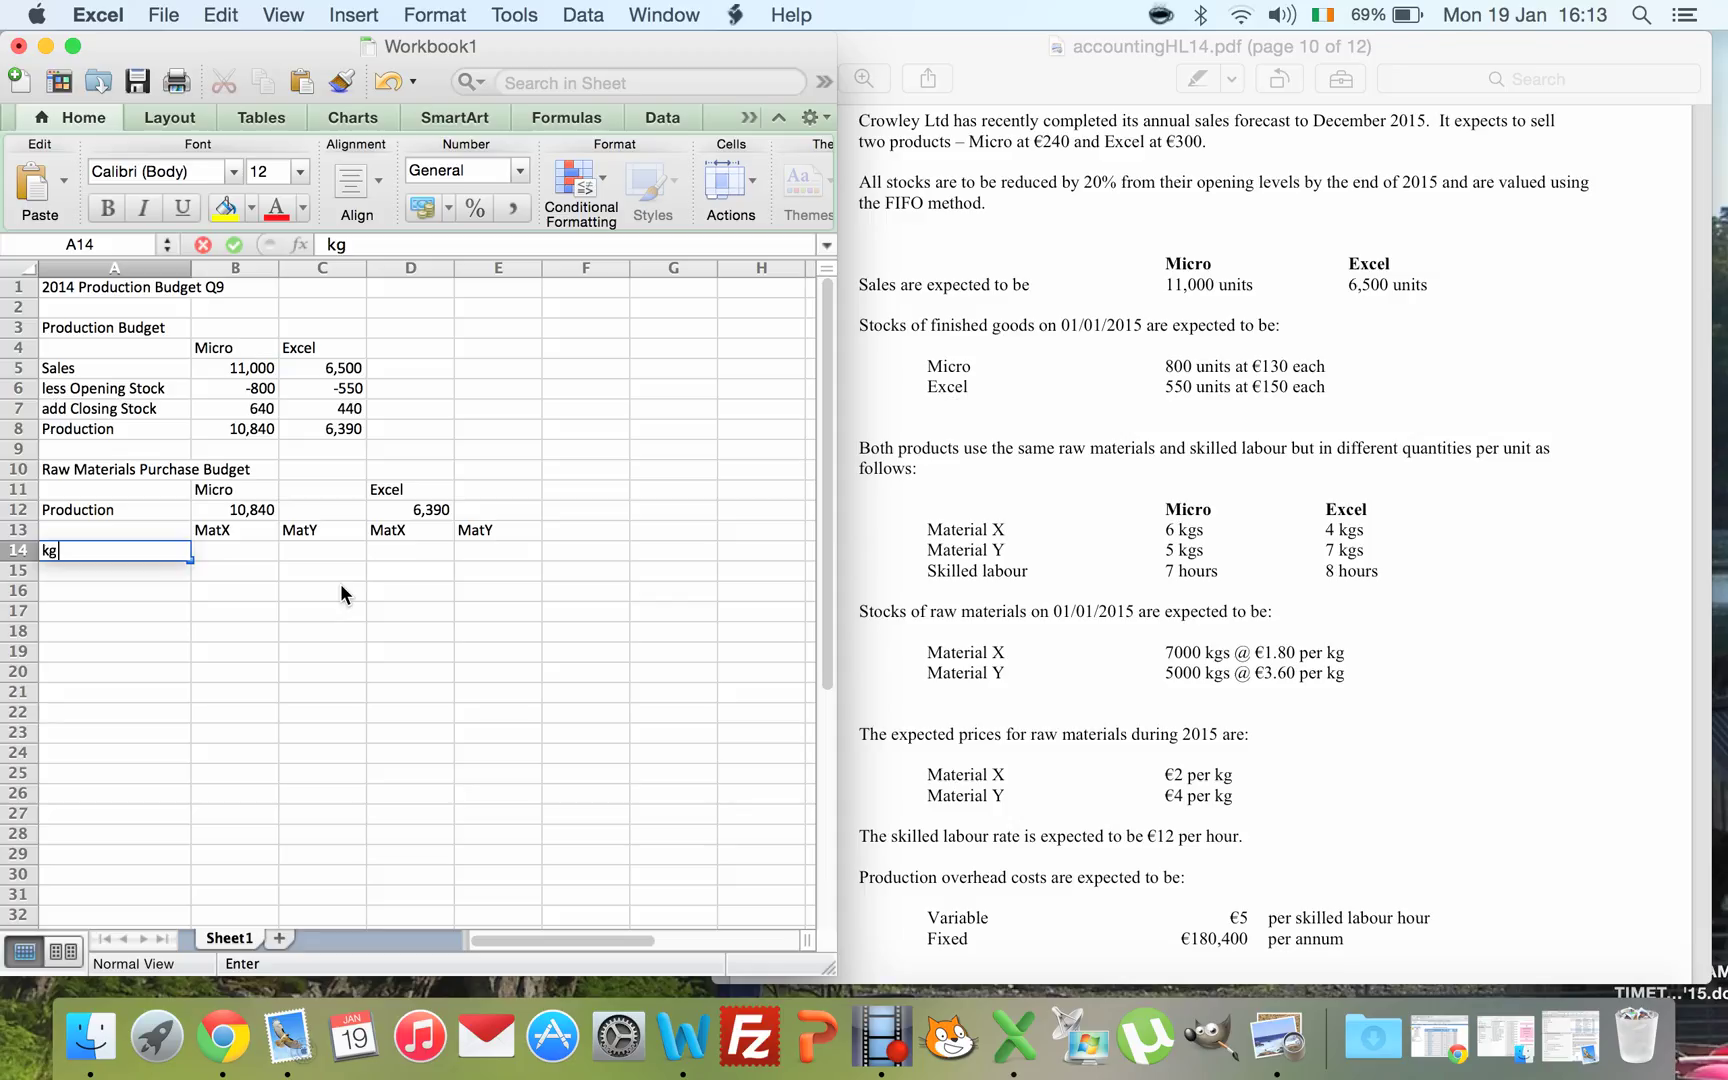
type(" per unit")
key("Tab")
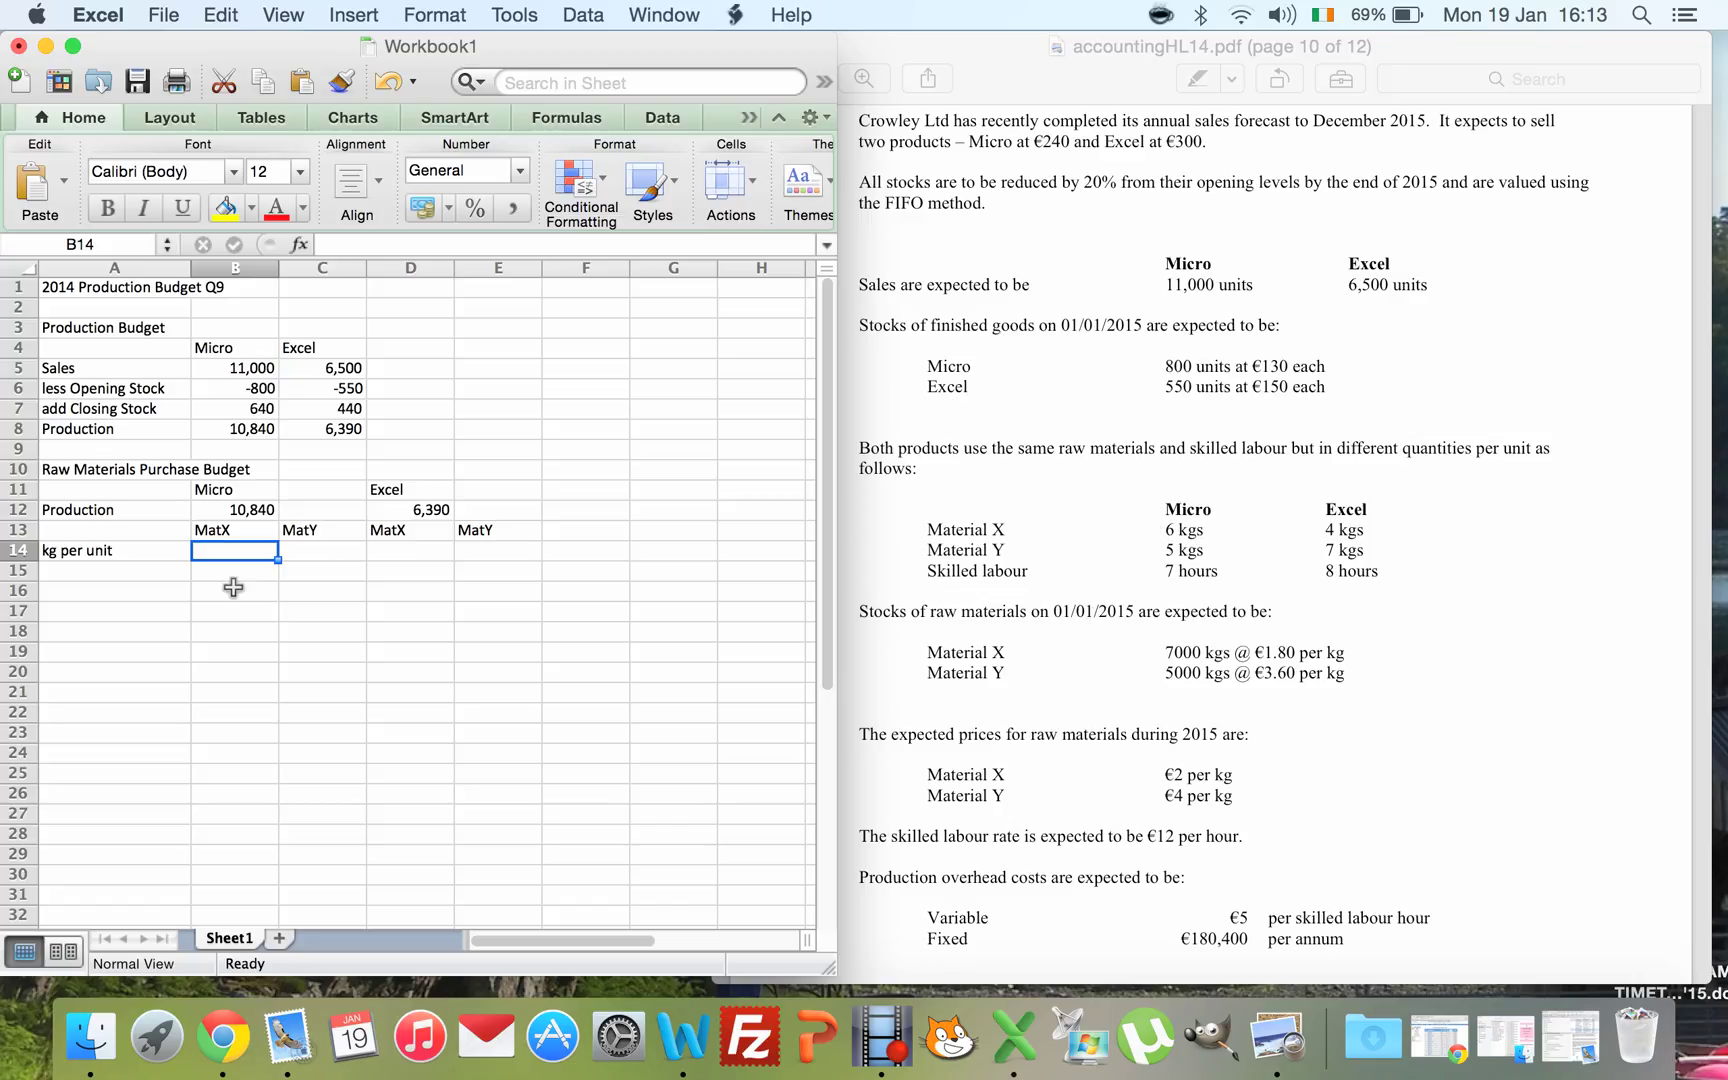
- Enter Micro's kg per unit as 6 for MatX in B14 and 5 for MatY in C14
type("6")
key("Tab")
type("5")
key("Tab")
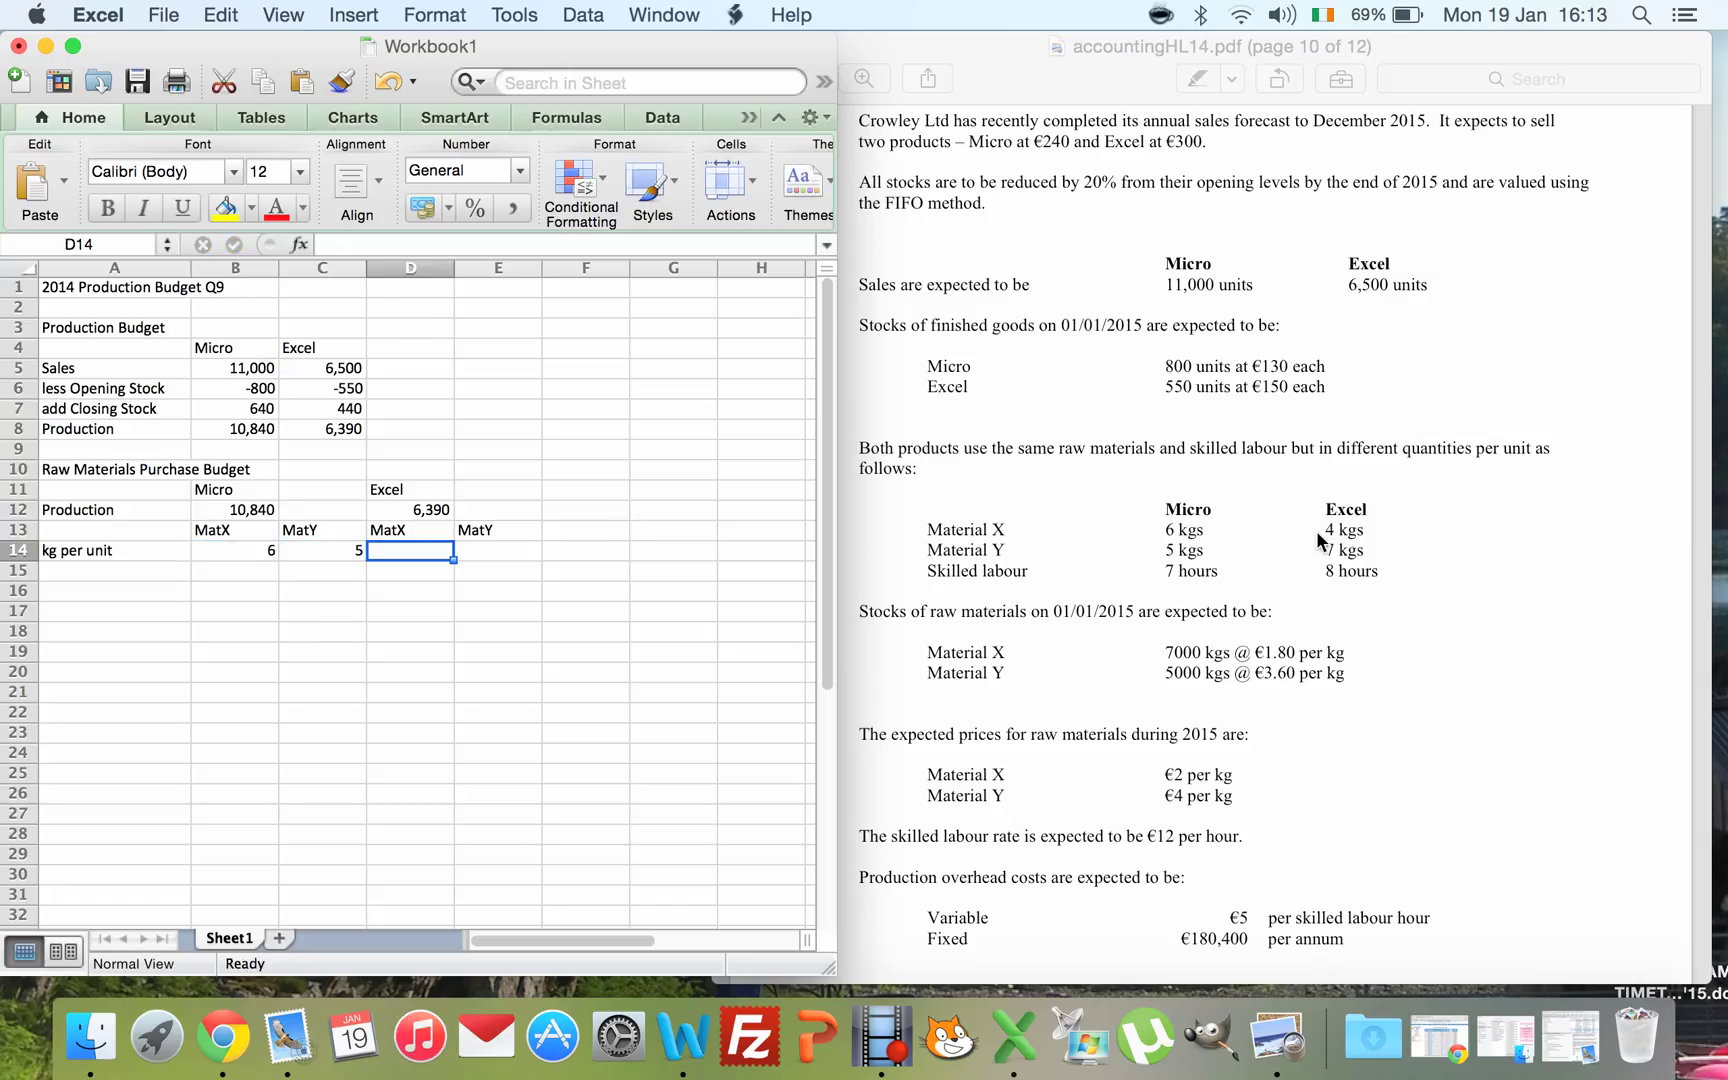
left_click(766, 510)
type("4")
key("Tab")
type("=")
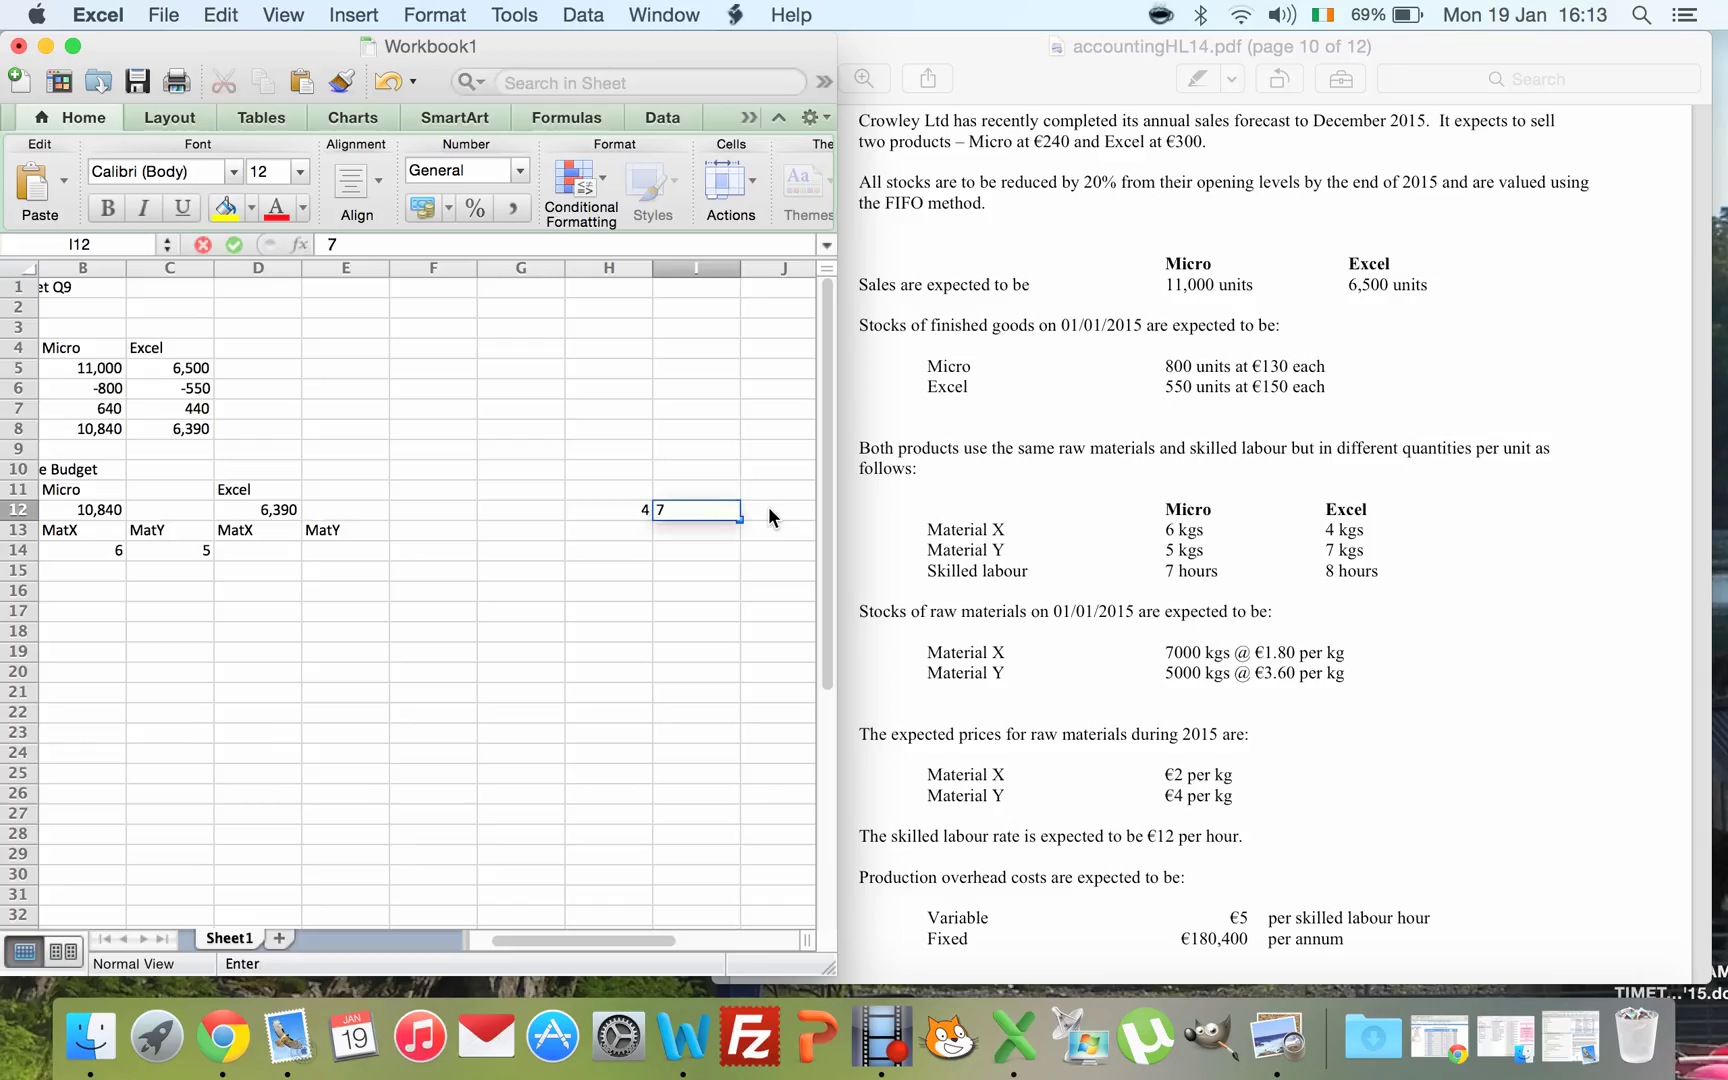
key("BackSpace")
key("Left")
key("BackSpace")
key("Left")
key("Left")
key("Left")
key("Left")
key("Down")
key("Down")
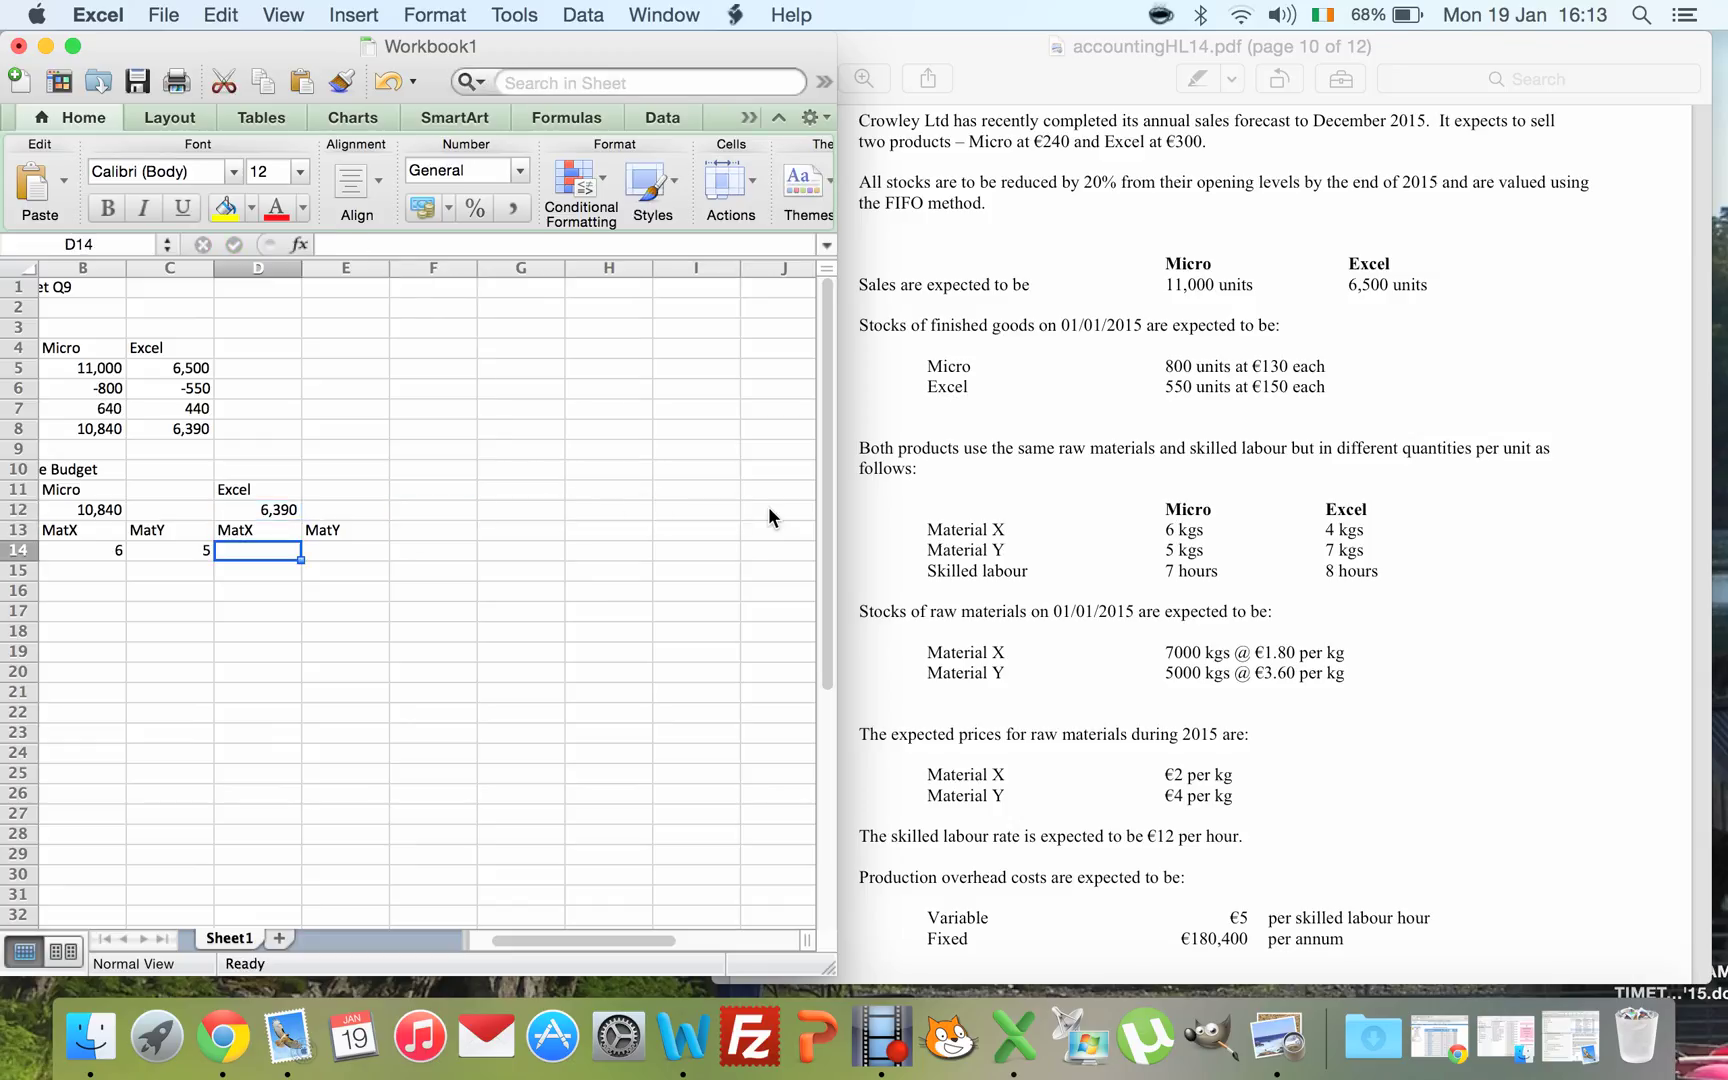
- Enter the Excel product's kg per unit as 4 for MatX in D14 and 7 for MatY in E14
type("4")
key("Right")
type("7")
key("Return")
- Calculate Micro's MatX requirement in B15 with the formula =B12*B14
key("Left")
key("Left")
key("Left")
key("Left")
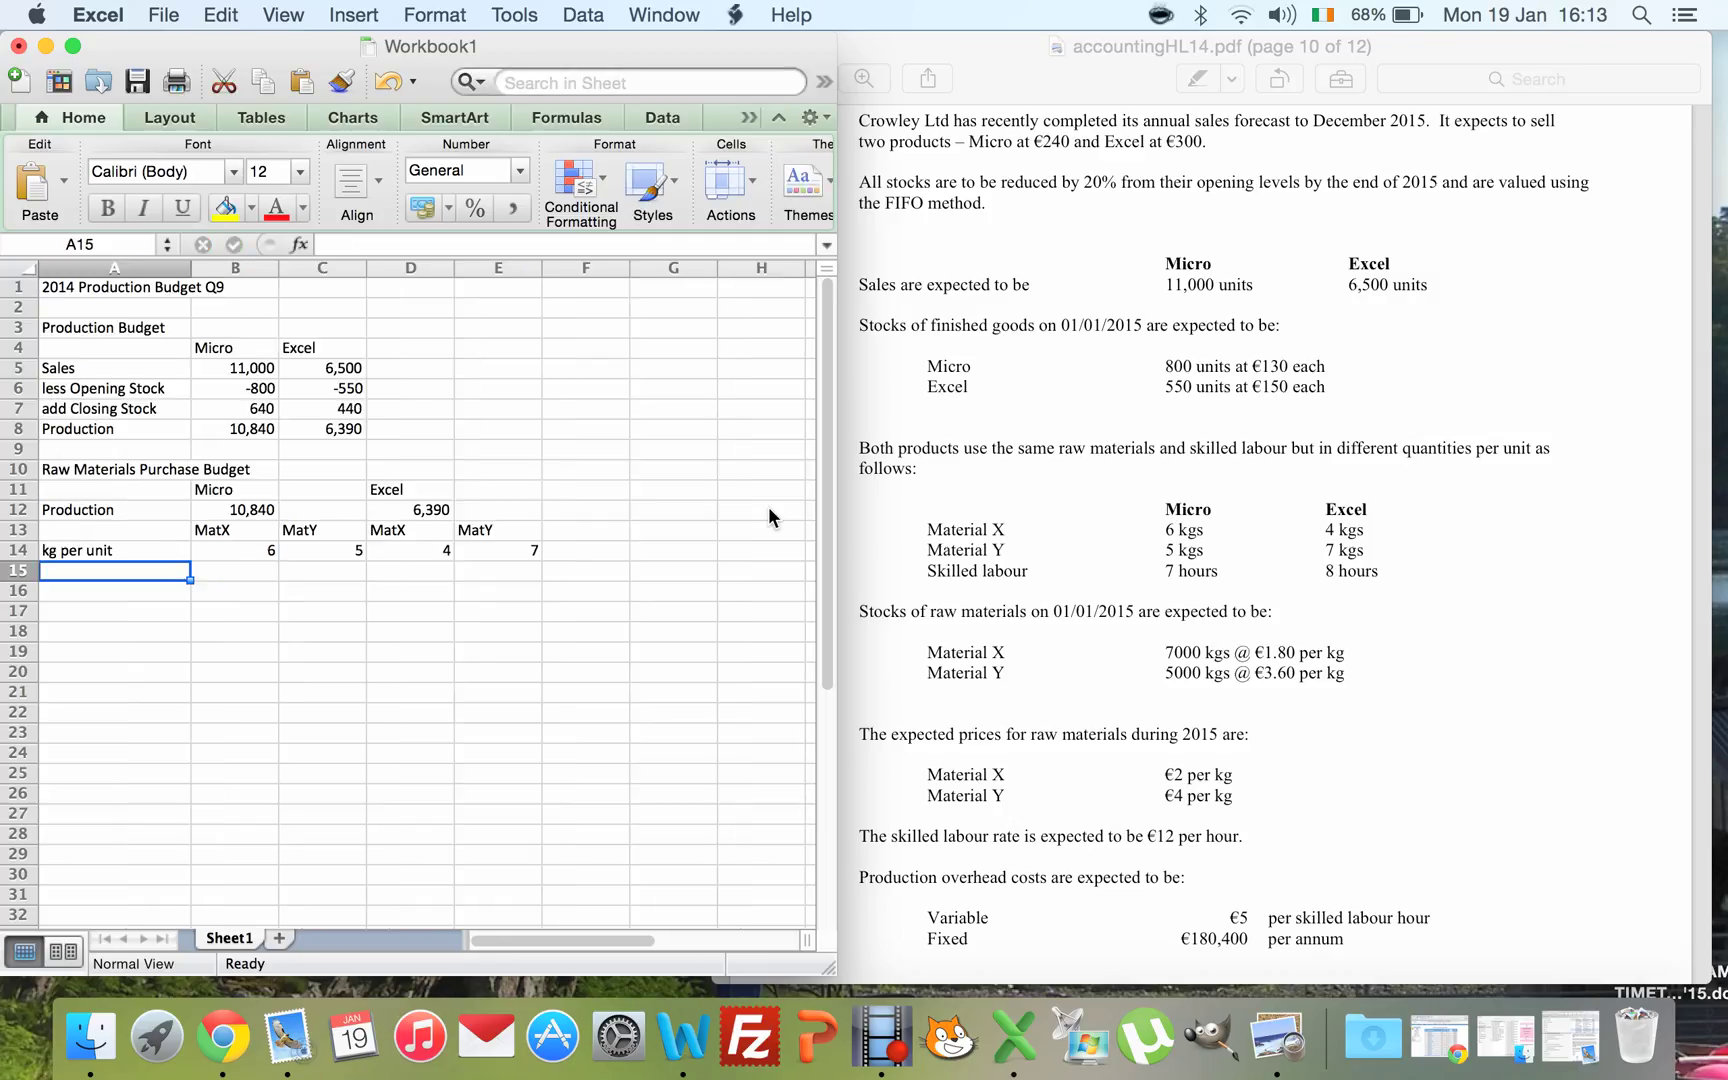
key("Right")
key("Up")
key("Up")
key("Down")
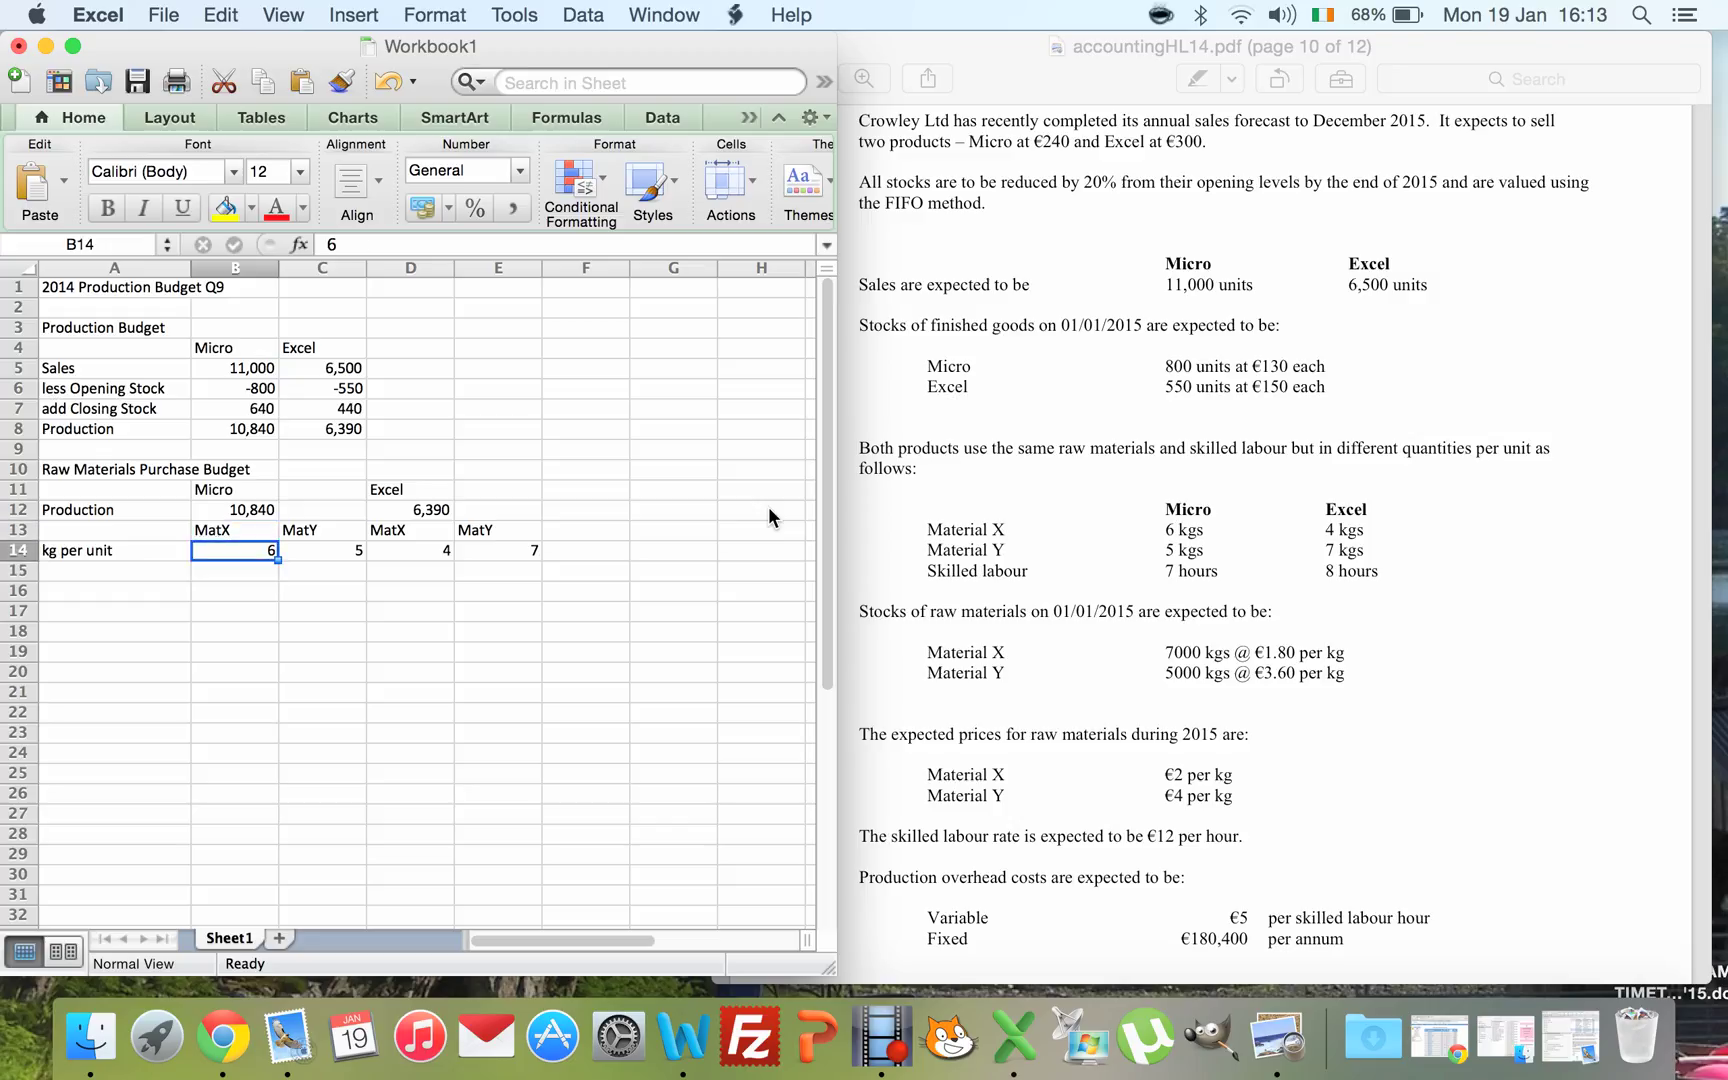
key("Up")
key("Up")
key("Down")
key("Down")
key("Down")
type("=")
key("Up")
key("Up")
key("Up")
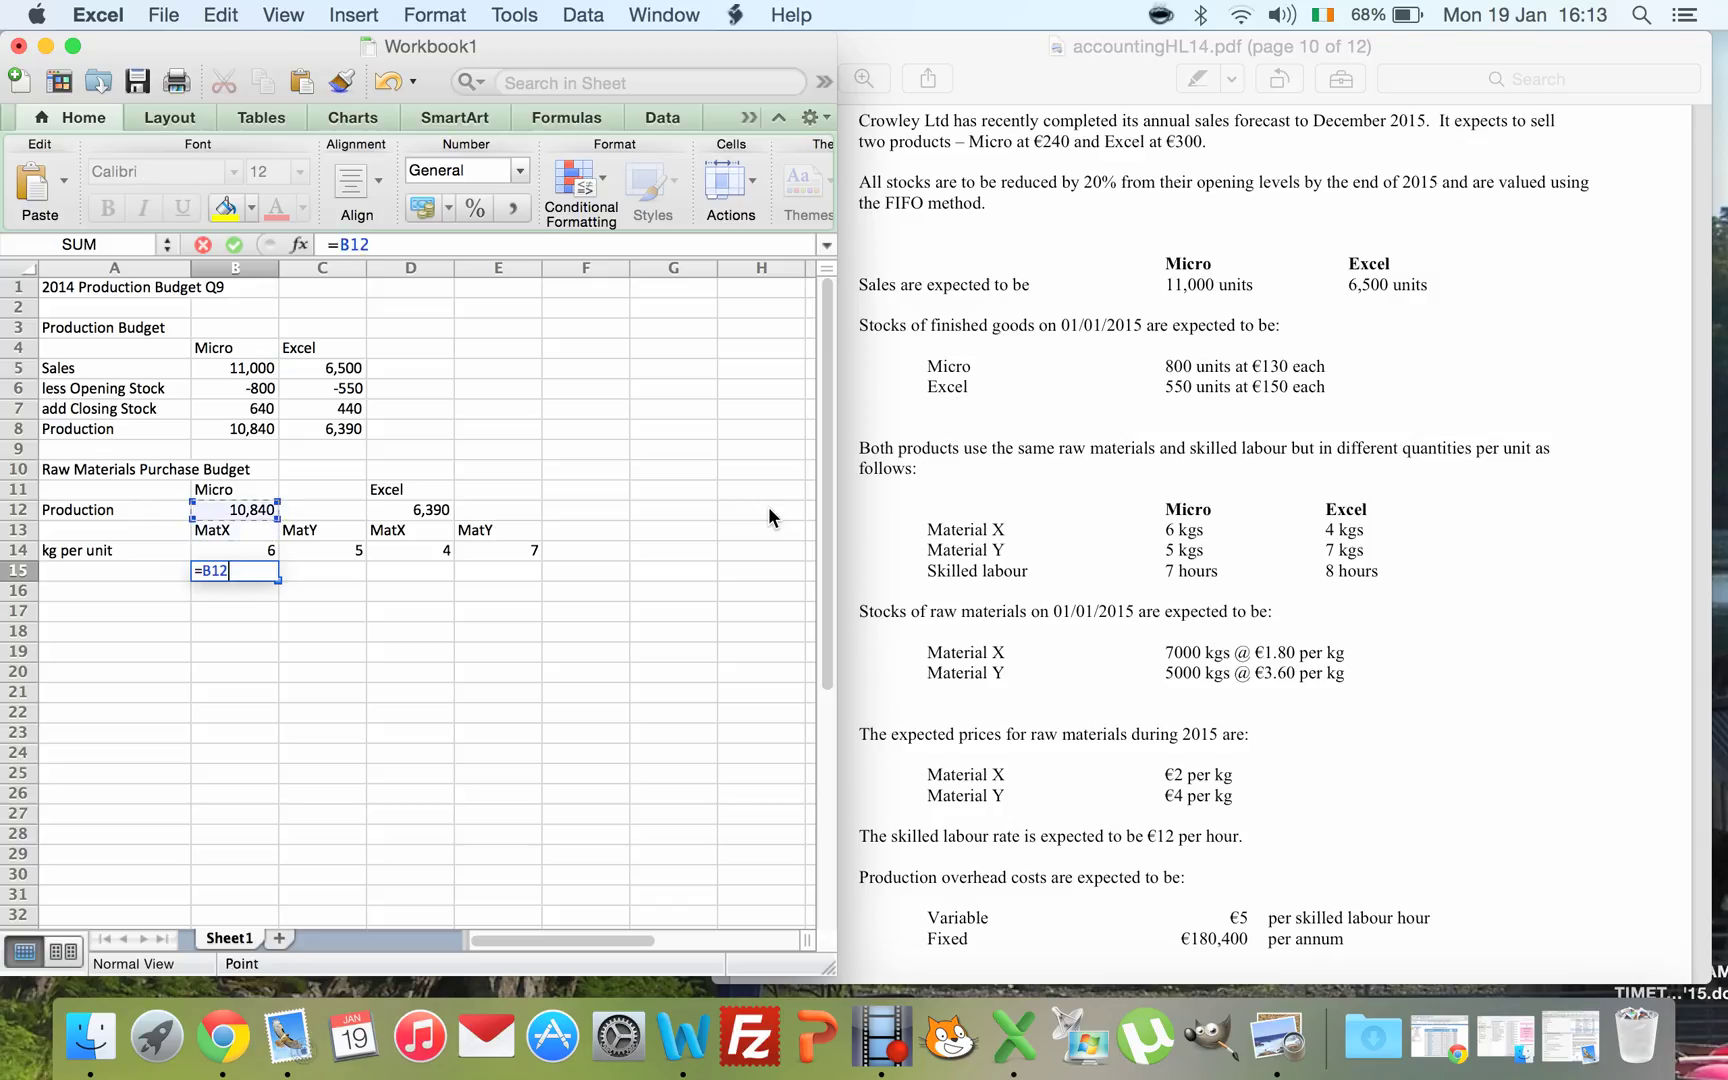
type("*")
key("Up")
key("Tab")
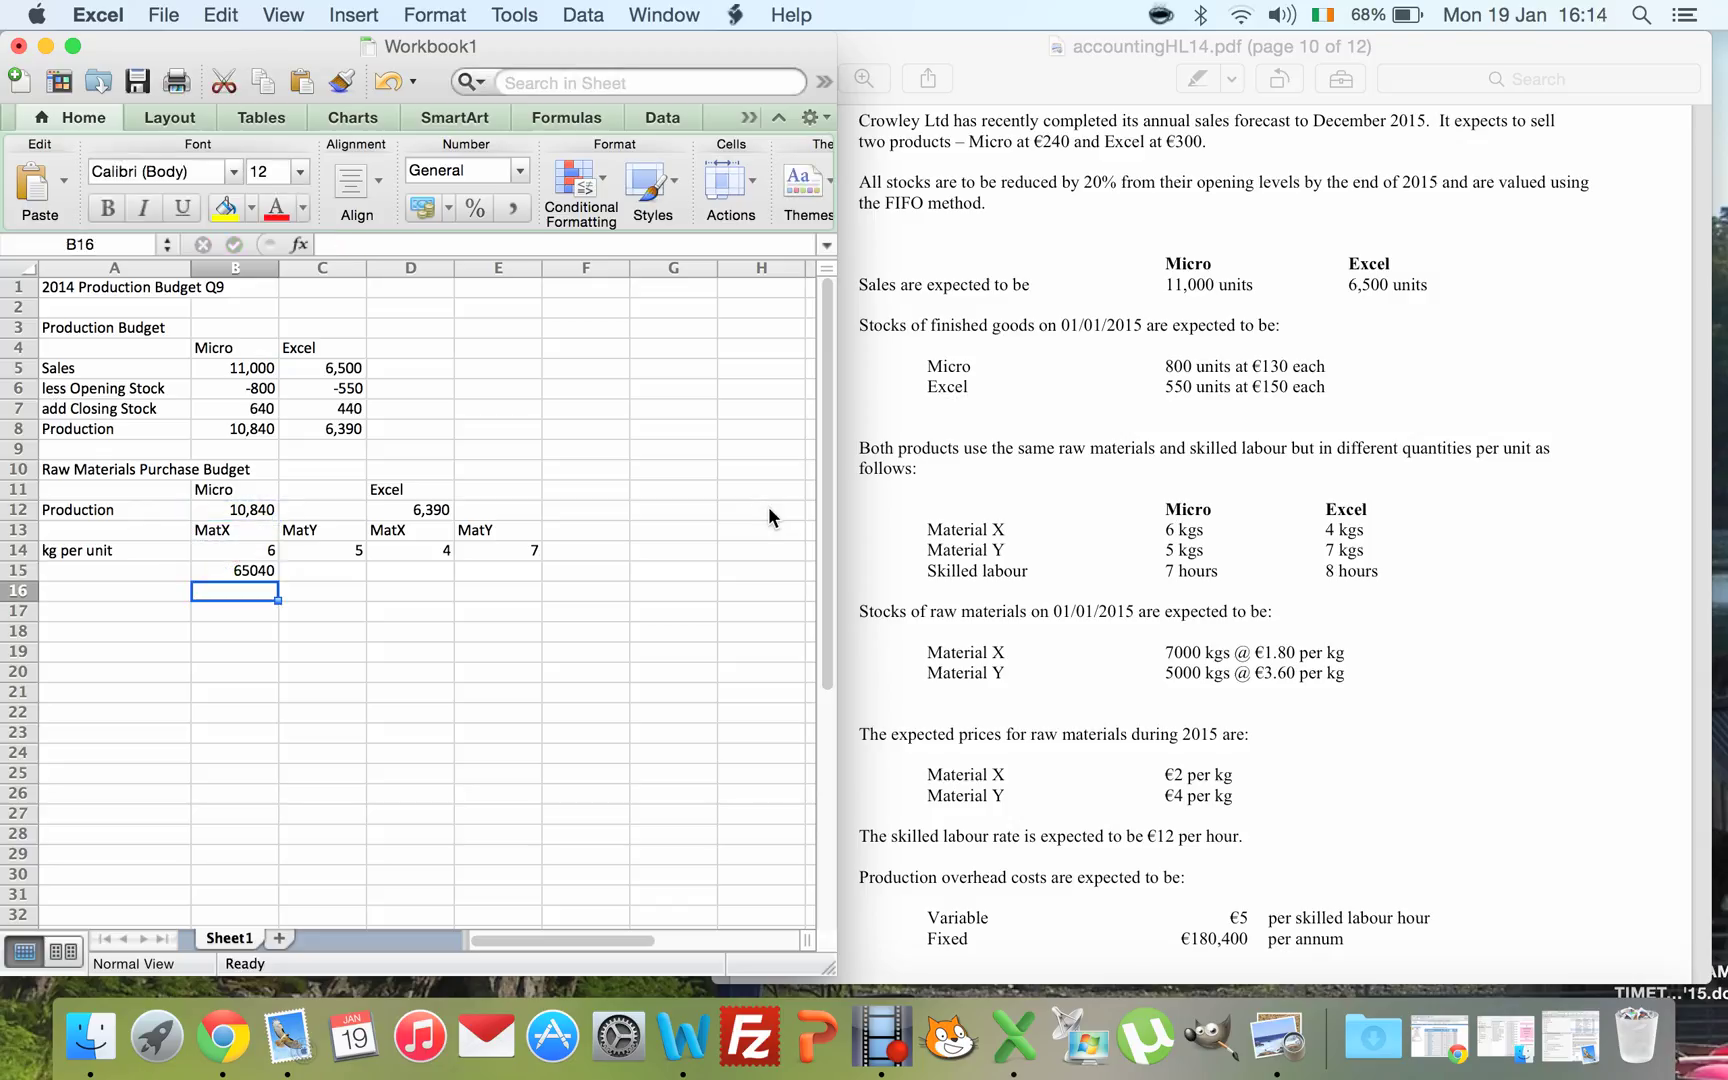
- Calculate Micro's MatY requirement in C15 with the formula =B12*C14
type("=")
key("Left")
key("Up")
key("Up")
key("Up")
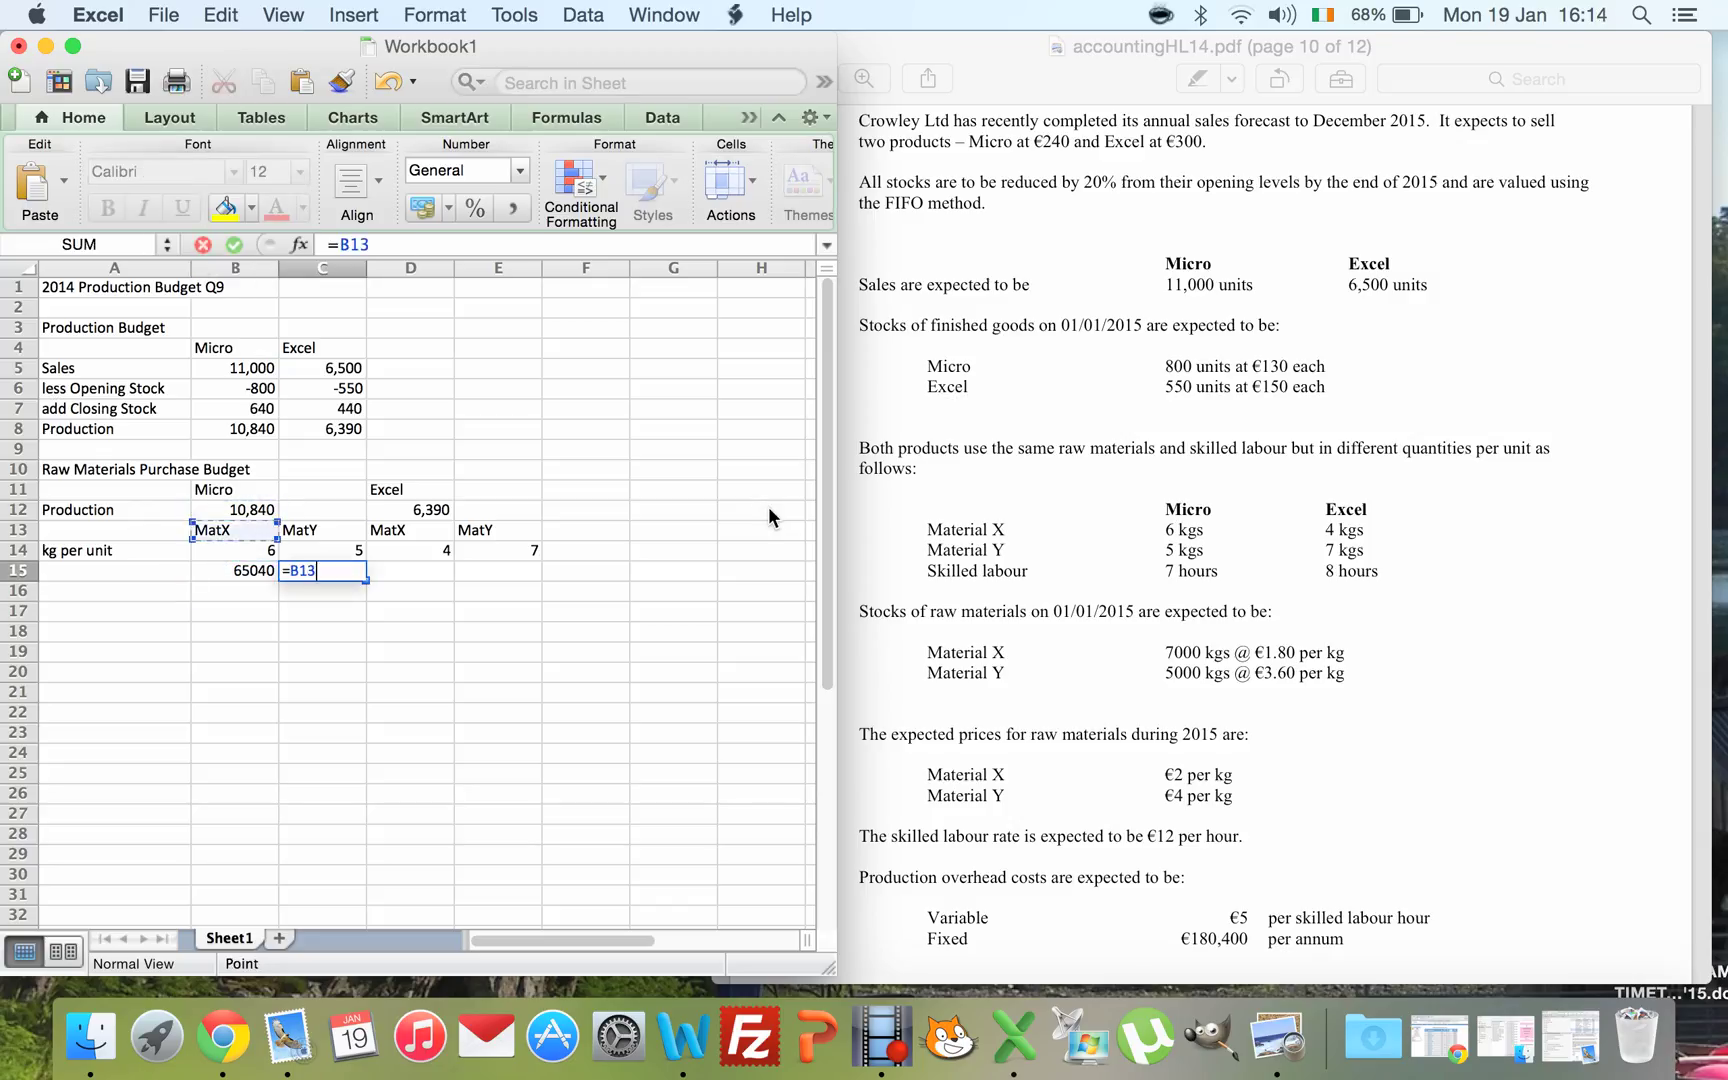
type("*")
key("Up")
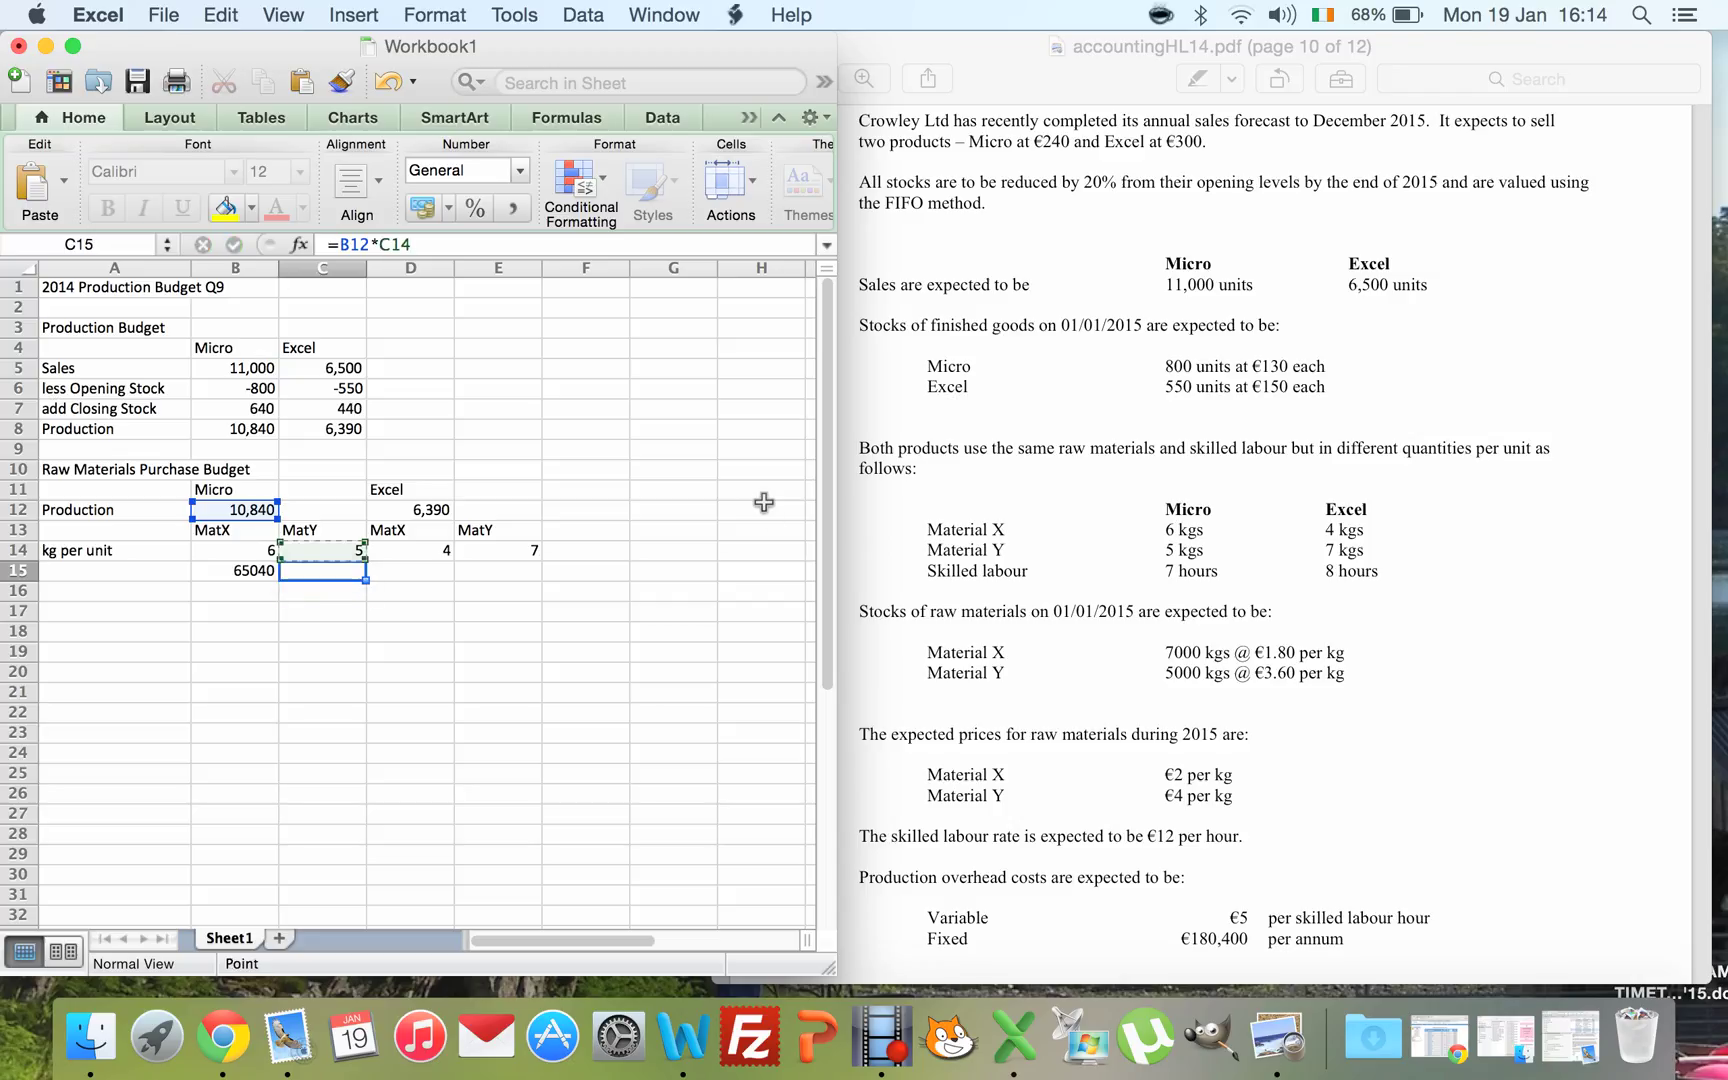
key("Return")
- Calculate the Excel product's MatX requirement in D15 with the formula =D12*D14
key("Up")
key("Right")
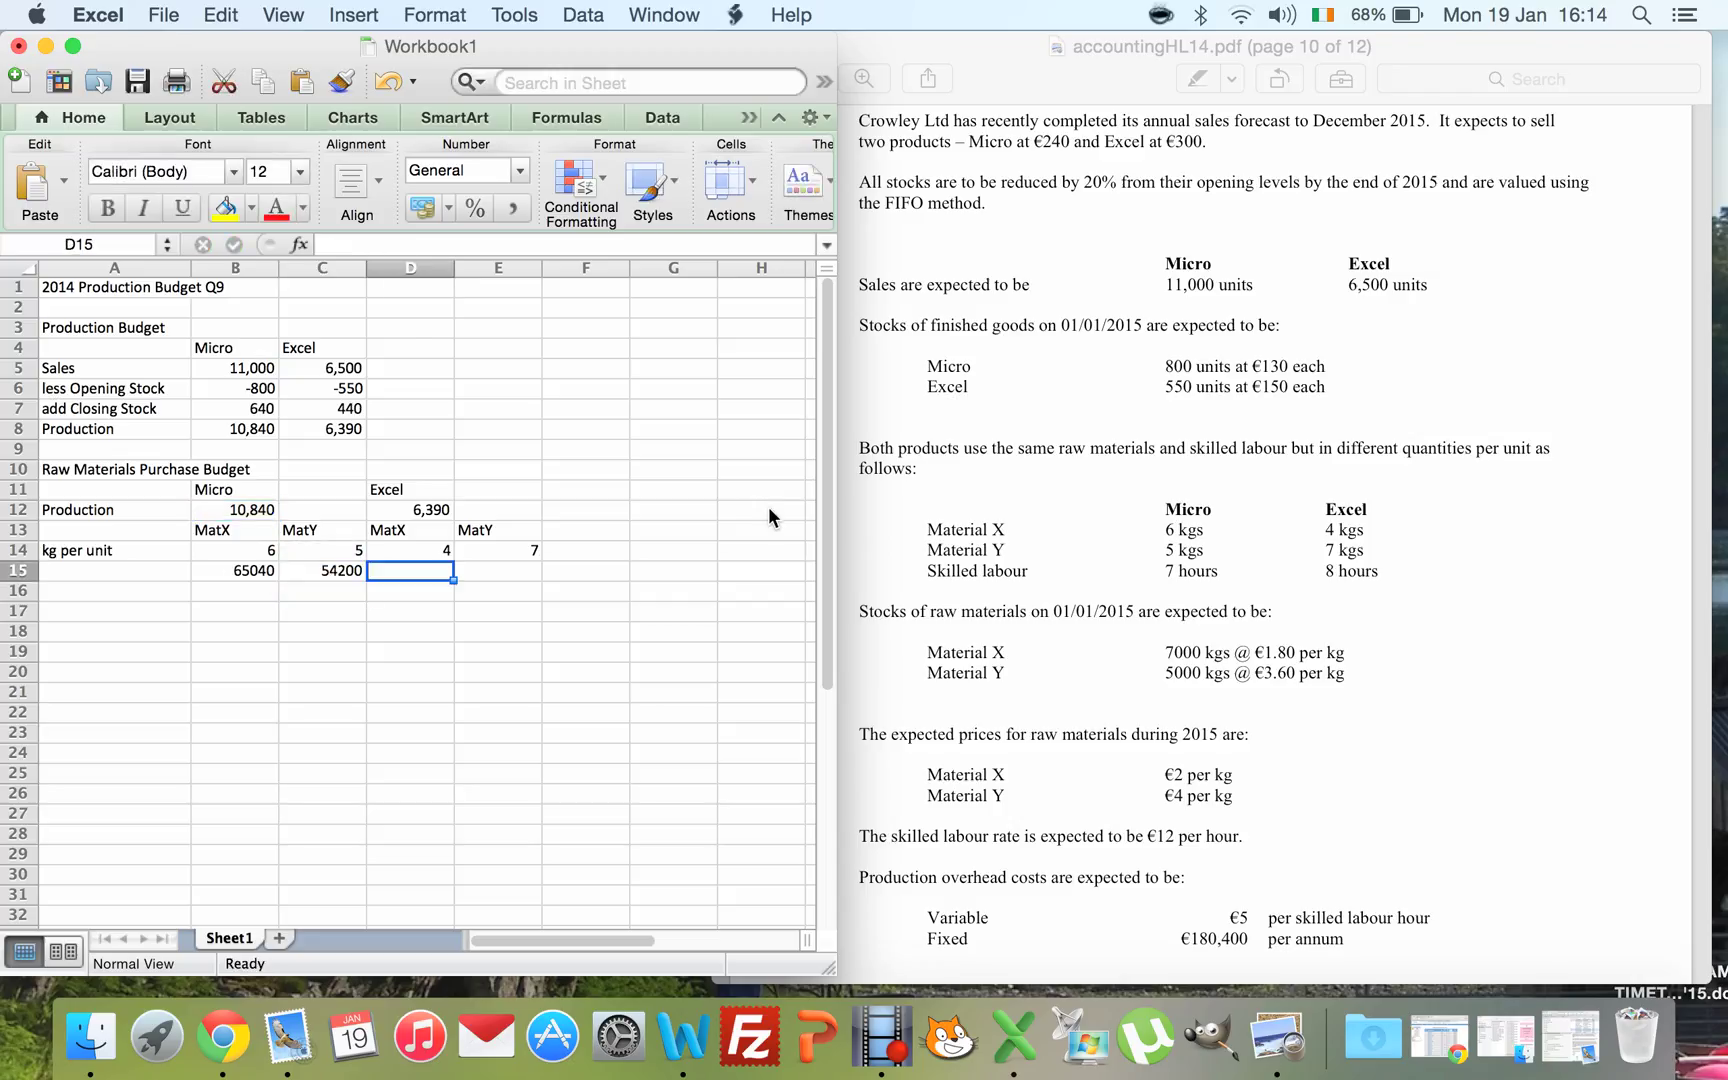
type("=")
key("Up")
key("Up")
key("Up")
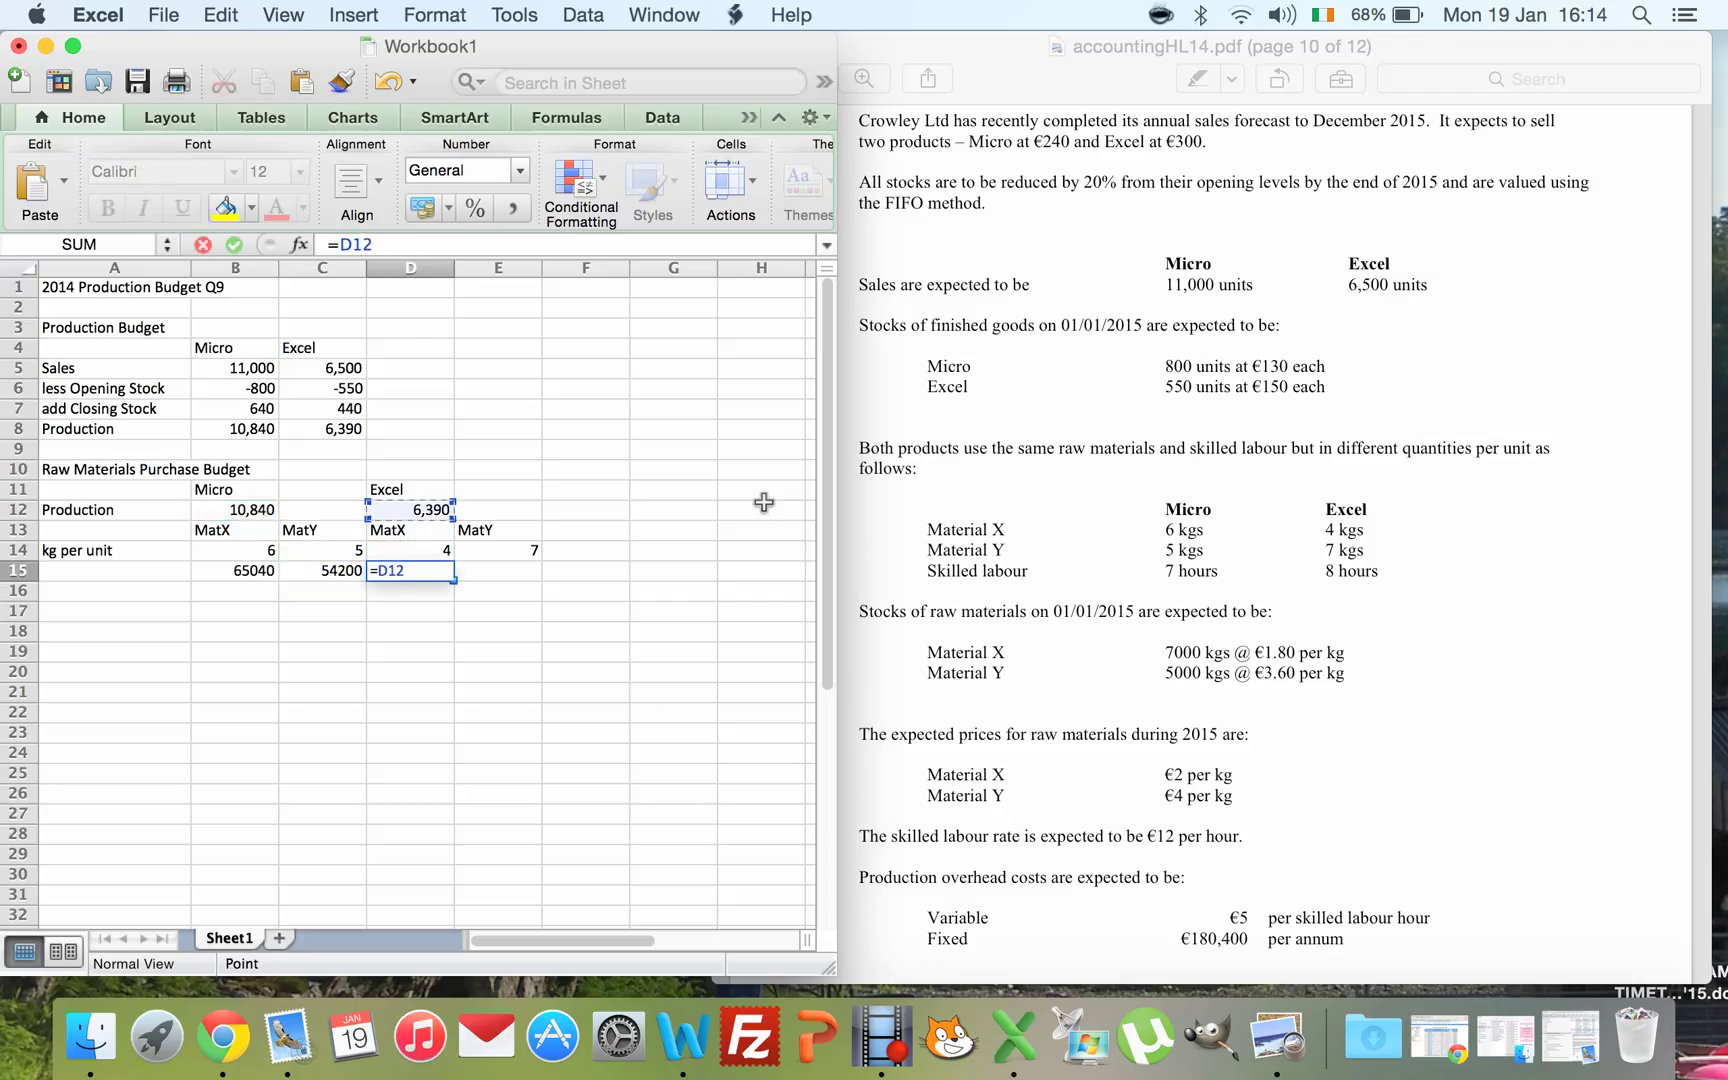
type("*")
key("Up")
key("Return")
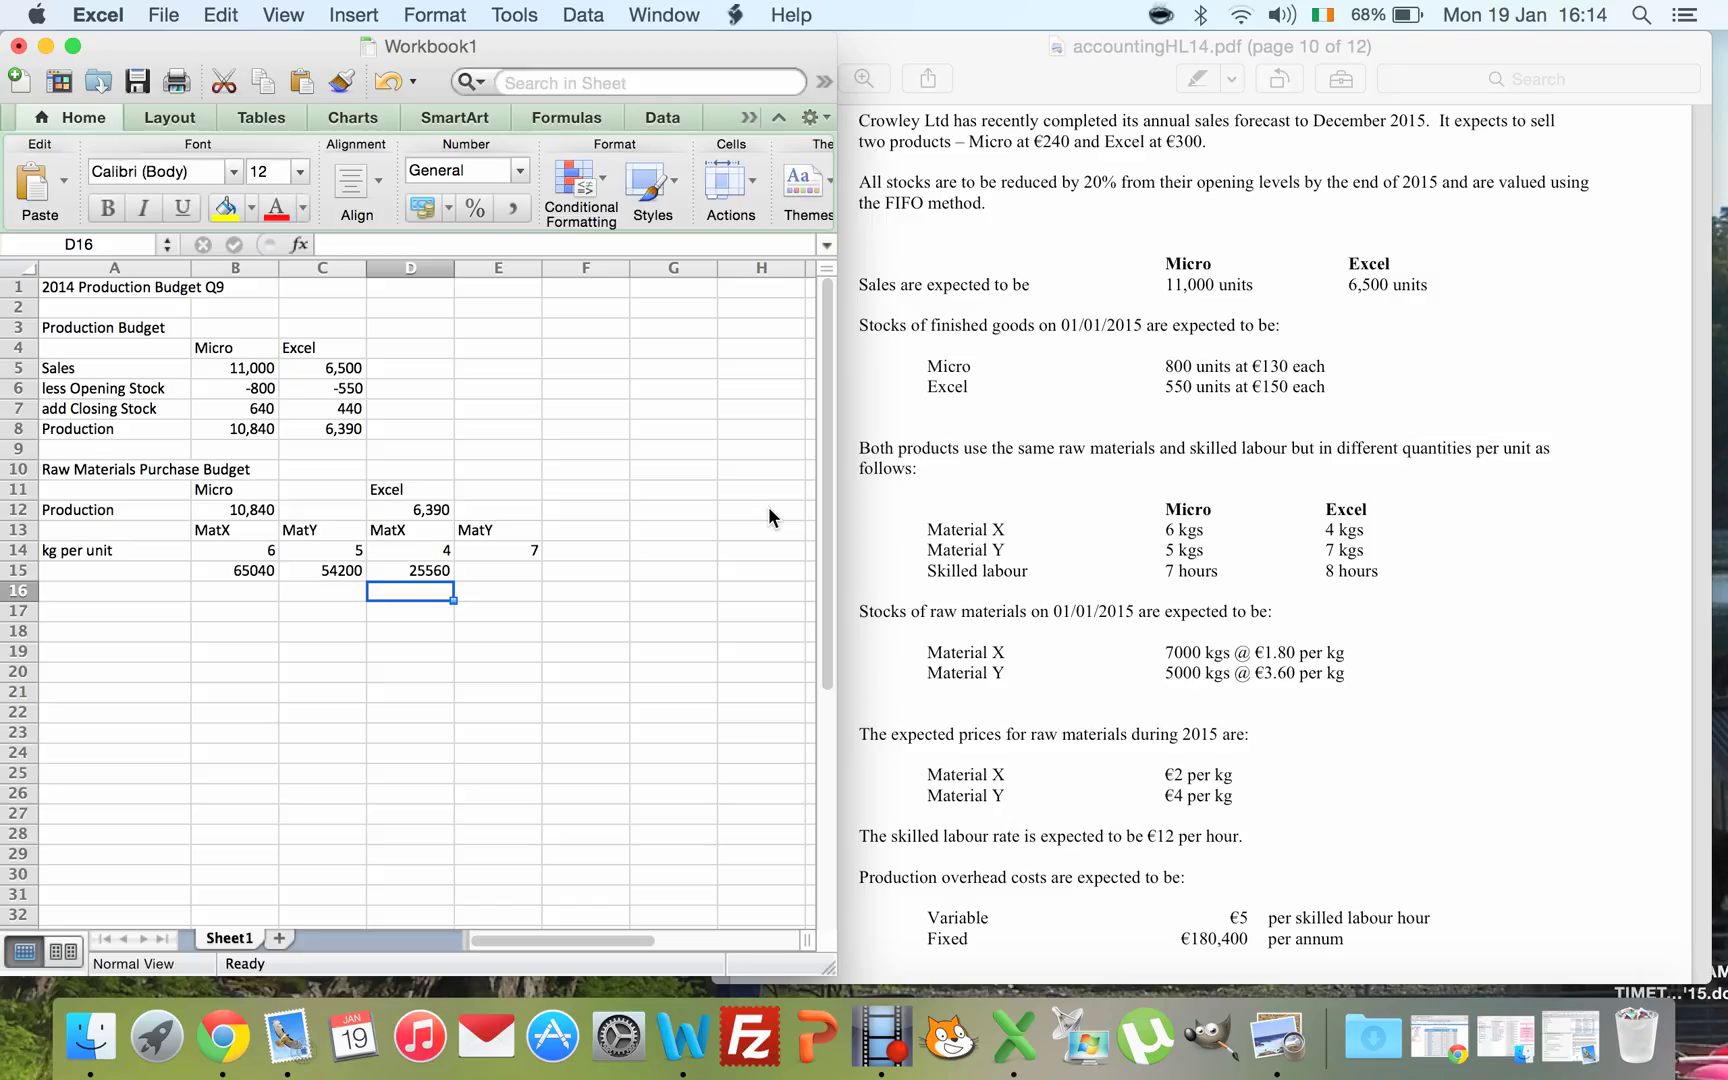
- Calculate the Excel product's MatY requirement in E15 with the formula =D12*E14
key("Up")
key("Right")
type("=")
key("Left")
key("Up")
key("Up")
key("Up")
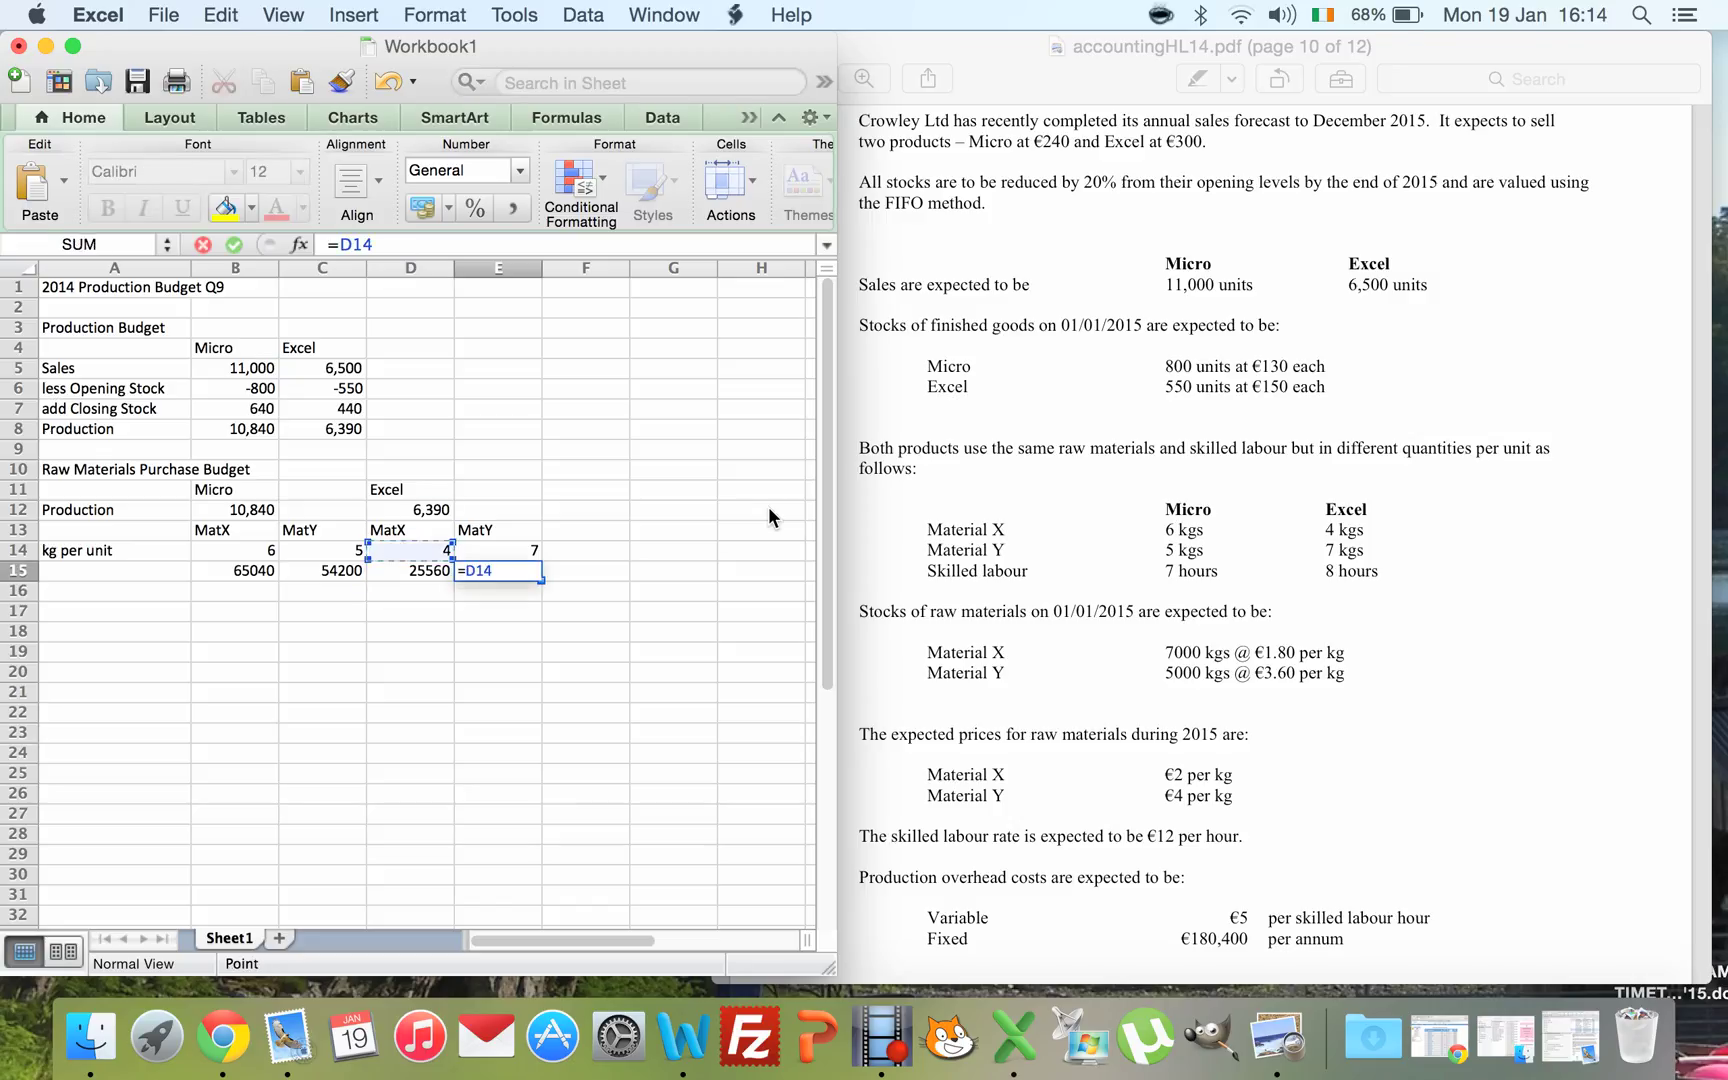
type("*")
key("Up")
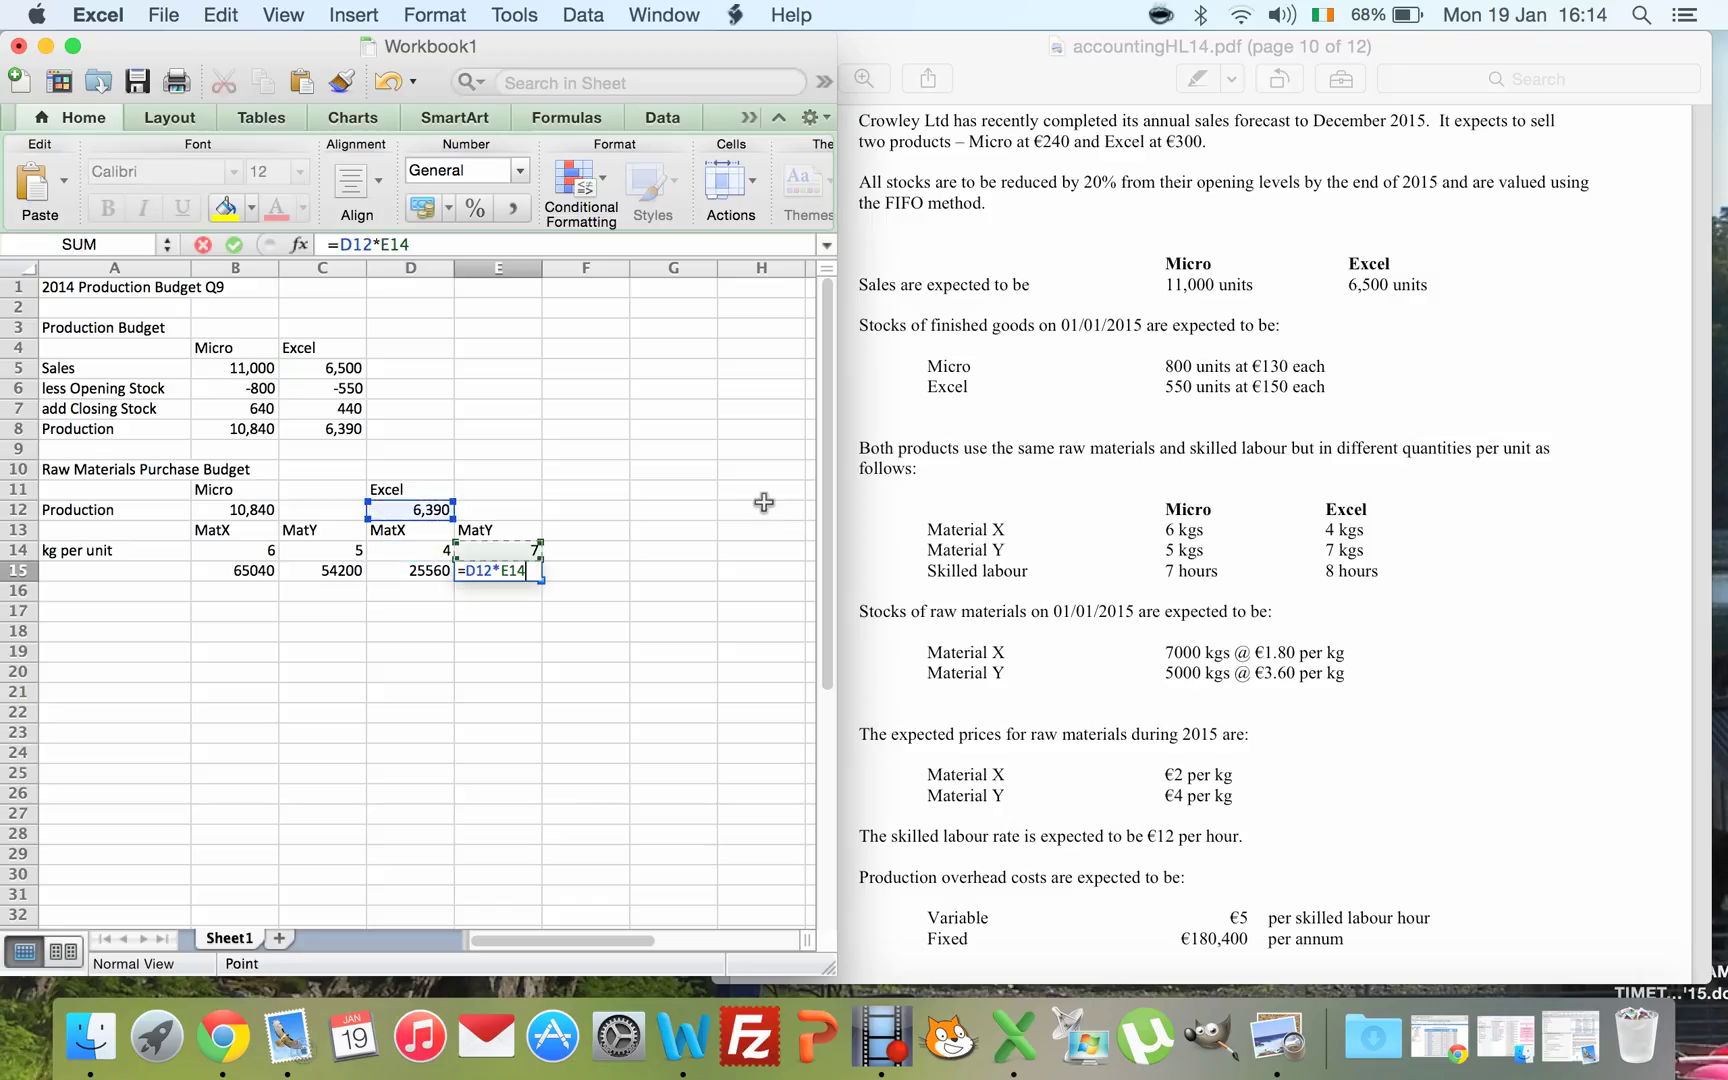
key("Return")
- Enter the headings MatX in B17 and MatY in D17 below the material requirements
key("Left")
key("Left")
key("Left")
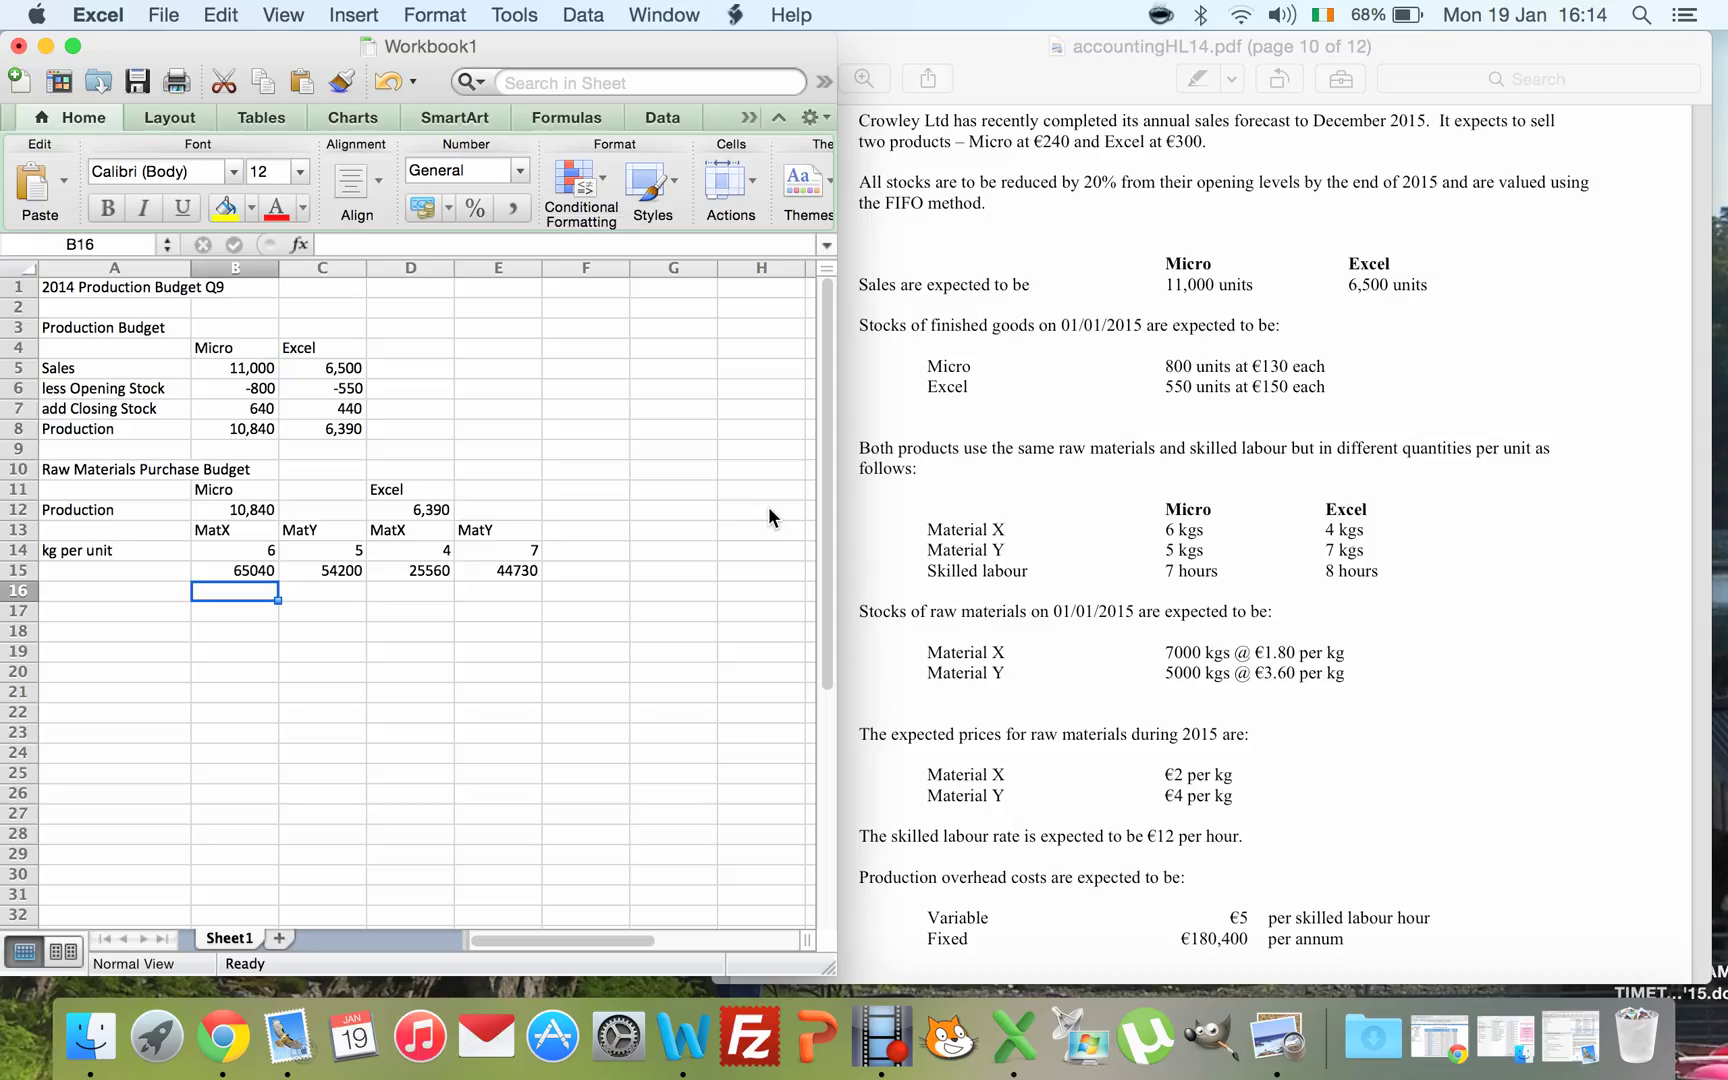
key("Down")
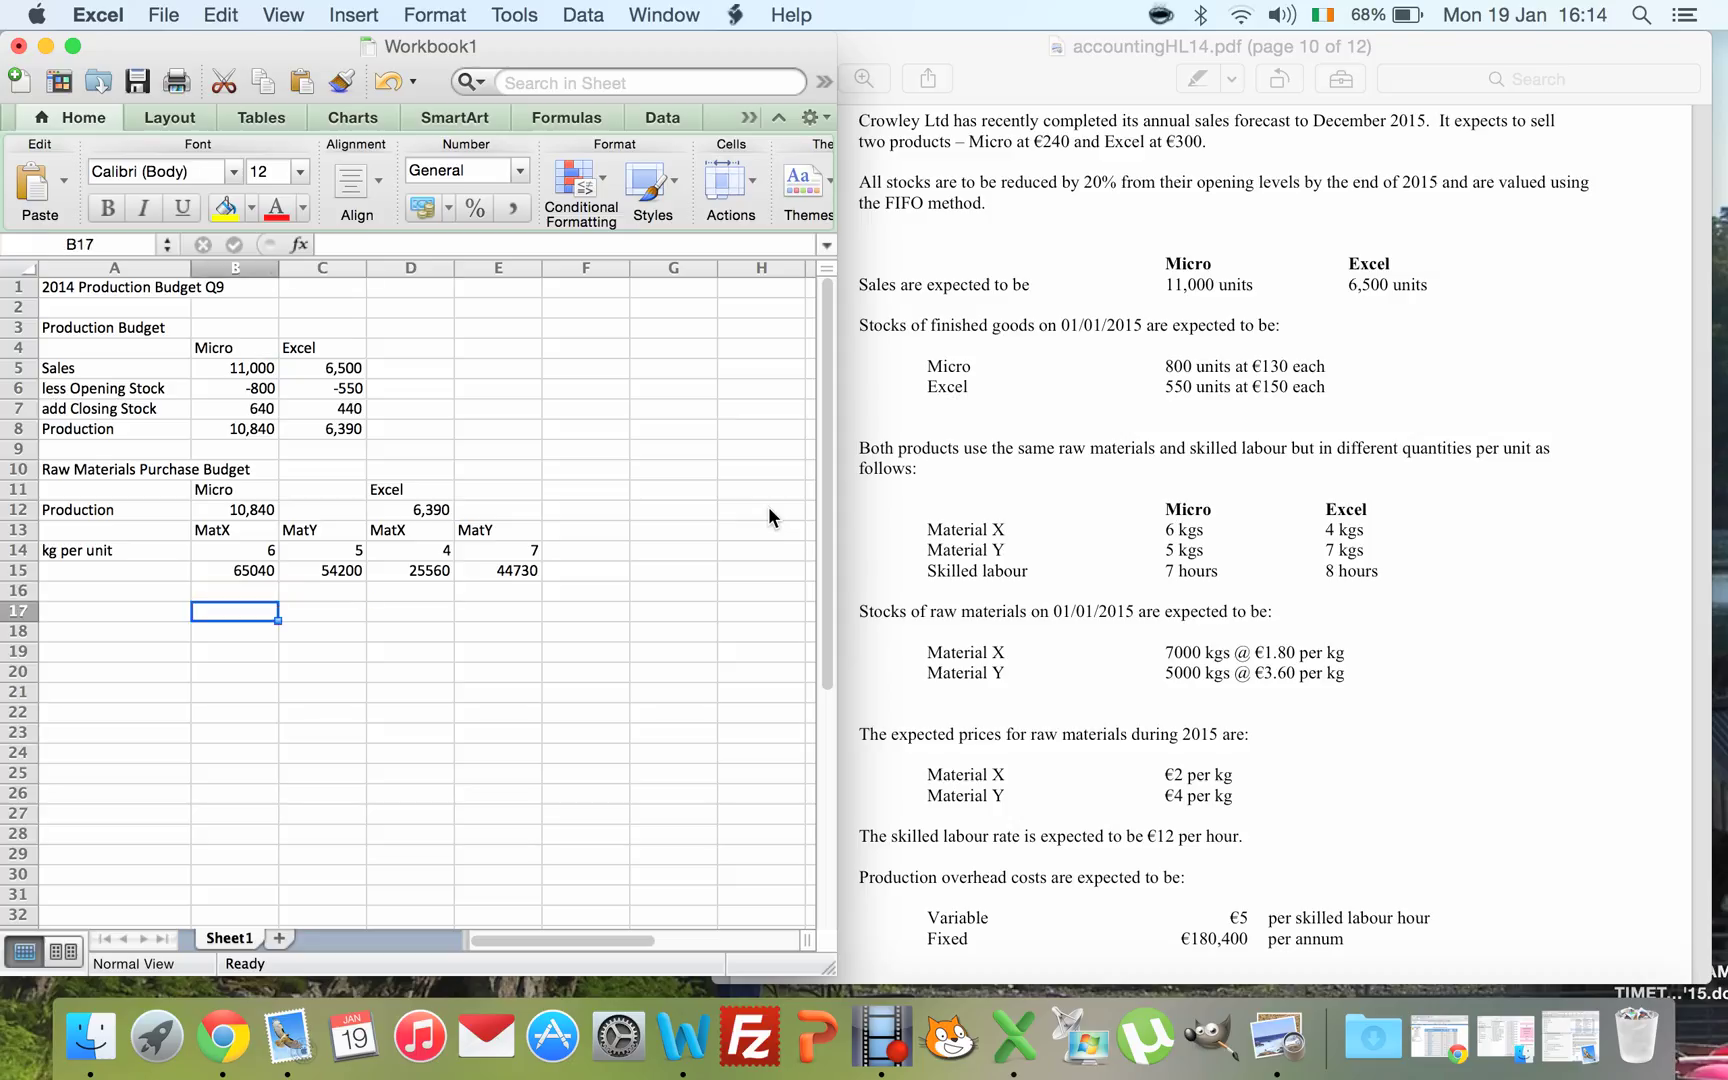
type("Mat")
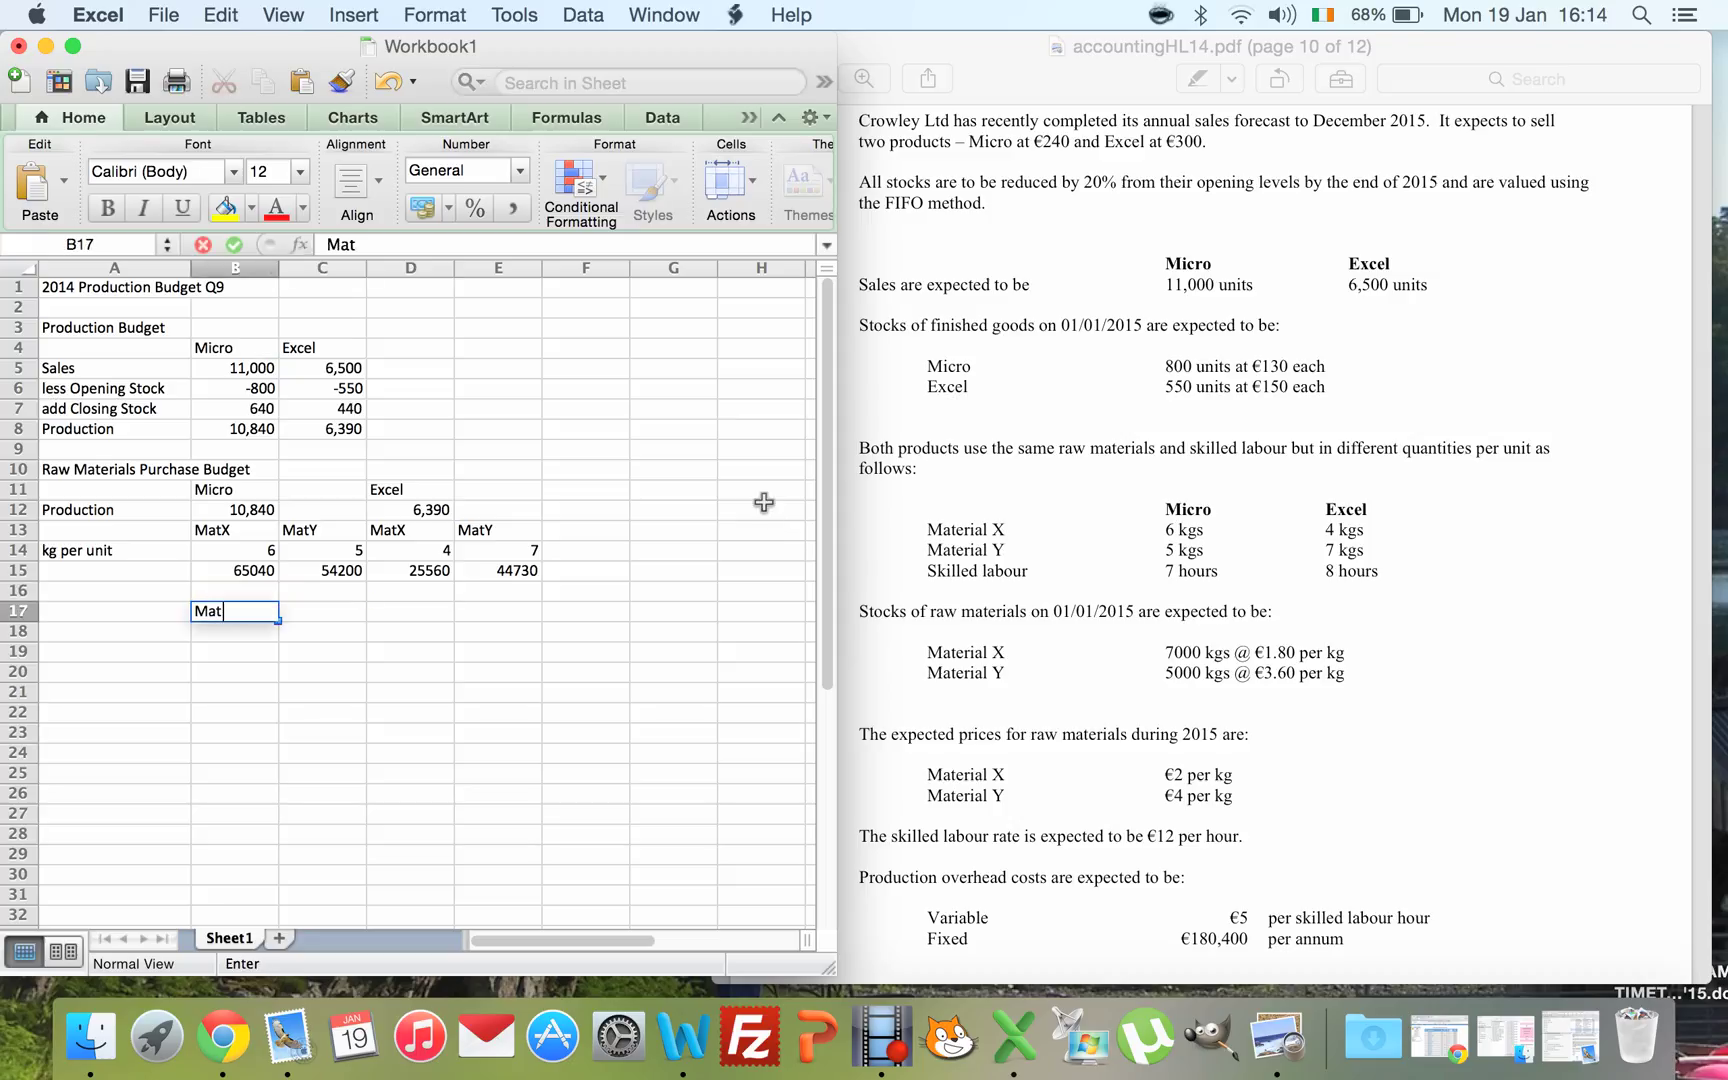
type("X")
key("Tab")
key("Tab")
type("MatY")
key("Return")
- Label cell A18 as Usage for the first row under the new material headings
key("Left")
key("Left")
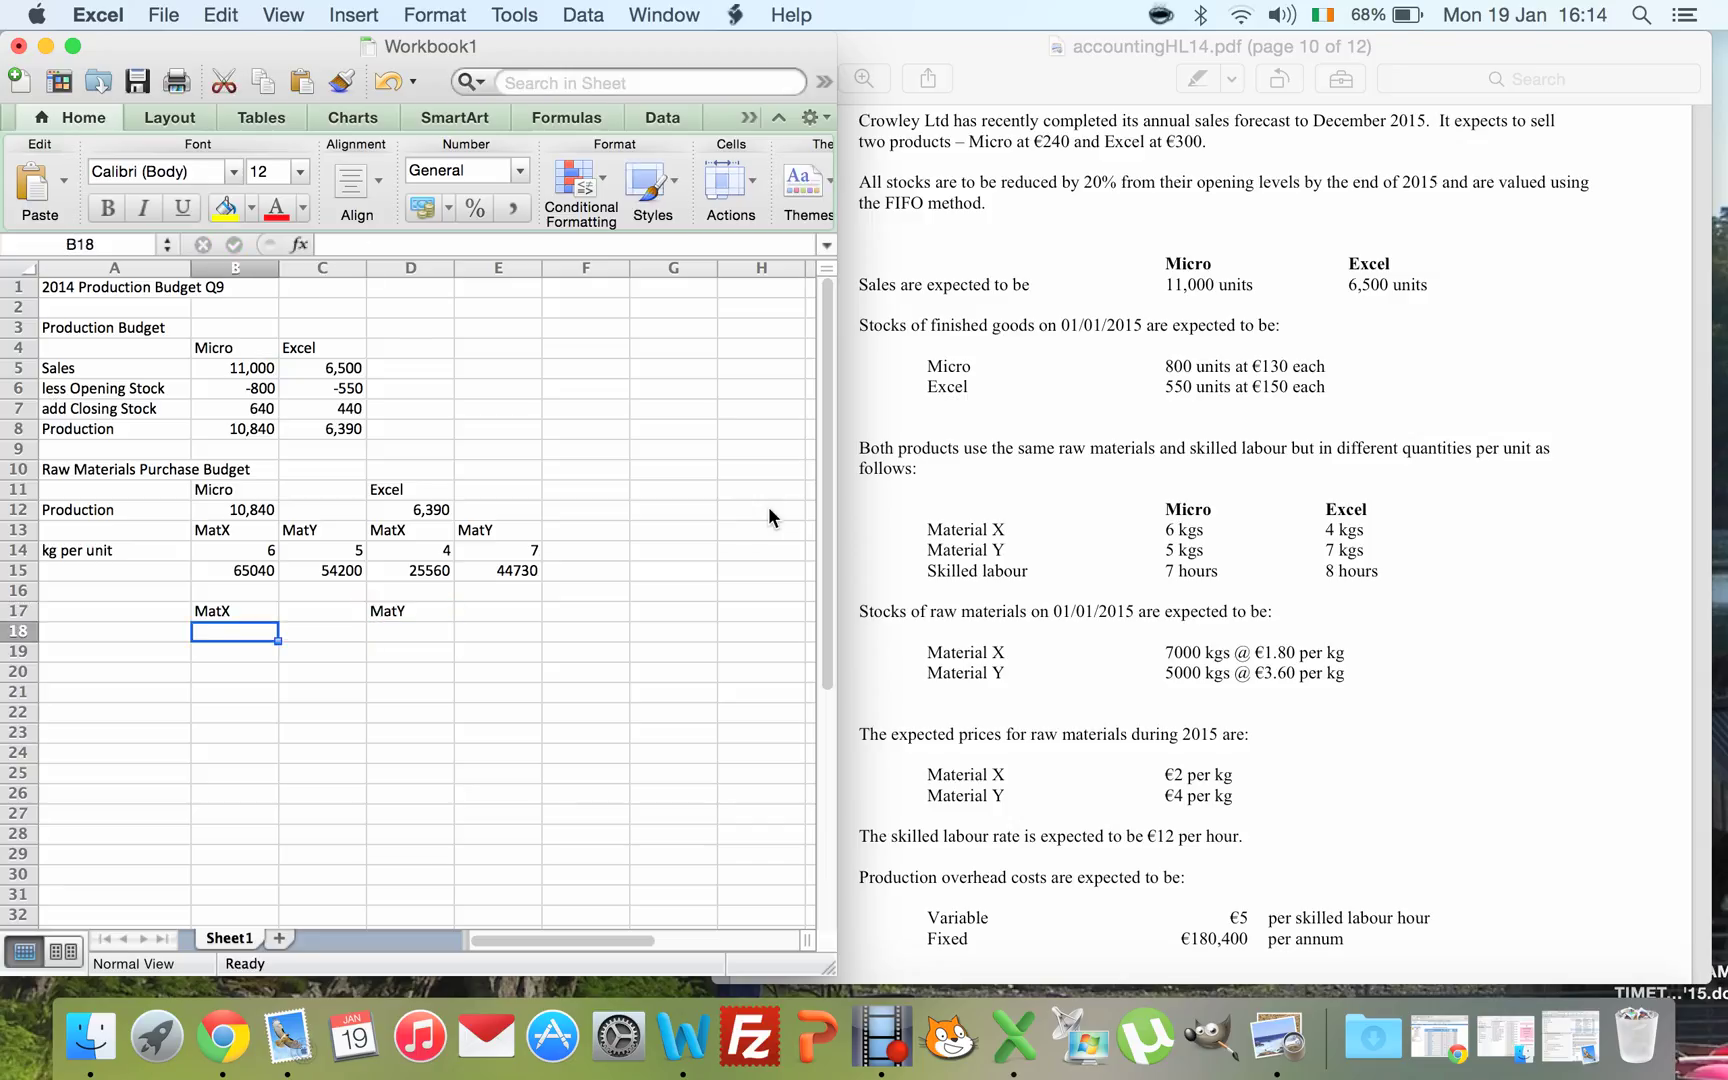
key("Left")
type("Usage")
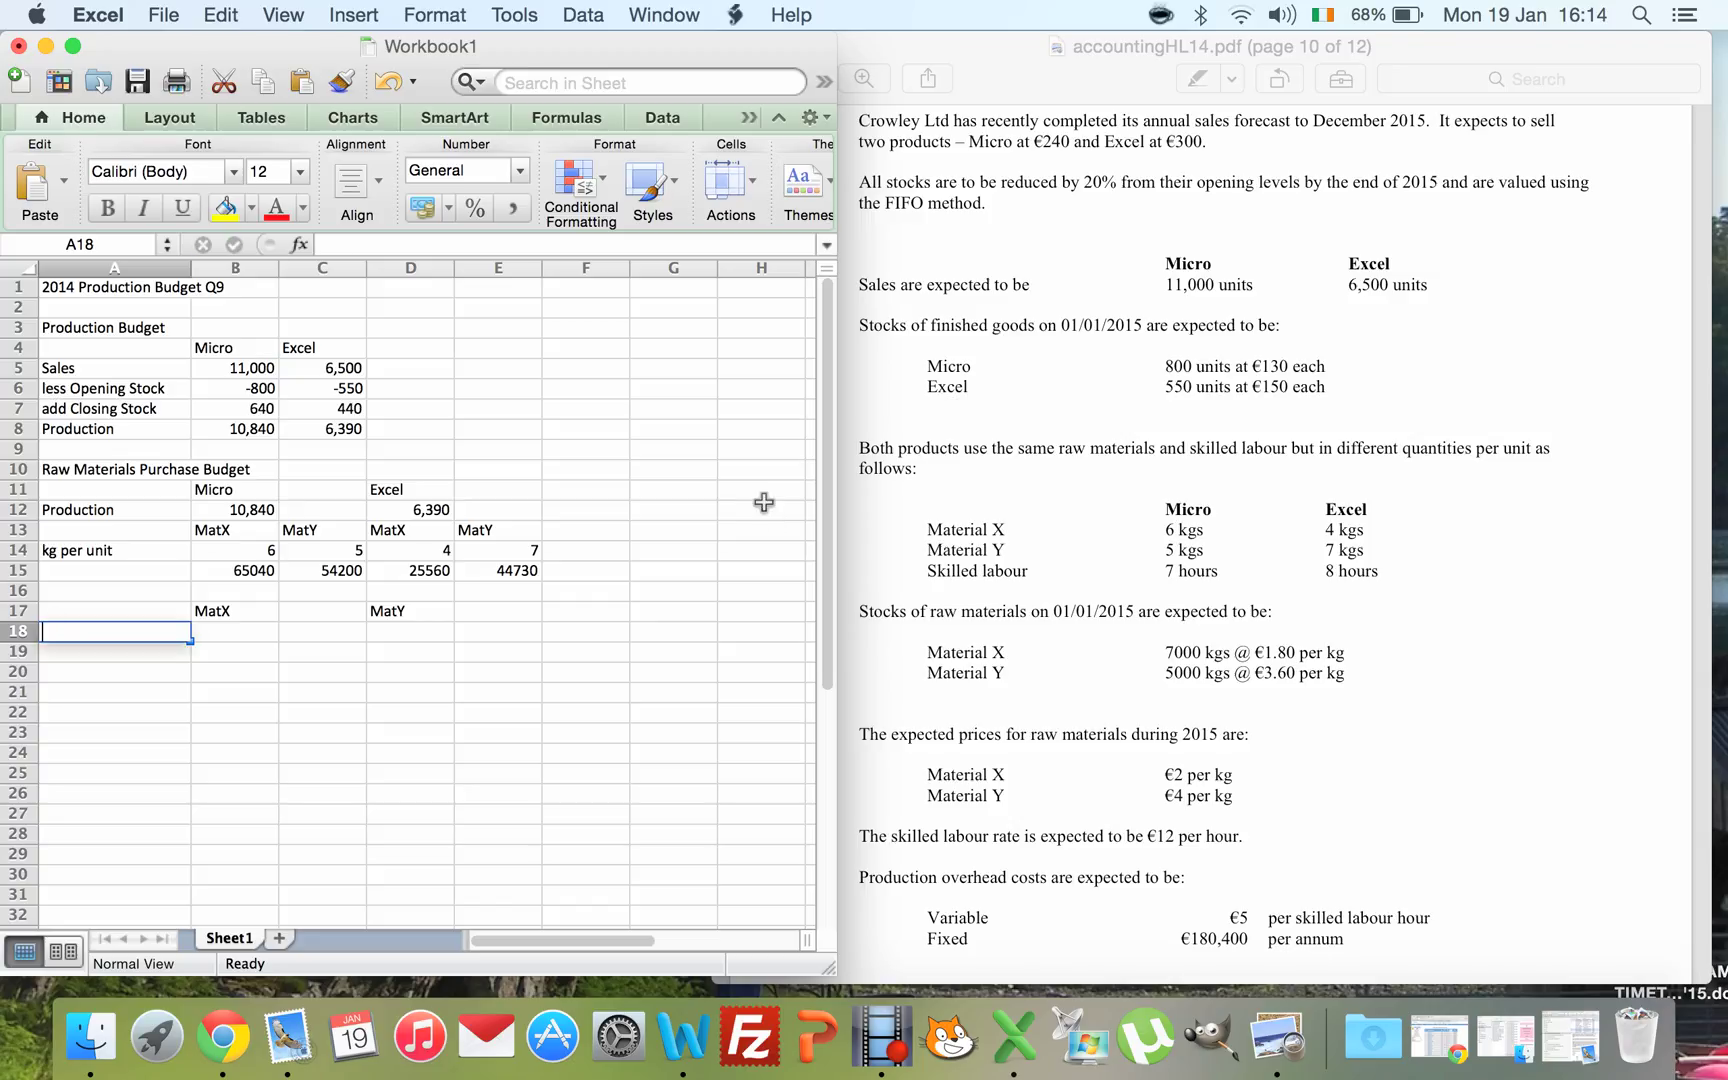
key("Right")
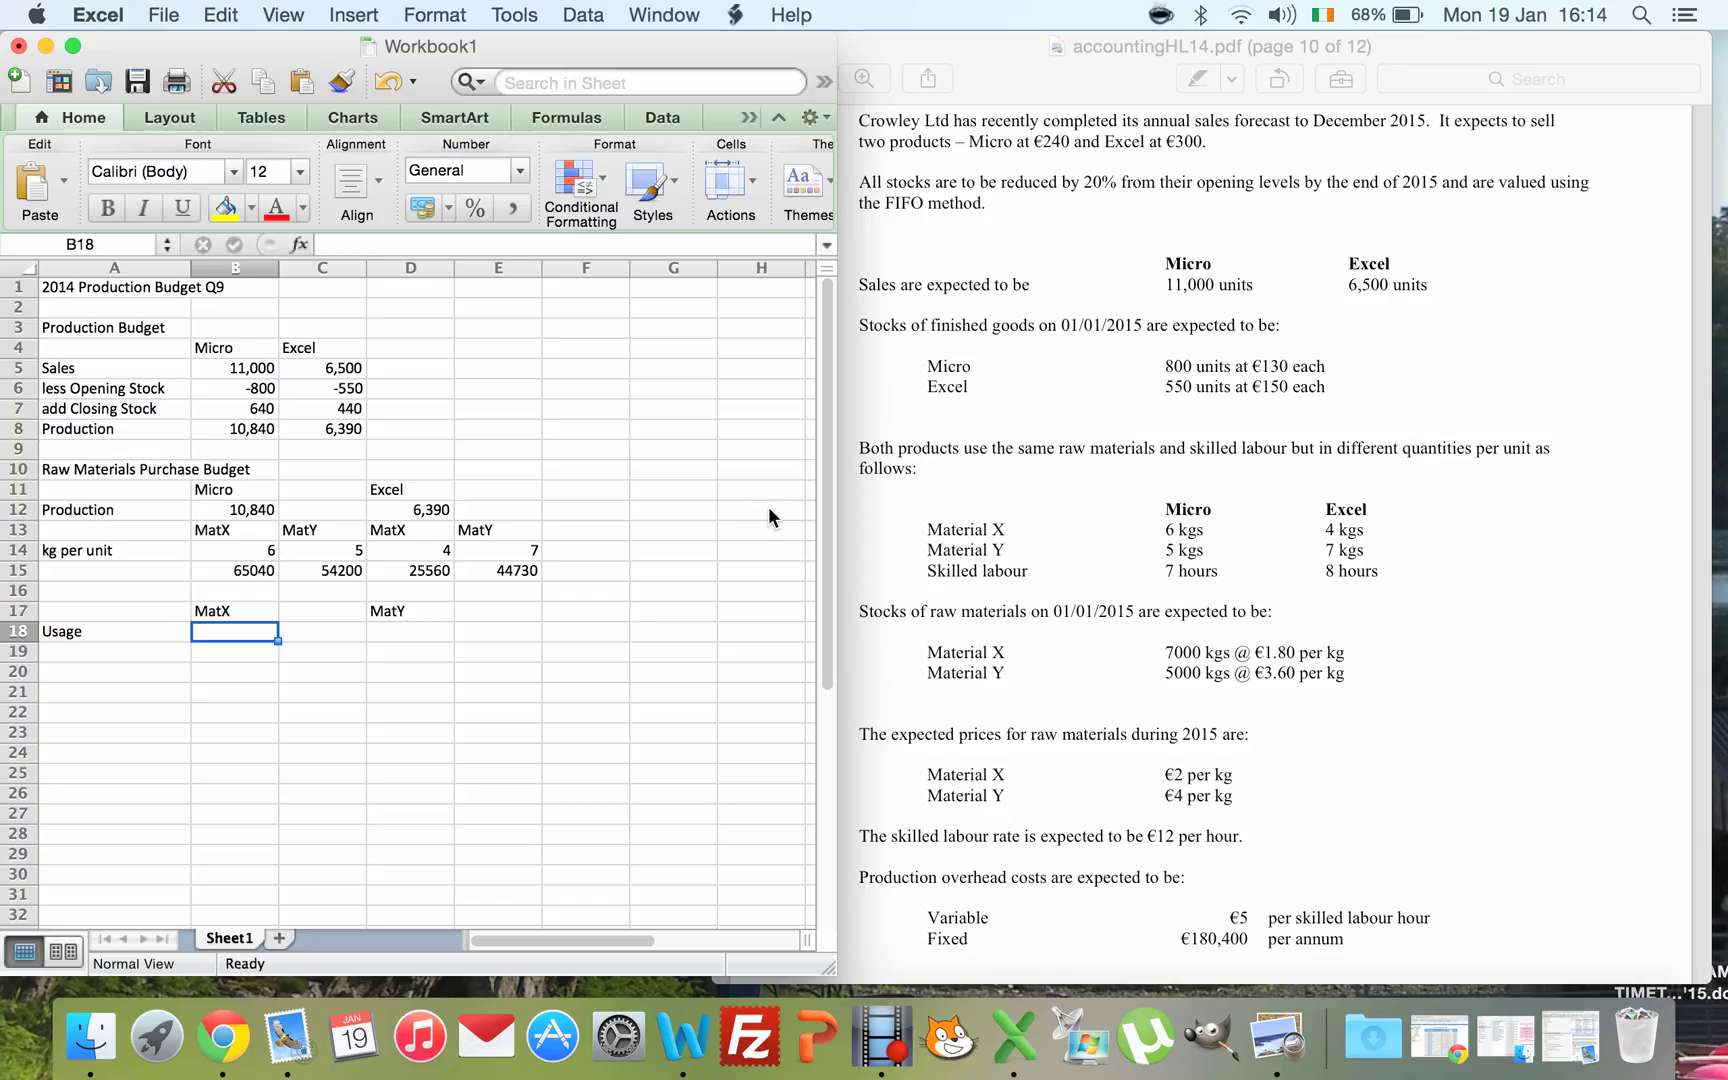
- Calculate the total MatX usage in B18 with the formula =B15+D15
type("=")
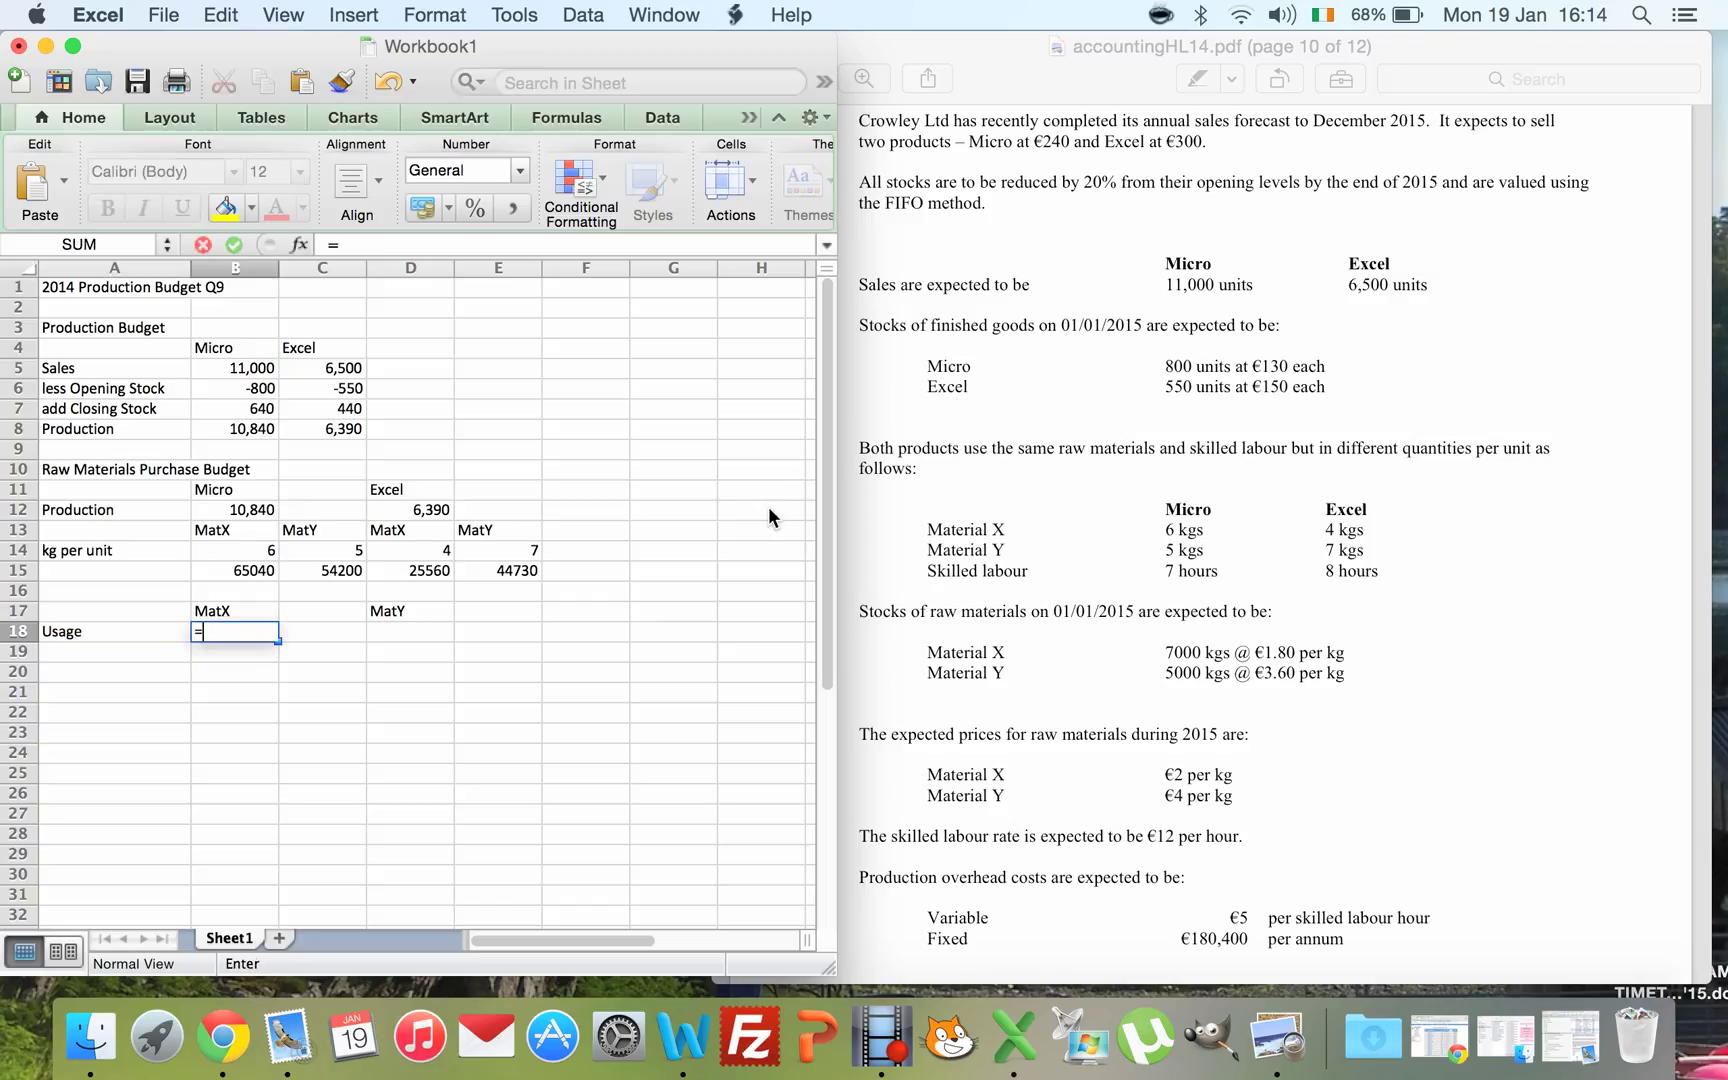
key("Up")
key("Up")
key("Up")
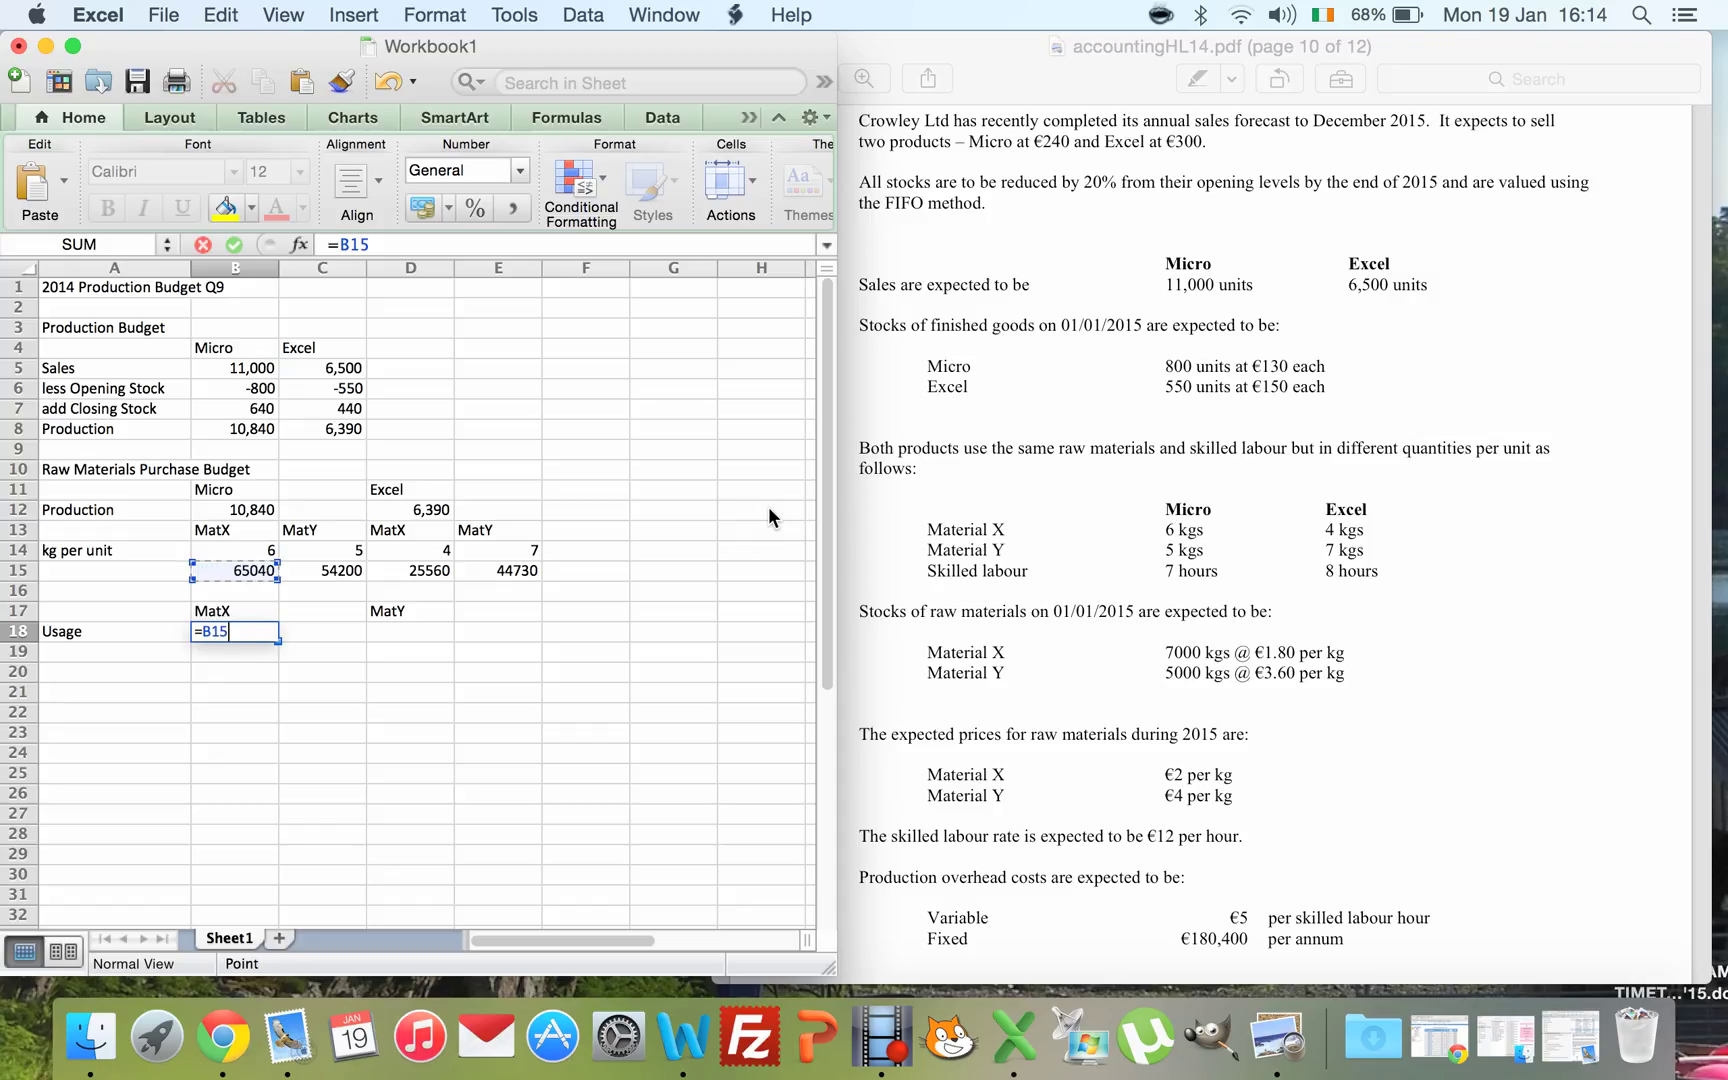
type("+")
key("Right")
key("Right")
key("Up")
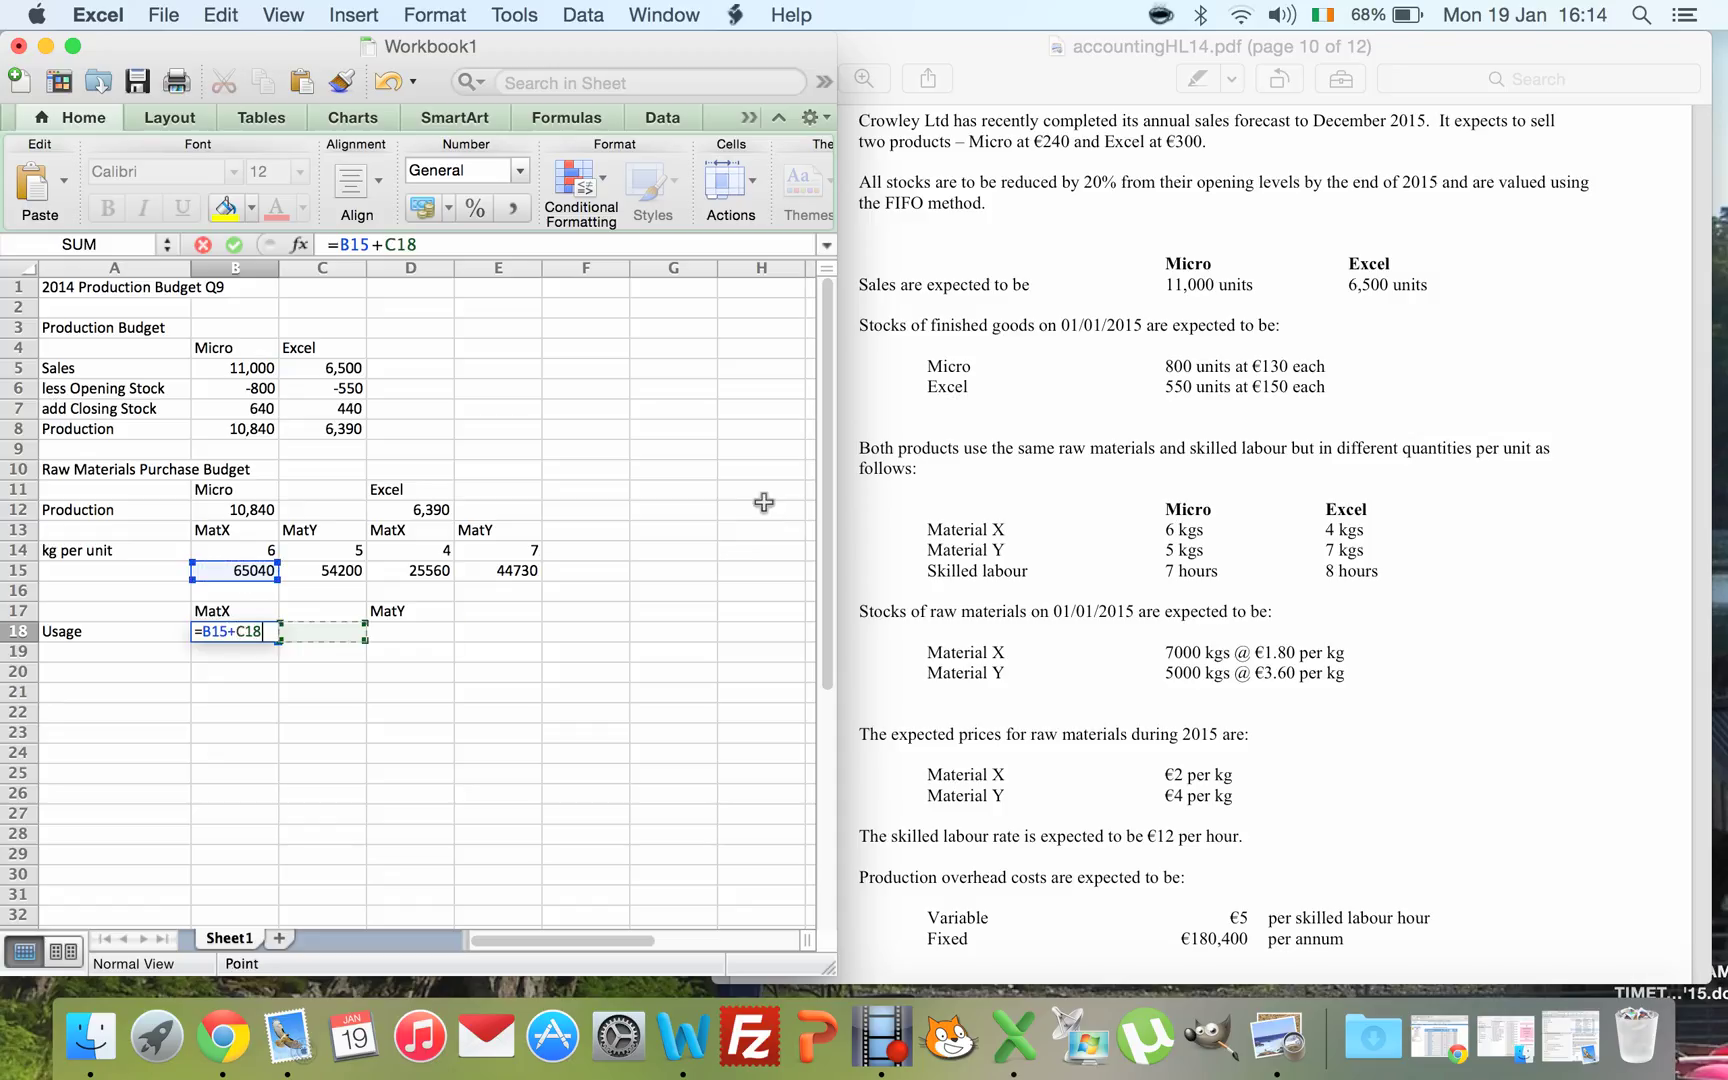
key("Up")
key("Up")
key("Return")
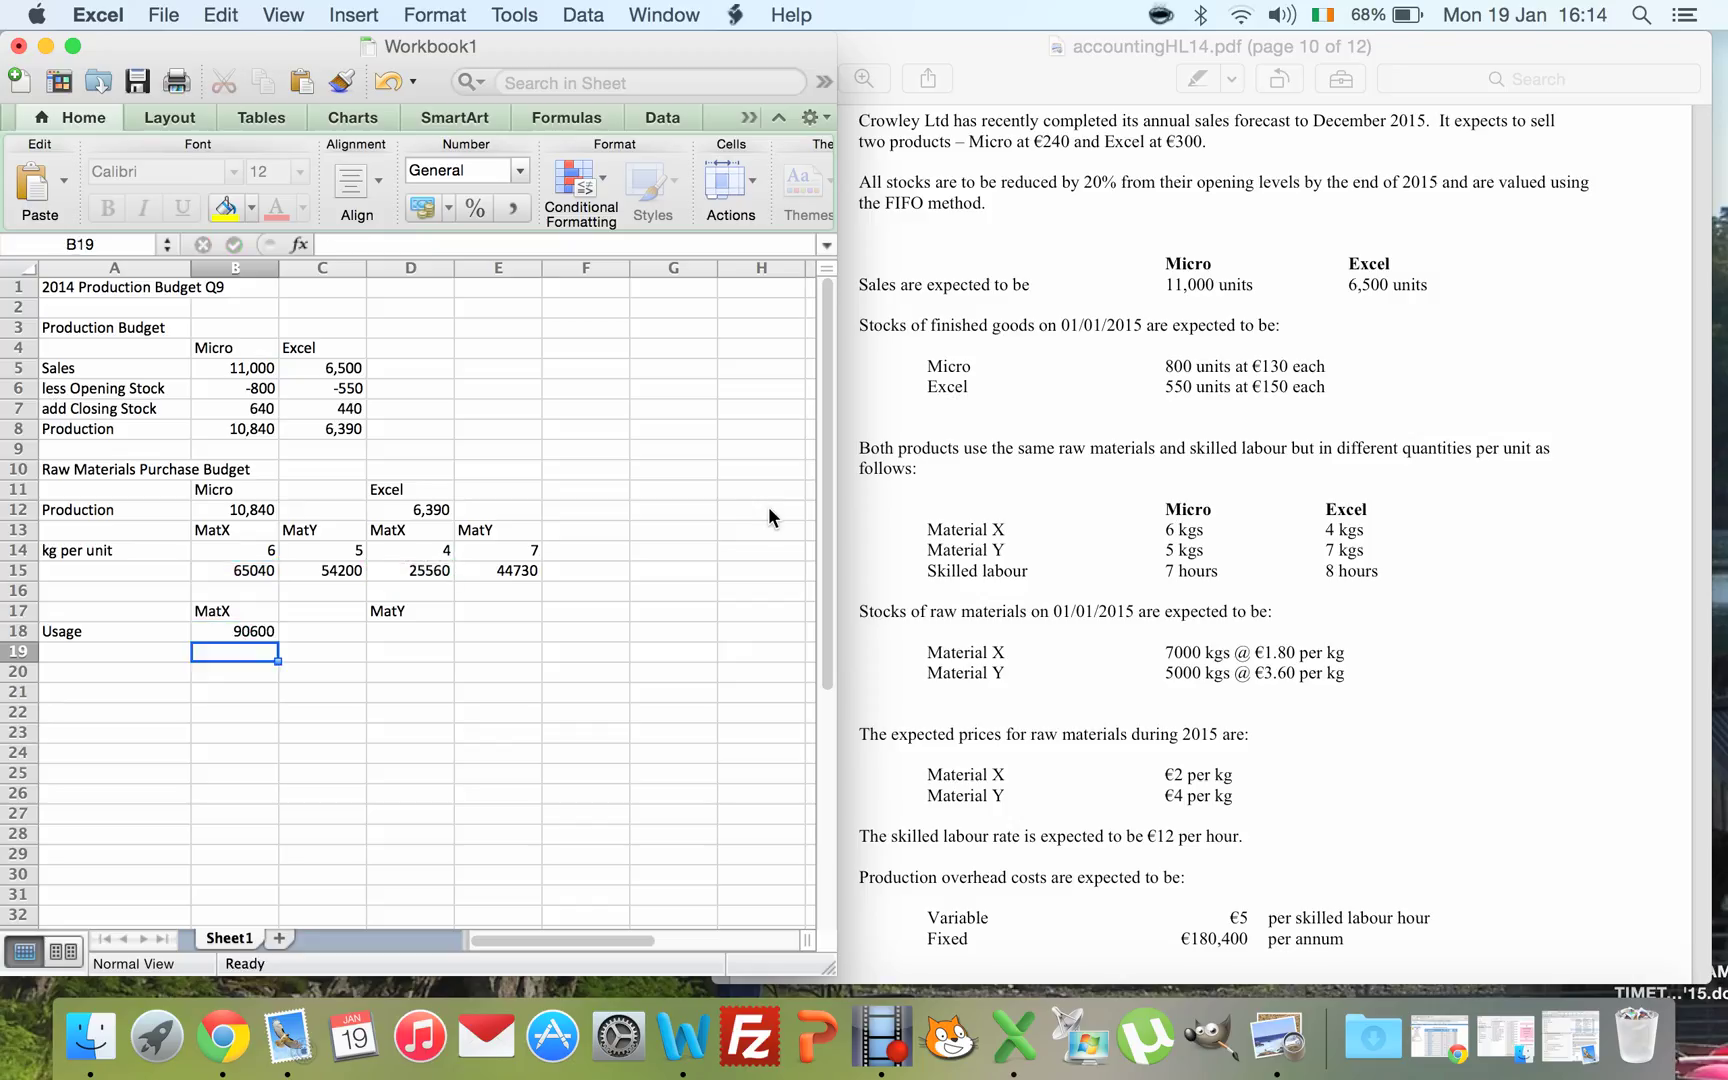
- Calculate the total MatY usage in D18 with the formula =C15+E15
key("Up")
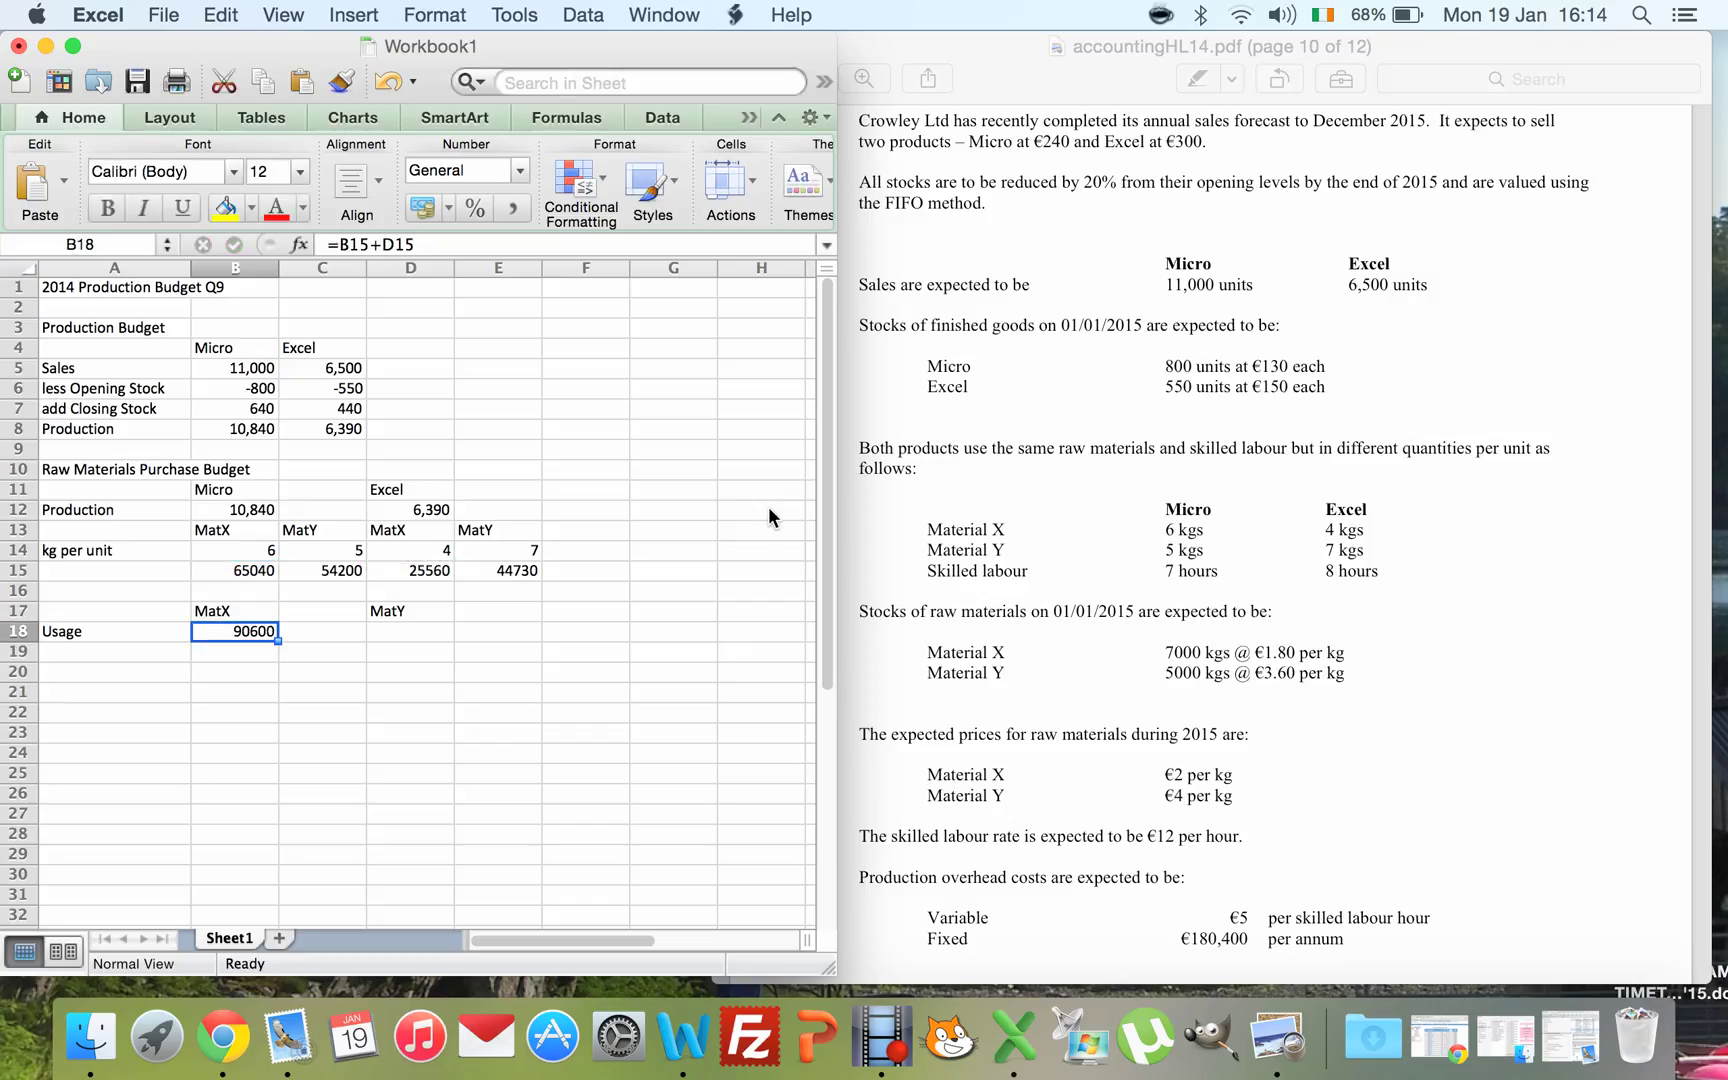
key("Right")
key("Right")
type("=")
key("Left")
key("Up")
key("Up")
key("Up")
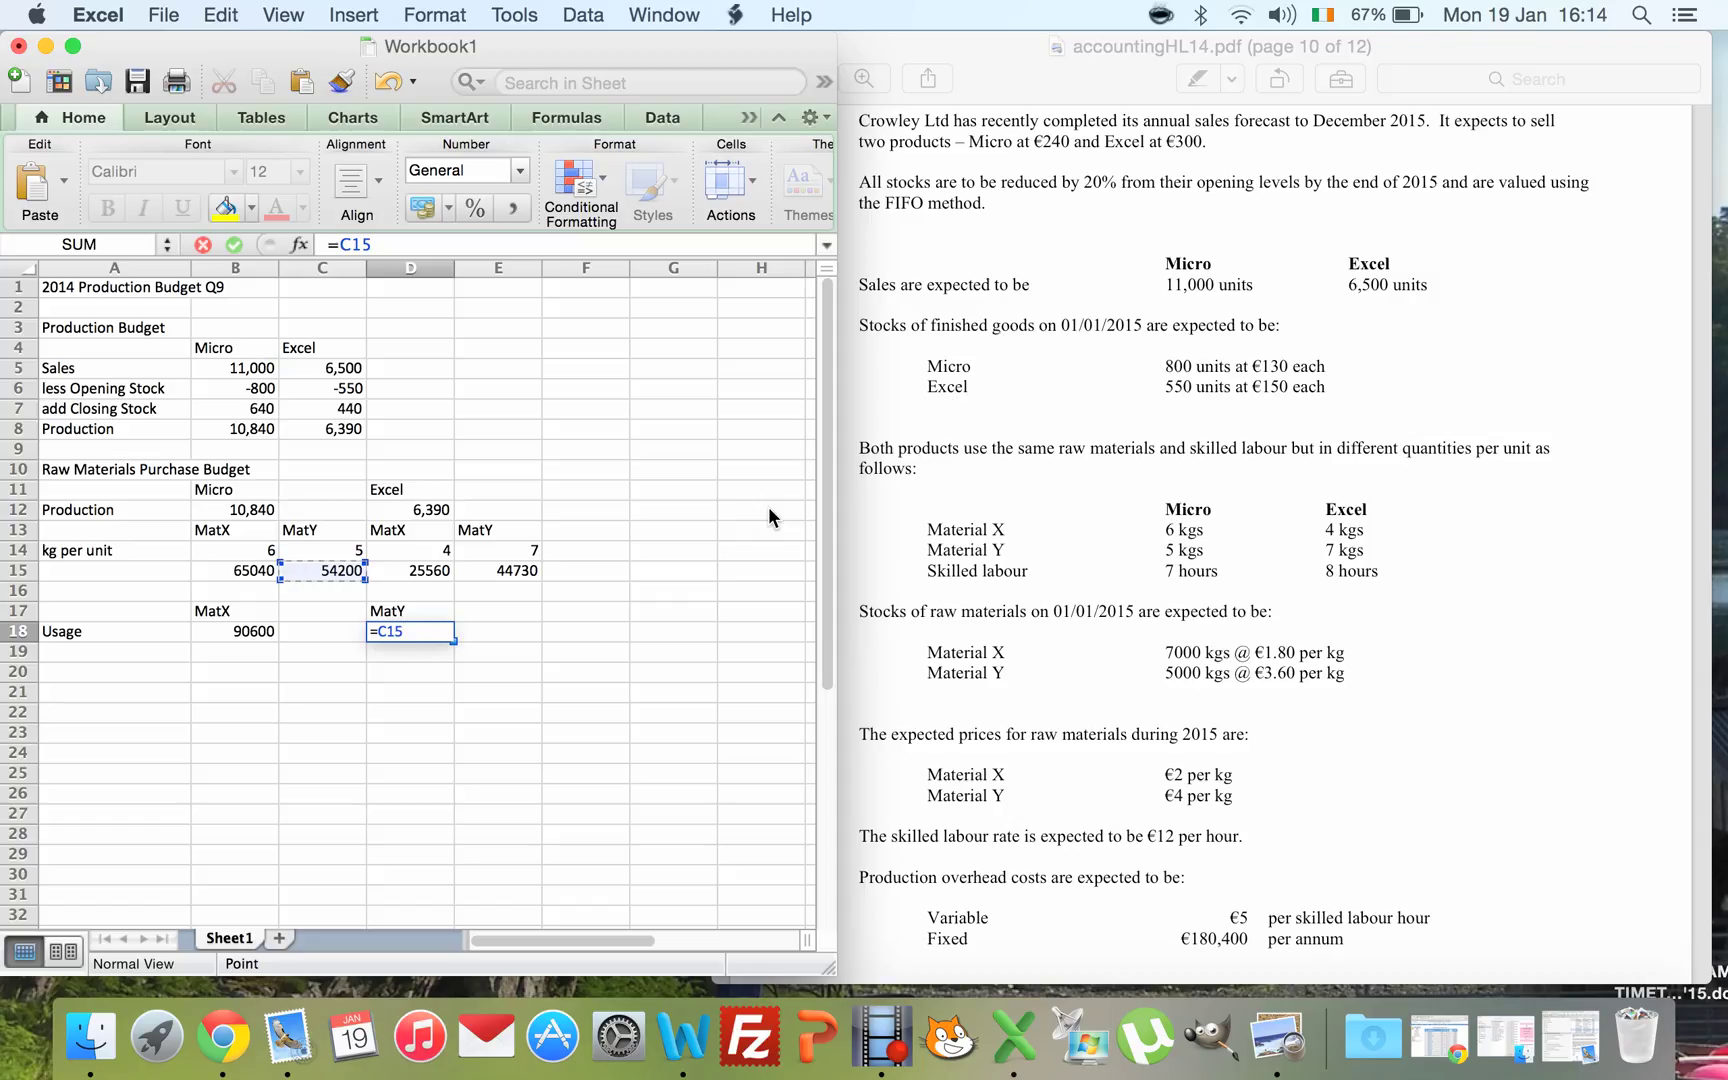
type("+")
key("Right")
key("Up")
key("Up")
key("Up")
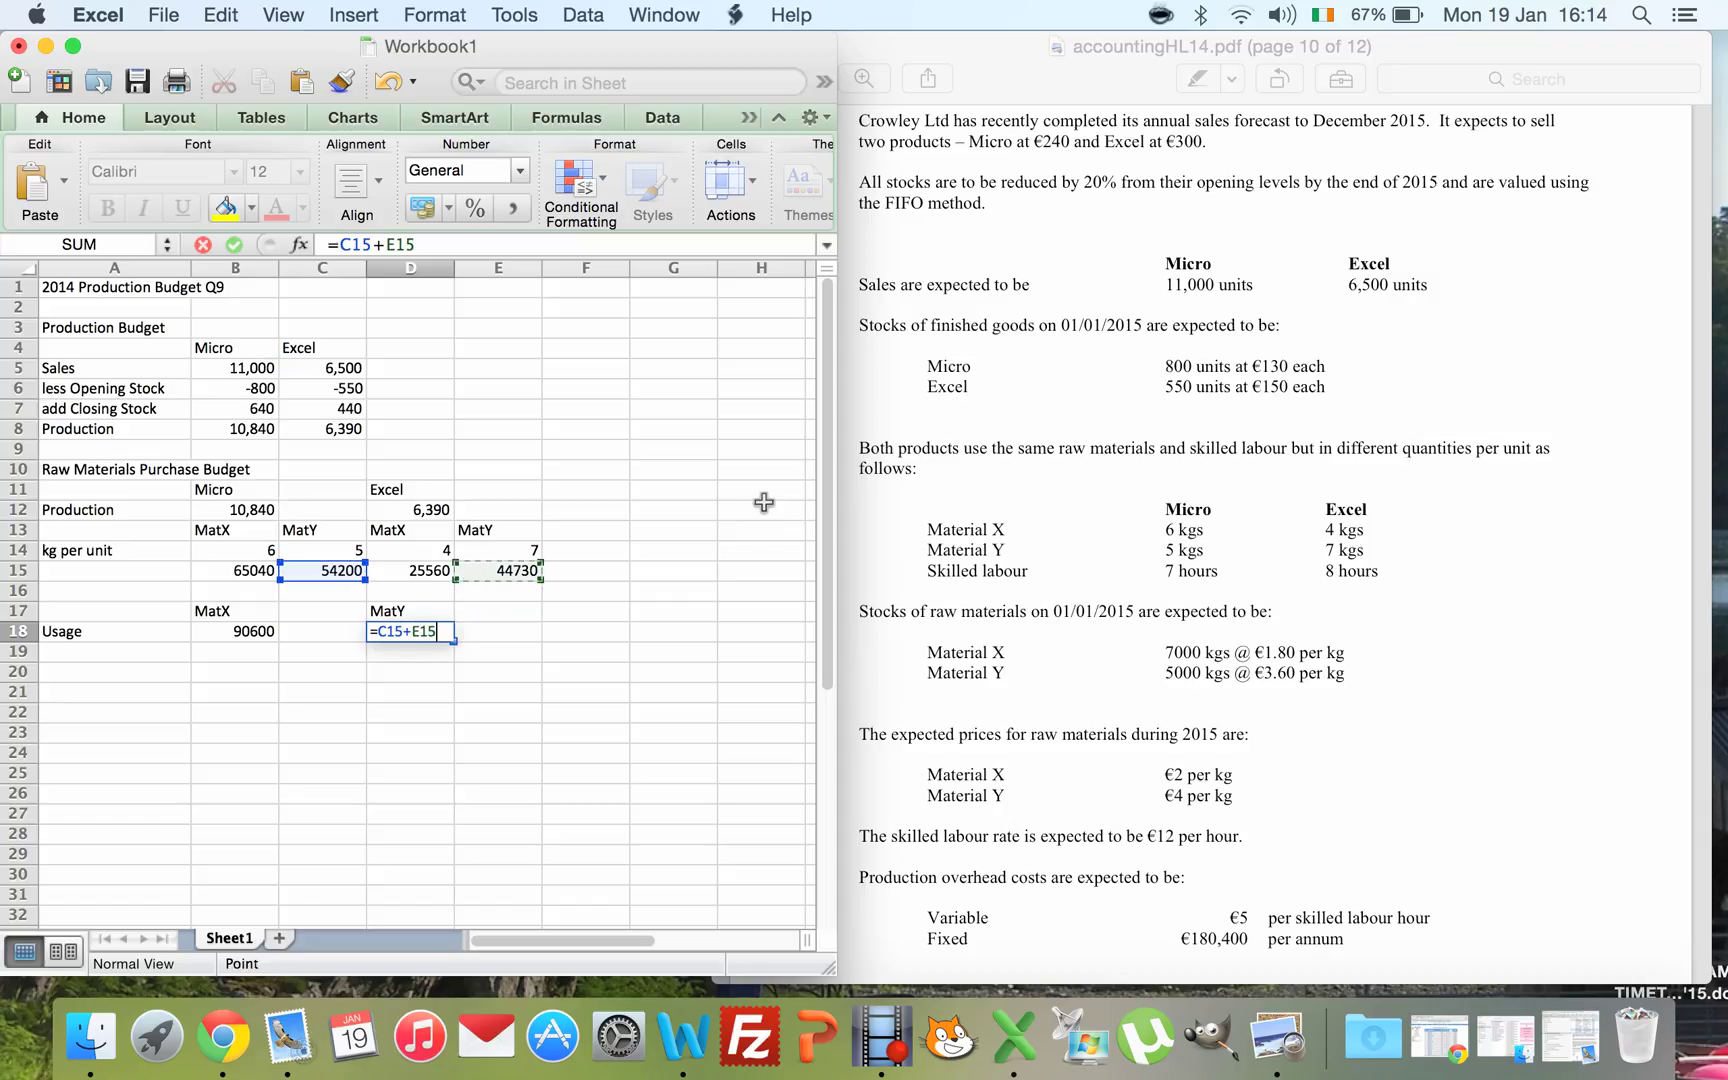
key("Return")
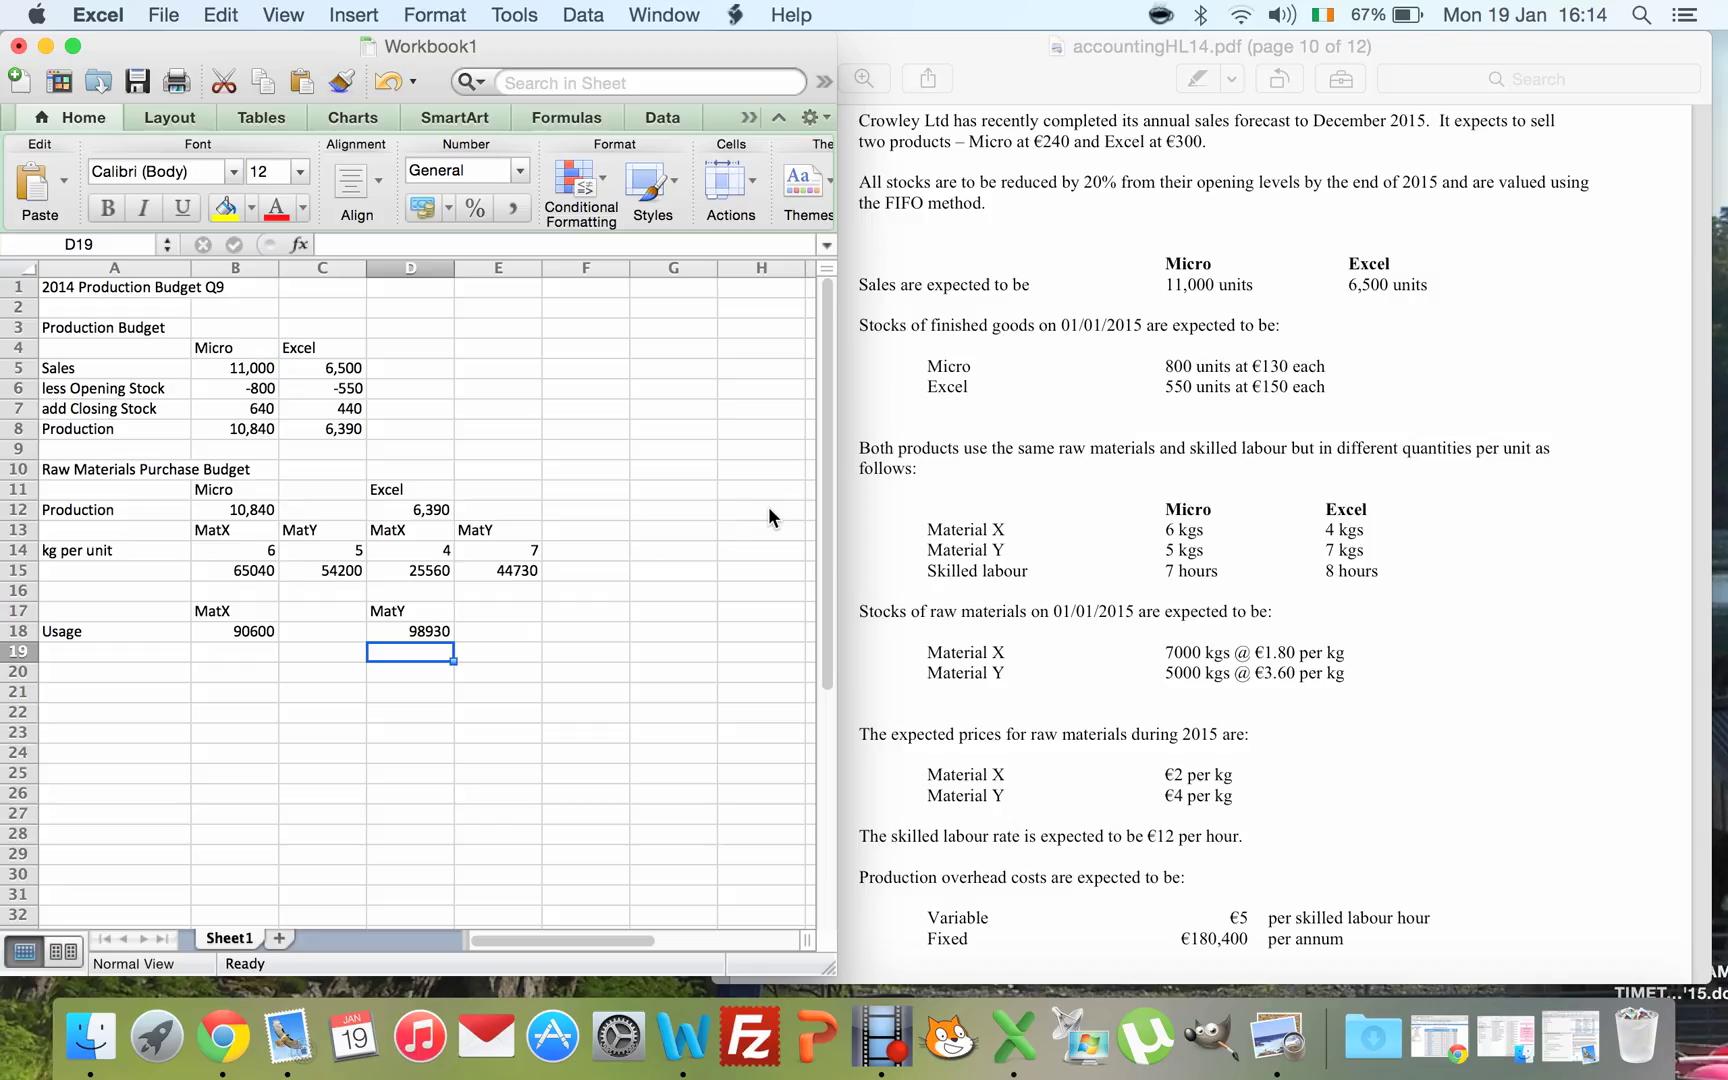
- Enter the unit kgs beside both usage totals, in C18 and E18
key("Left")
key("Up")
type("k")
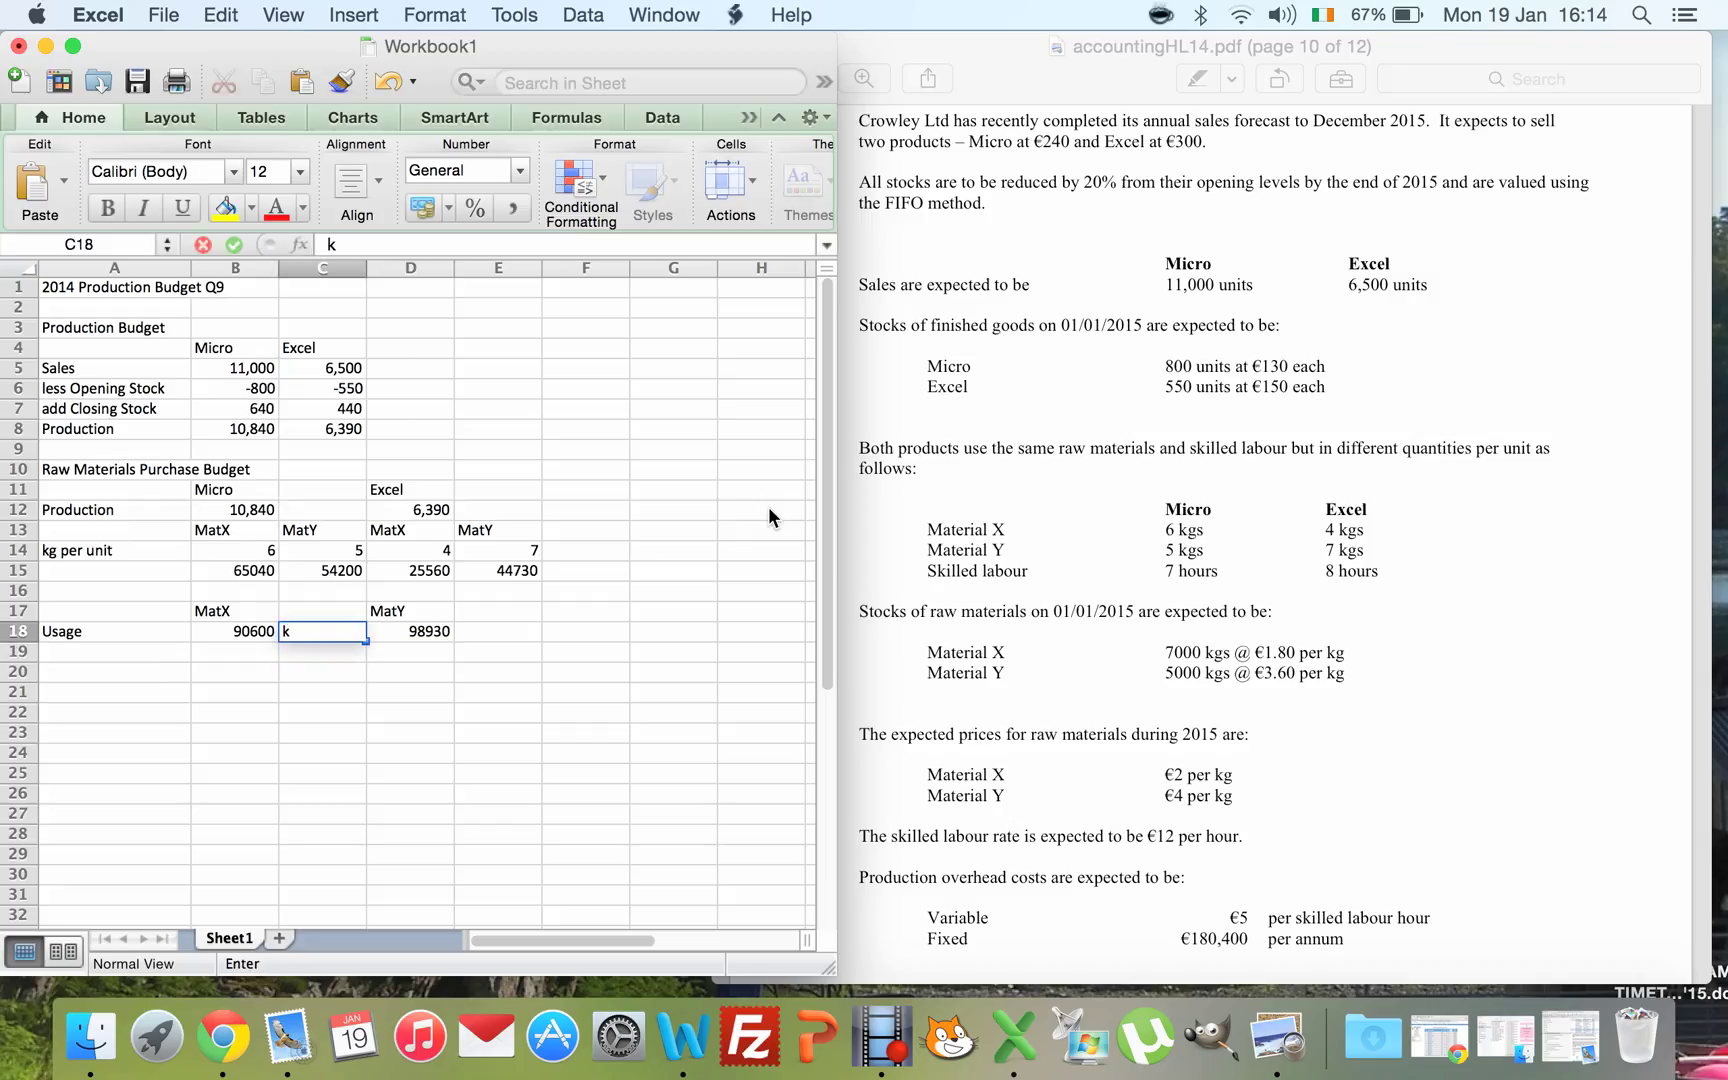
type("gs")
key("Tab")
key("Tab")
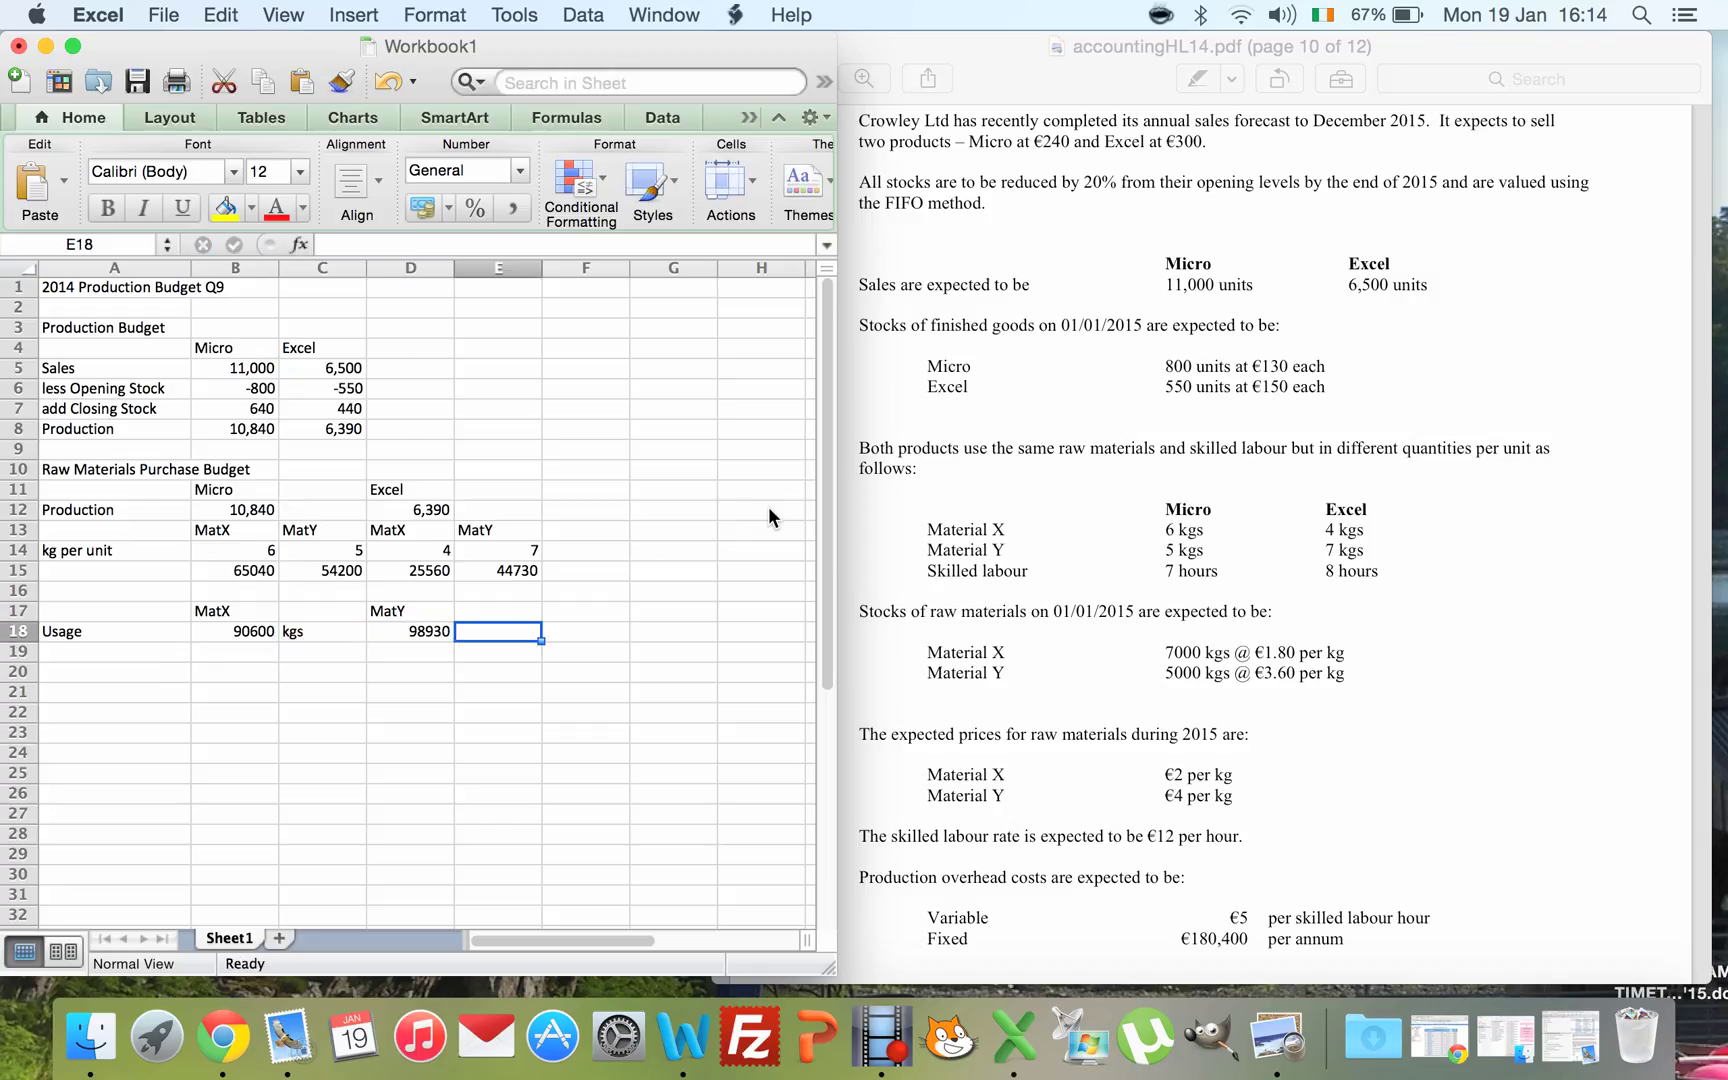
type("kgs")
key("Return")
- Label A19 as less Opening ST RM and A20 as add Closing St RM below Usage
key("Left")
key("Left")
key("Left")
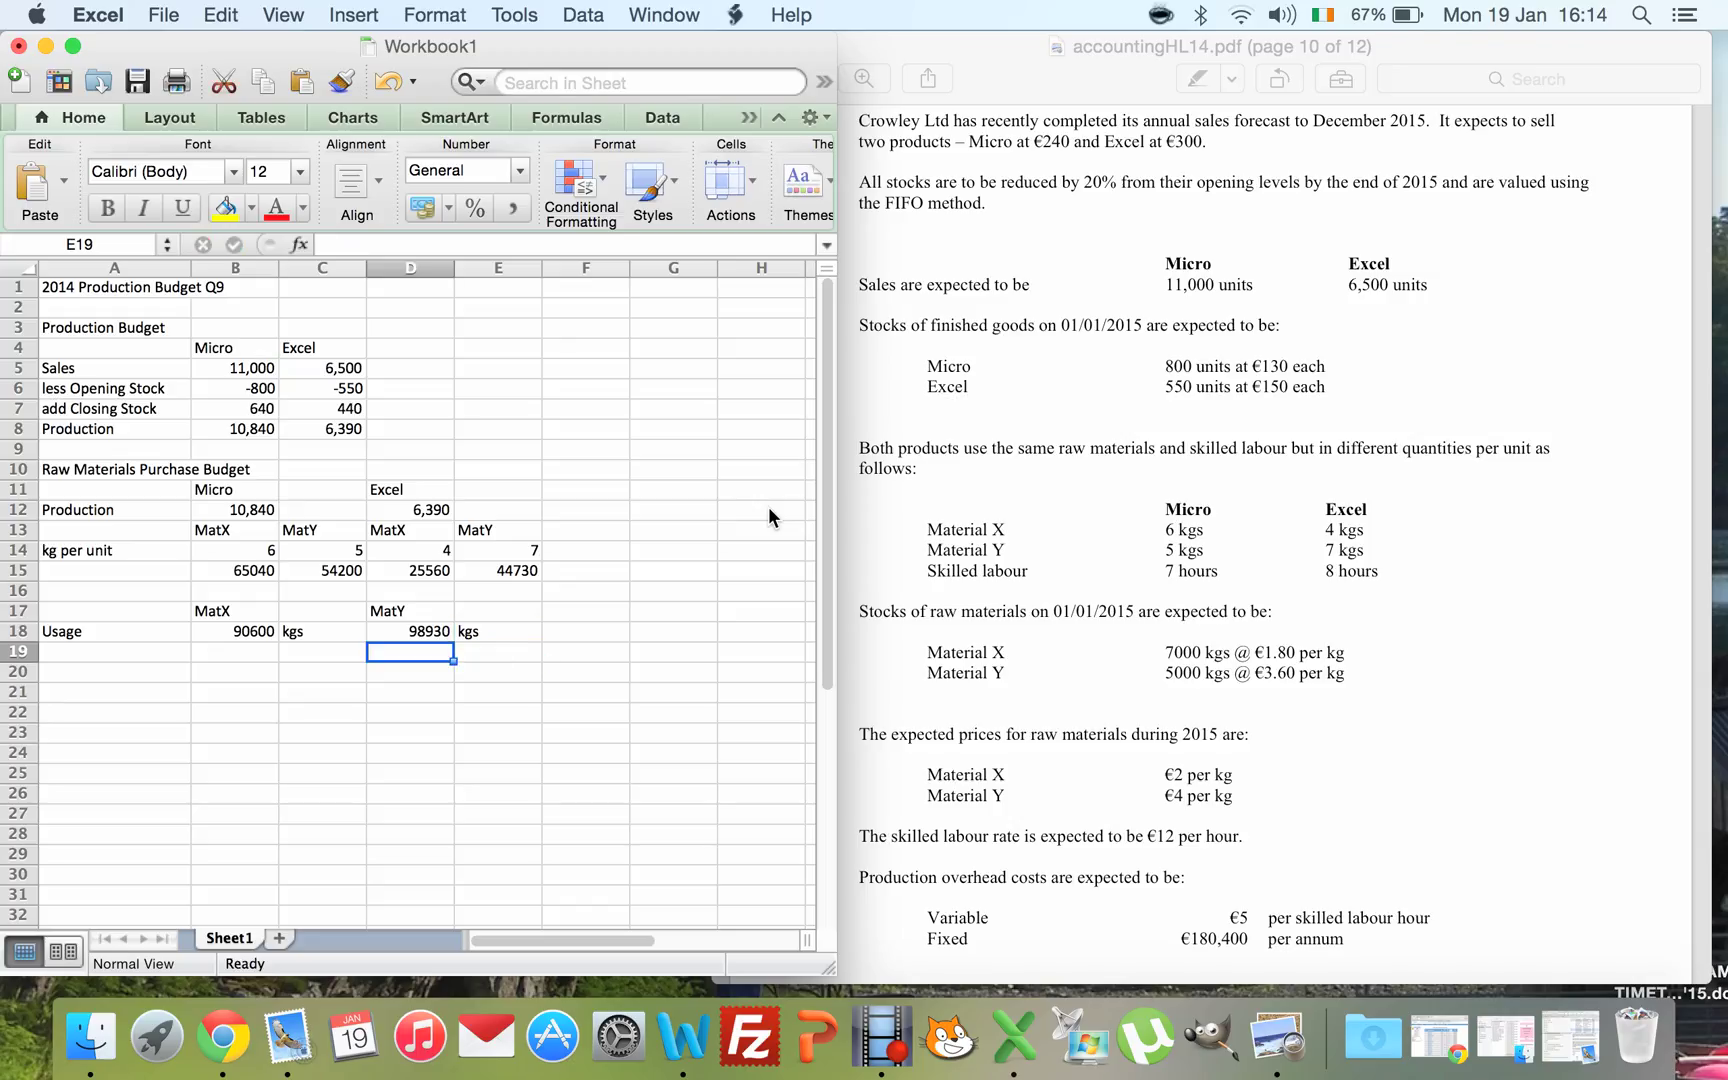
key("Left")
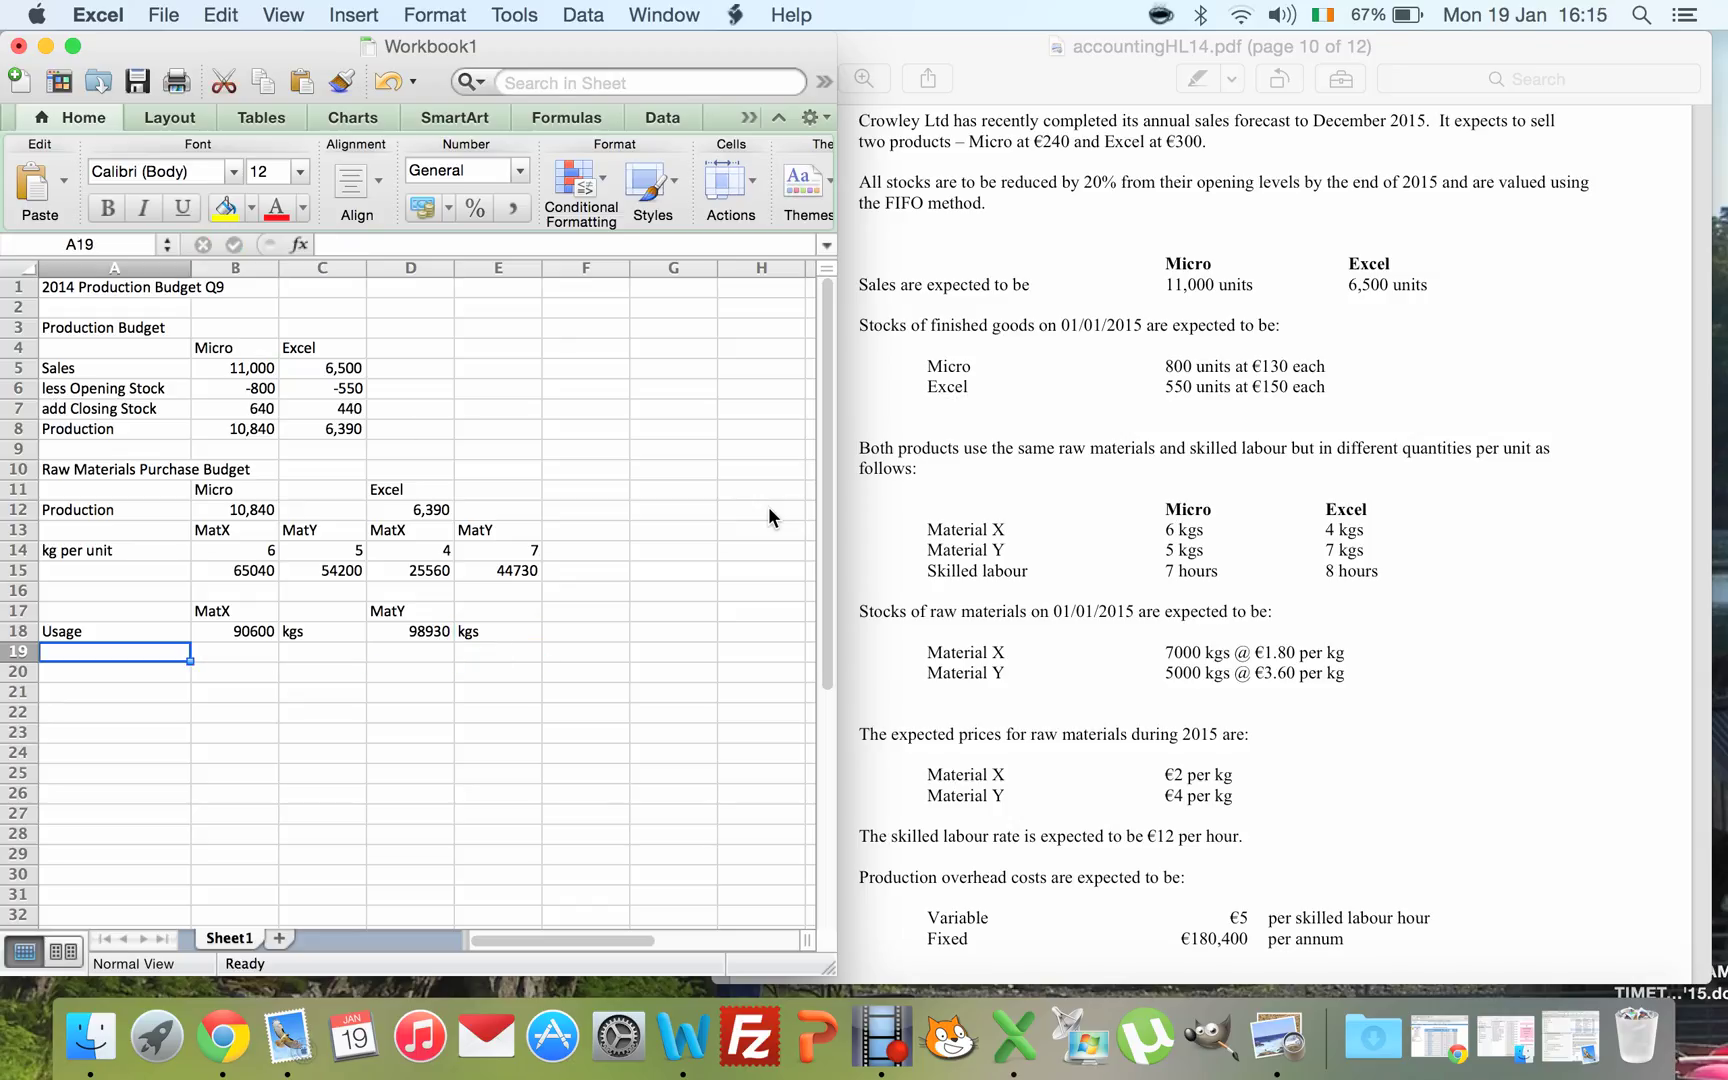
type("le")
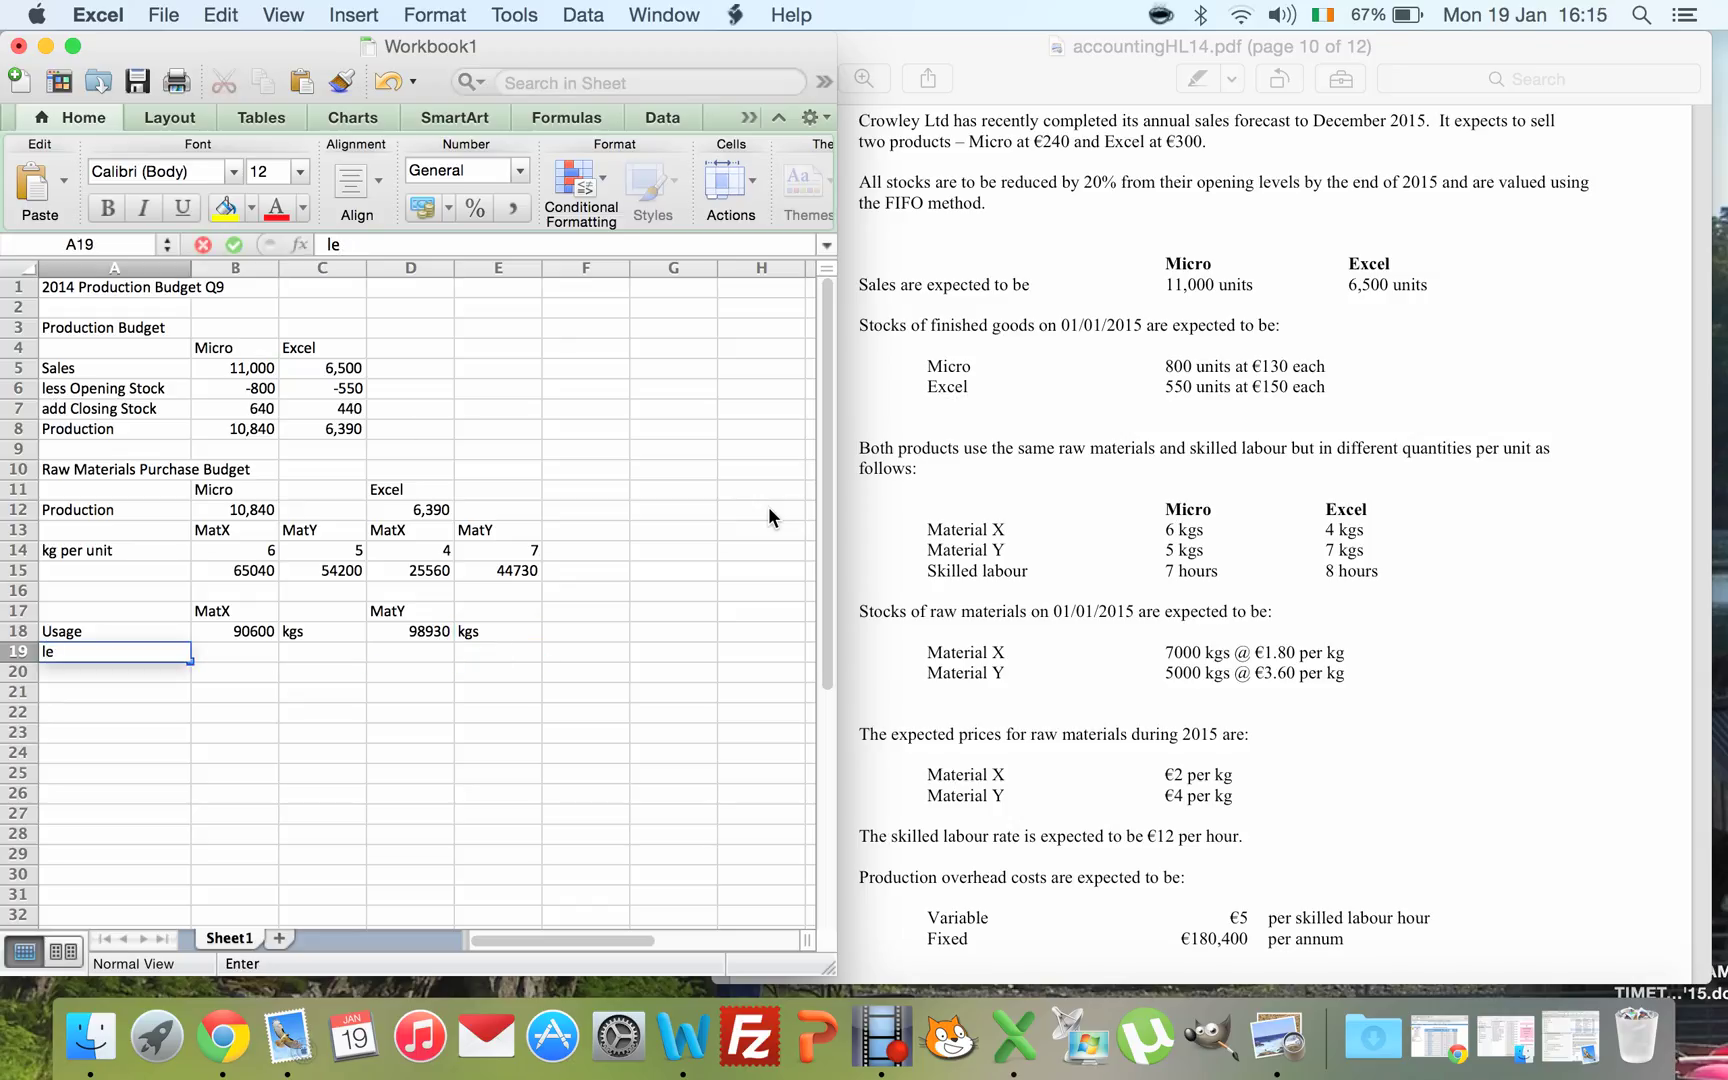
type("ss Opening ST")
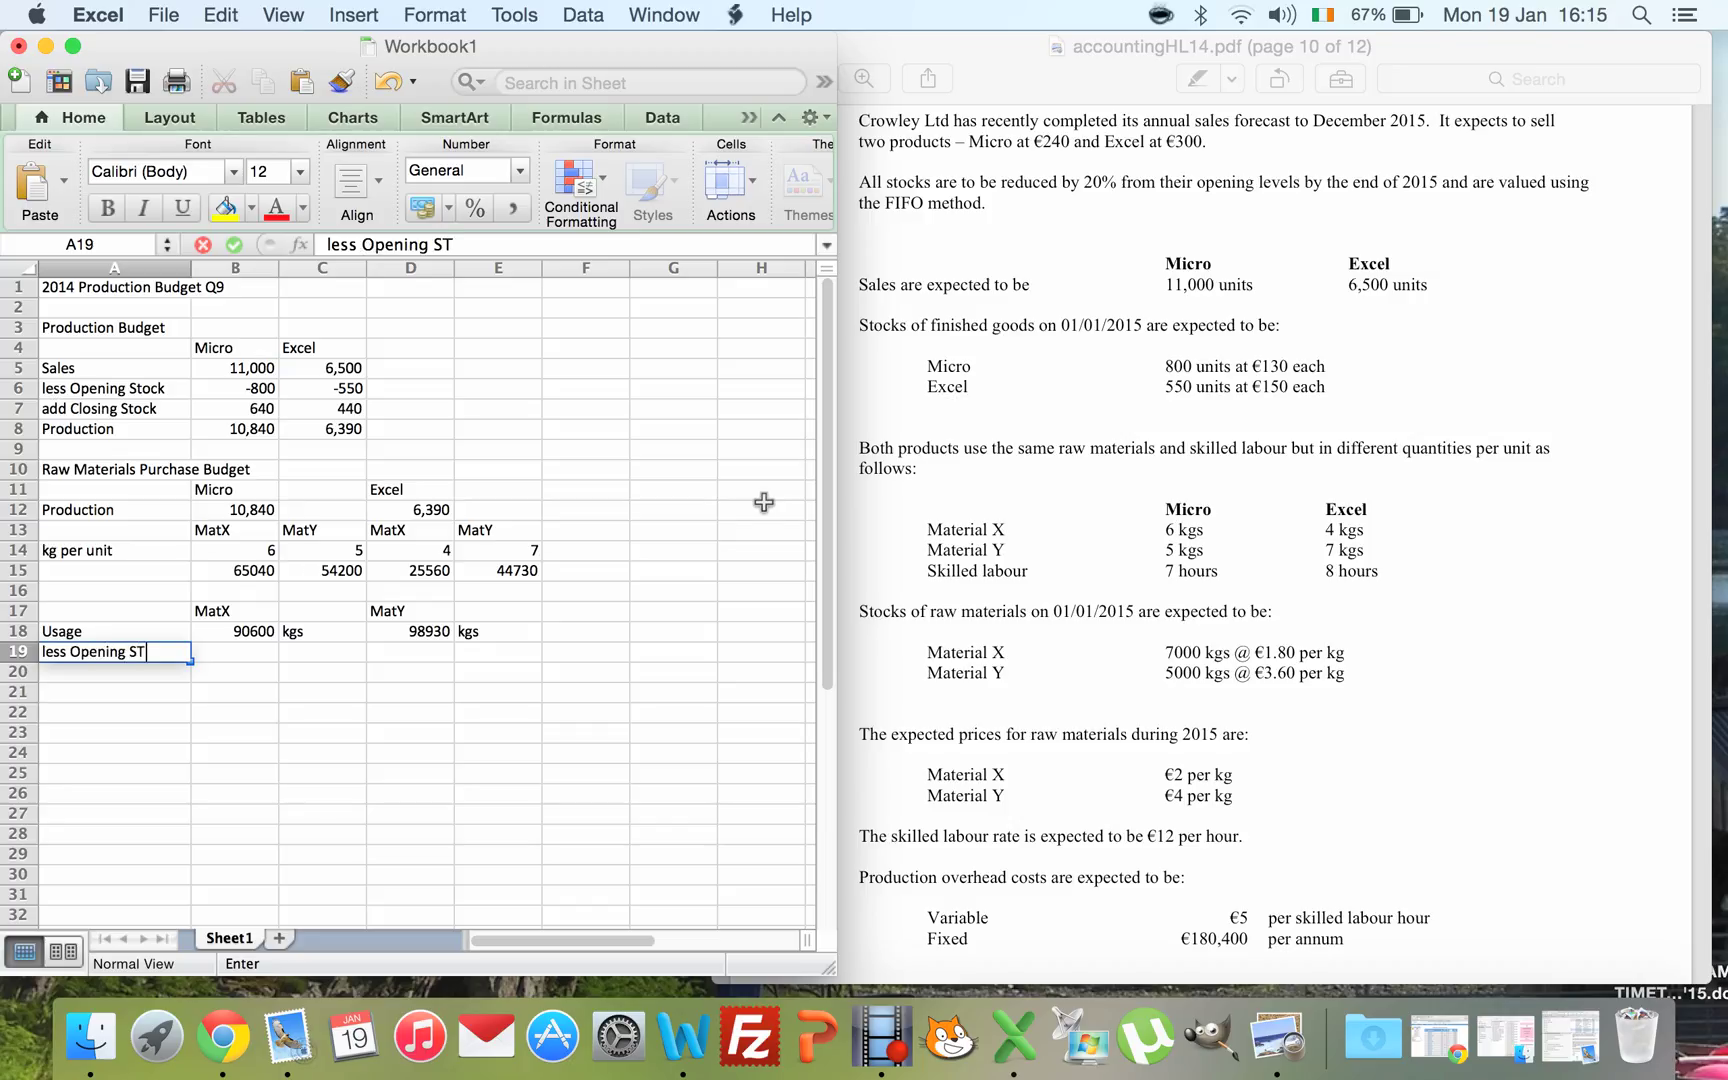
type(" RM")
key("Return")
type("add")
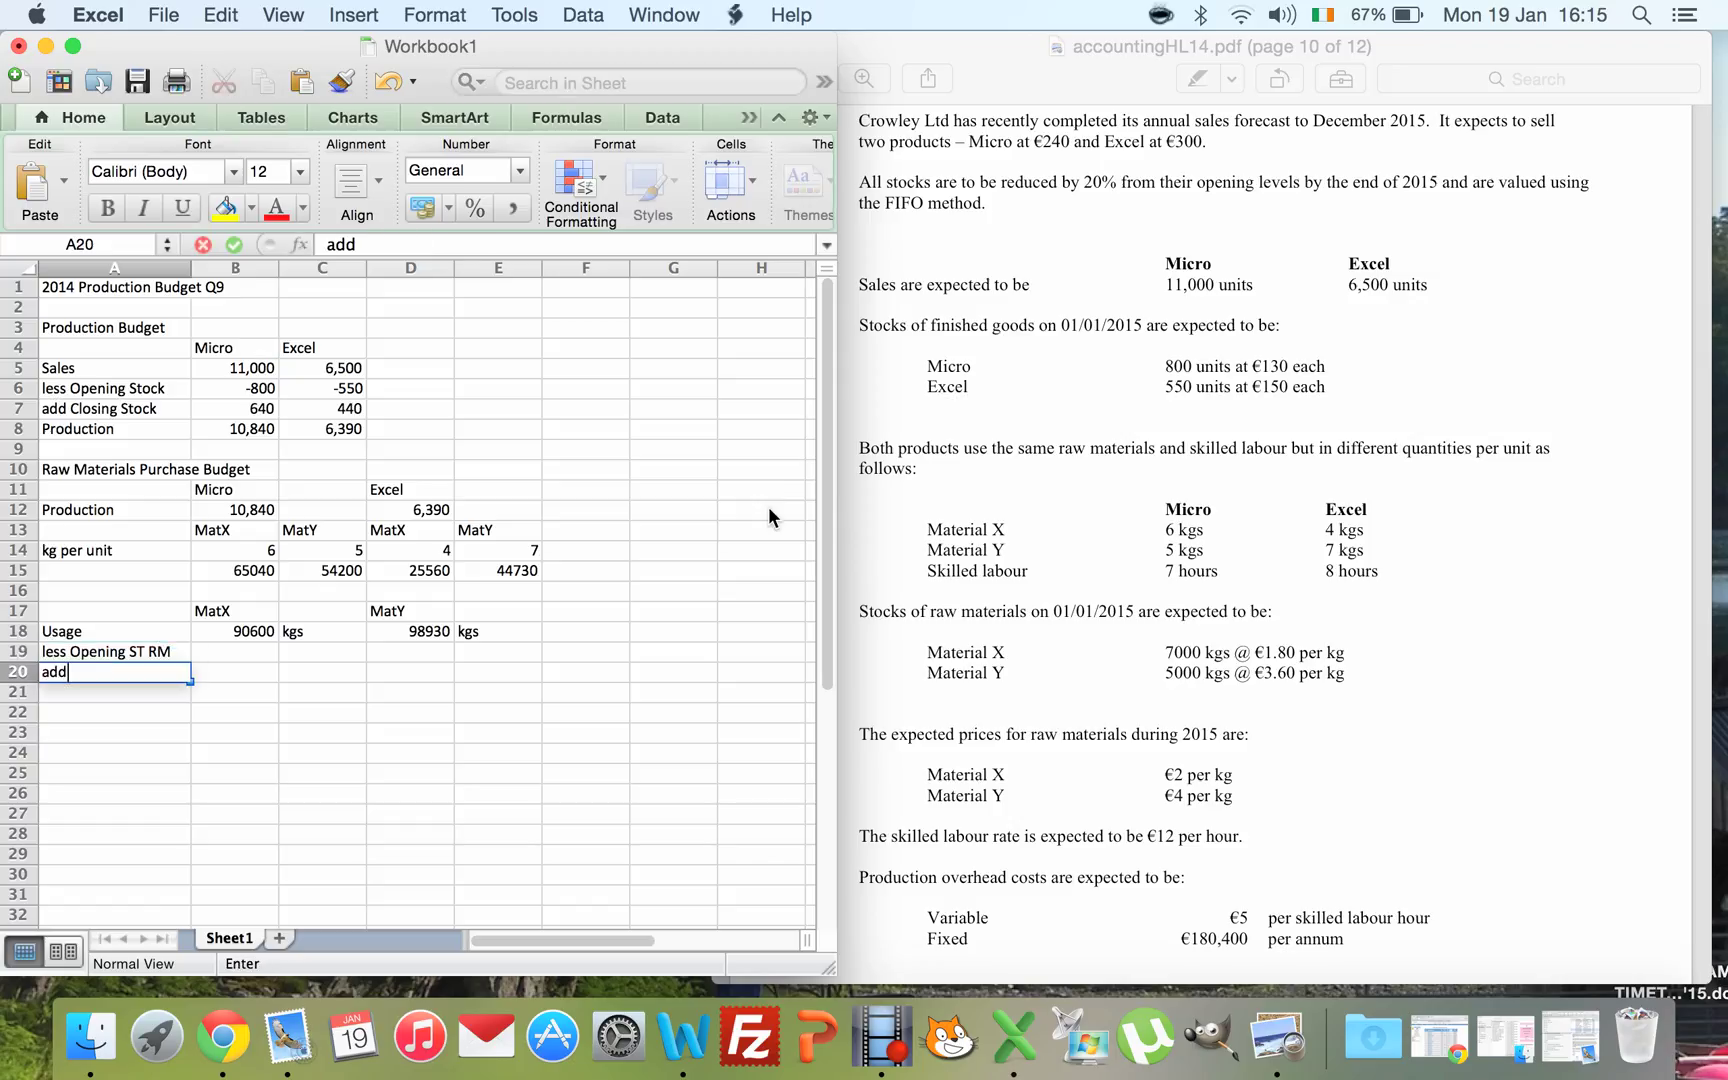
type(" Closing St RM")
- Append FG to the production budget labels less Opening Stock in A6 and add Closing Stock in A7
key("Up")
key("Up")
key("Up")
key("Up")
key("Up")
key("Up")
key("Up")
key("Up")
key("Up")
key("Up")
key("Up")
key("Up")
key("Up")
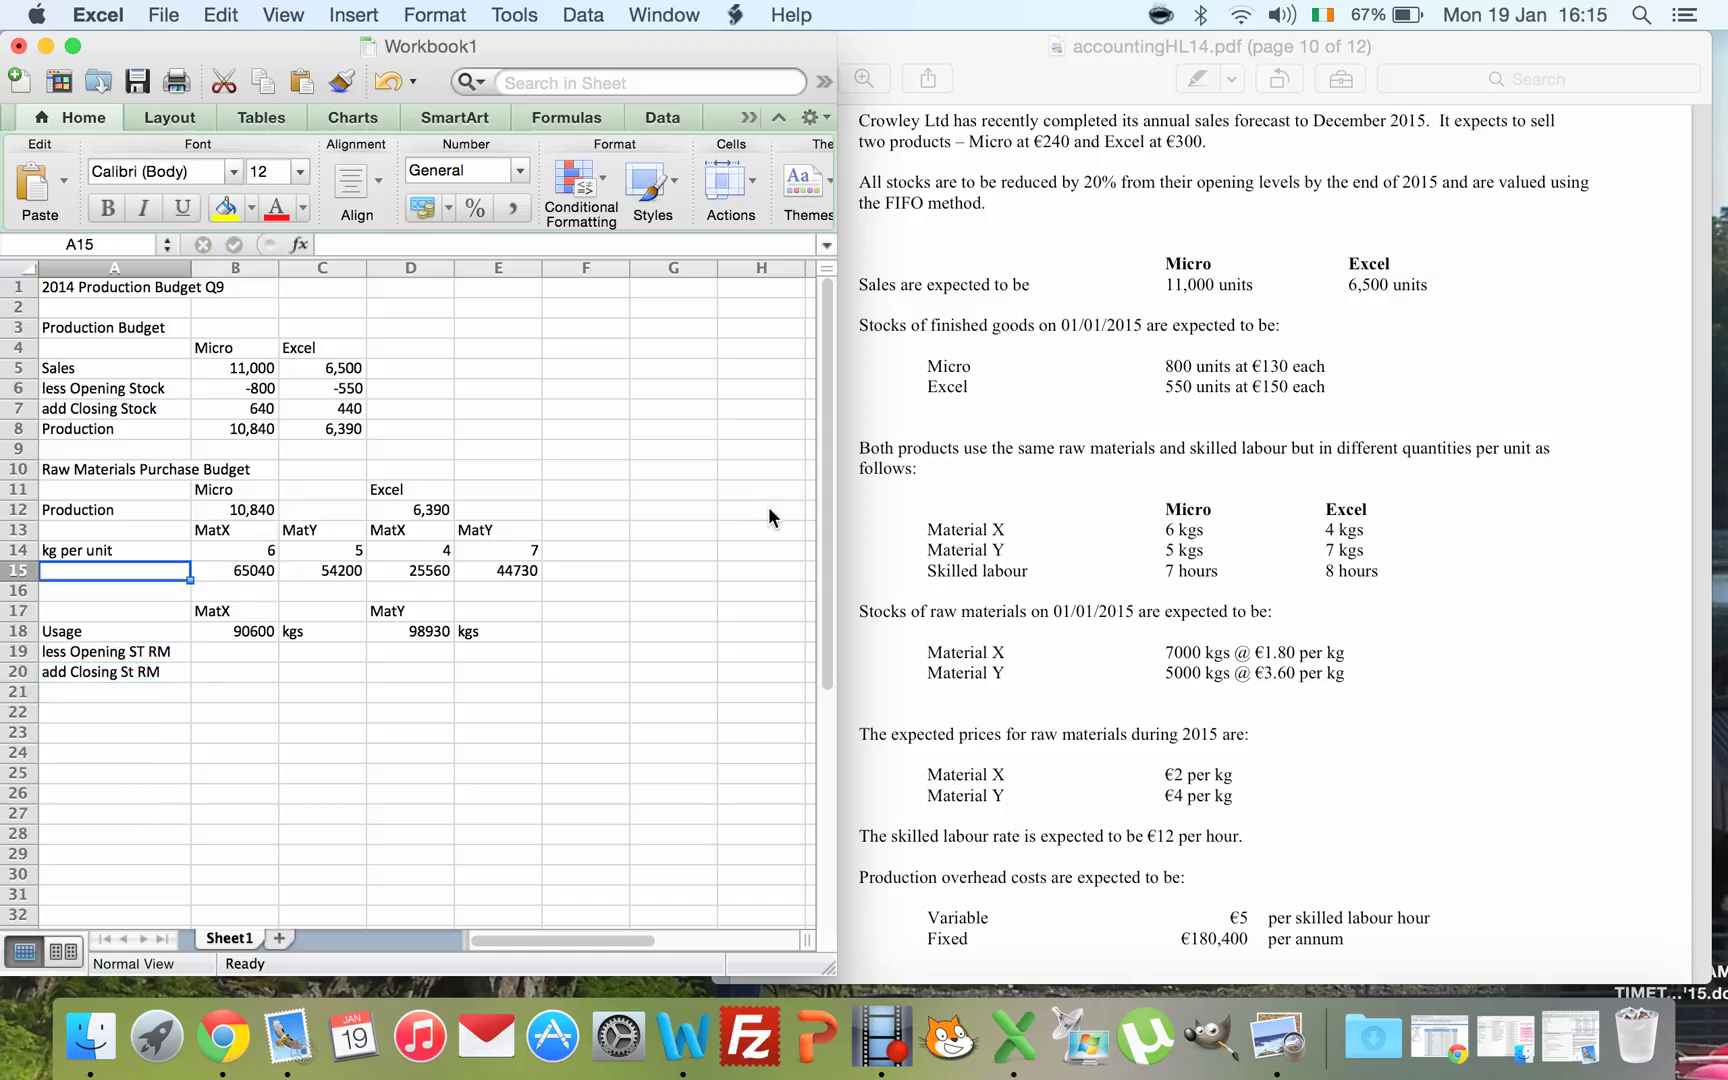
key("Up")
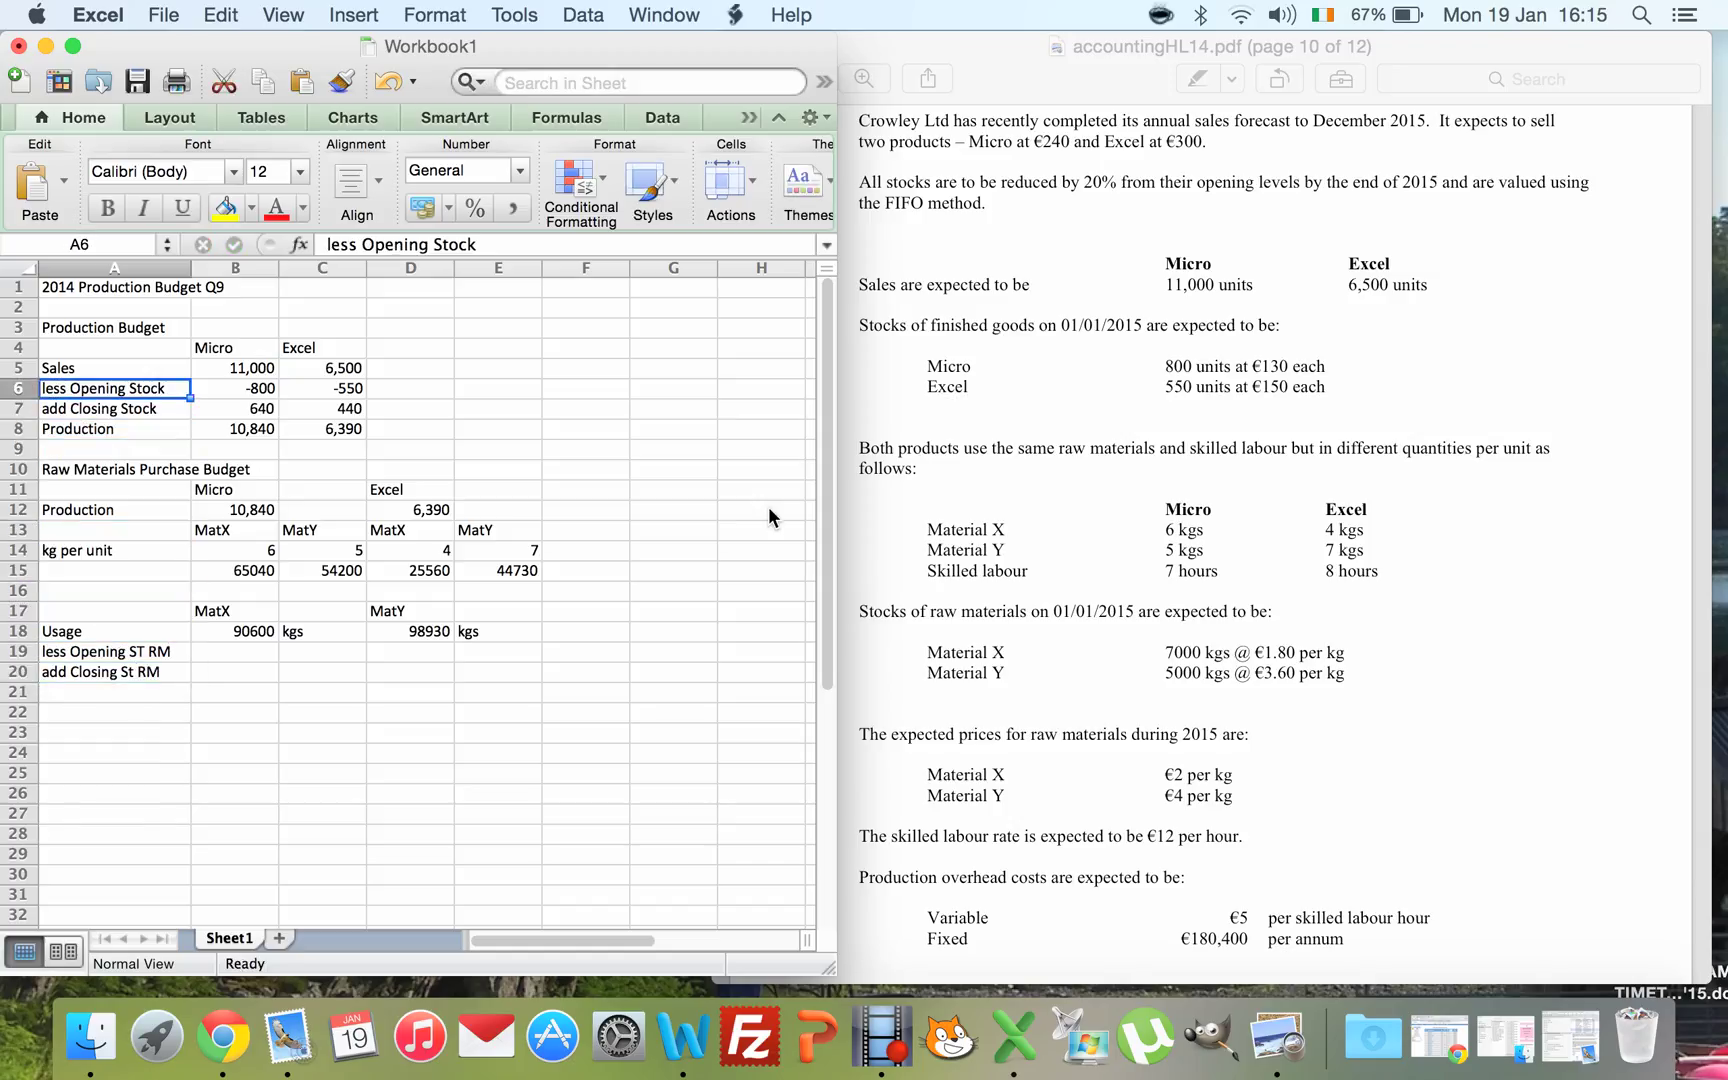
left_click(537, 230)
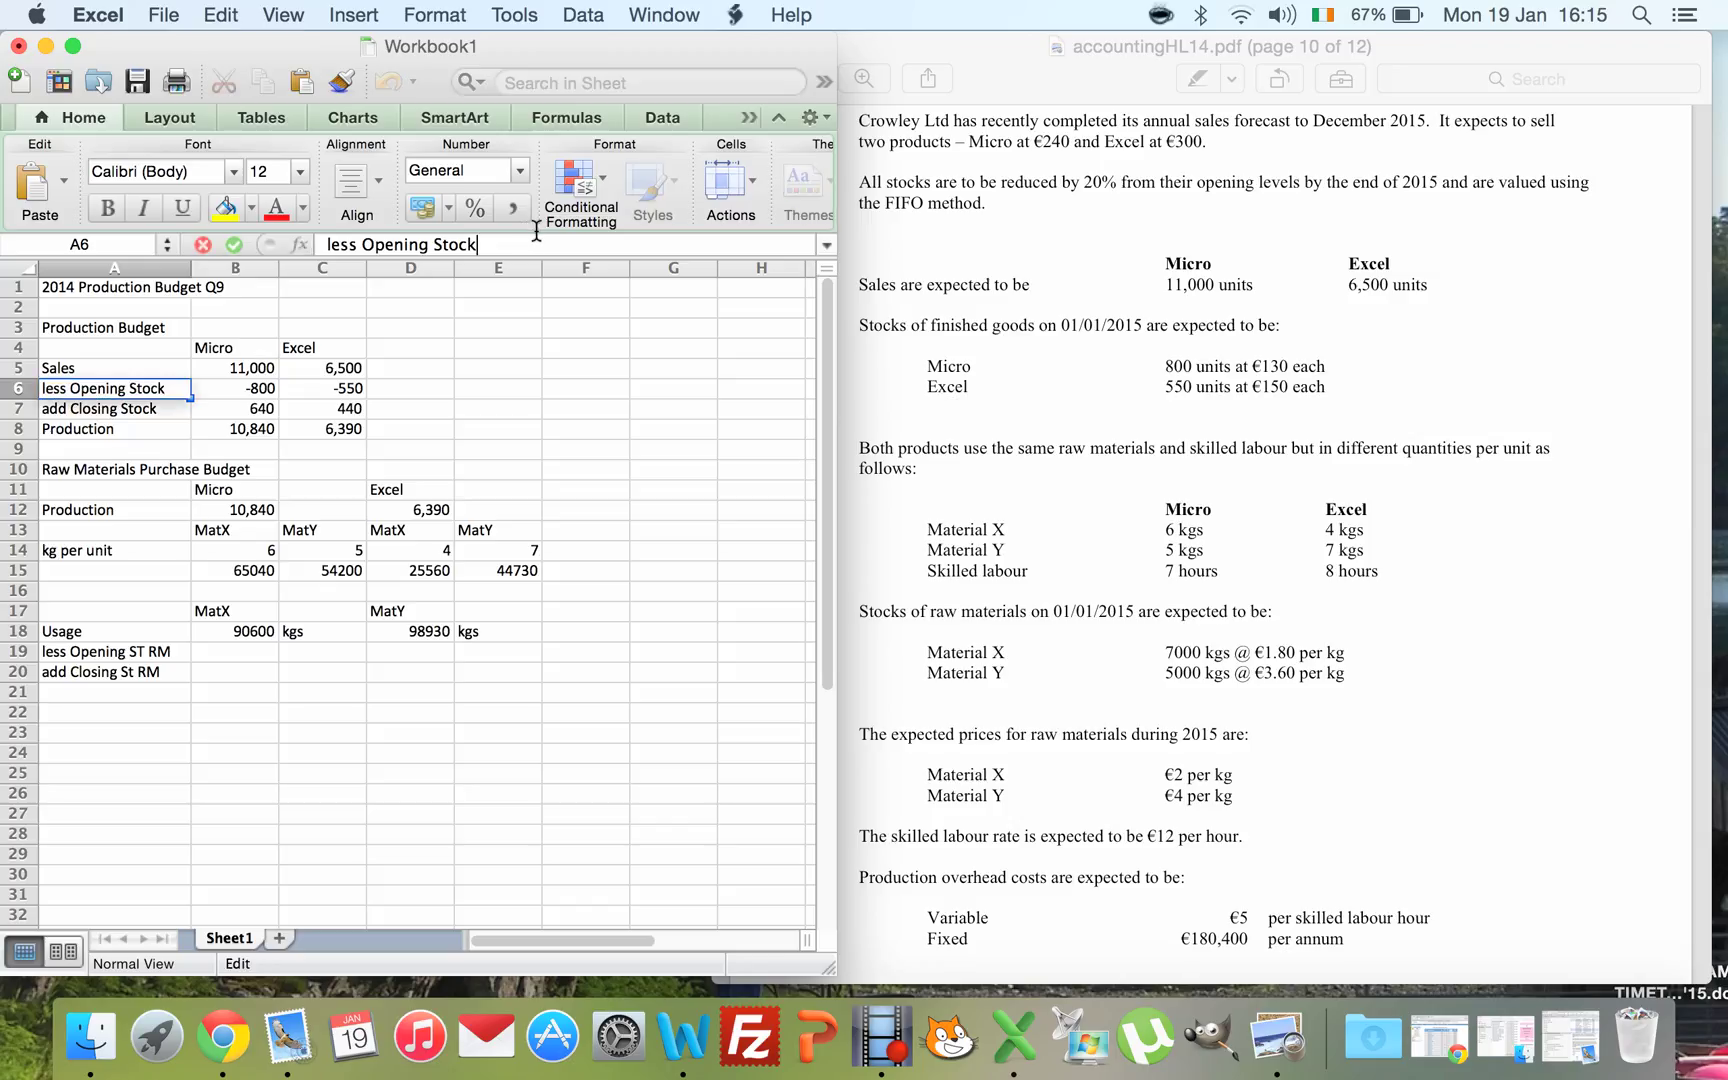
type("FG")
key("Return")
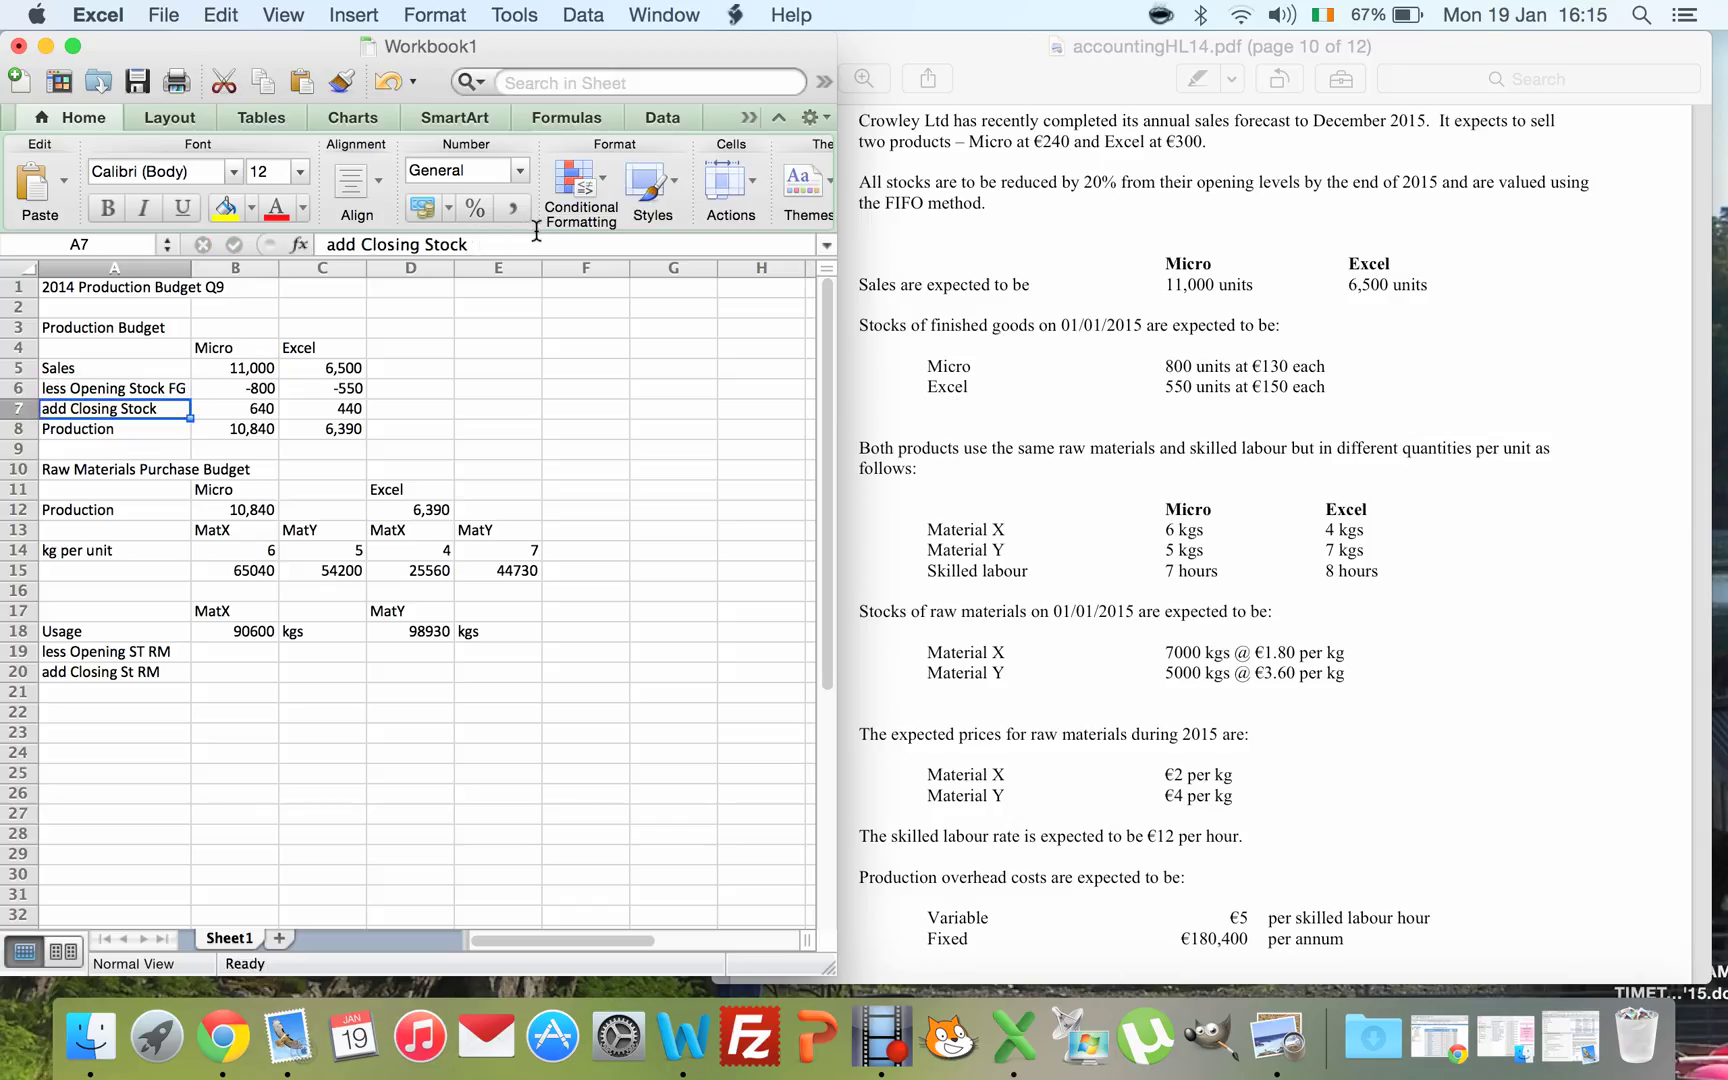
left_click(496, 241)
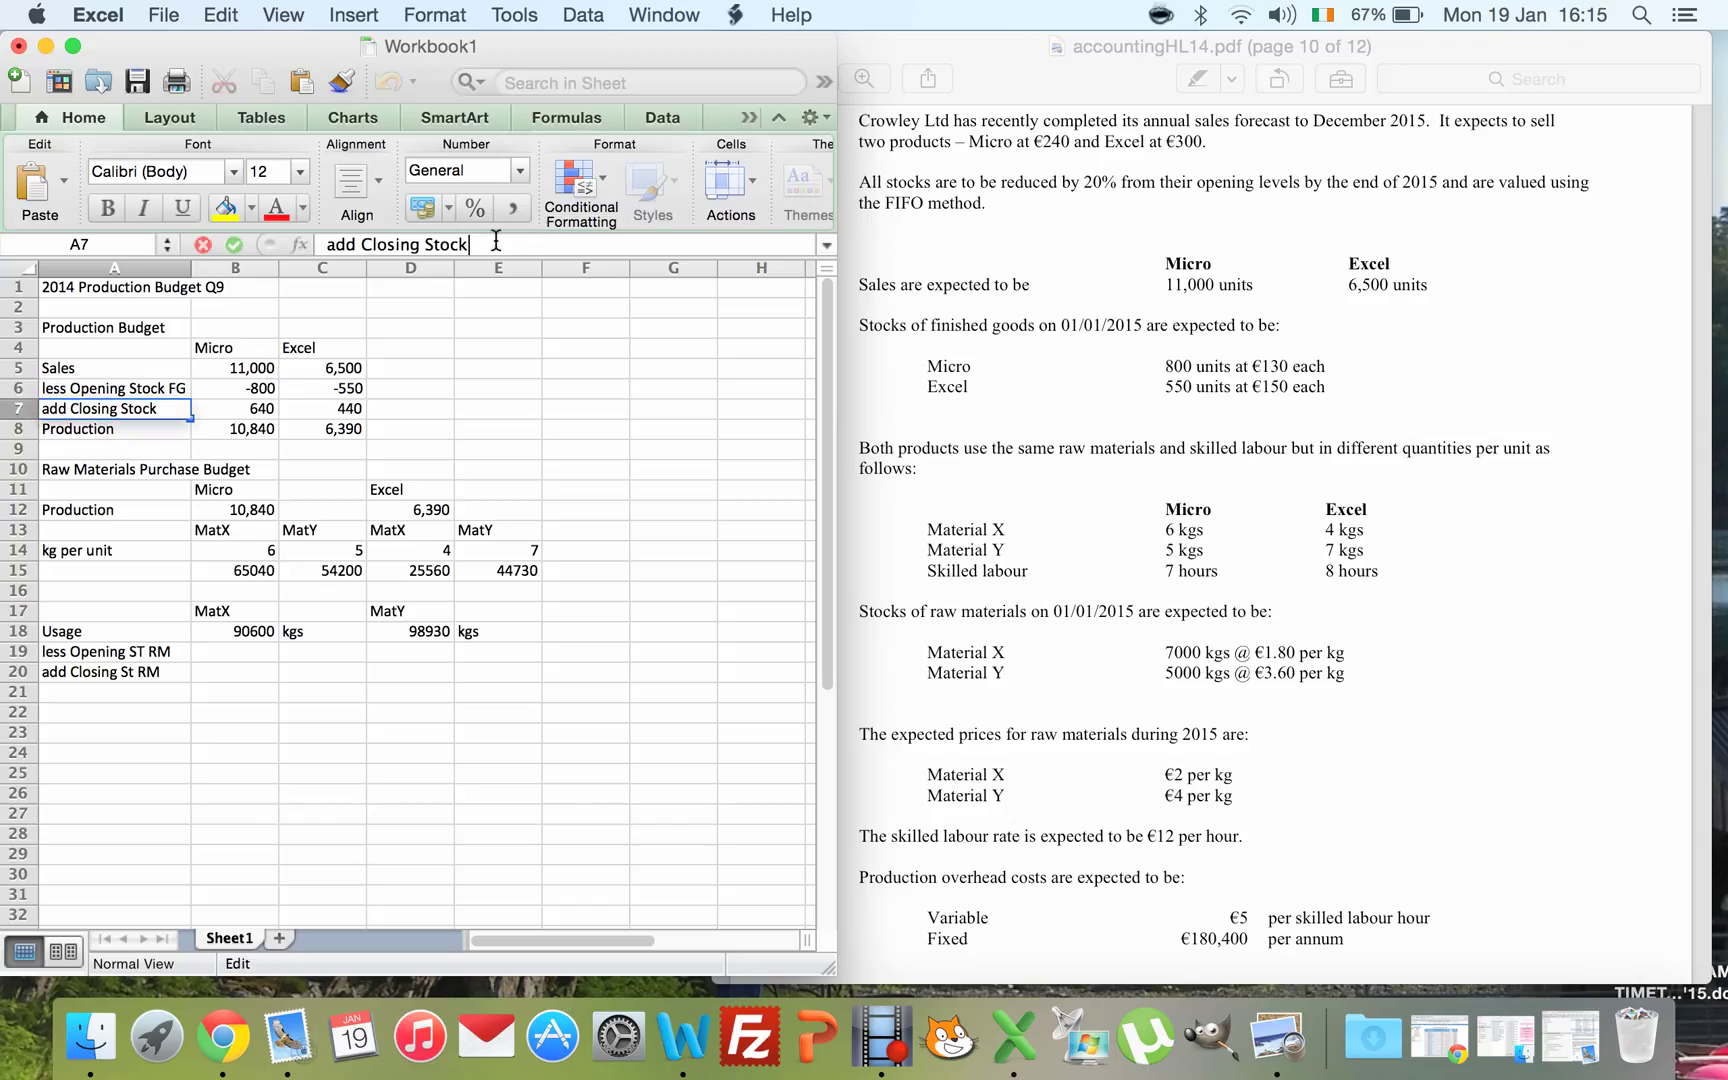
type("FG")
key("Return")
- Enter the raw material opening stocks as deductions: -7000 for MatX in B19 and -5000 for MatY in D19
key("Down")
key("Down")
key("Down")
key("Down")
key("Down")
key("Down")
key("Down")
key("Down")
key("Down")
key("Down")
key("Down")
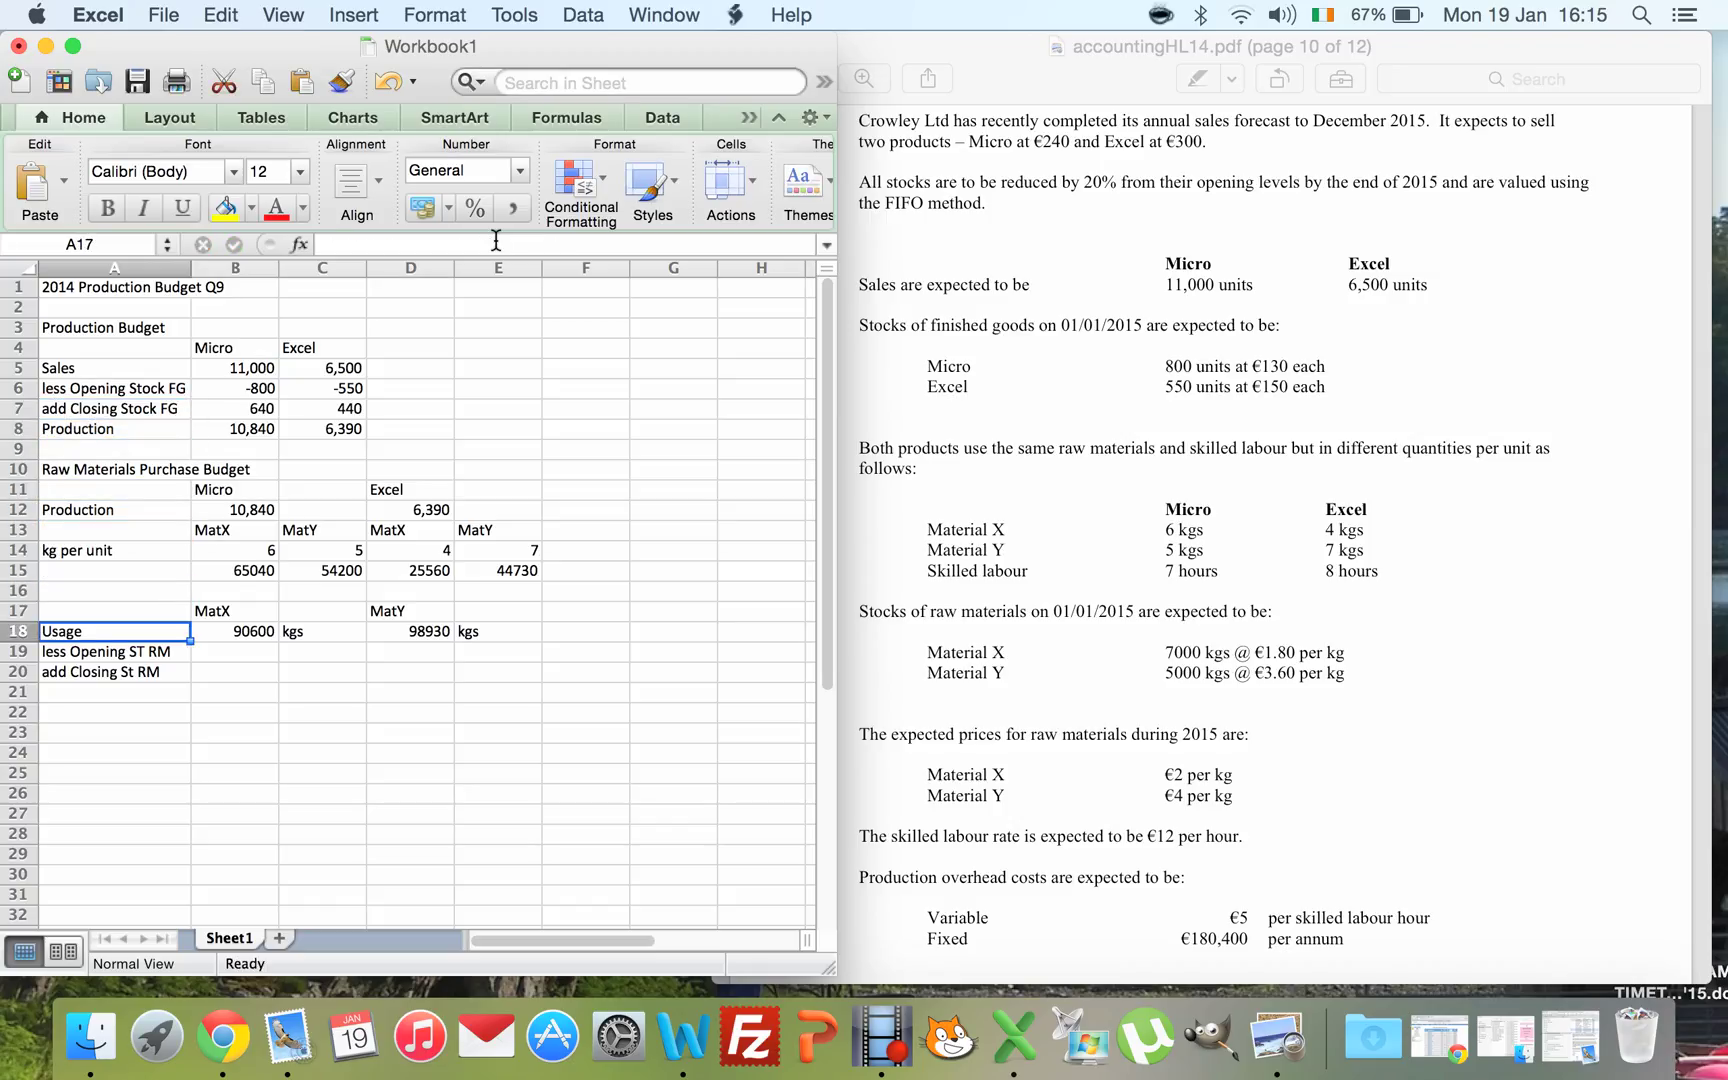
key("Right")
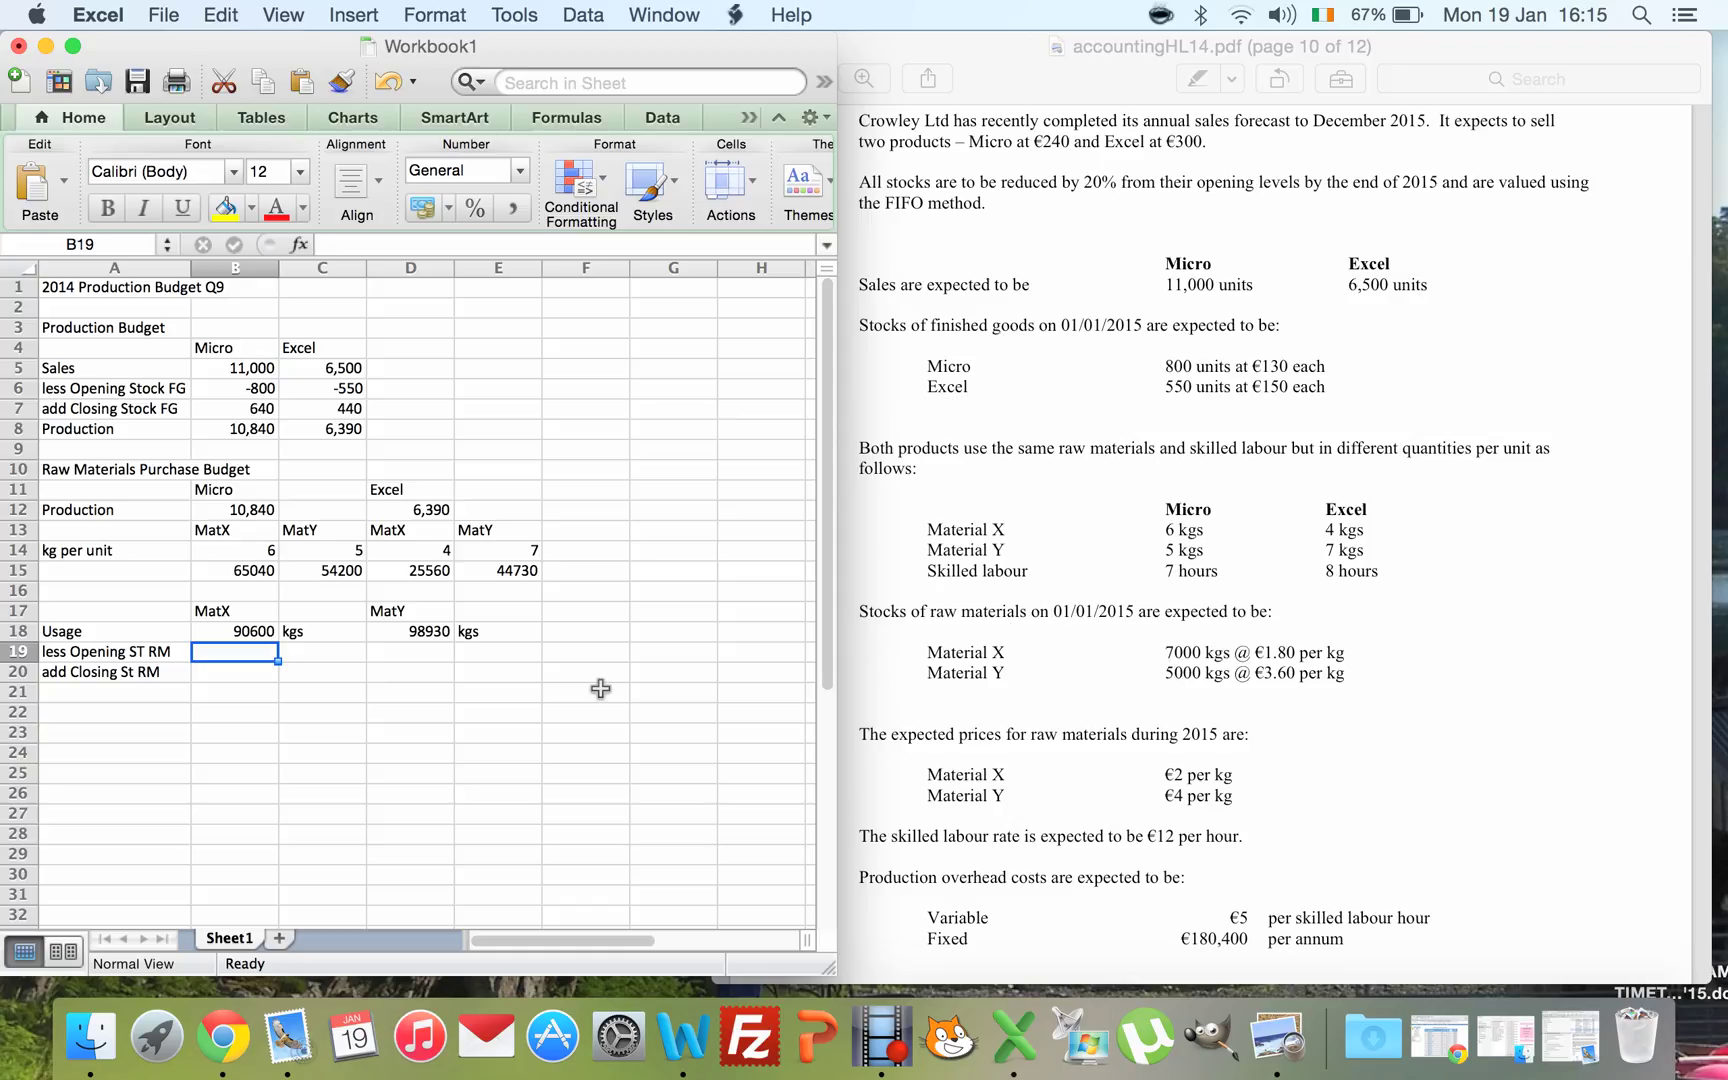
type("-")
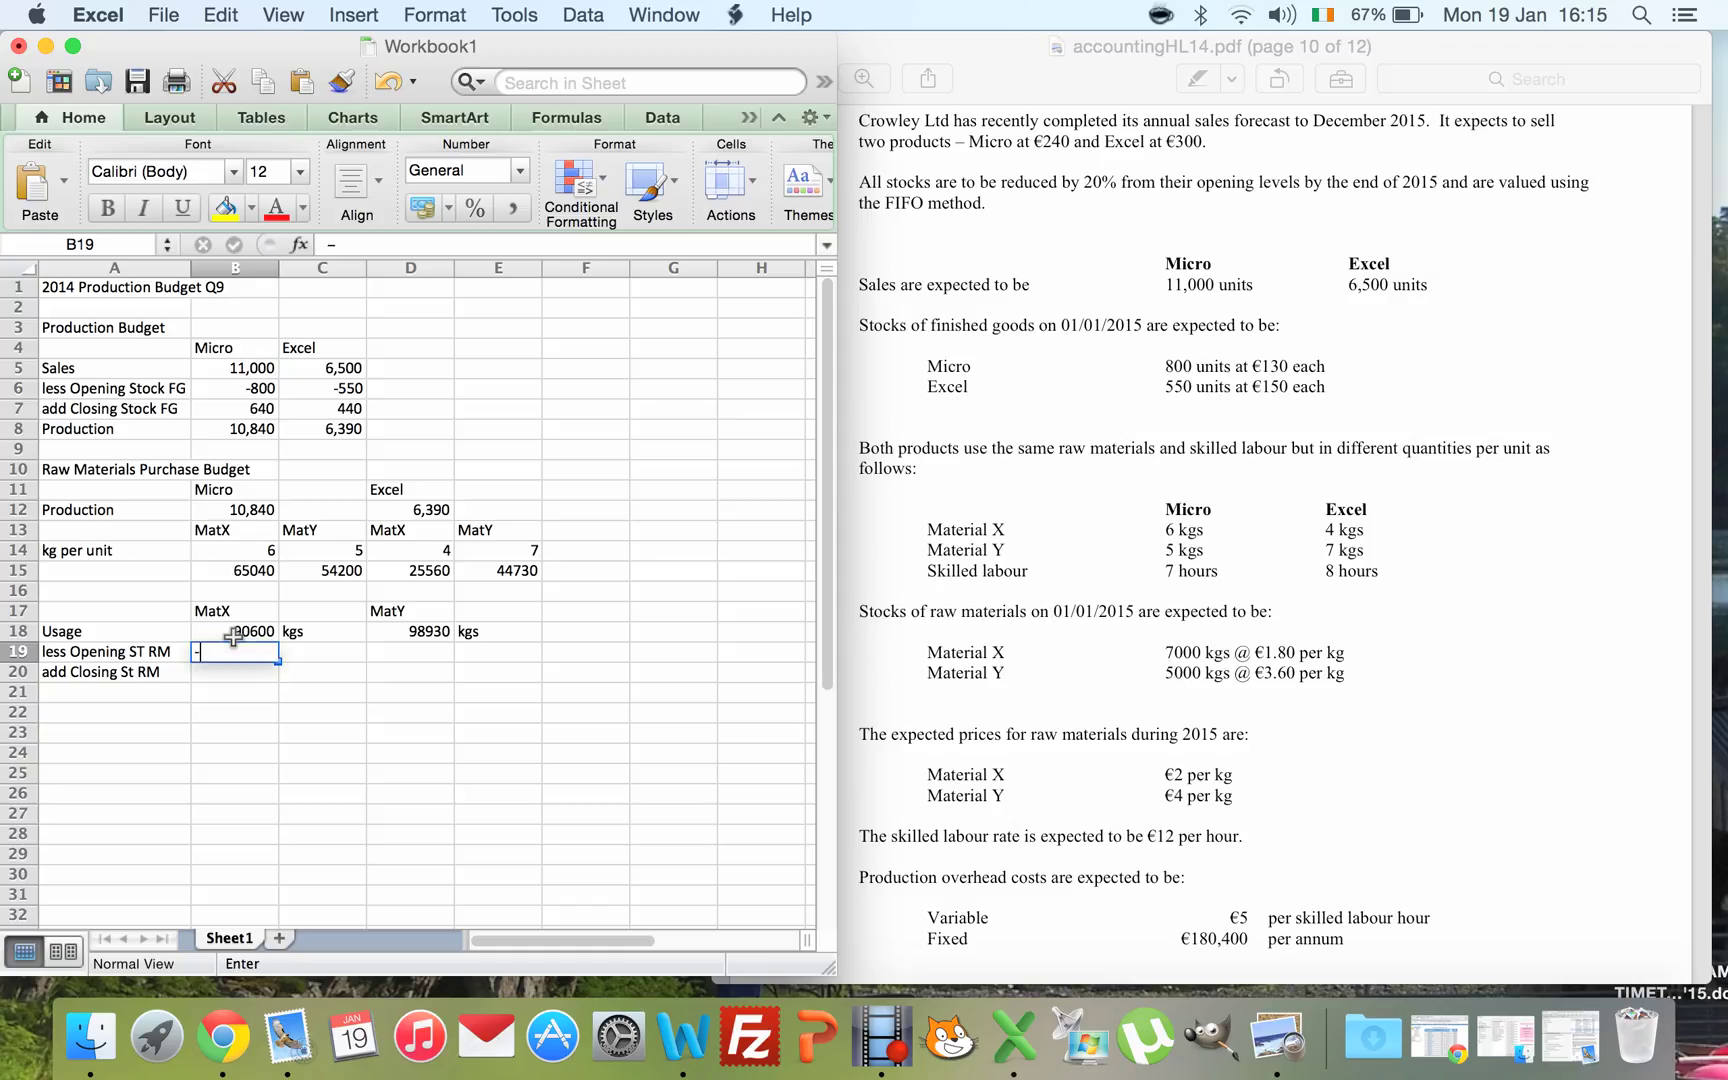
type("7000")
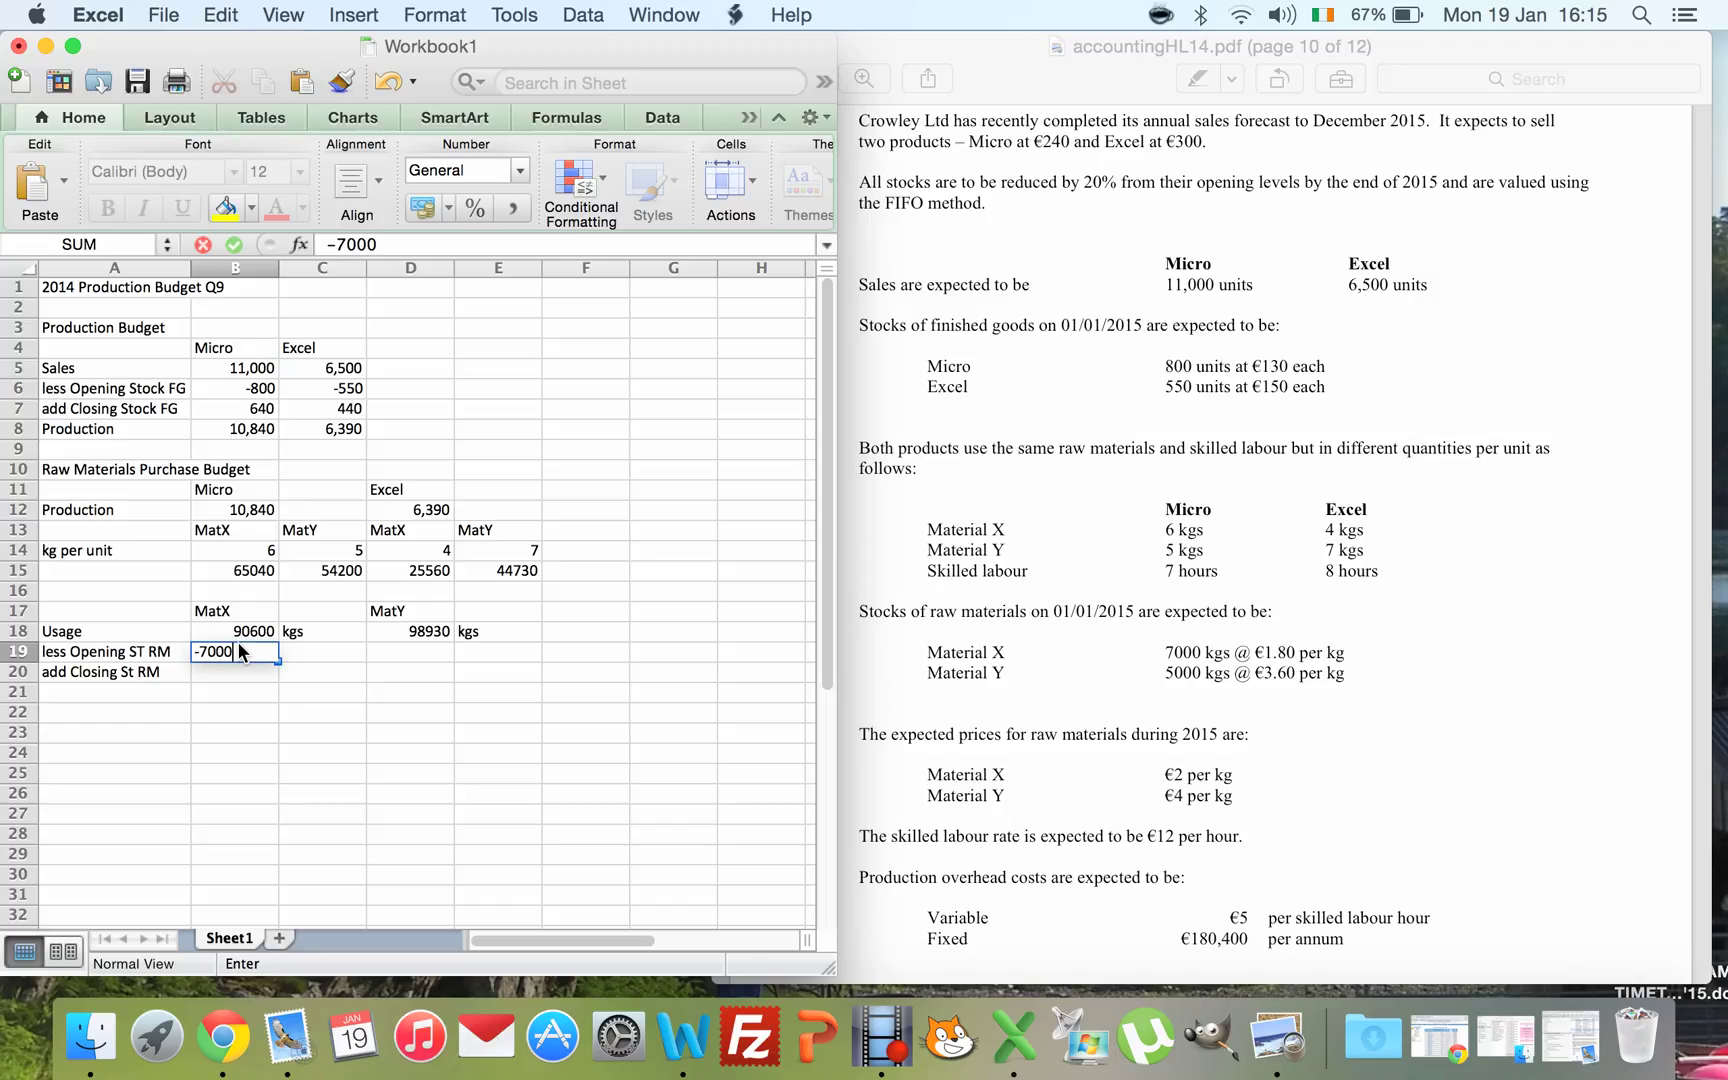
key("Tab")
key("Tab")
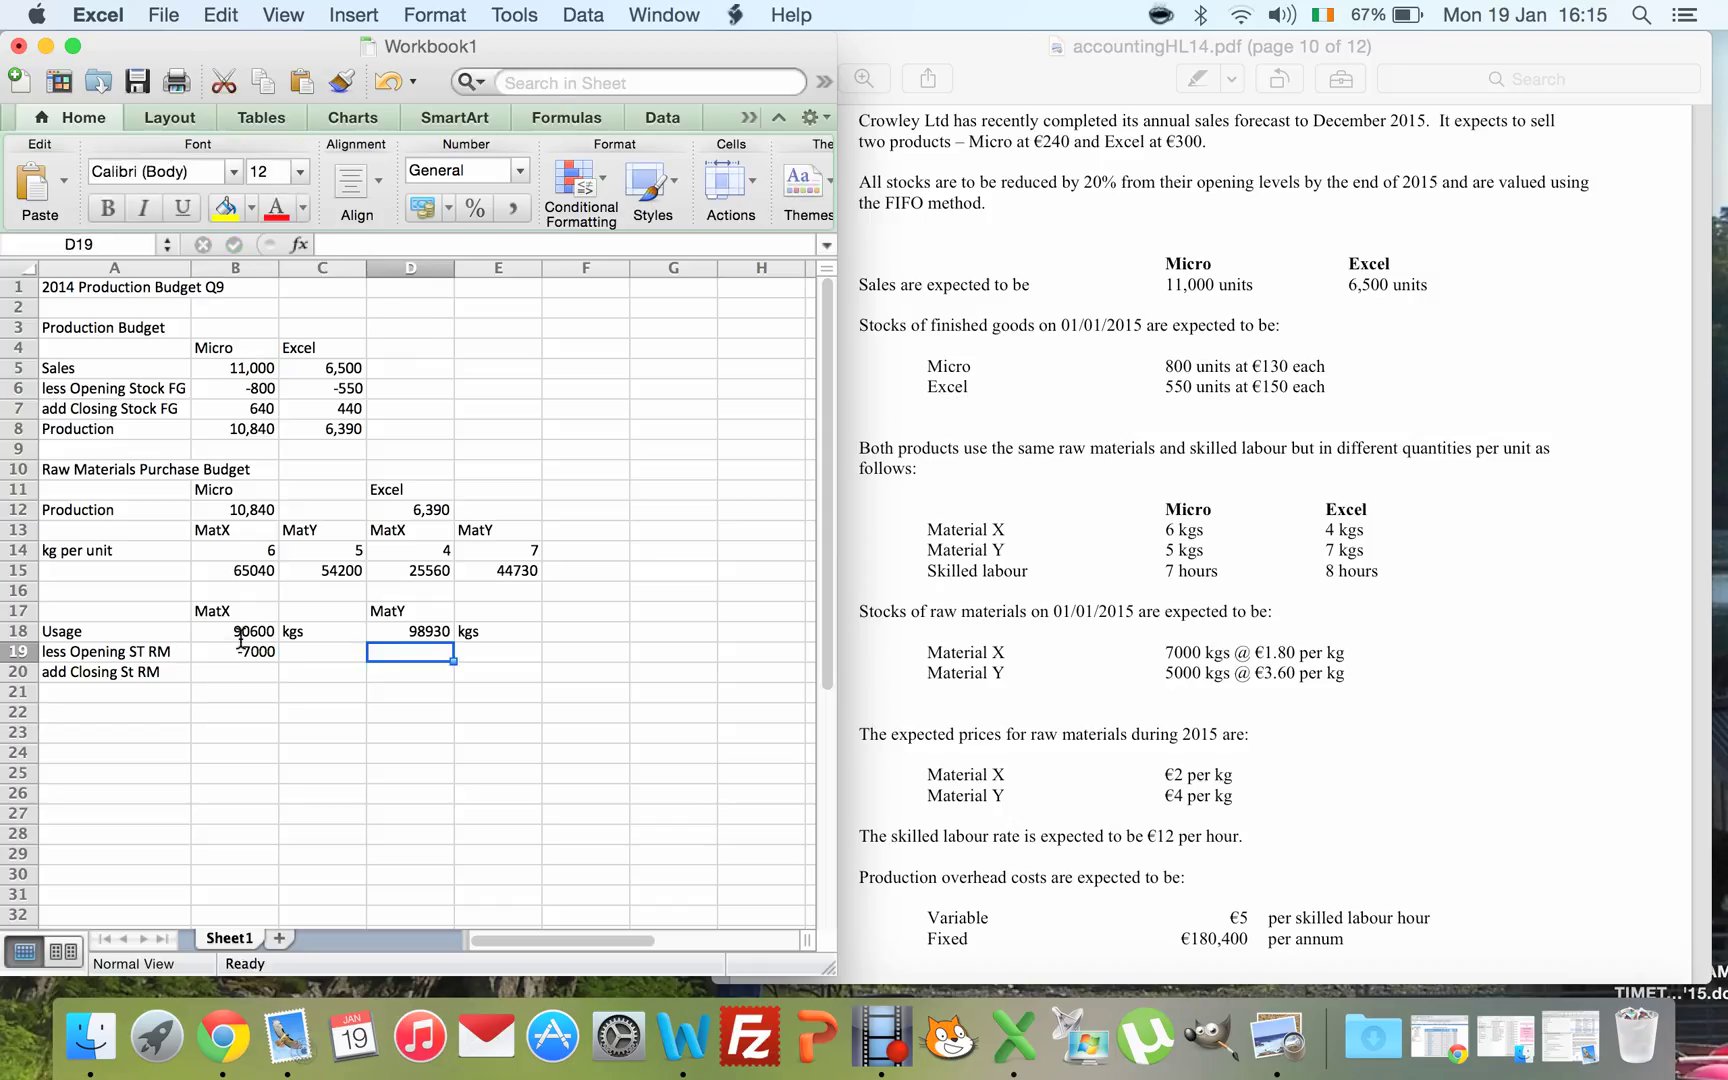
type("-5000")
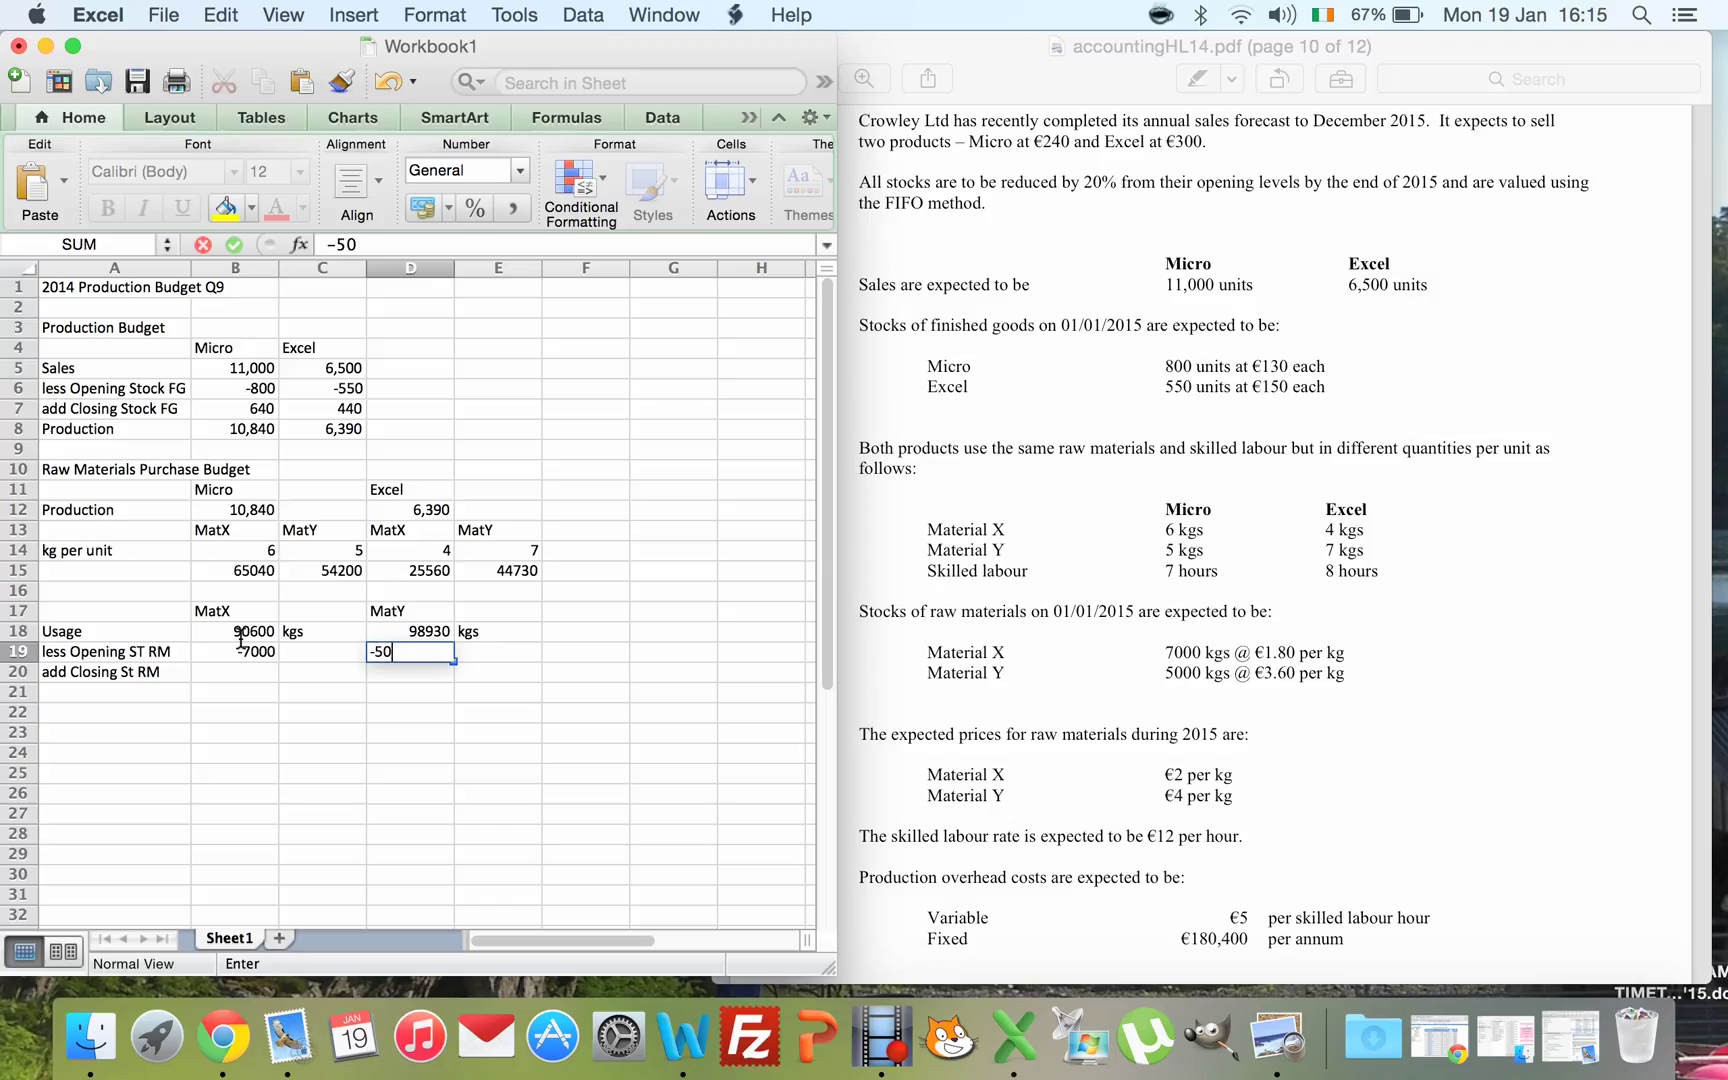
key("Return")
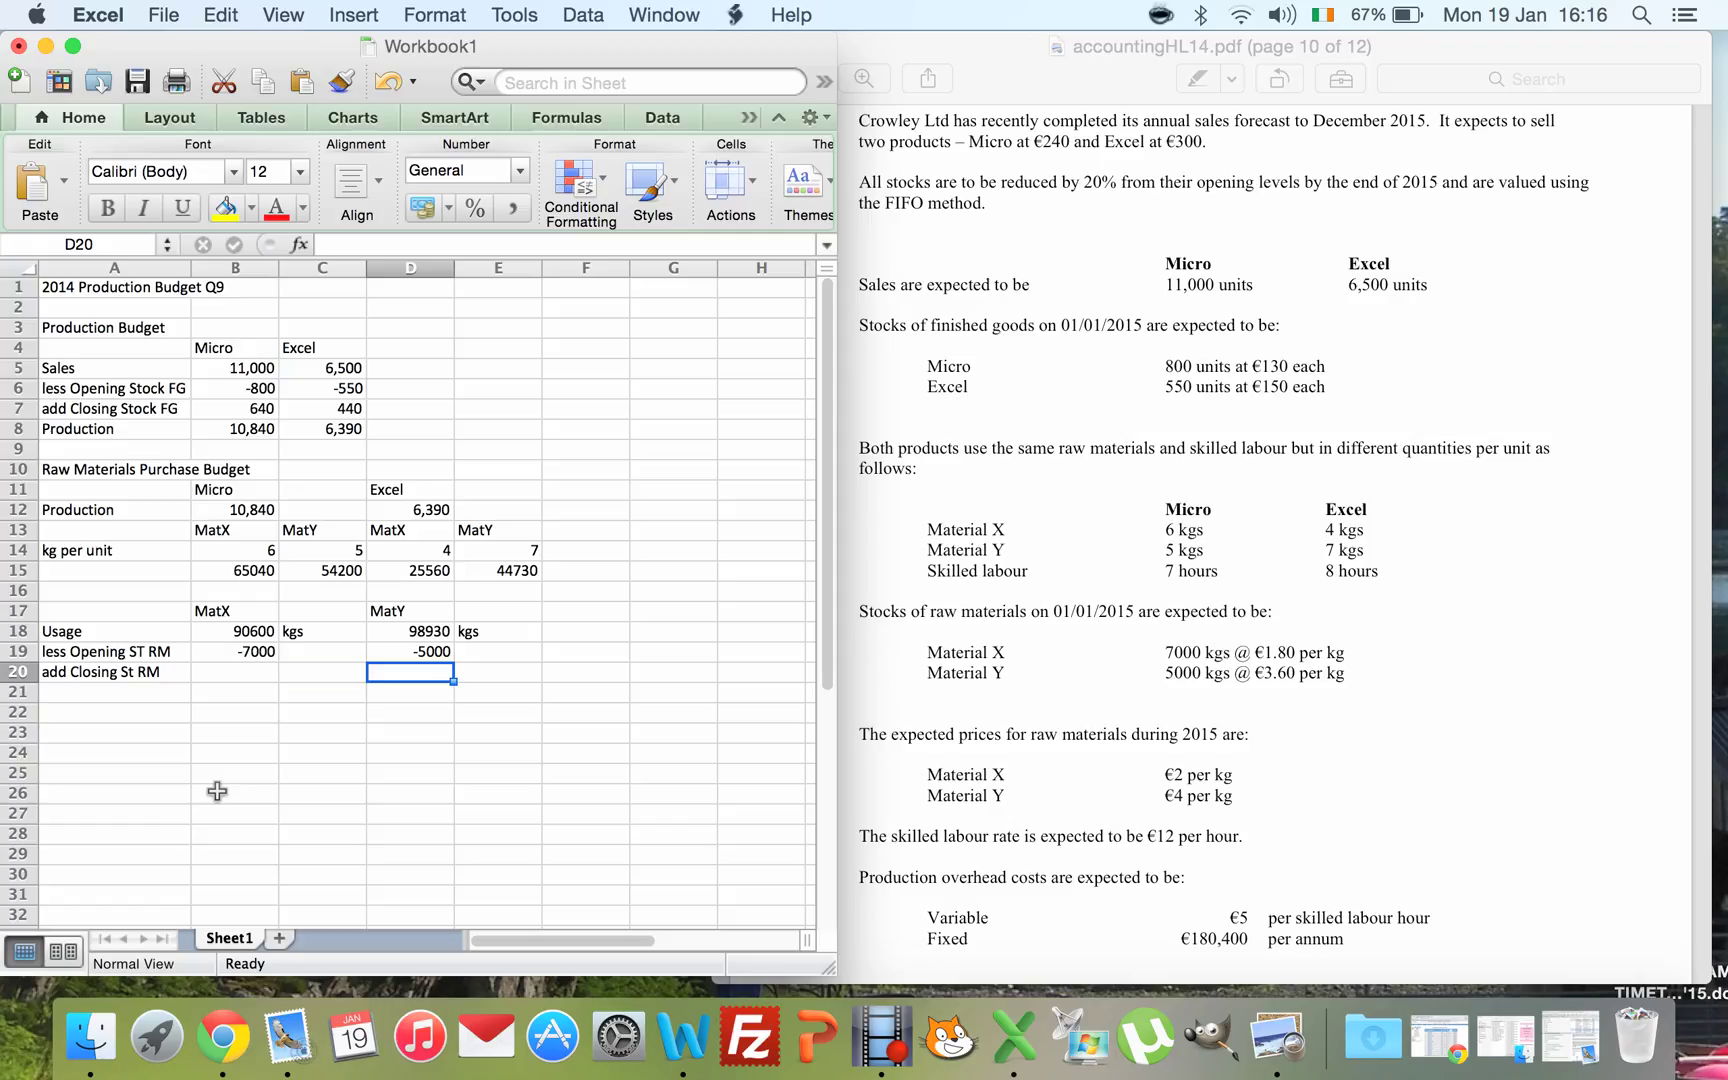
- Enter the raw material closing stocks, 5600 for MatX in B20 and 4000 for MatY in D20
key("Left")
key("Left")
key("shift+Left")
key("shift+Right")
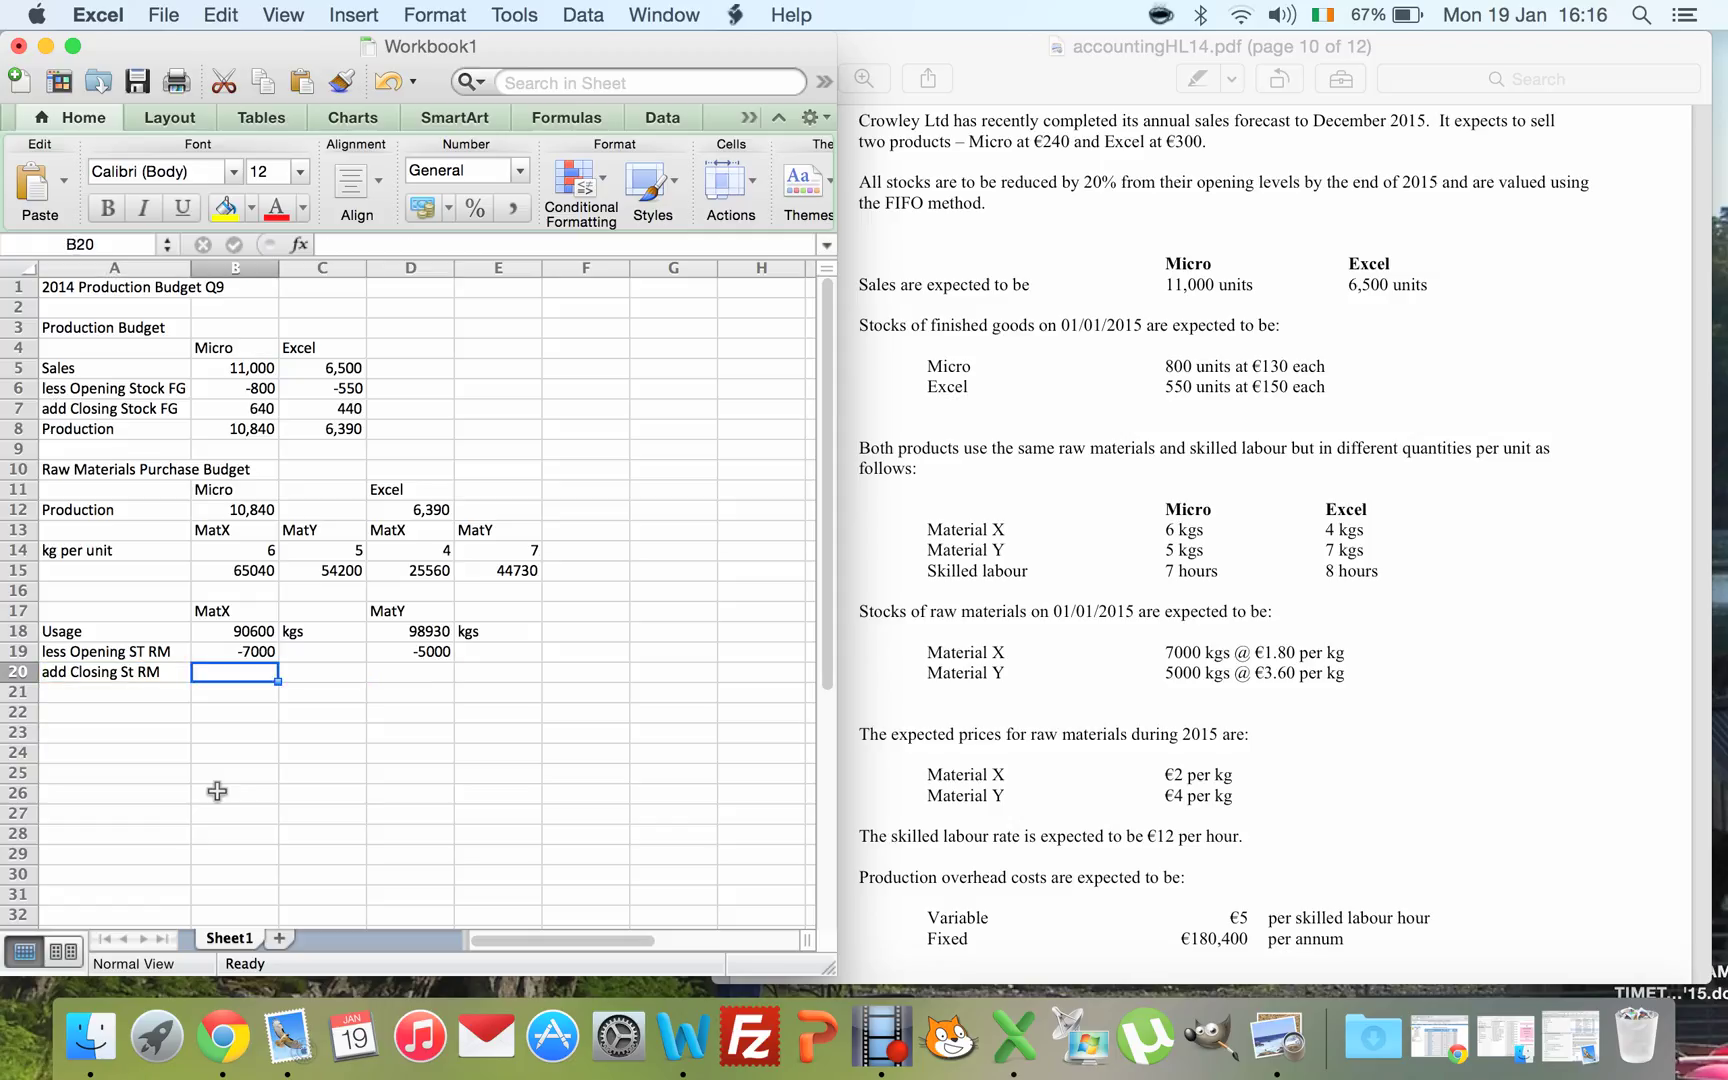
type("5600")
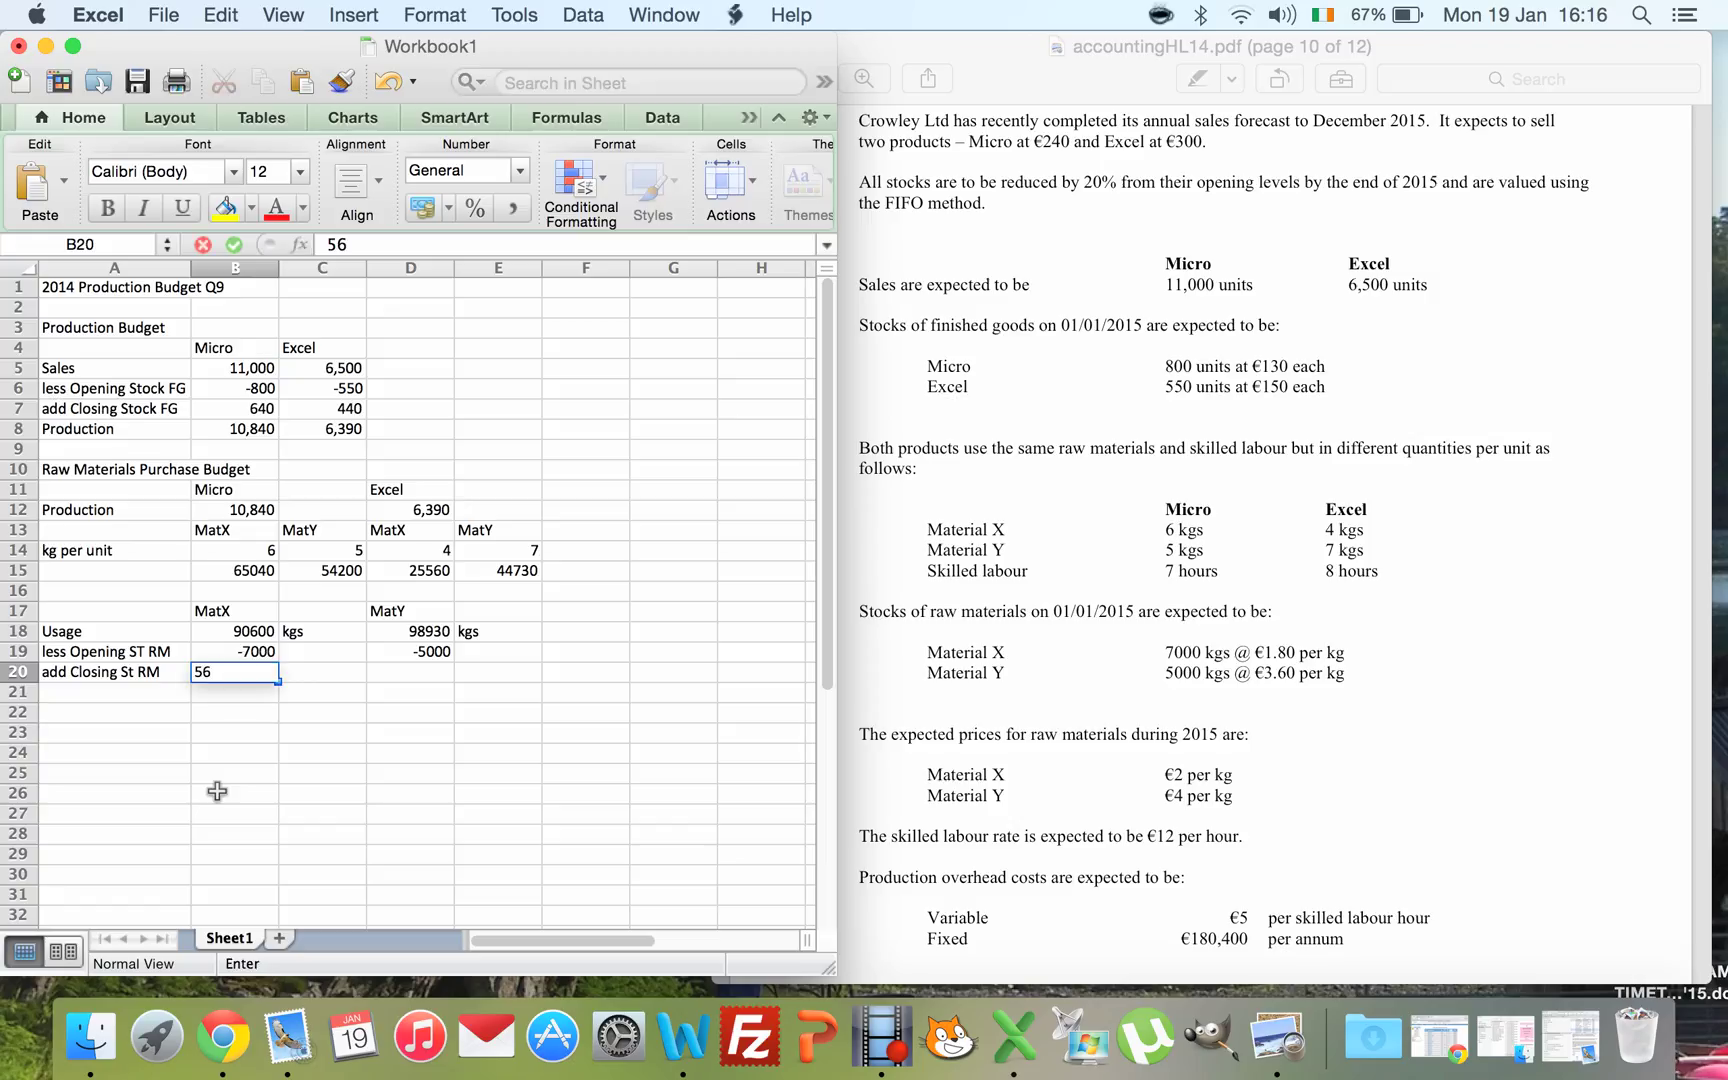
key("Right")
key("Right")
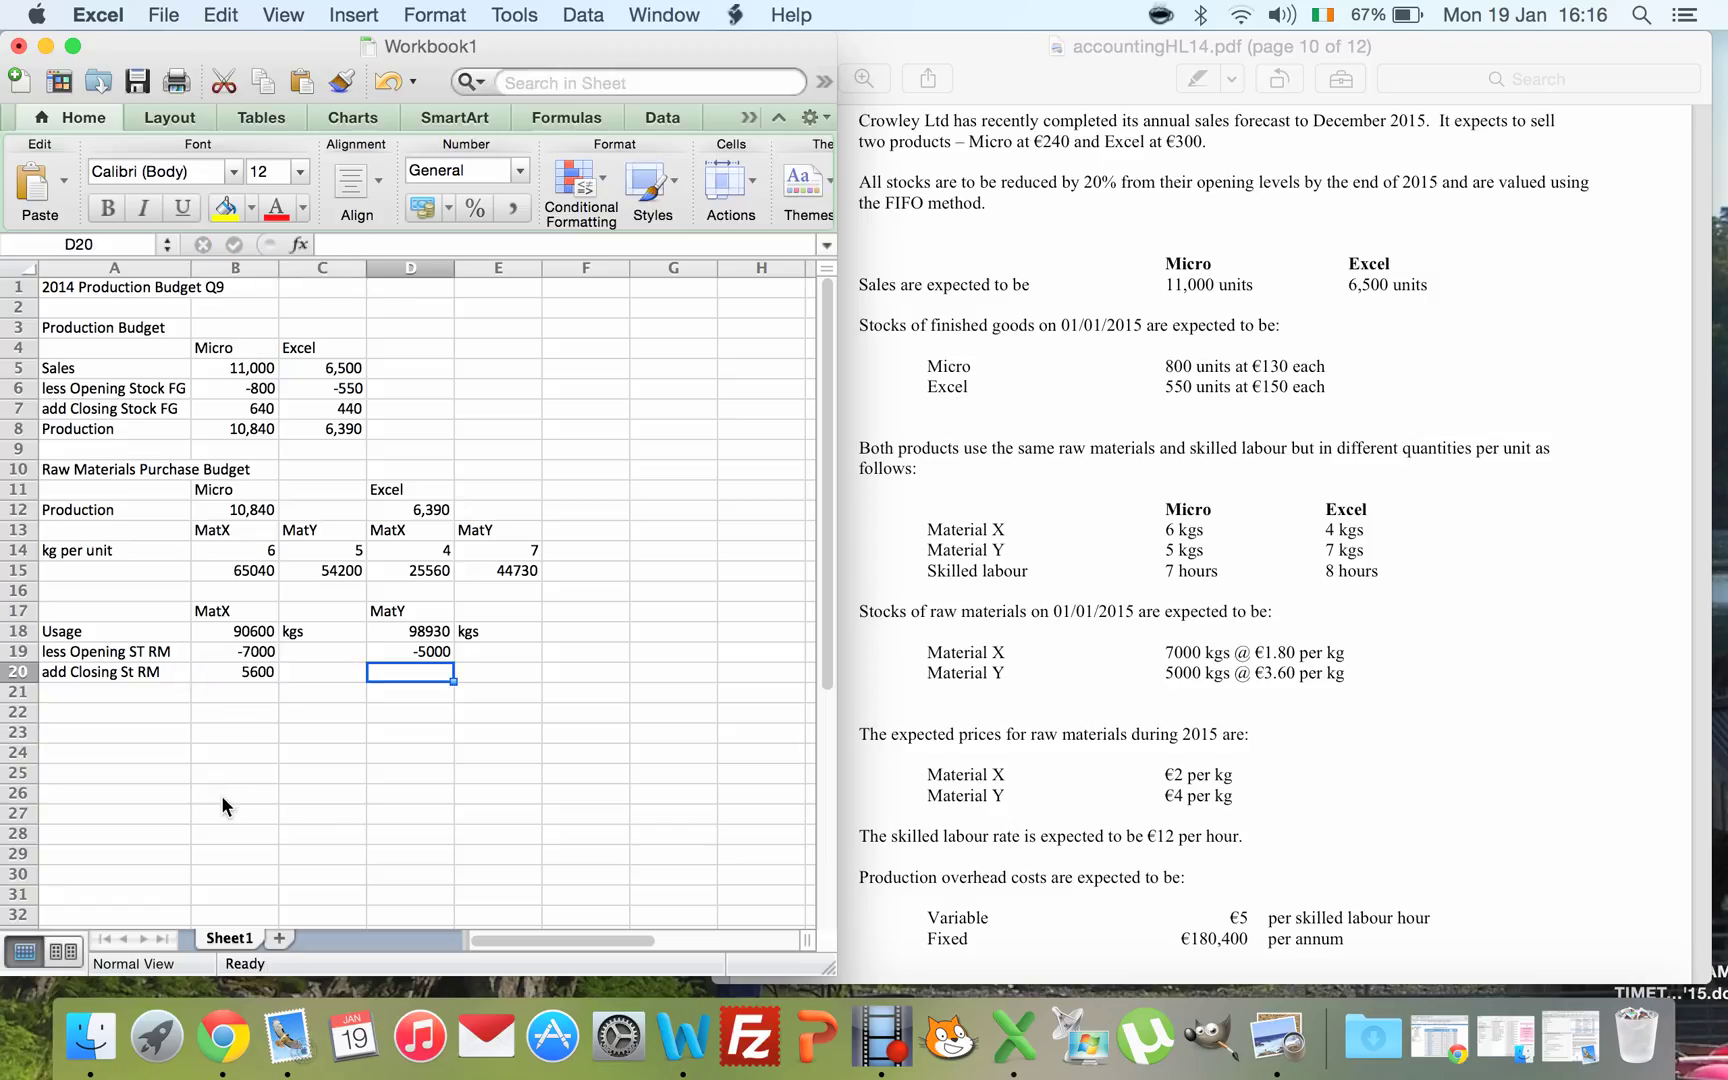
type("4000")
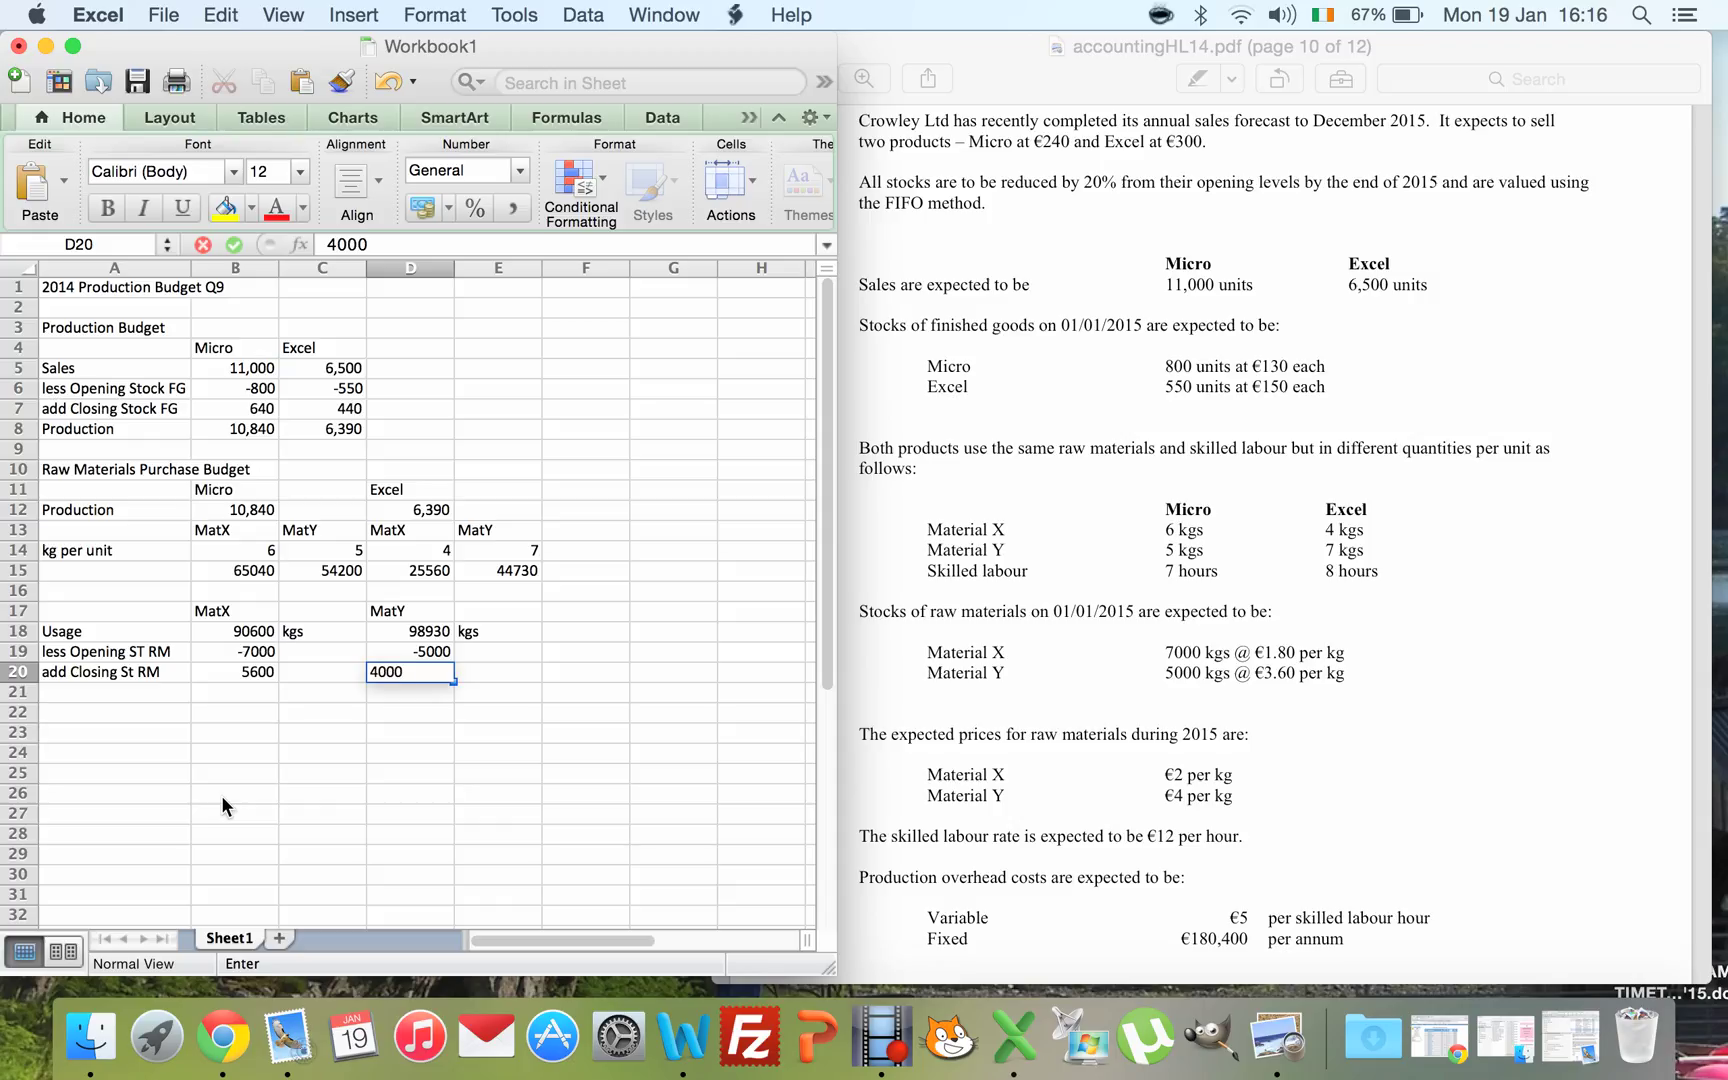
key("Return")
- Label cell A21 as Purchase below the closing stock row
key("Left")
key("Left")
key("Left")
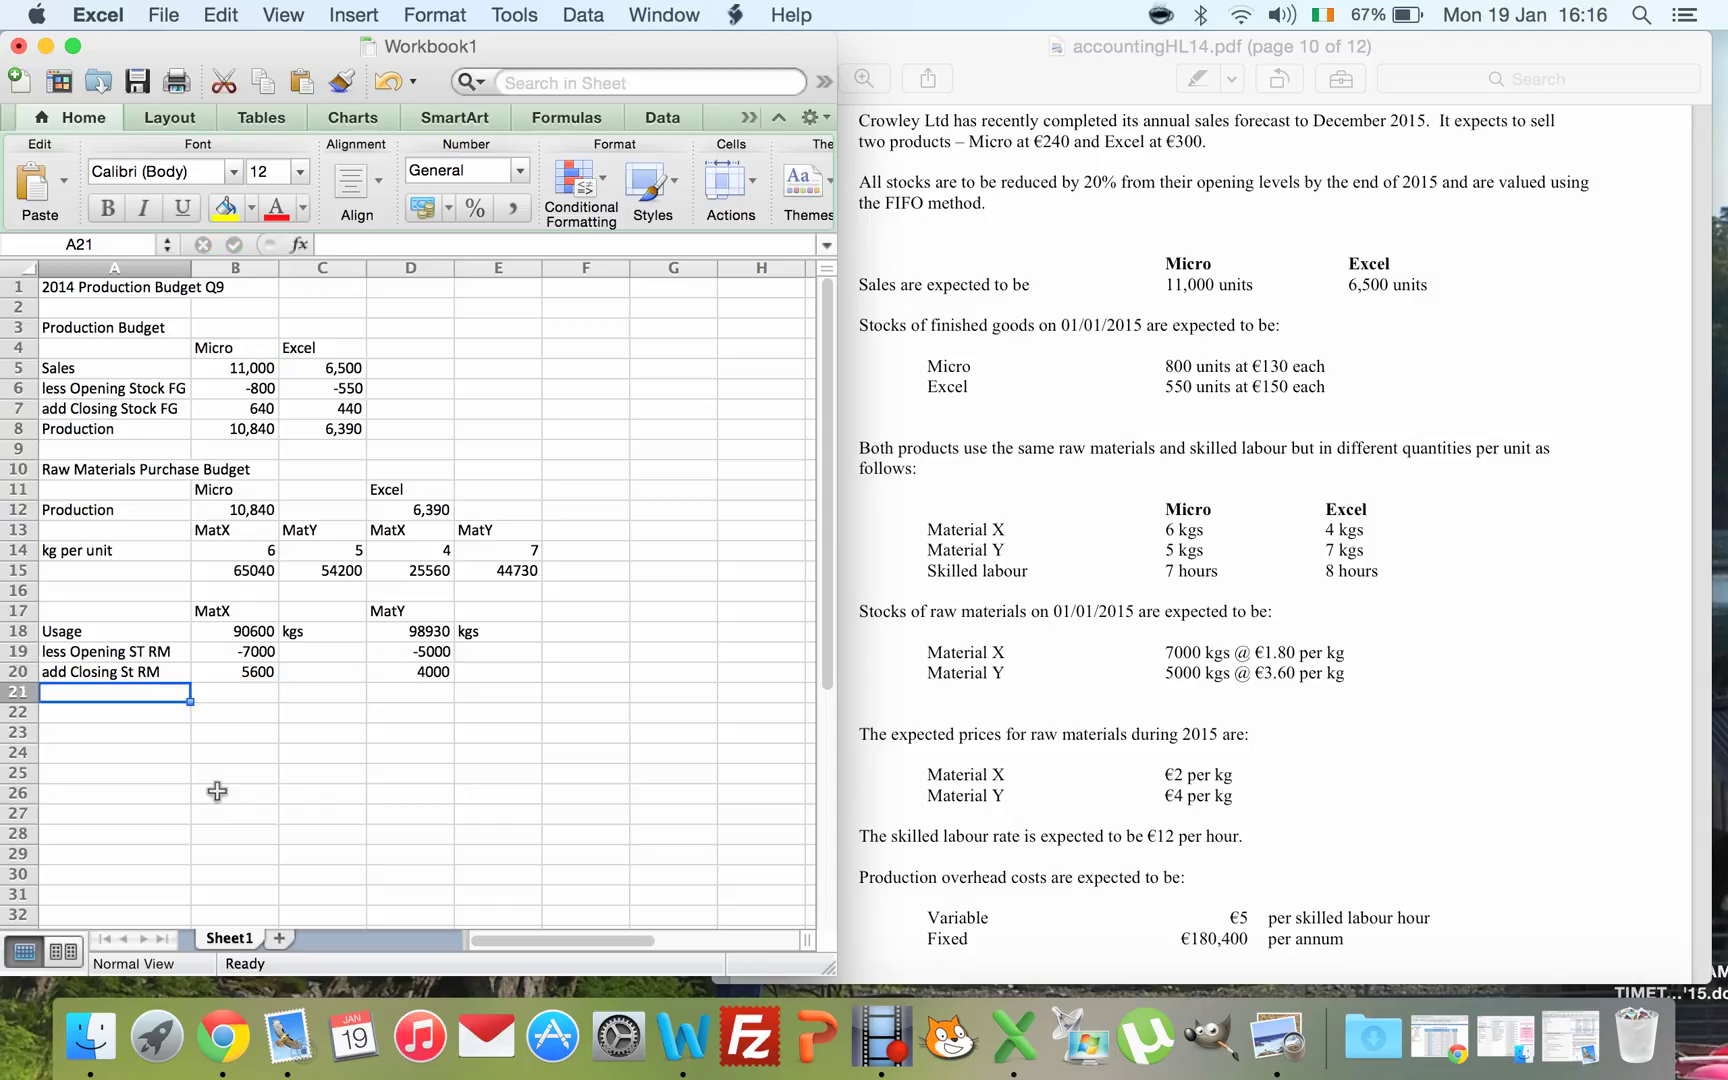
type("Purchase")
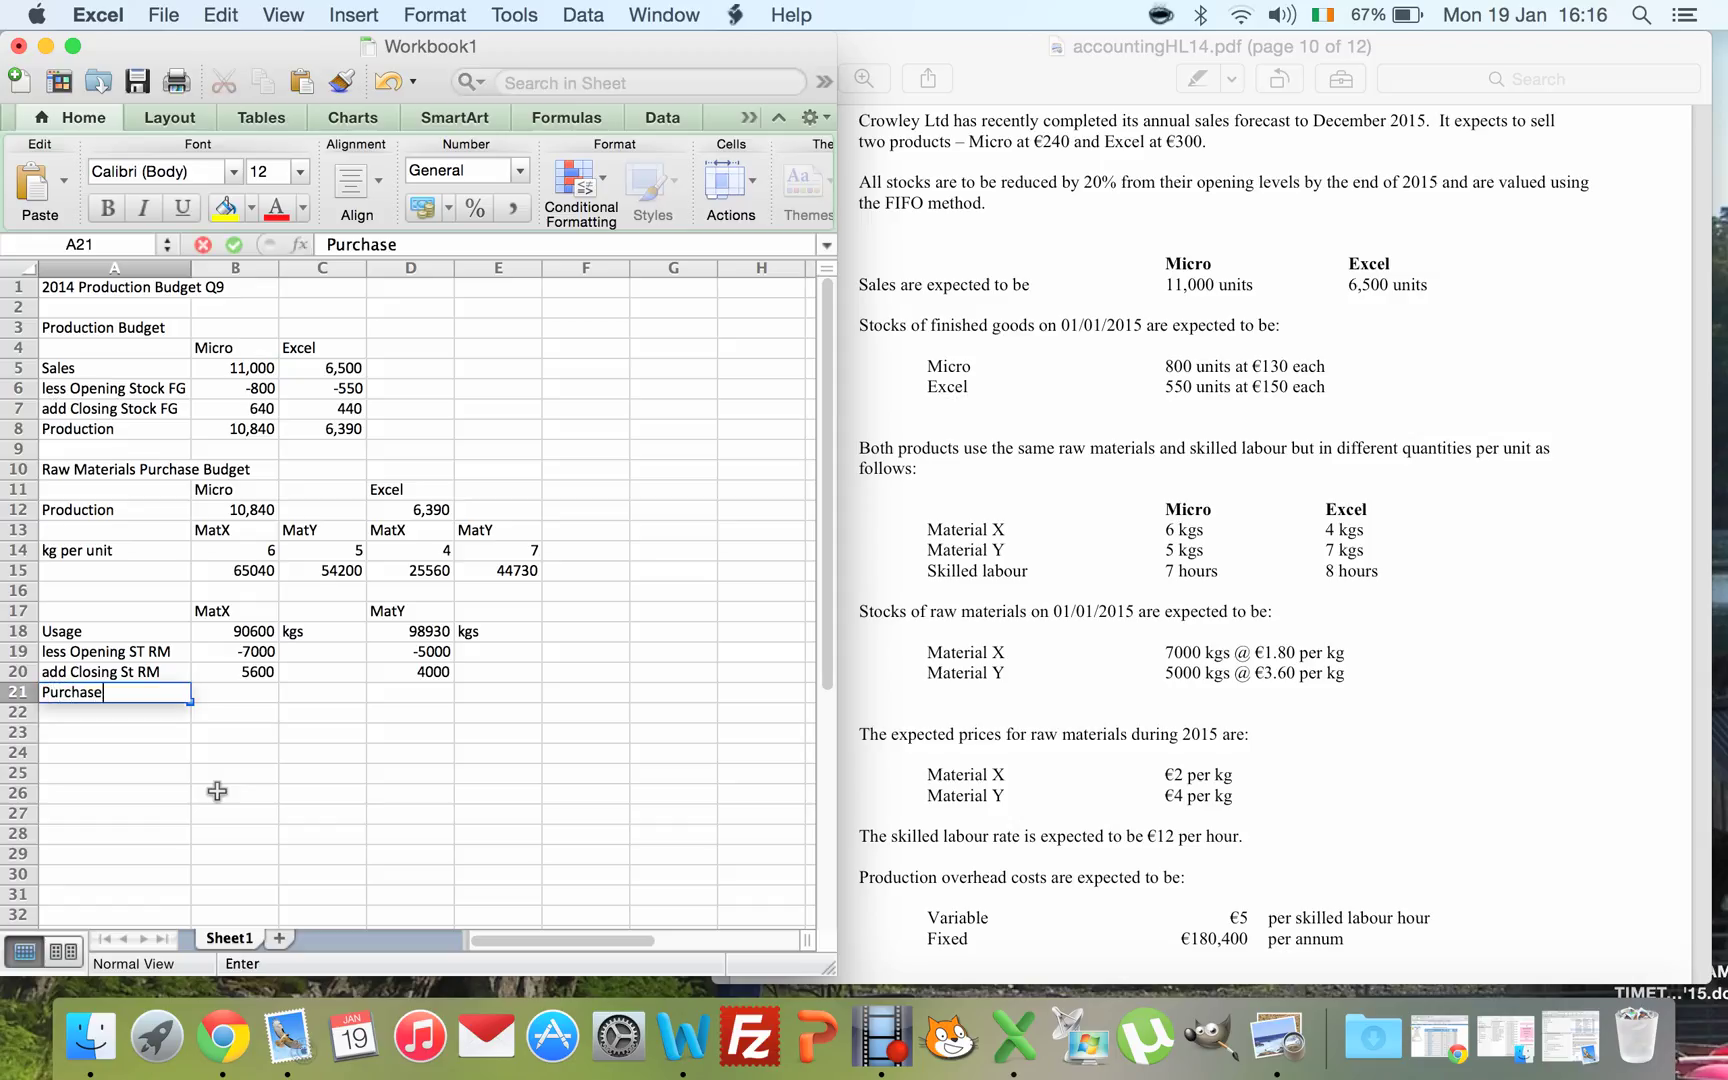
key("Tab")
- Calculate the MatX purchase quantity in B21 with a SUM of B18:B20
type("=sum")
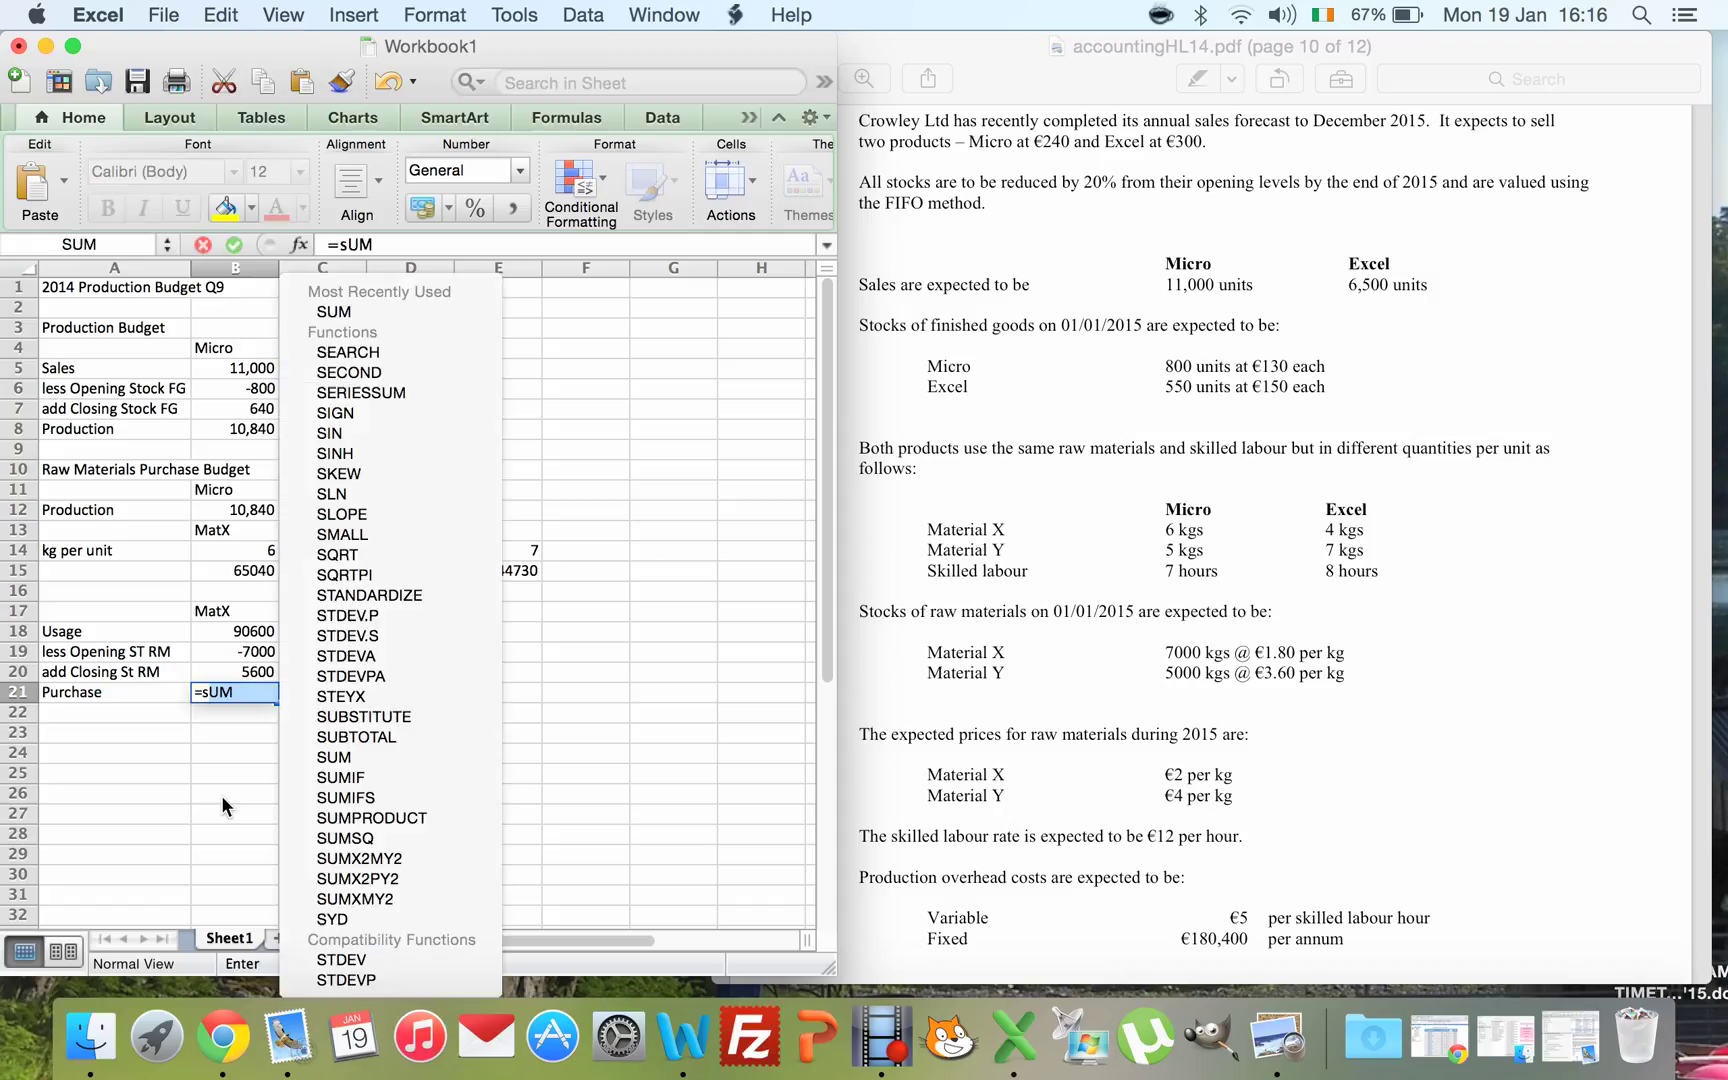
type("(")
key("Up")
key("Up")
key("Up")
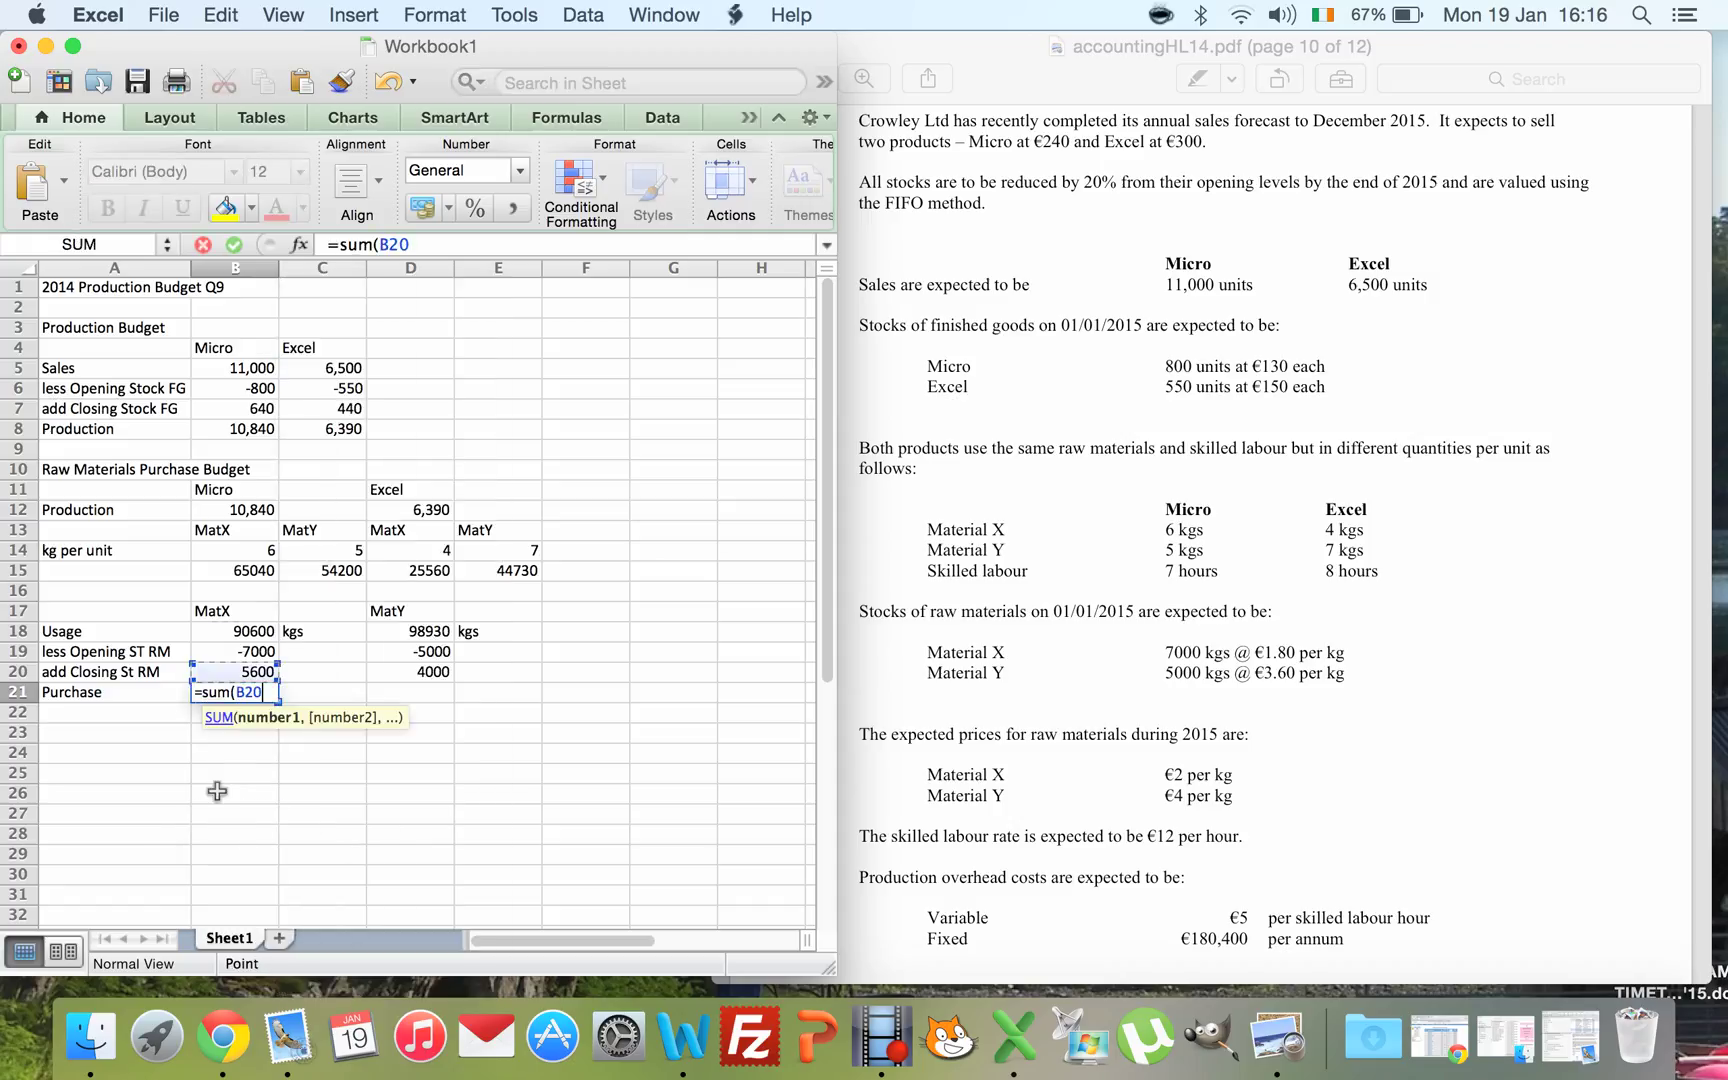
key("shift+Down")
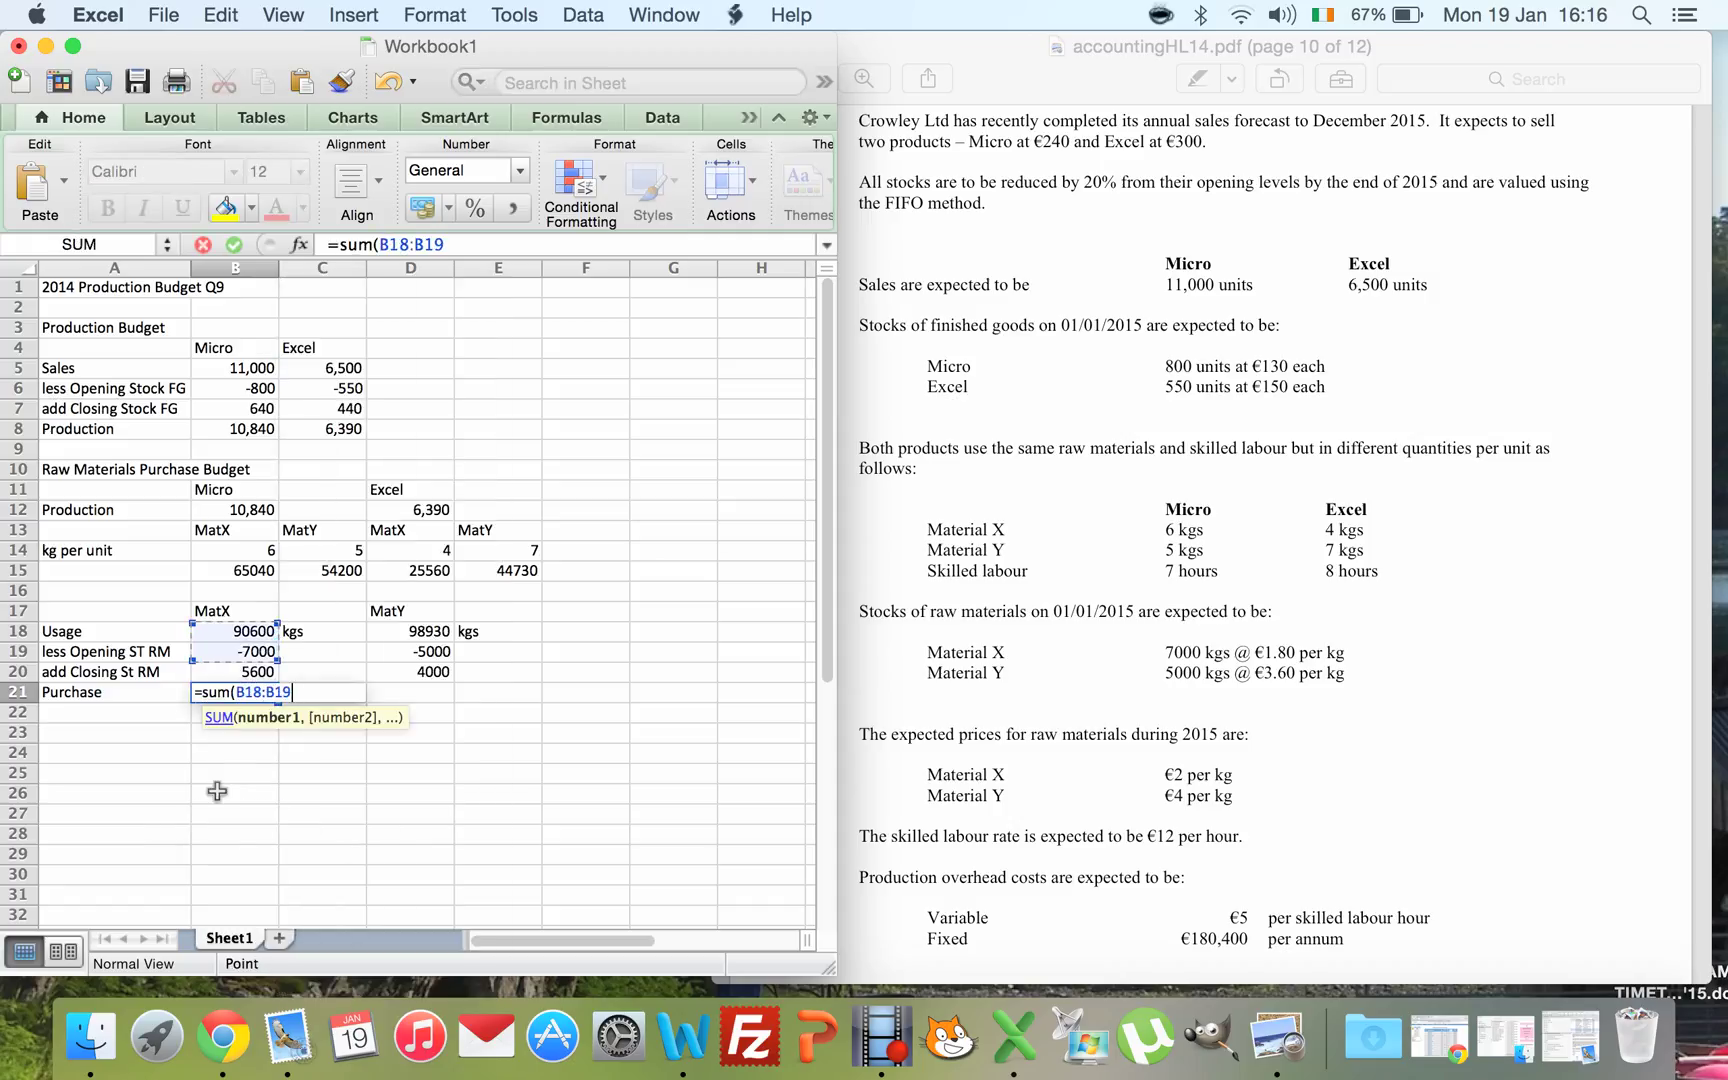
key("shift+Down")
key("Return")
- Label the MatX purchase quantity with the unit kgs in C21
key("Right")
key("Right")
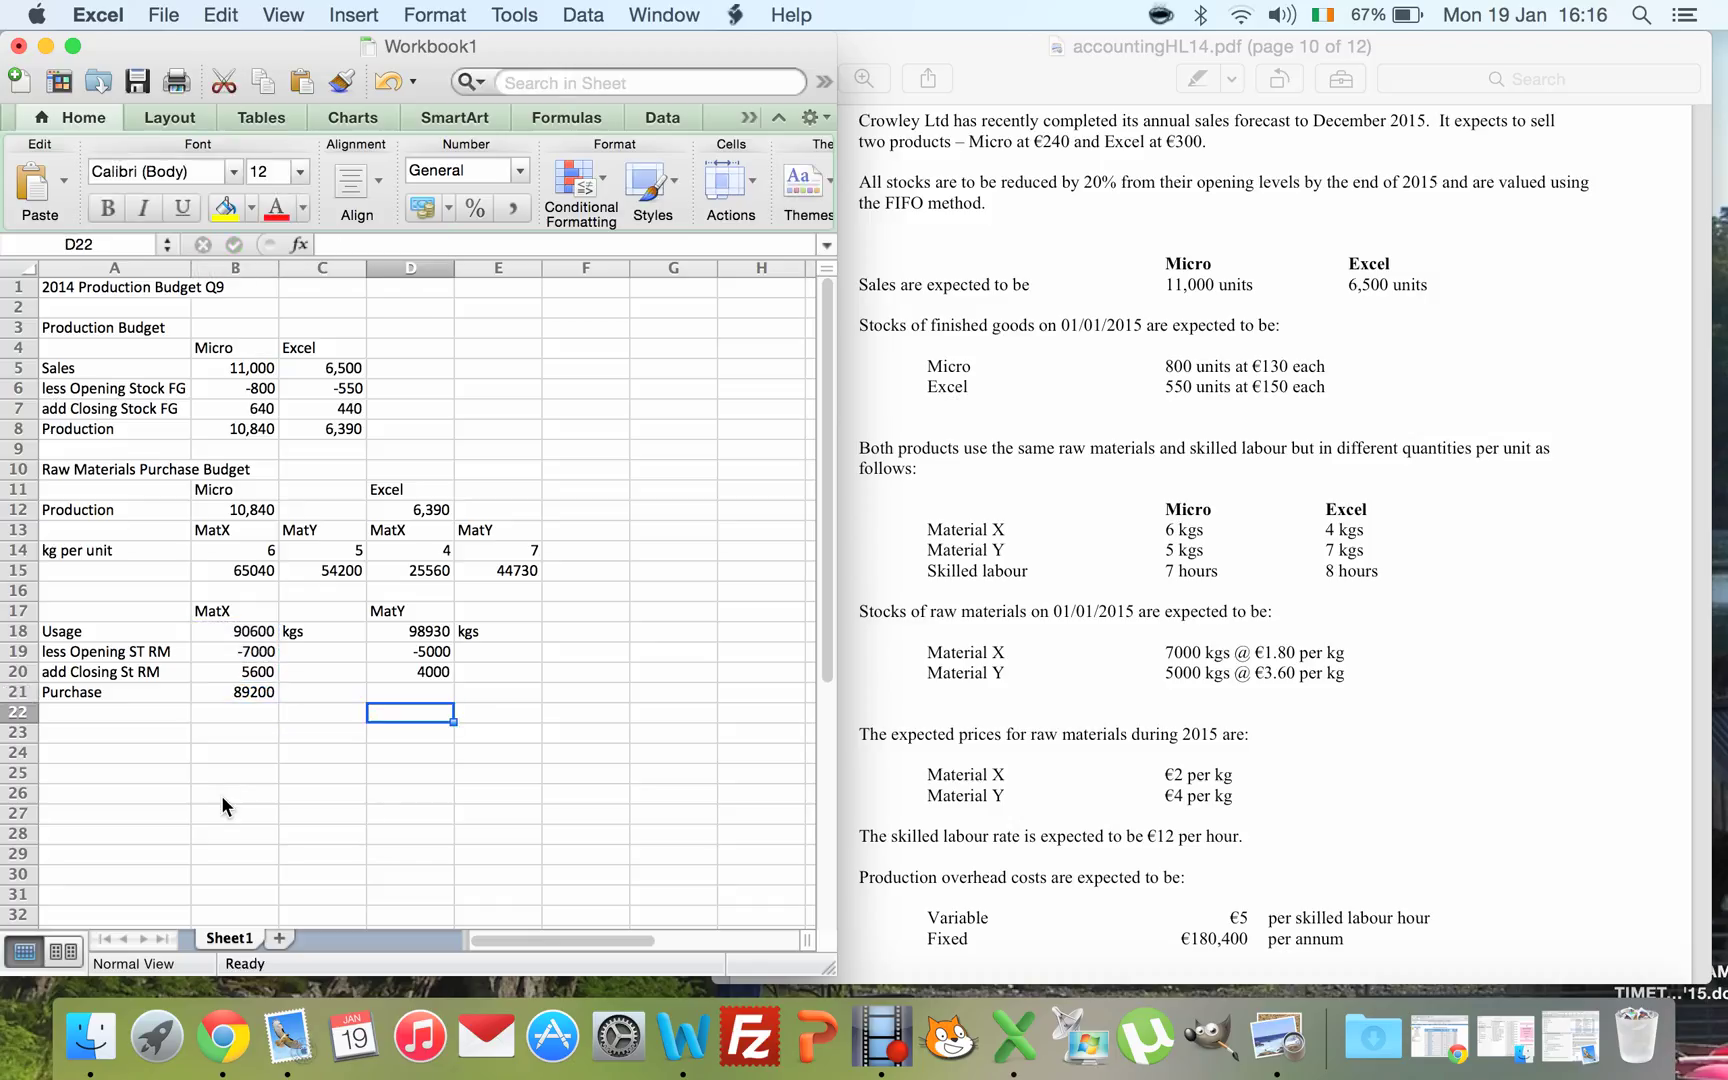
key("Up")
key("Left")
type("kgs")
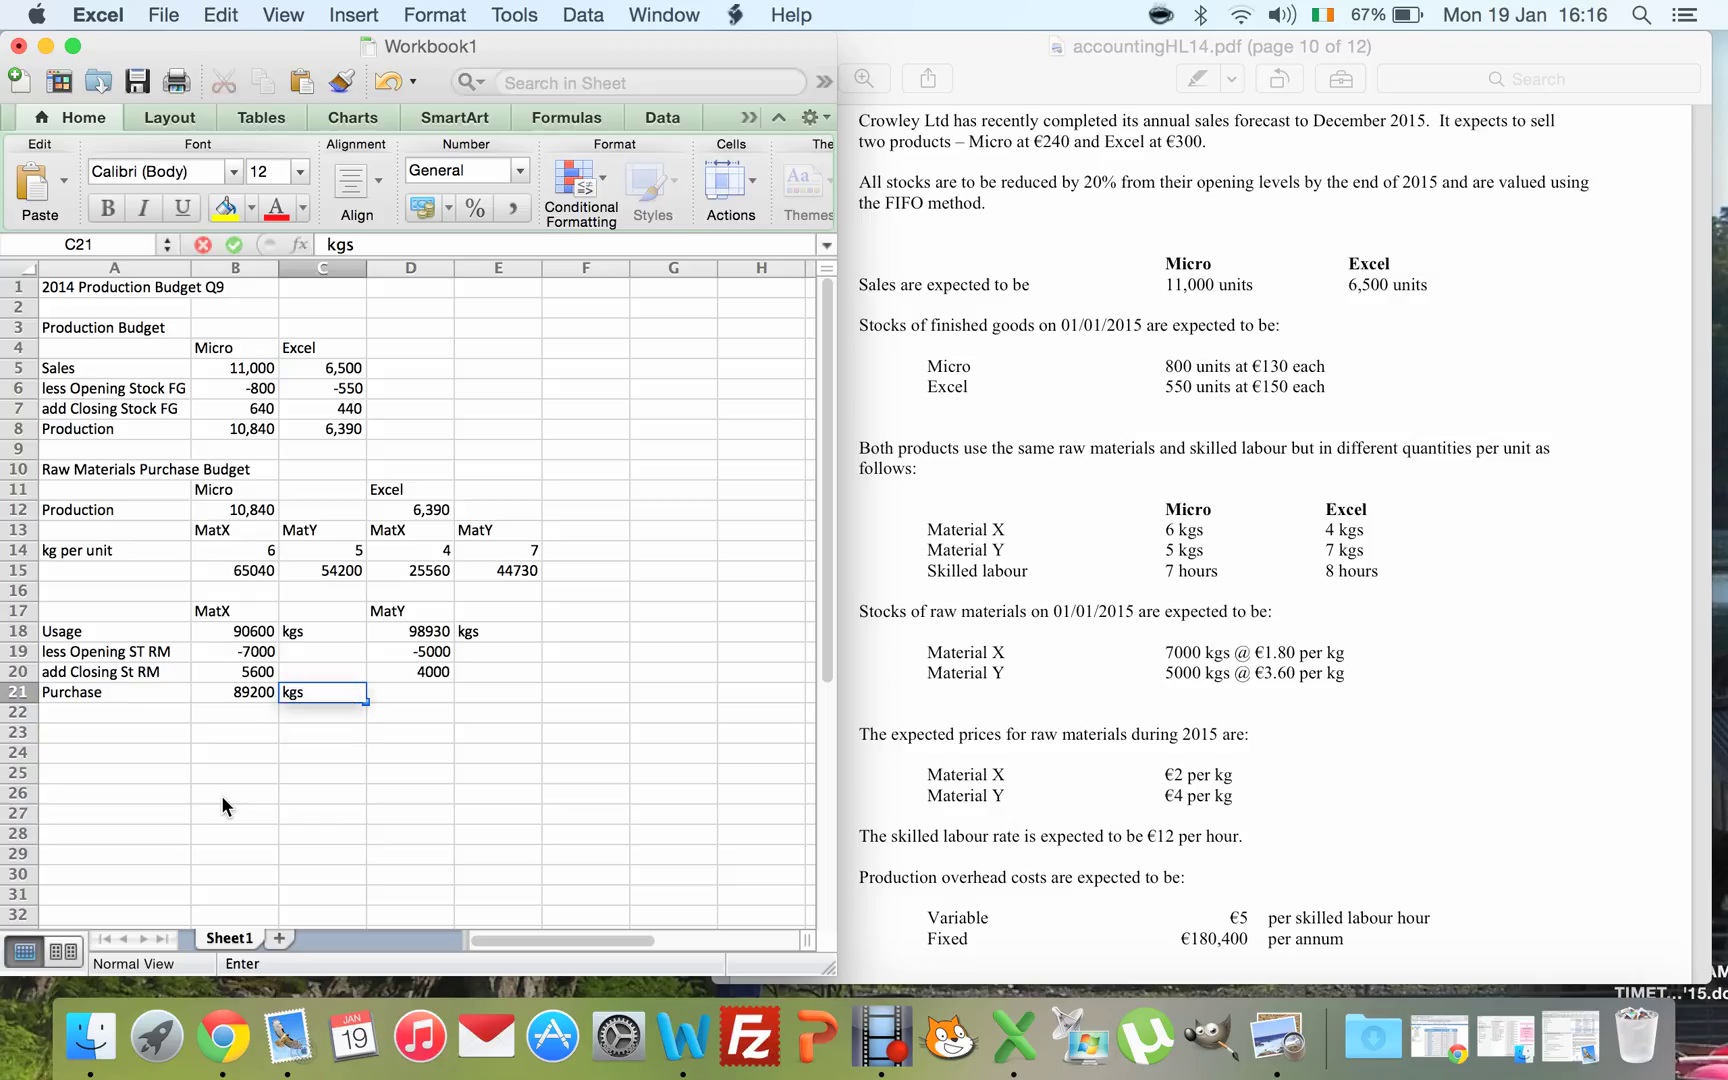
key("Right")
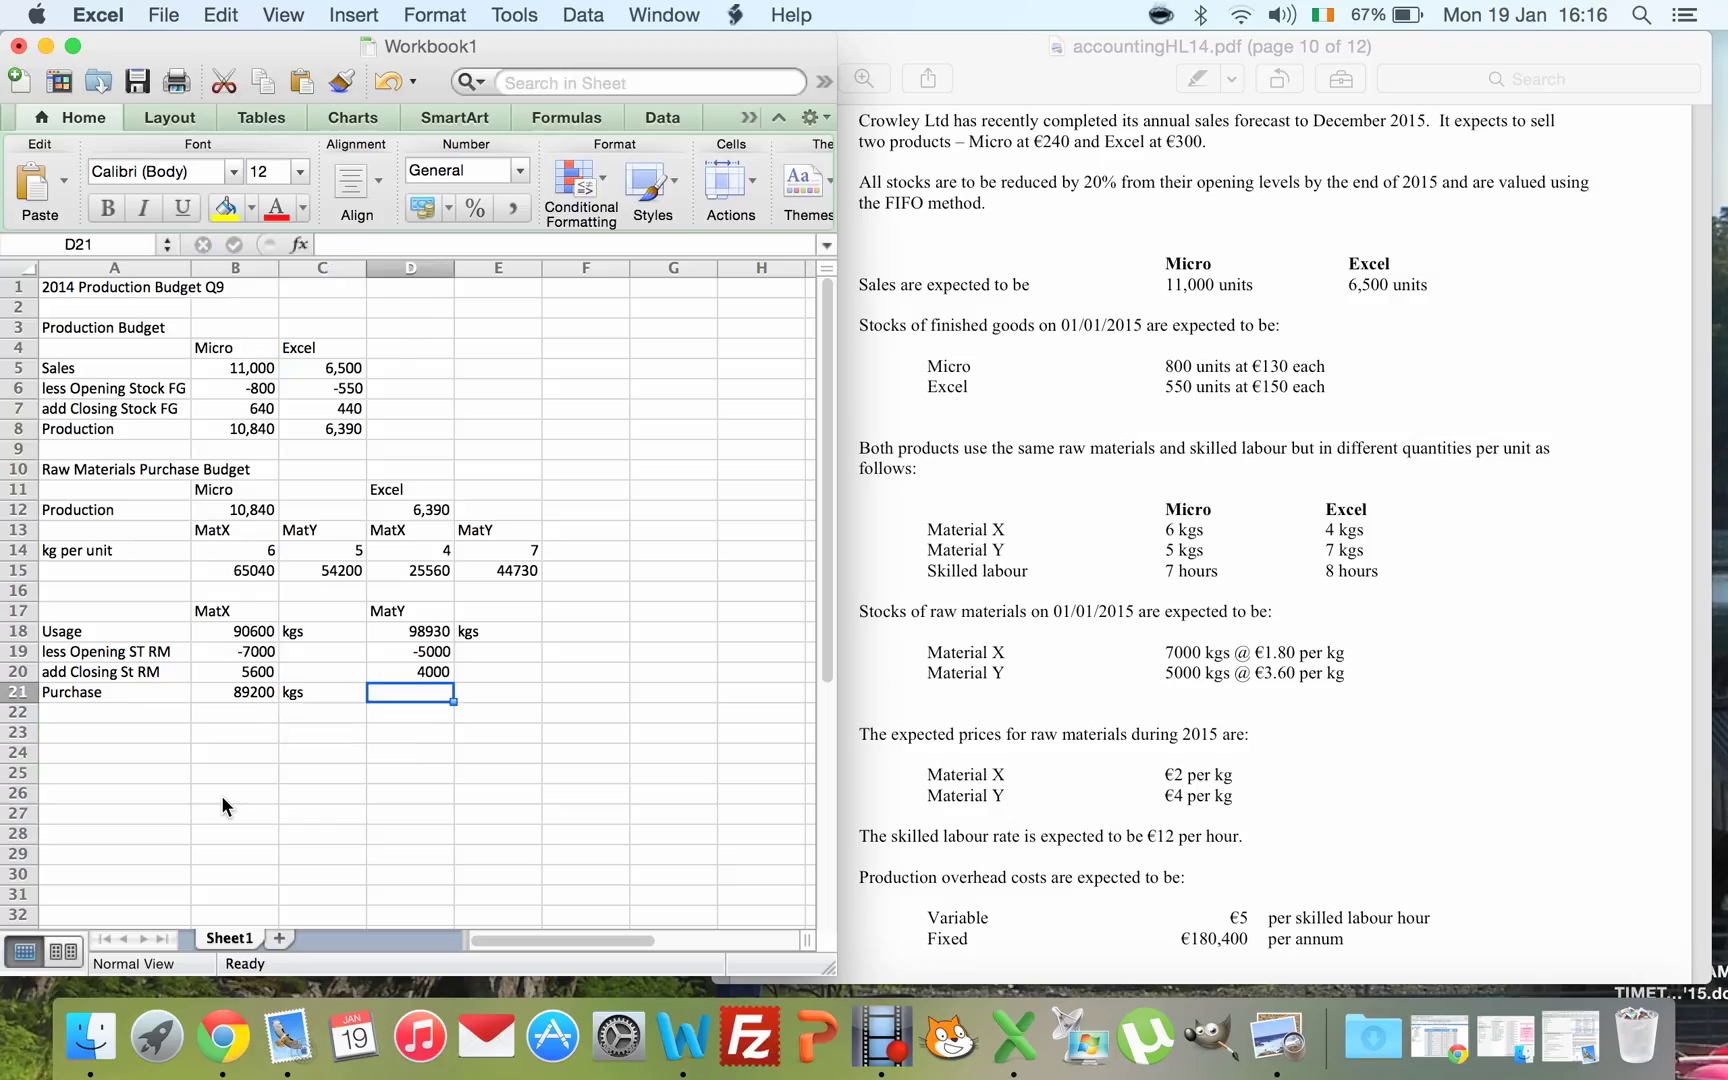
- Calculate the MatY purchase quantity in D21 with a SUM of D18:D20 and label it kgs in E21
type("=sum")
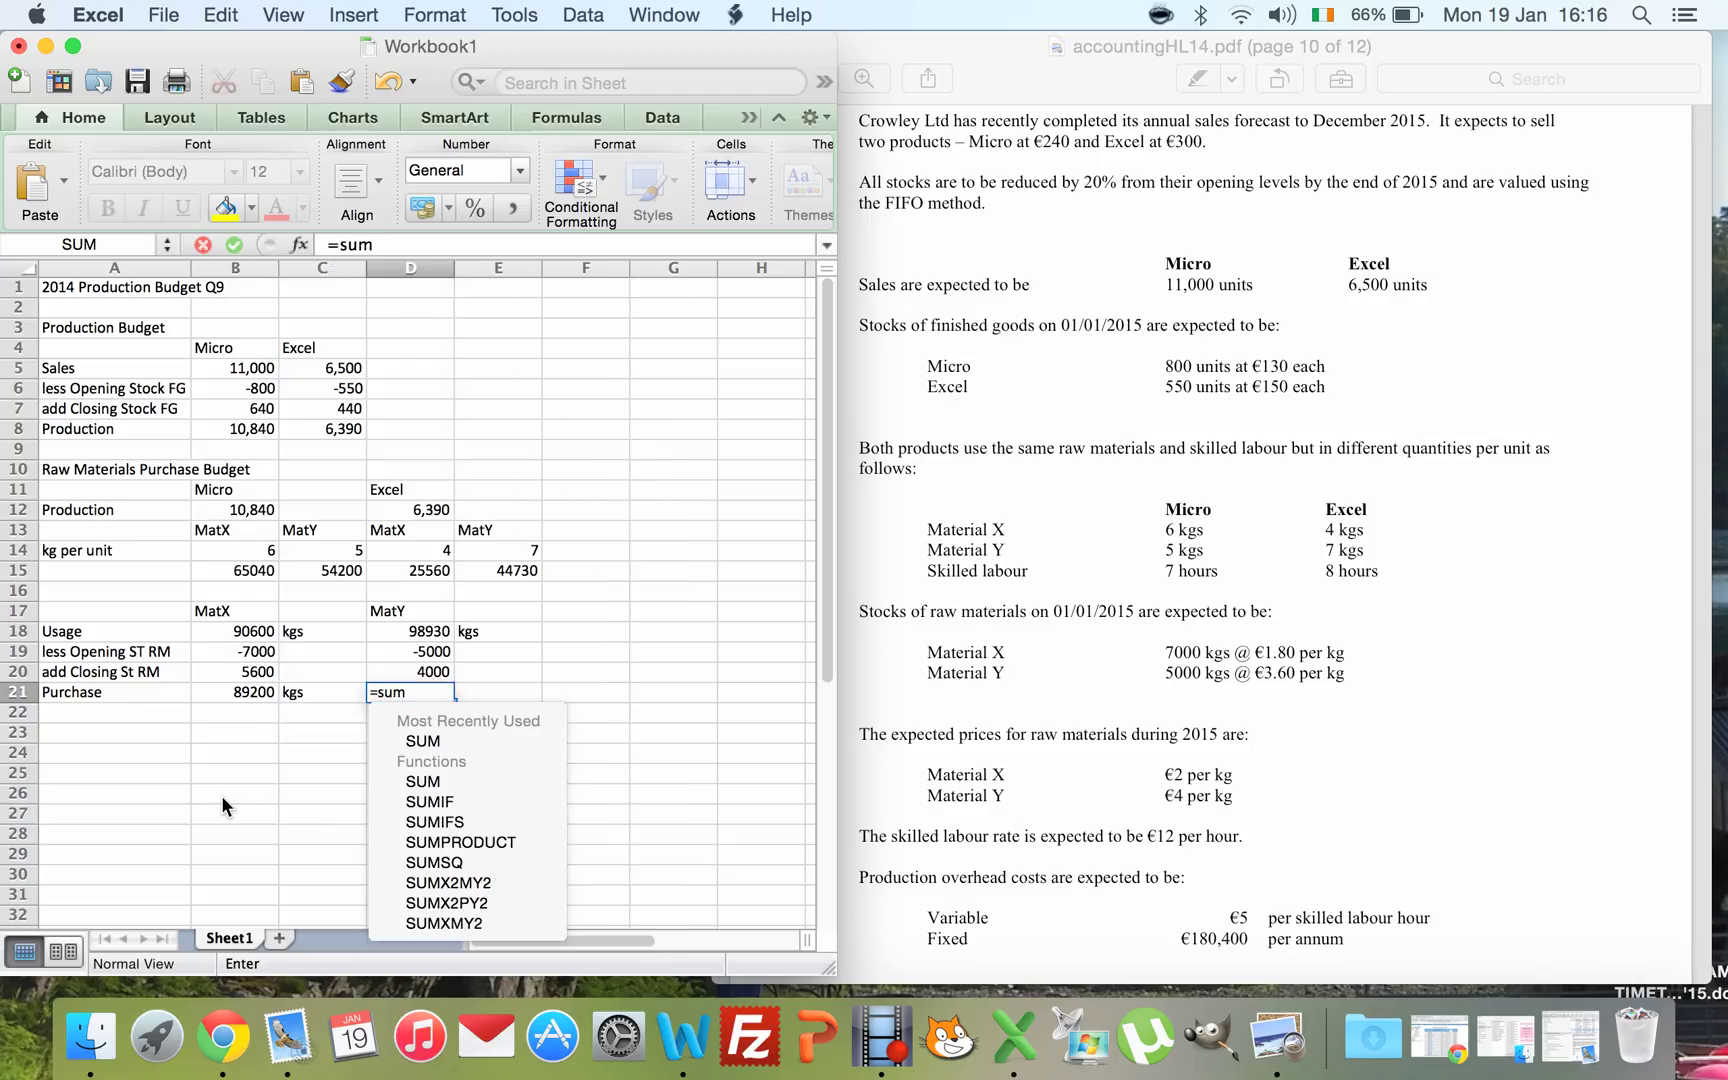
type("(")
key("Up")
key("Up")
key("Up")
type(":")
key("Down")
key("Down")
key("Tab")
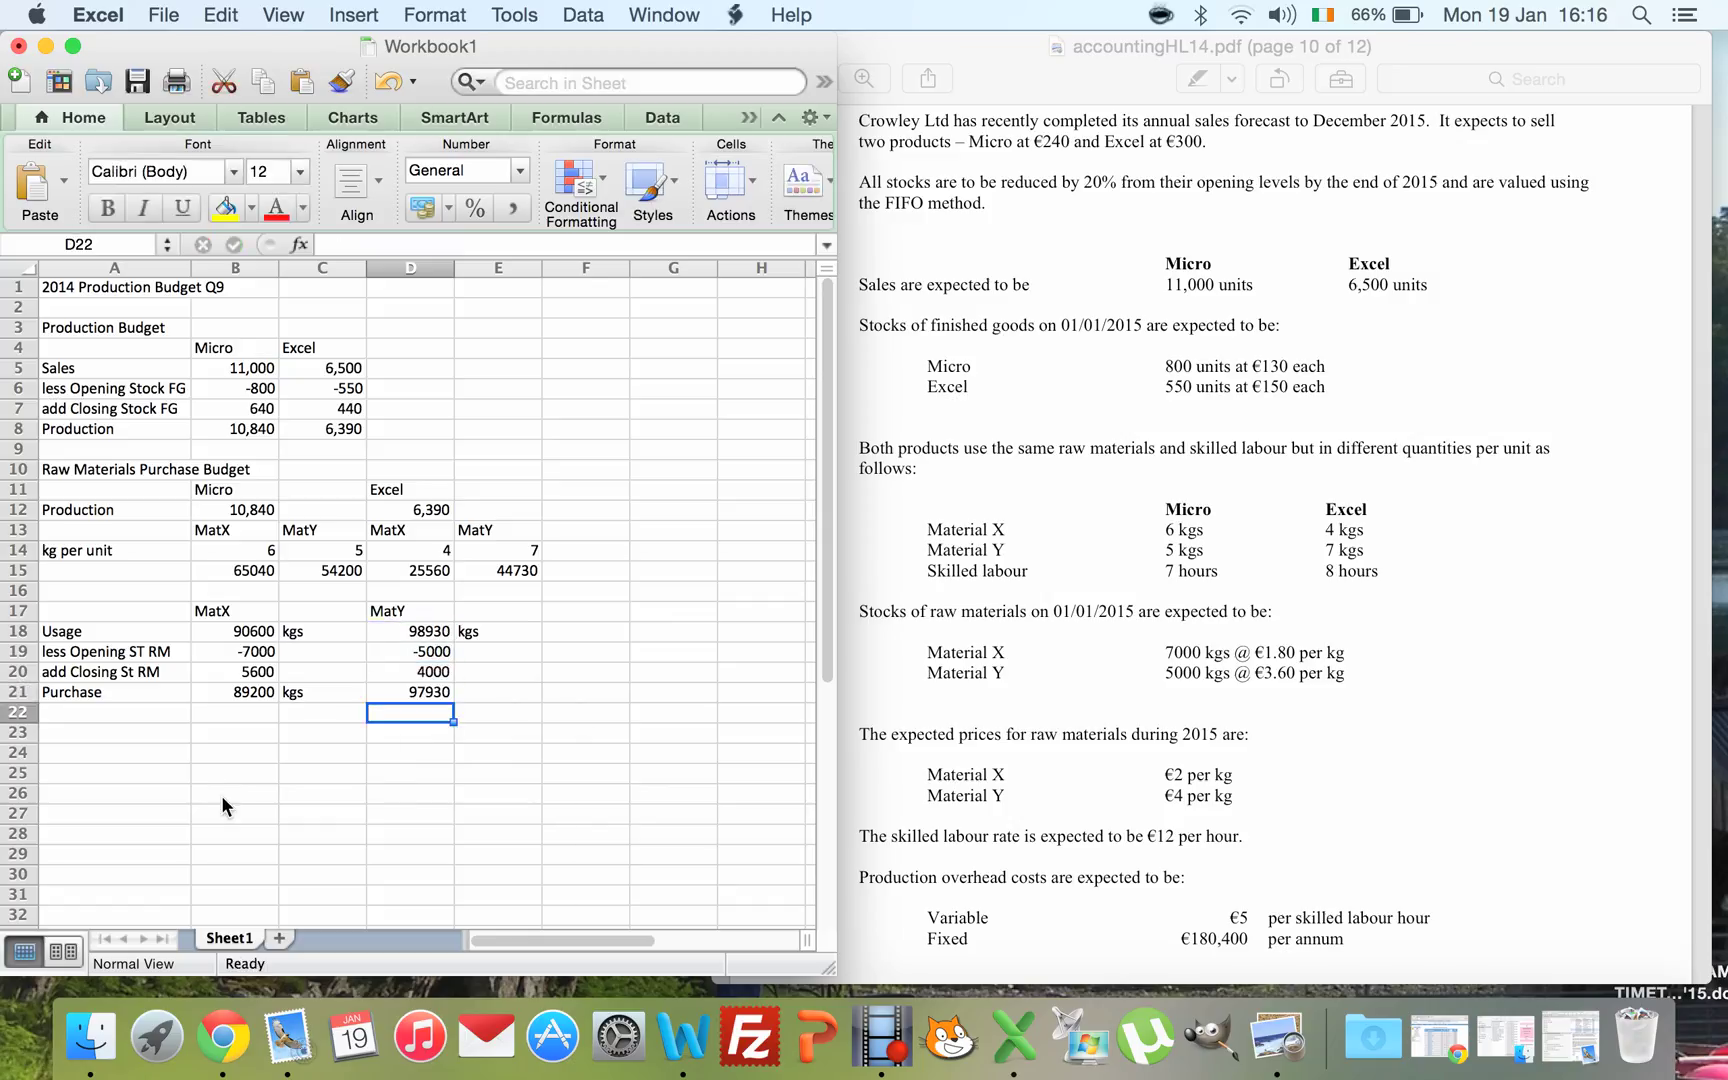
type("kgs")
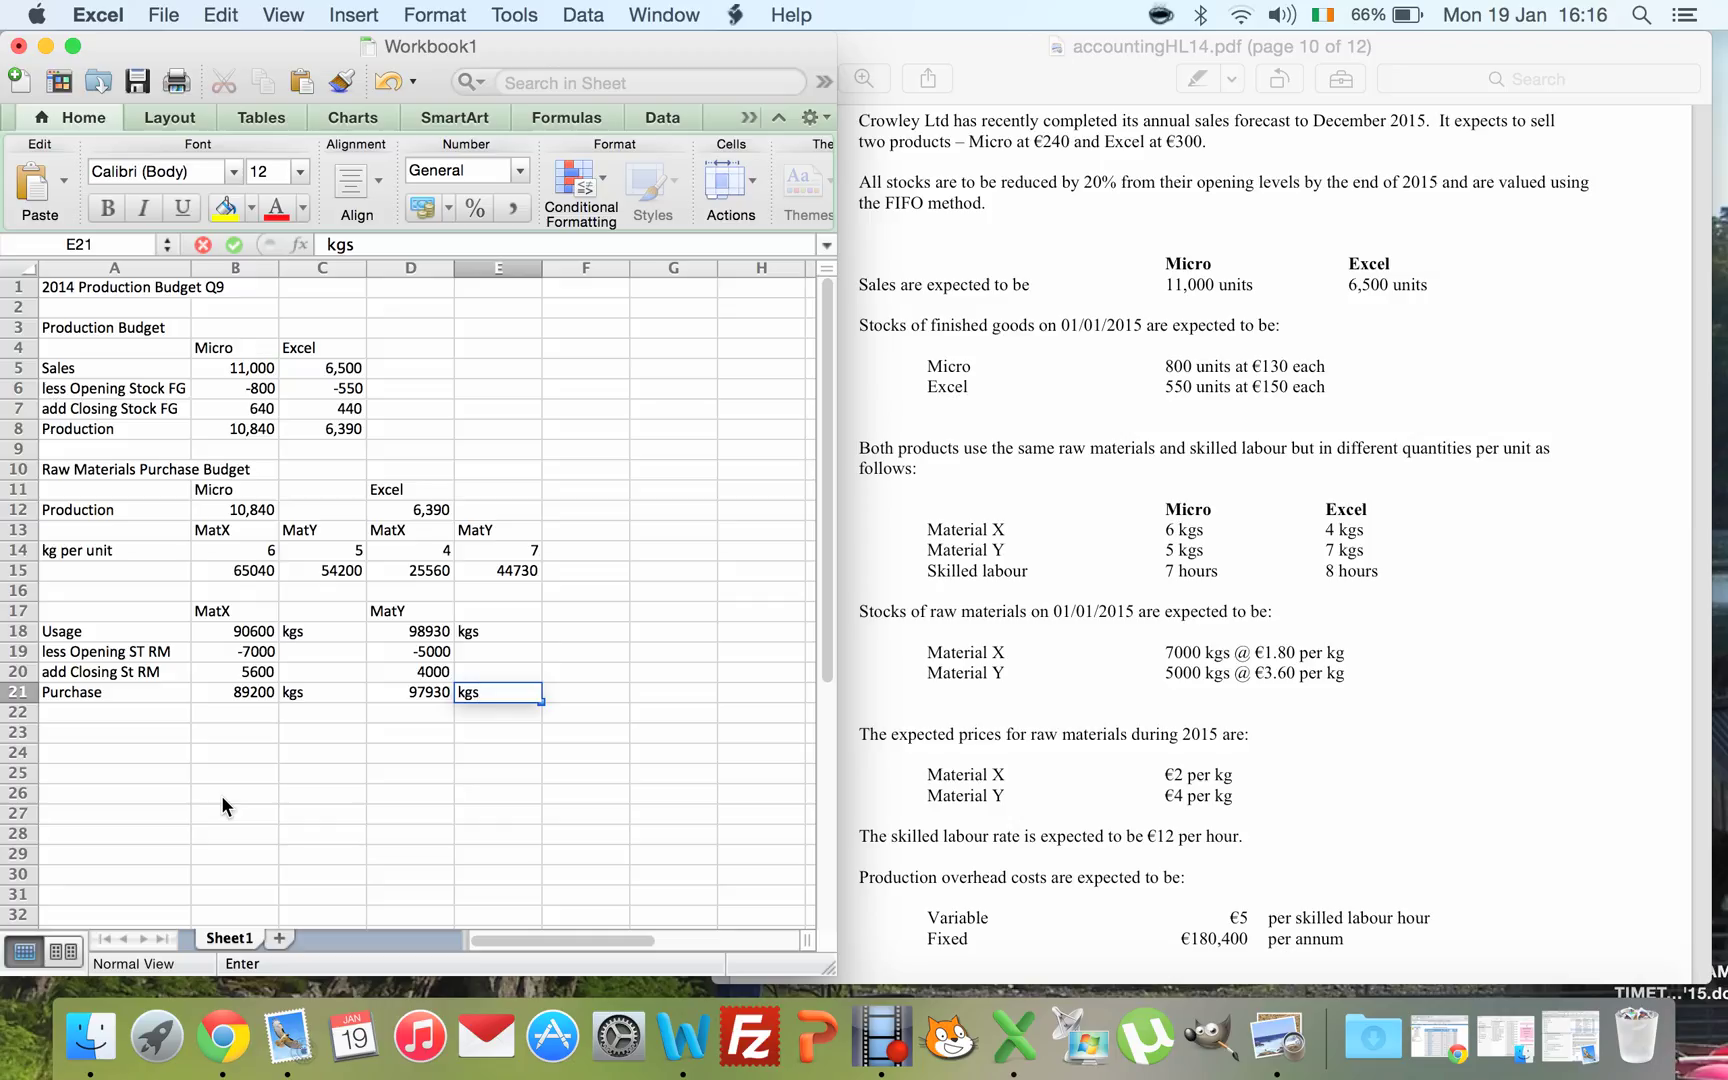
key("Return")
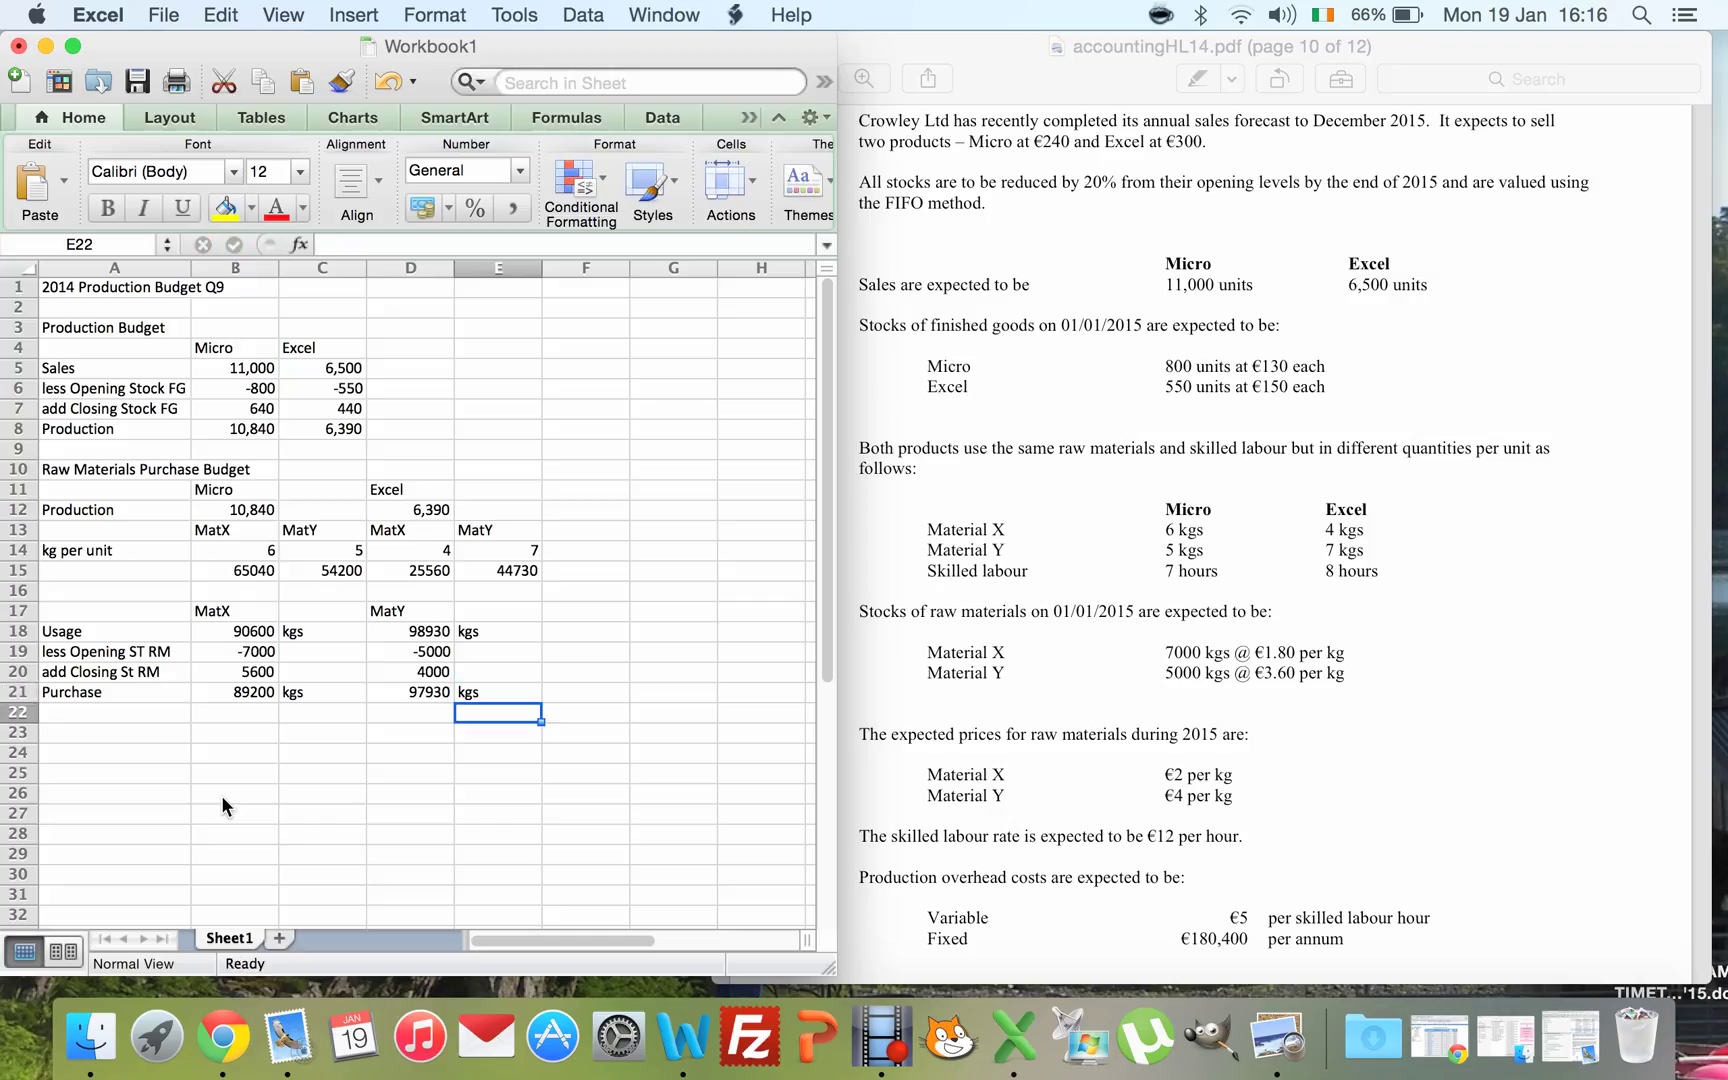
- Label cell A22 as x cost per kg below the Purchase row
key("Left")
key("Left")
key("Left")
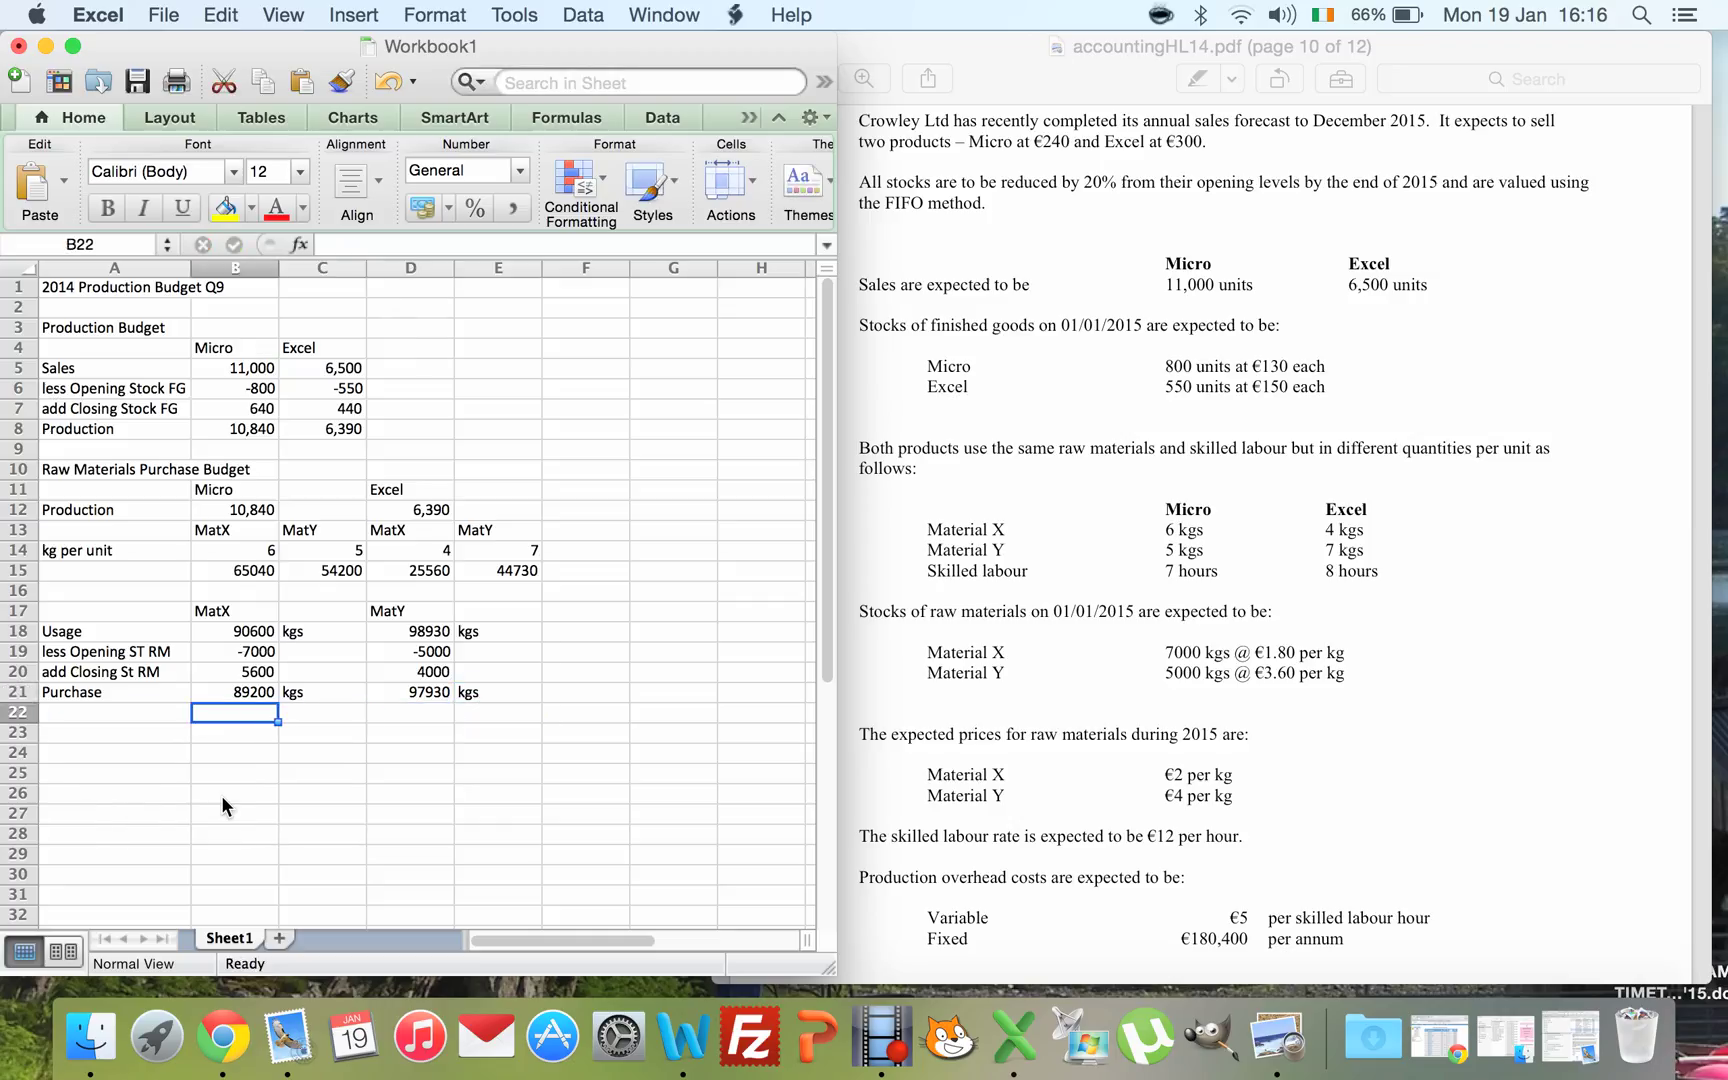
key("Left")
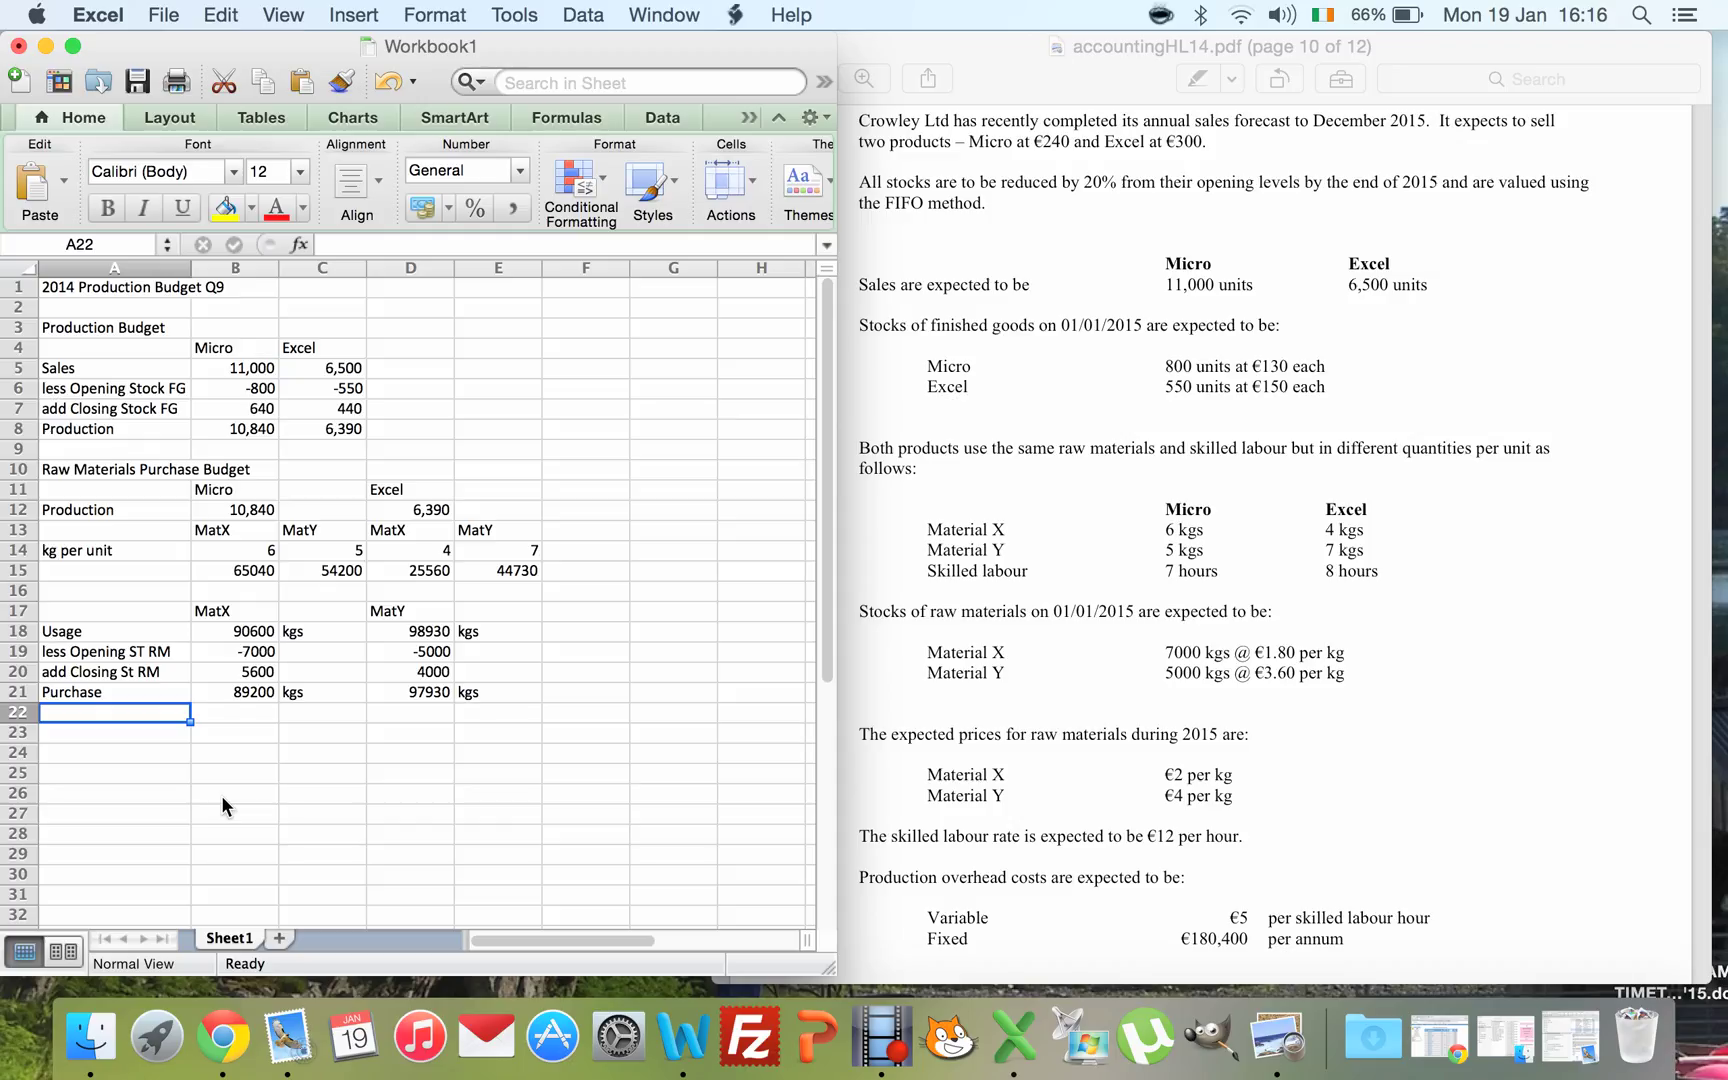
type("x")
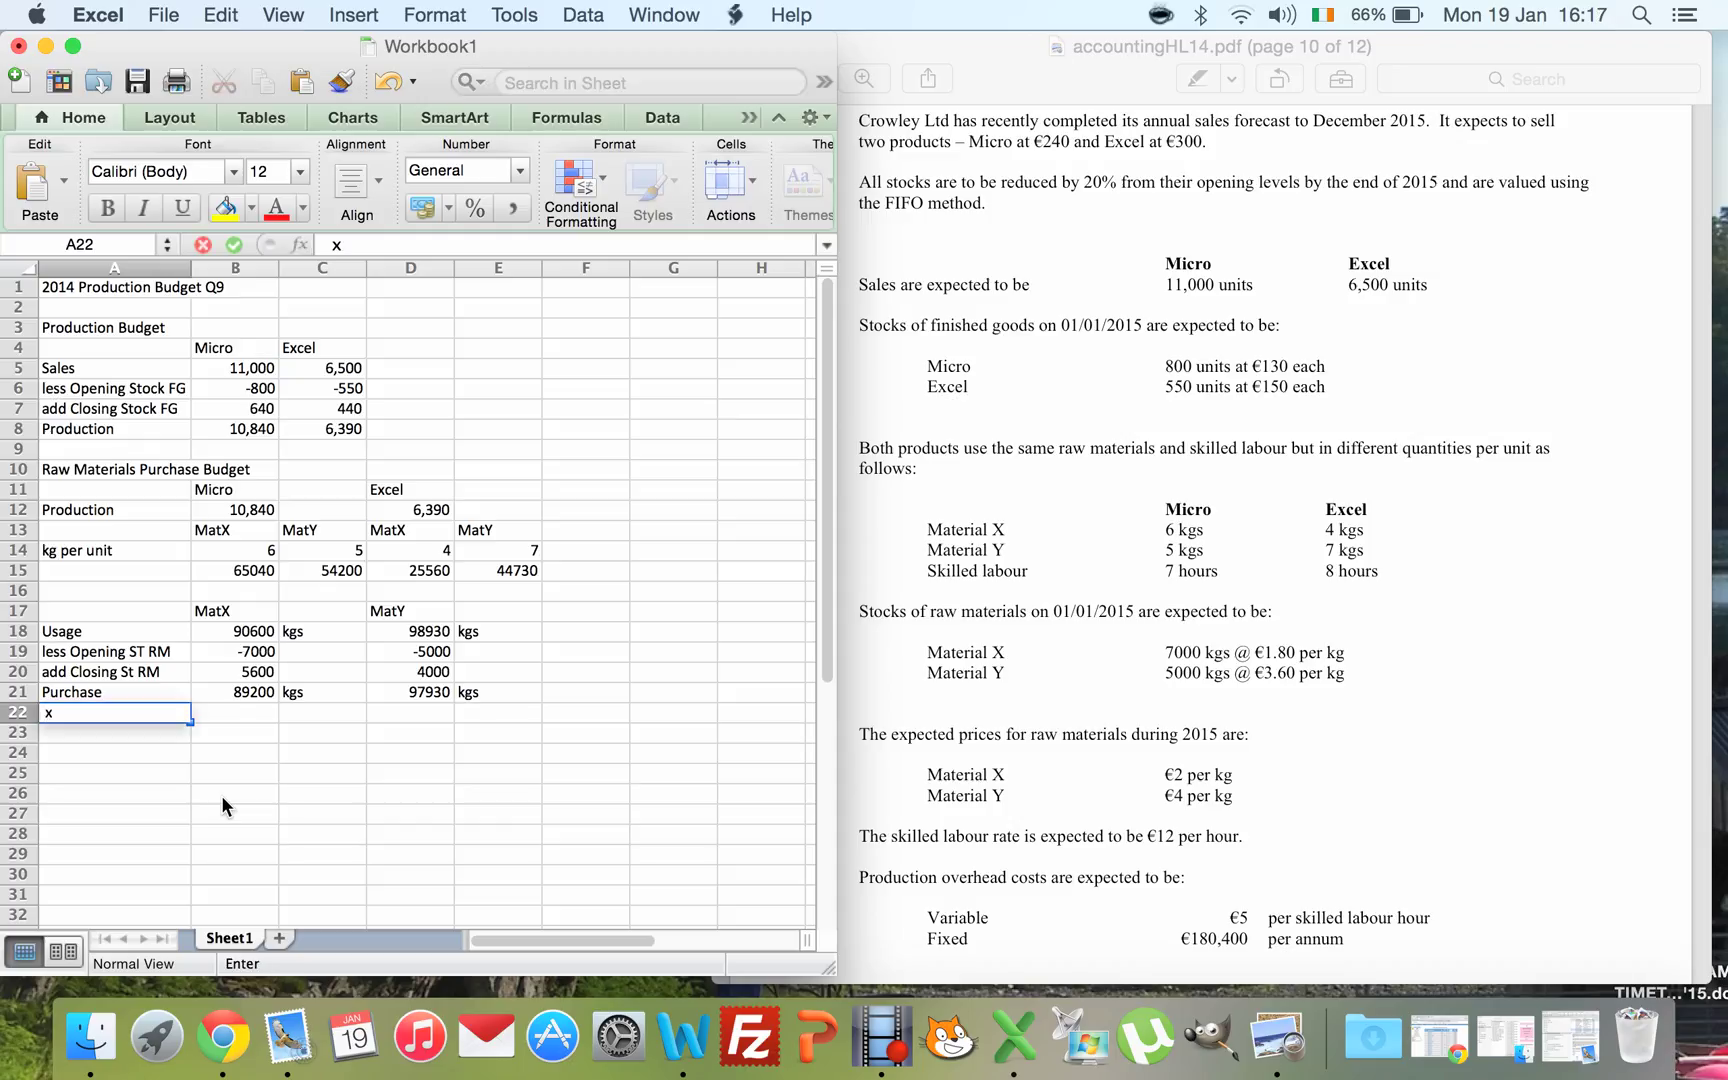
type(" cost per kg")
key("Tab")
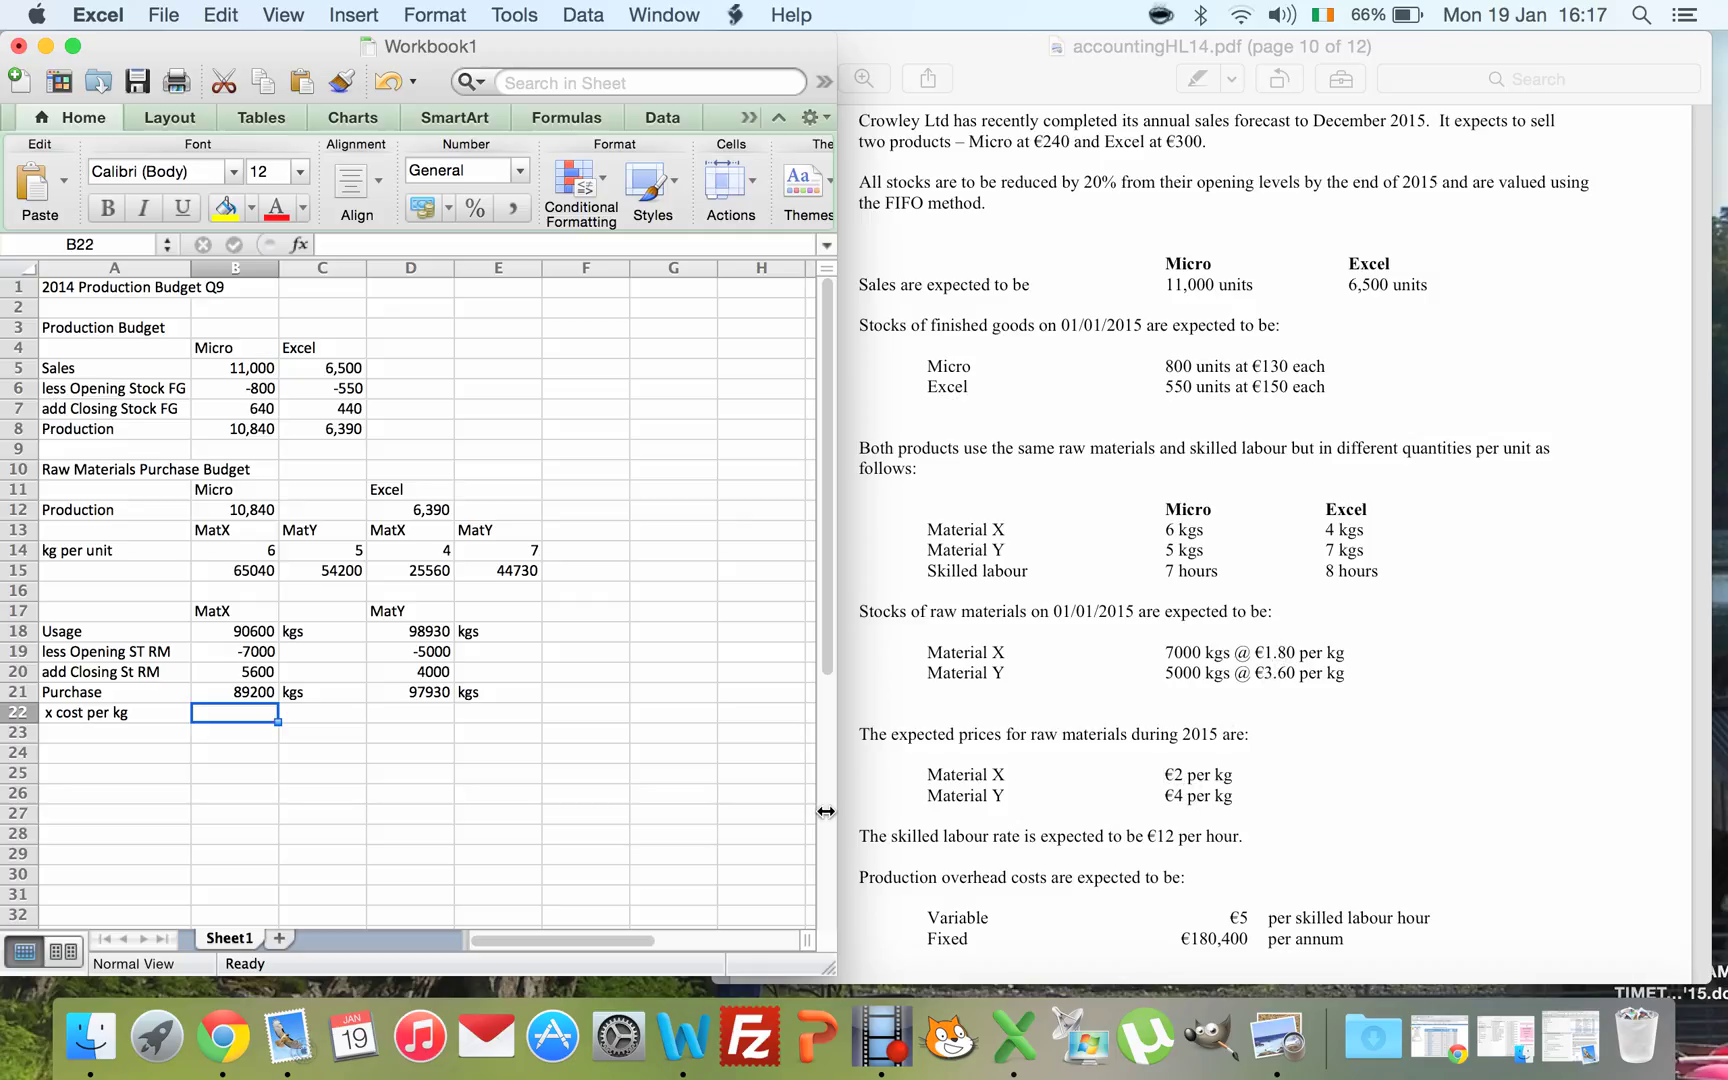
- Enter the expected raw material prices per kg, 2 for MatX in B22 and 4 for MatY in D22
type("2")
key("Tab")
key("Tab")
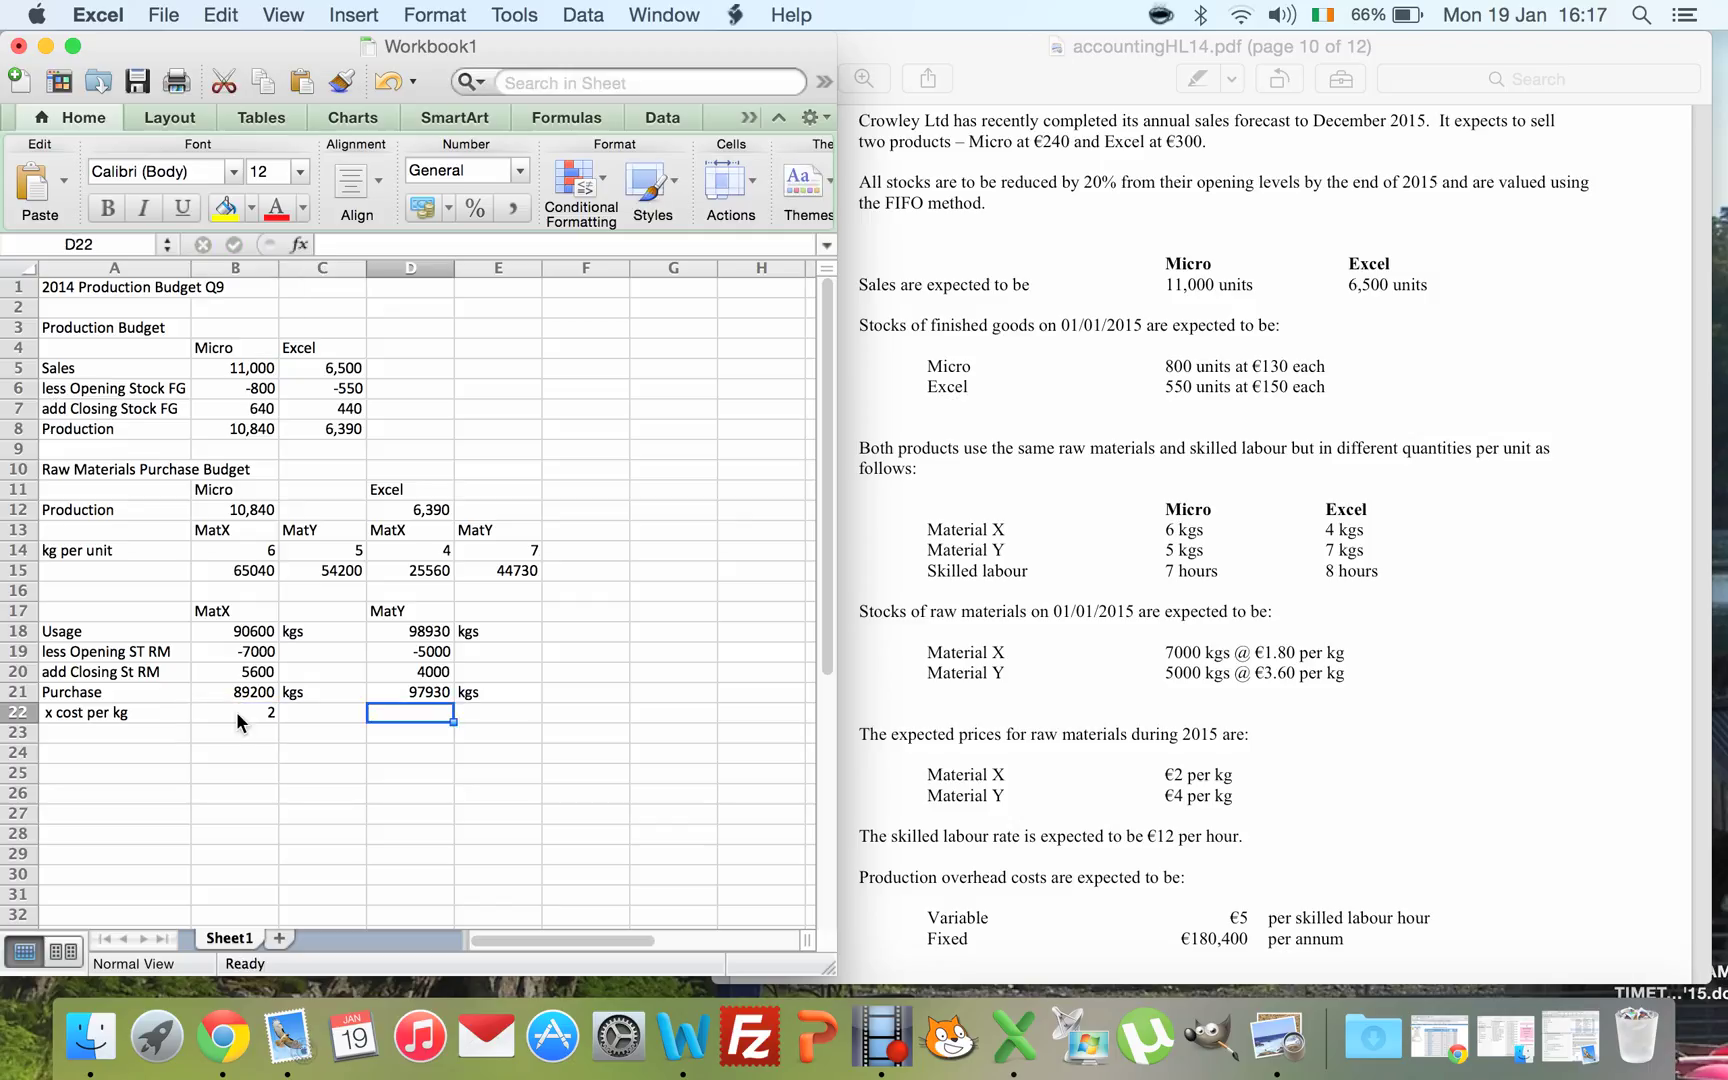
type("4")
key("Return")
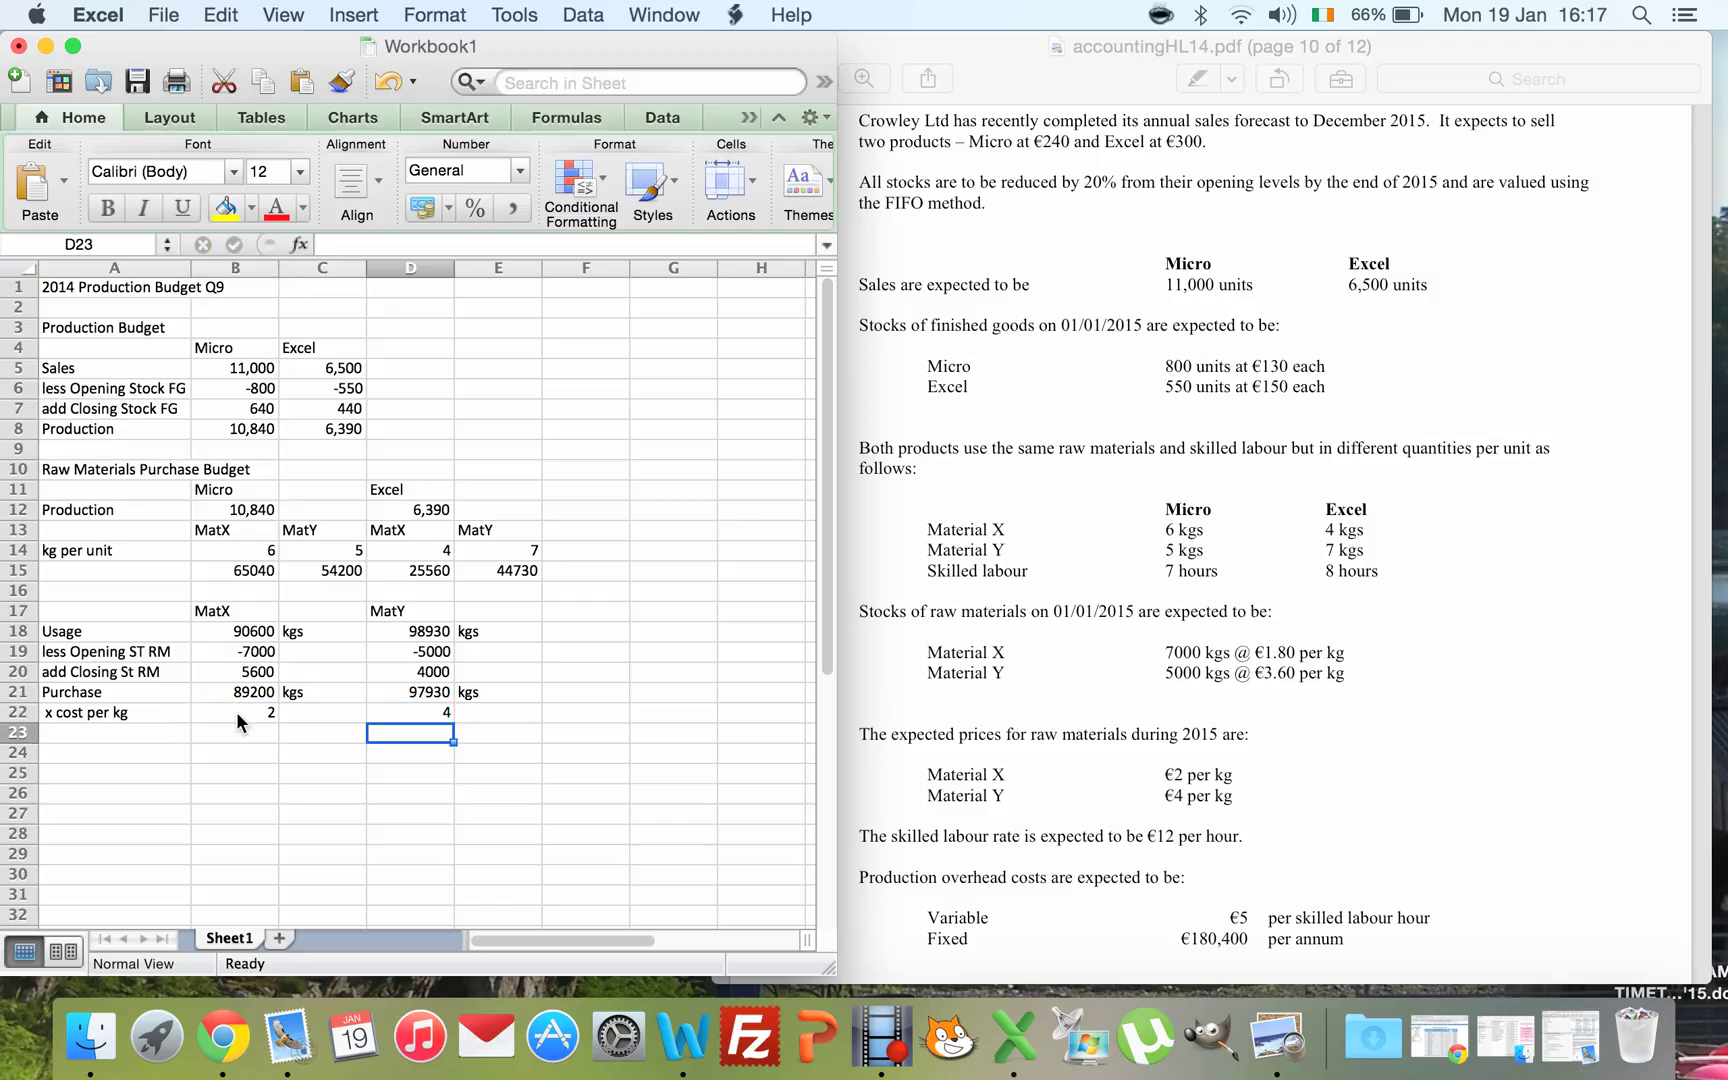
- Label A23 as Cost and A24 as Total Cost
key("Left")
key("Left")
key("Left")
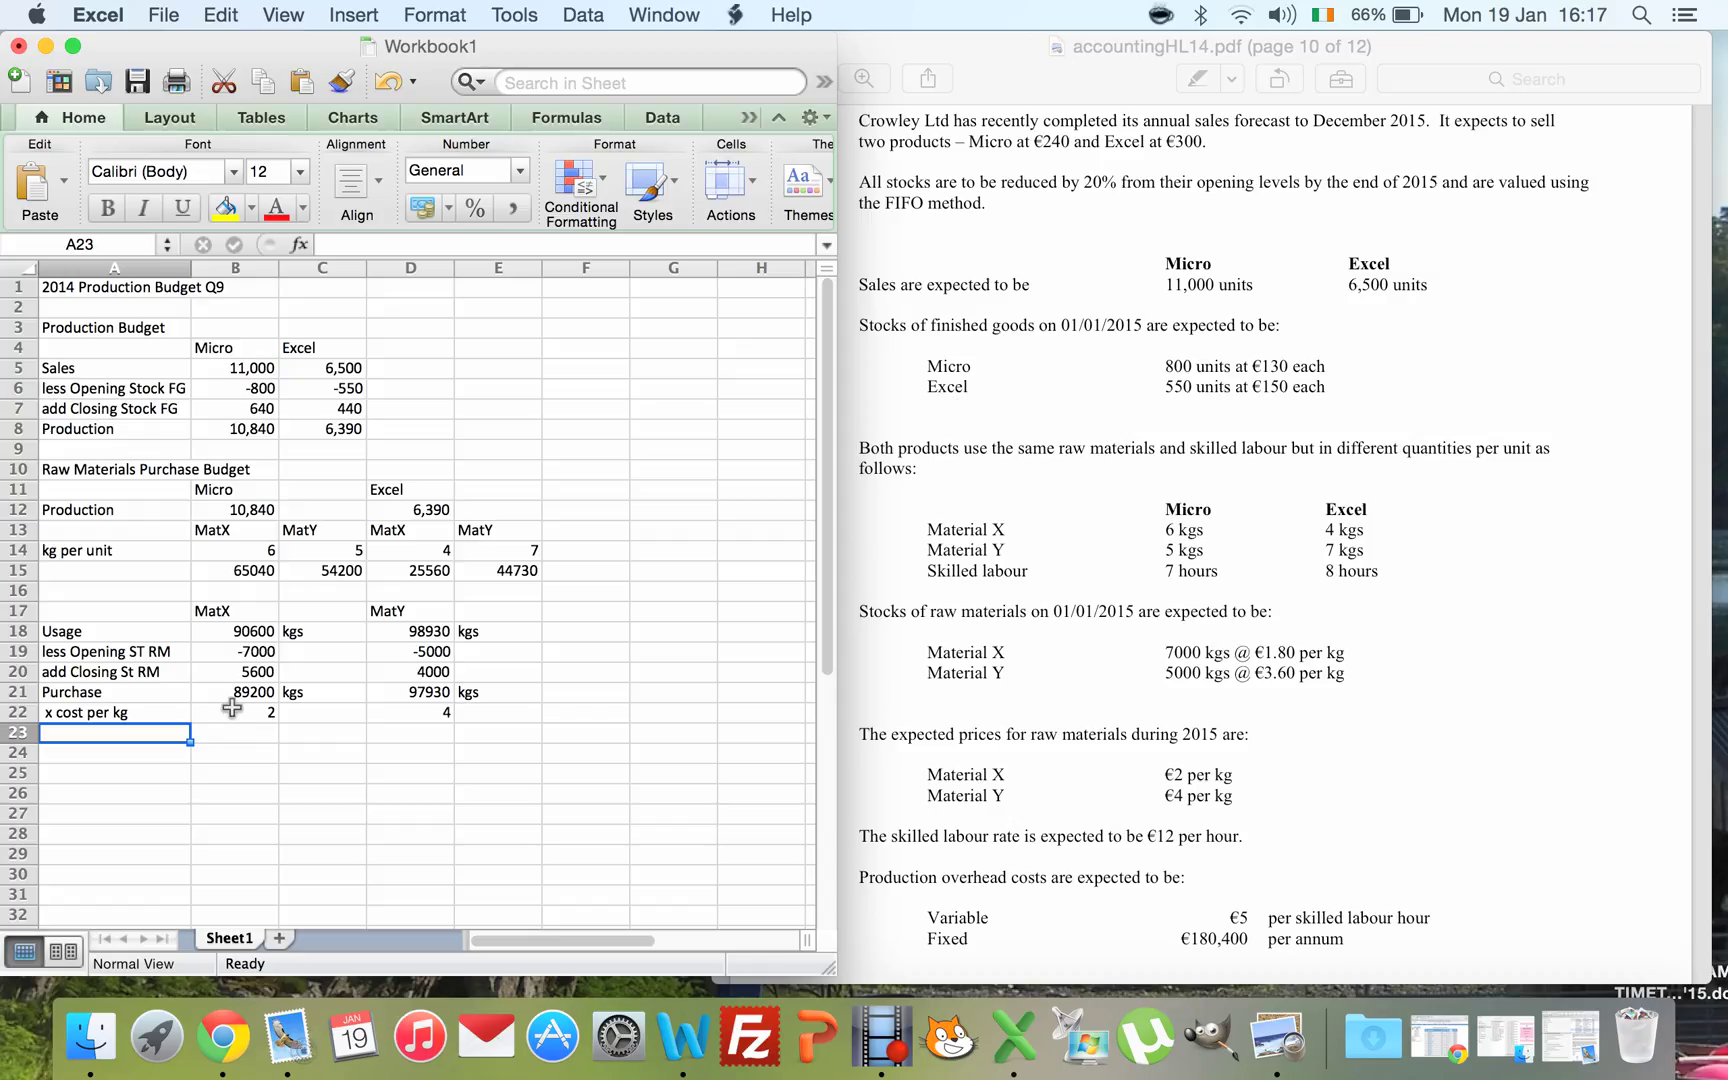
type("Cost")
key("Return")
type("T")
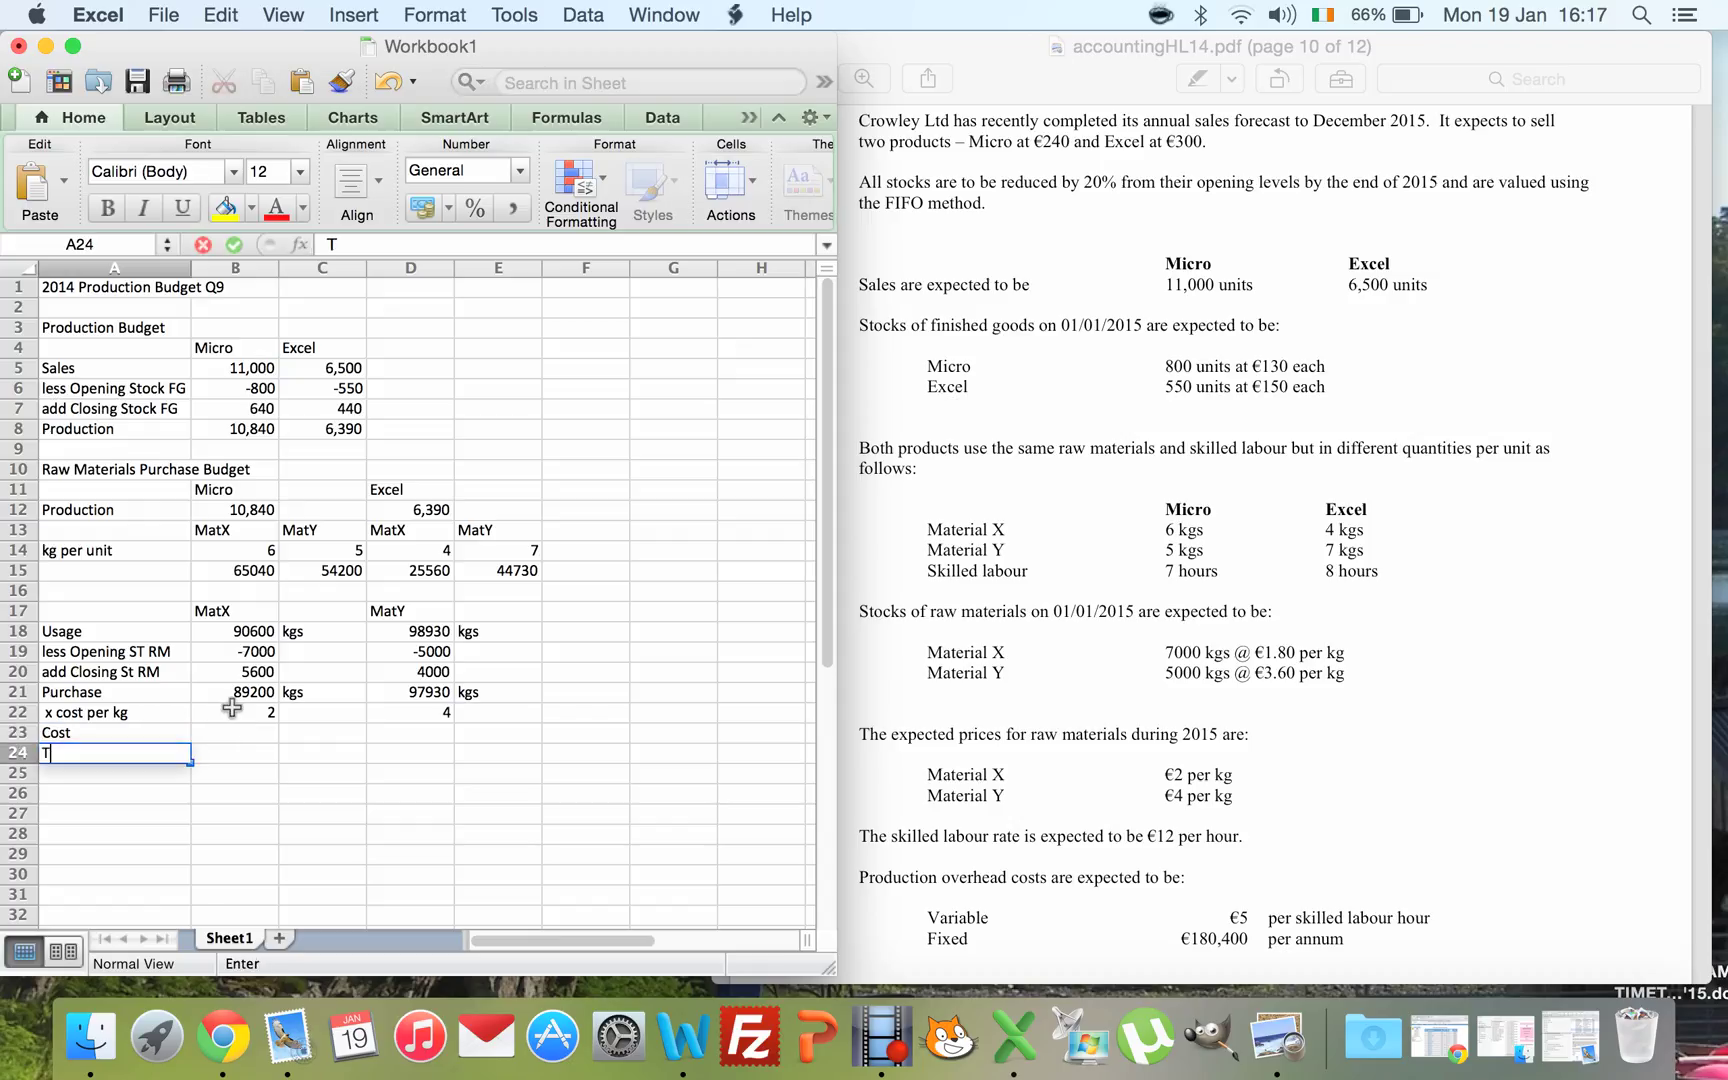
type("otal Cost")
key("Tab")
- Calculate the MatX purchase cost in B23 as B21 times B22, and select the MatY cost cell D23
key("Up")
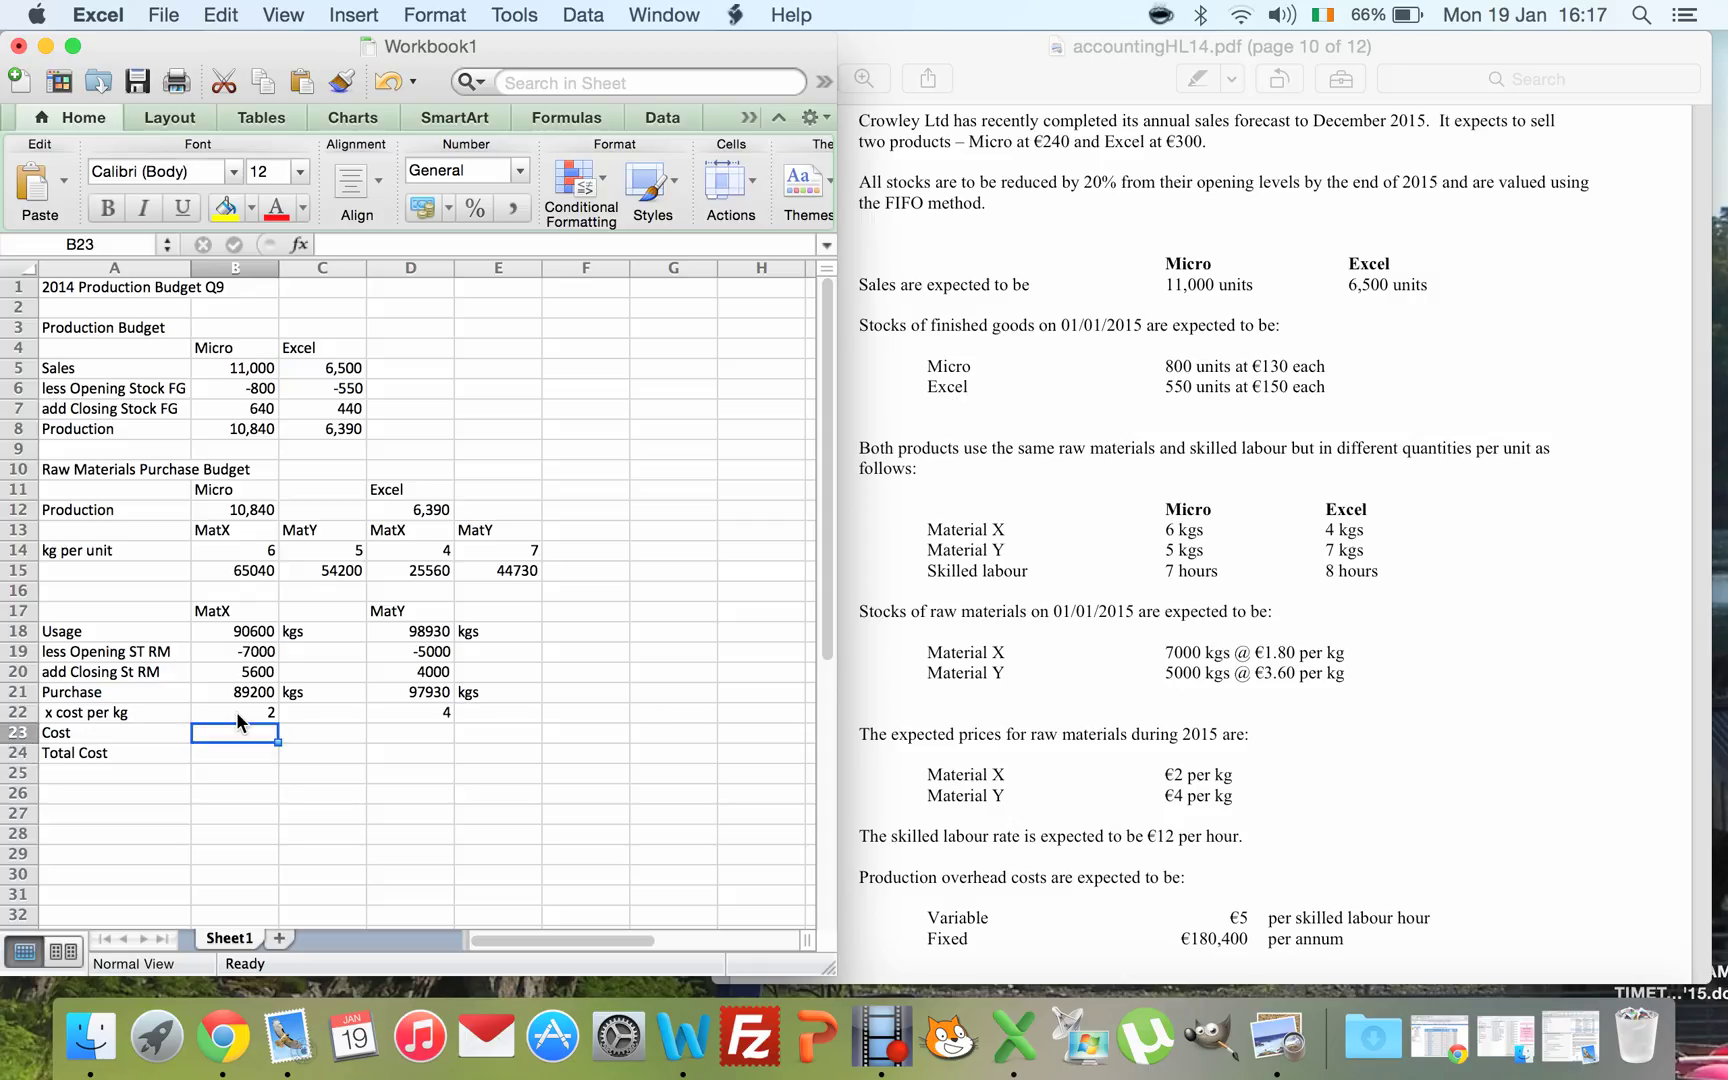
type("=")
left_click(234, 693)
type("*")
left_click(235, 712)
key("Return")
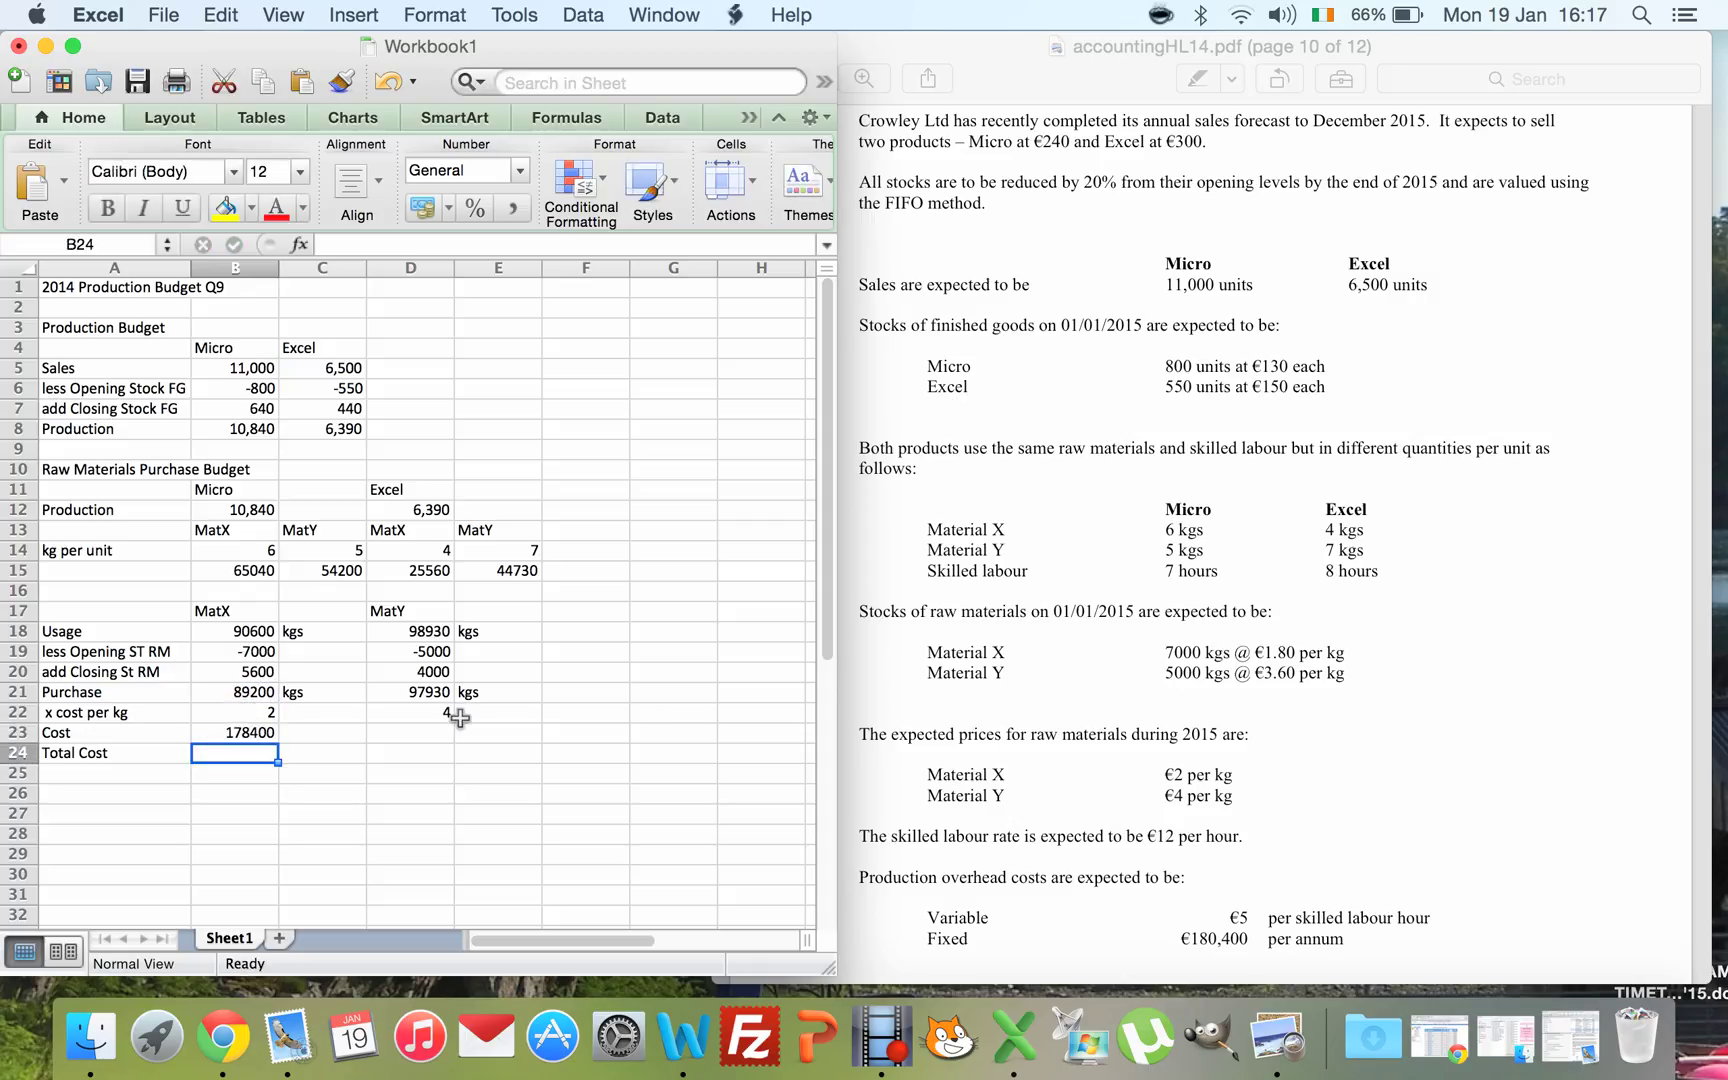
key("Right")
key("Right")
key("Up")
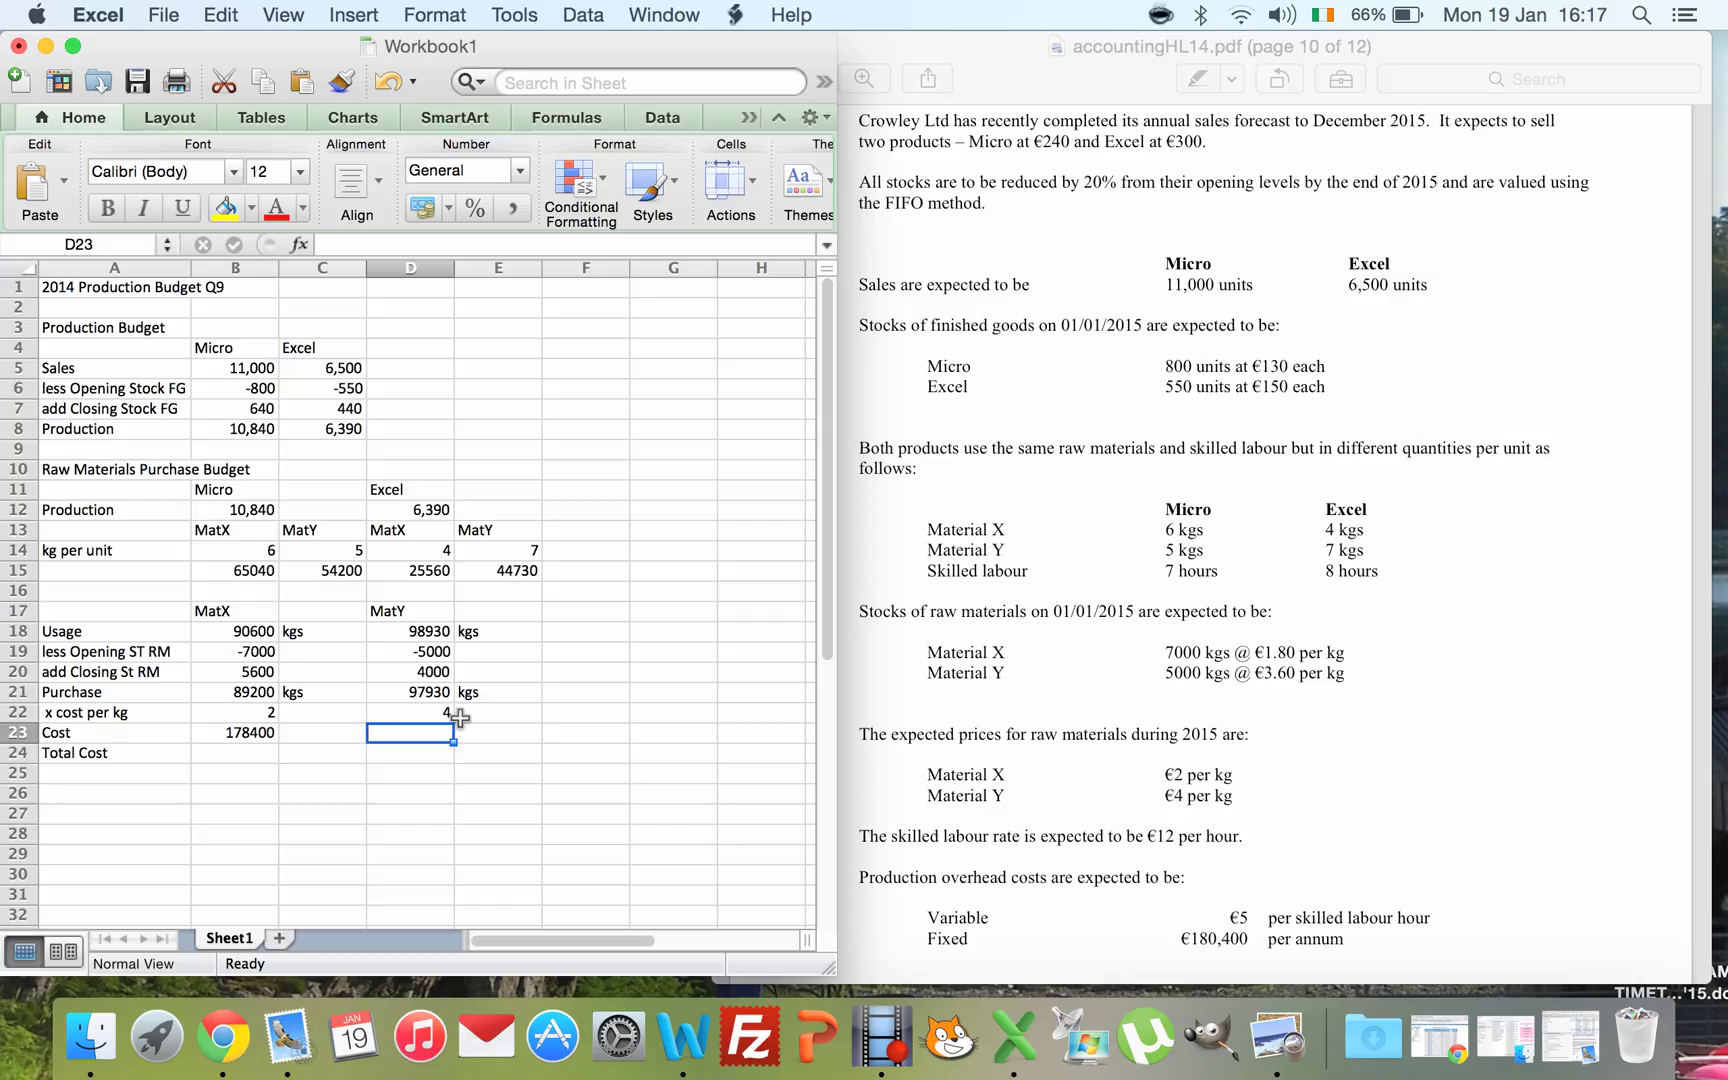
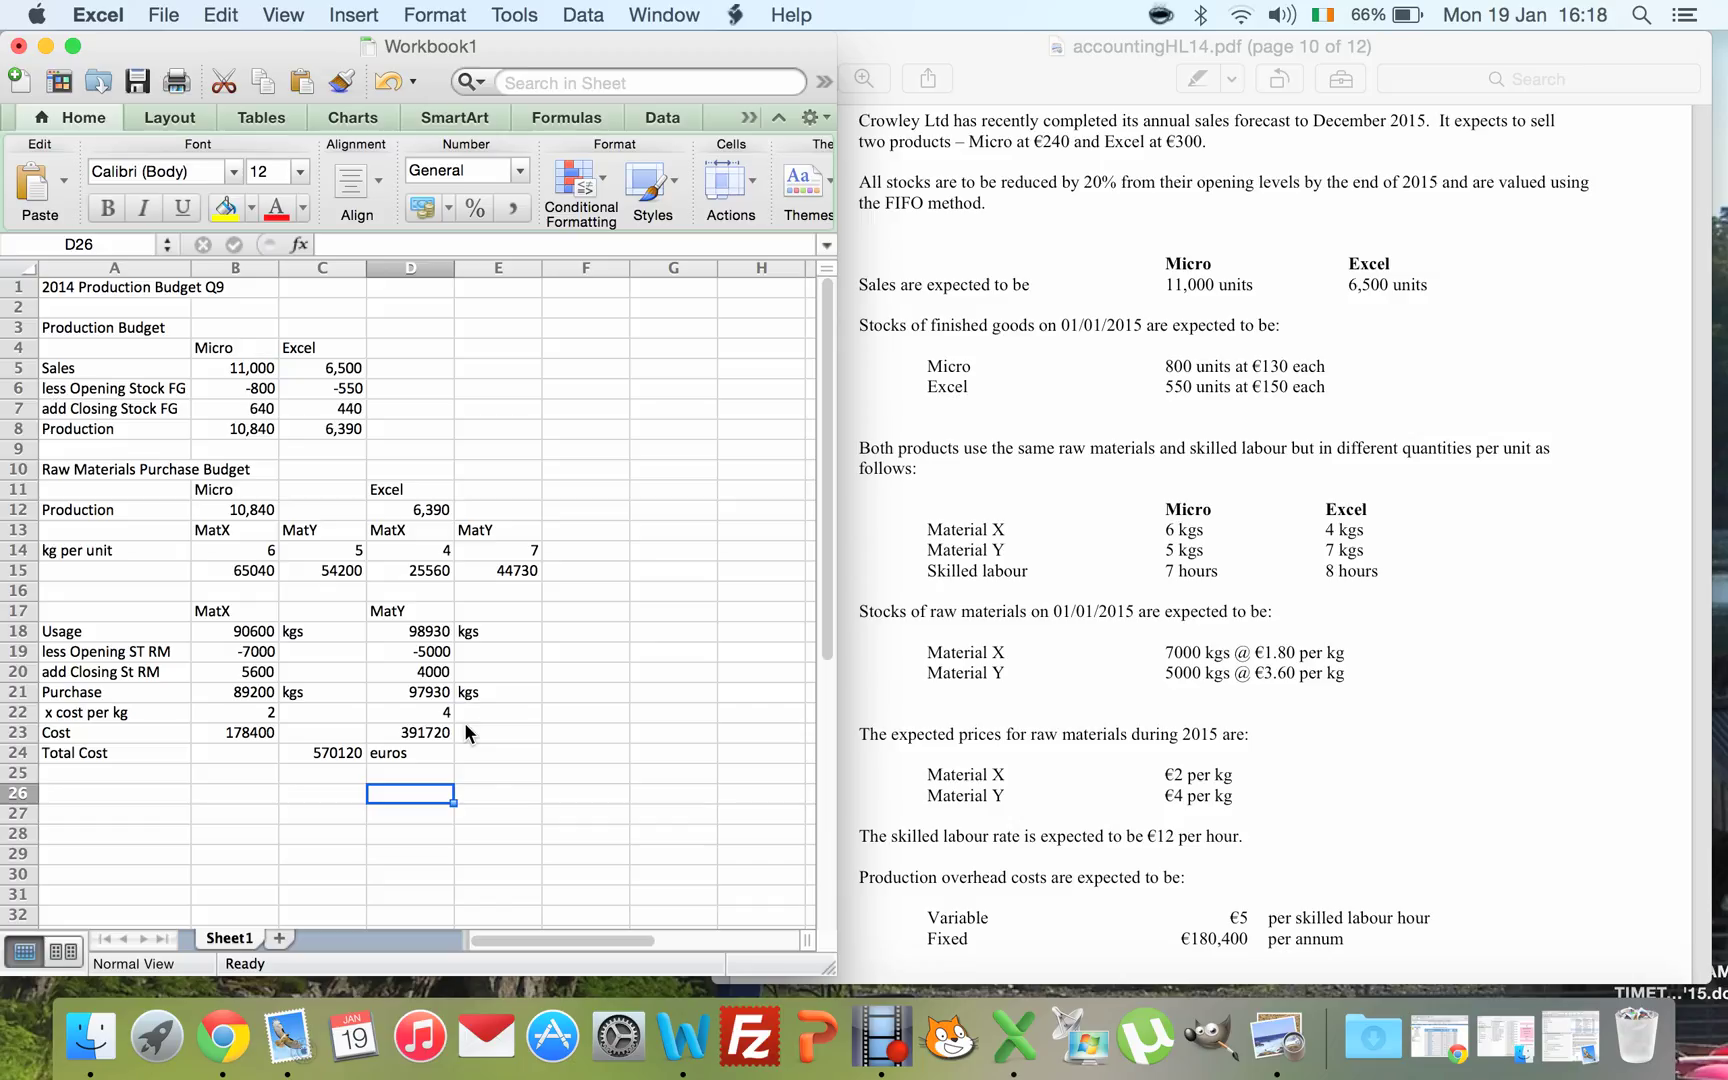
- Enter the section heading Production Cost Budget in A26
key("Left")
key("Left")
key("Left")
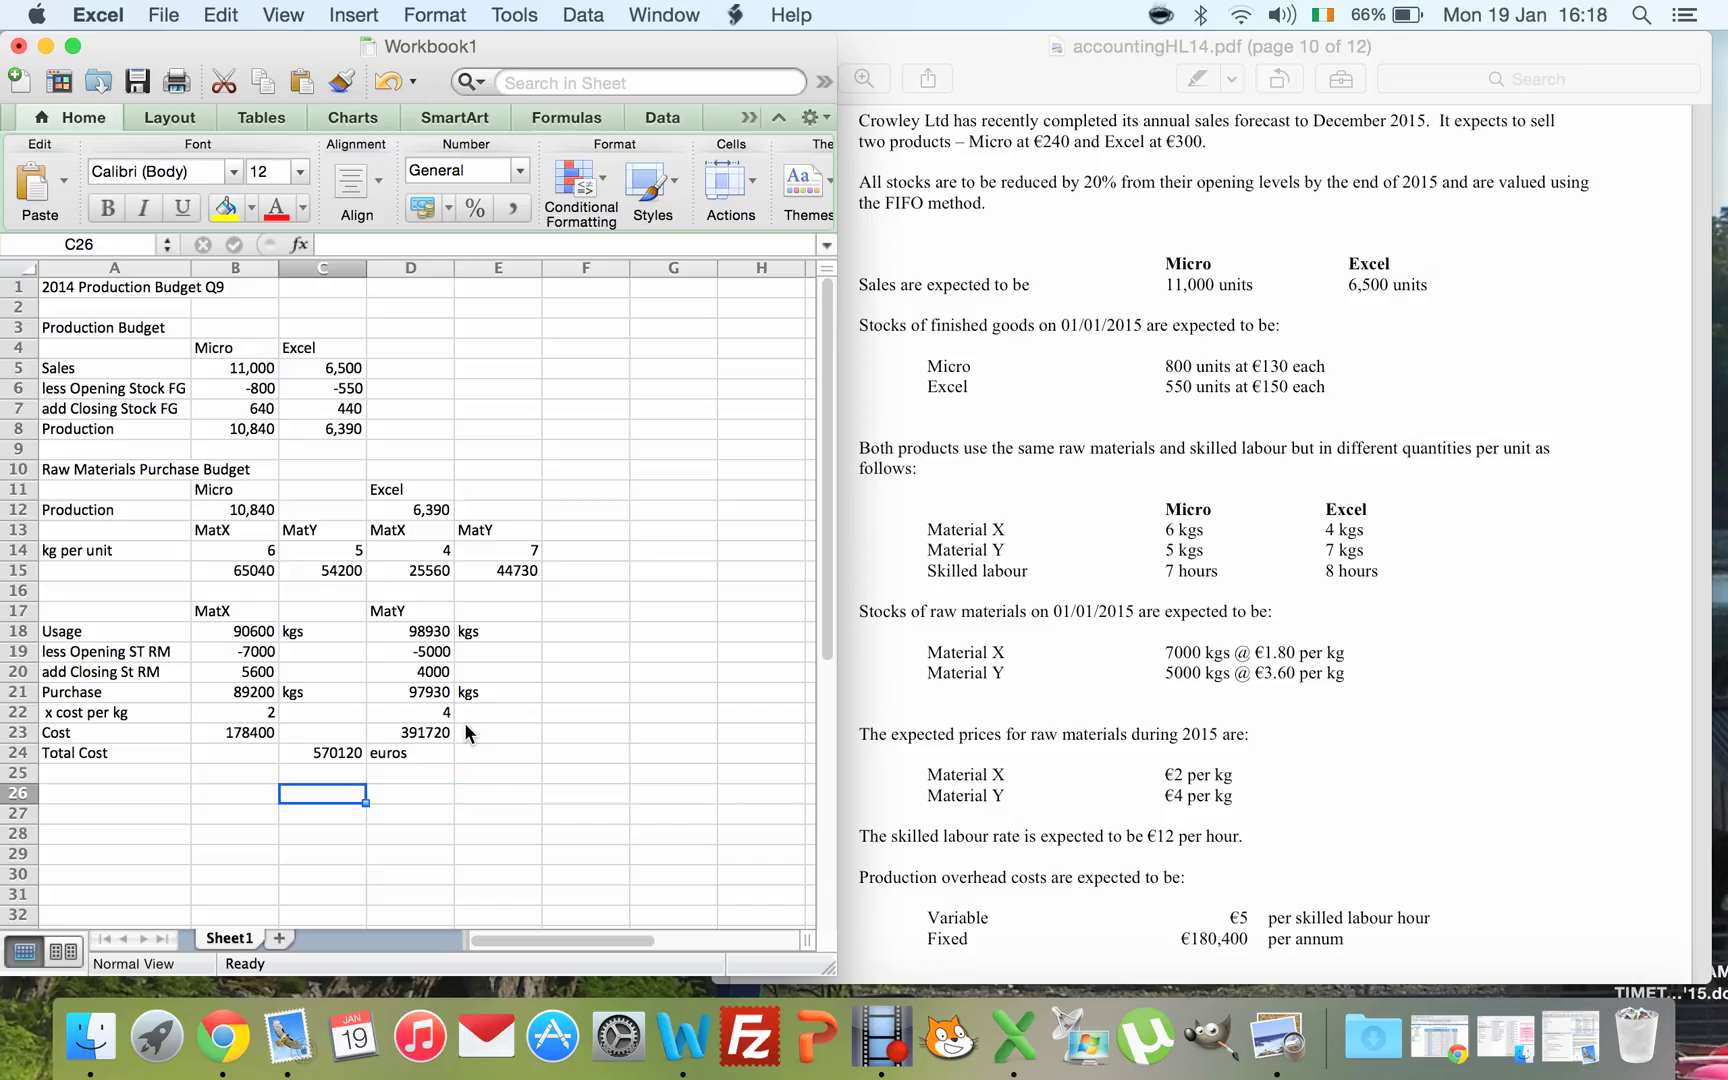
type("Pro")
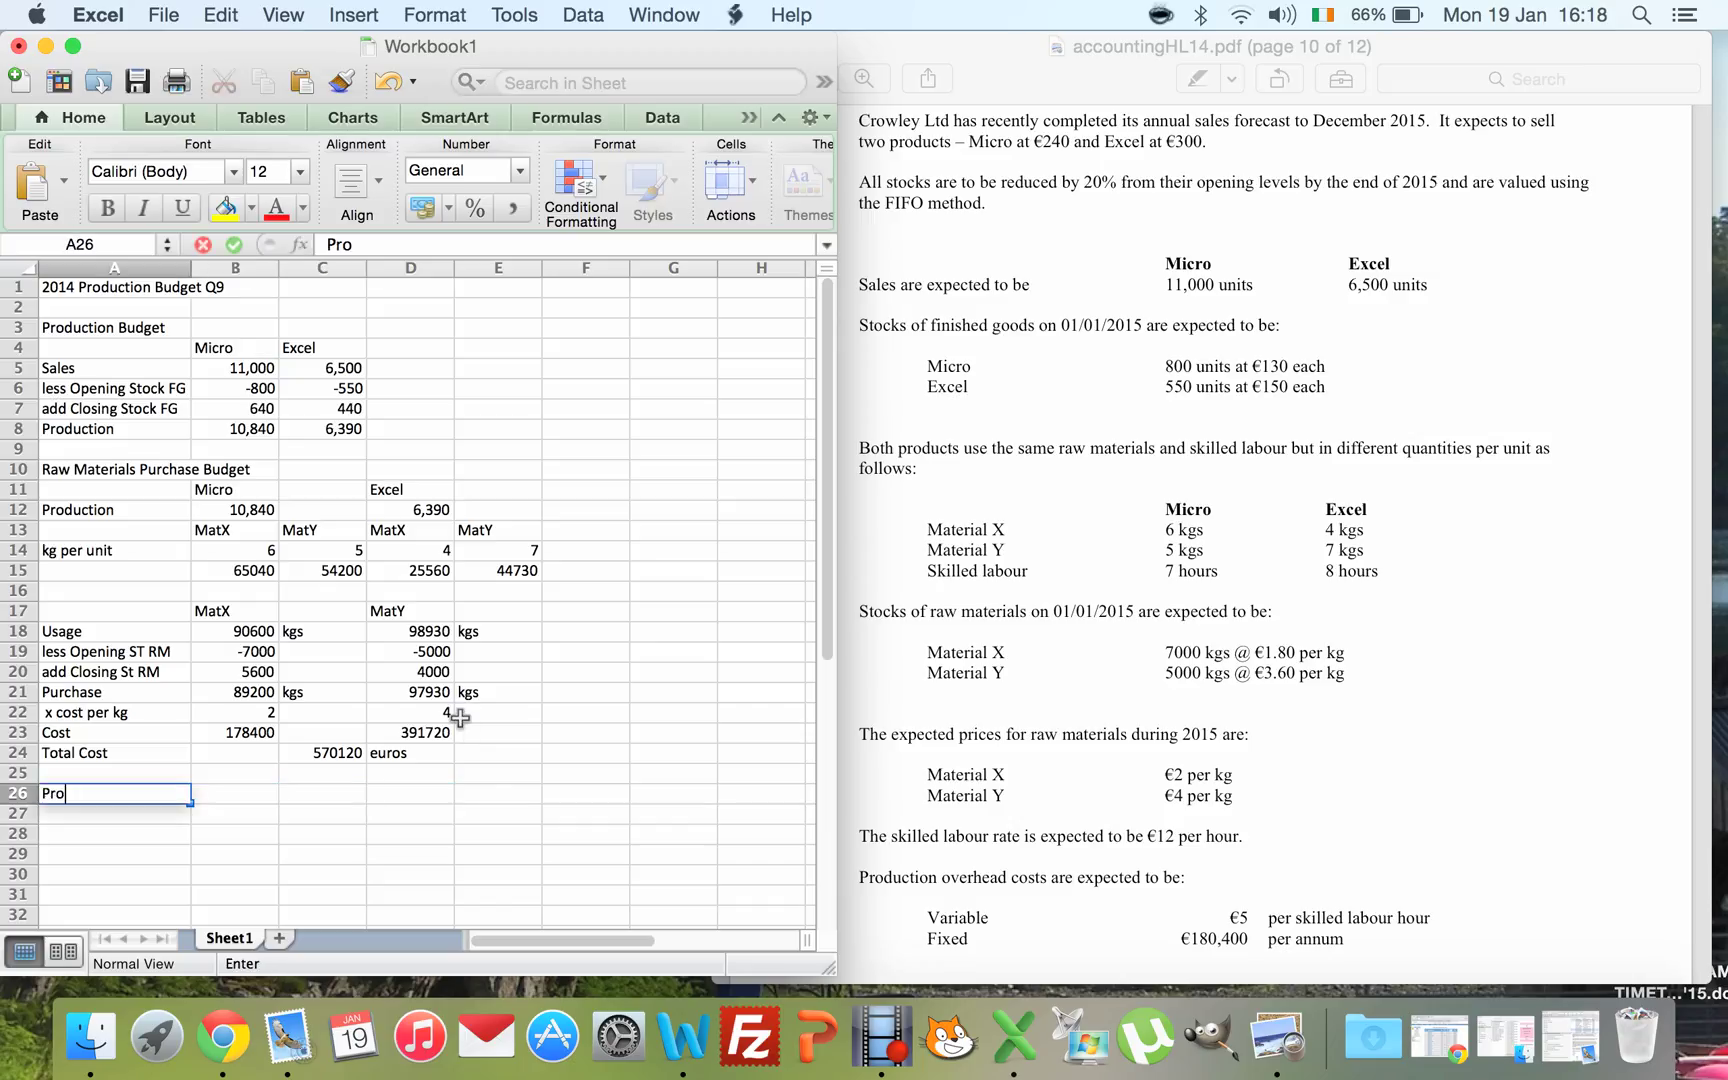
type("duction Cost Bus")
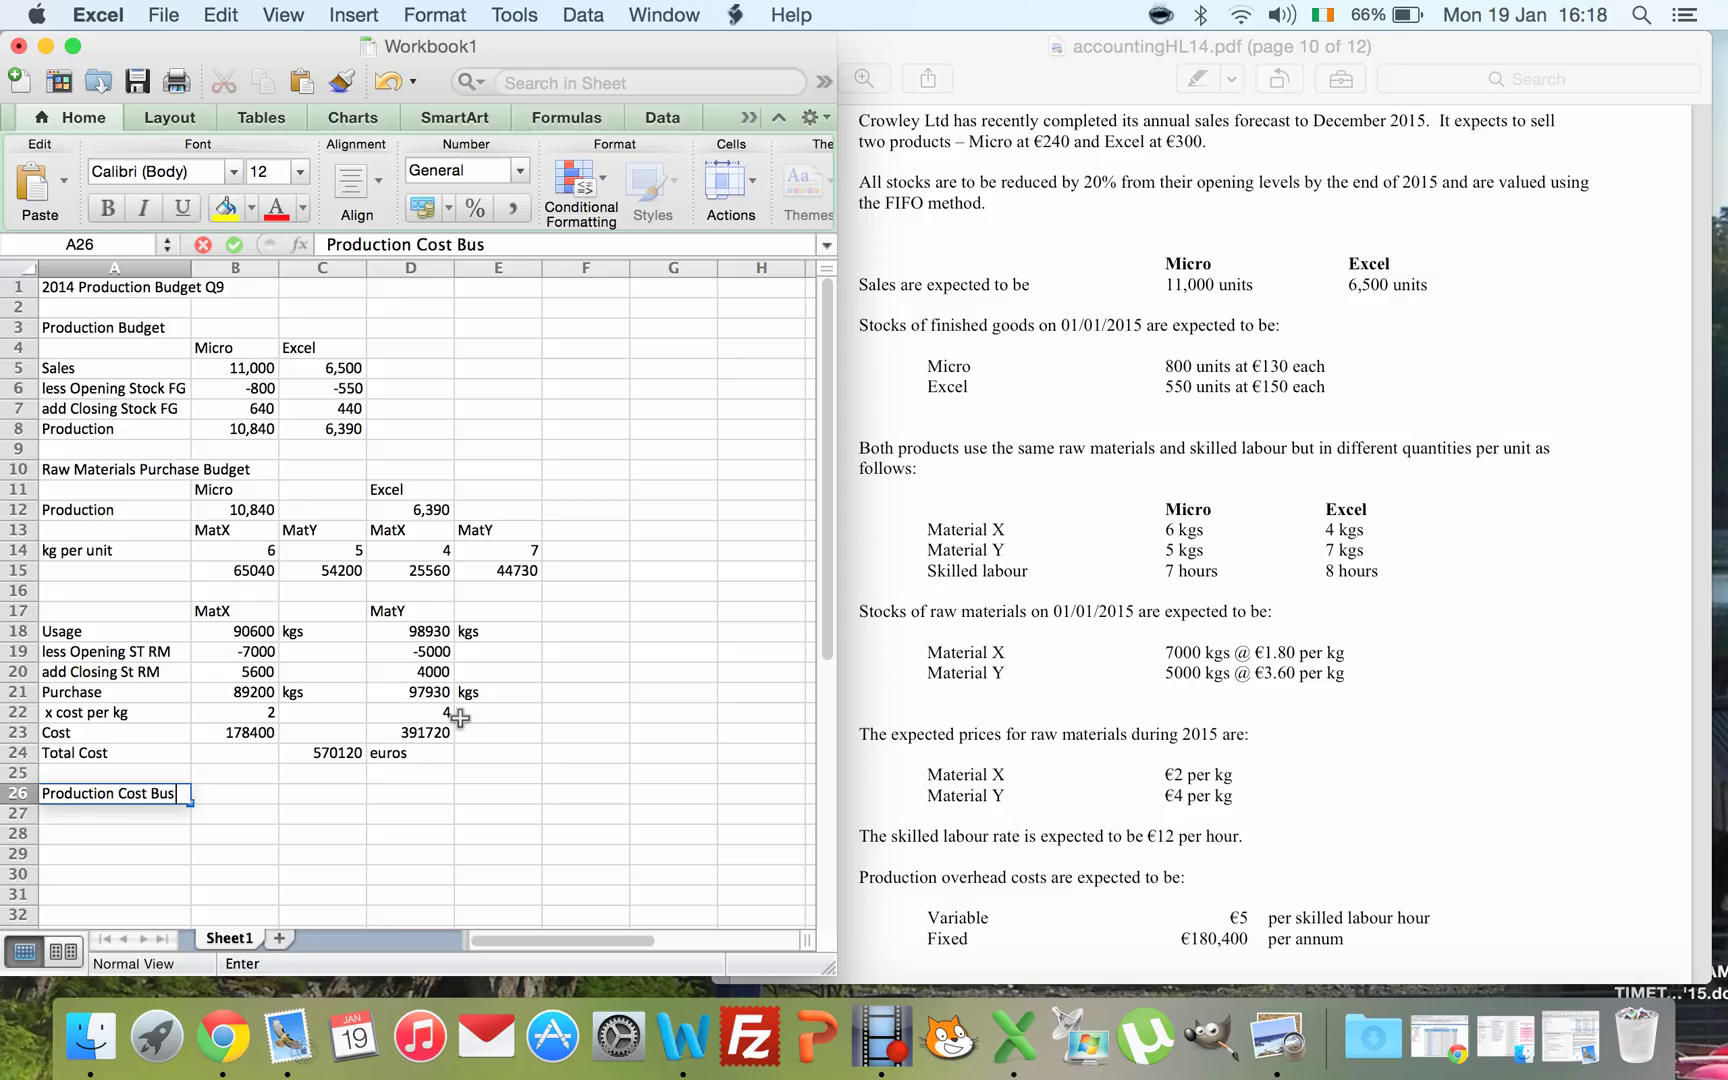
key("BackSpace")
type("dget")
key("Return")
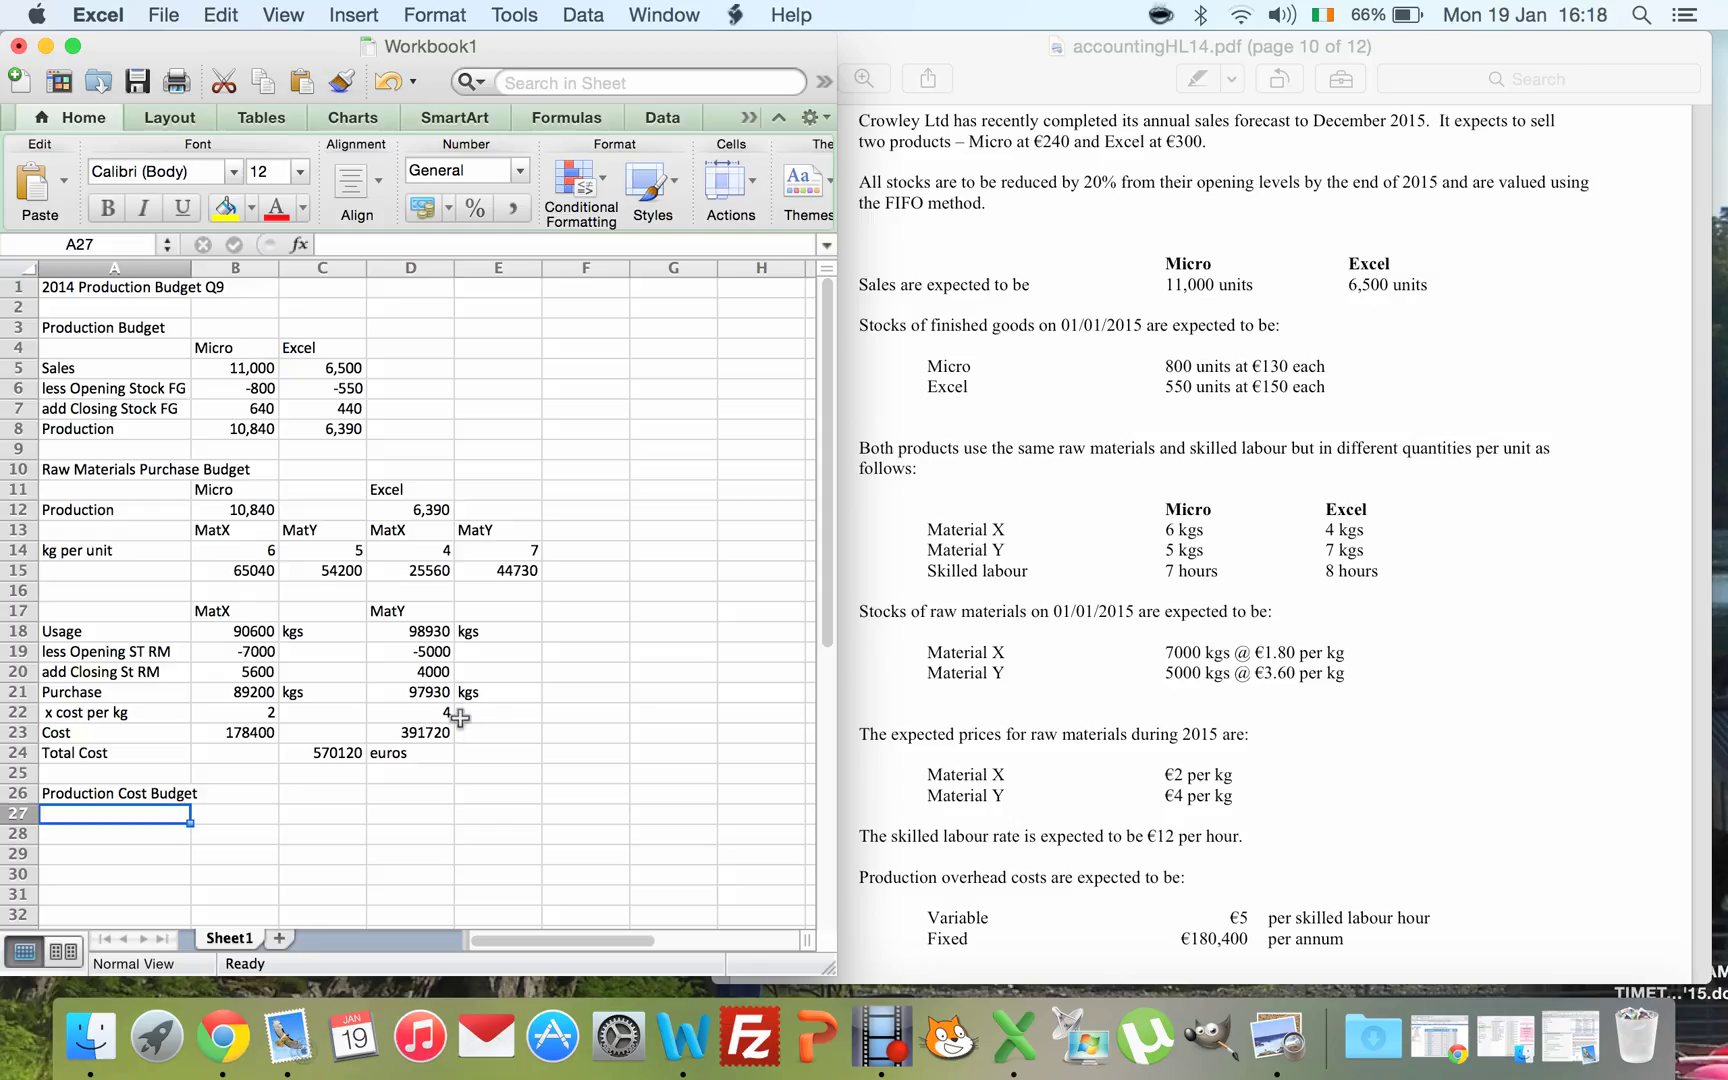
- Label A27 as Materials and A28 as Labour under the Production Cost Budget heading
type("Materials")
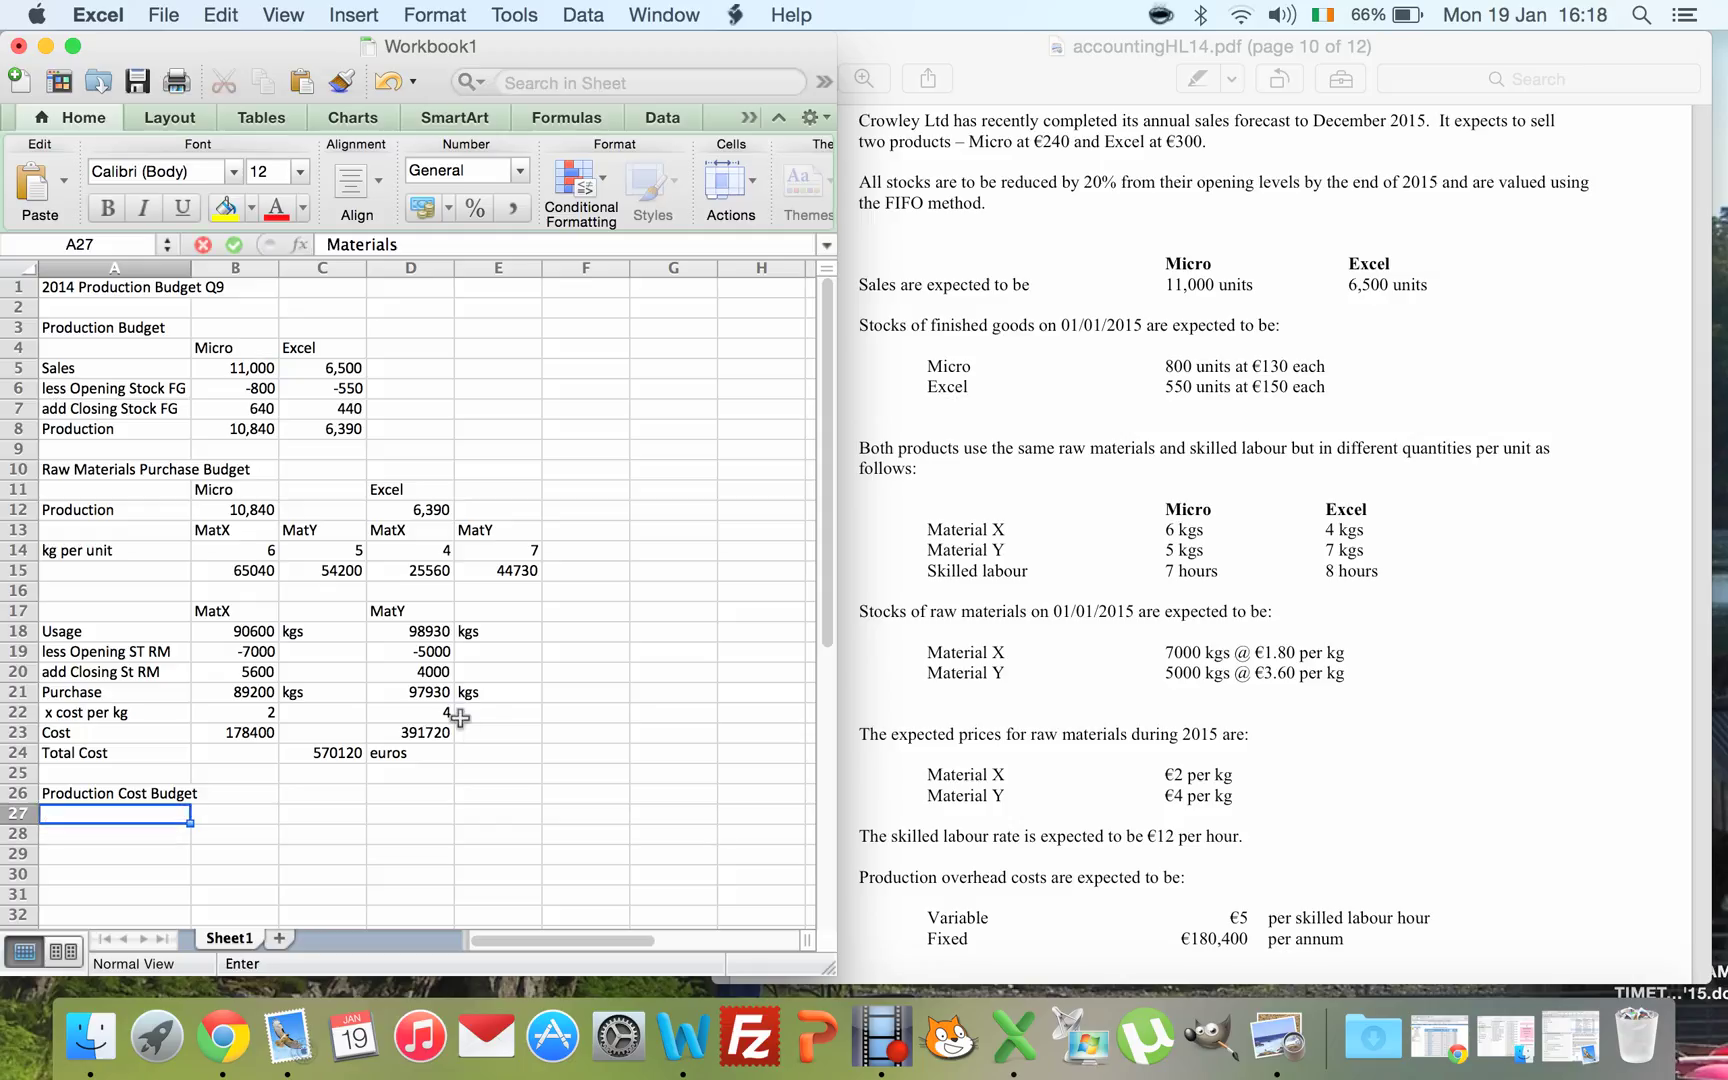
key("Return")
type("Labour")
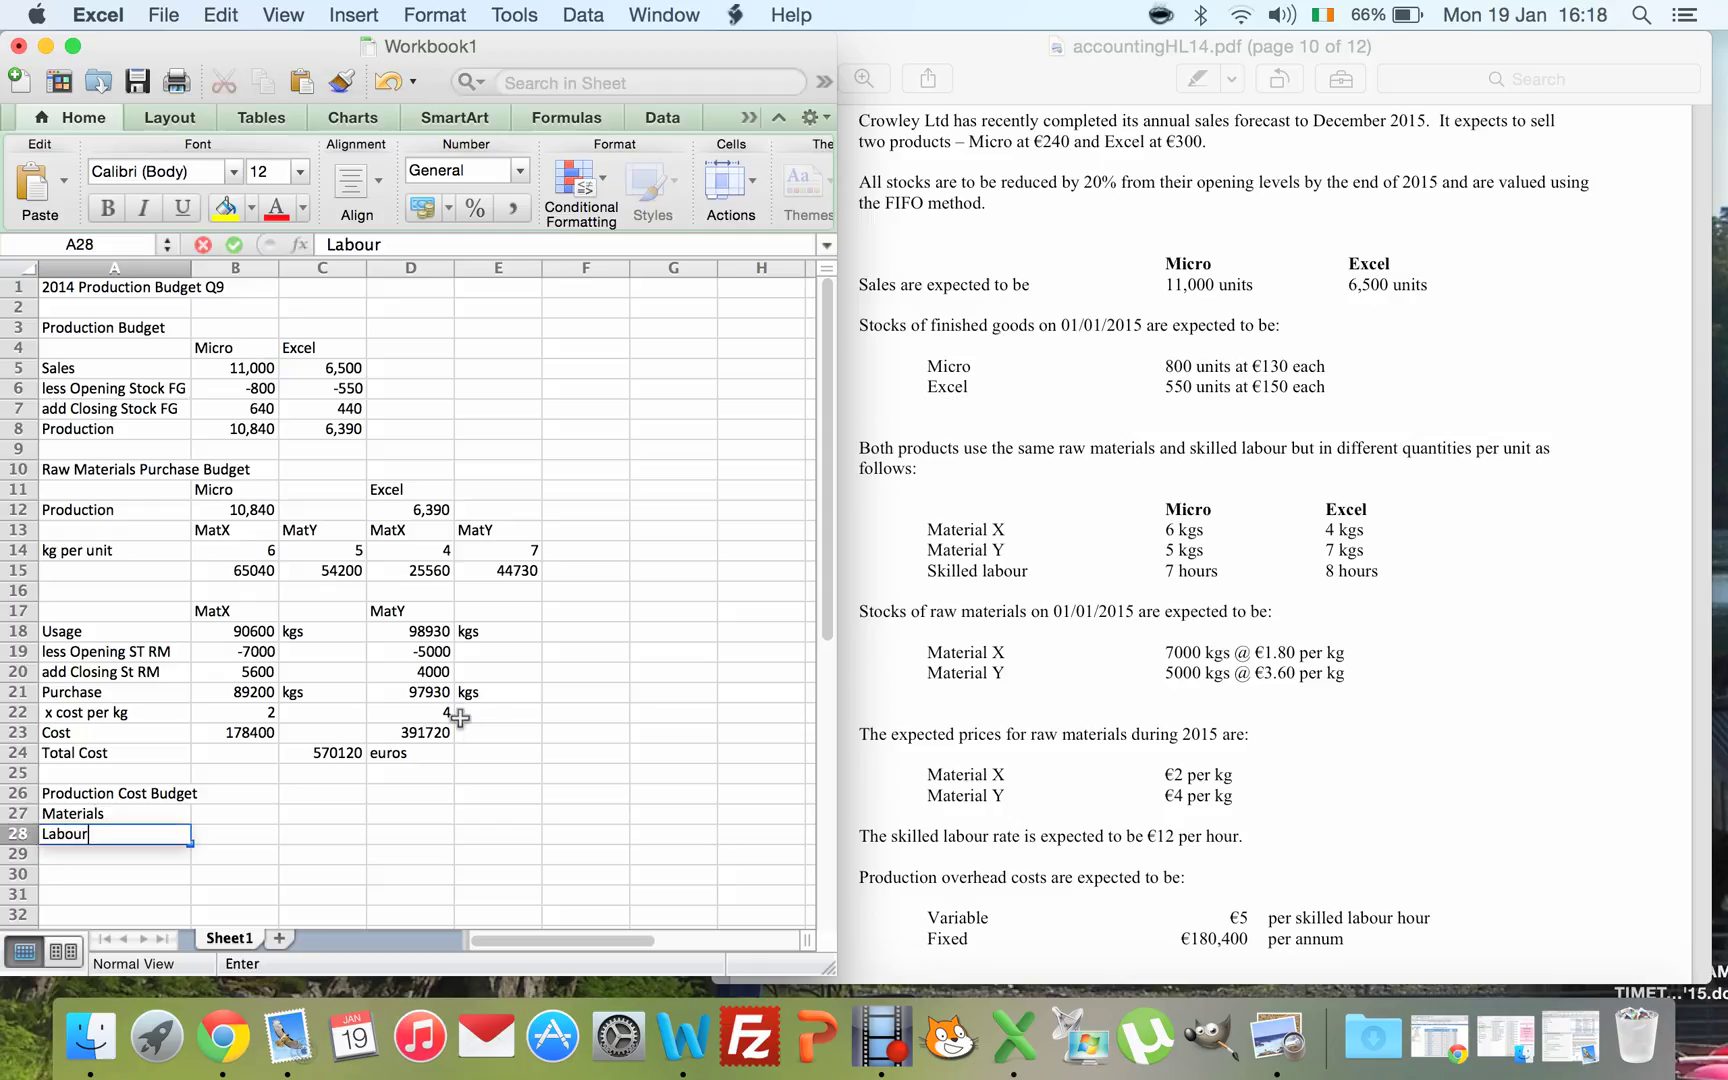
key("Return")
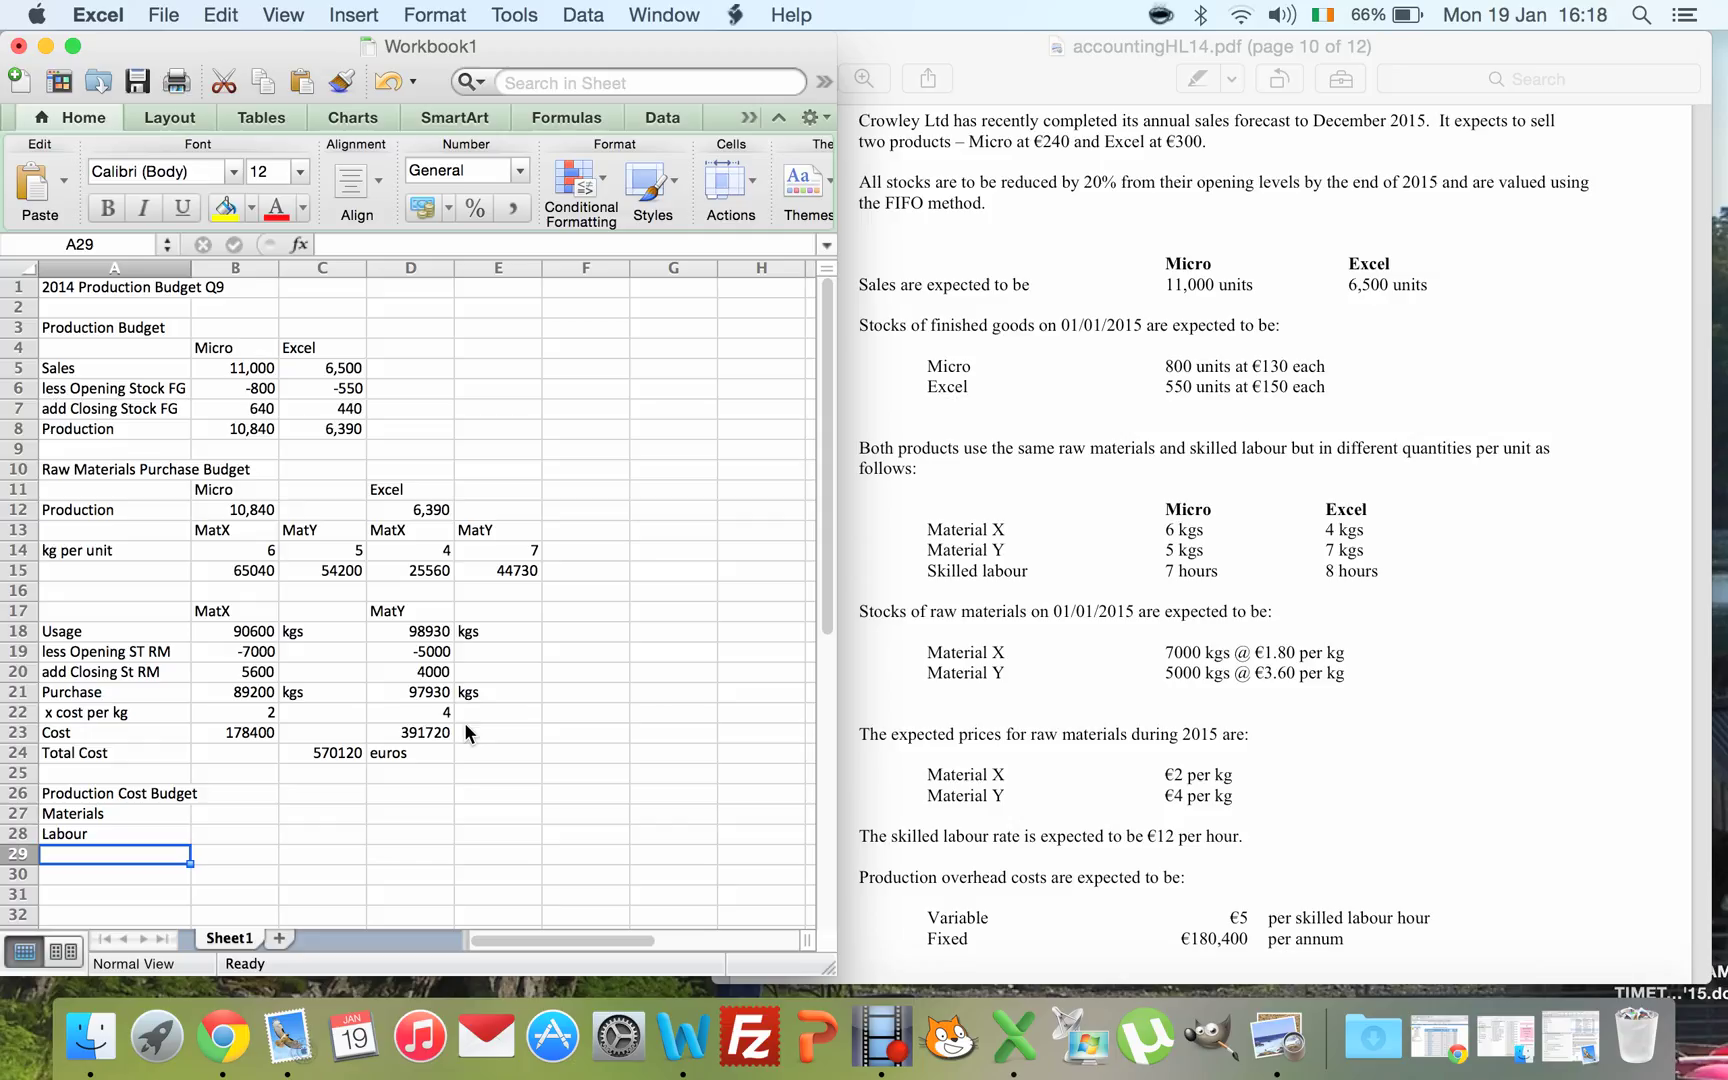
- Label A29 as Variable Overheads and A30 as Fixed Overheads
type("Varia")
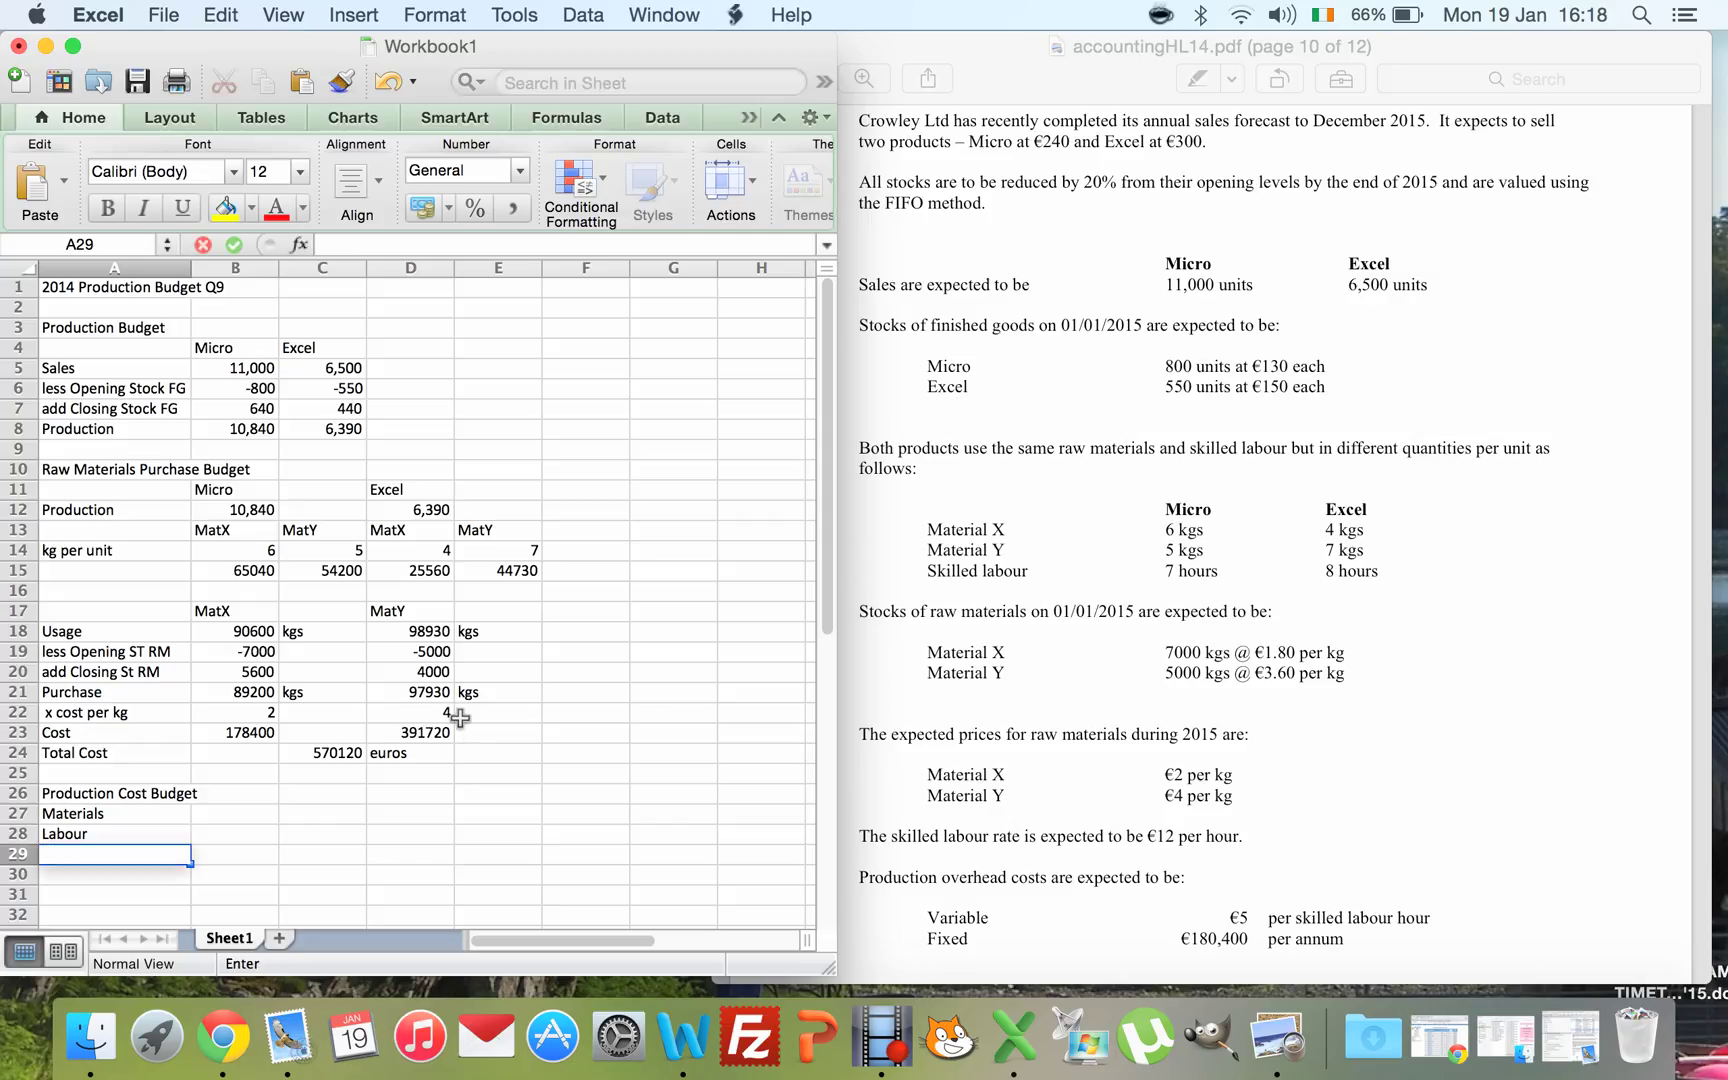
type("ble =")
key("BackSpace")
key("BackSpace")
type("Overhe")
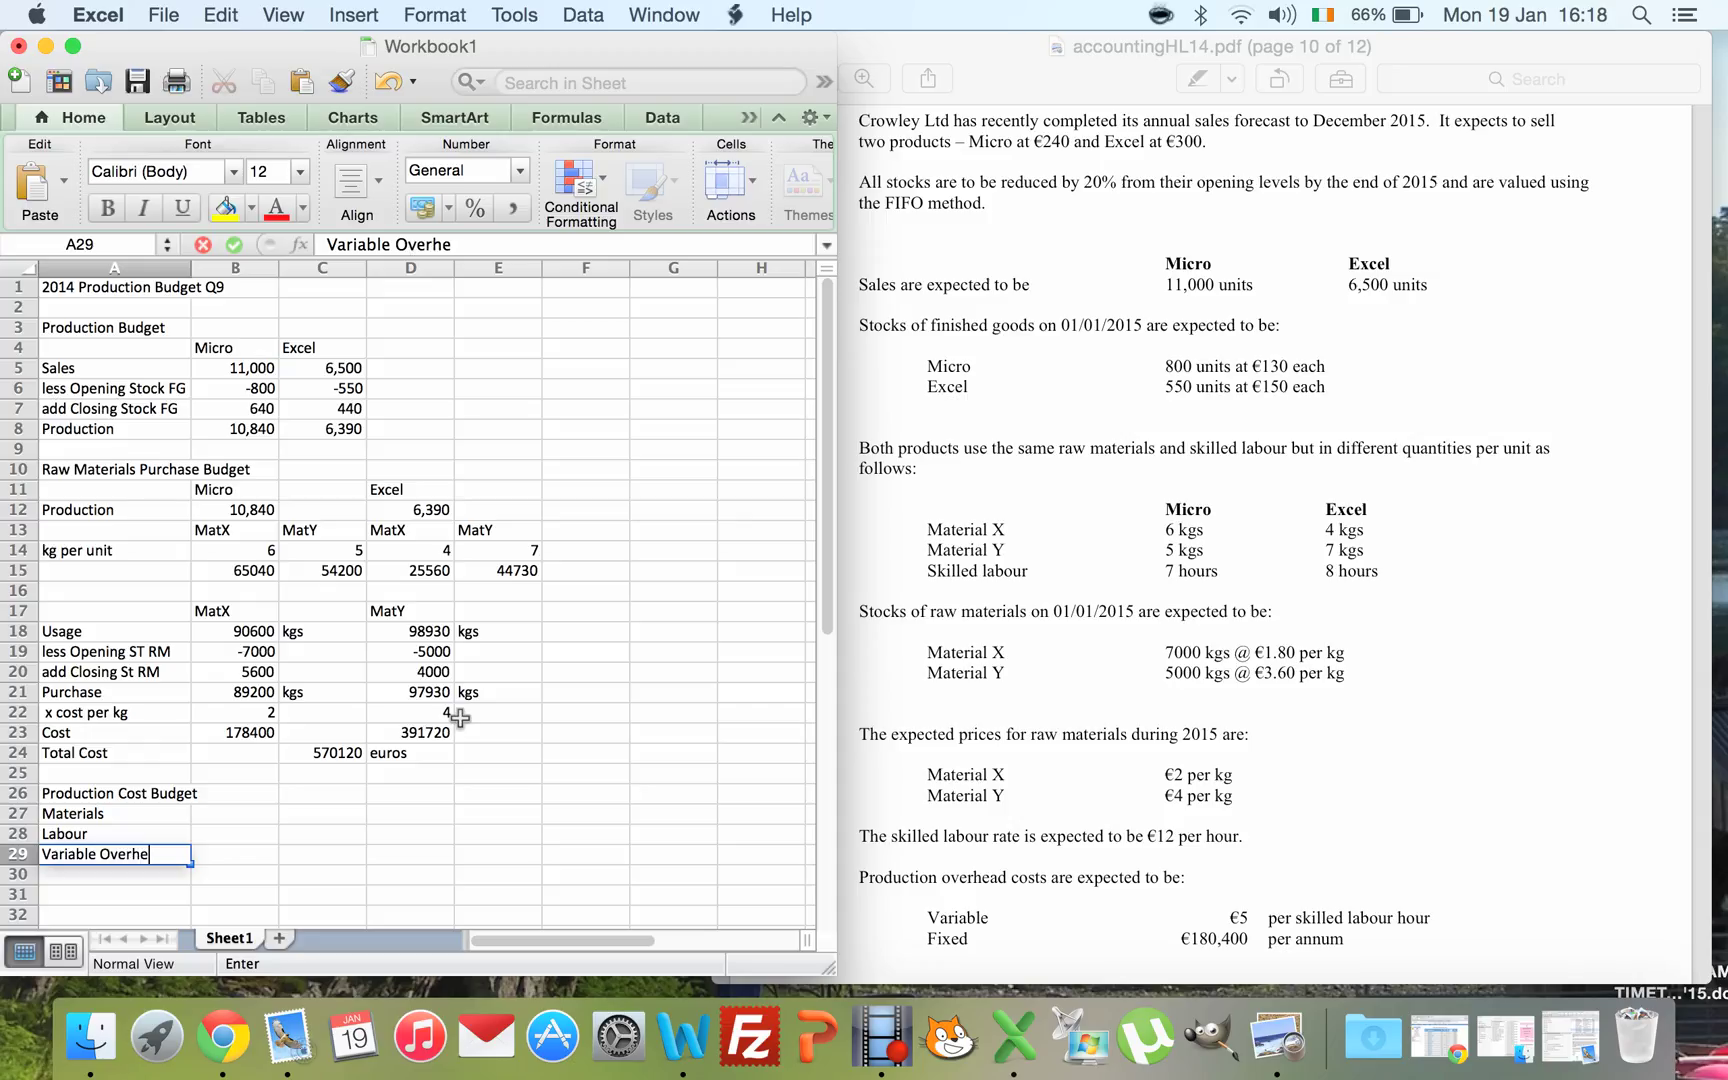
type("ads")
key("Return")
type("Fi")
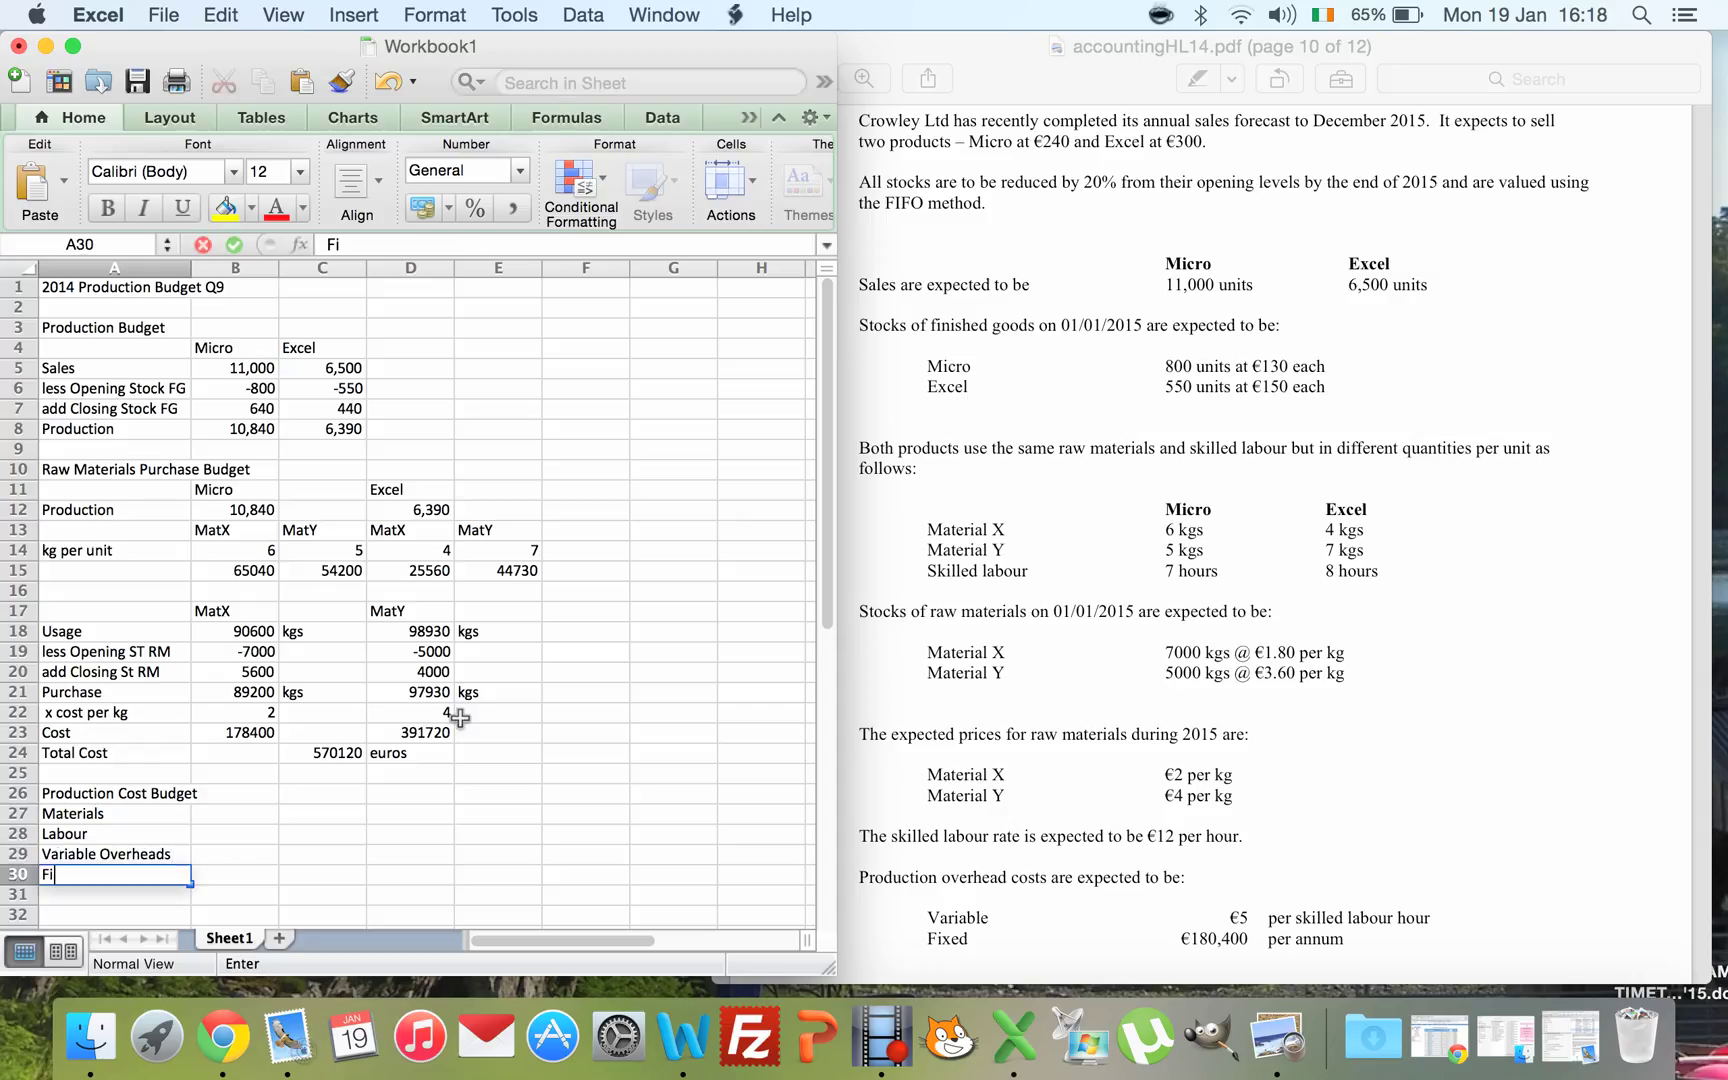
type("xed Overheads")
key("Right")
- Link the Materials cost in C27 to the raw materials total cost in C24
key("Up")
key("Up")
key("Up")
key("Right")
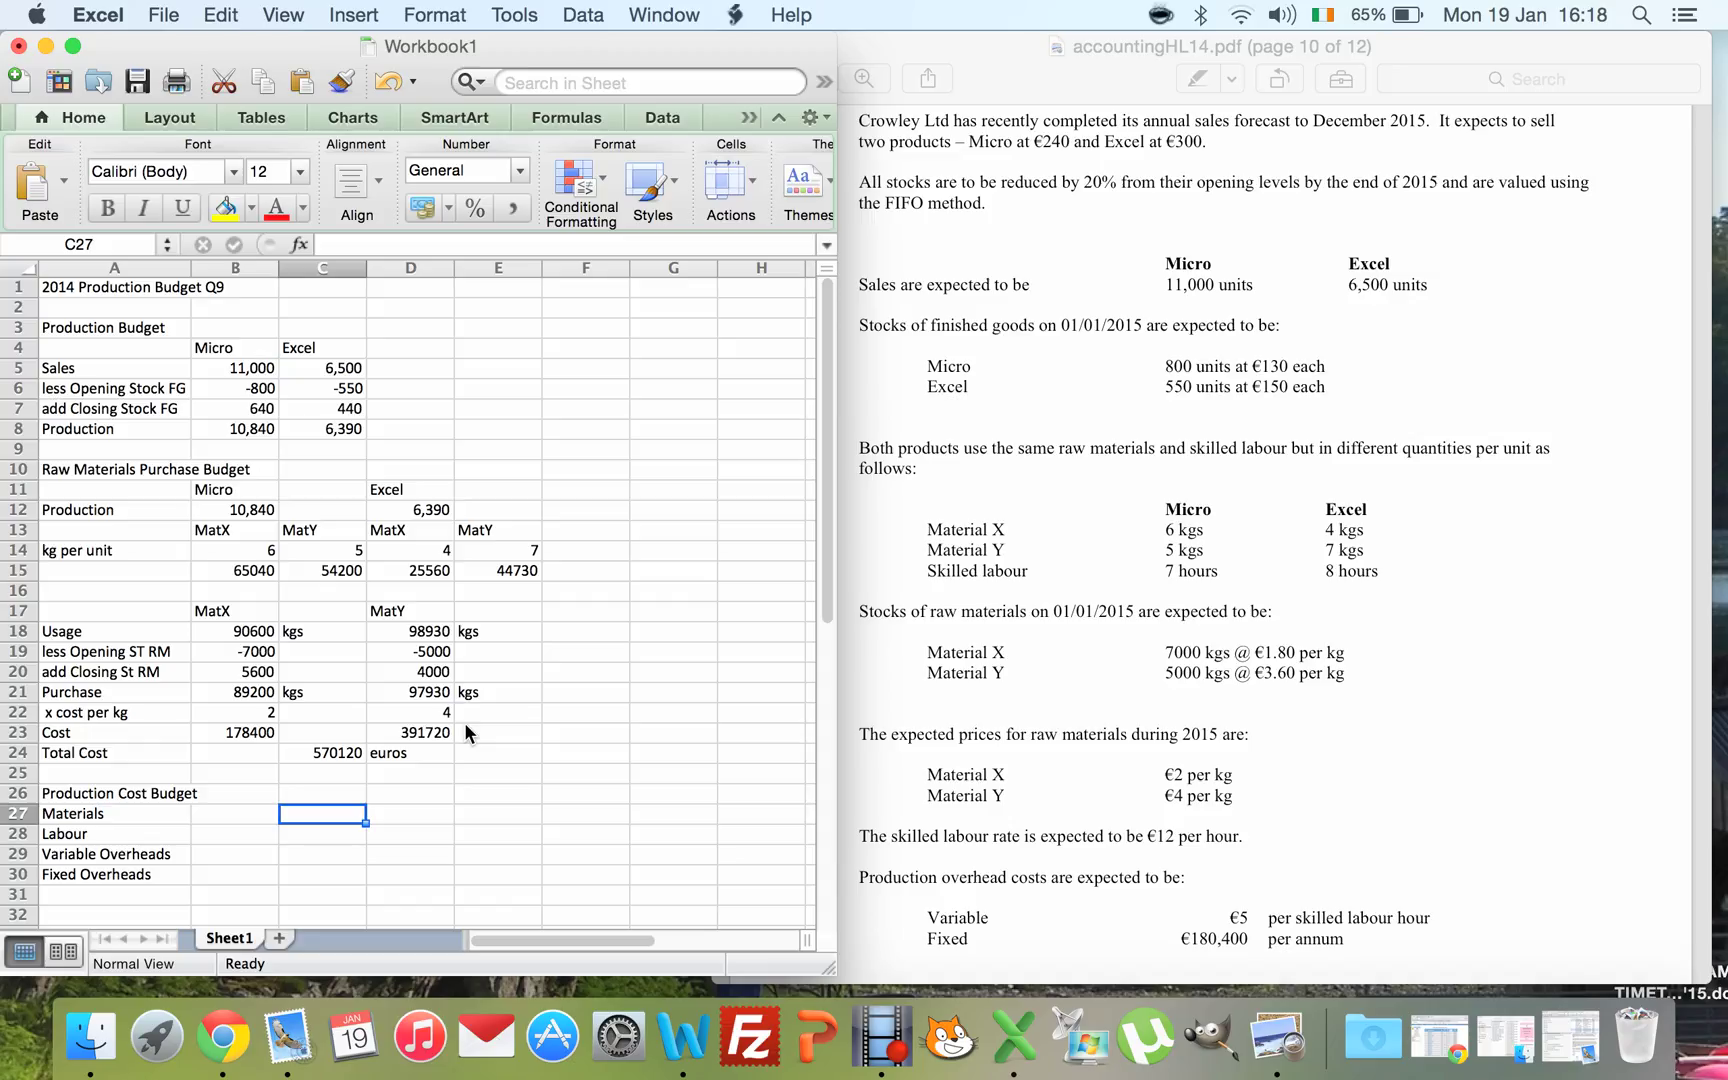
type("=")
key("Up")
key("Up")
key("Up")
key("Return")
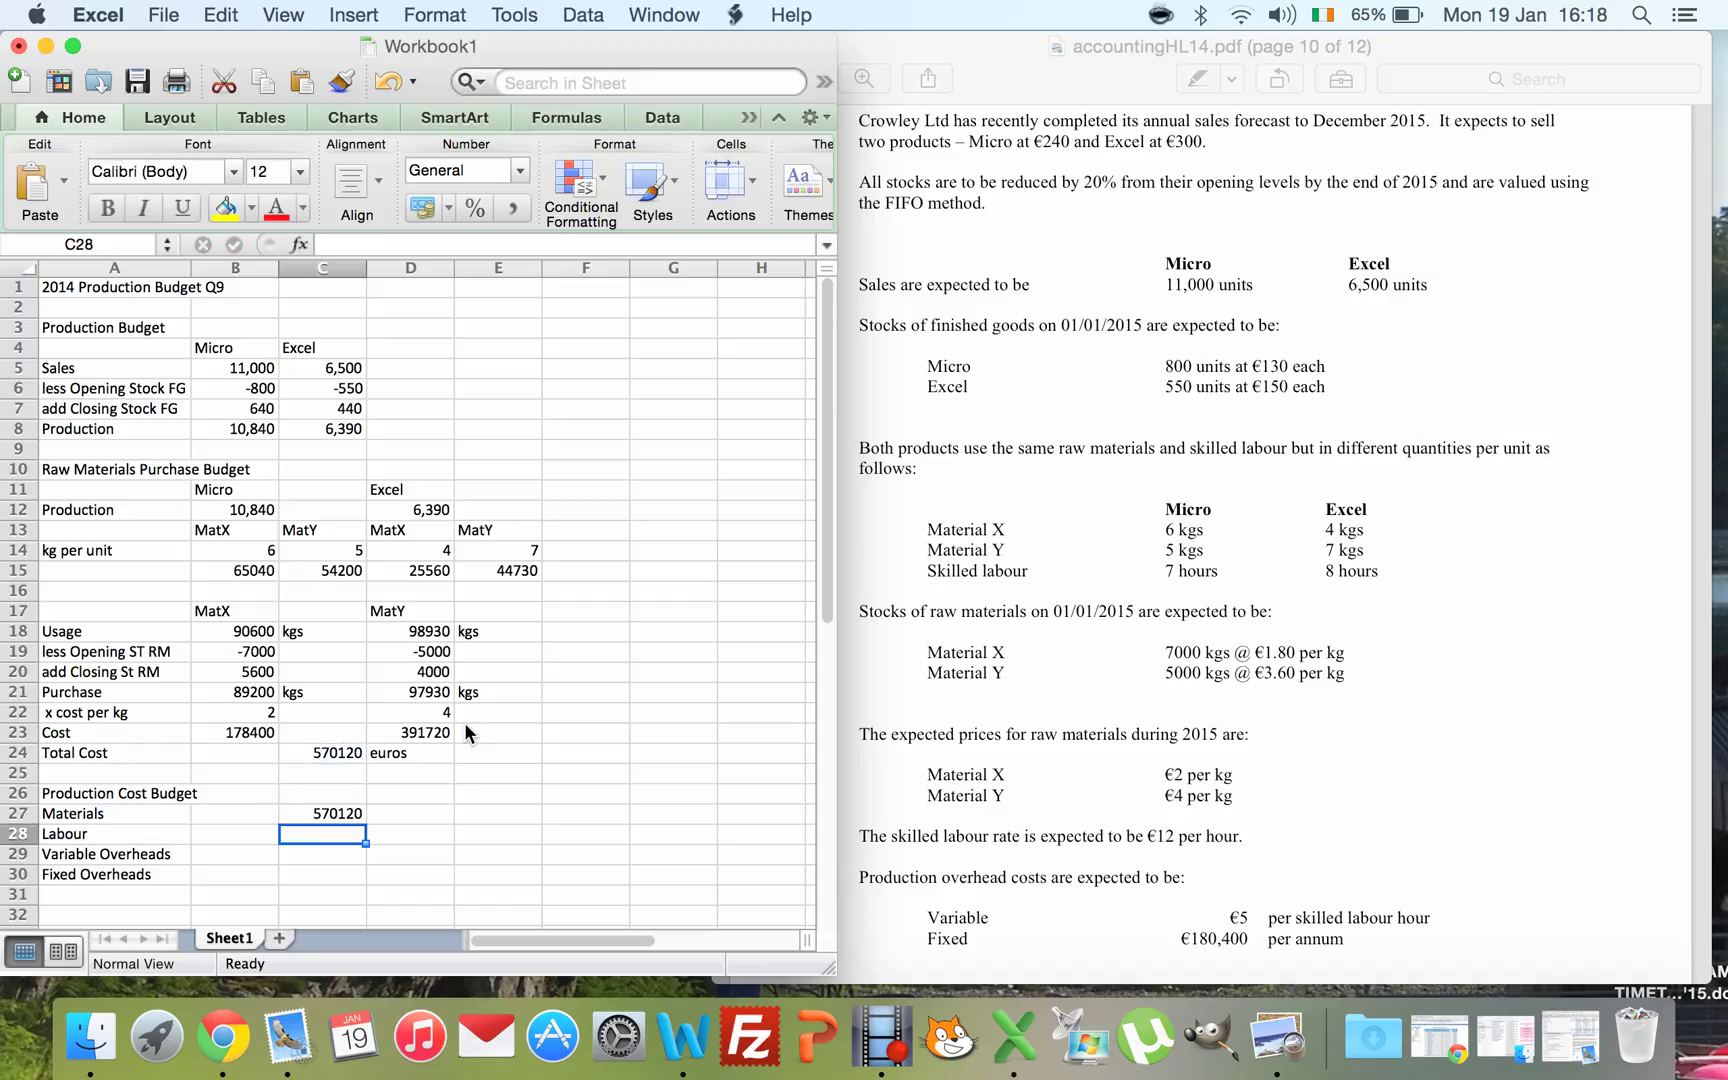
- Enter the section heading Labour Budget in E26
key("Right")
key("Right")
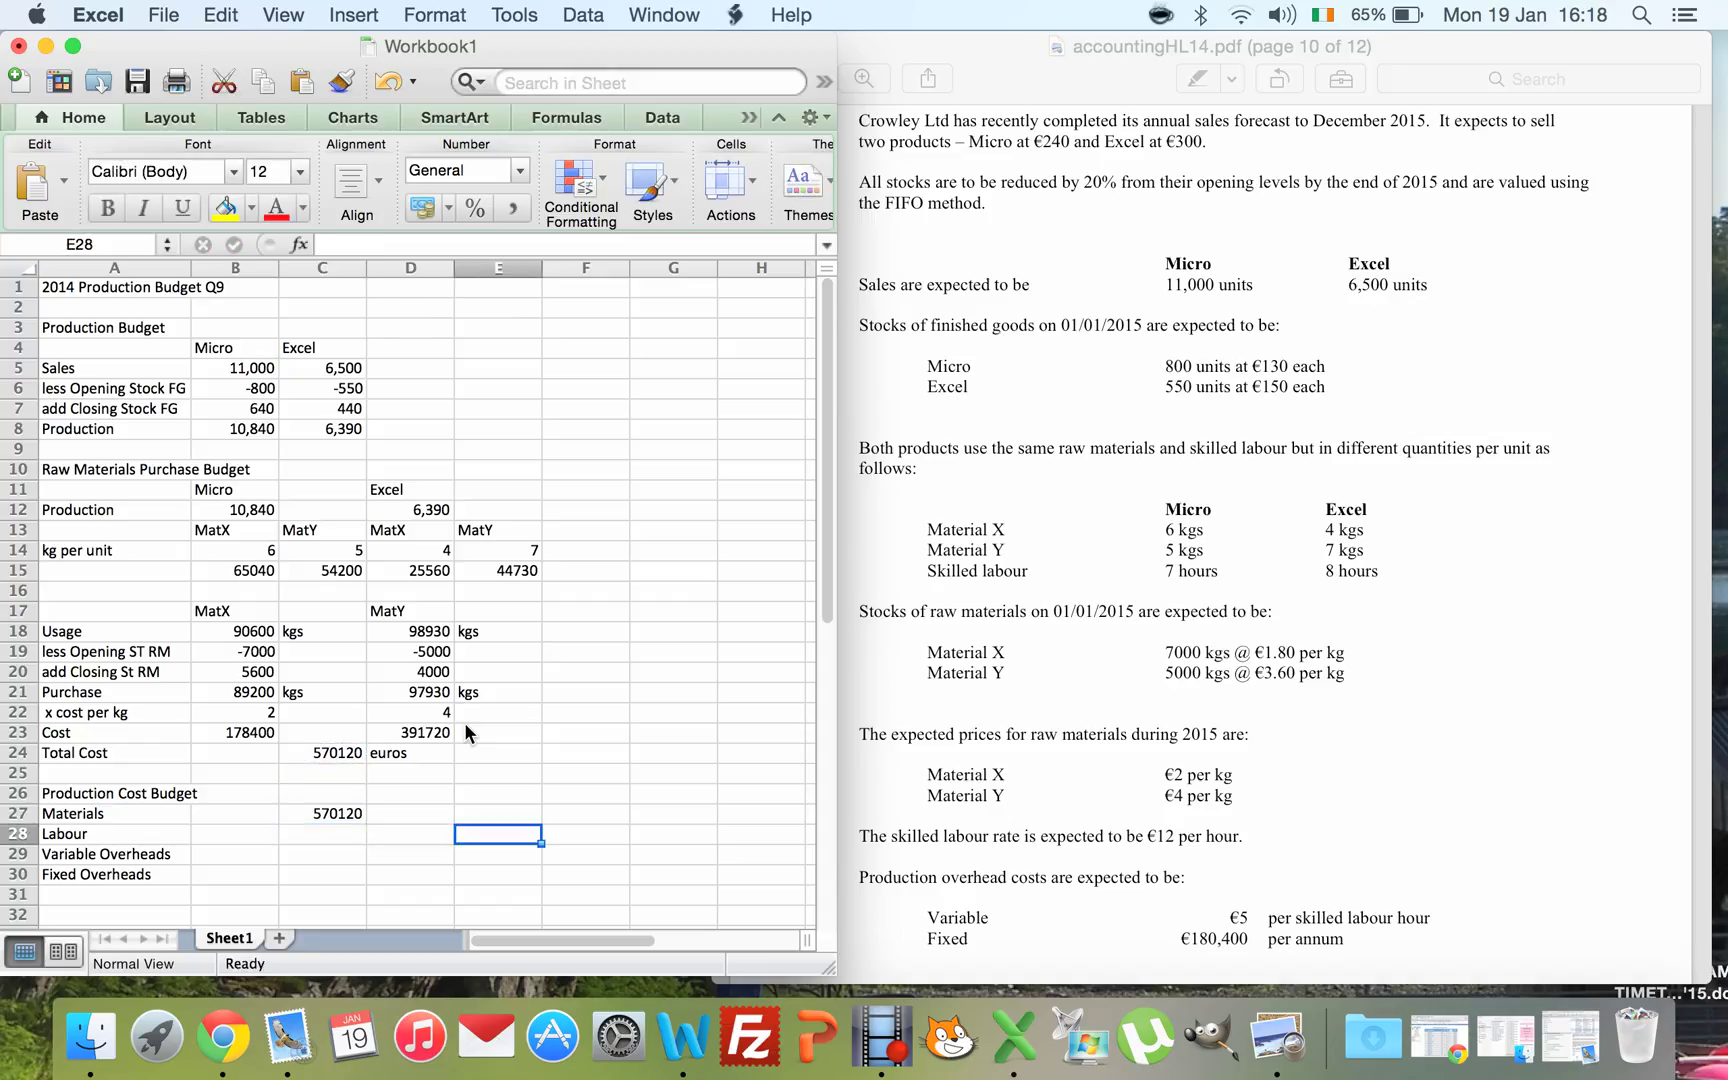
key("Up")
key("Up")
type("Labou")
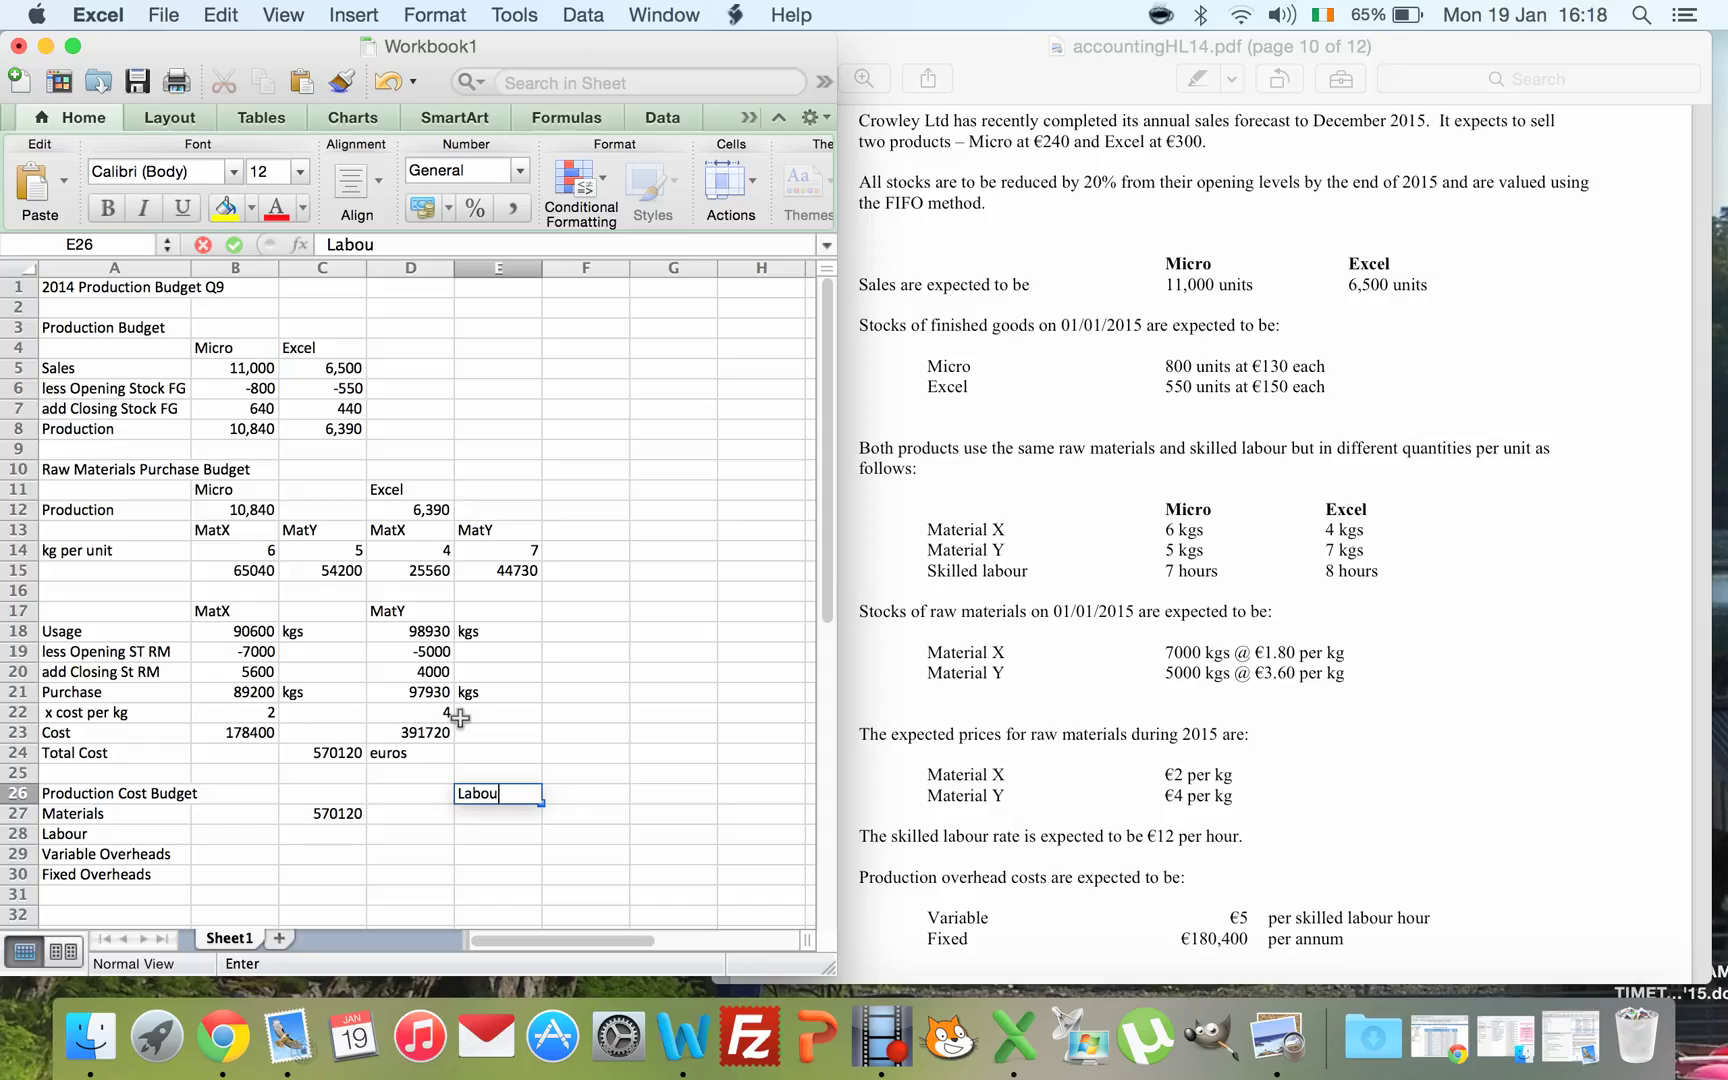
type("r Budget")
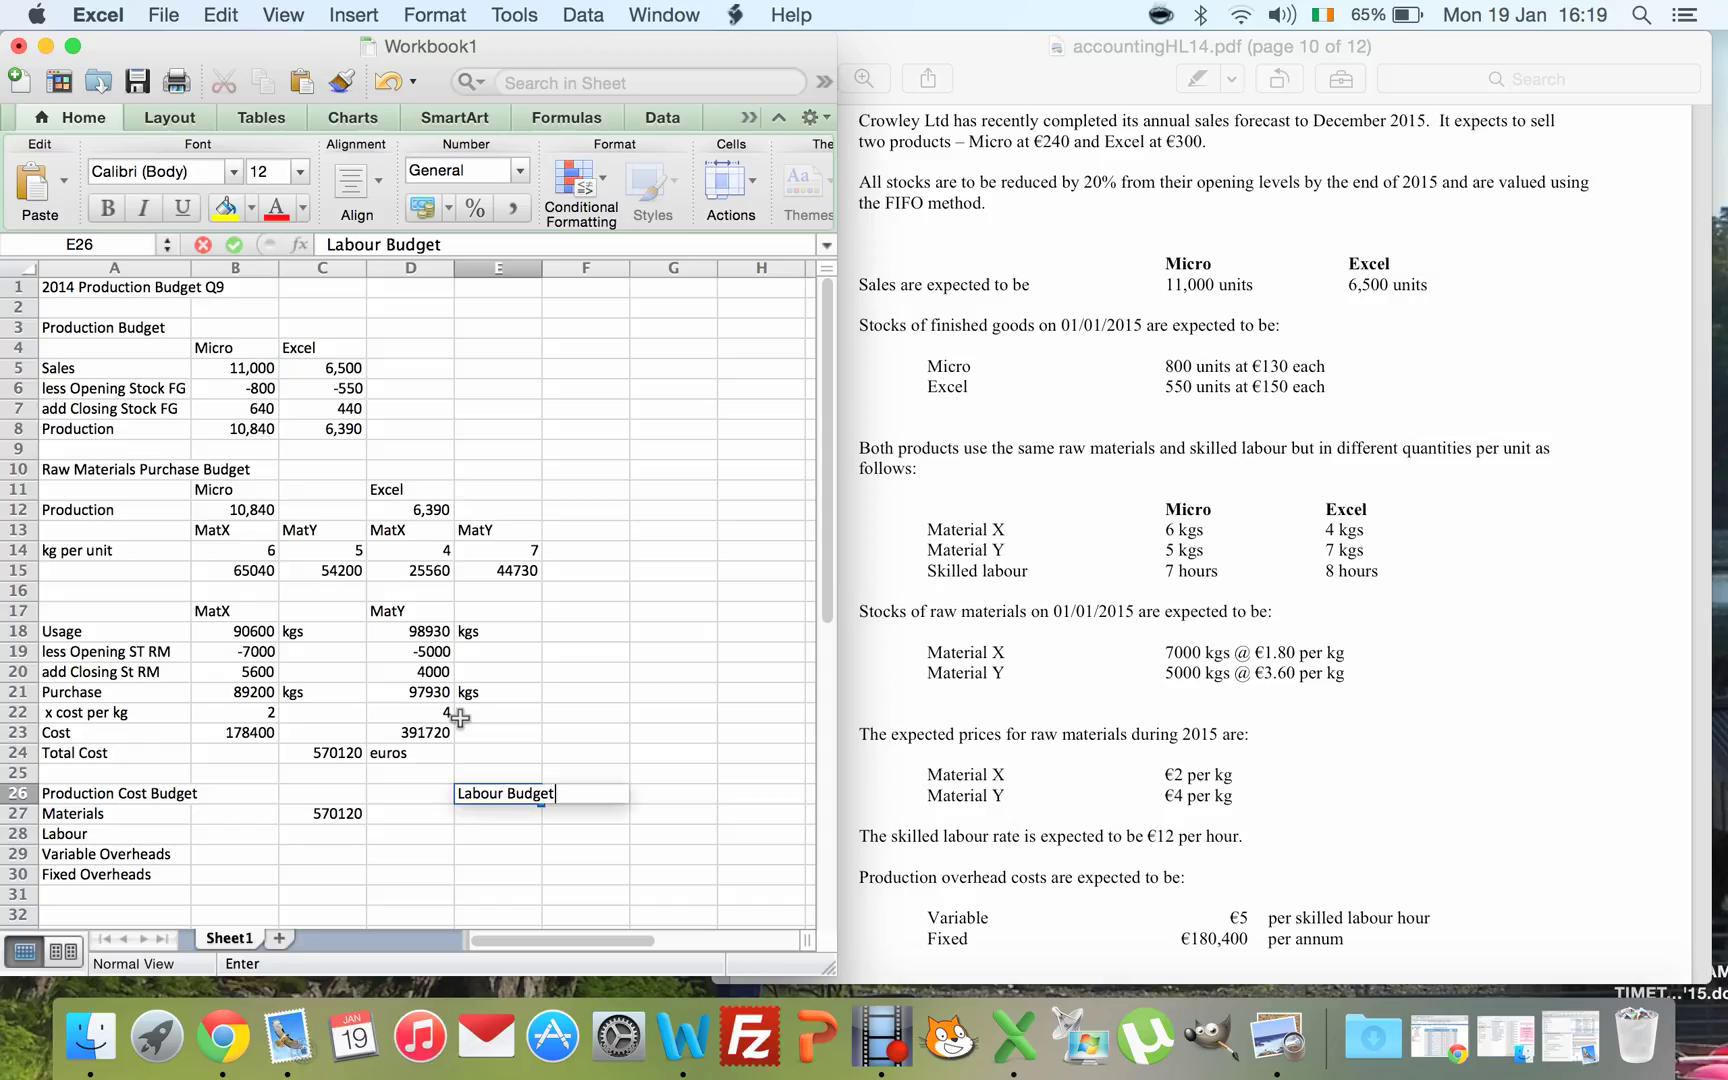
key("Return")
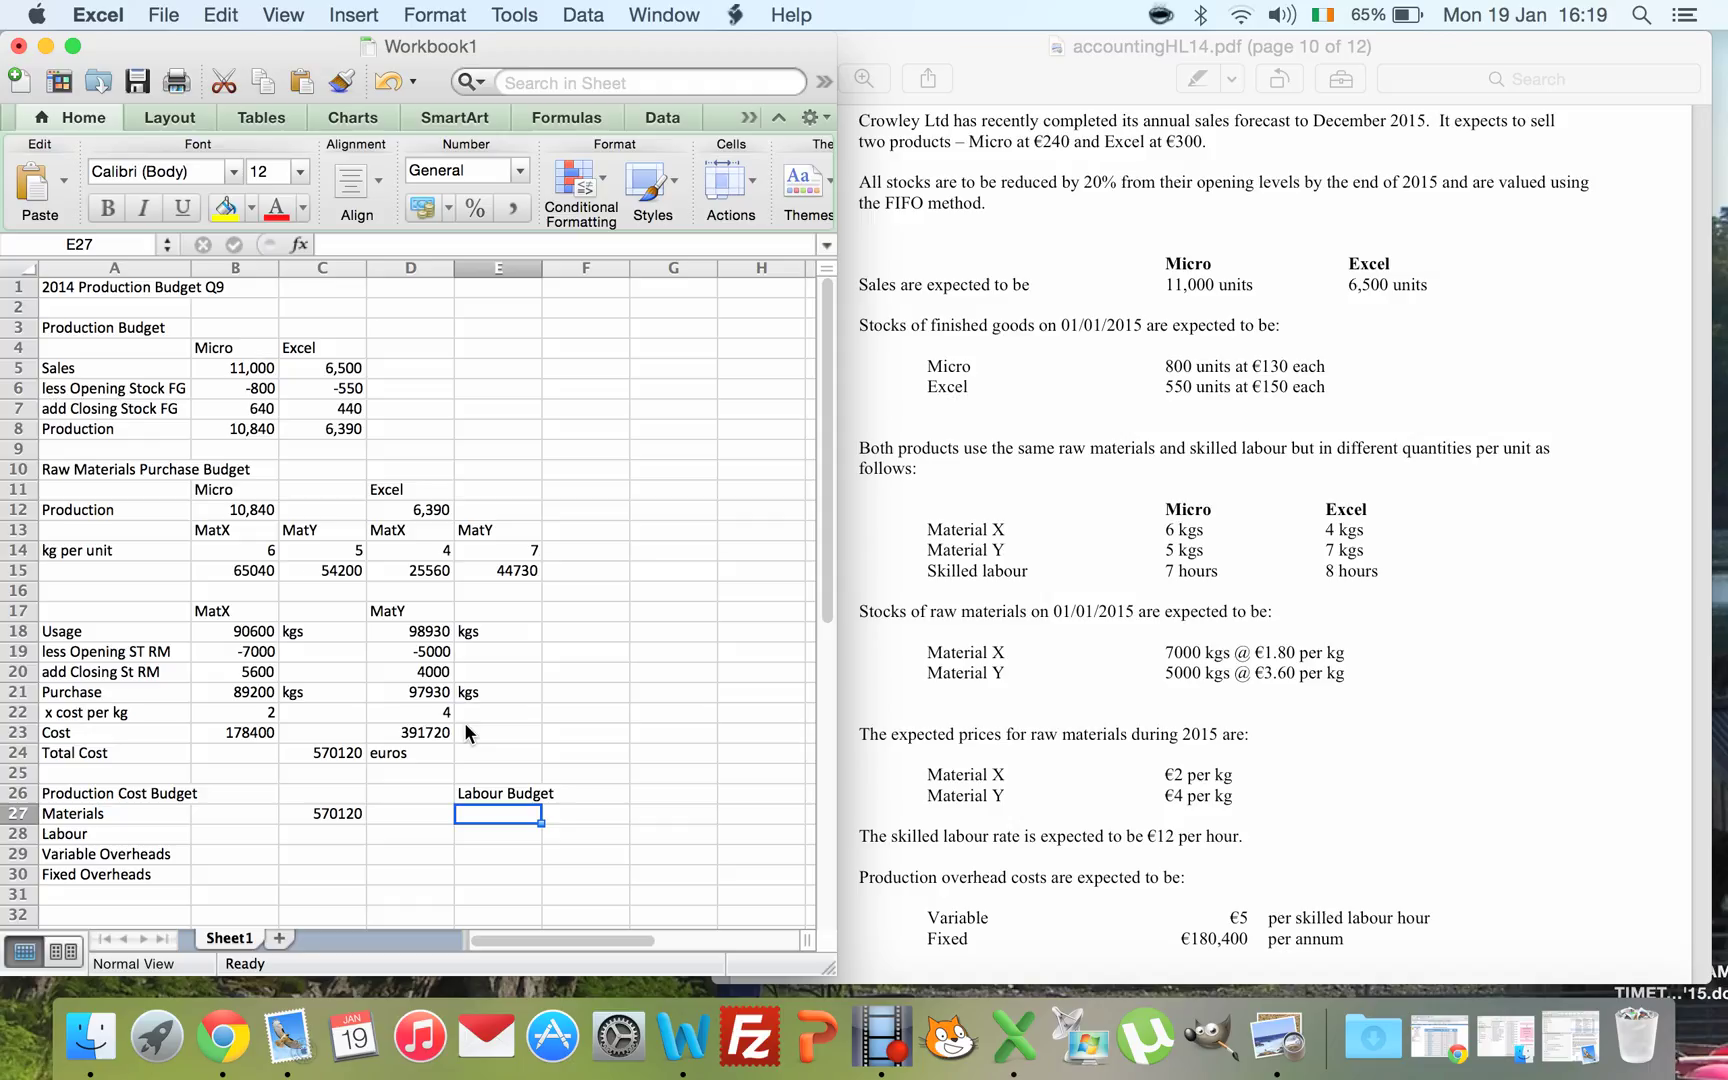
- Set the width of column E to 4 cm
left_click(498, 266)
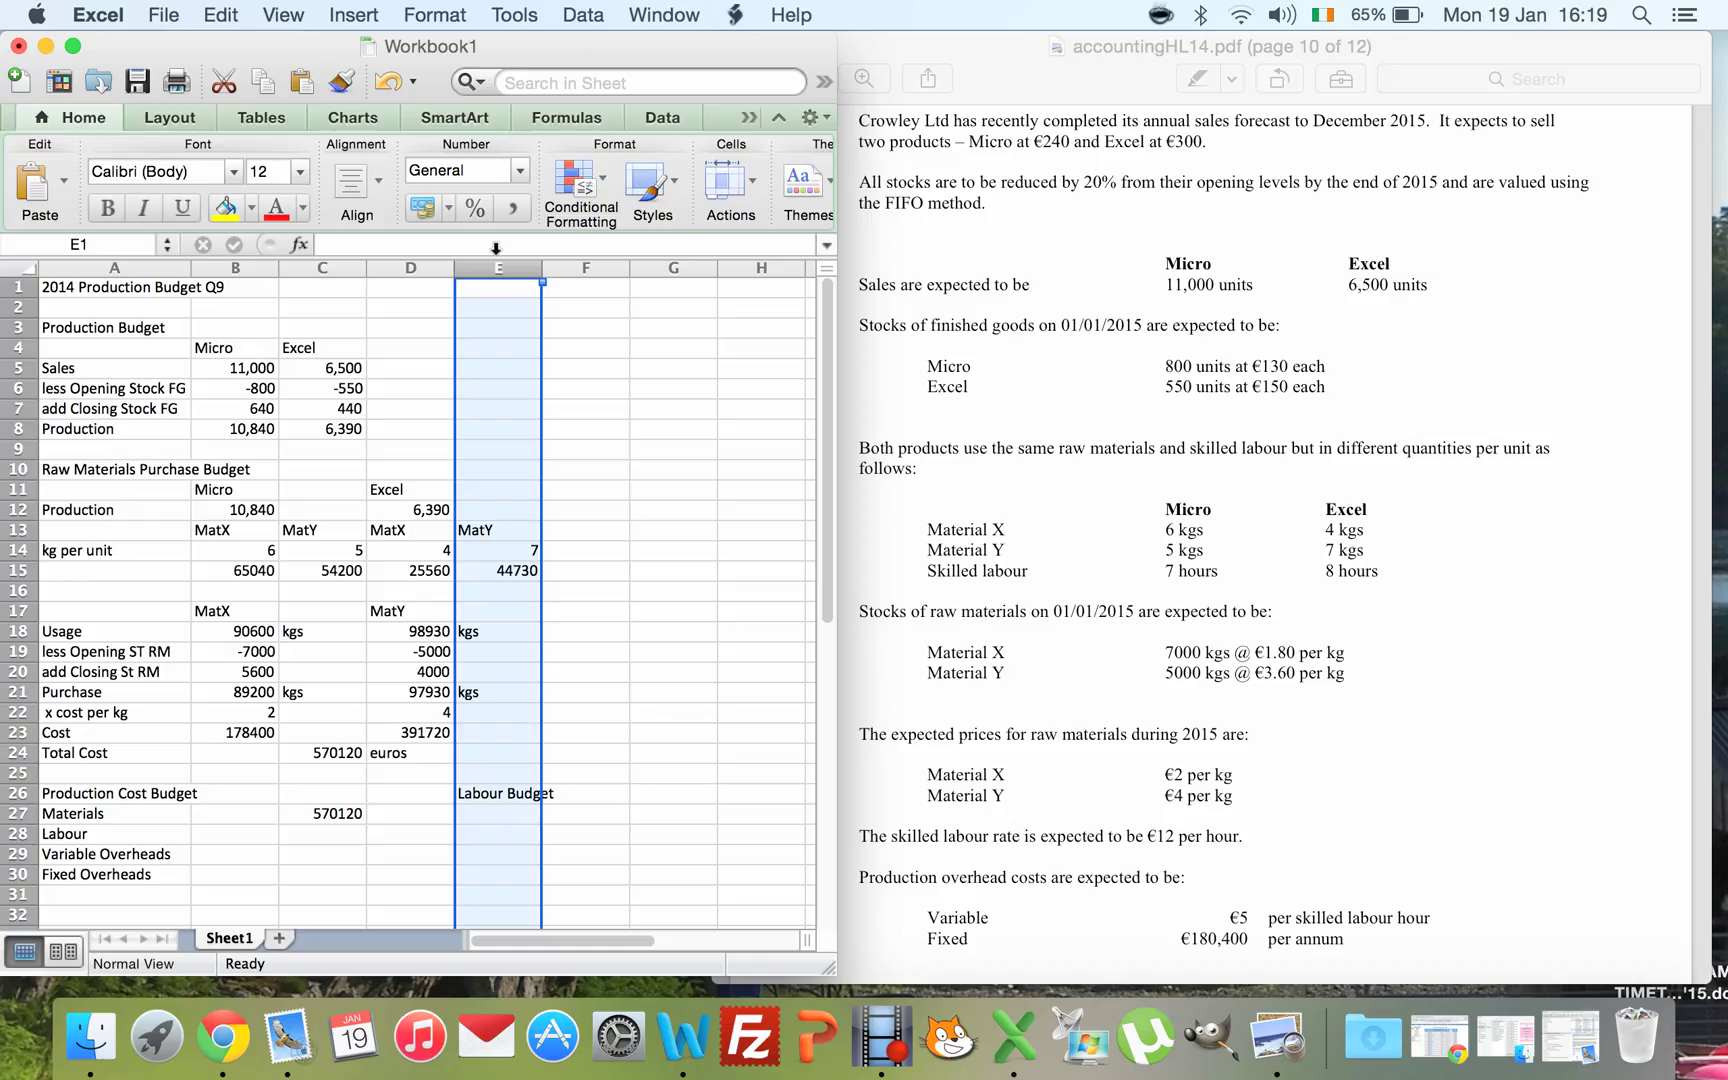
right_click(498, 258)
left_click(553, 514)
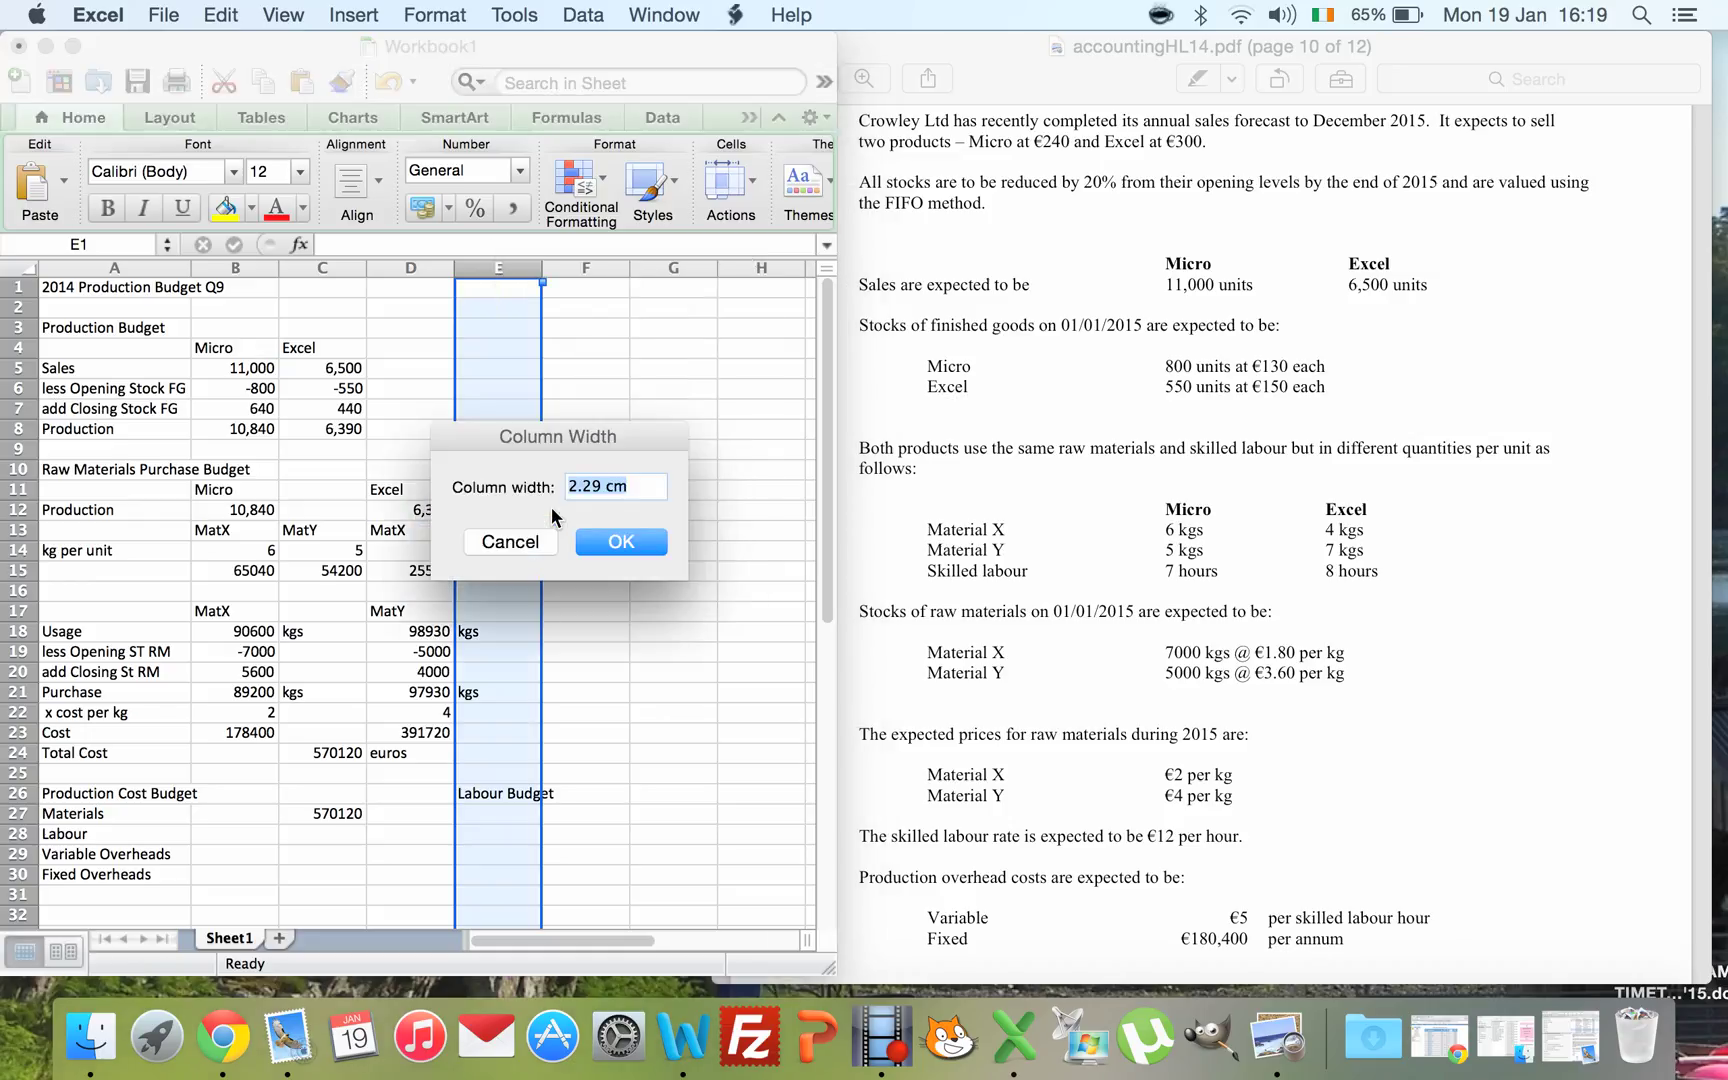
type("4cm")
key("Return")
- Label E27 as Production under the Labour Budget heading
key("Down")
key("Down")
key("Down")
key("Down")
key("Down")
key("Down")
key("Down")
key("Down")
key("Down")
key("Down")
key("Down")
key("Down")
key("Down")
key("Down")
key("Down")
key("Down")
key("Down")
key("Down")
key("Down")
key("Down")
key("Down")
key("Down")
key("Down")
key("Down")
key("Down")
key("Down")
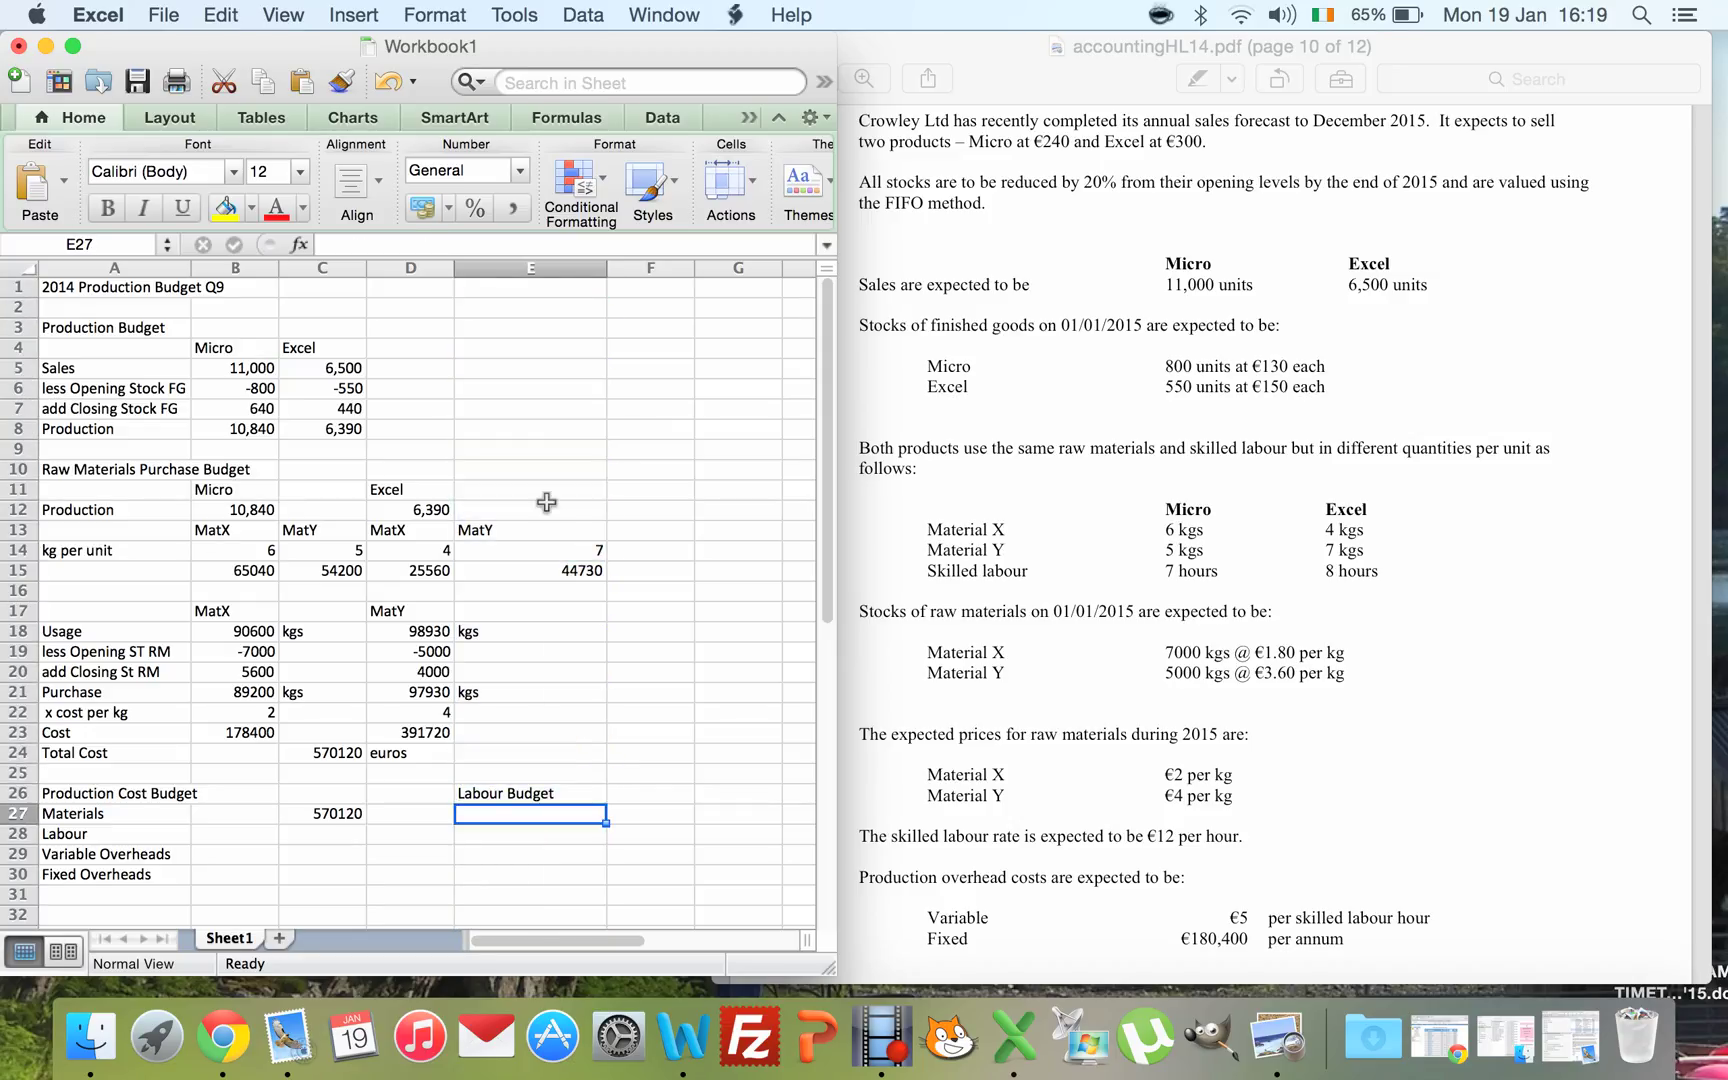
type("Production")
key("Tab")
- Enter the column headings Micro in F26 and Excel in G26 for the Labour Budget
key("Up")
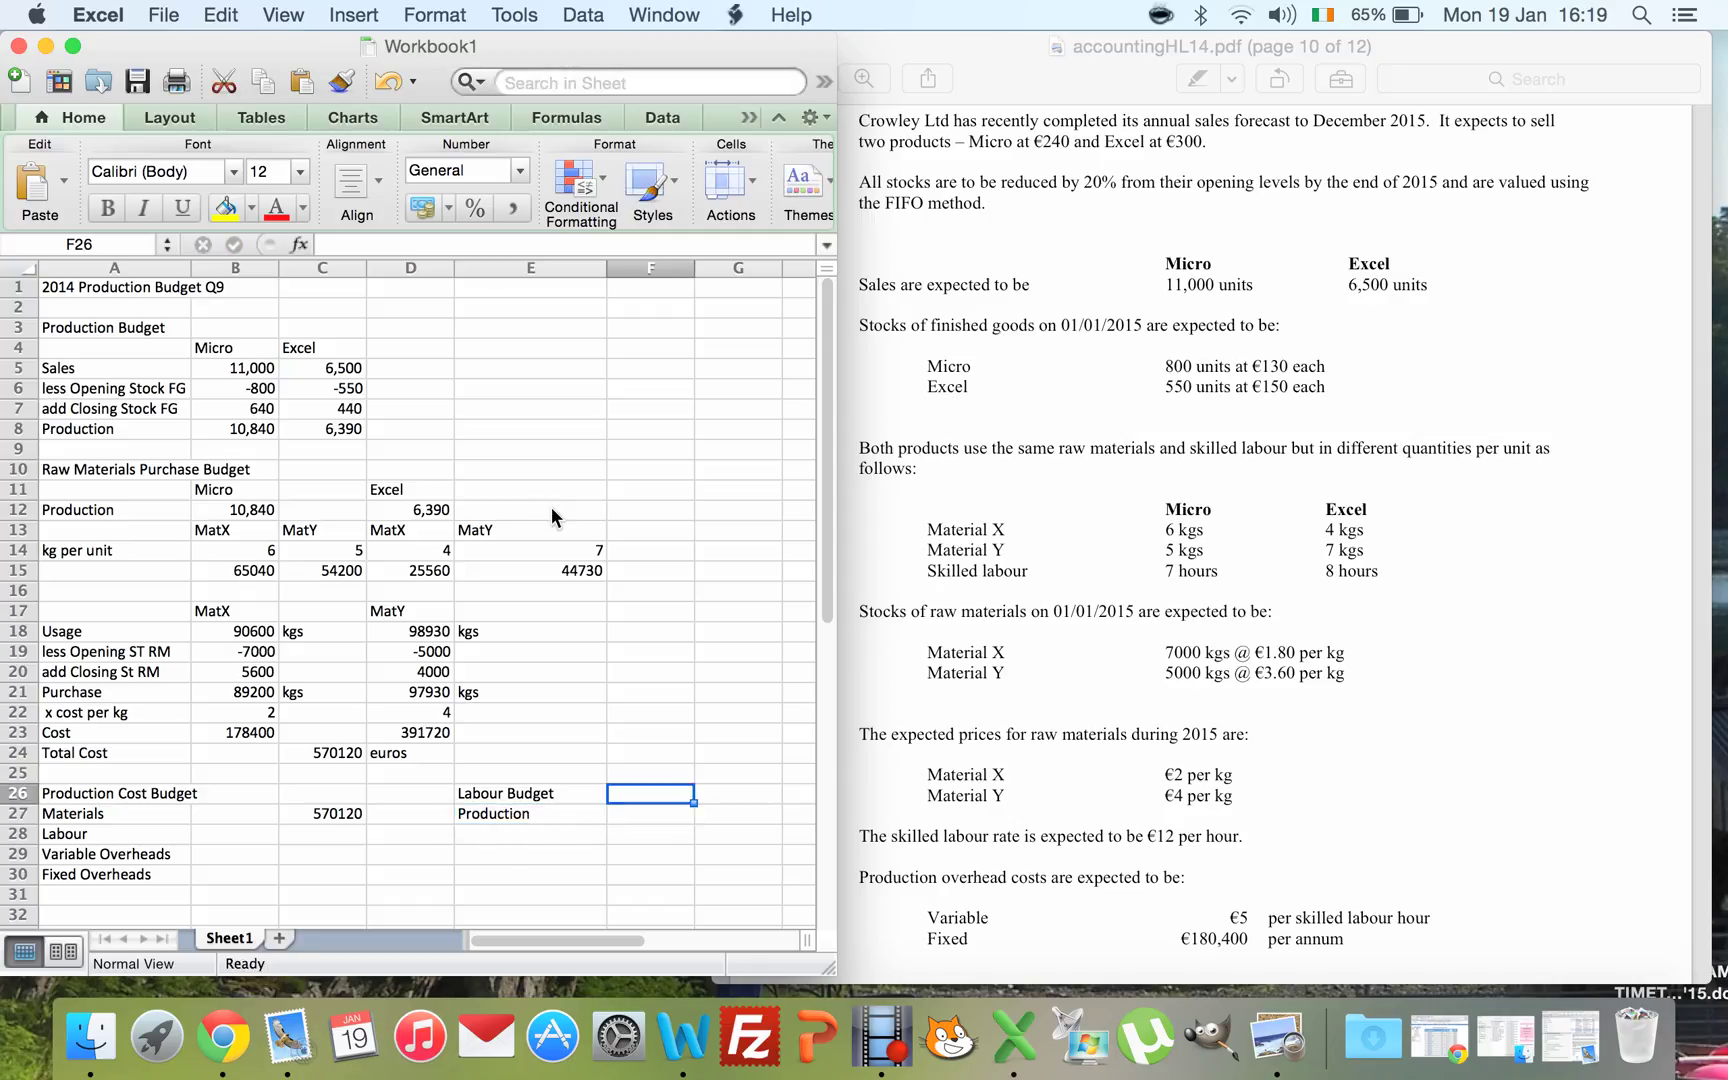
type("Mi")
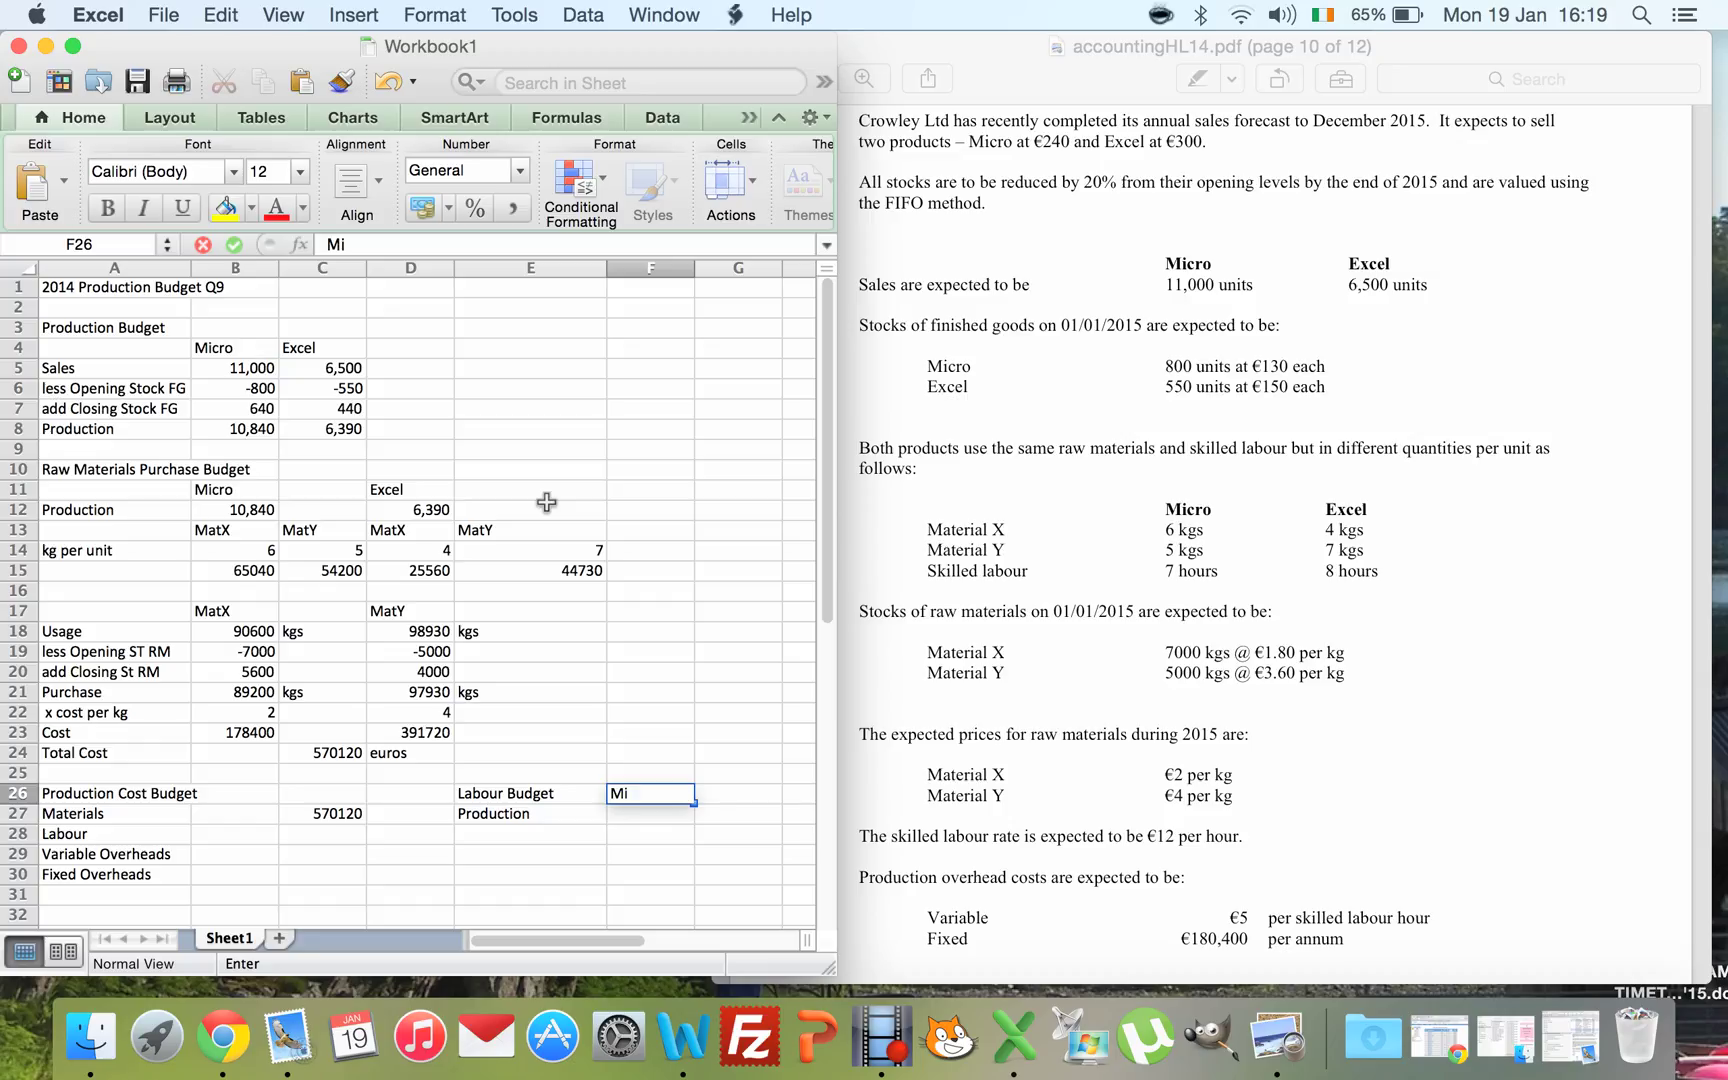
type("cro")
key("Tab")
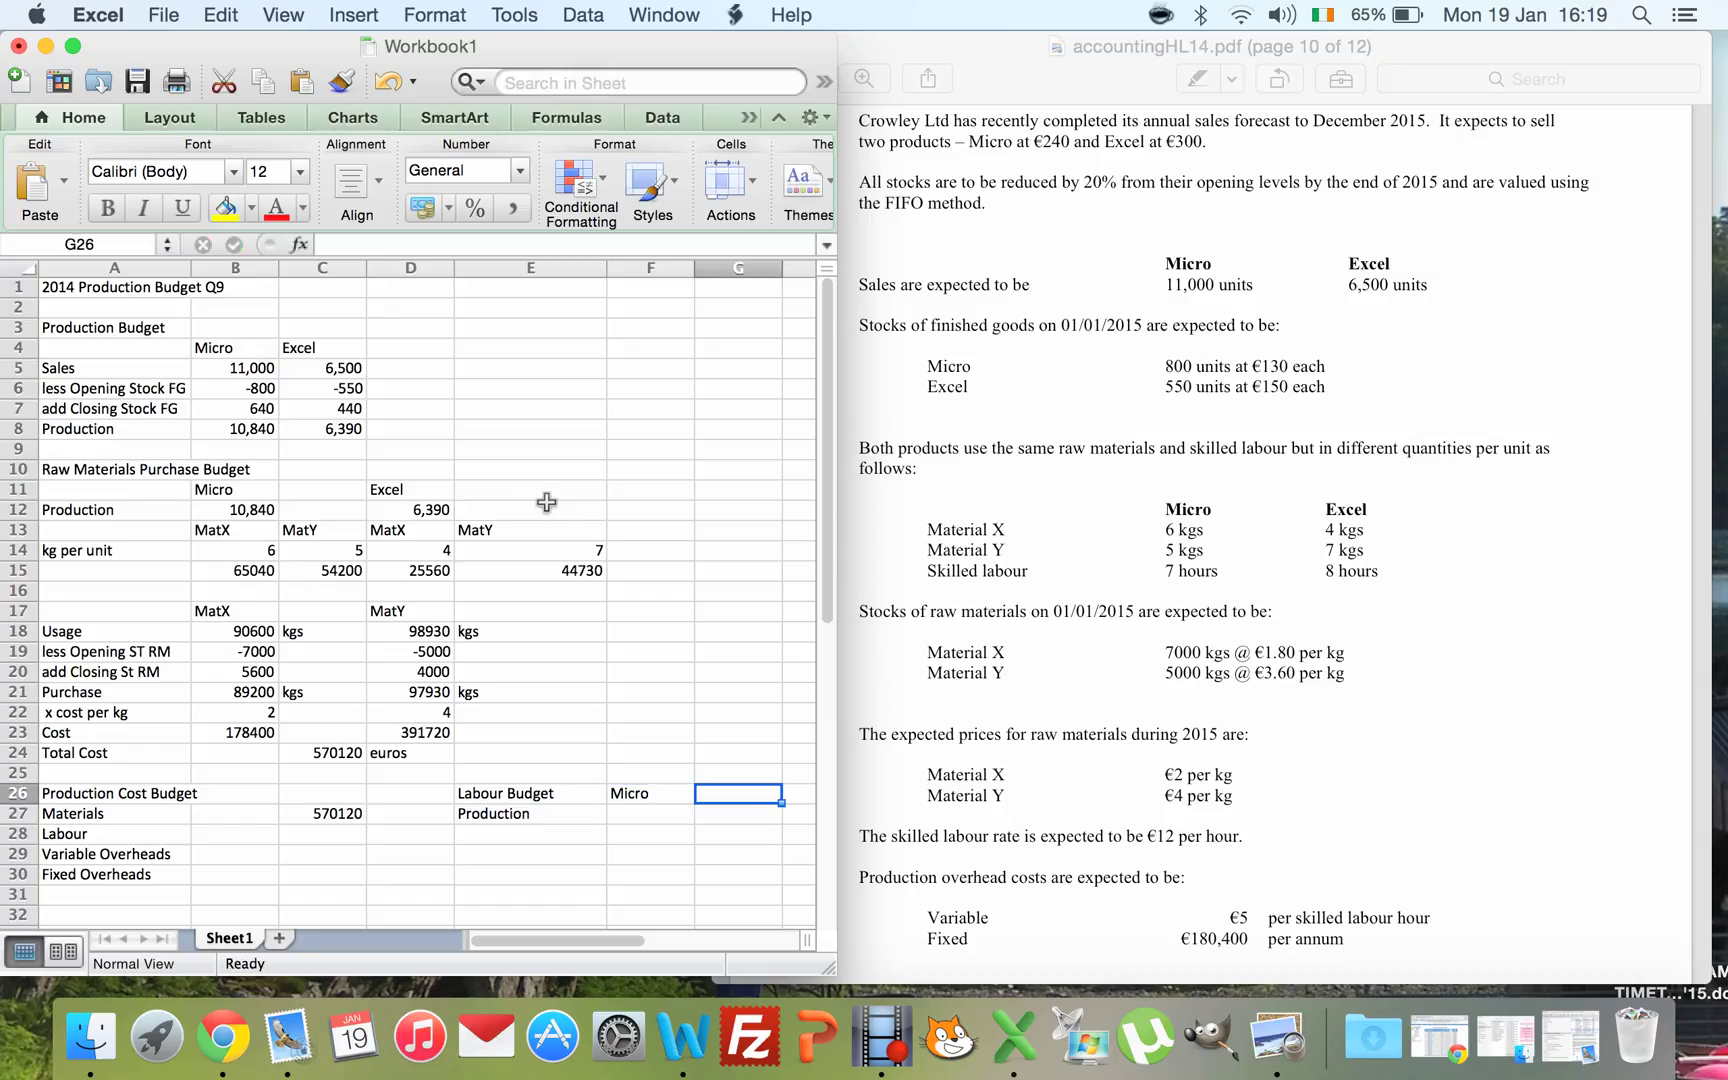
type("Excel")
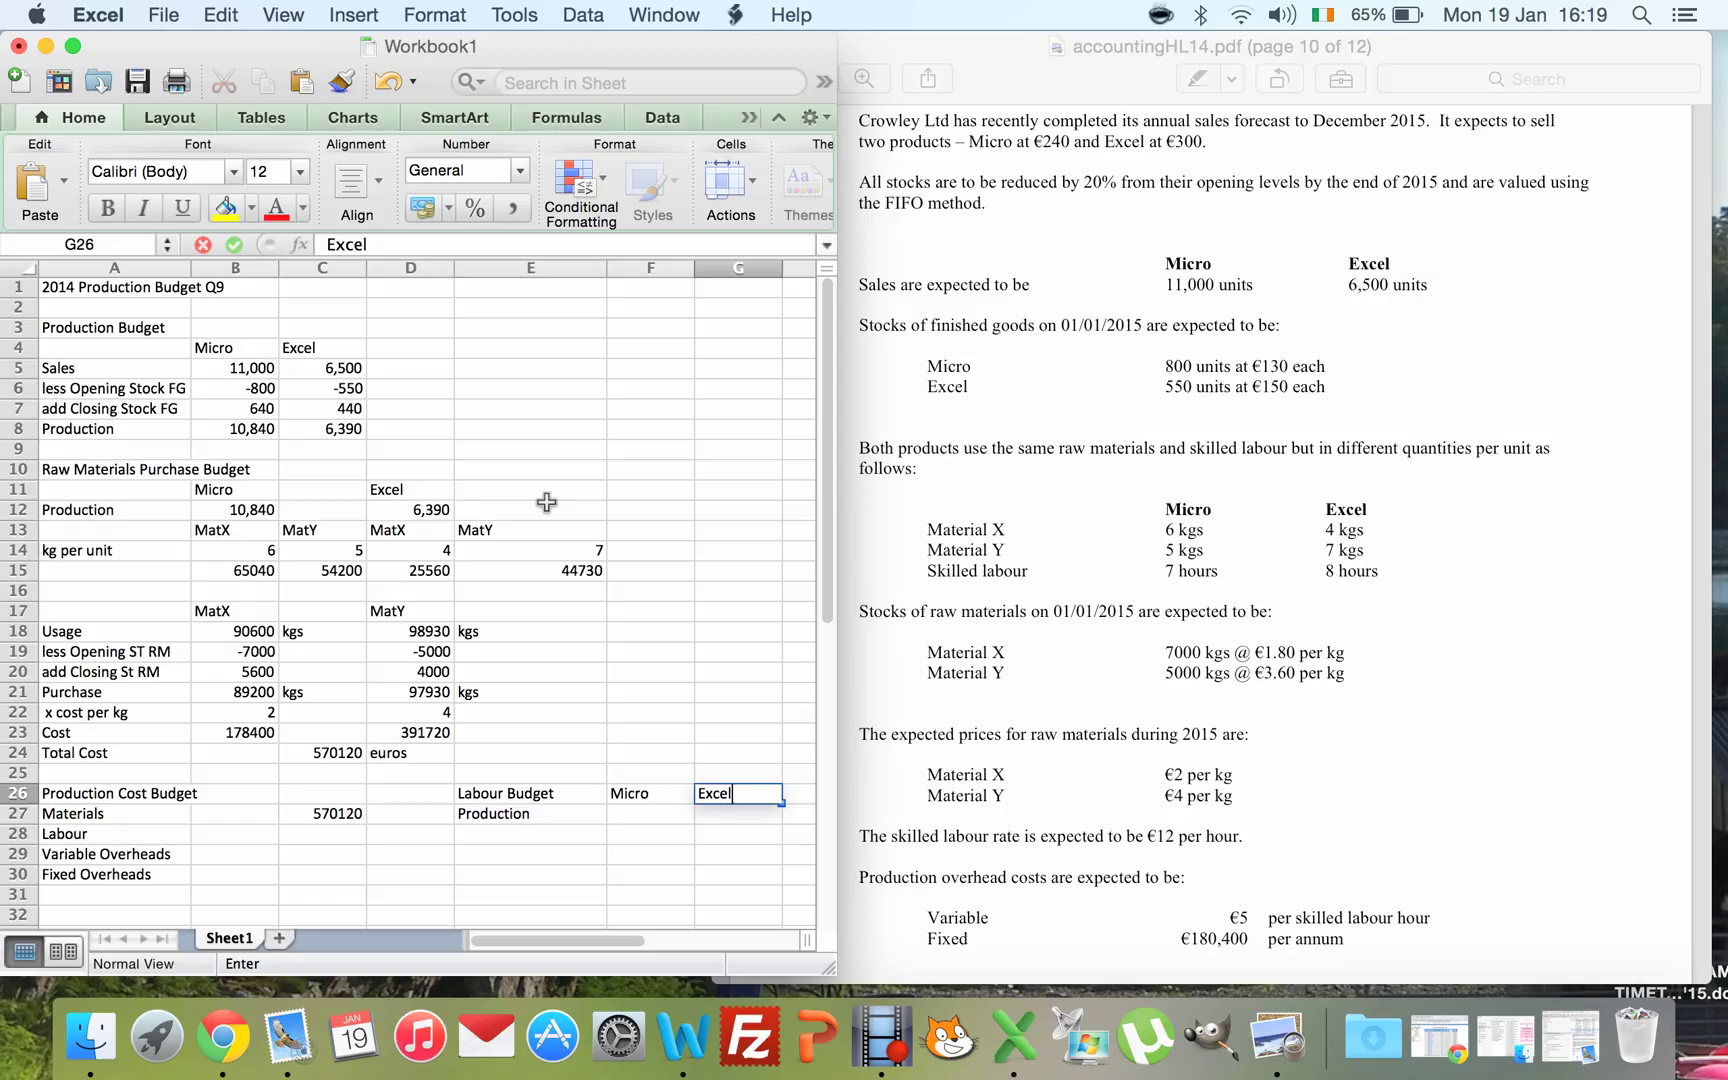
key("Return")
key("Left")
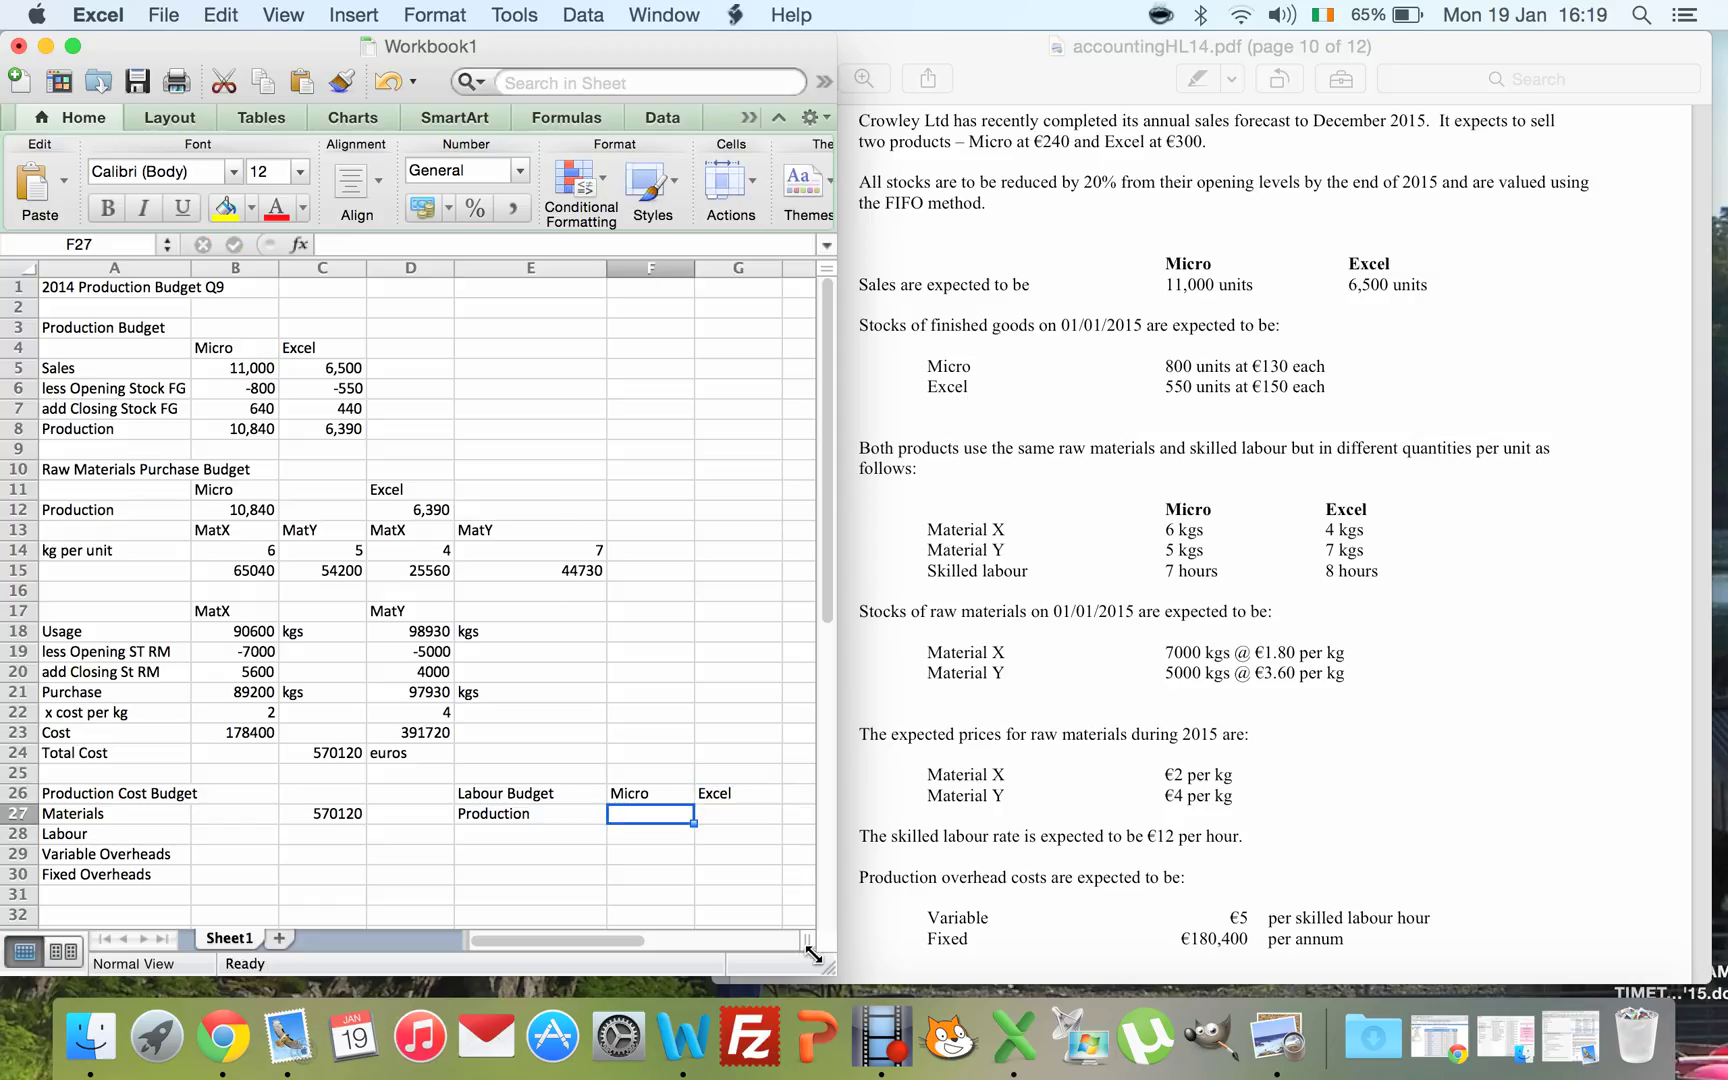
- Widen the spreadsheet window to show column H and enter the heading Total in H26
left_click_drag(818, 955, 880, 958)
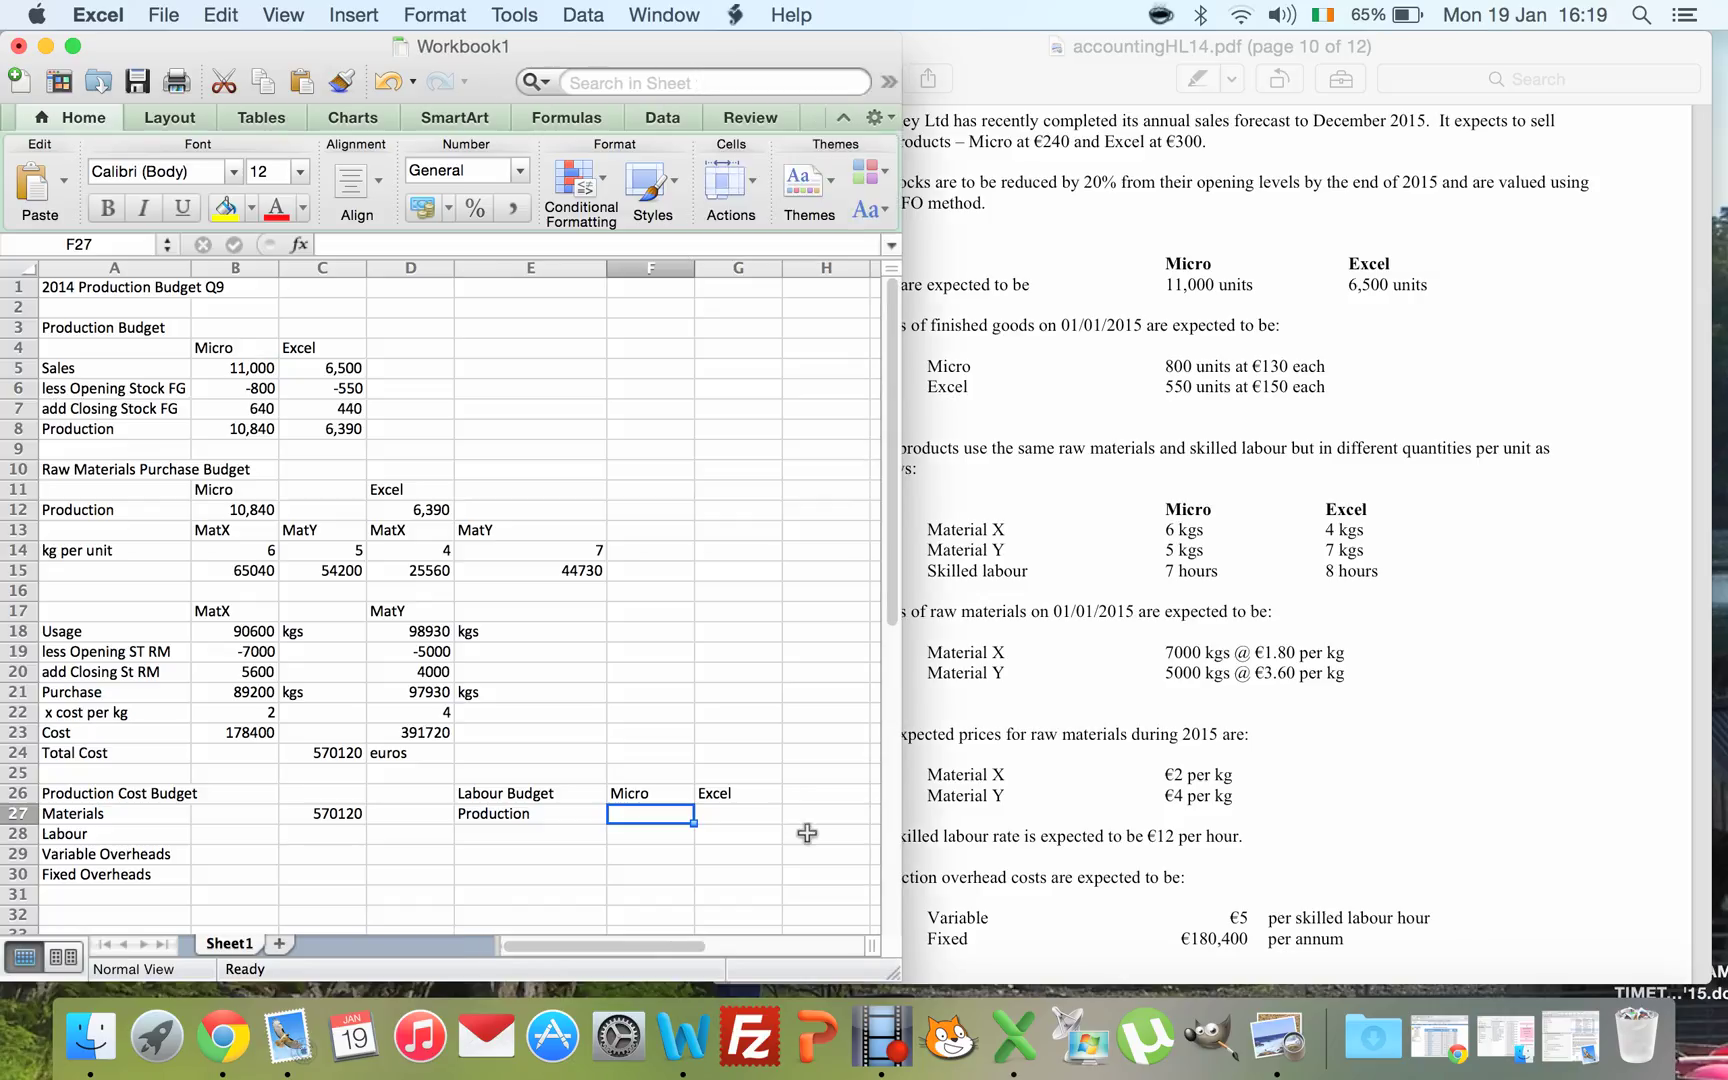
left_click(815, 791)
type("Total")
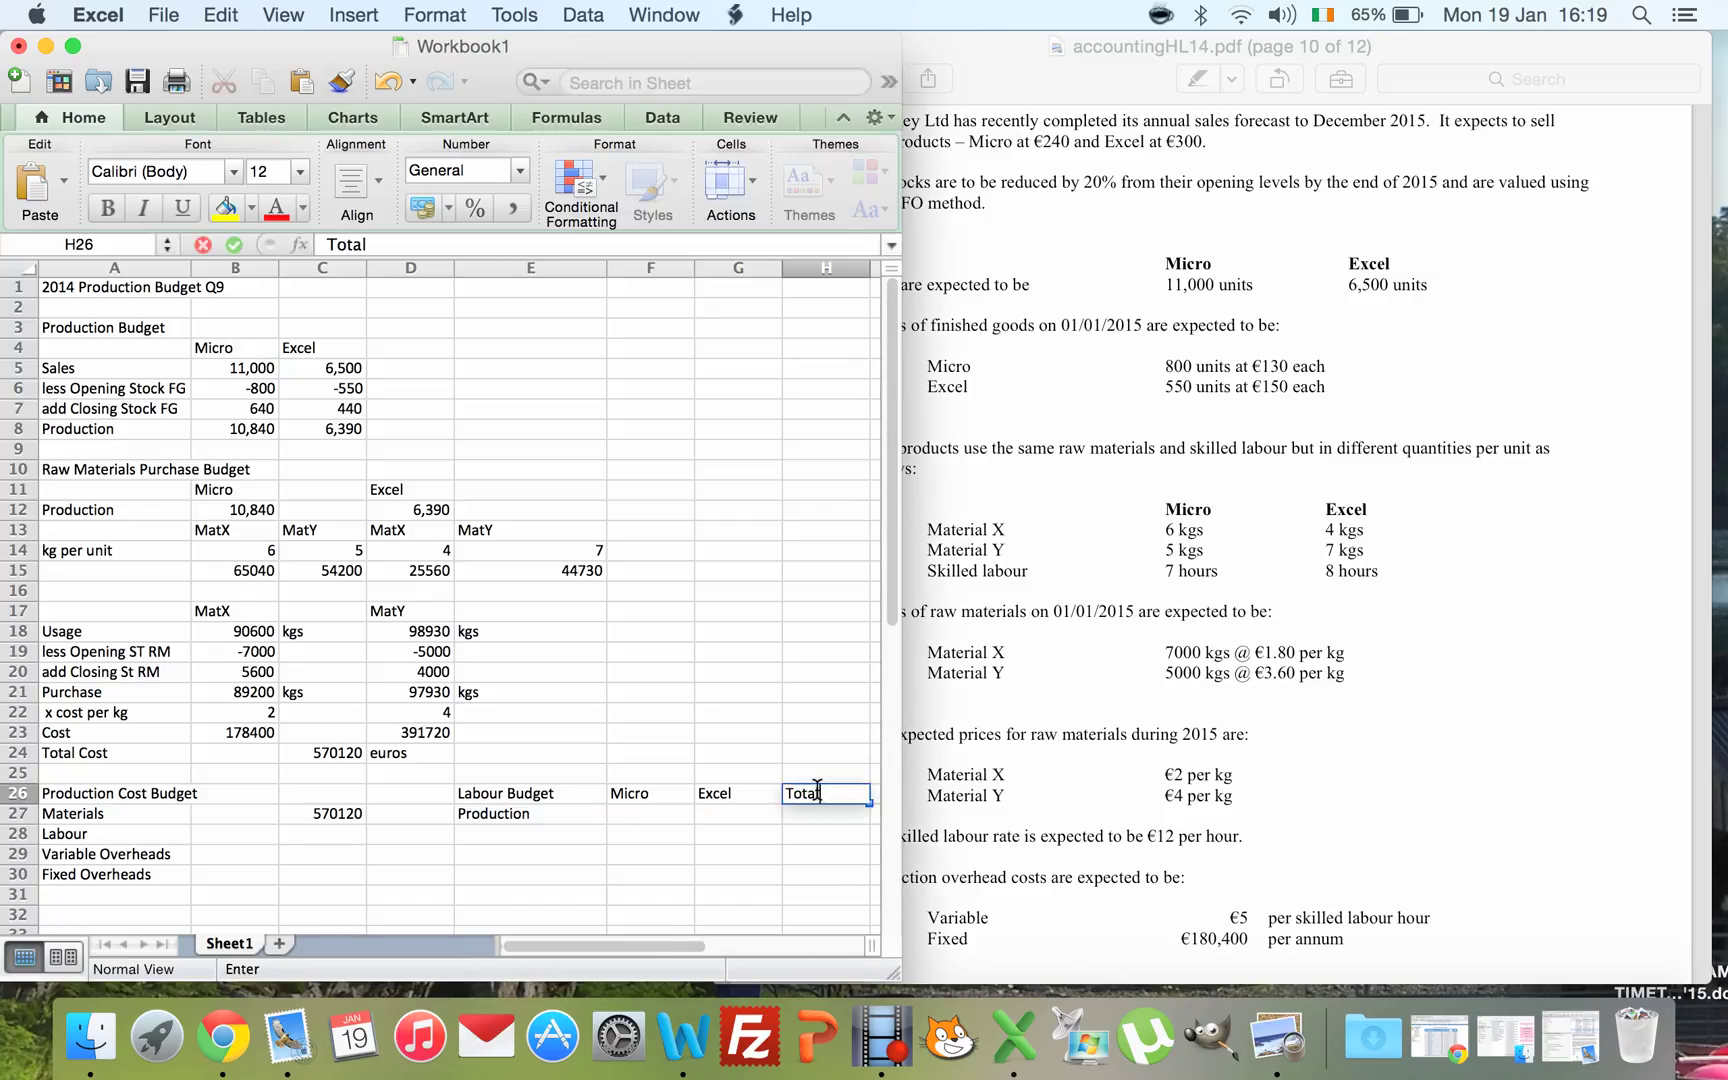
key("Return")
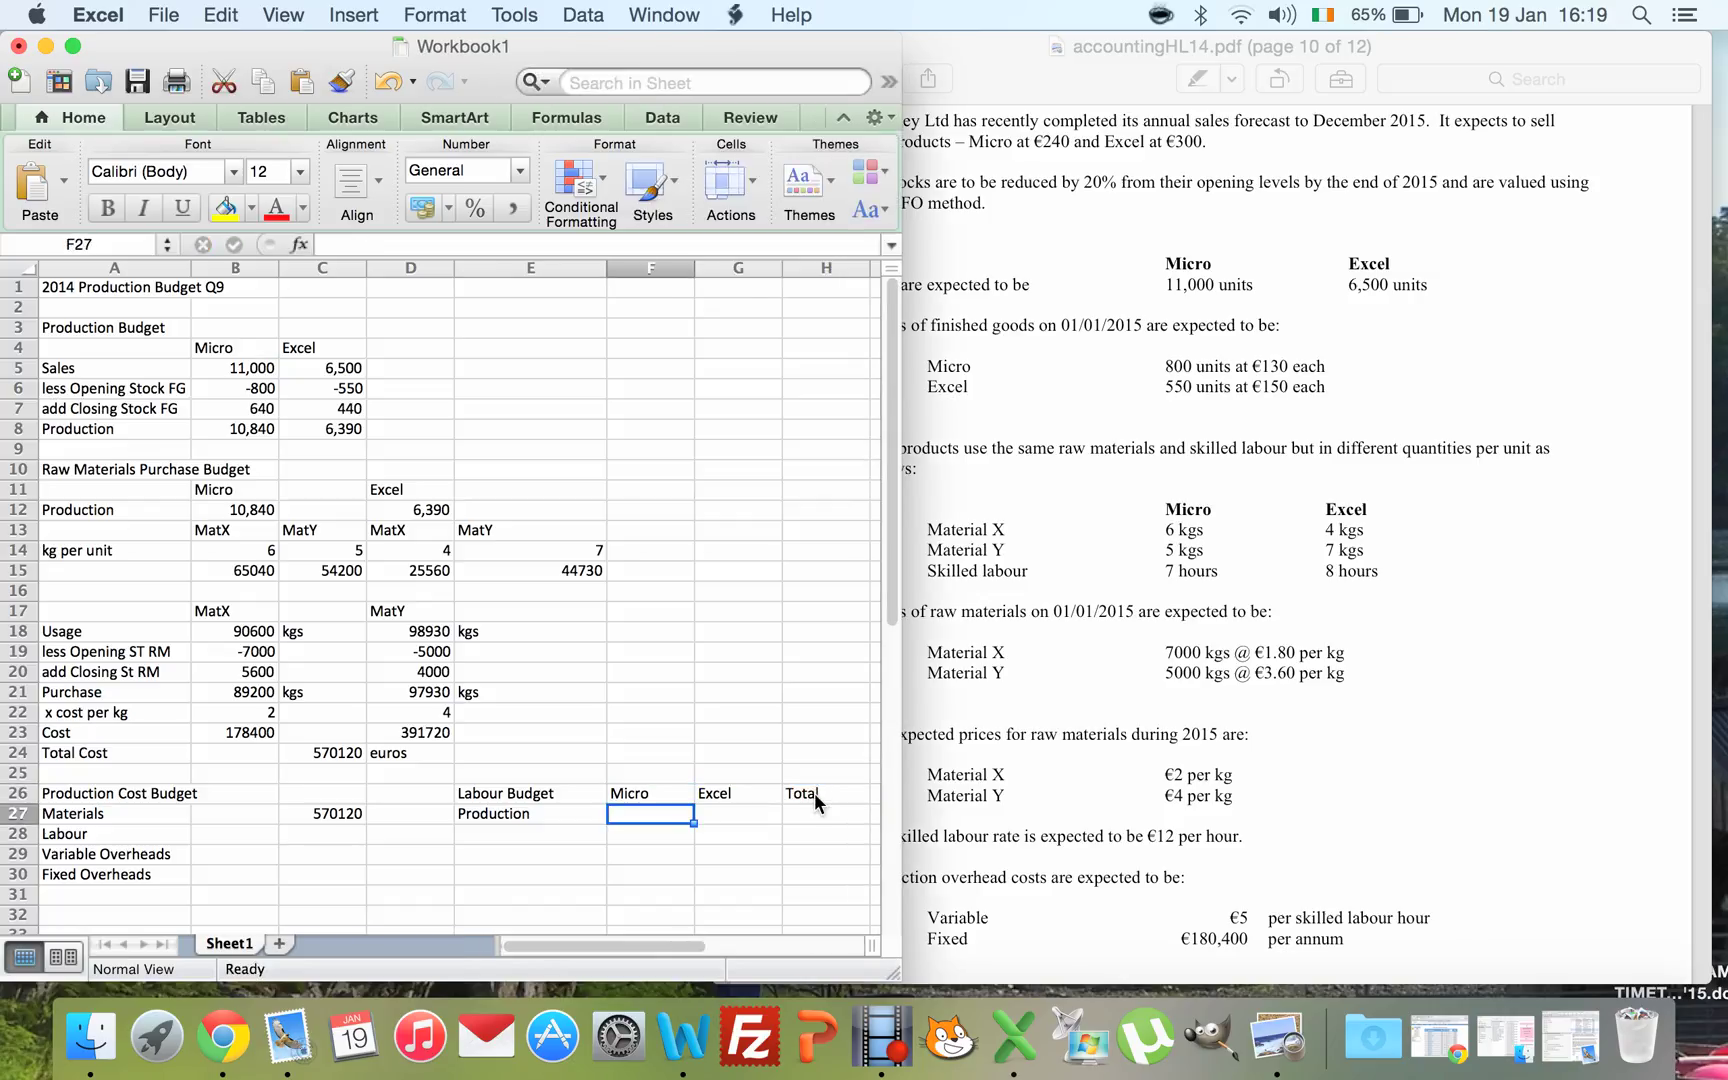
- Link the Micro production in F27 to the production budget figure in B8
type("=")
key("Left")
key("Left")
key("Left")
key("Up")
key("Up")
key("Up")
key("Up")
key("Up")
key("Up")
key("Up")
key("Up")
key("Up")
key("Up")
key("Up")
key("Up")
key("Up")
key("Up")
key("Up")
key("Up")
key("Up")
key("Up")
key("Up")
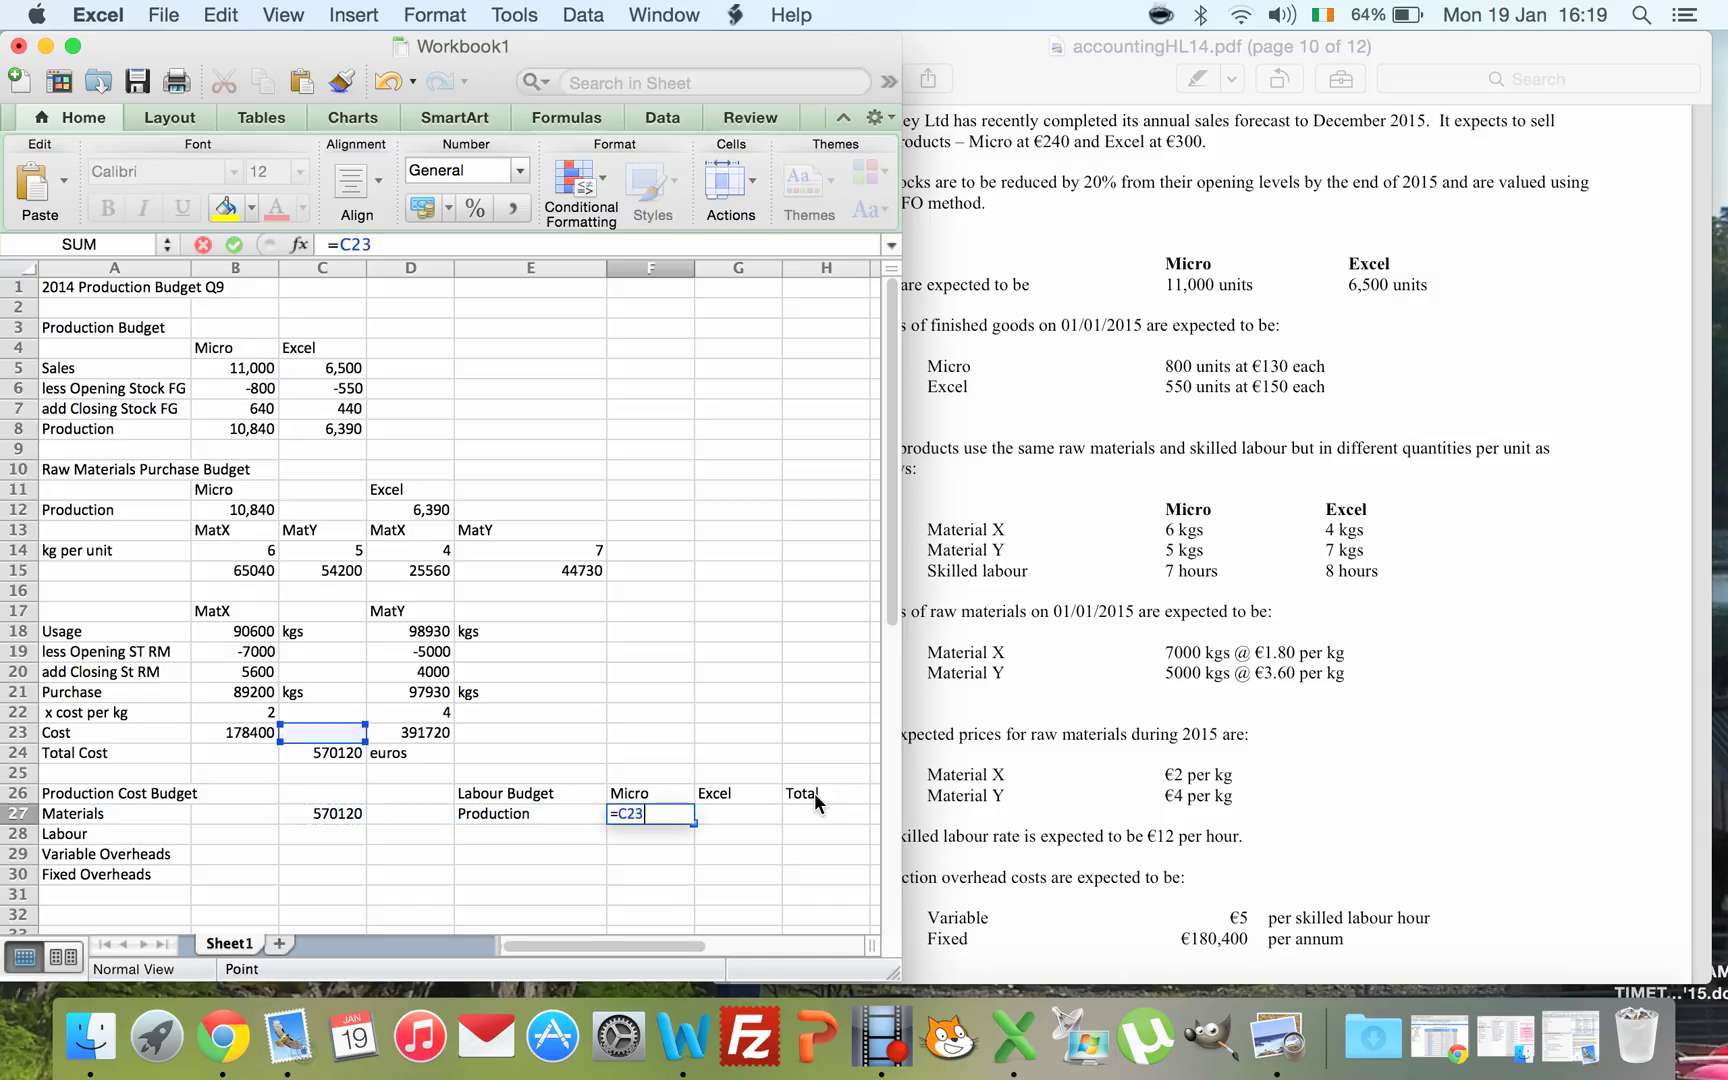
key("Left")
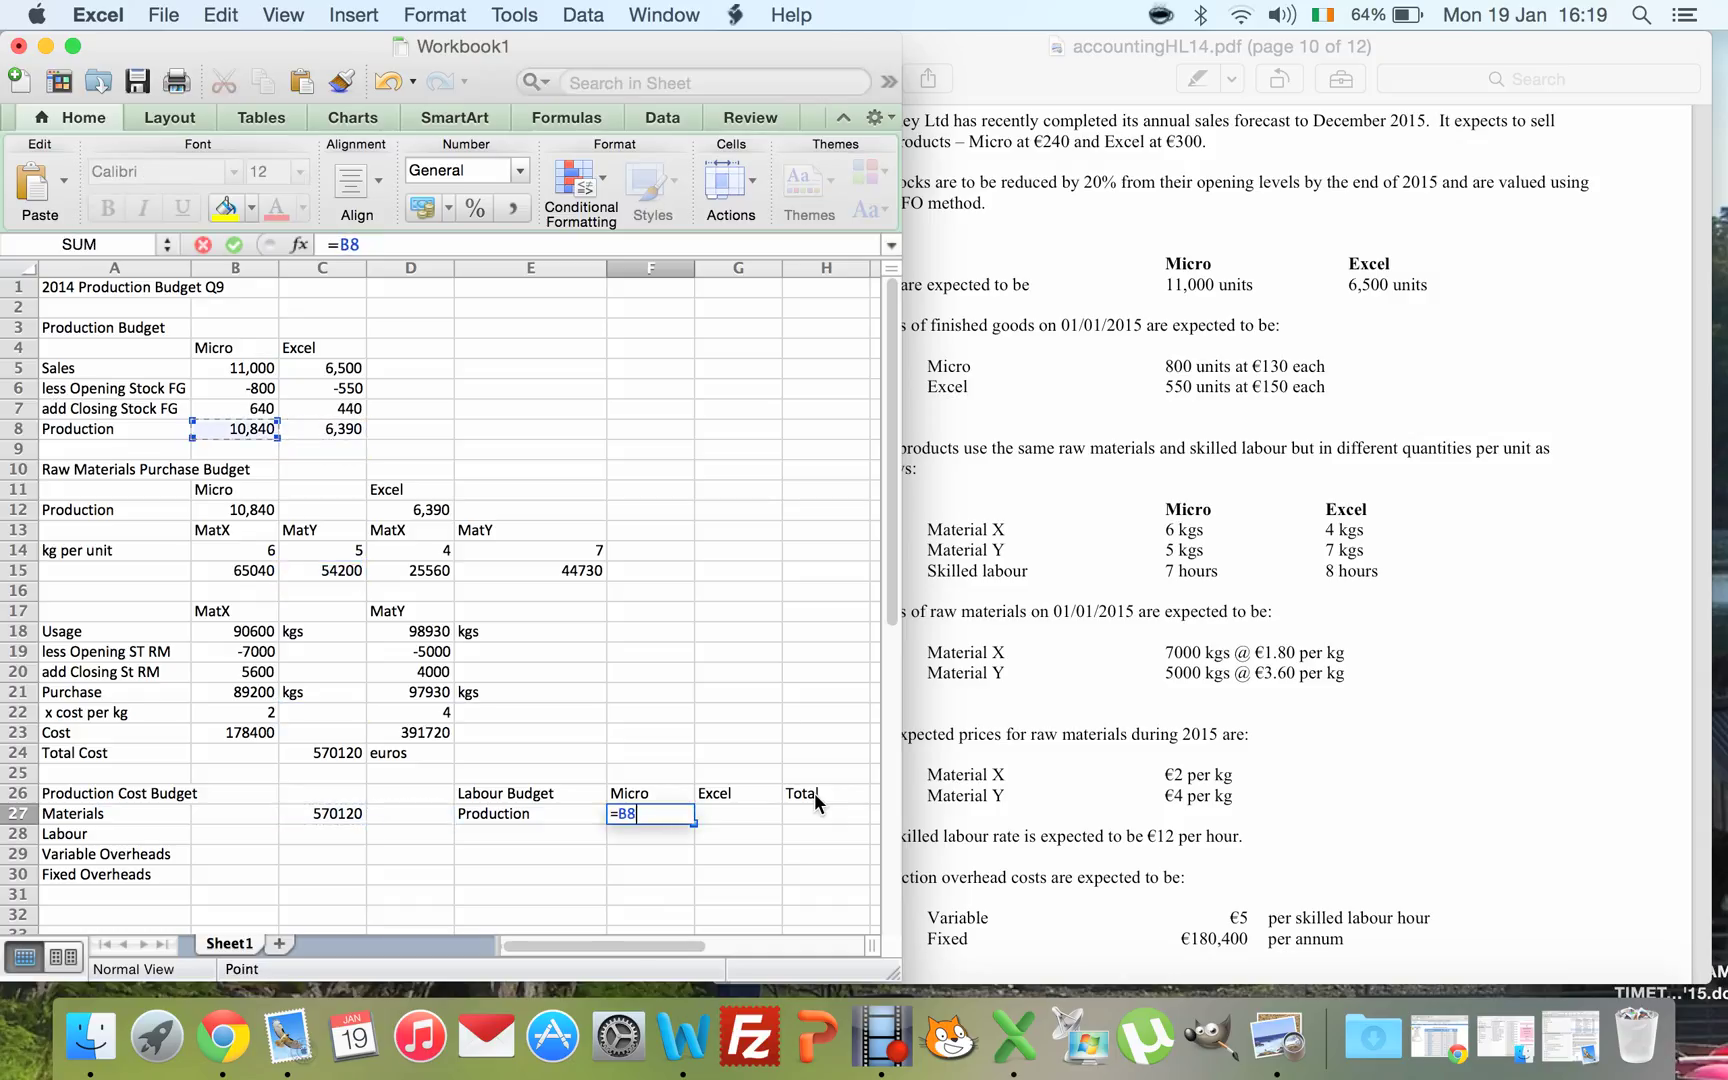
key("Return")
- Link the Excel production in G27 to the production budget figure in C8
key("Right")
key("Up")
type("=")
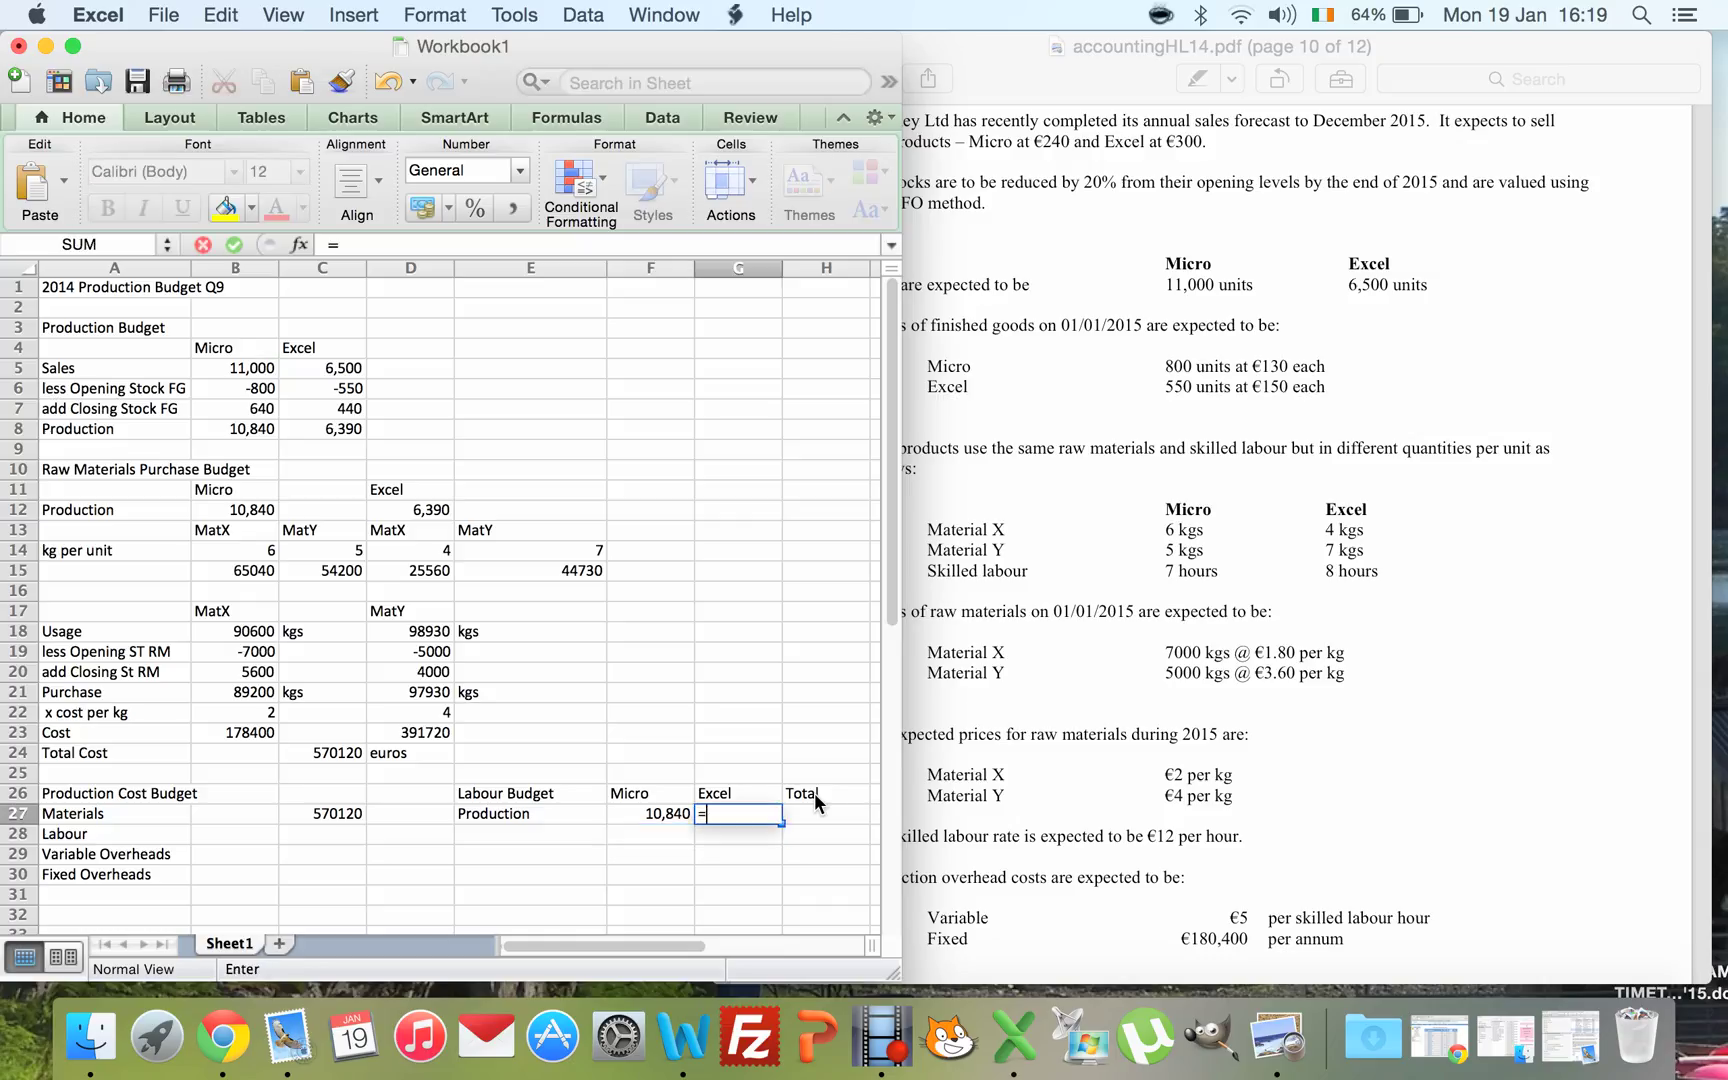
key("Left")
key("Left")
key("Left")
key("Left")
key("Left")
key("Right")
key("Up")
key("Up")
key("Up")
key("Up")
key("Up")
key("Up")
key("Up")
key("Up")
key("Up")
key("Up")
key("Up")
key("Up")
key("Up")
key("Up")
key("Up")
key("Up")
key("Up")
key("Up")
key("Up")
key("Up")
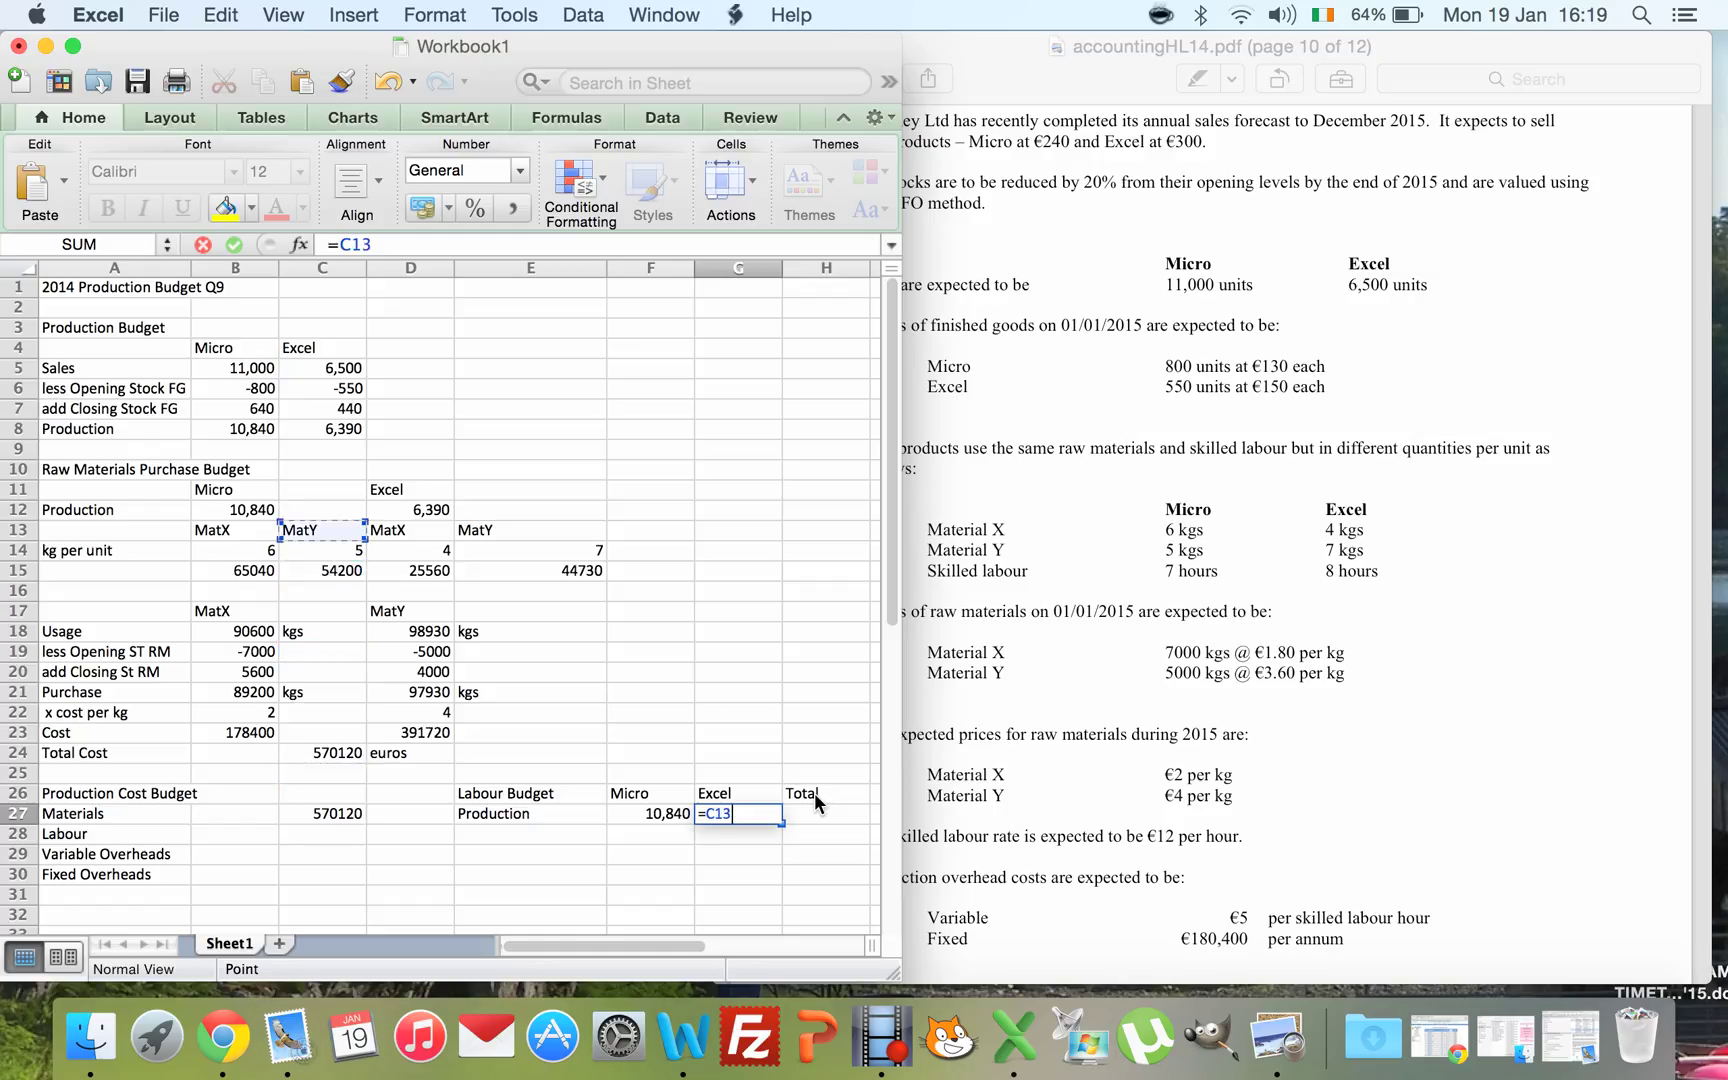
key("Down")
key("Return")
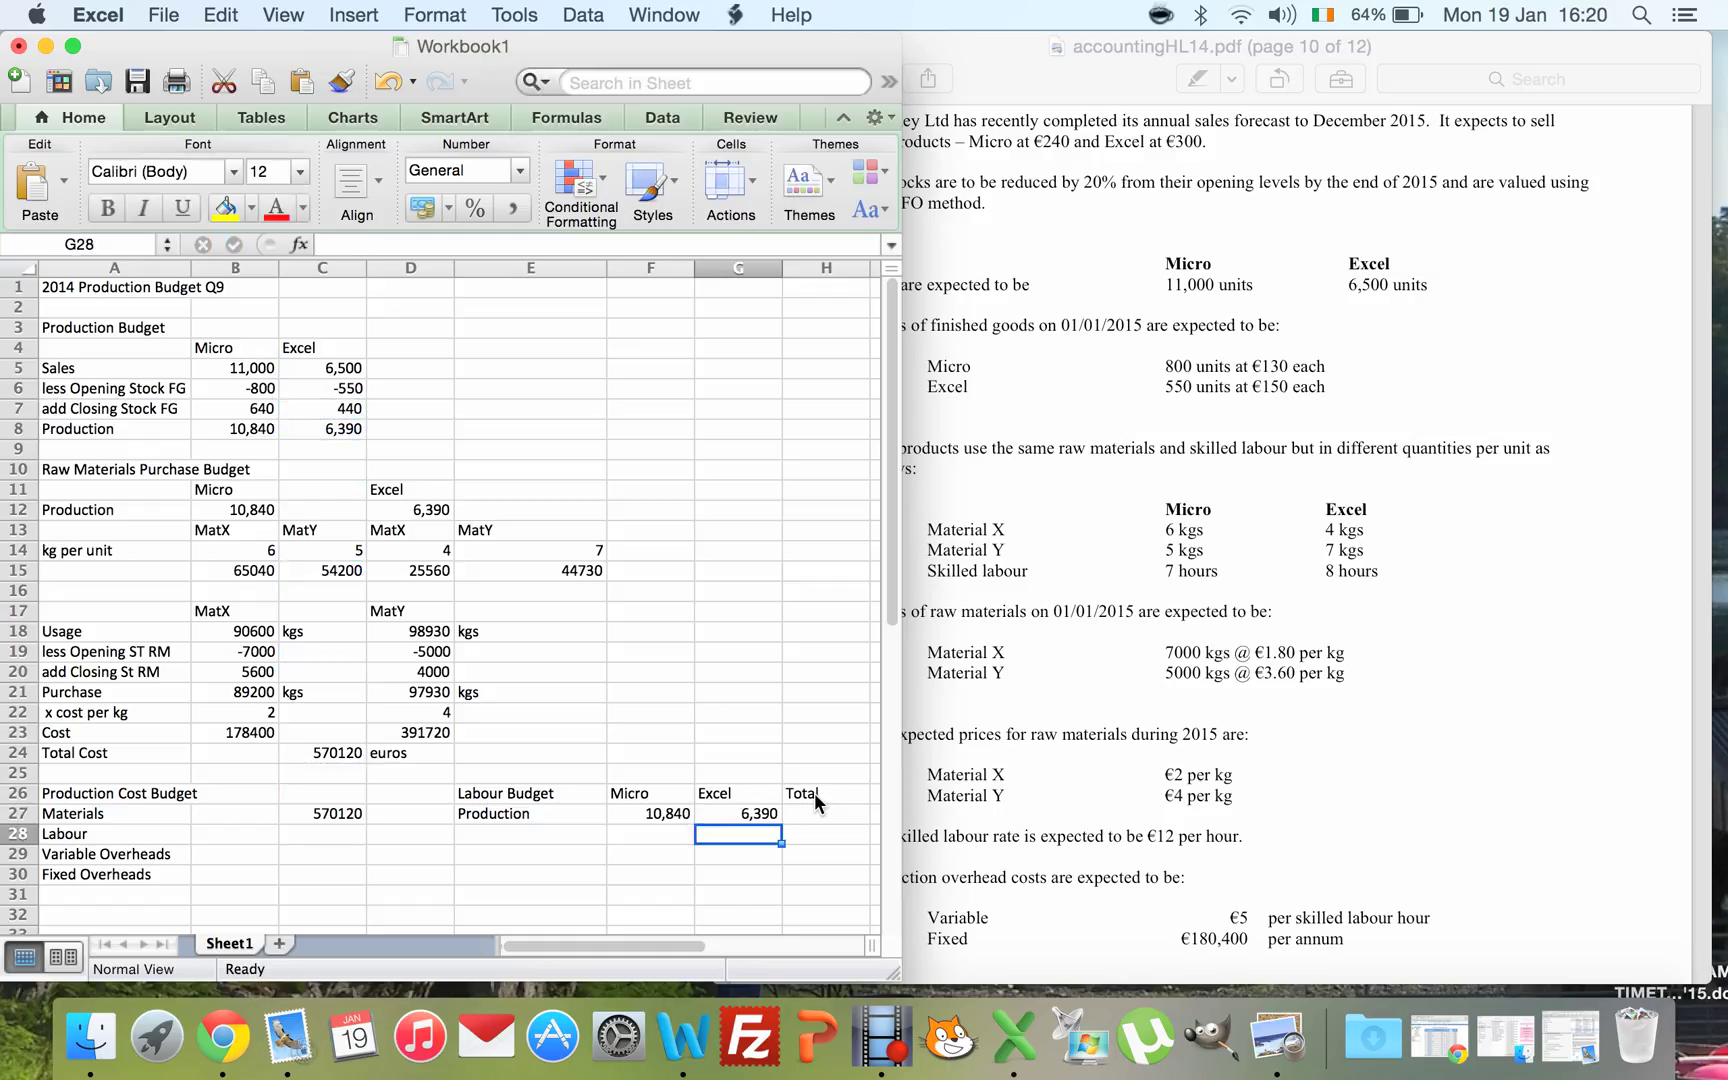
- Label E28 as hours per unit in the Labour Budget
key("Up")
key("Down")
key("Left")
key("Left")
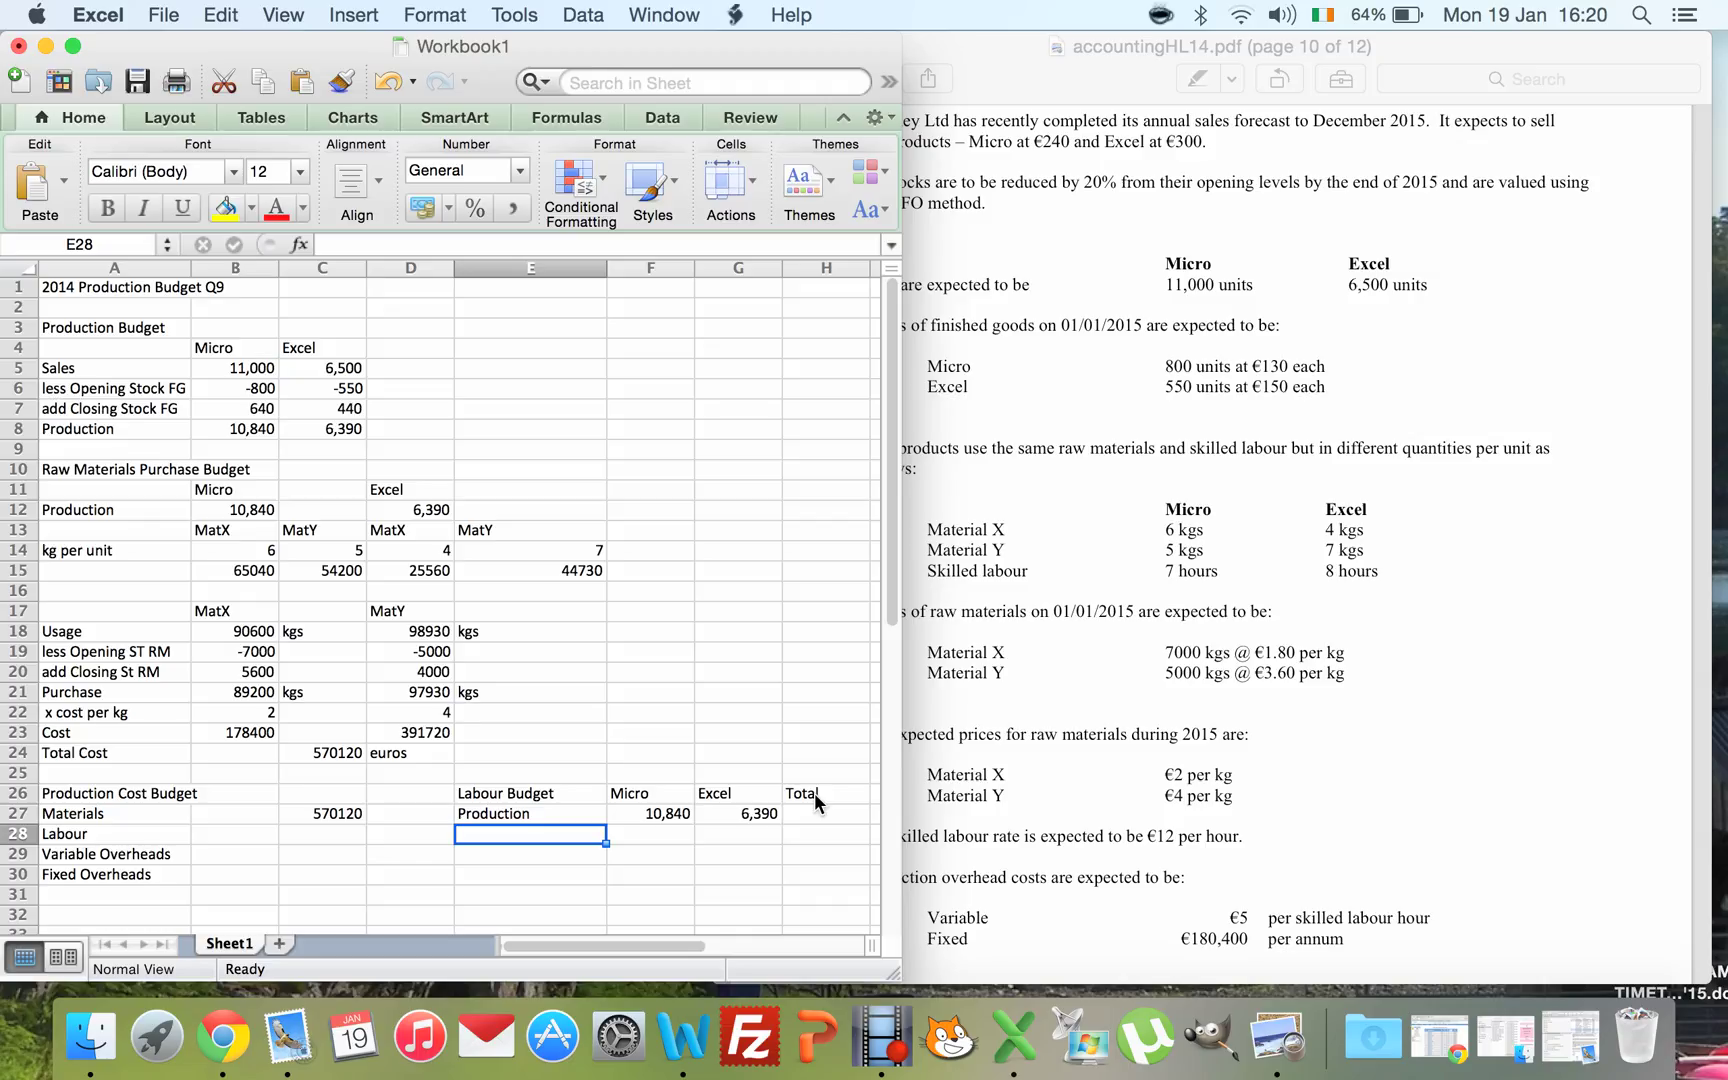
type("hours p")
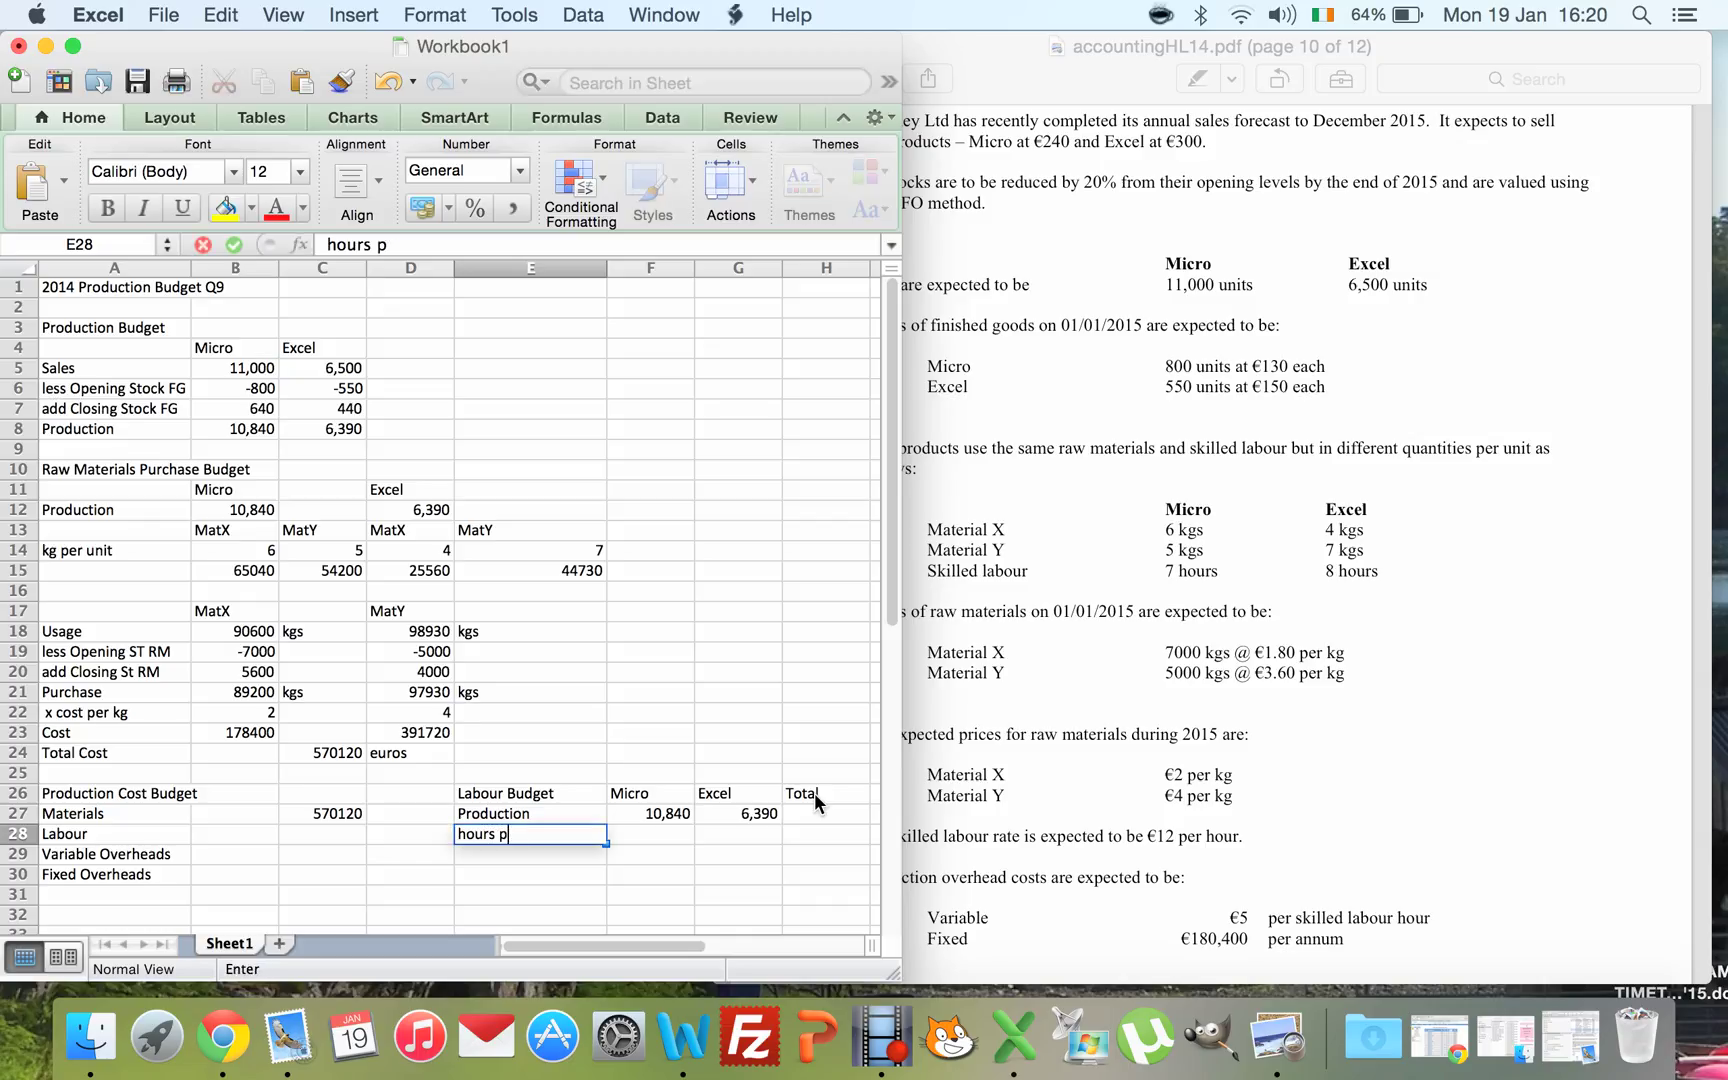
type("er unit")
key("Right")
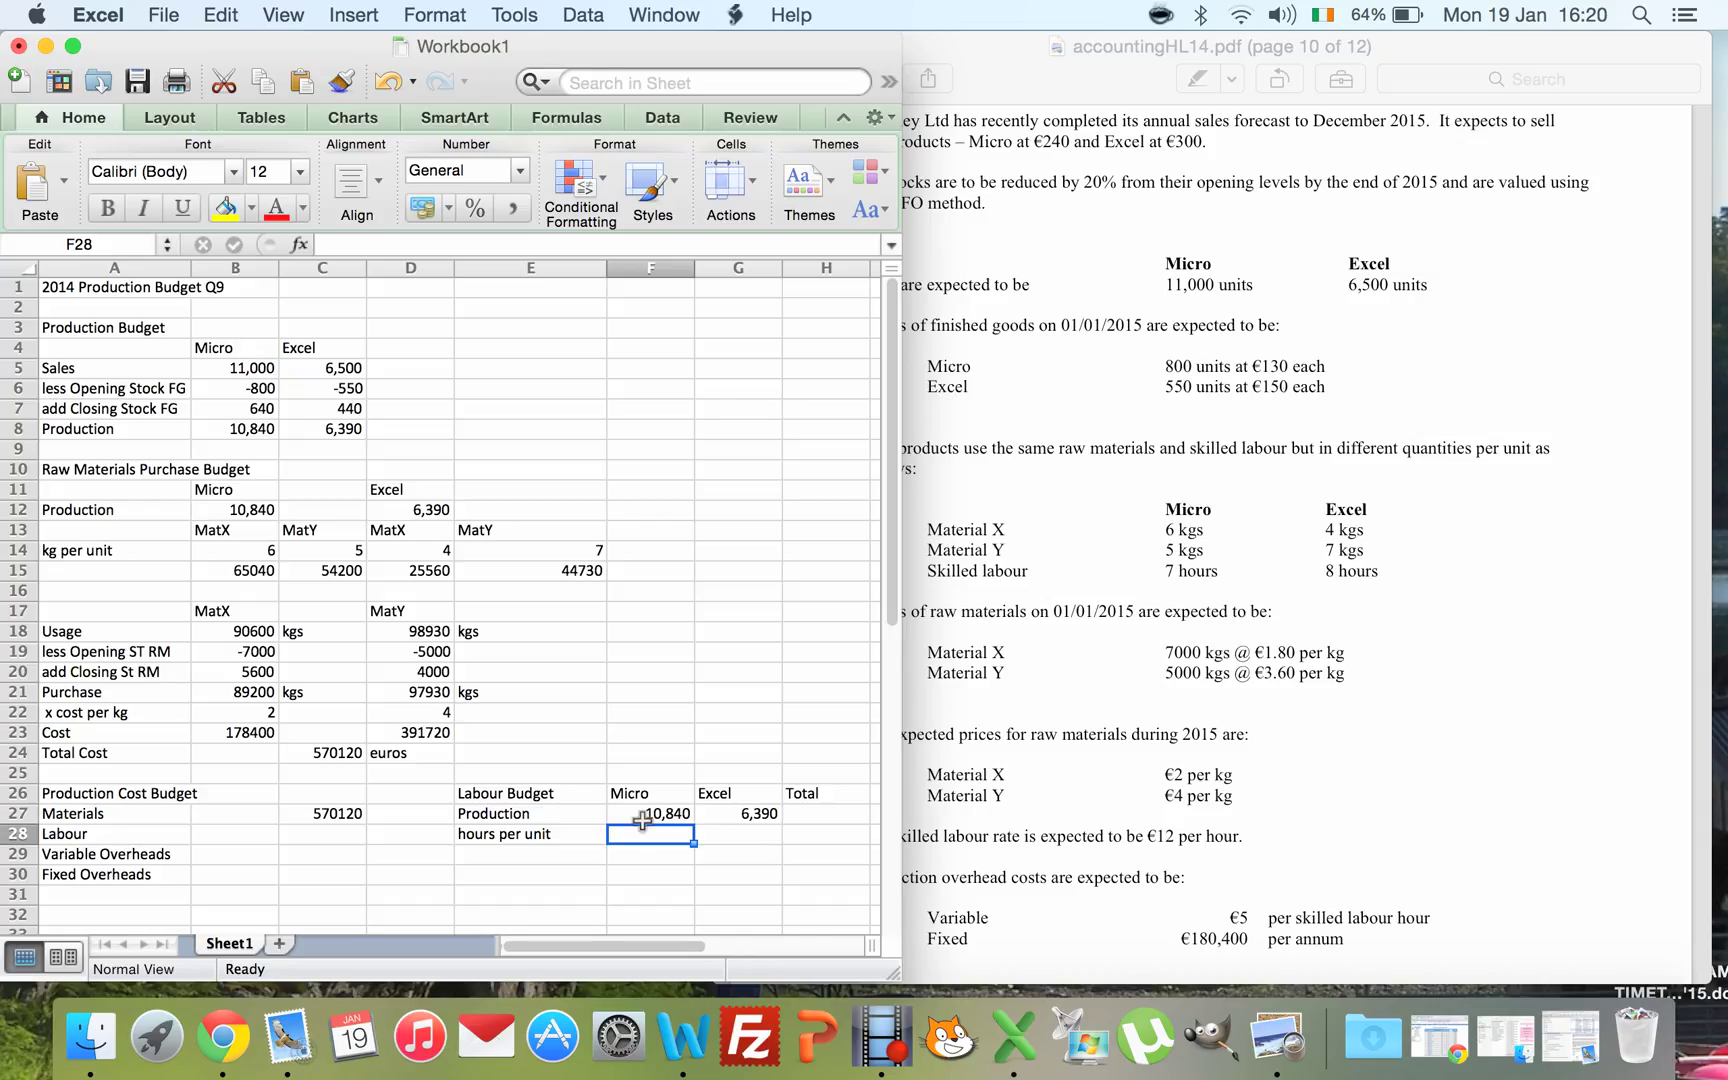
- Enter the skilled labour hours per unit as 7 for Micro in F28 and 8 for Excel in G28
type("7")
key("Right")
type("8")
key("Right")
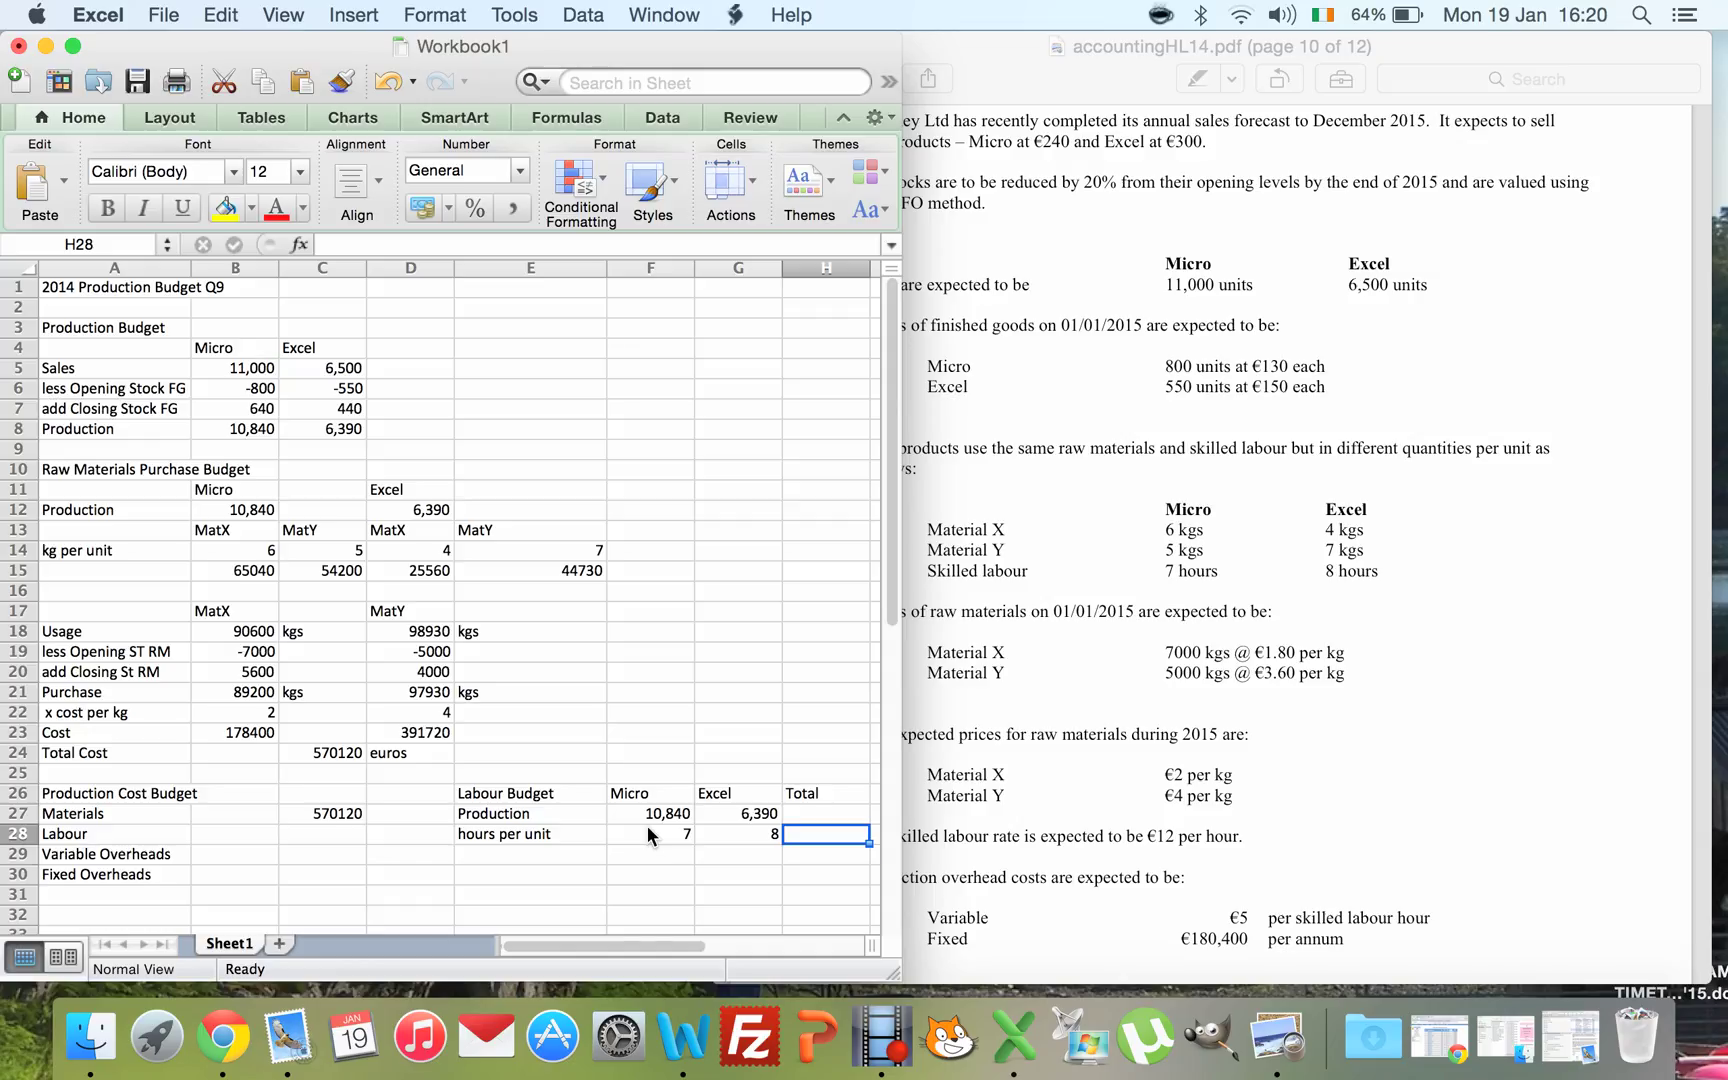
- Label E29 as Hours used, below the hours per unit row
key("Down")
key("Left")
key("Left")
key("Left")
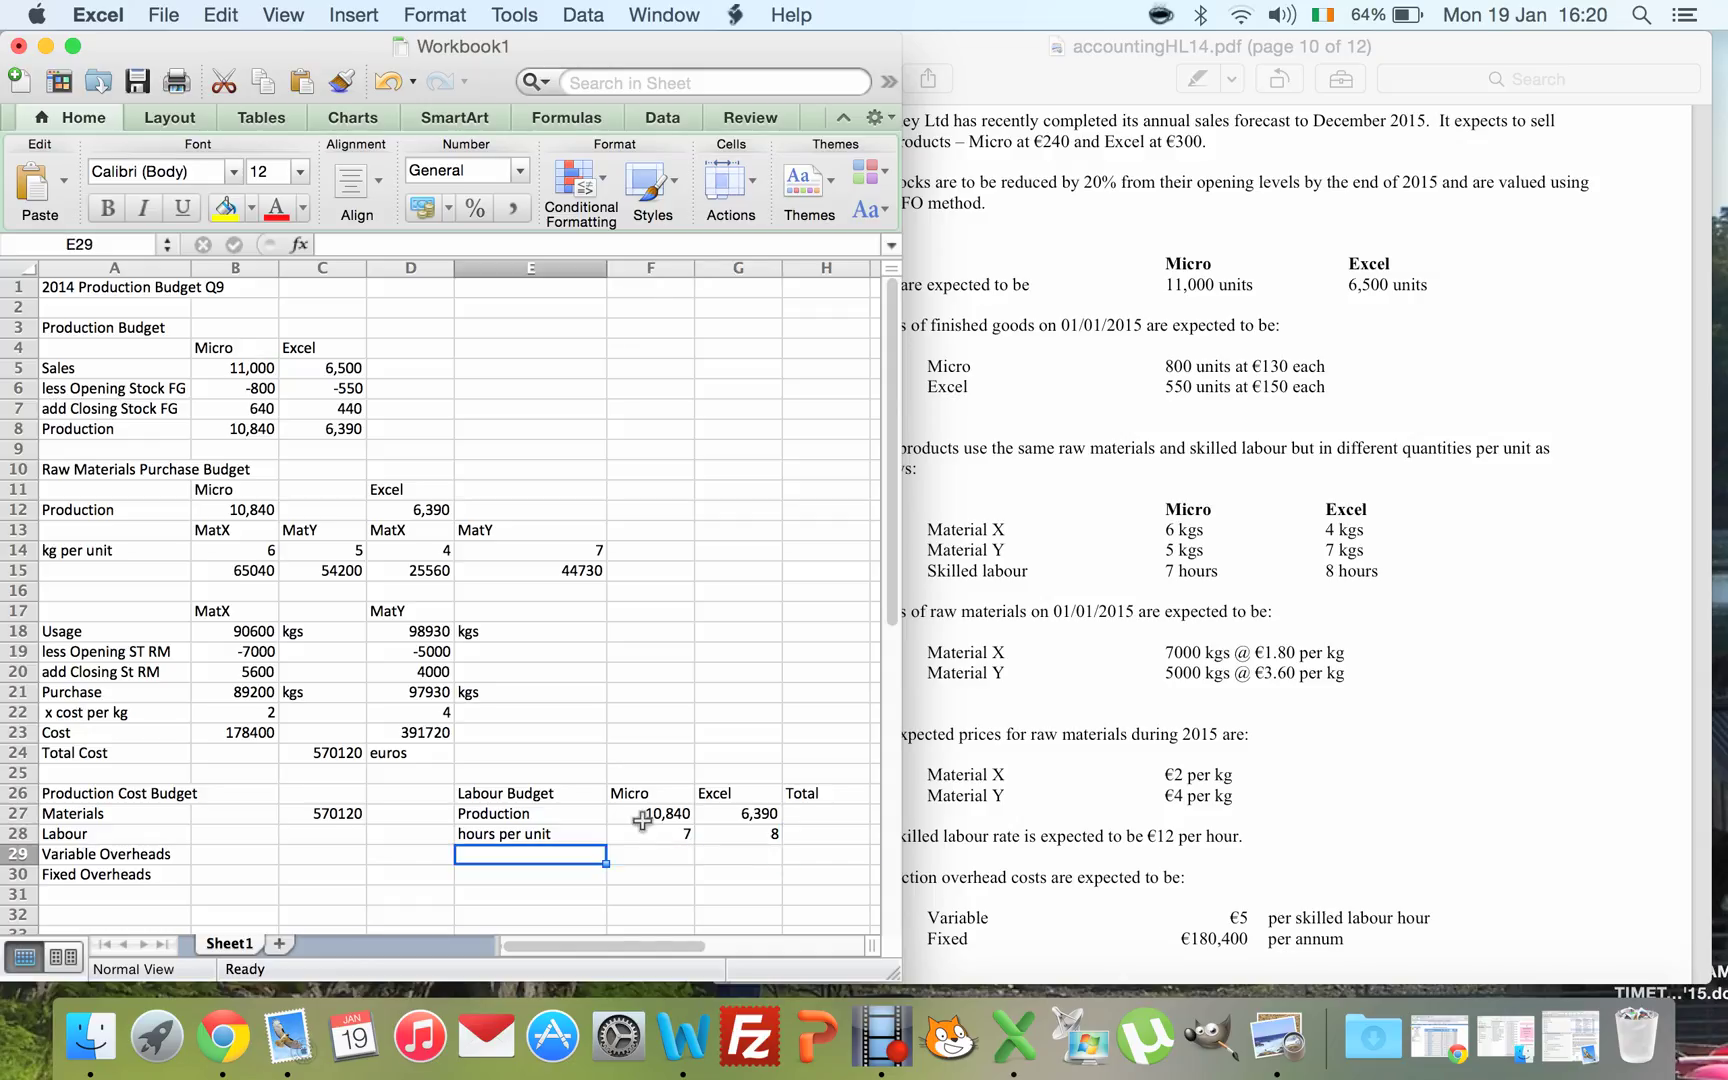
type("Hours")
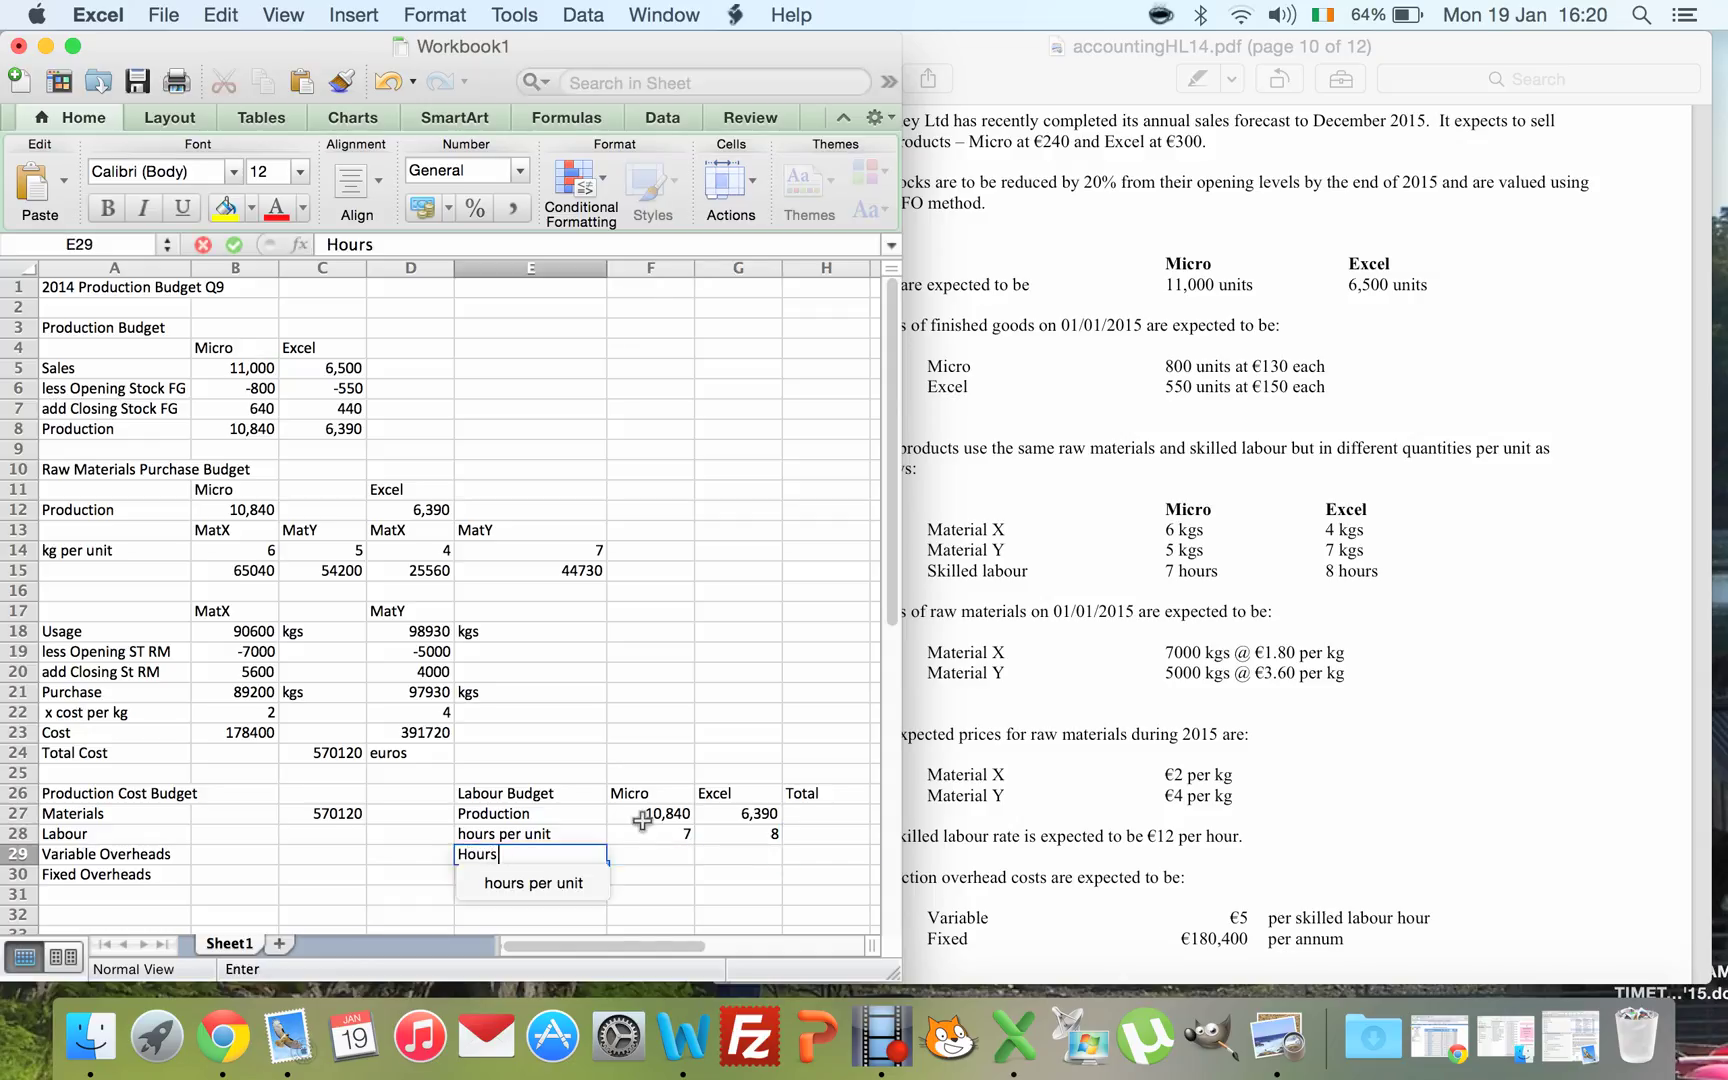
type(" used")
key("Tab")
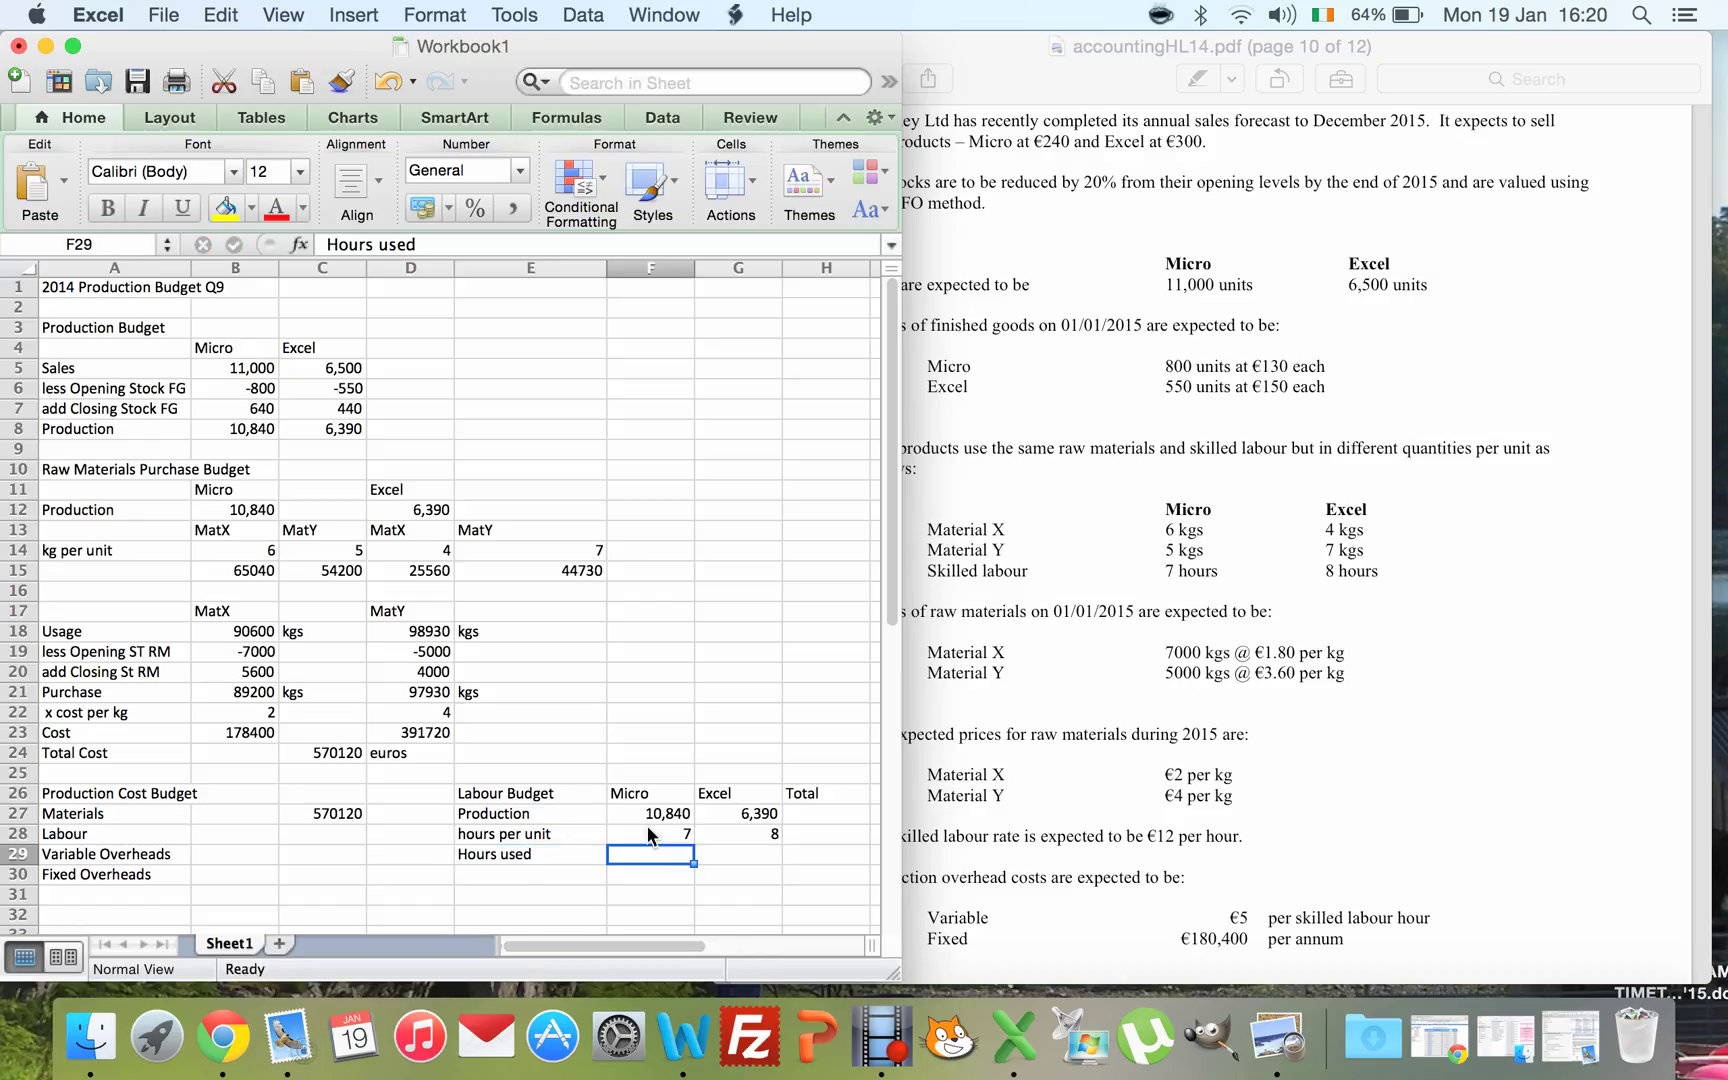
- Calculate the Micro hours used in F29 by multiplying production in F27 by hours per unit in F28
type("=")
left_click(650, 835)
left_click(642, 818)
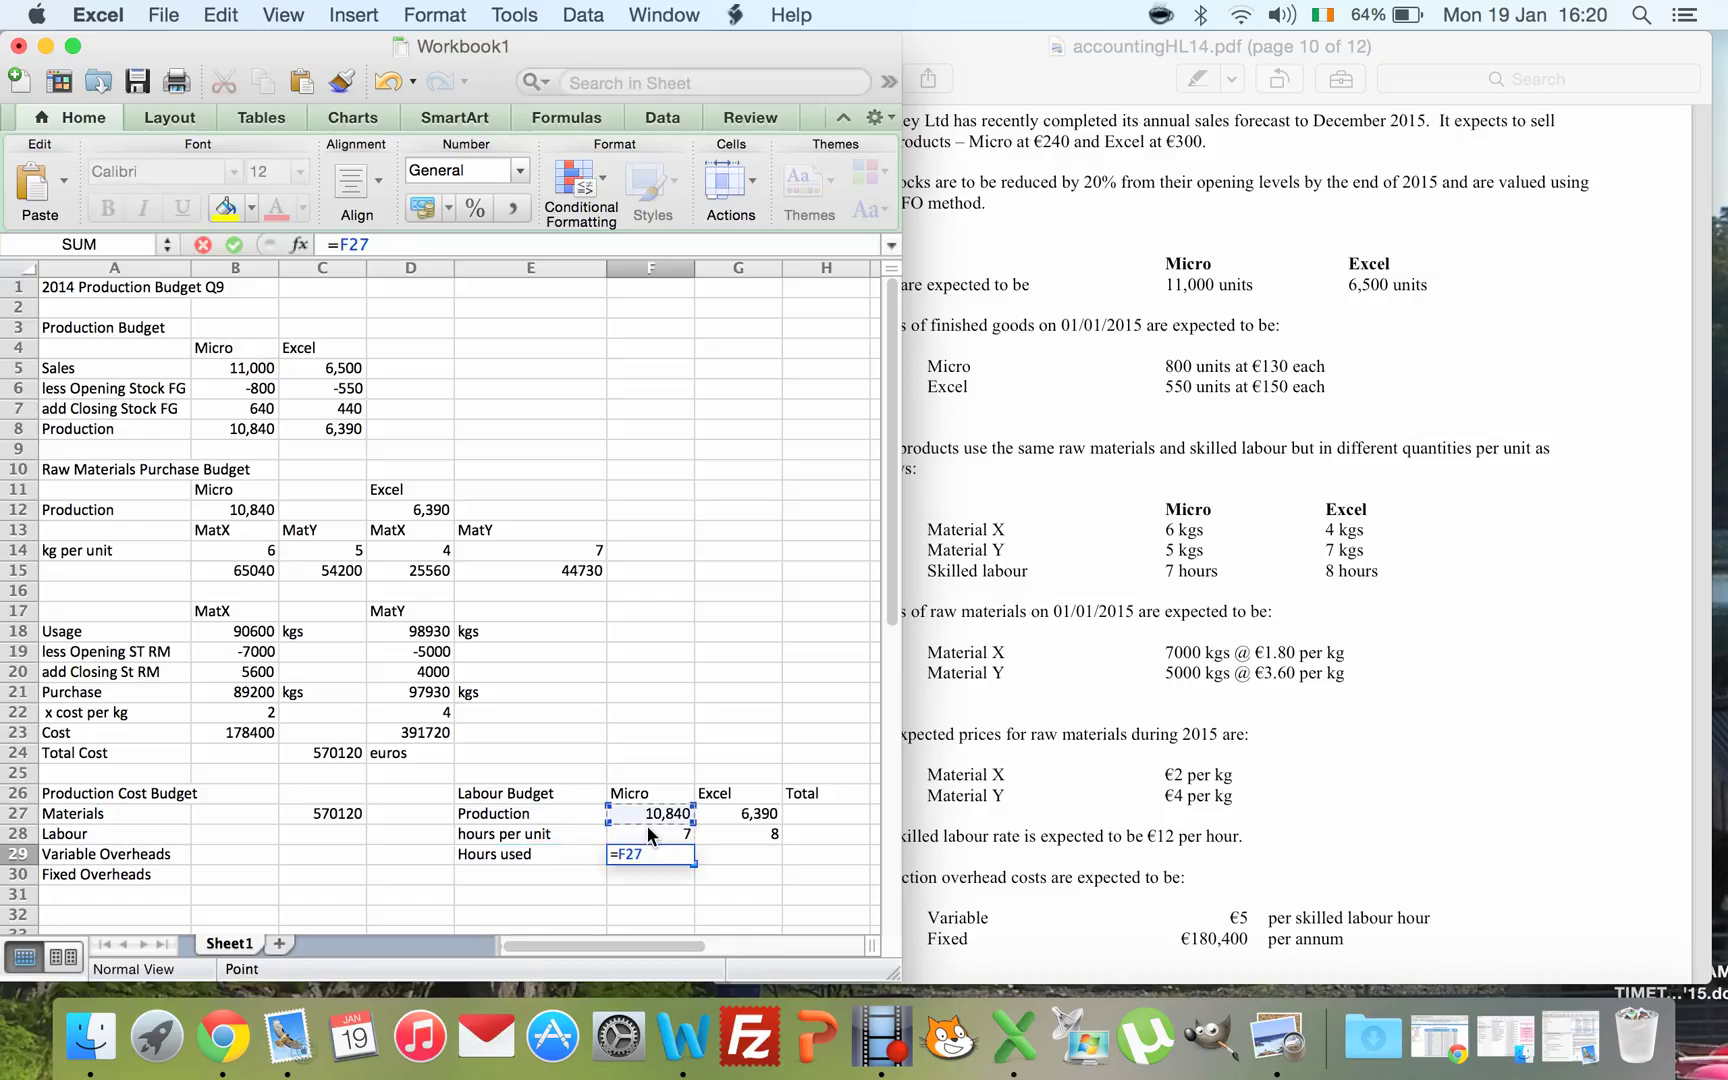
type("*")
left_click(647, 827)
key("Return")
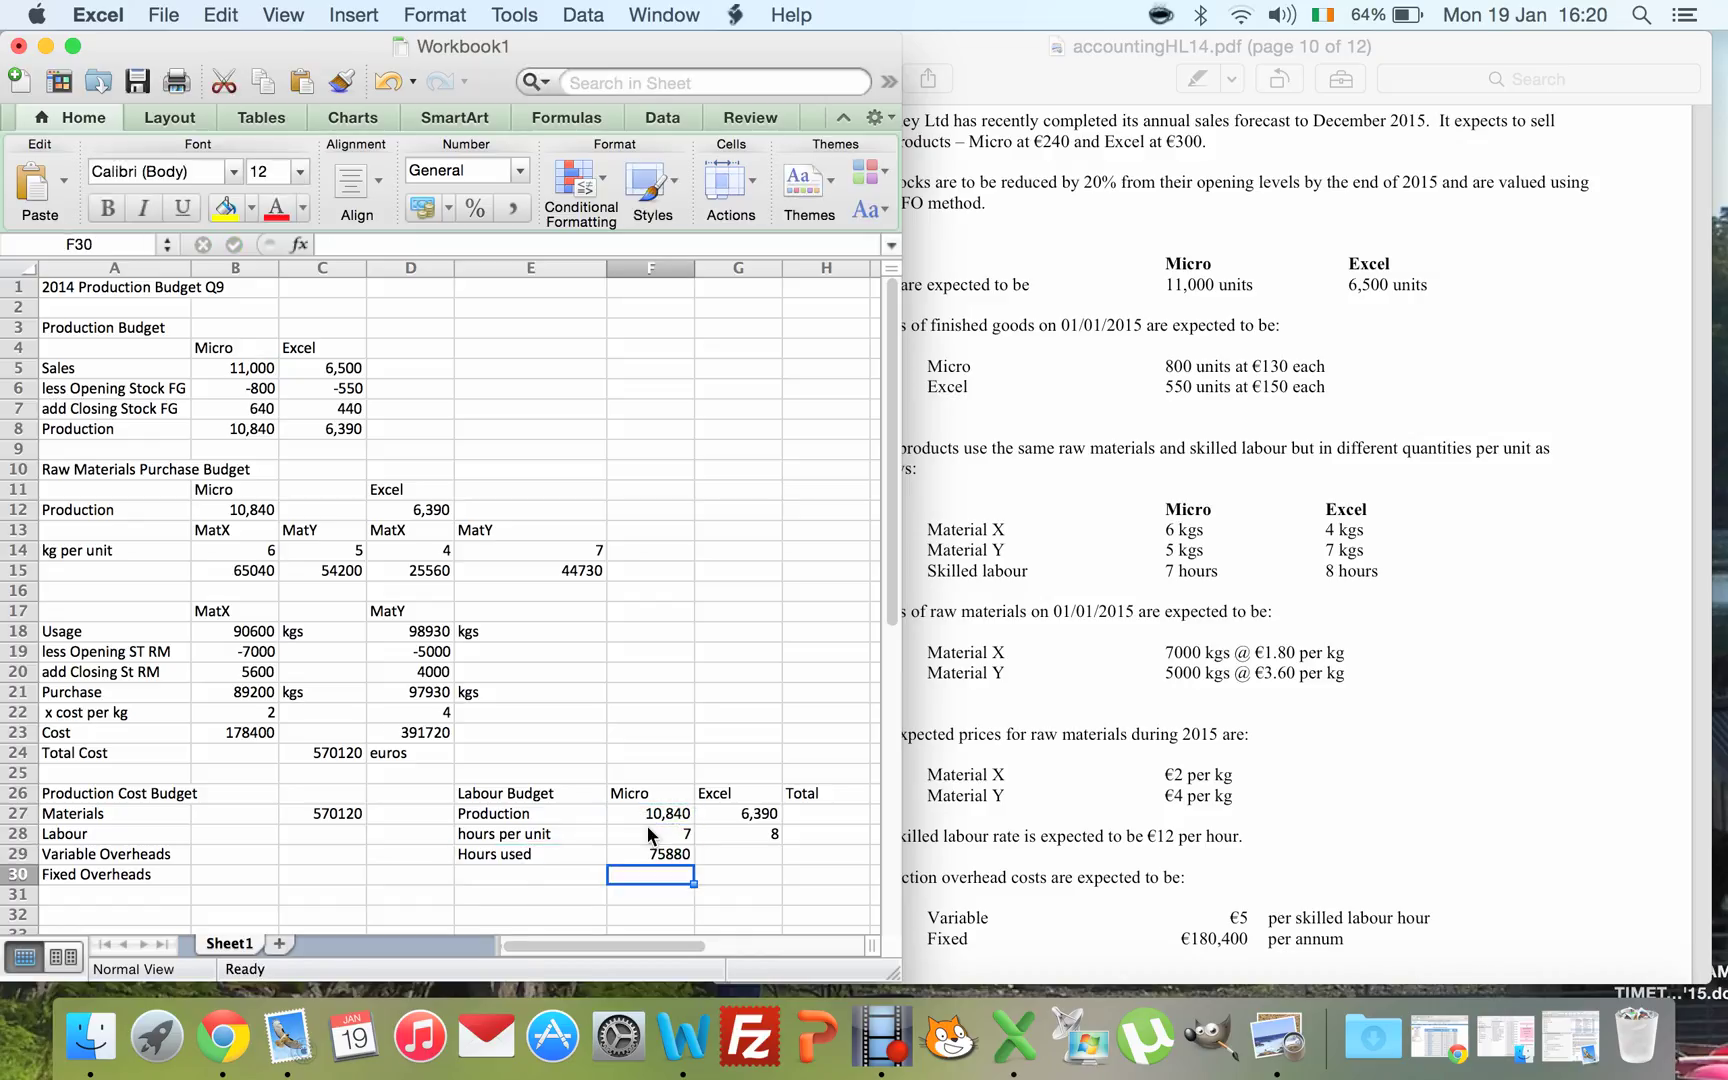
- Calculate the Excel hours used in G29 by multiplying production in G27 by hours per unit in G28
key("Up")
key("Right")
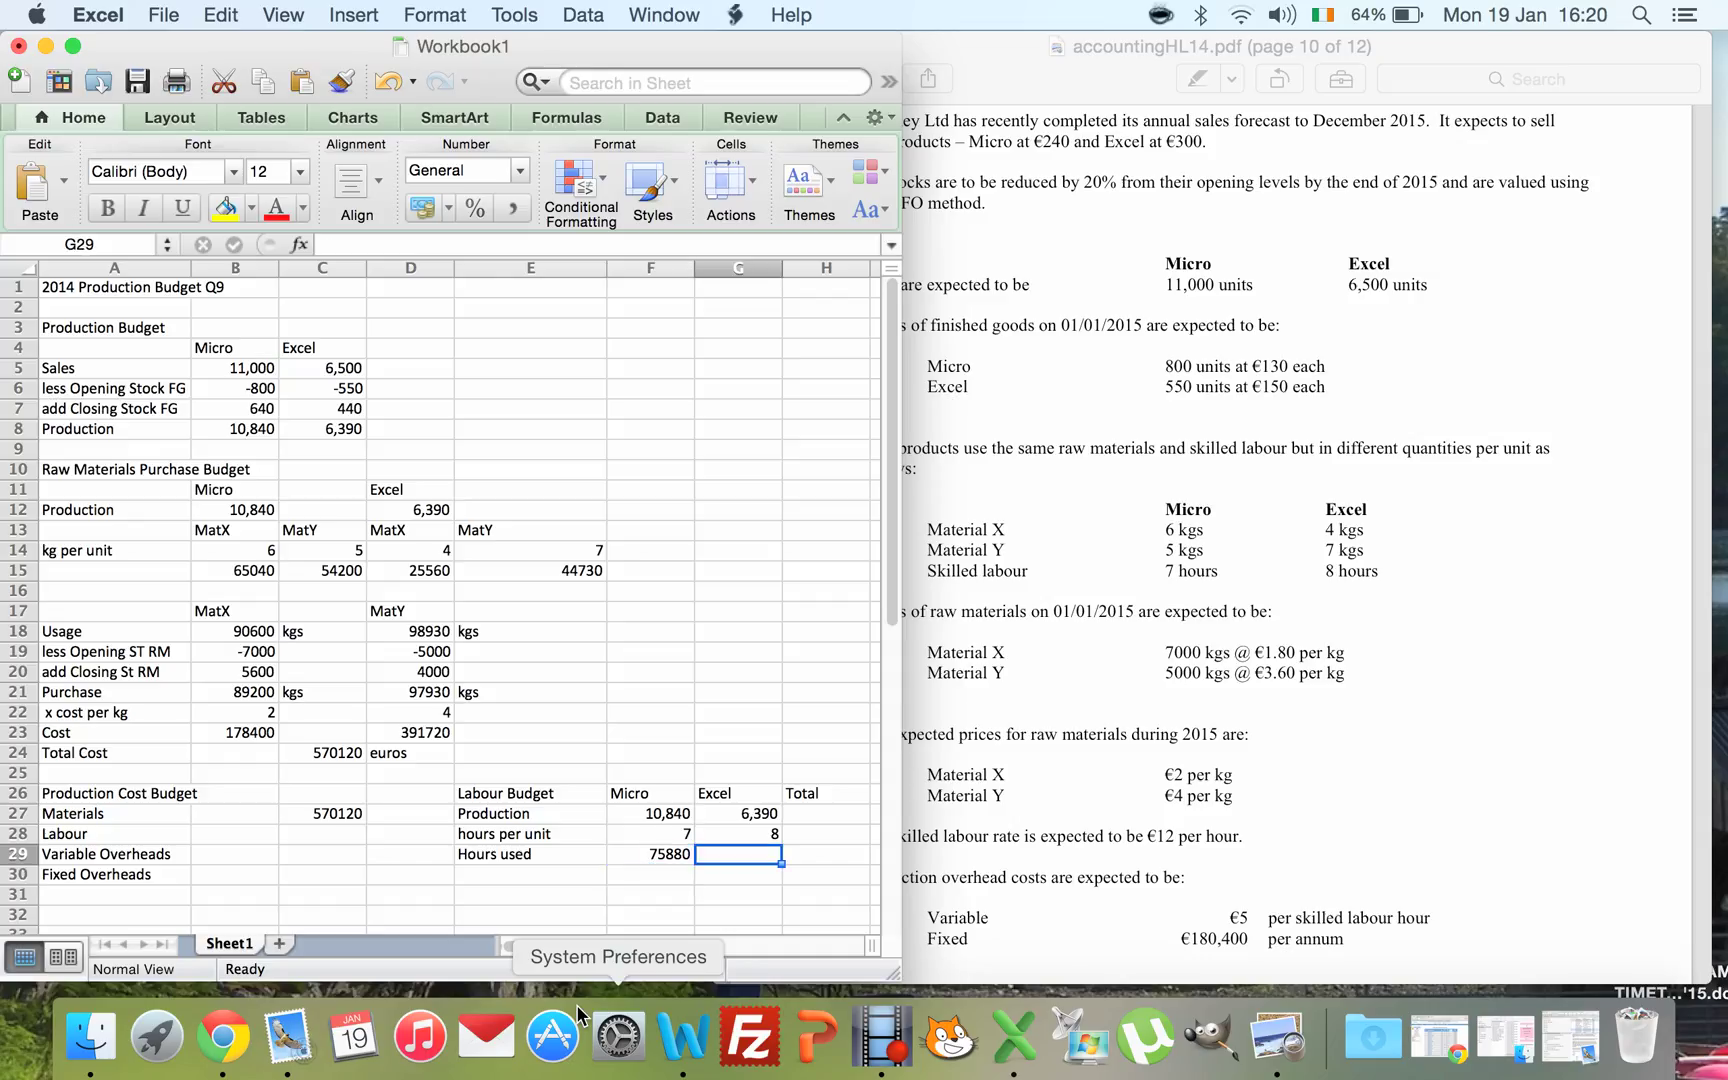
type("=")
key("Up")
key("Up")
type("*")
key("Up")
key("Return")
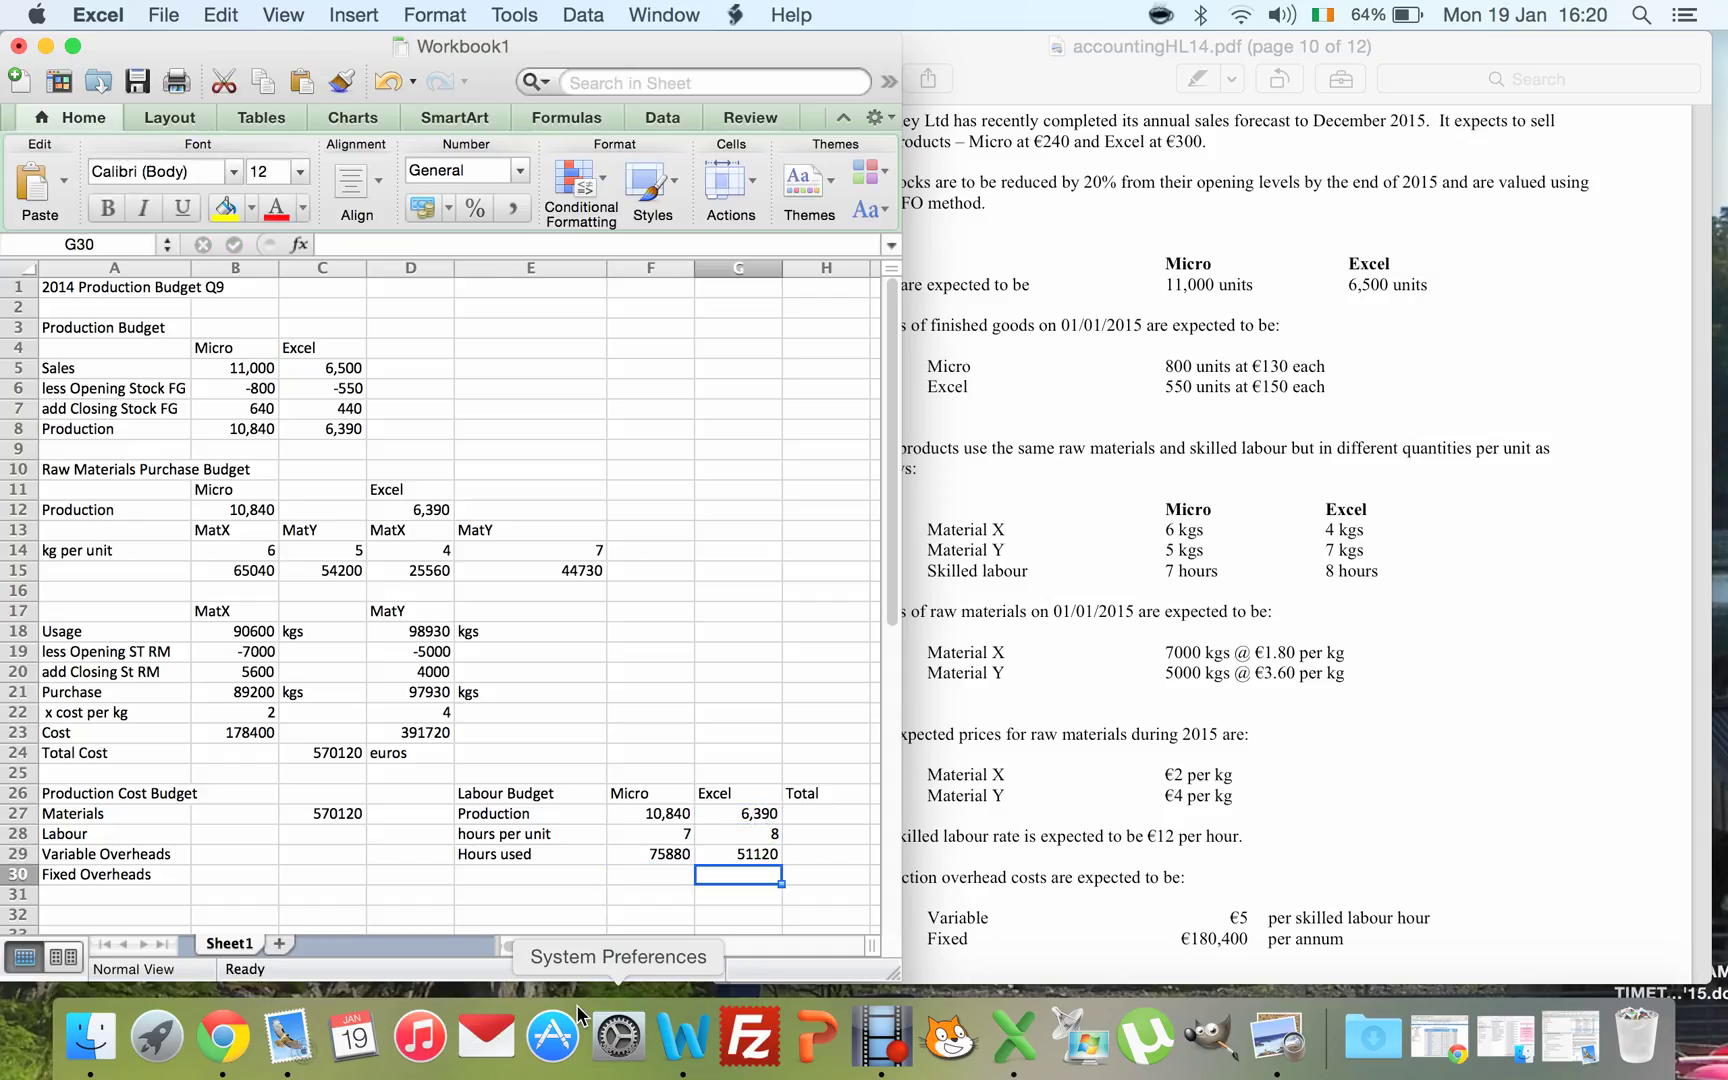
- Total the hours used in H29 with the formula =F29+G29
key("Up")
key("Right")
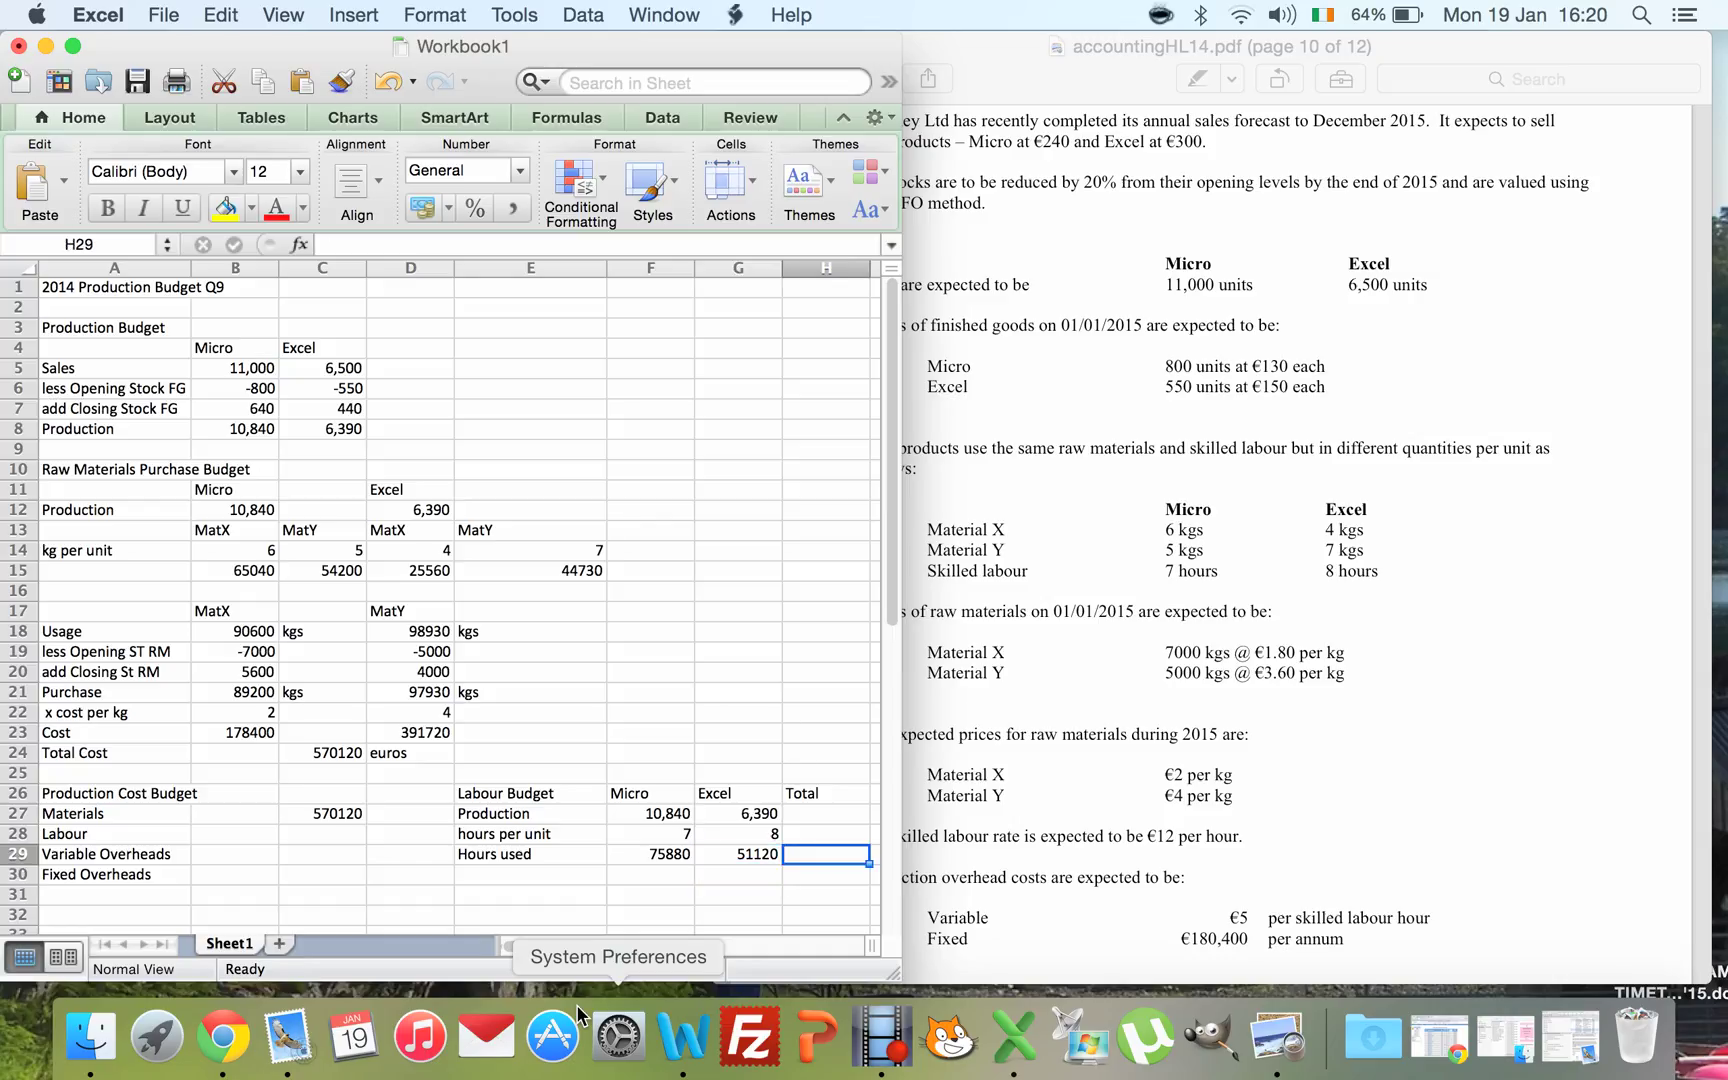
type("=")
key("Left")
key("Left")
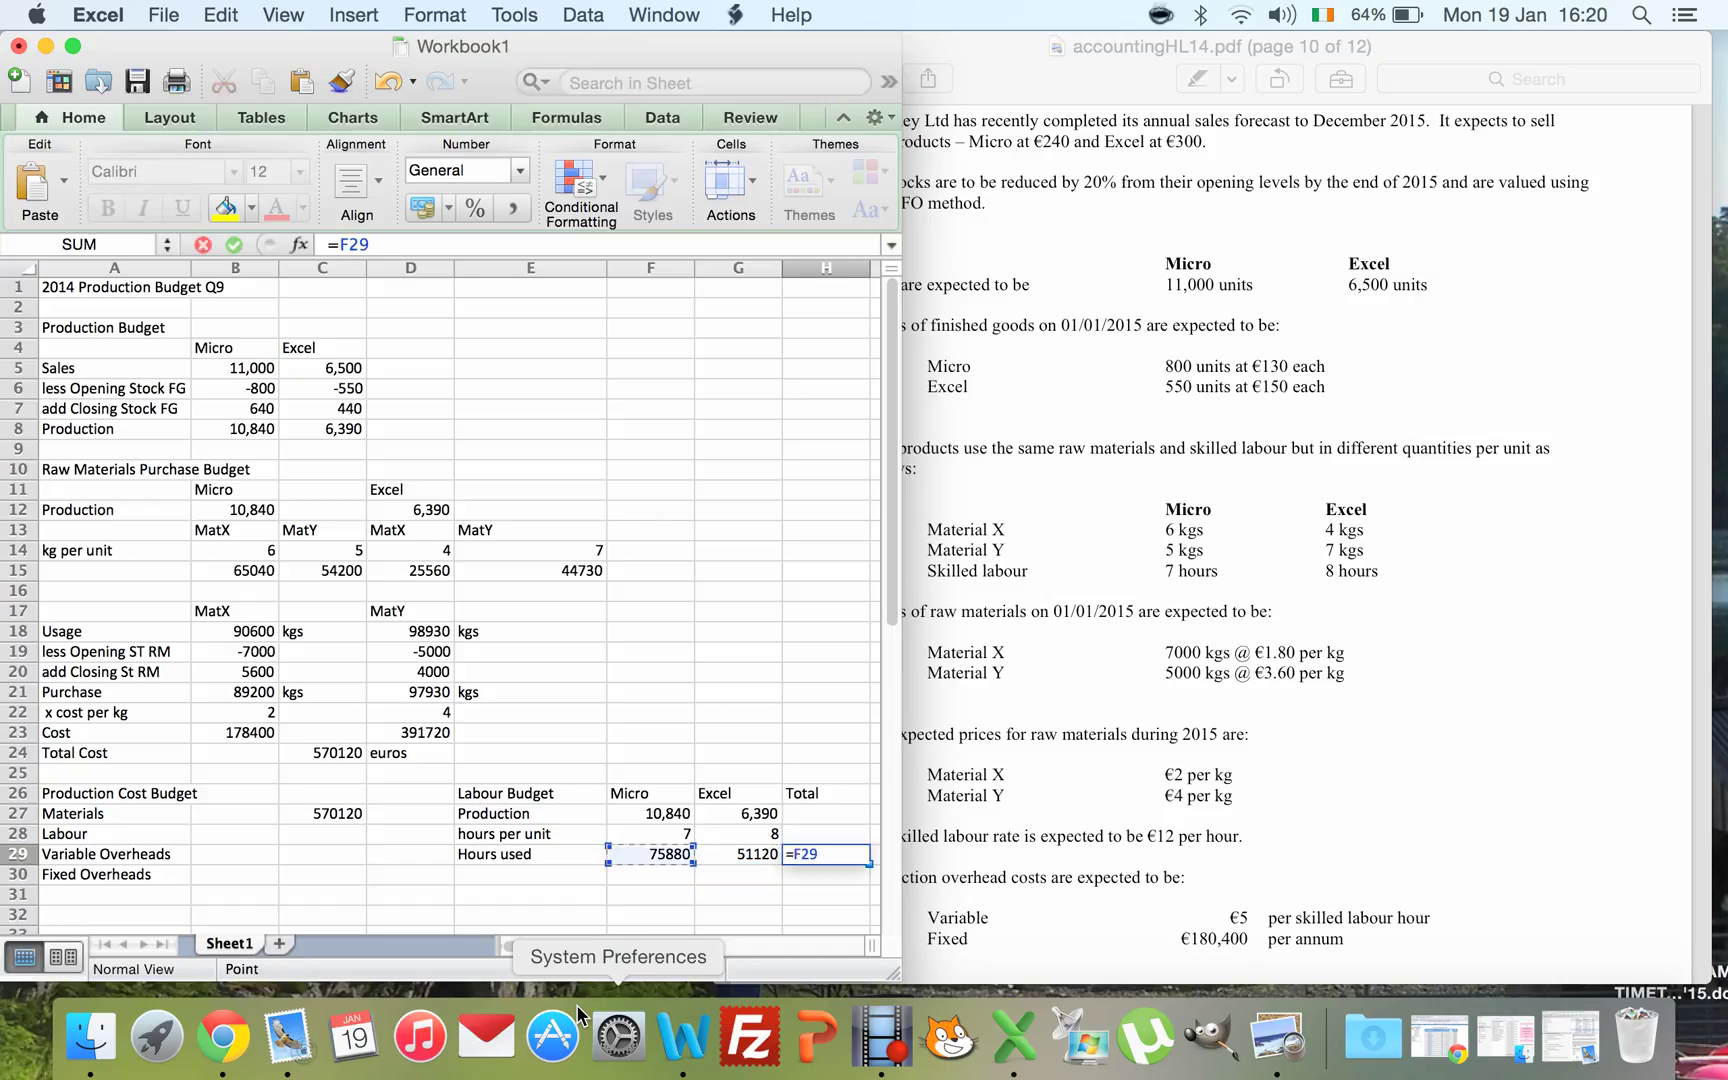
type("+")
key("Left")
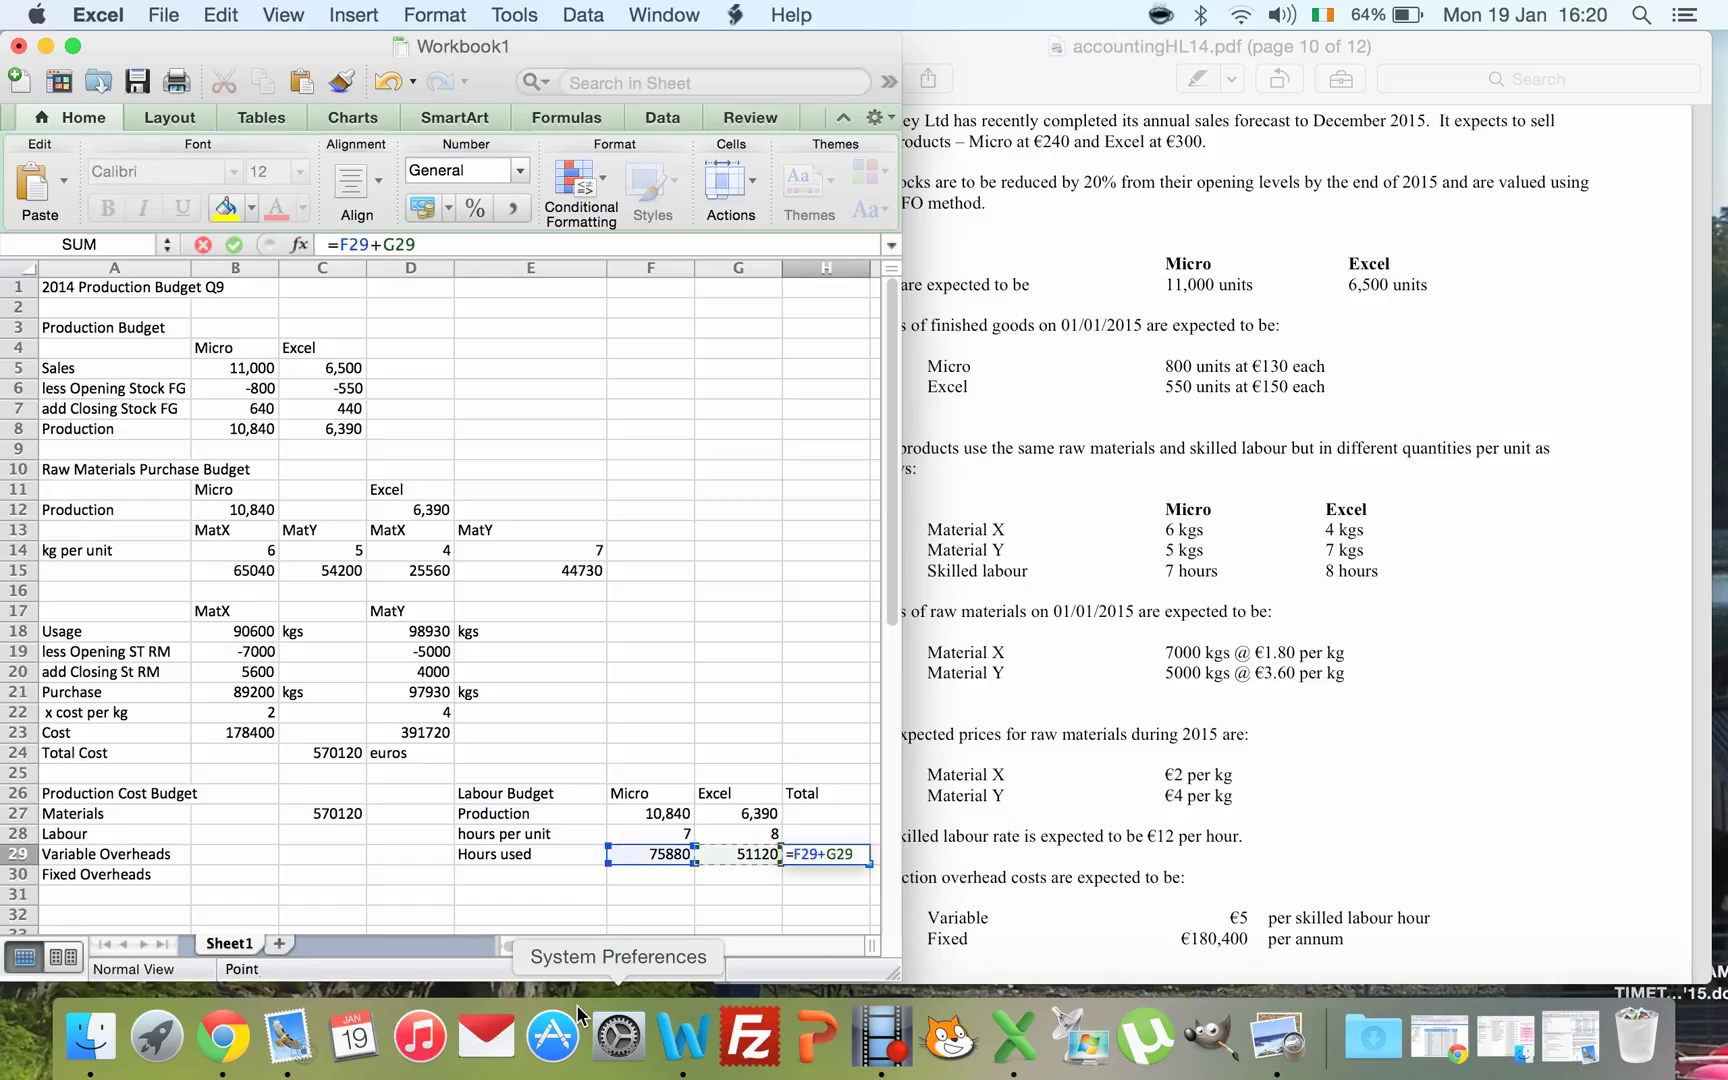
key("Return")
key("Right")
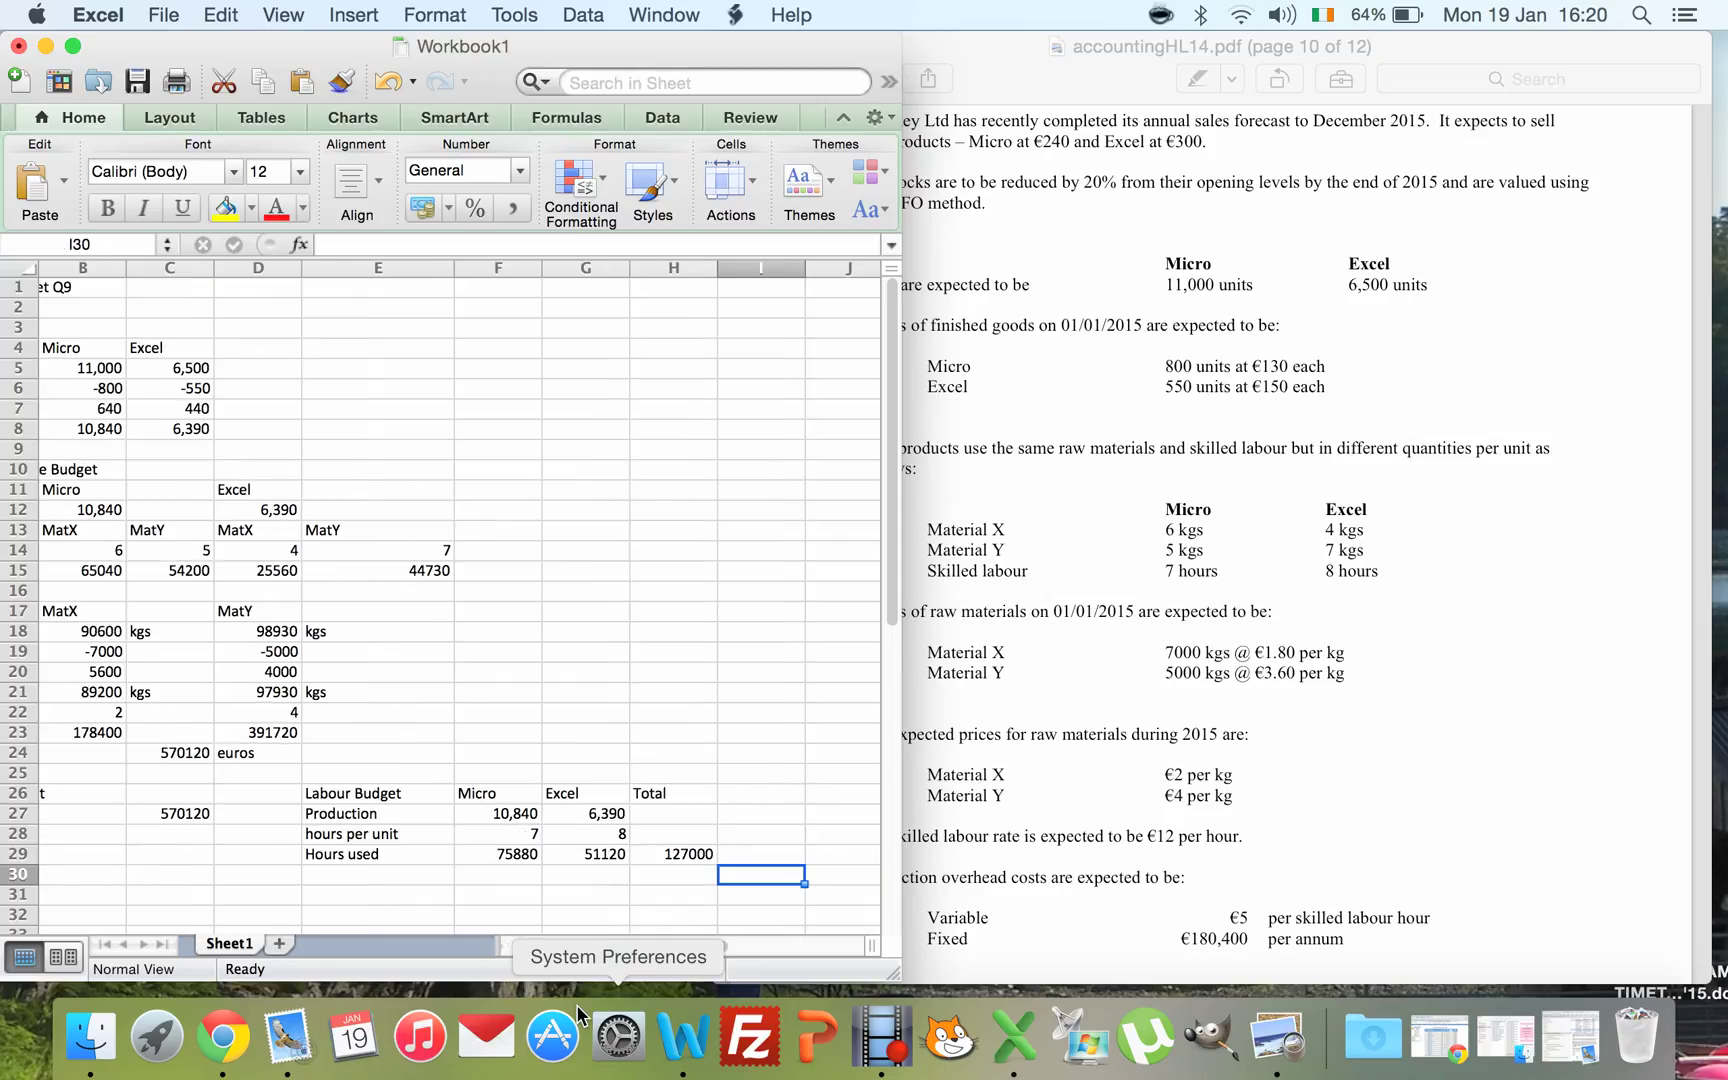
- Add the unit label hours in I29, beside the total hours used
key("Up")
type("hours")
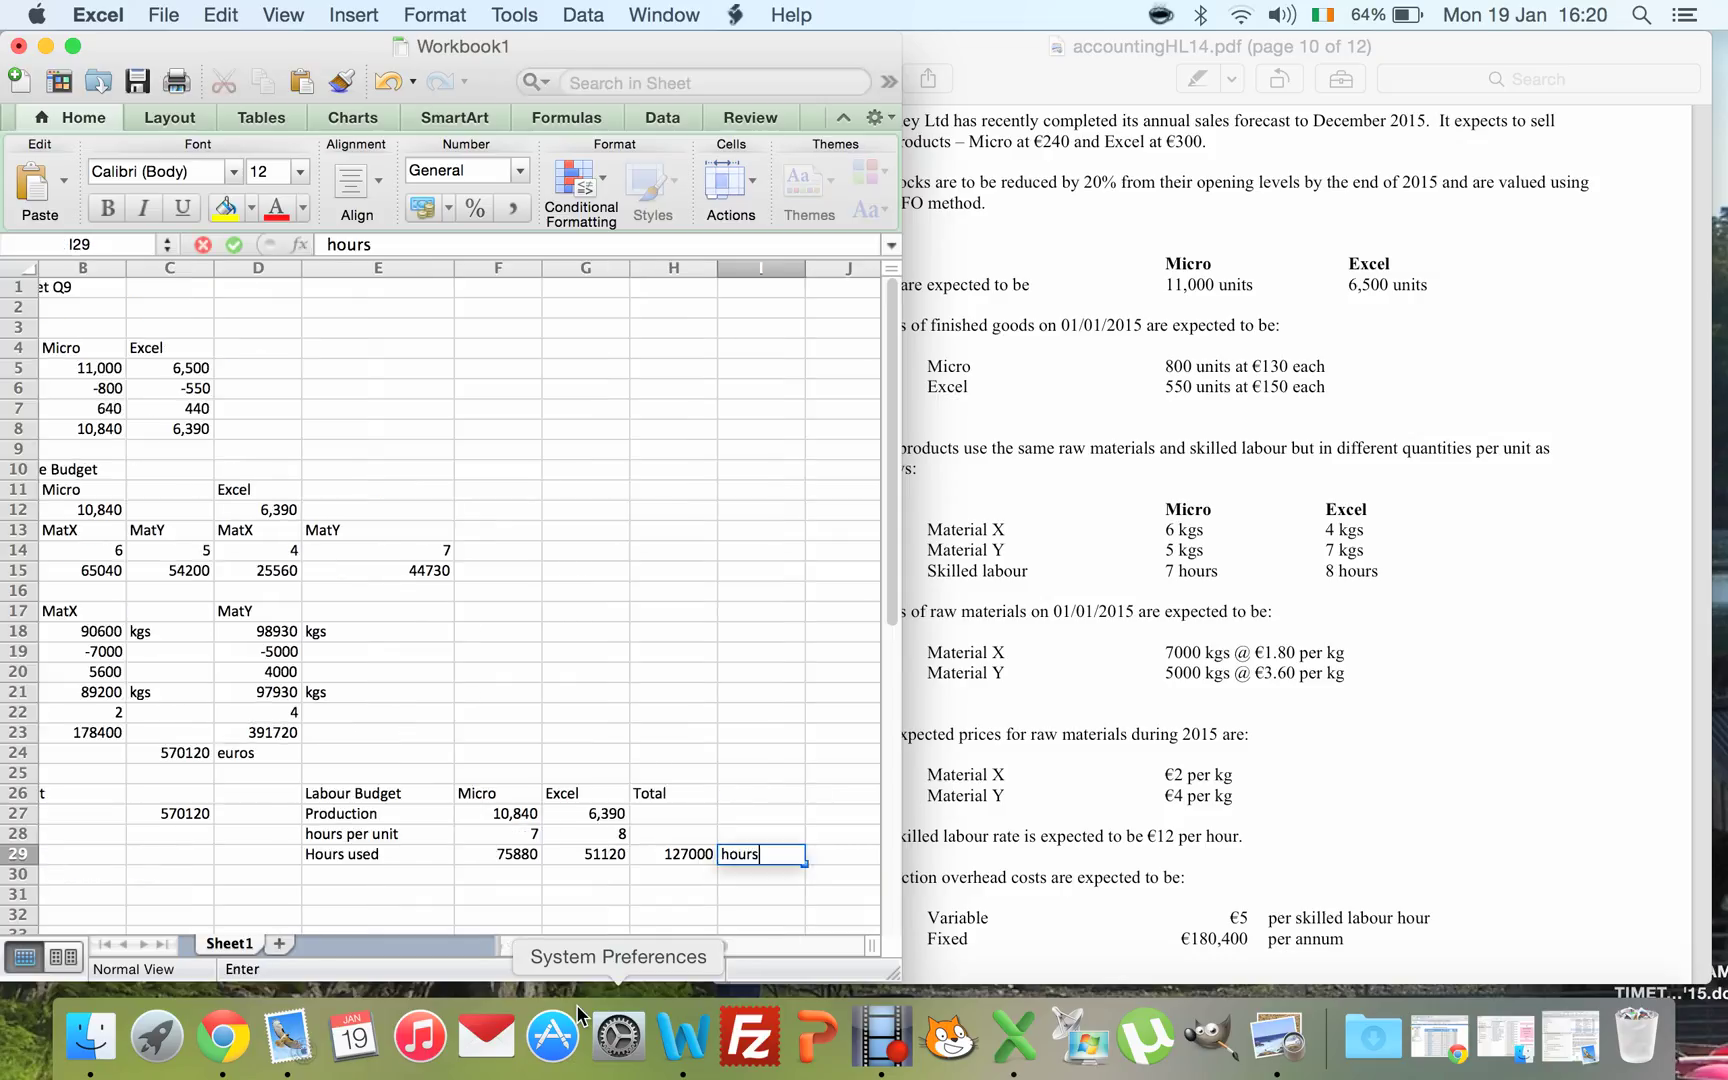
key("Left")
- Label E30 as Skilled Labour Rate, below the hours used row
key("Left")
key("Down")
key("Left")
key("Left")
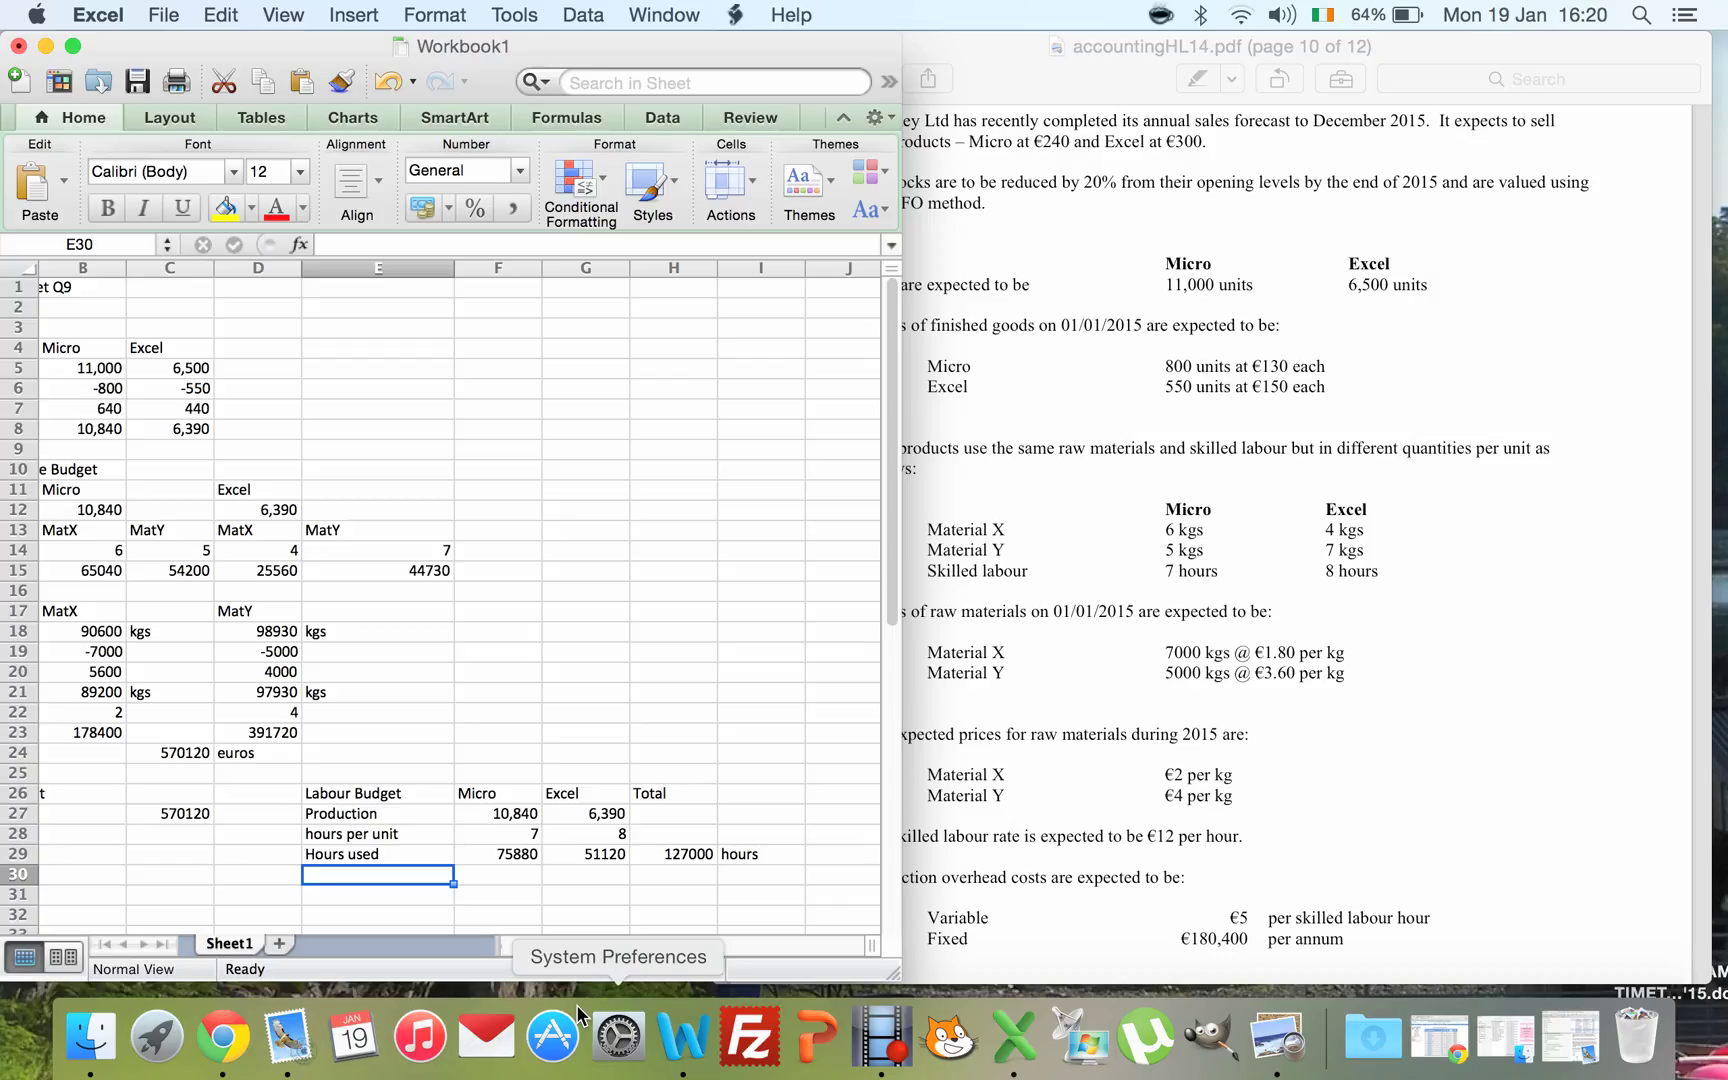
type("cost")
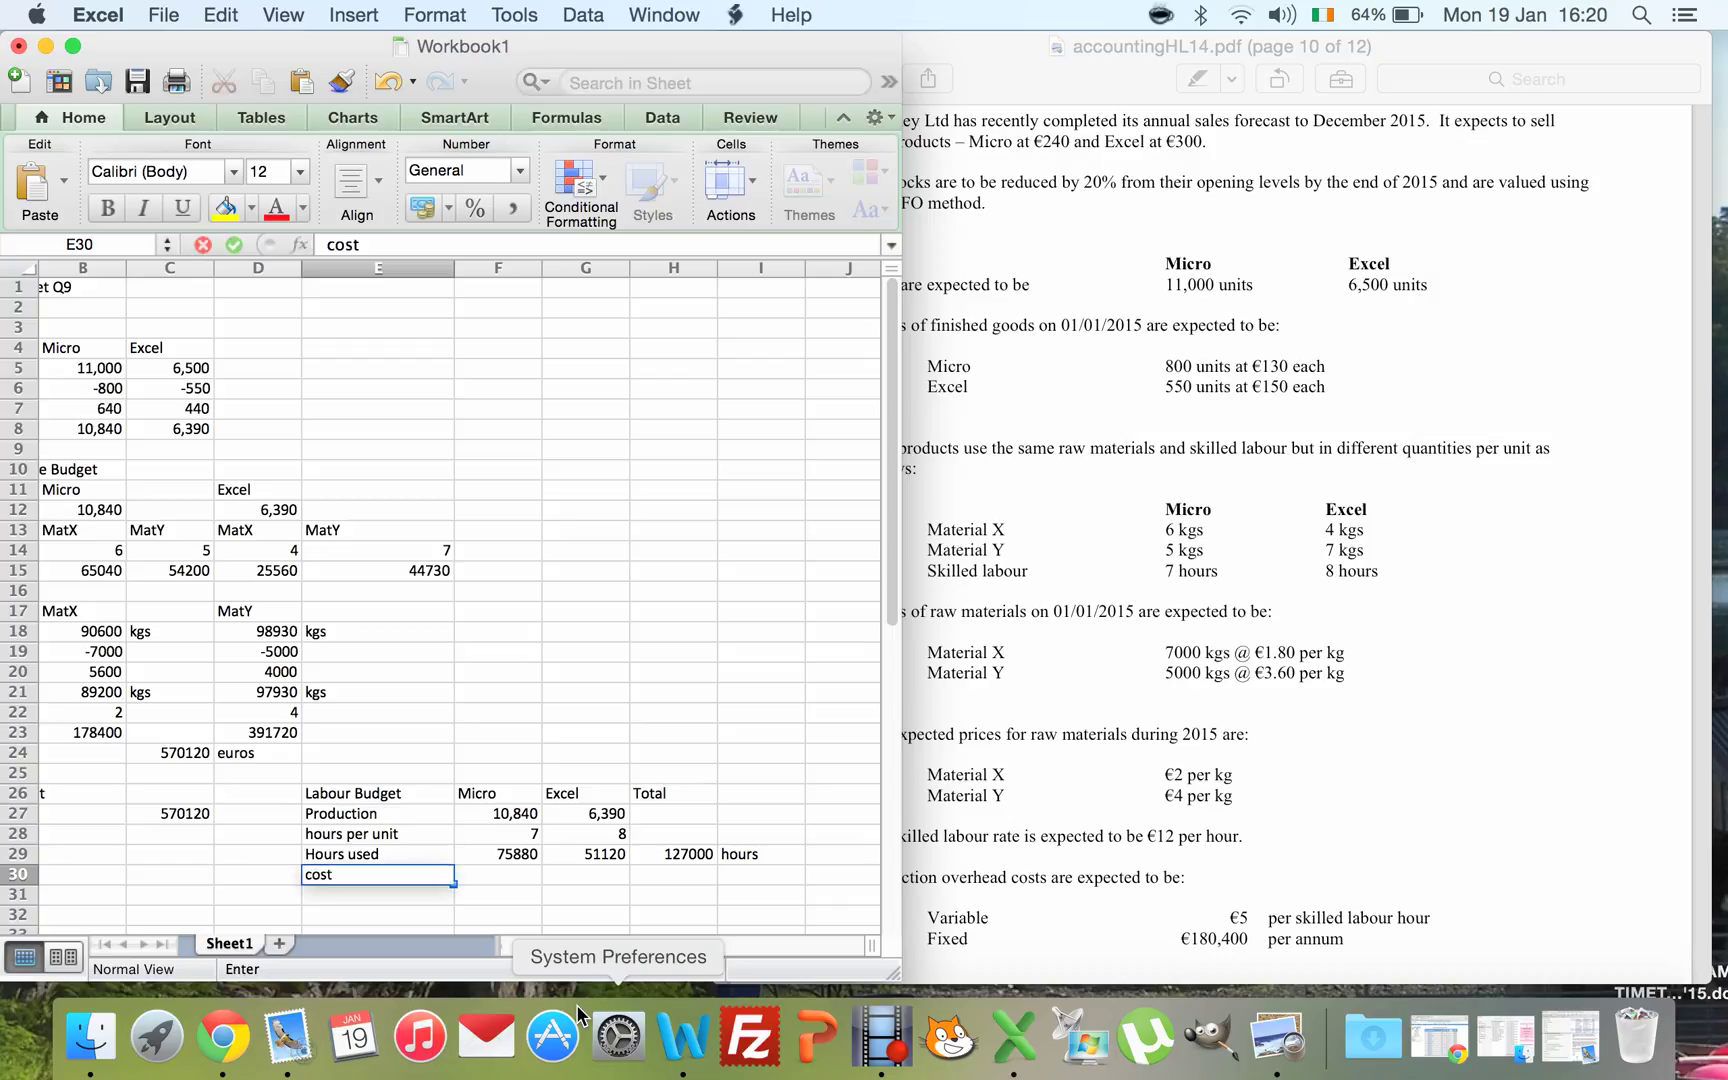
key("BackSpace")
key("BackSpace")
key("BackSpace")
type("Skilled Labour Rate")
- Enter the skilled labour rate of 12 in the Total column at H30
key("Right")
key("Right")
key("Right")
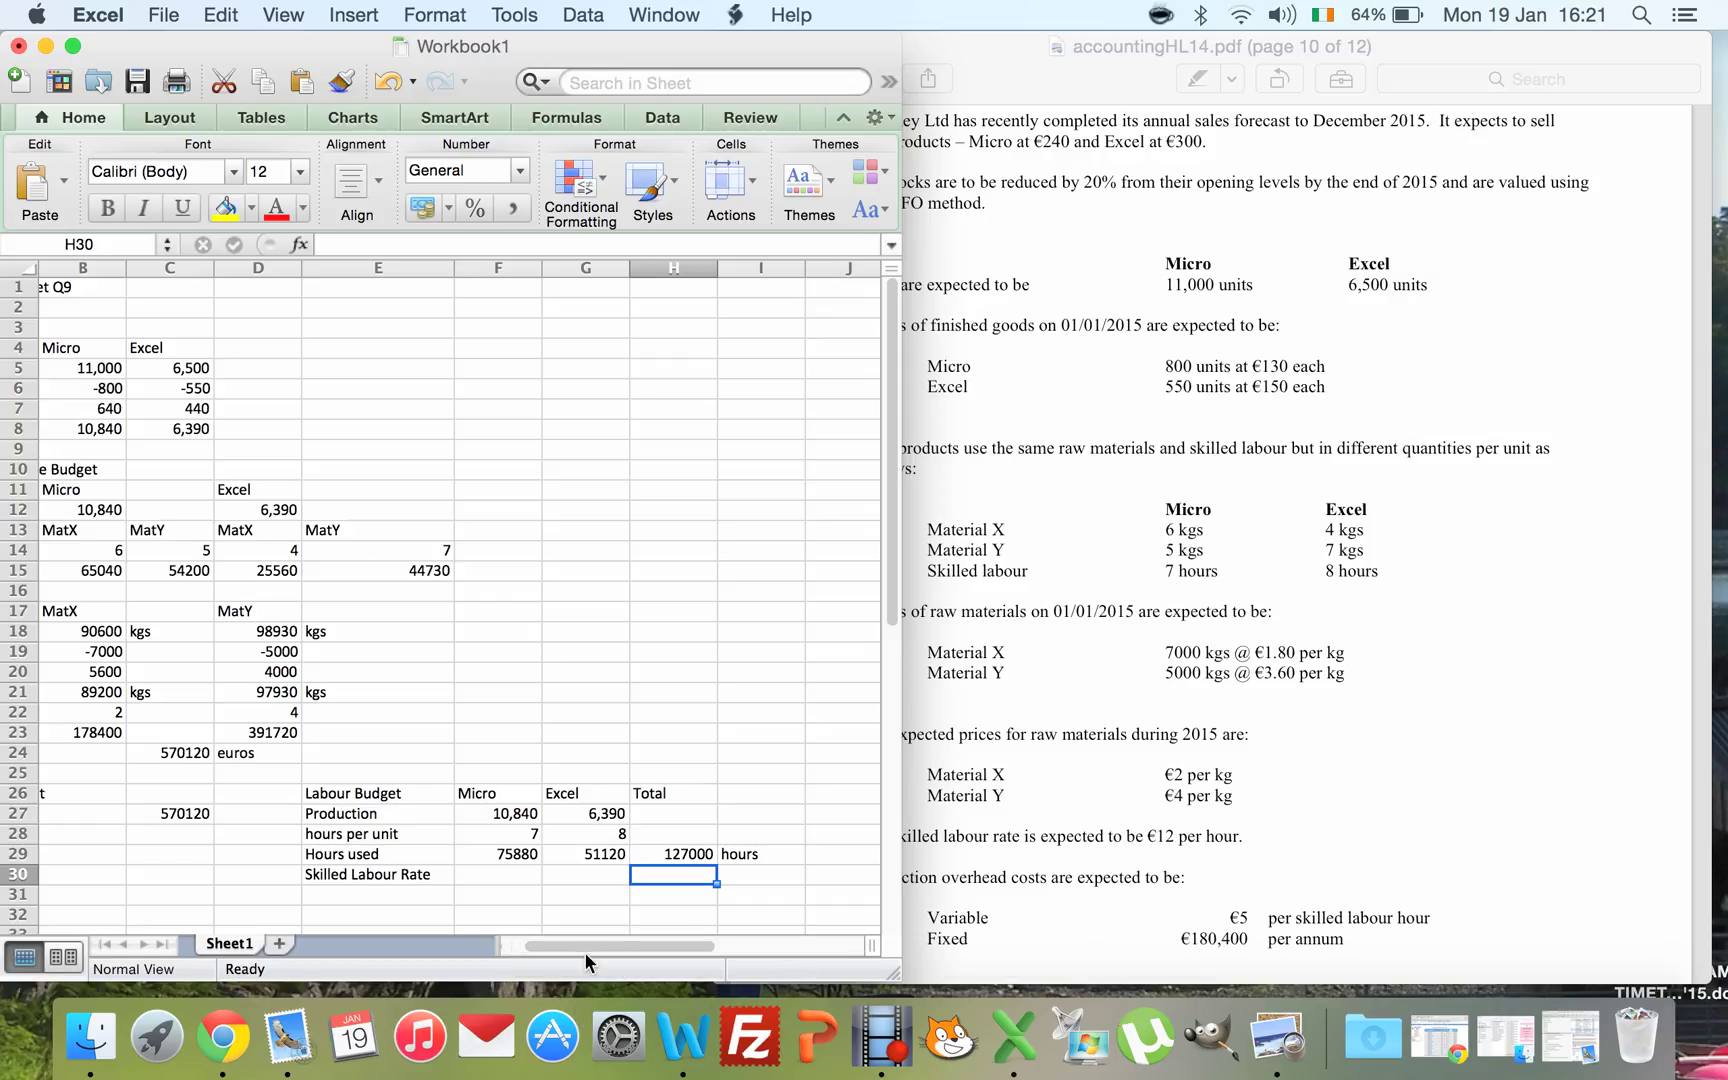
type("12")
key("Return")
- Label E31 as Labour Cost, below the skilled labour rate row
key("Left")
key("Left")
key("Left")
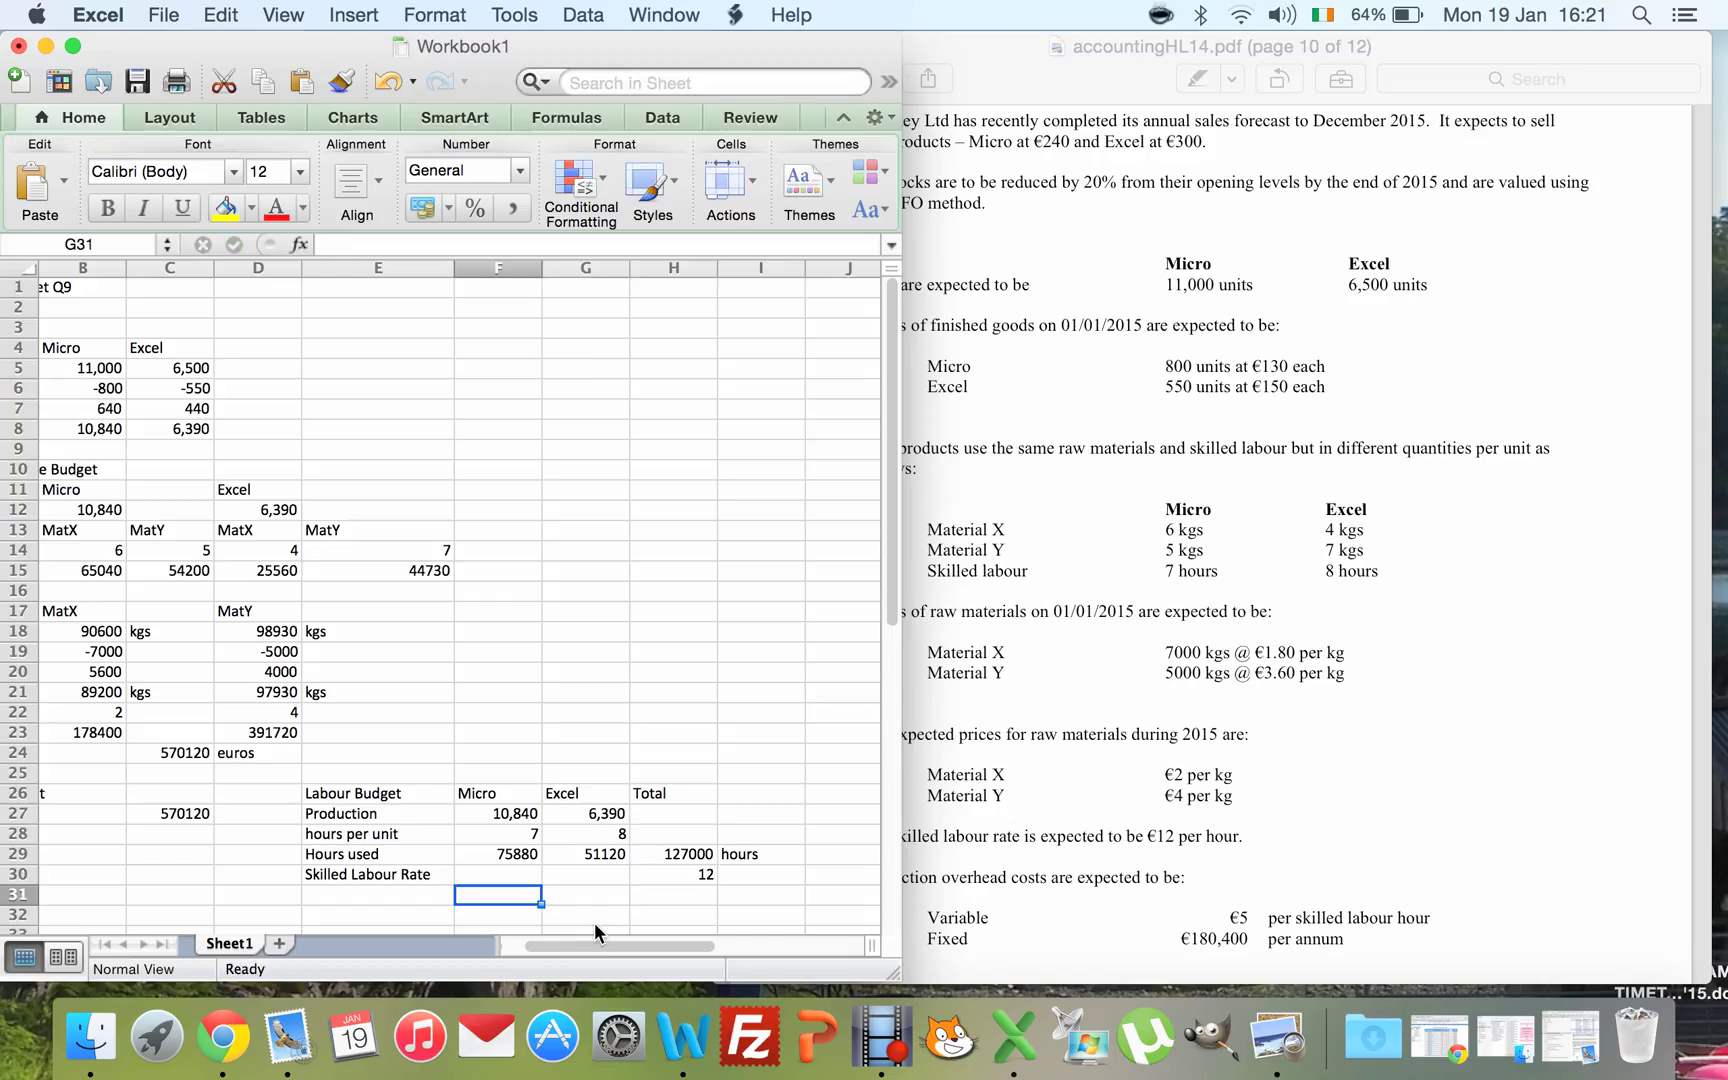
type("Labou")
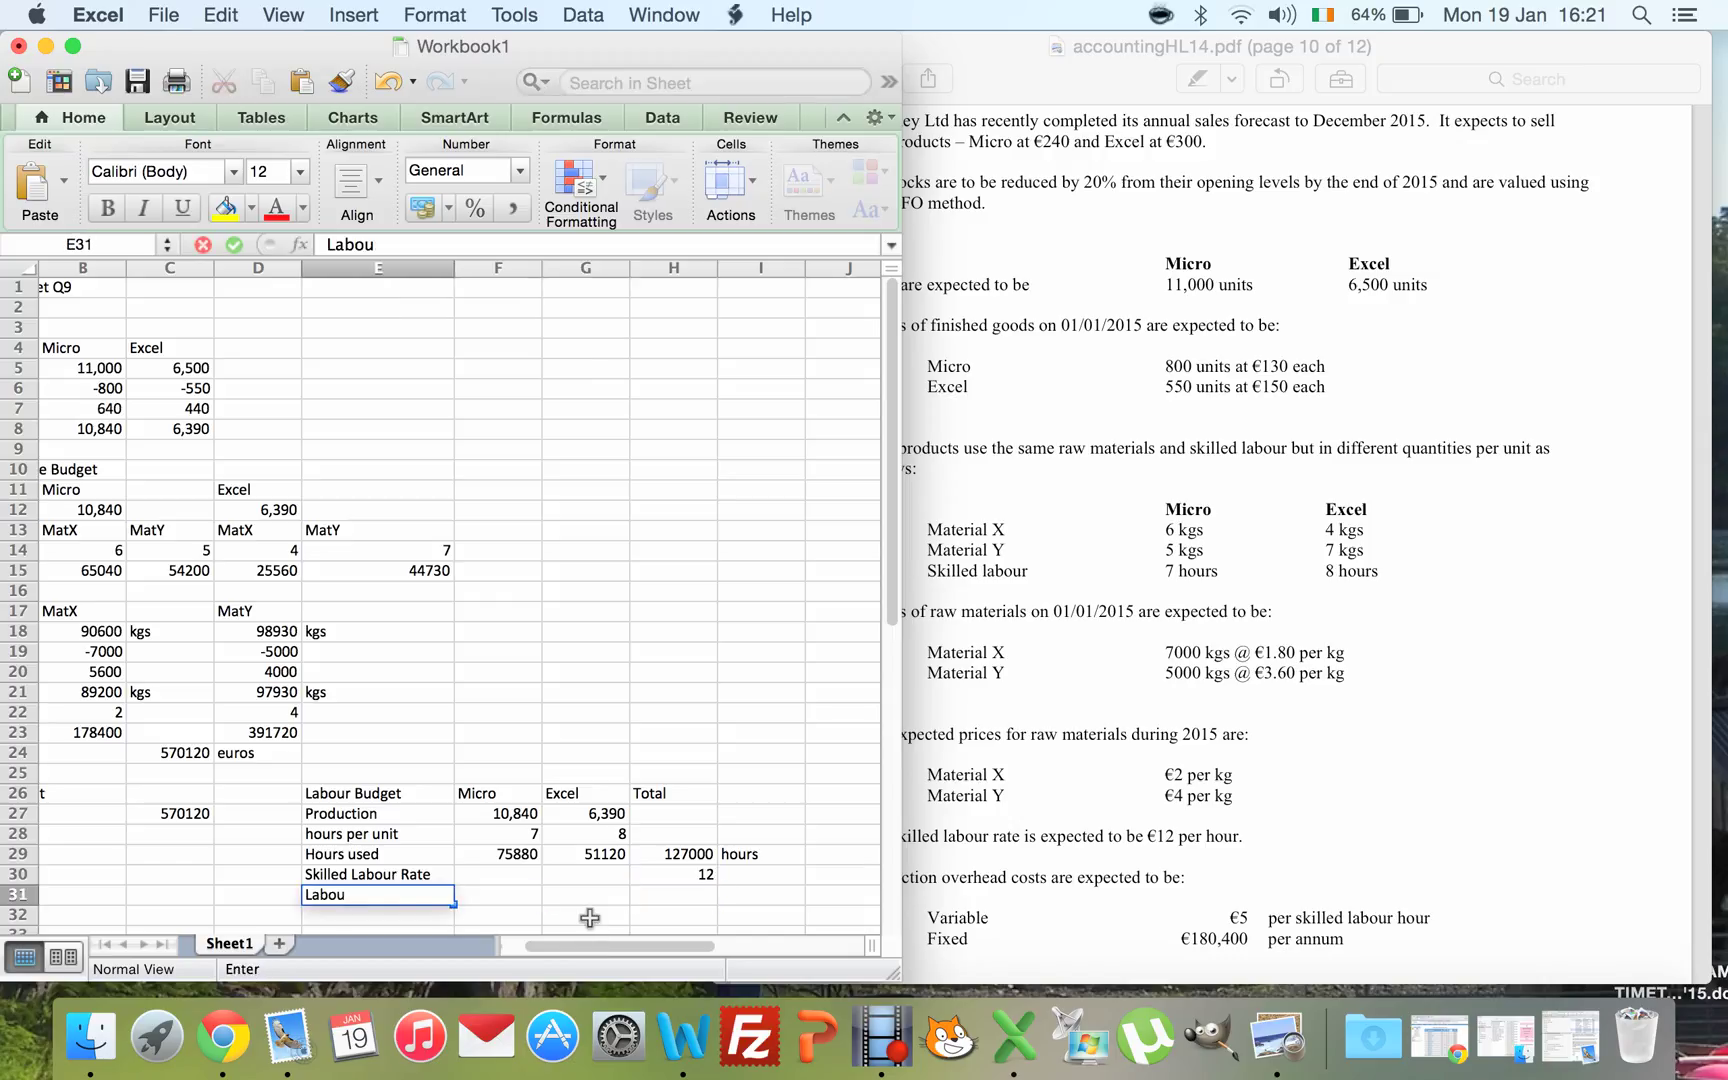
type("r Cos")
- Calculate the labour cost in H31 by multiplying total hours in H29 by the rate in H30
key("Right")
key("Right")
key("Right")
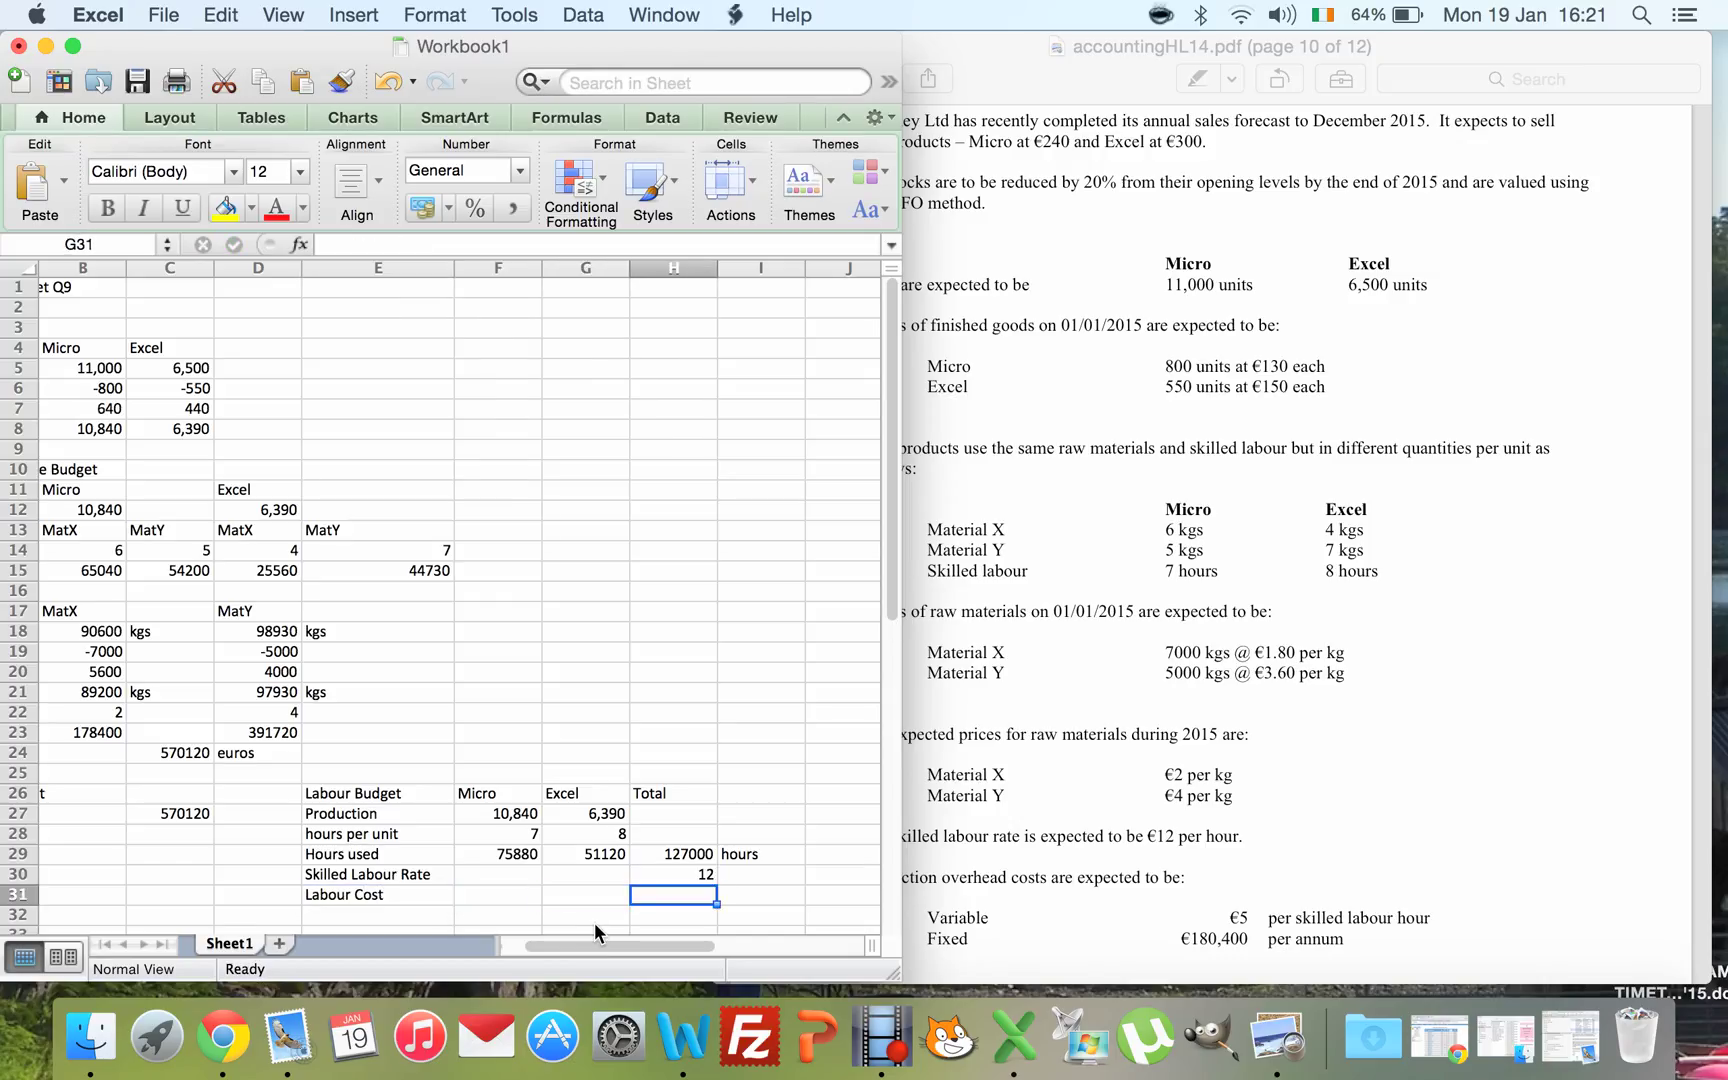
type("=")
key("Up")
key("Up")
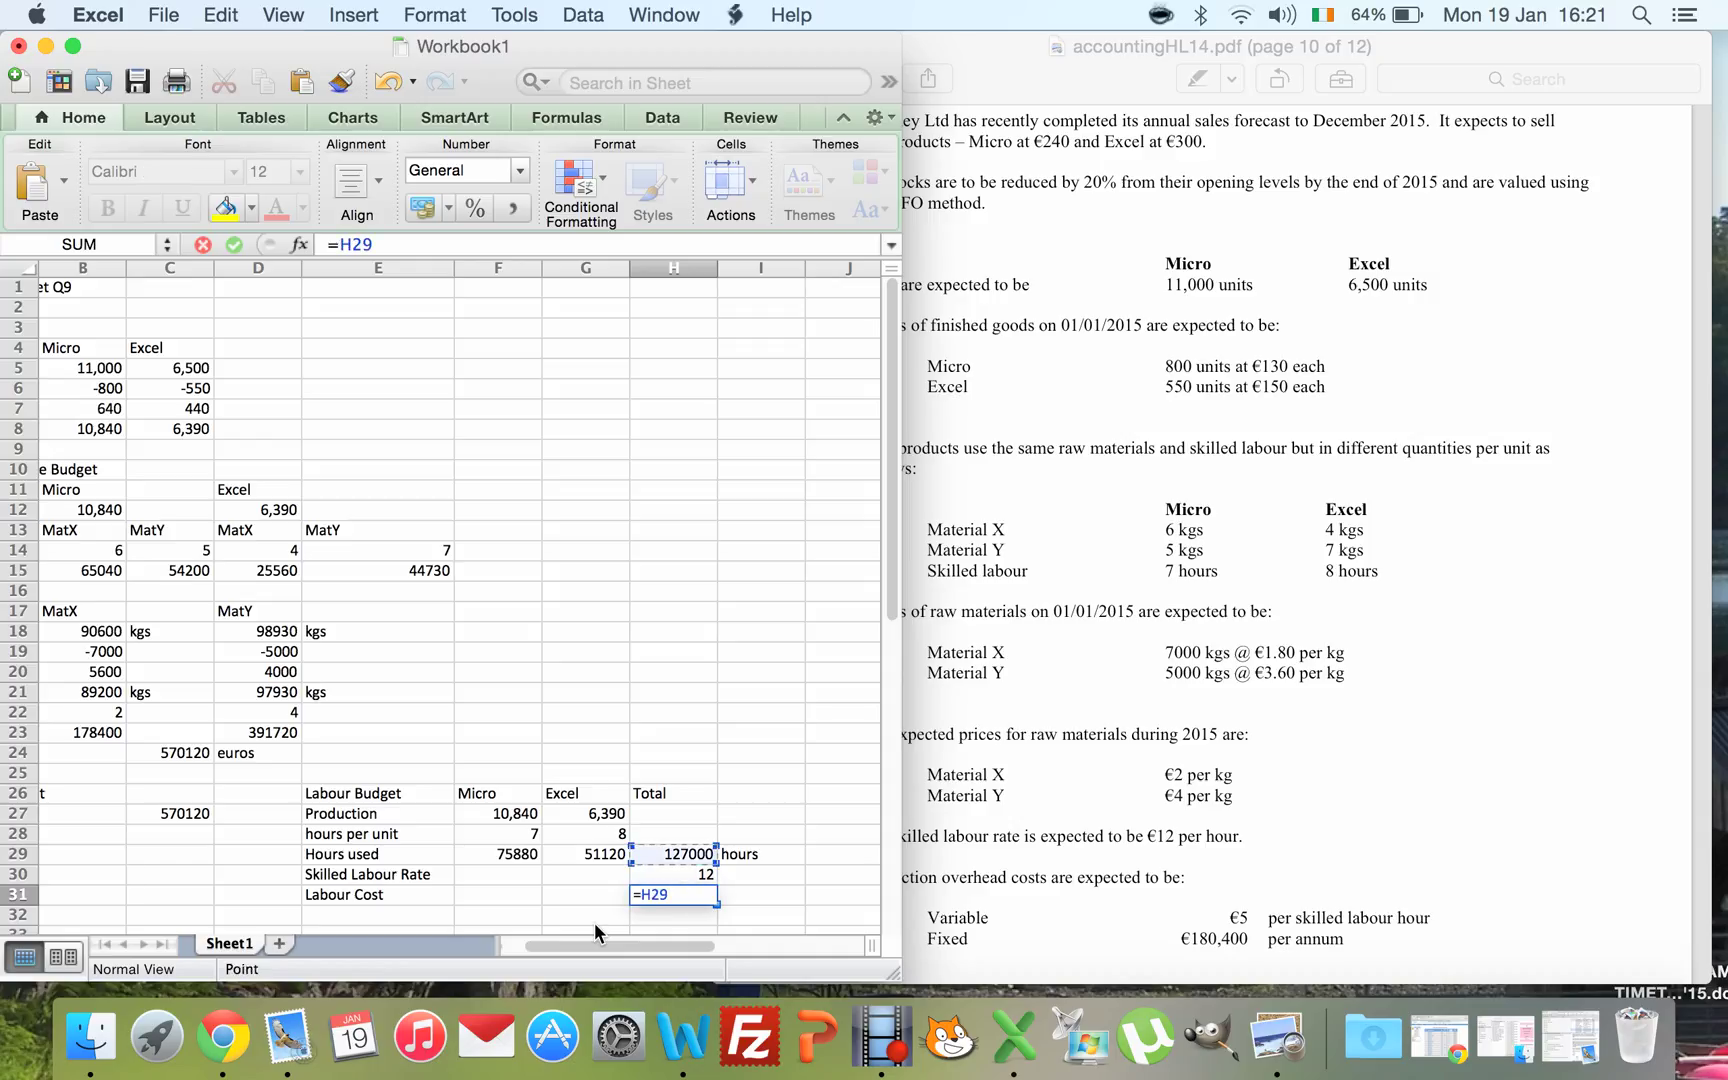
type("*")
key("Up")
key("Return")
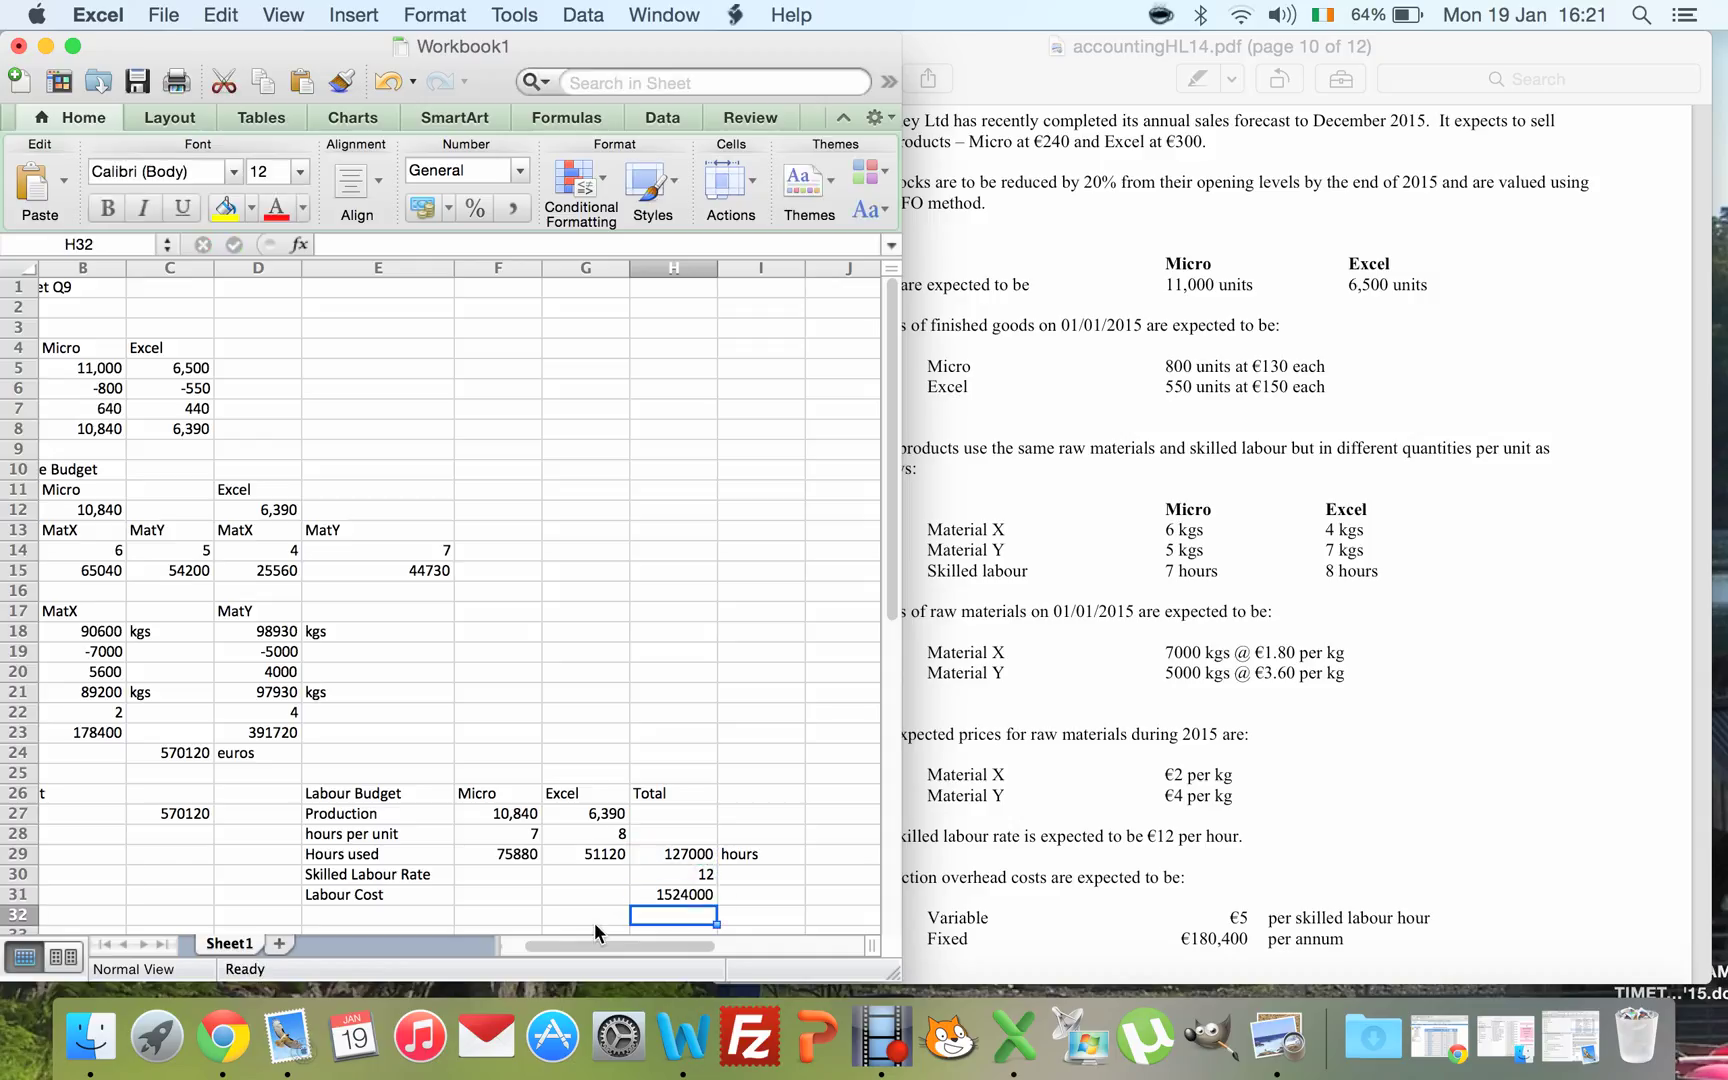
- Link the Labour line of the Production Cost Budget in C28 to the labour cost in H31
key("Up")
key("Left")
key("Left")
key("Left")
key("Left")
key("Left")
key("Left")
key("Left")
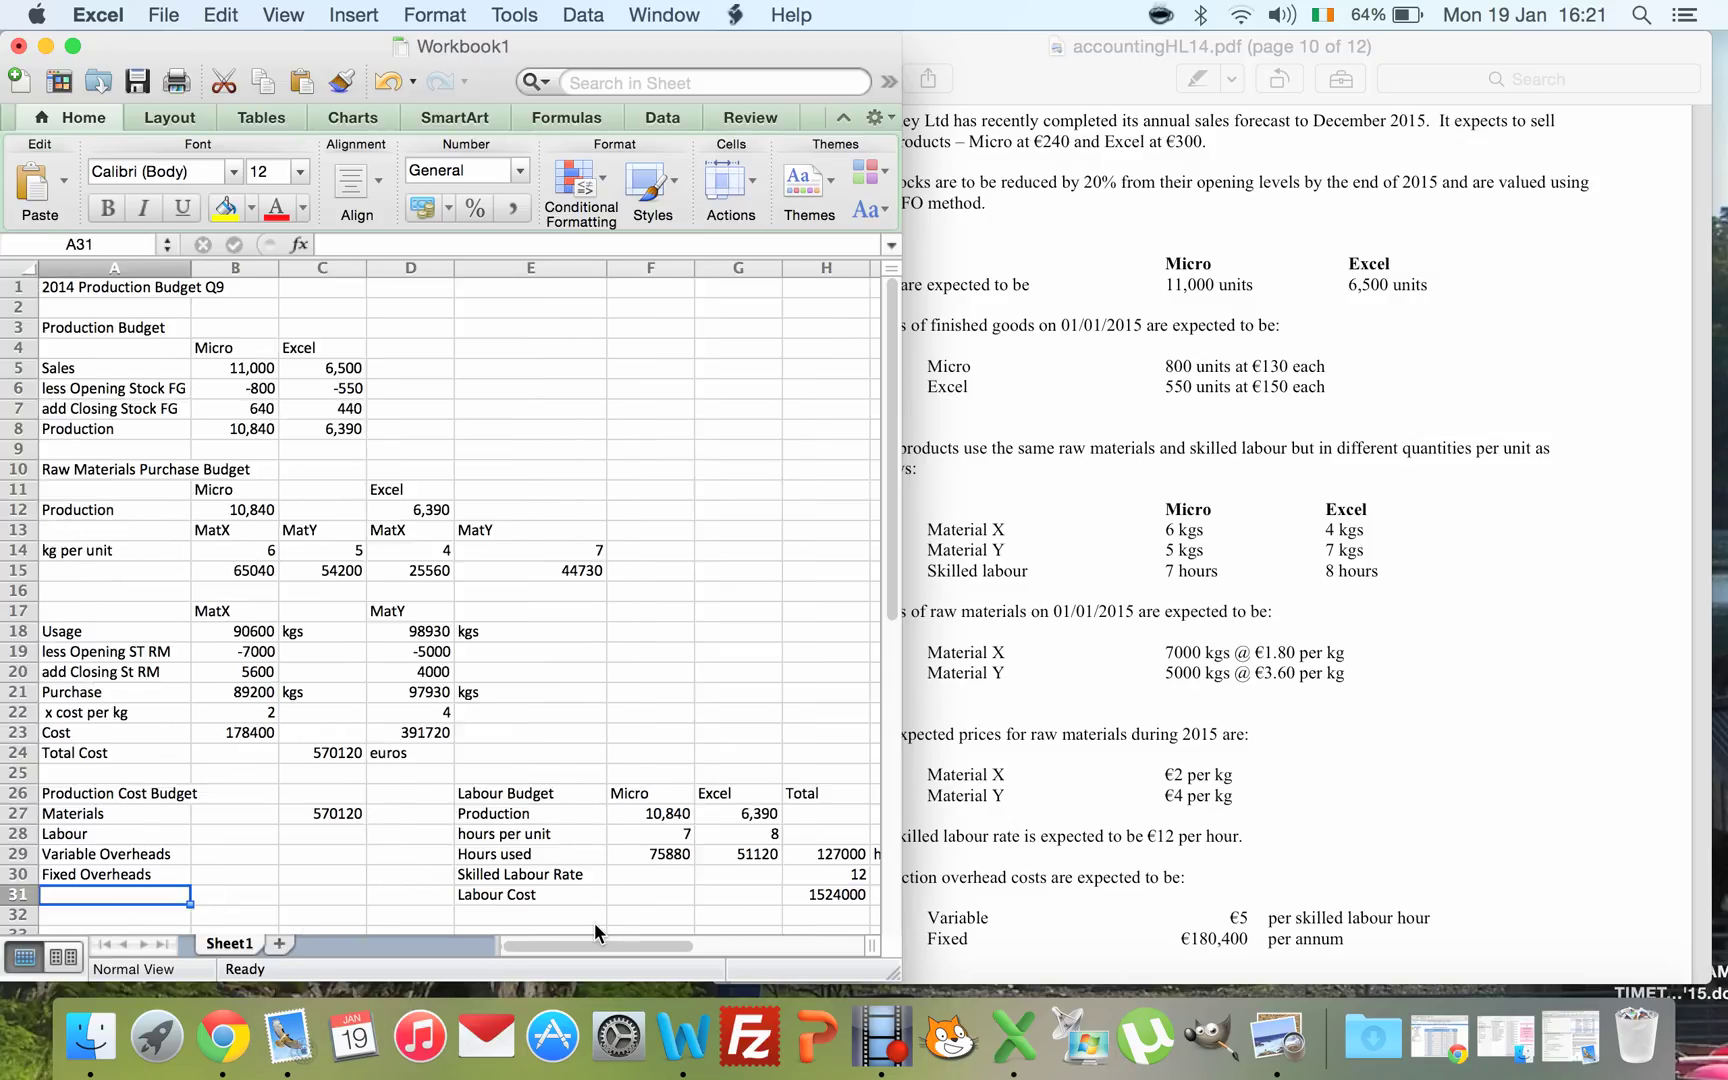
key("Right")
key("Up")
key("Up")
key("Up")
key("Right")
type("=")
key("Right")
key("Right")
key("Right")
key("Right")
key("Right")
key("Down")
key("Down")
key("Down")
key("Return")
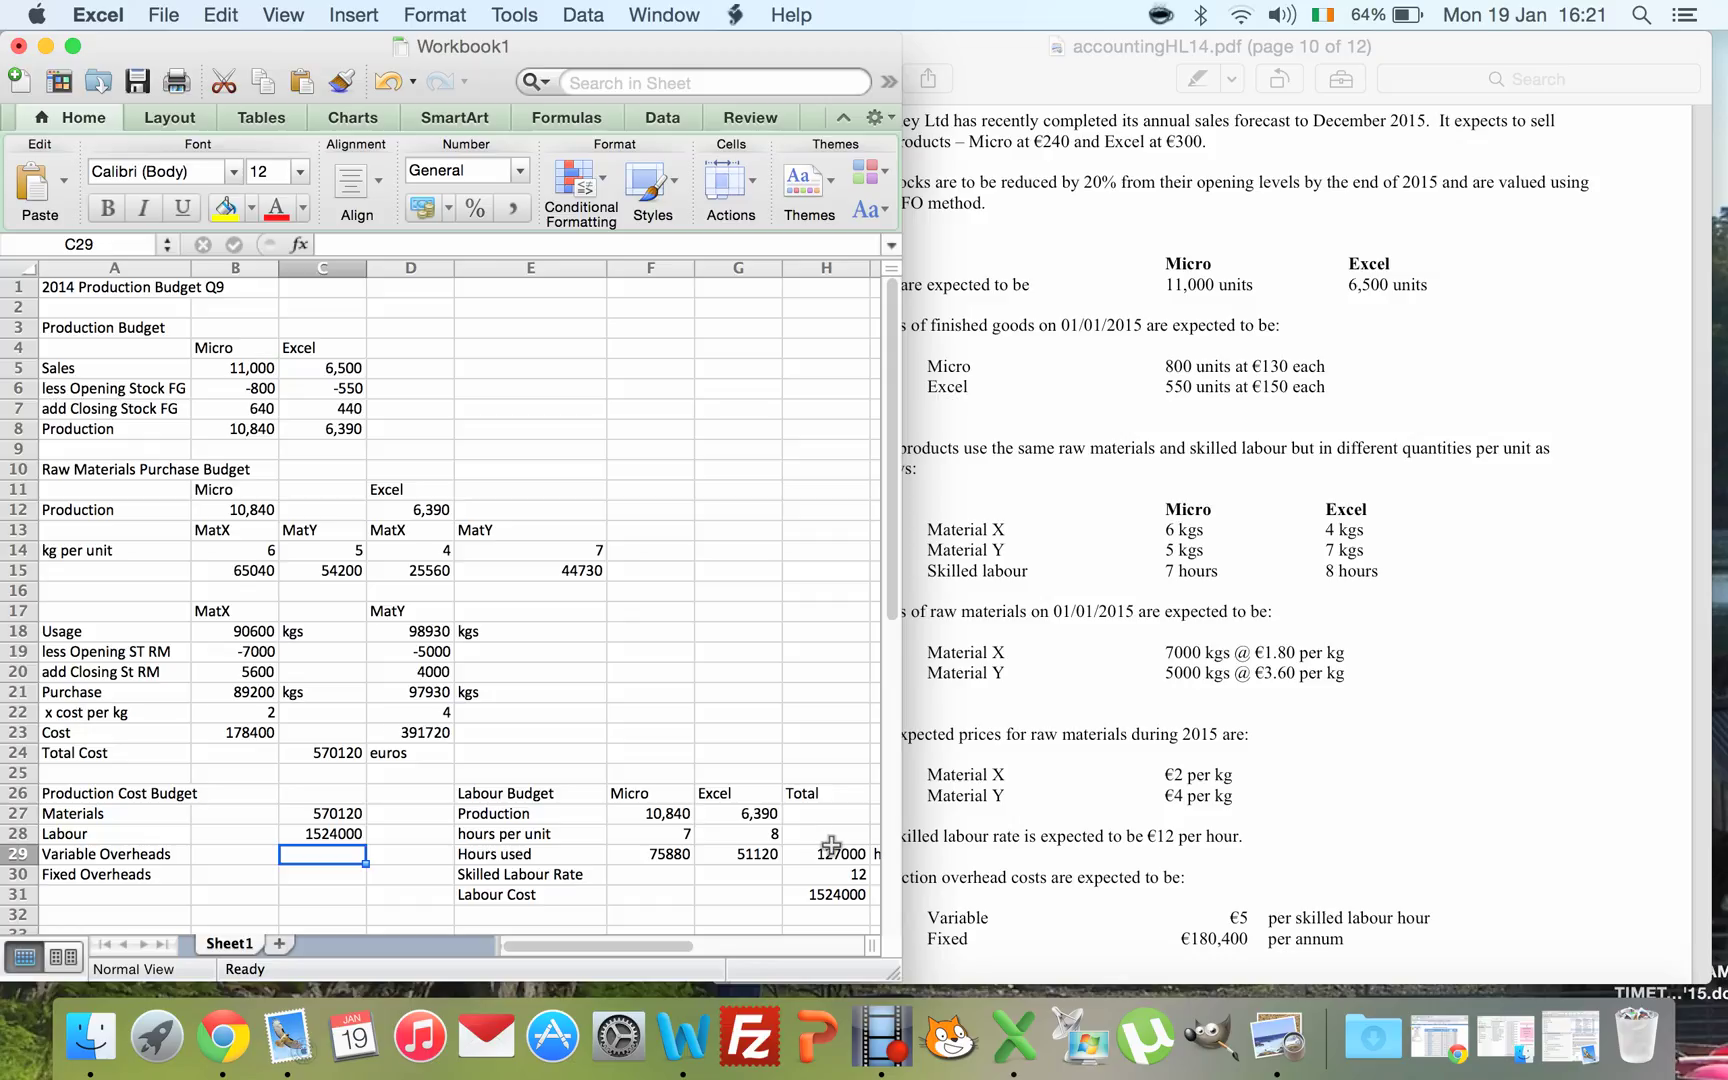
- Calculate the variable overheads in C29 with the formula =H29*5
type("=")
key("Right")
key("Right")
key("Right")
key("Right")
key("Right")
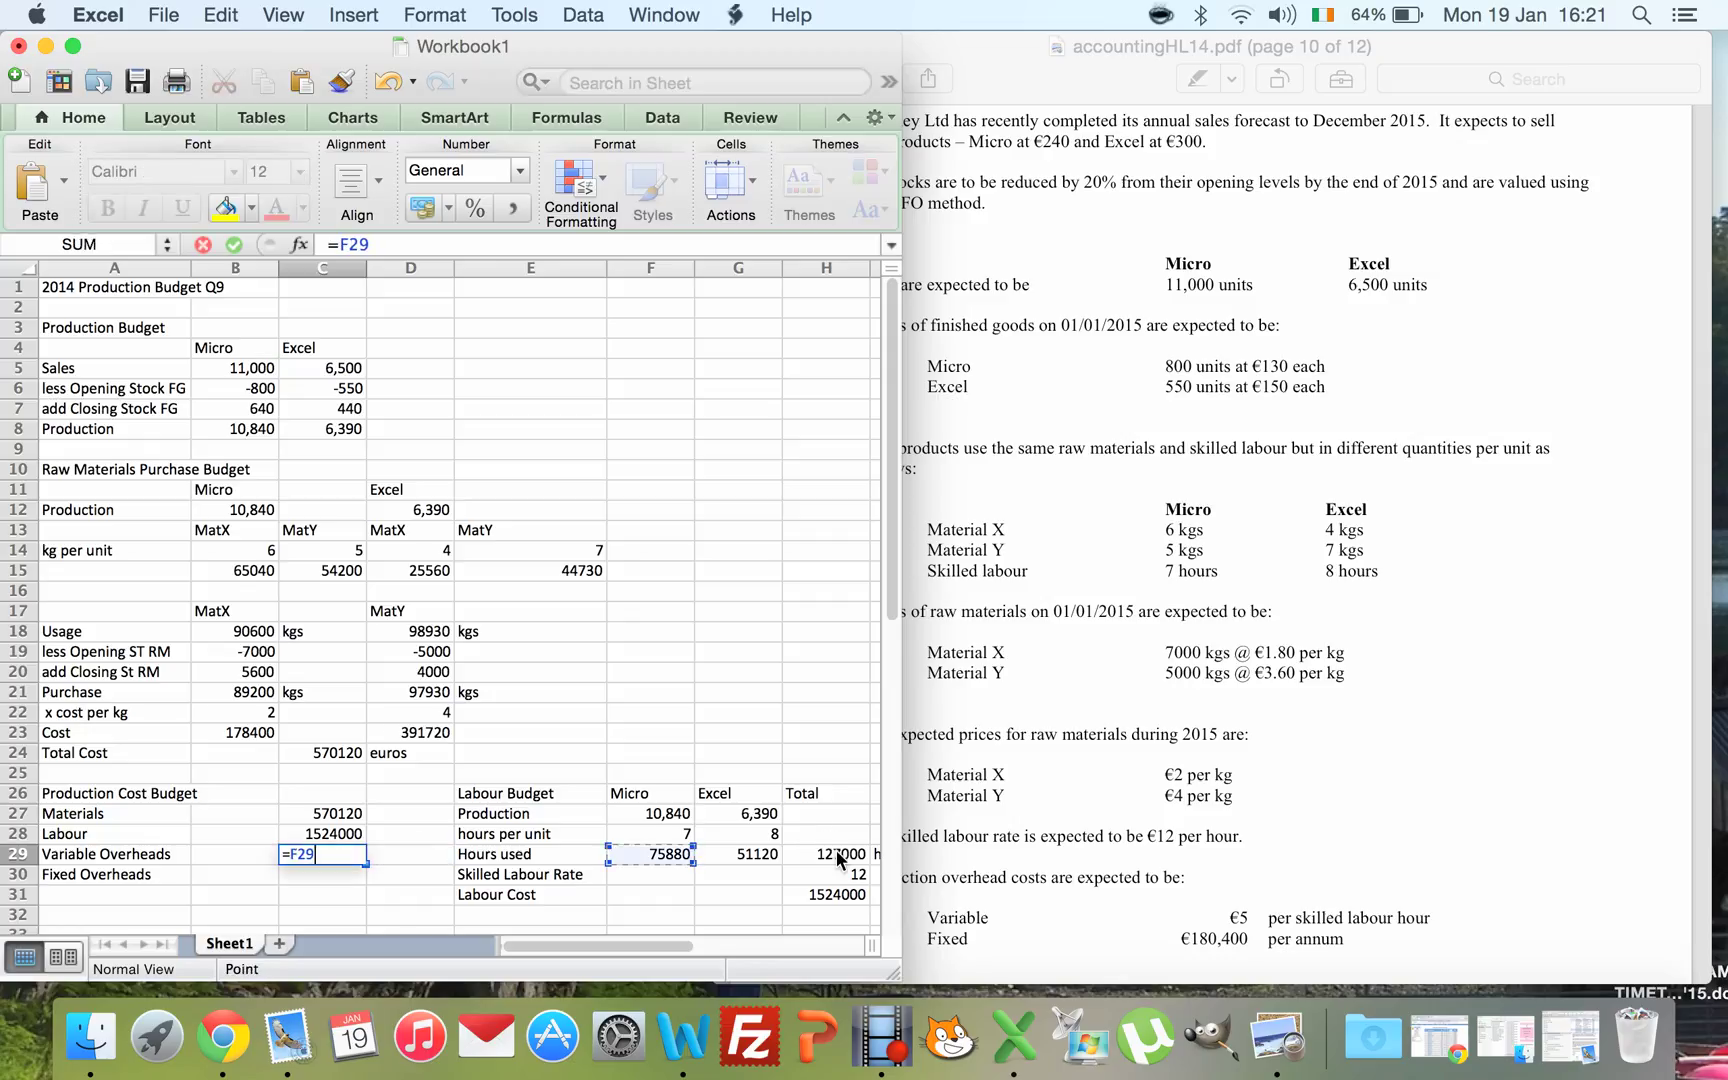
type("*5")
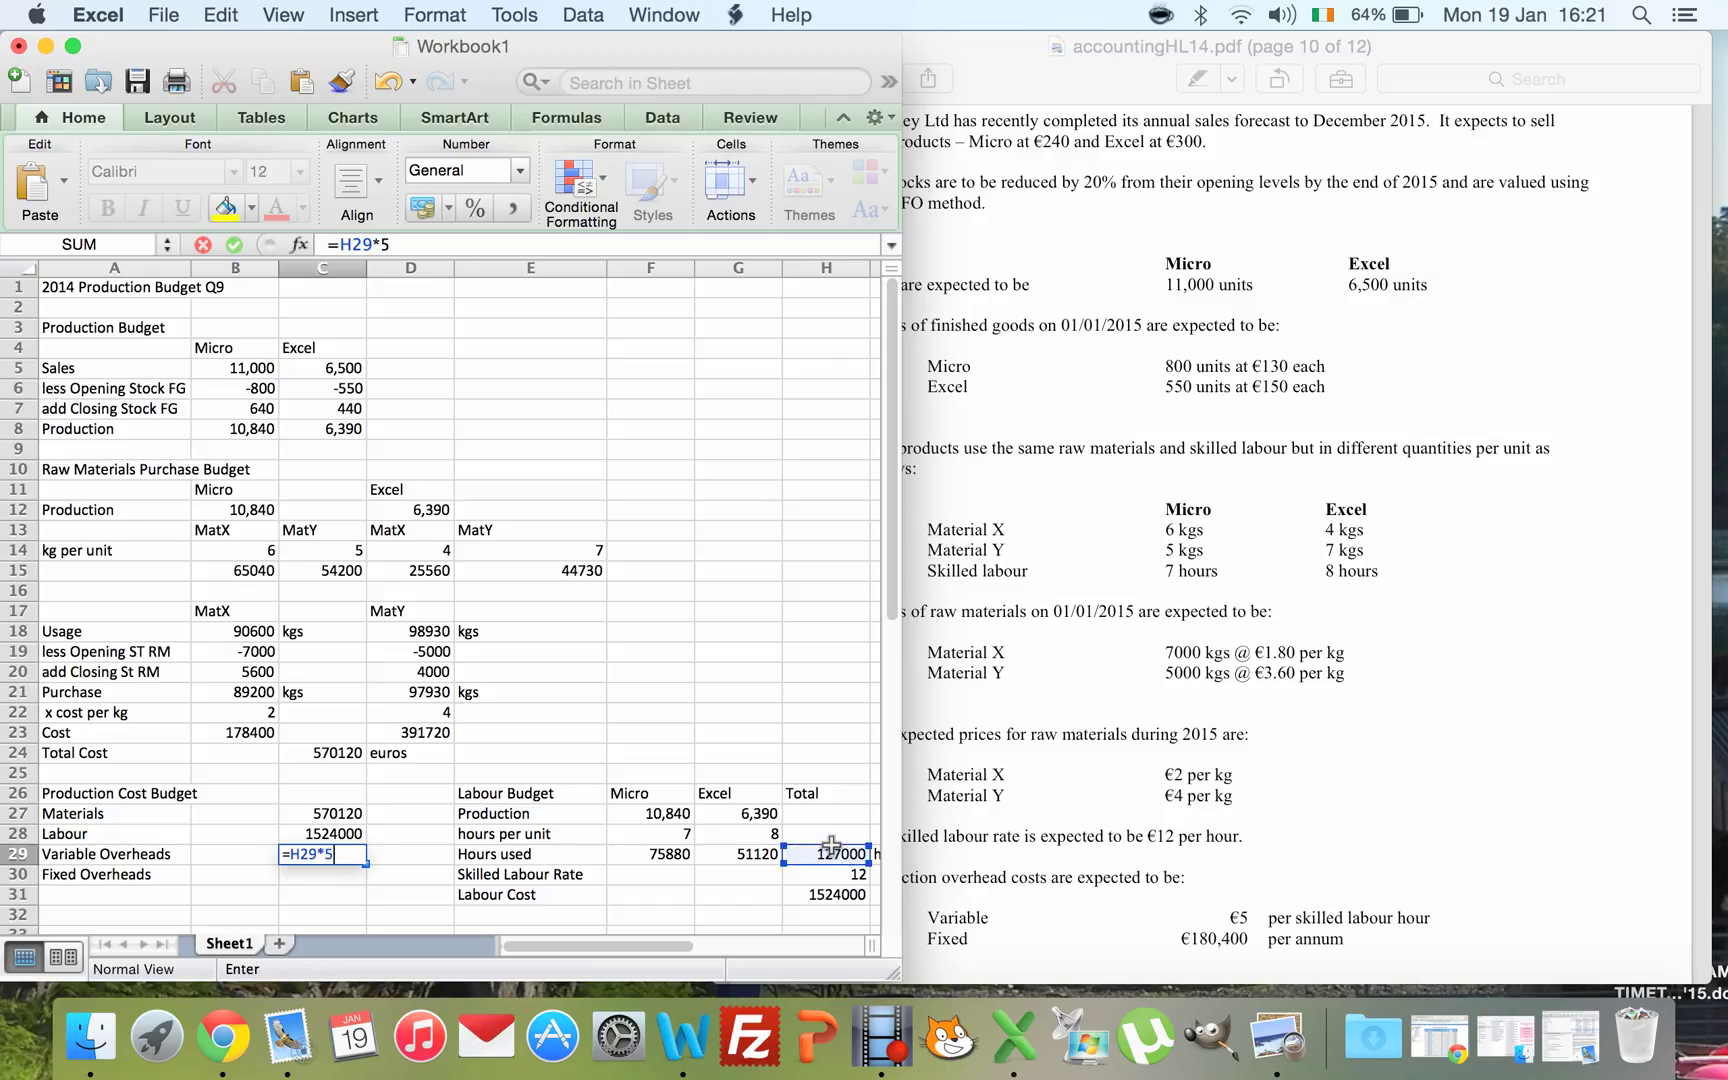
key("Return")
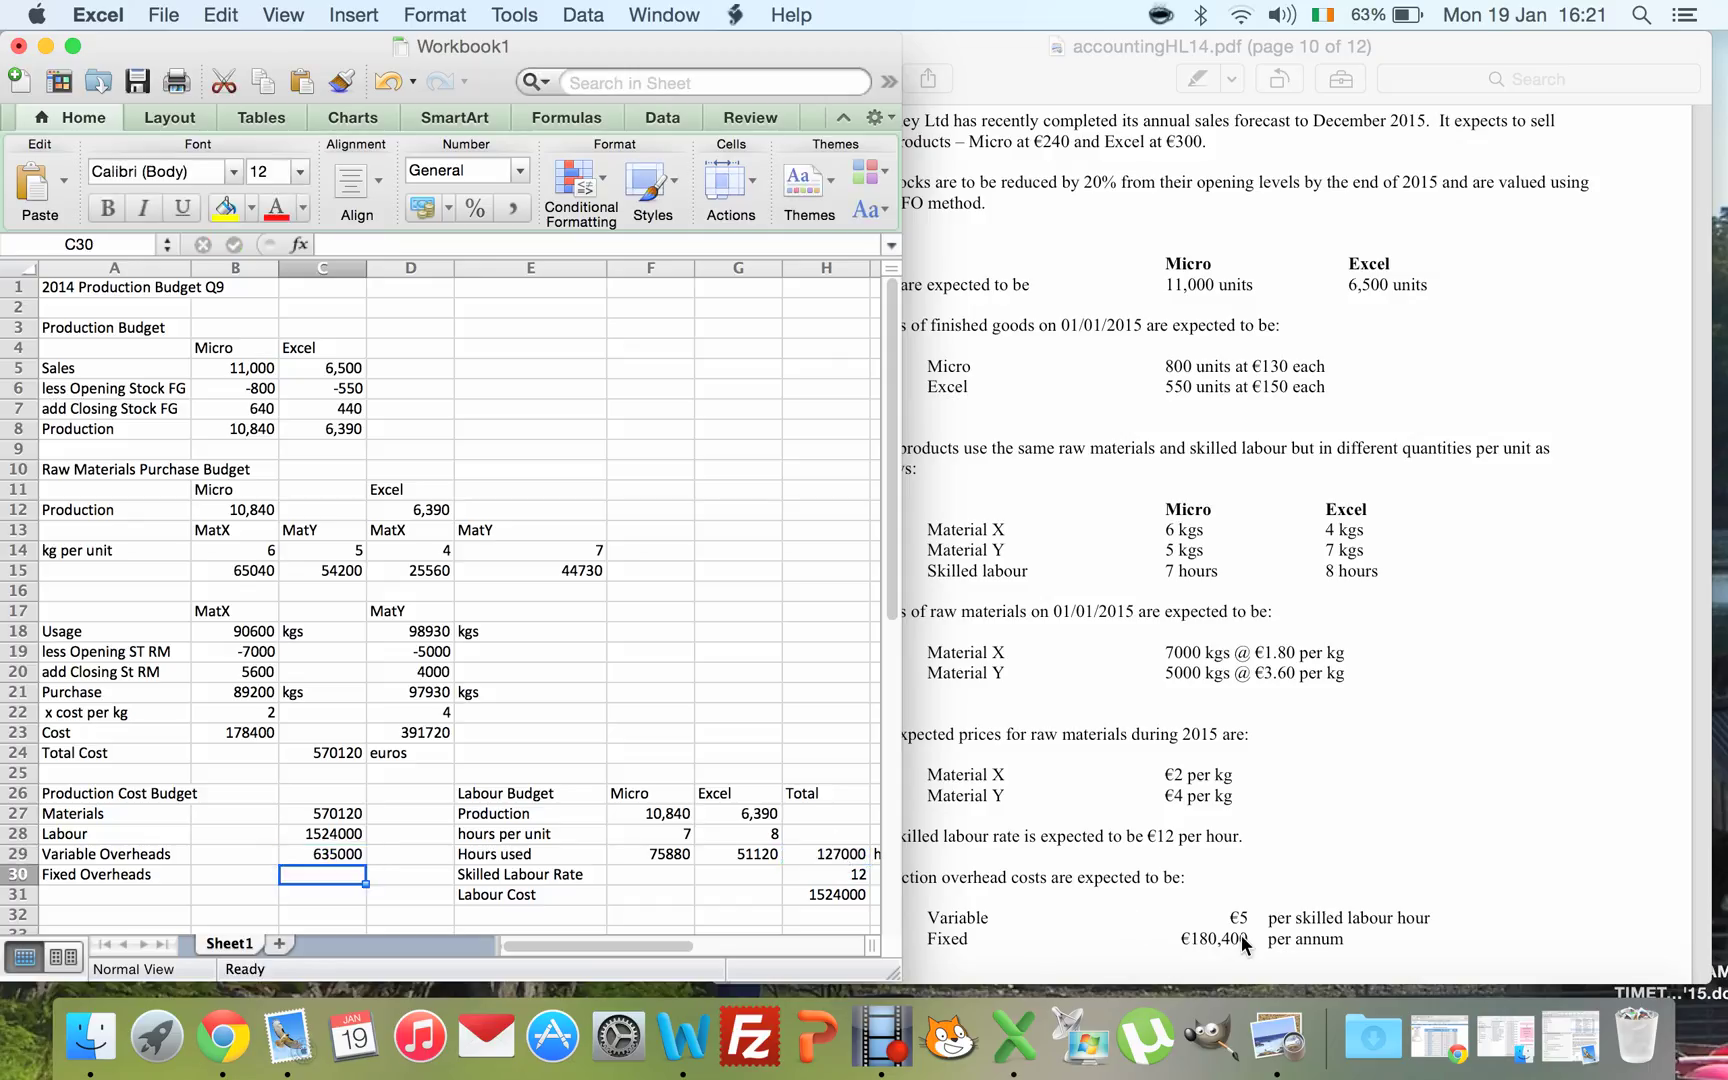
- Enter 180400 as the fixed overheads in C30
type("1")
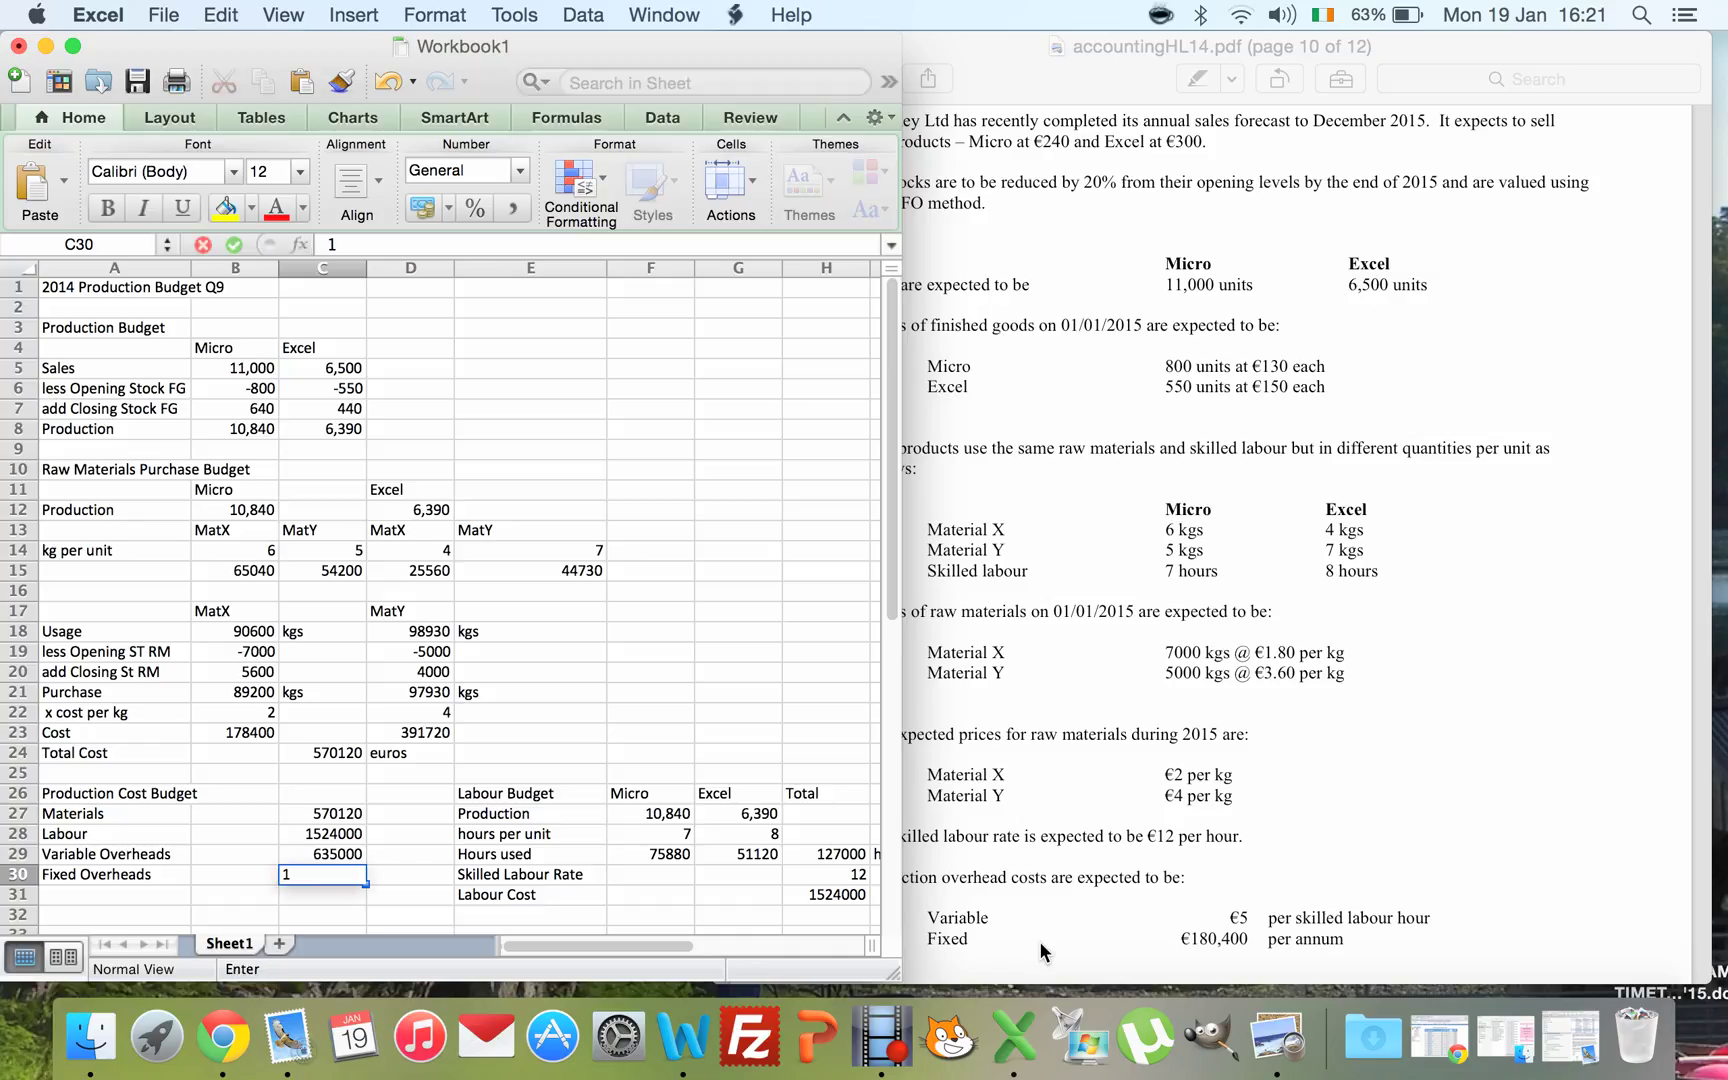
type("80400")
key("Return")
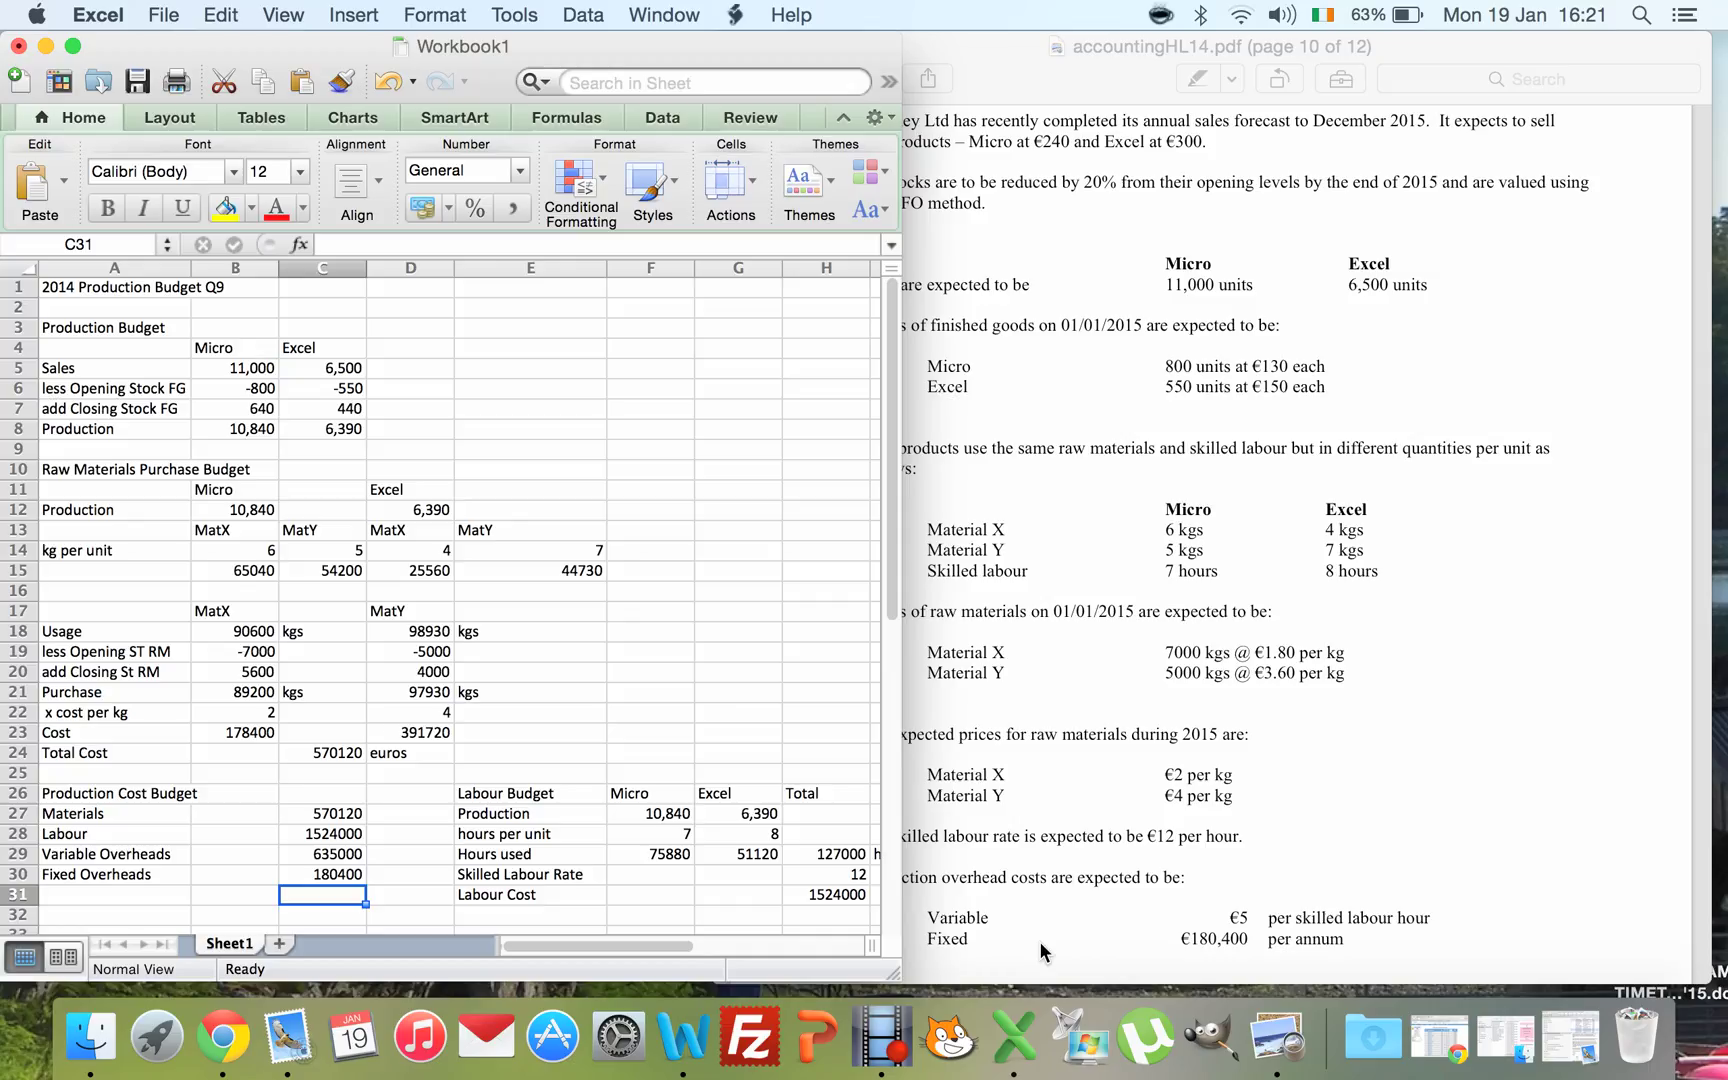
- Label A31 as Total Cost, below the fixed overheads row
key("Left")
key("Left")
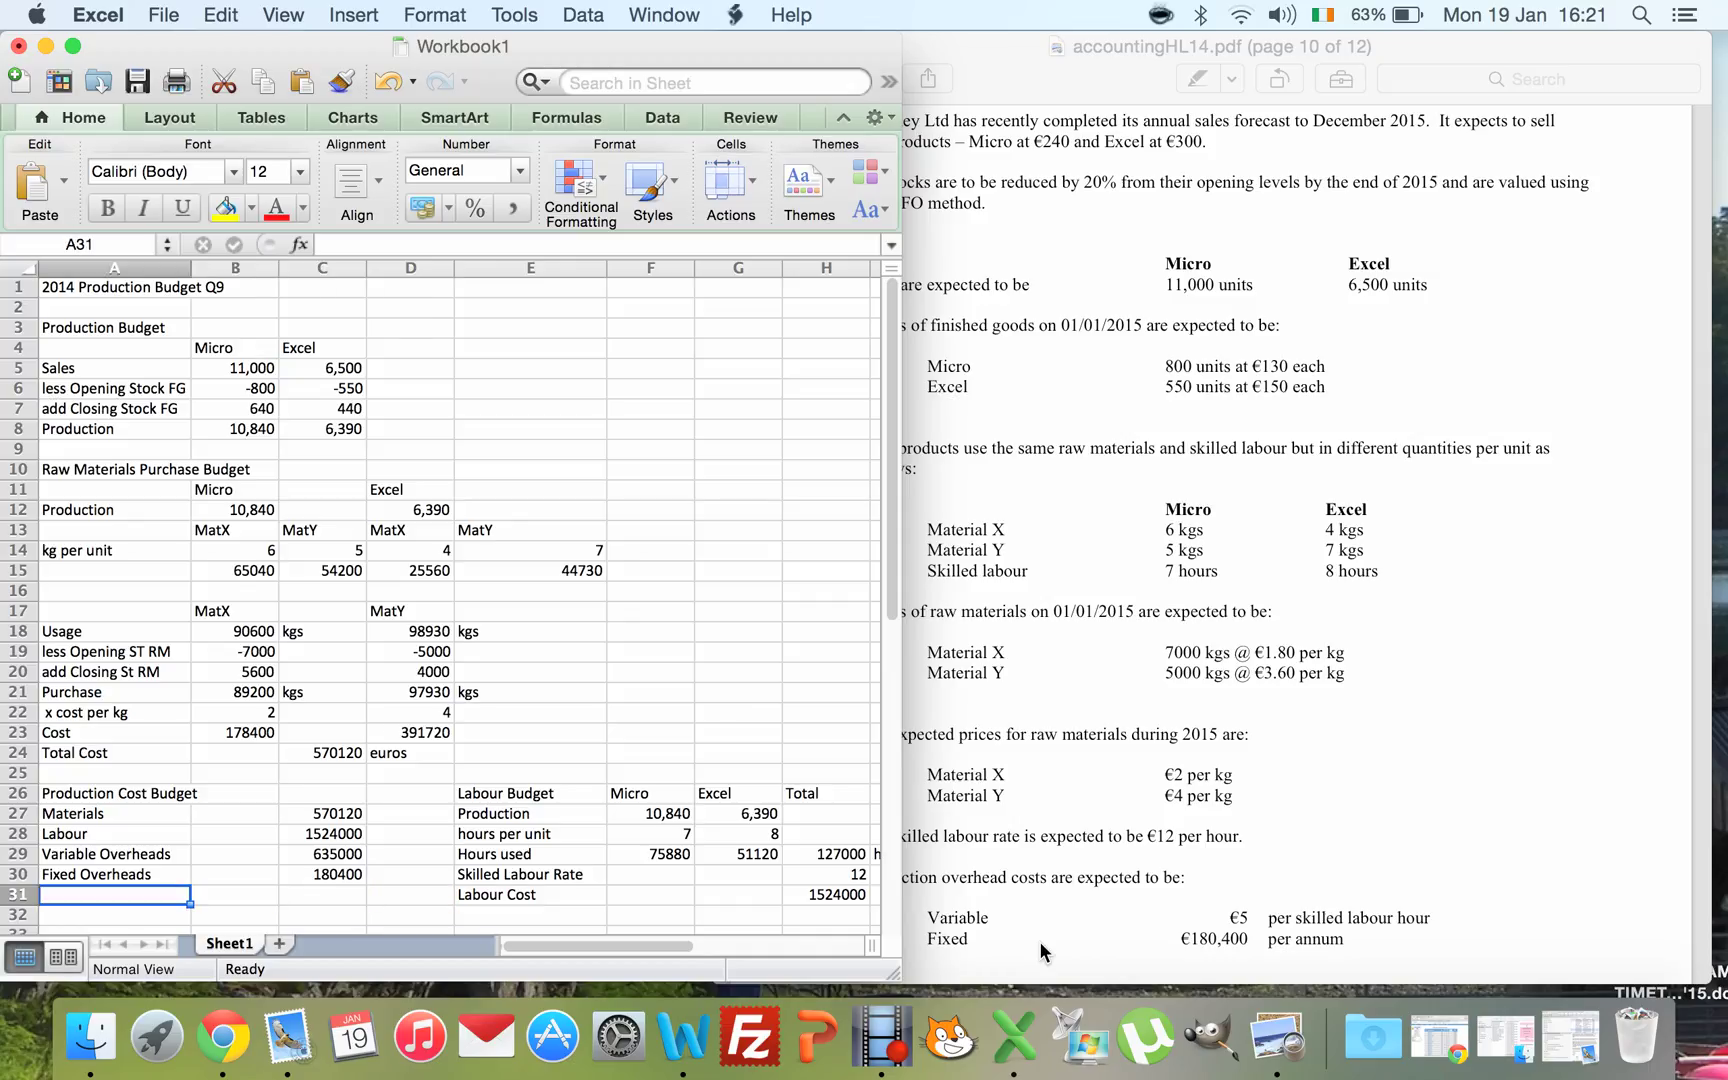
type("Total Cost")
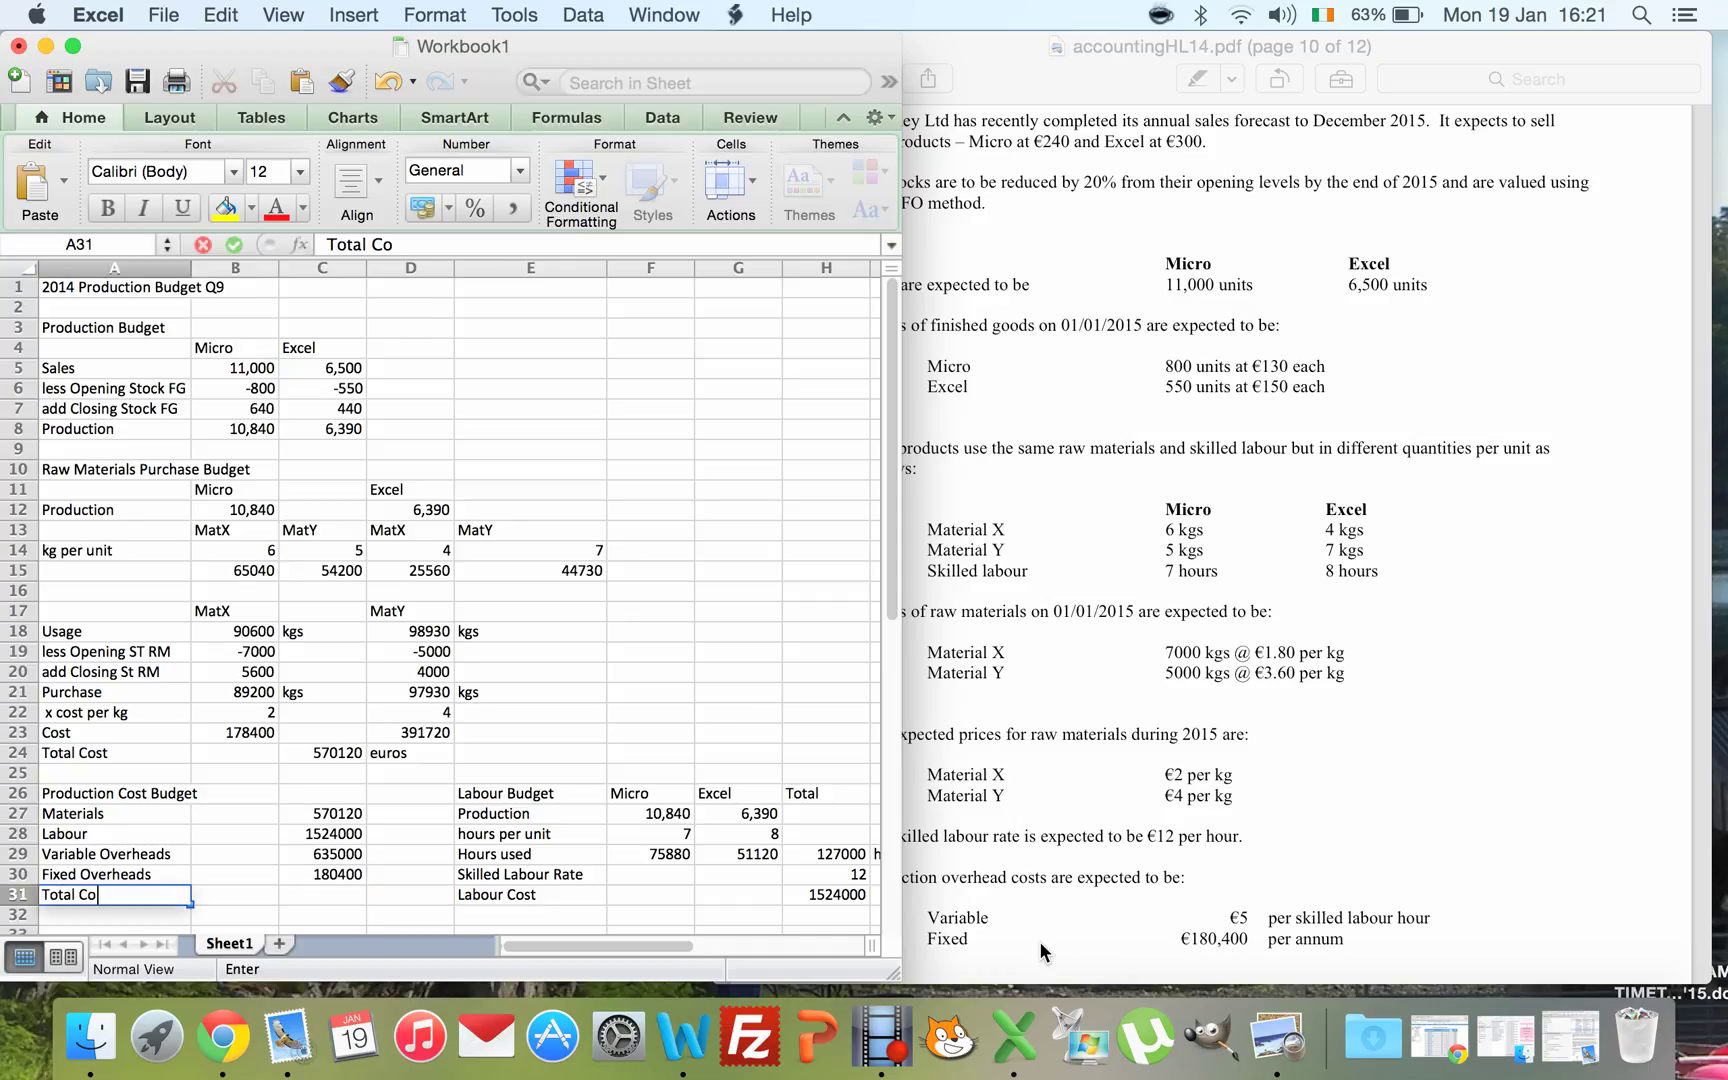
- Total the production costs in D31 with a SUM of C27:C30
key("Tab")
key("Tab")
key("Tab")
type("=")
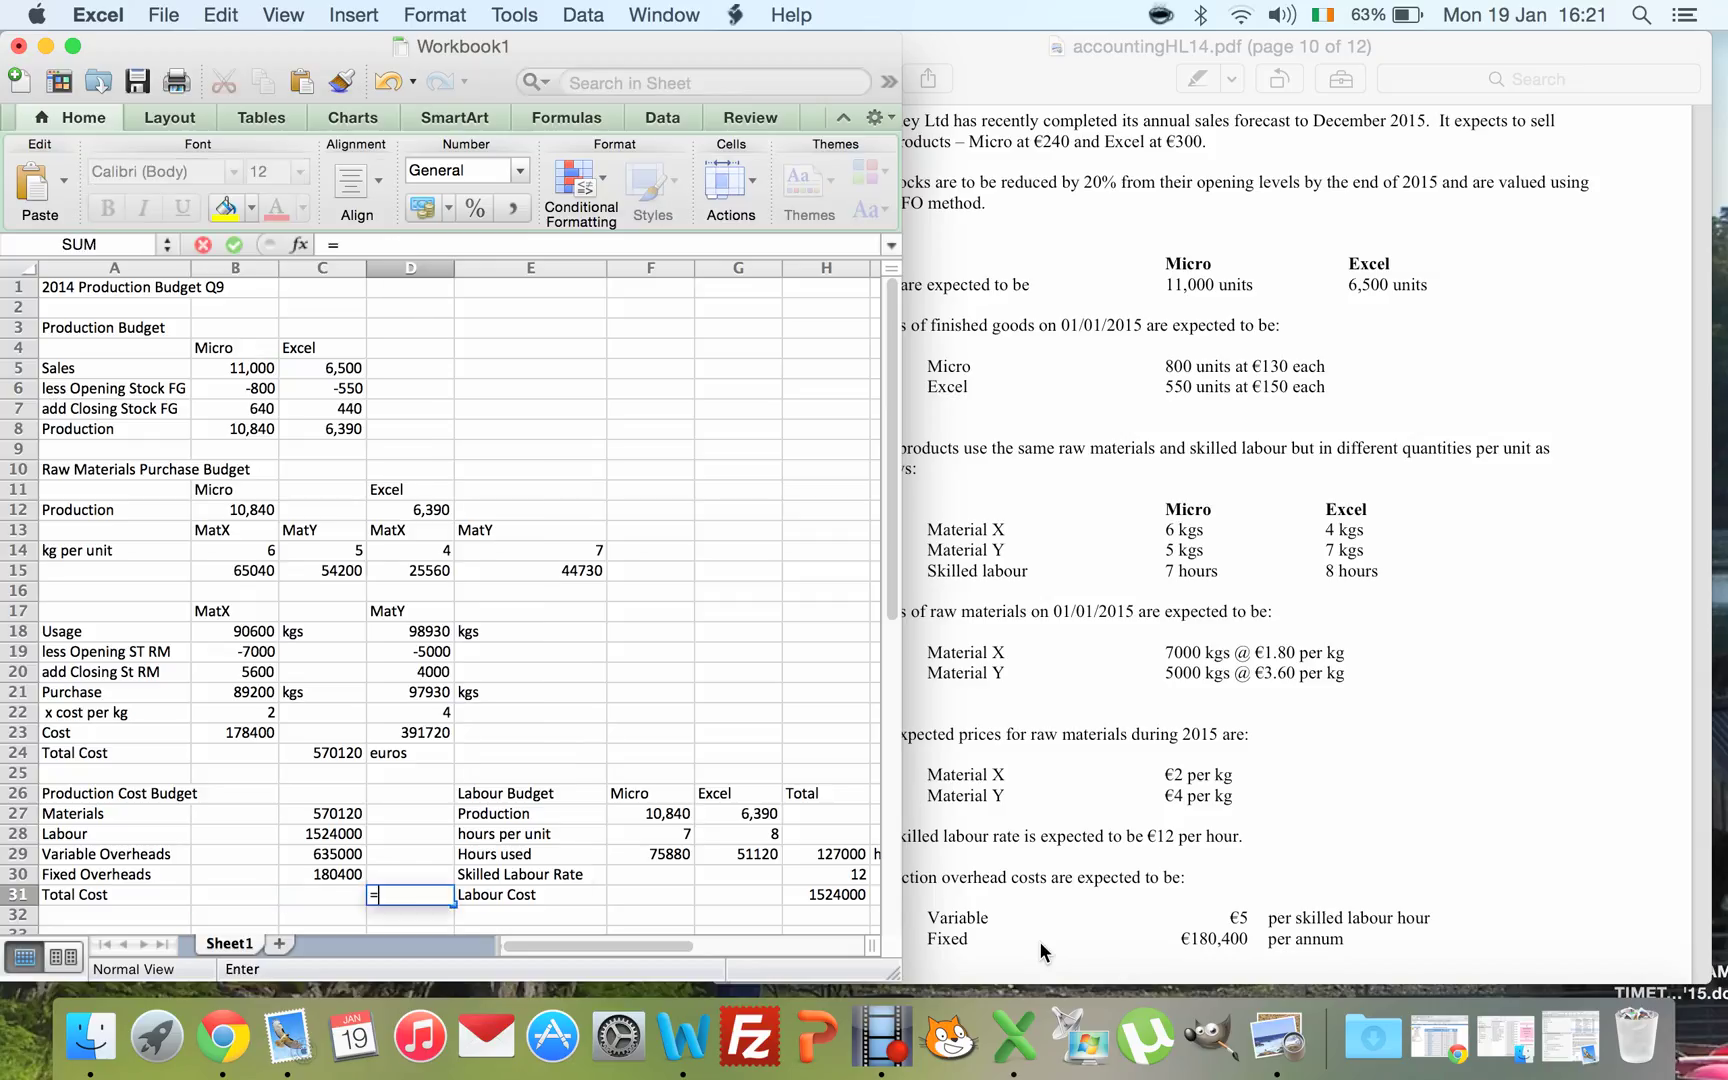
type("sUMum(")
key("Left")
key("Up")
key("Up")
key("Up")
key("Up")
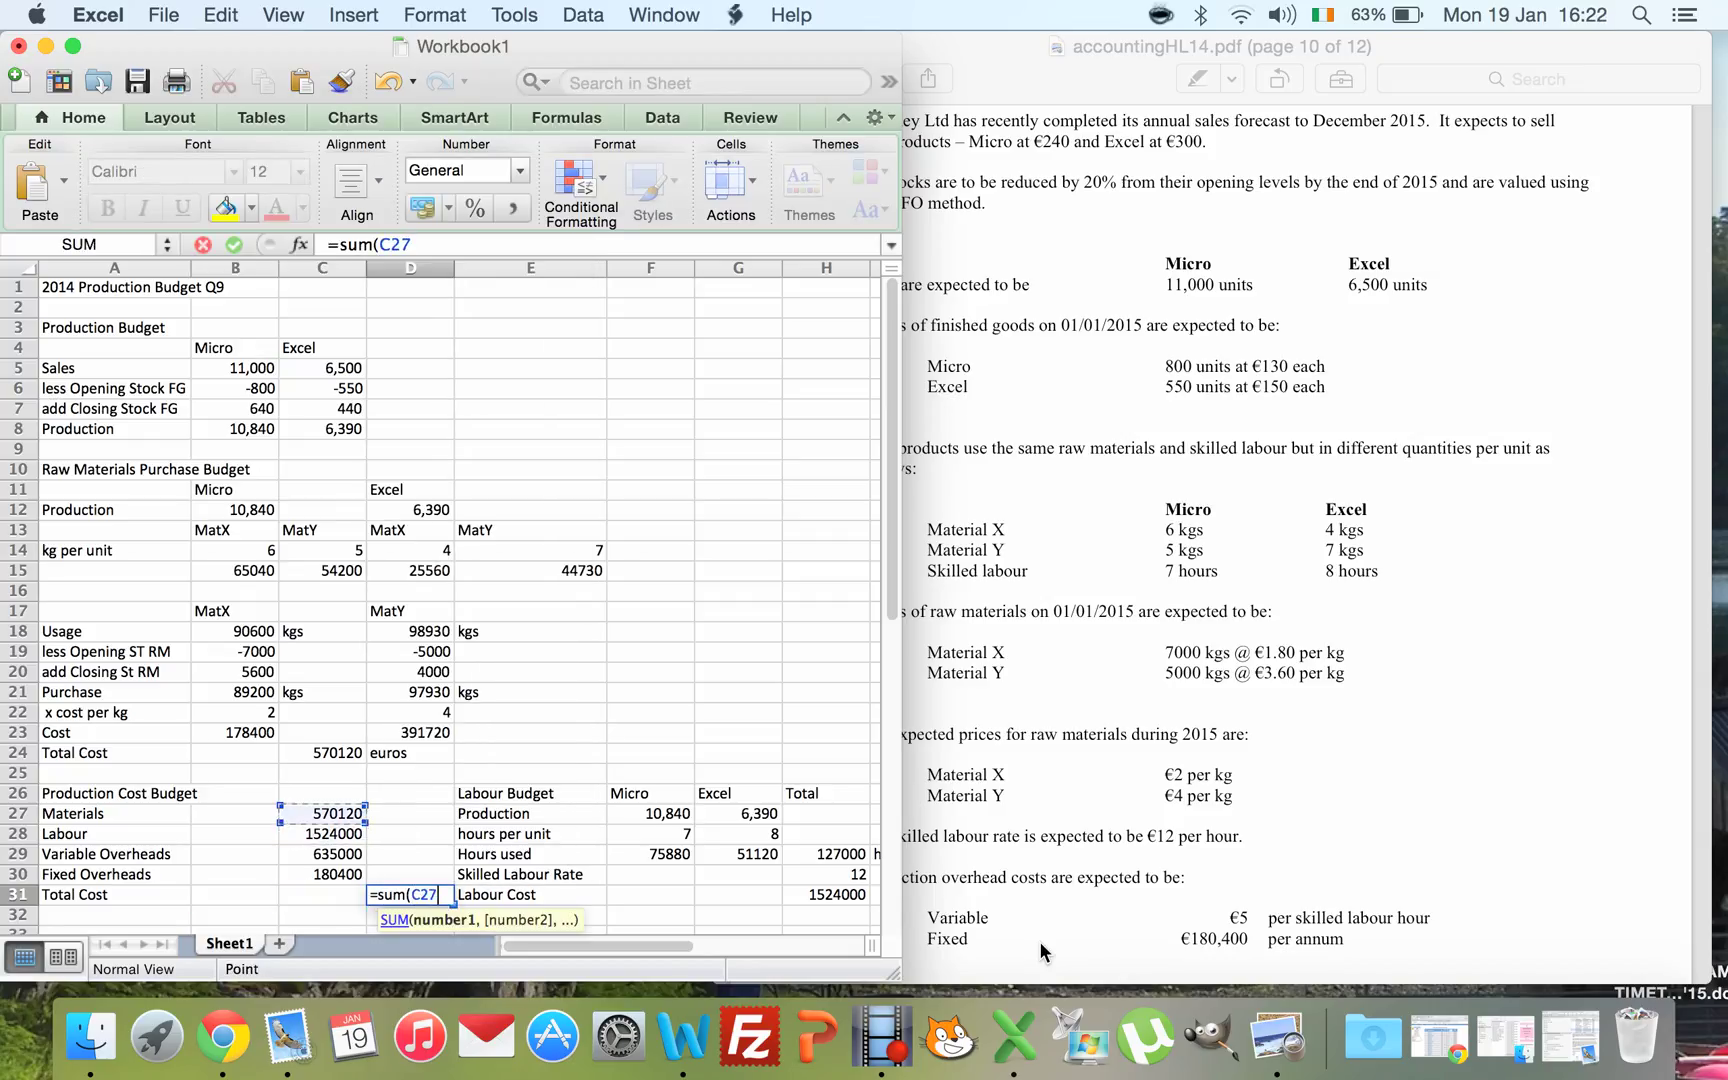
type(":")
key("shift+Down")
key("shift+Down")
key("shift+Down")
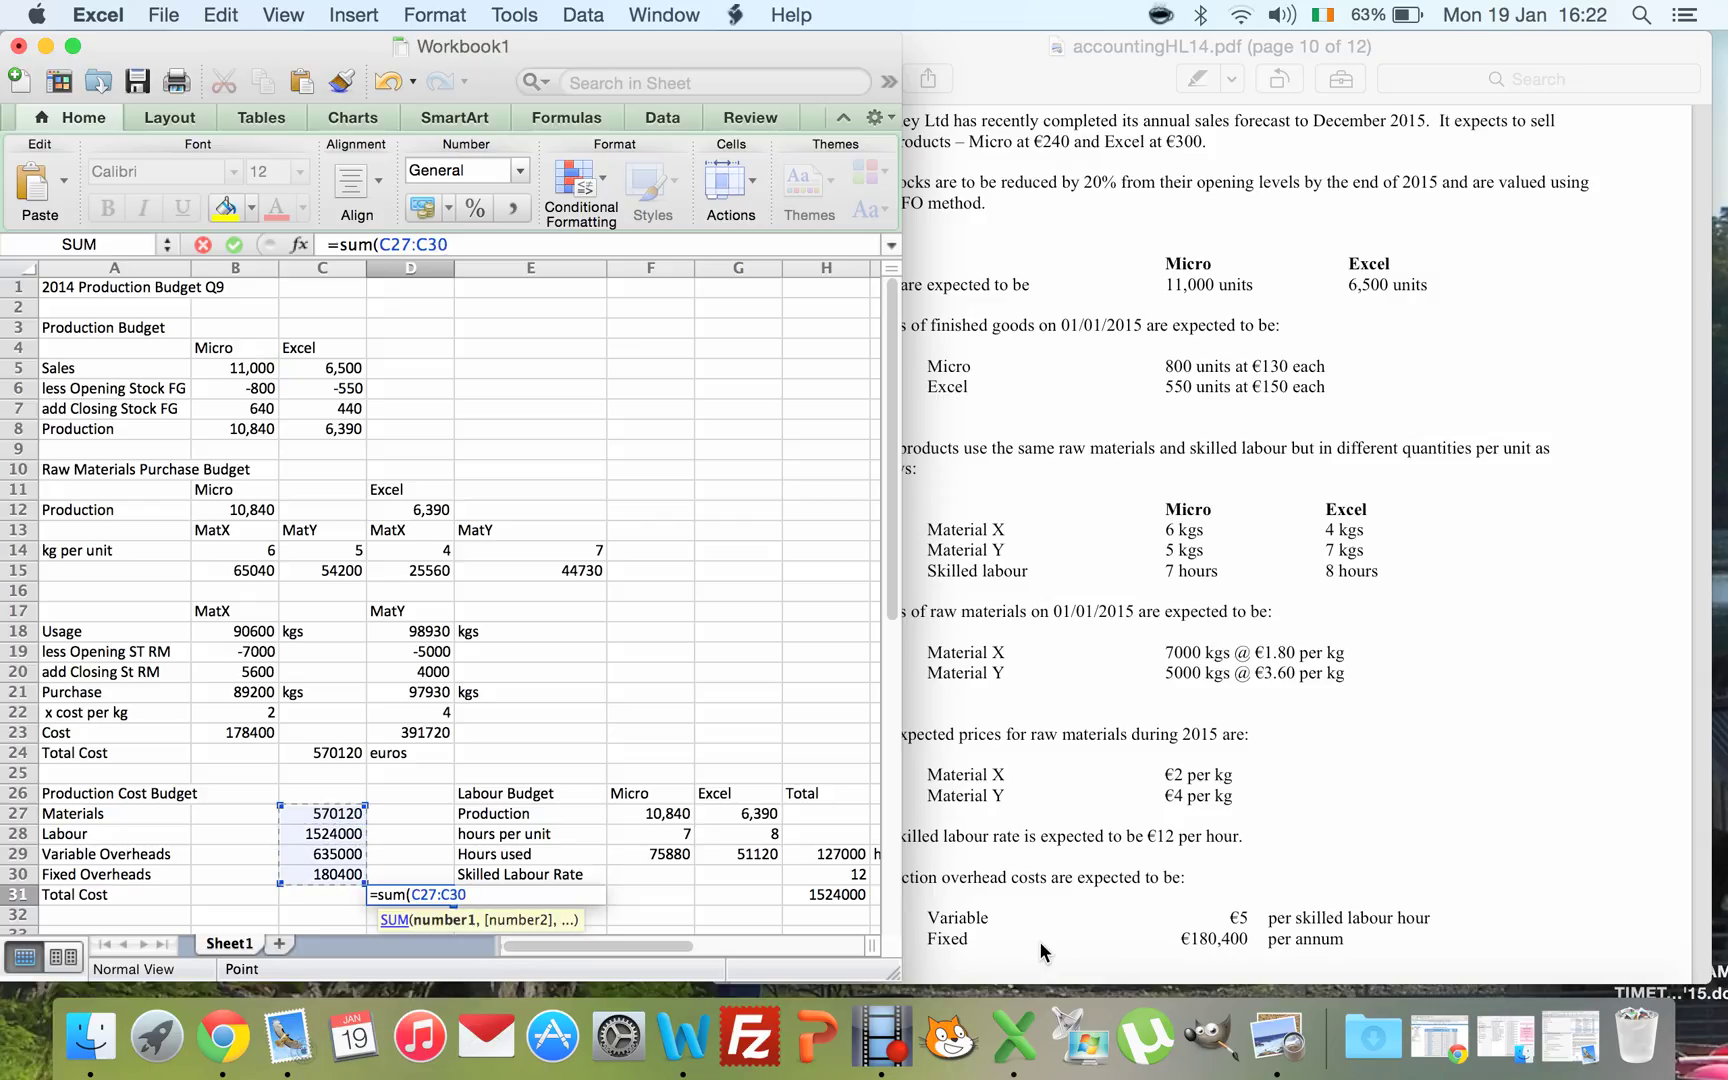
key("Return")
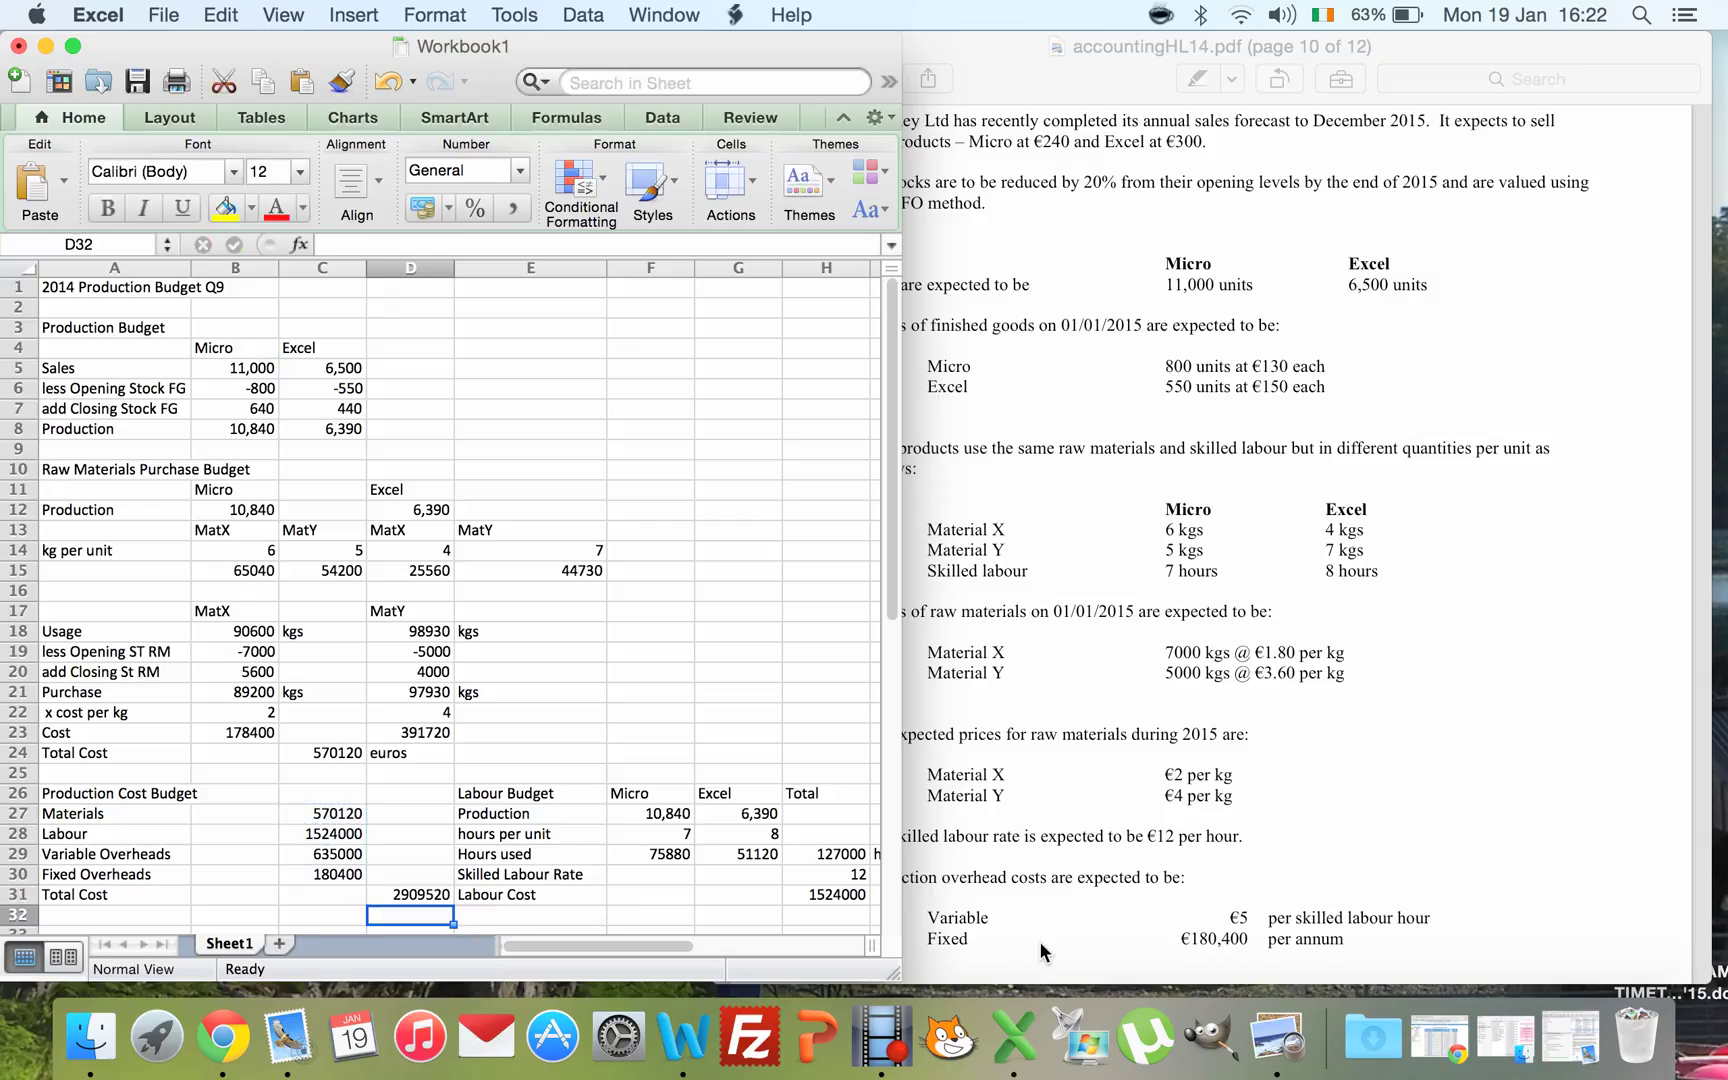
- Check the question's remaining requirements and add the heading Budgeted Trading Account in A33 of the spreadsheet
left_click(1061, 946)
scroll(1064, 931, "down", 3)
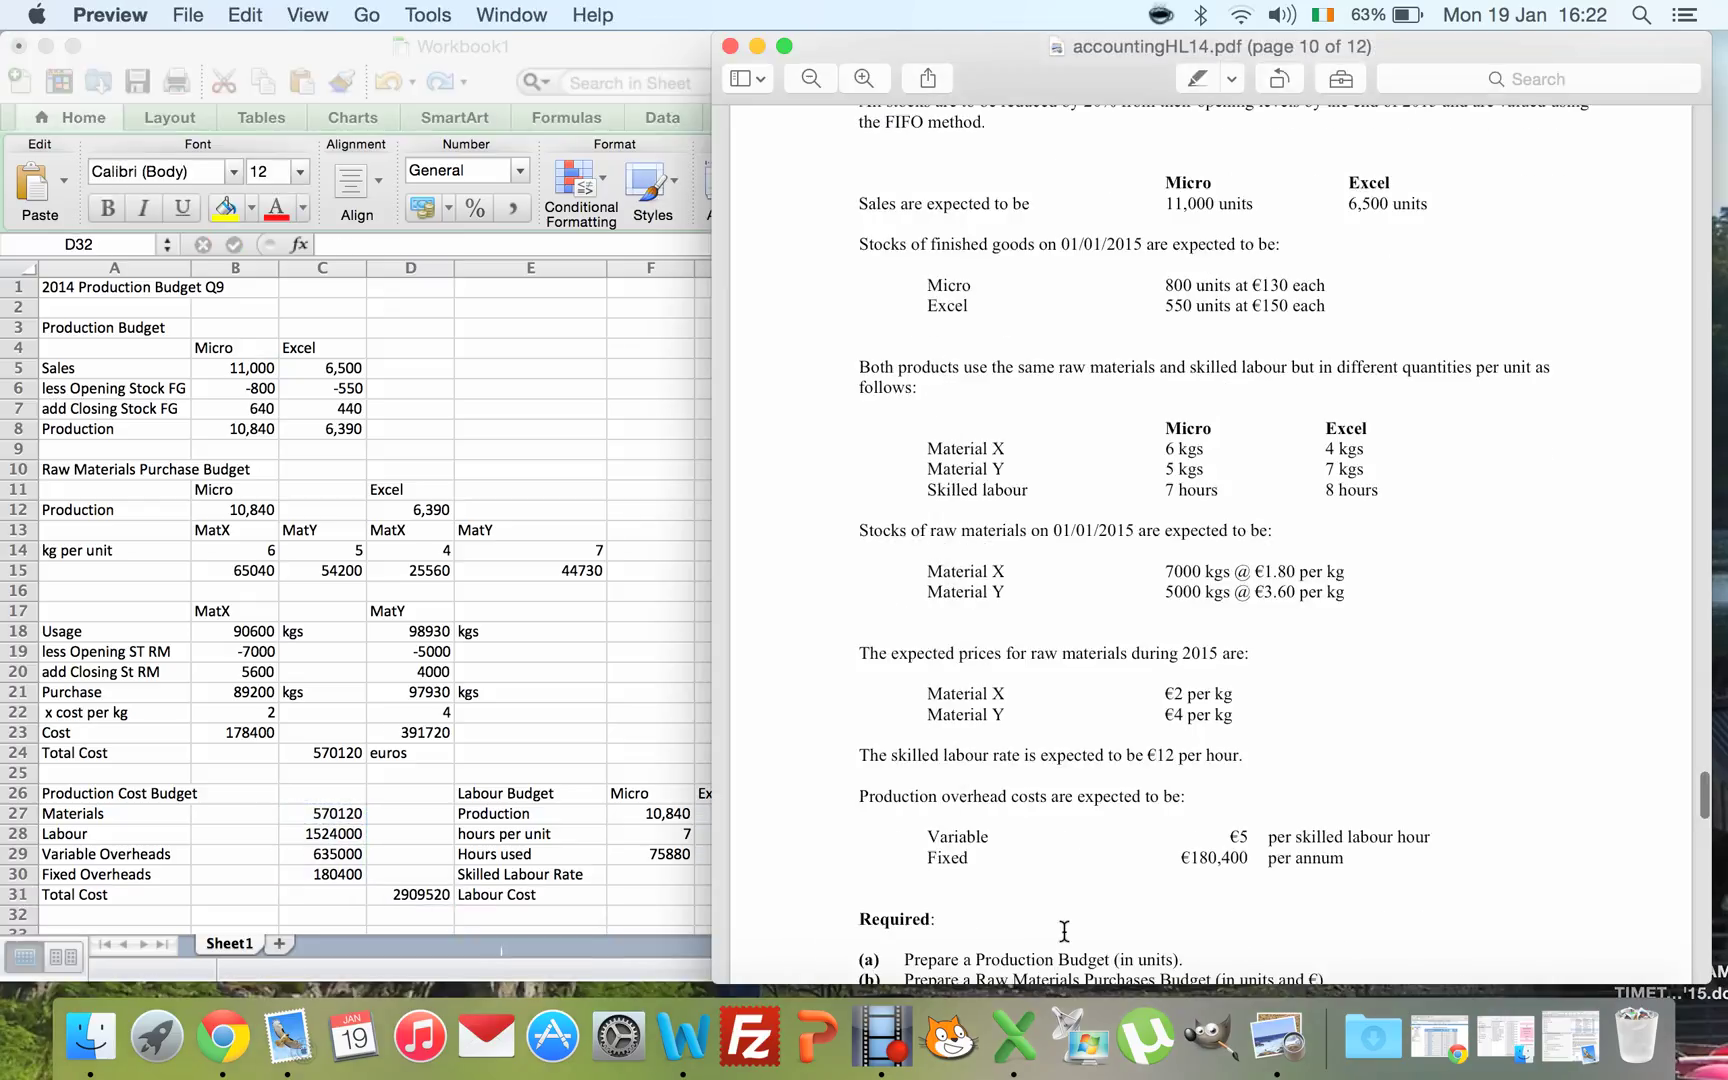
scroll(1064, 931, "down", 3)
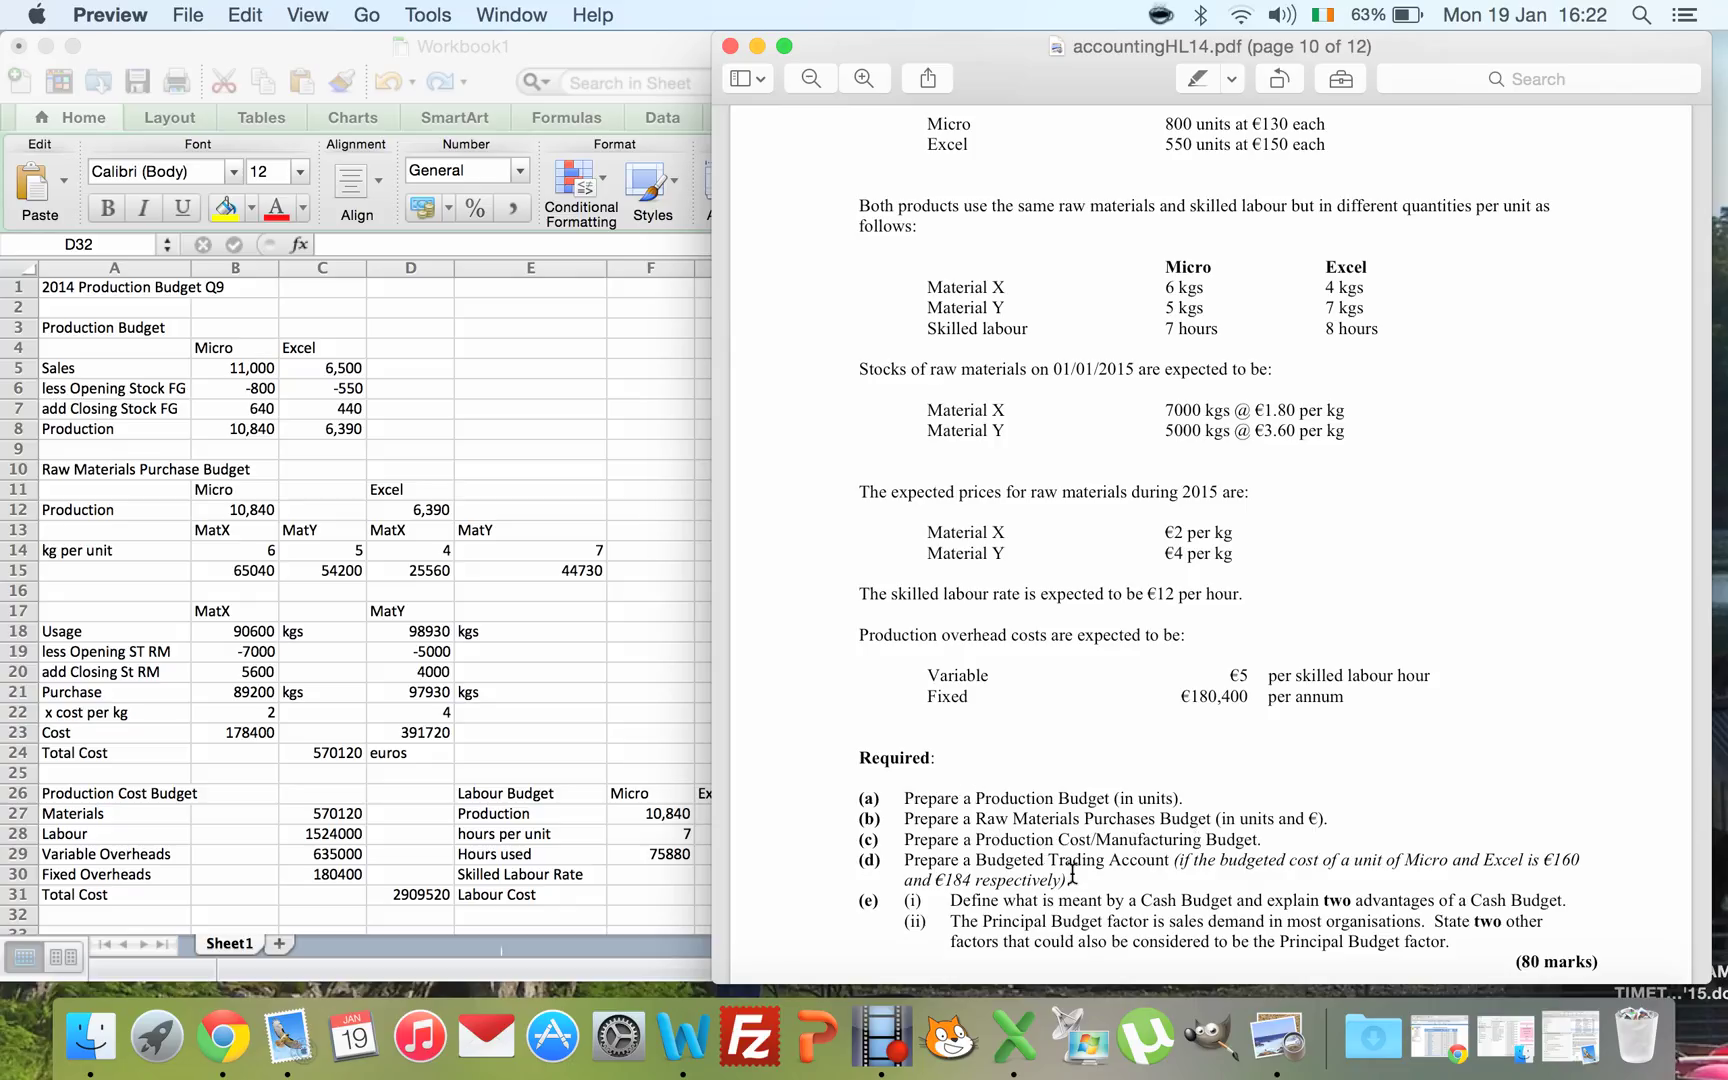
left_click(540, 832)
key("Left")
key("Left")
key("Left")
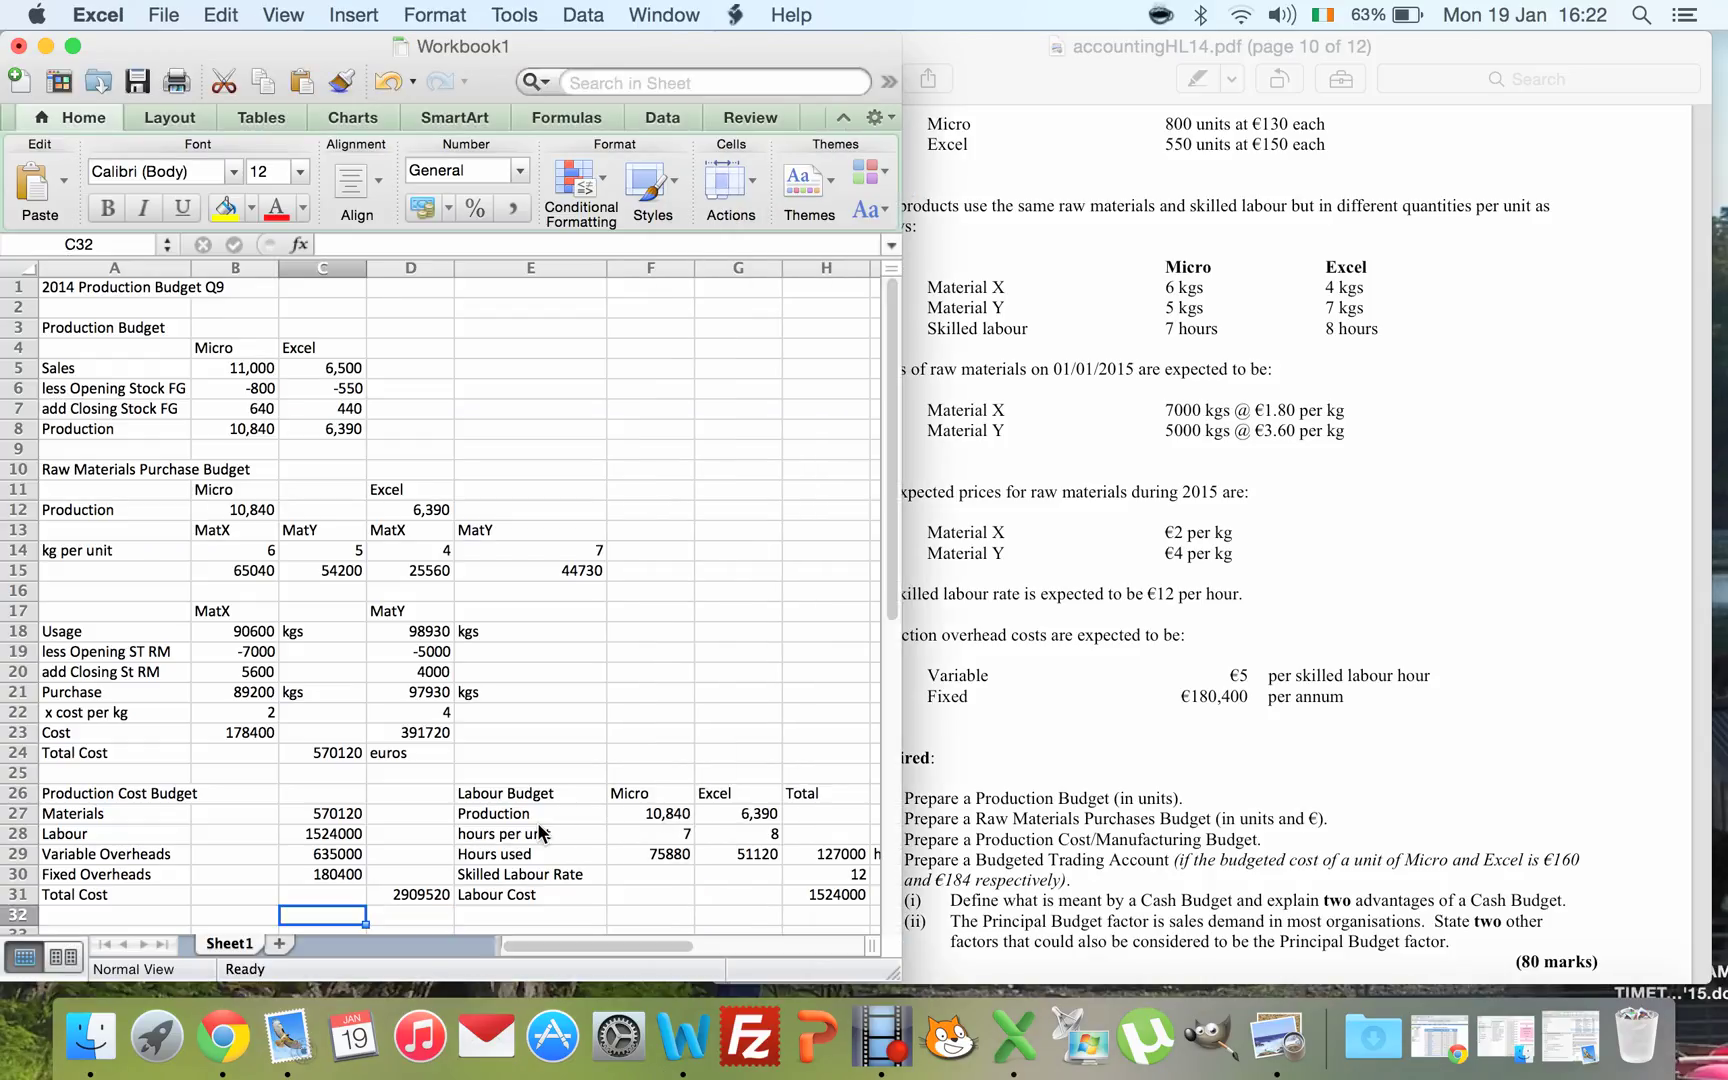
key("Down")
type("Bu")
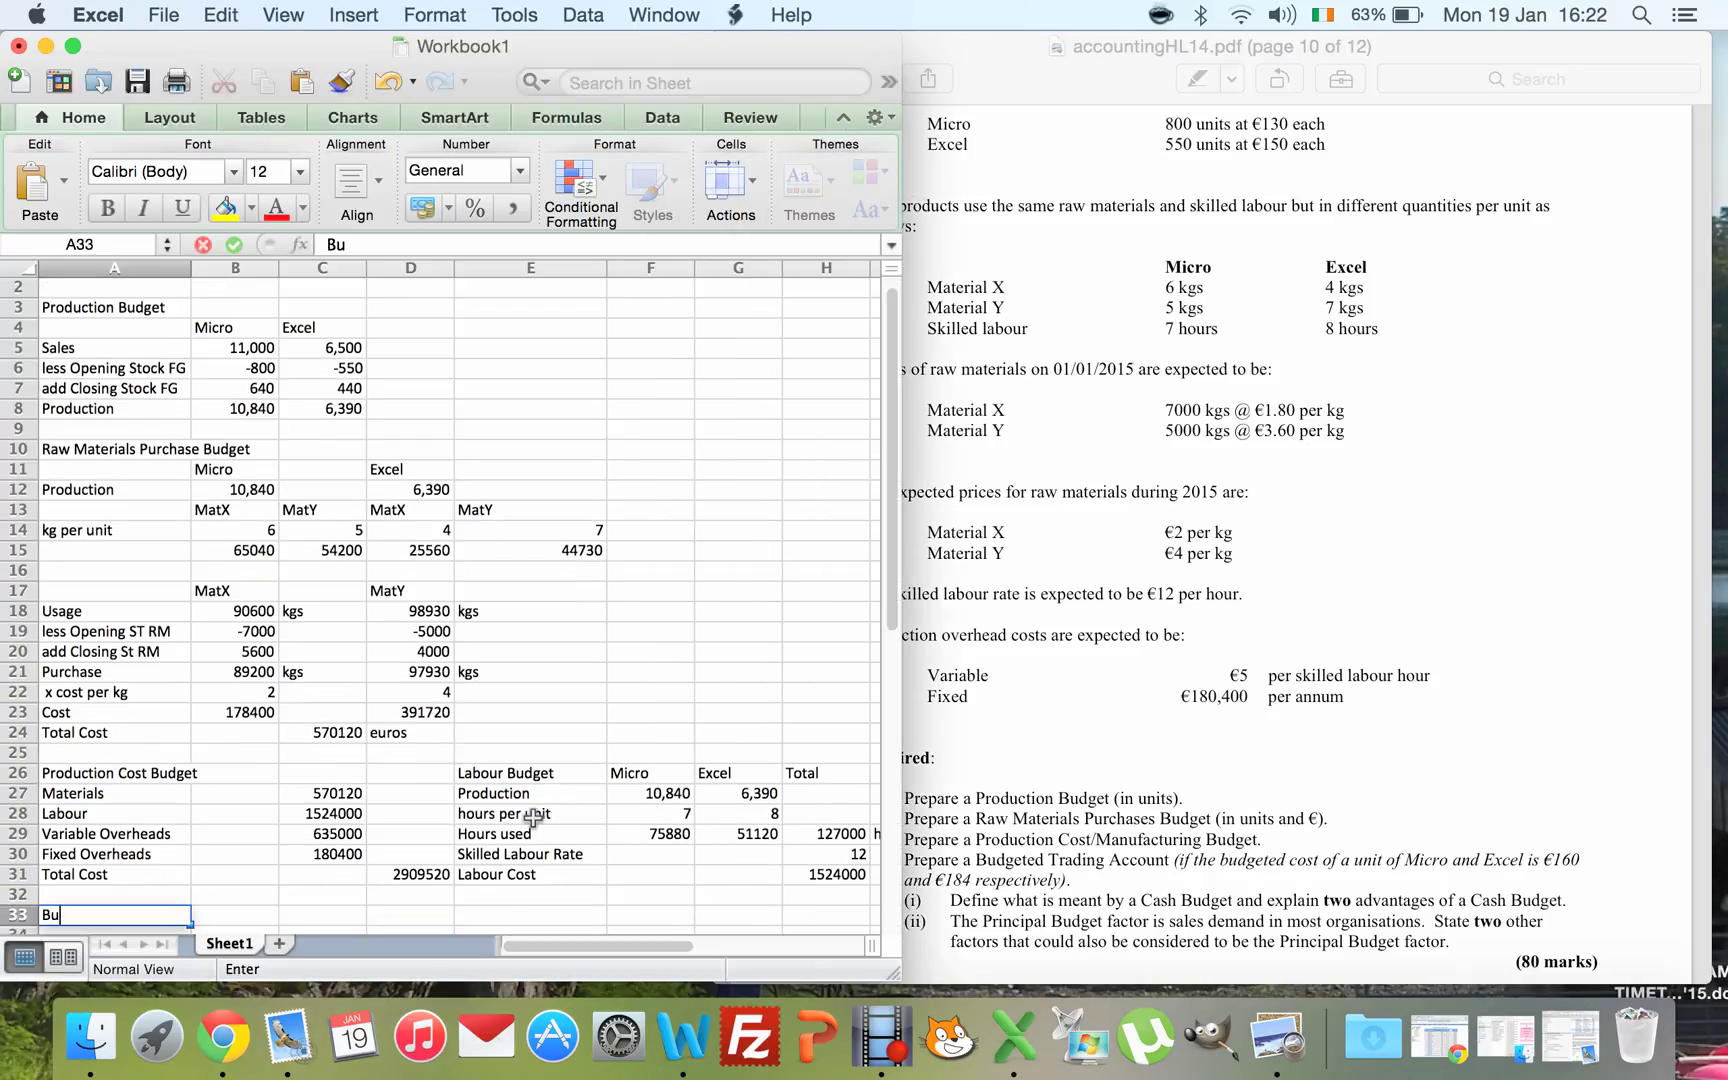
type("dgeted Trading Account")
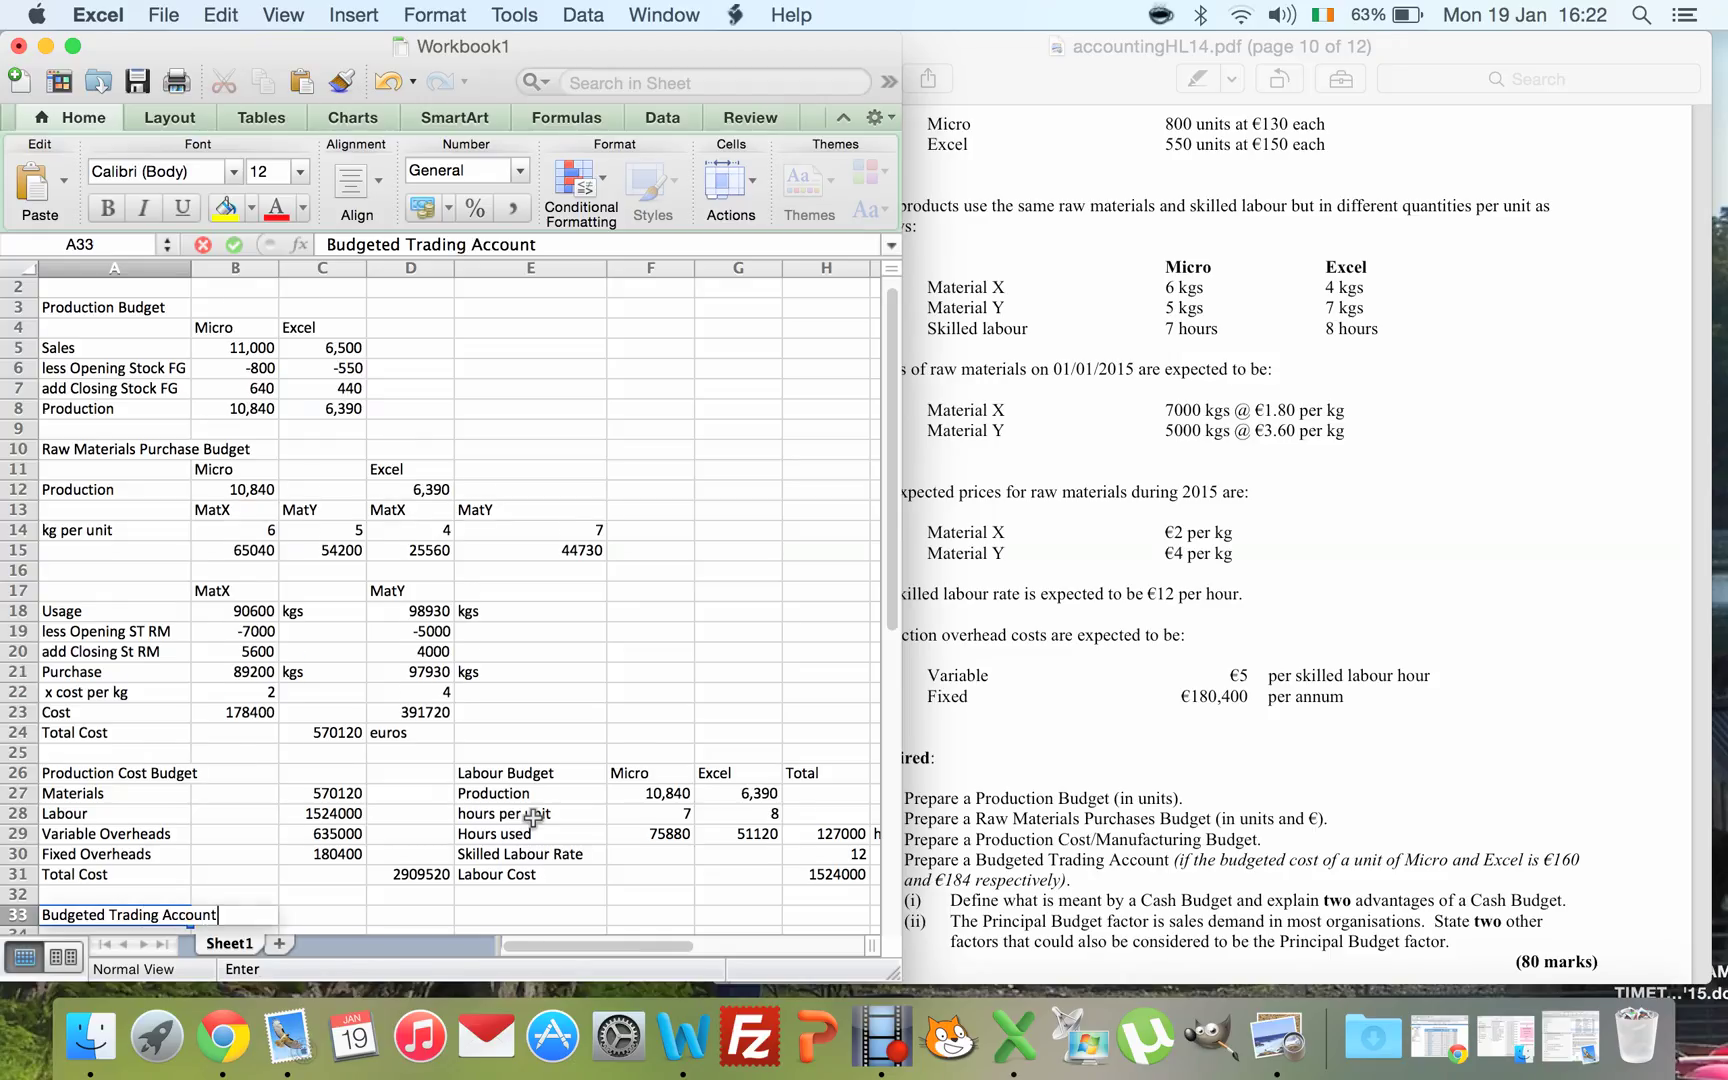
- Label A35 as Sales and A36 as Opening Stock of FG in the trading account
key("Return")
key("Return")
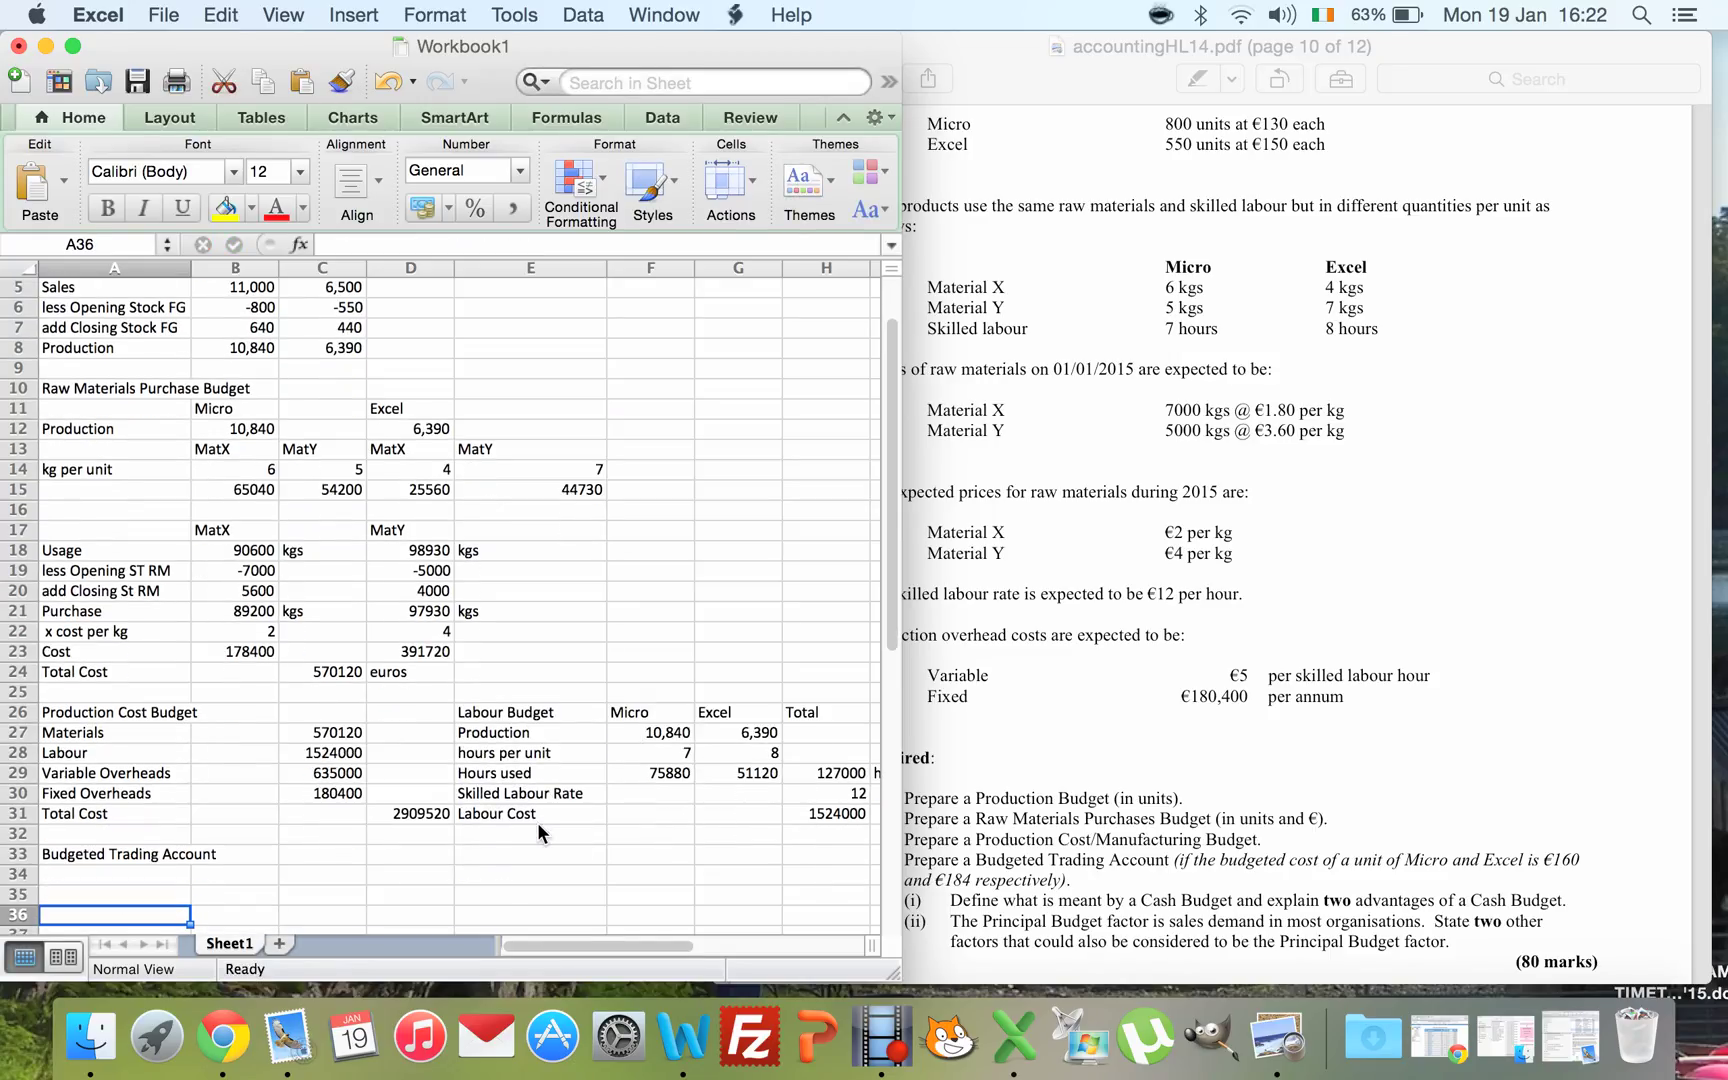
type("Sales")
key("Return")
type("Op")
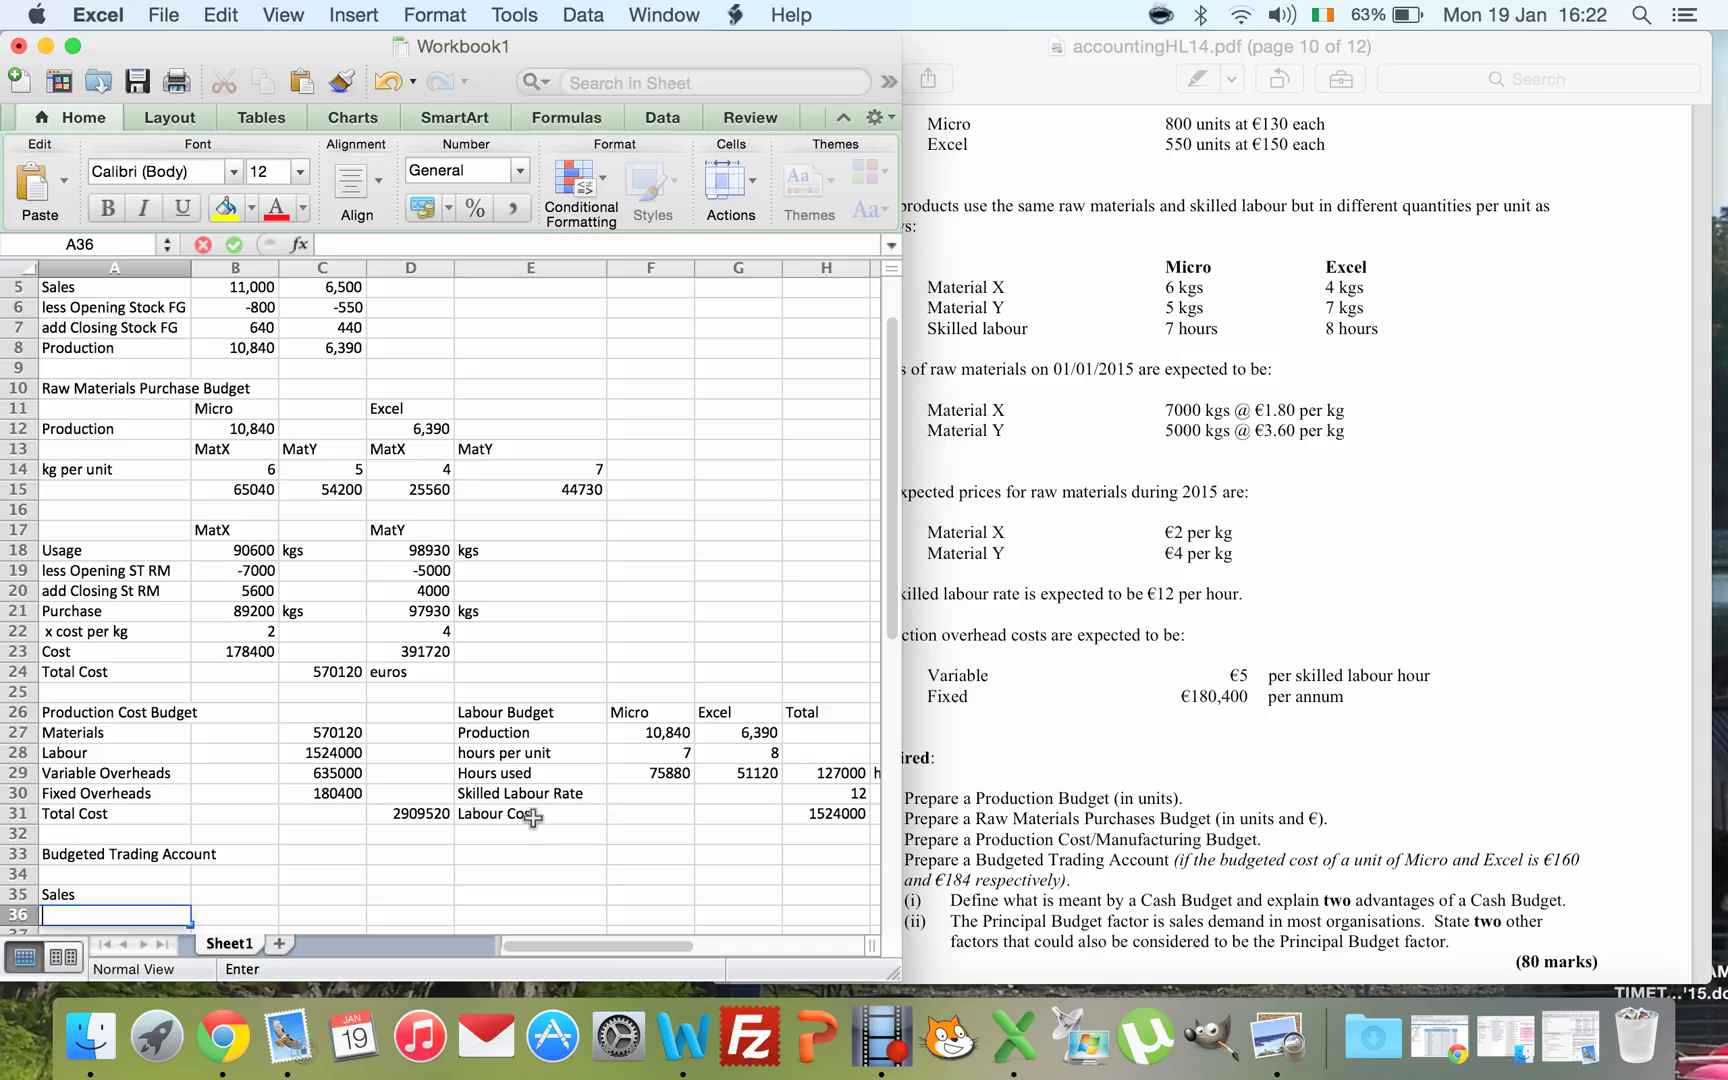
type("ening S")
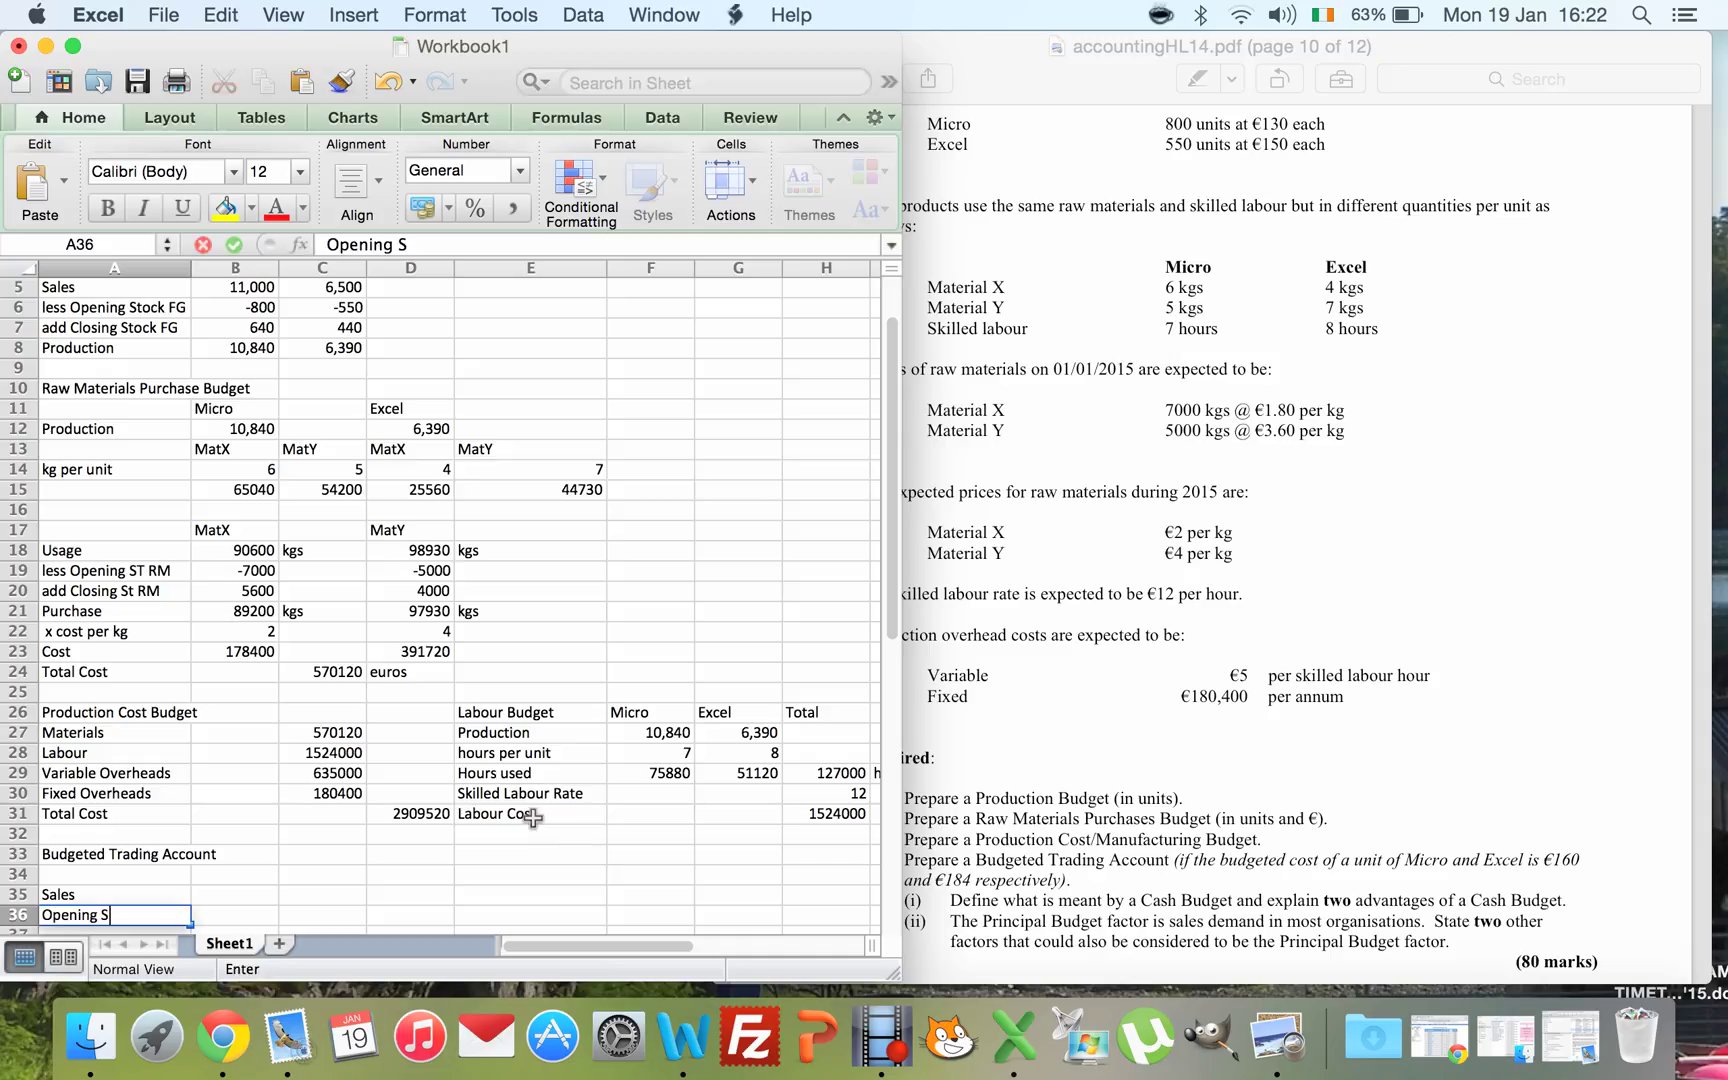
type("tock of ")
type("R")
type("M")
key("BackSpace")
key("BackSpace")
type("FG")
key("Return")
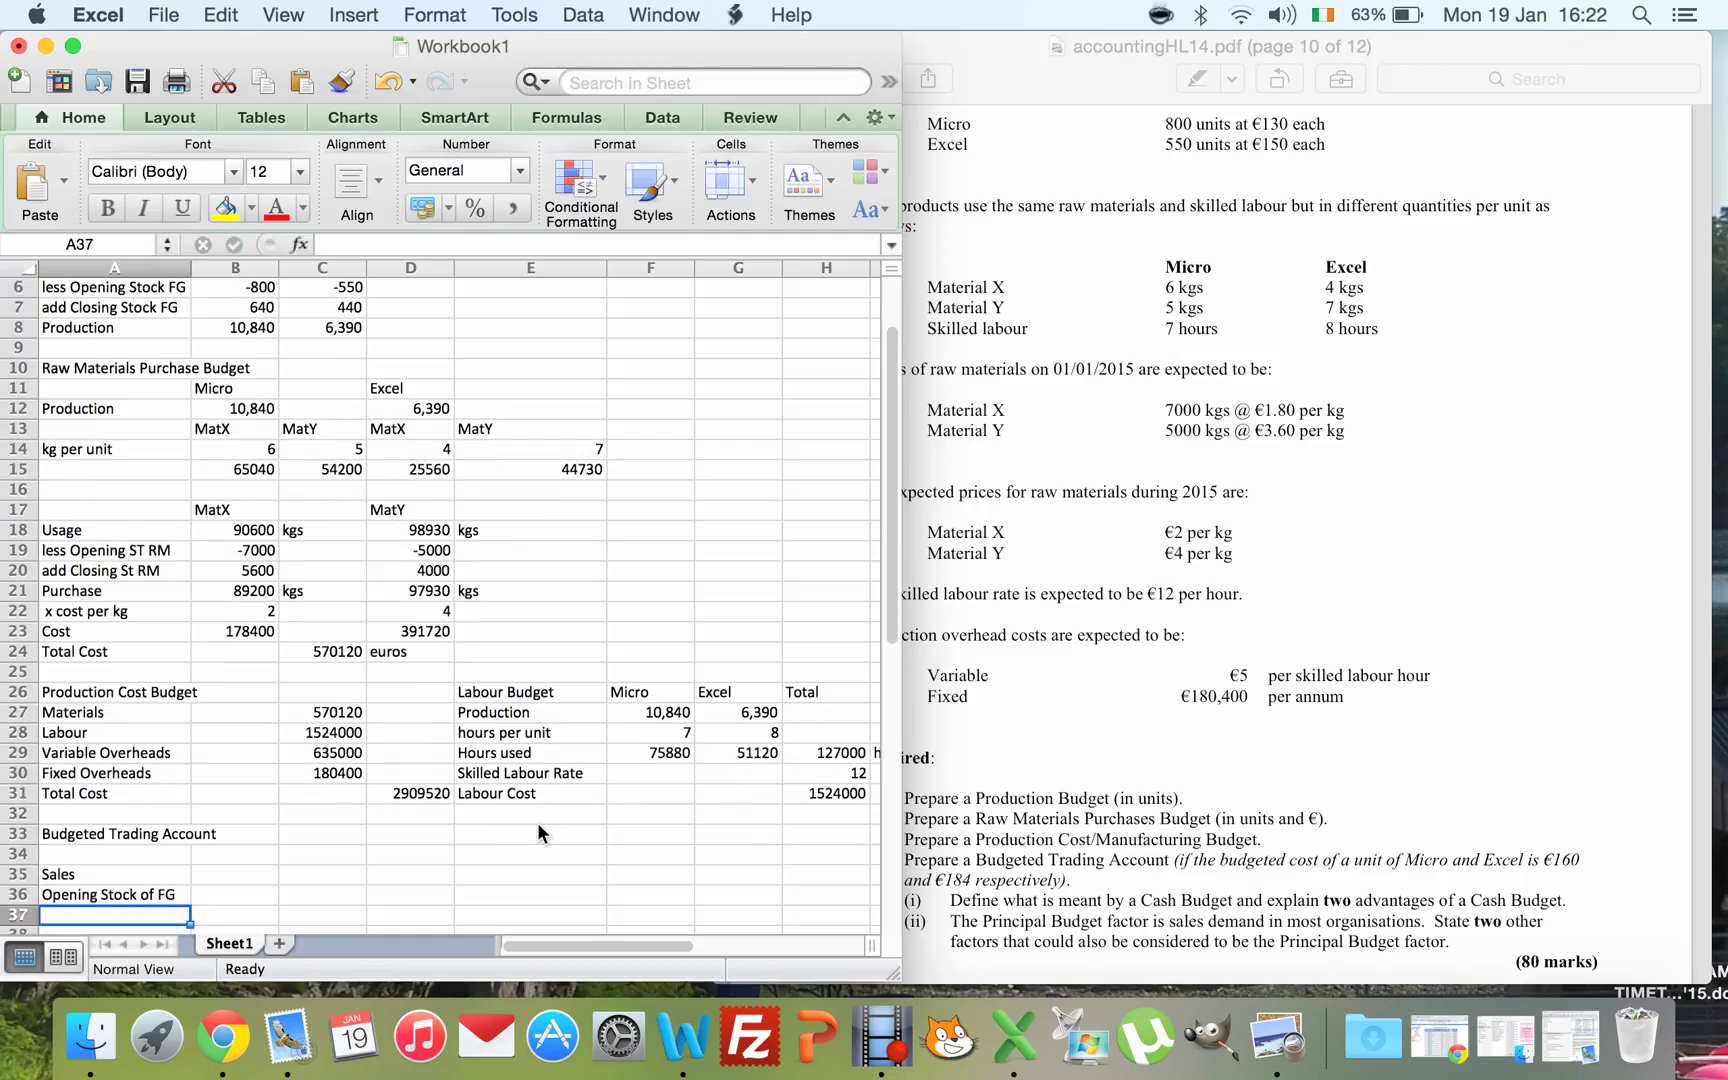
- Label A37 as add Production Cost and A39 as less Closing Stock FG, leaving row 38 blank
type("add Production Cost")
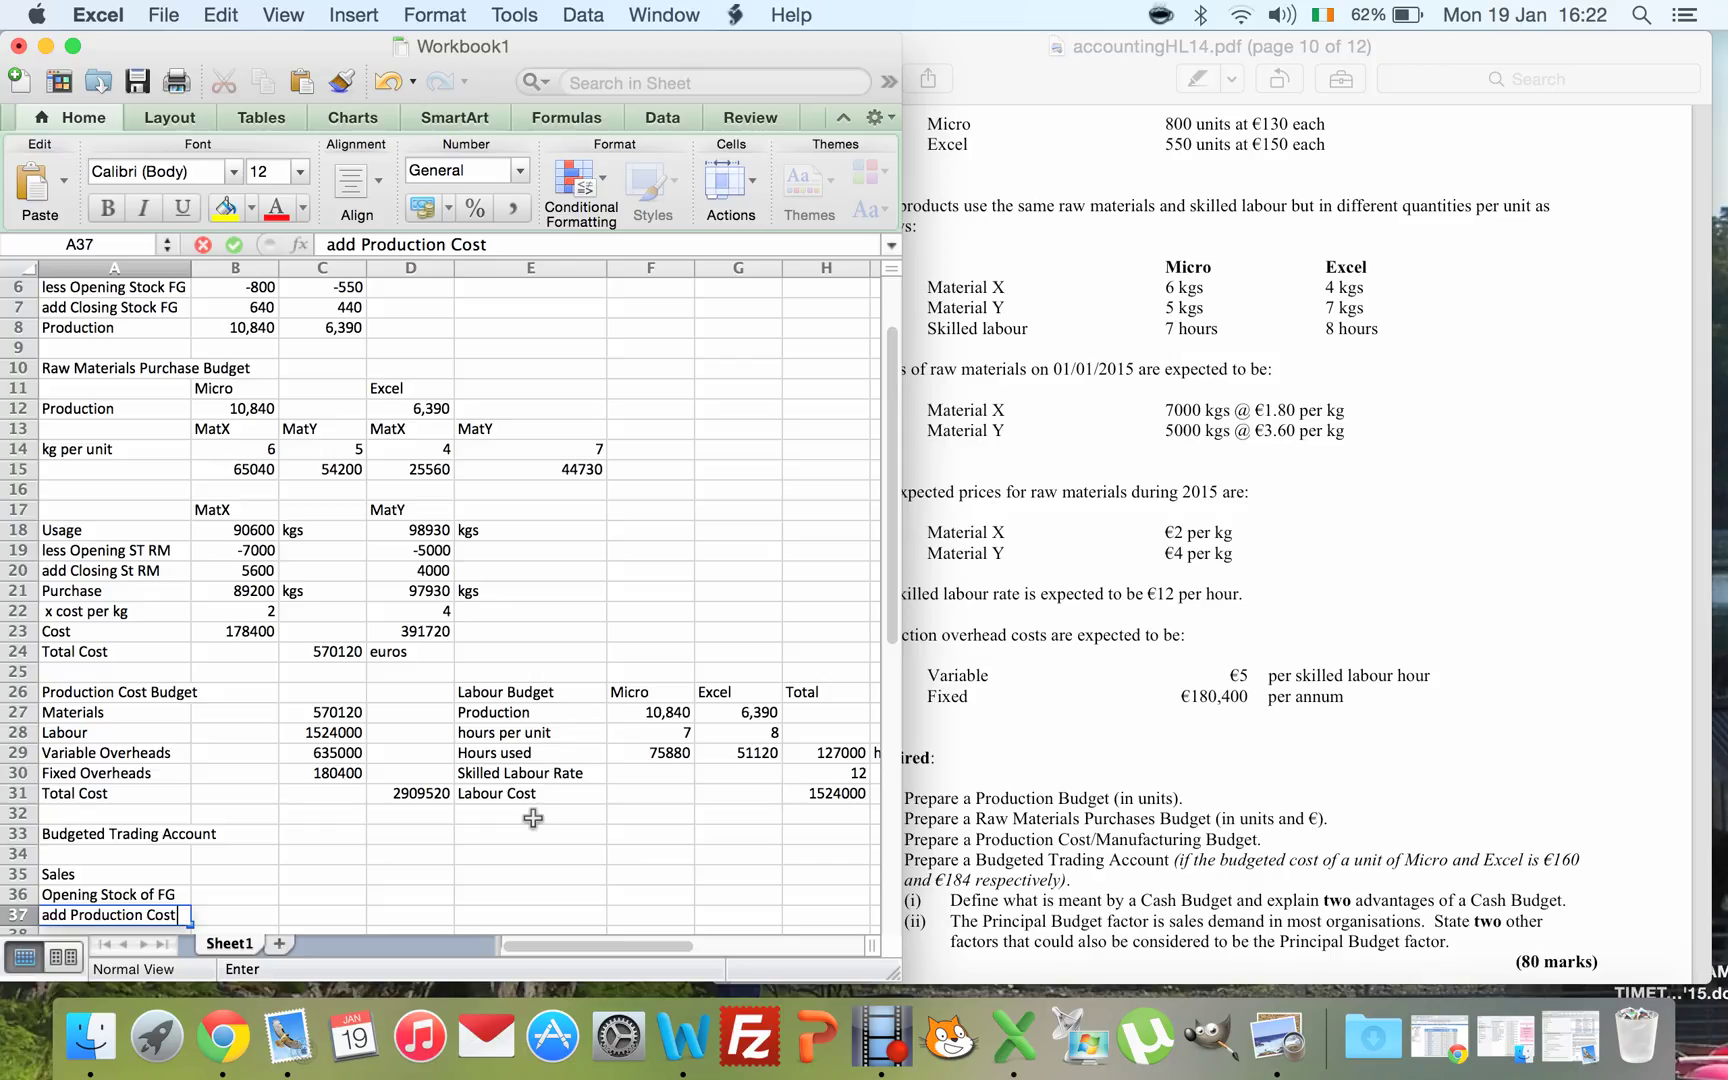
key("Return")
key("Return")
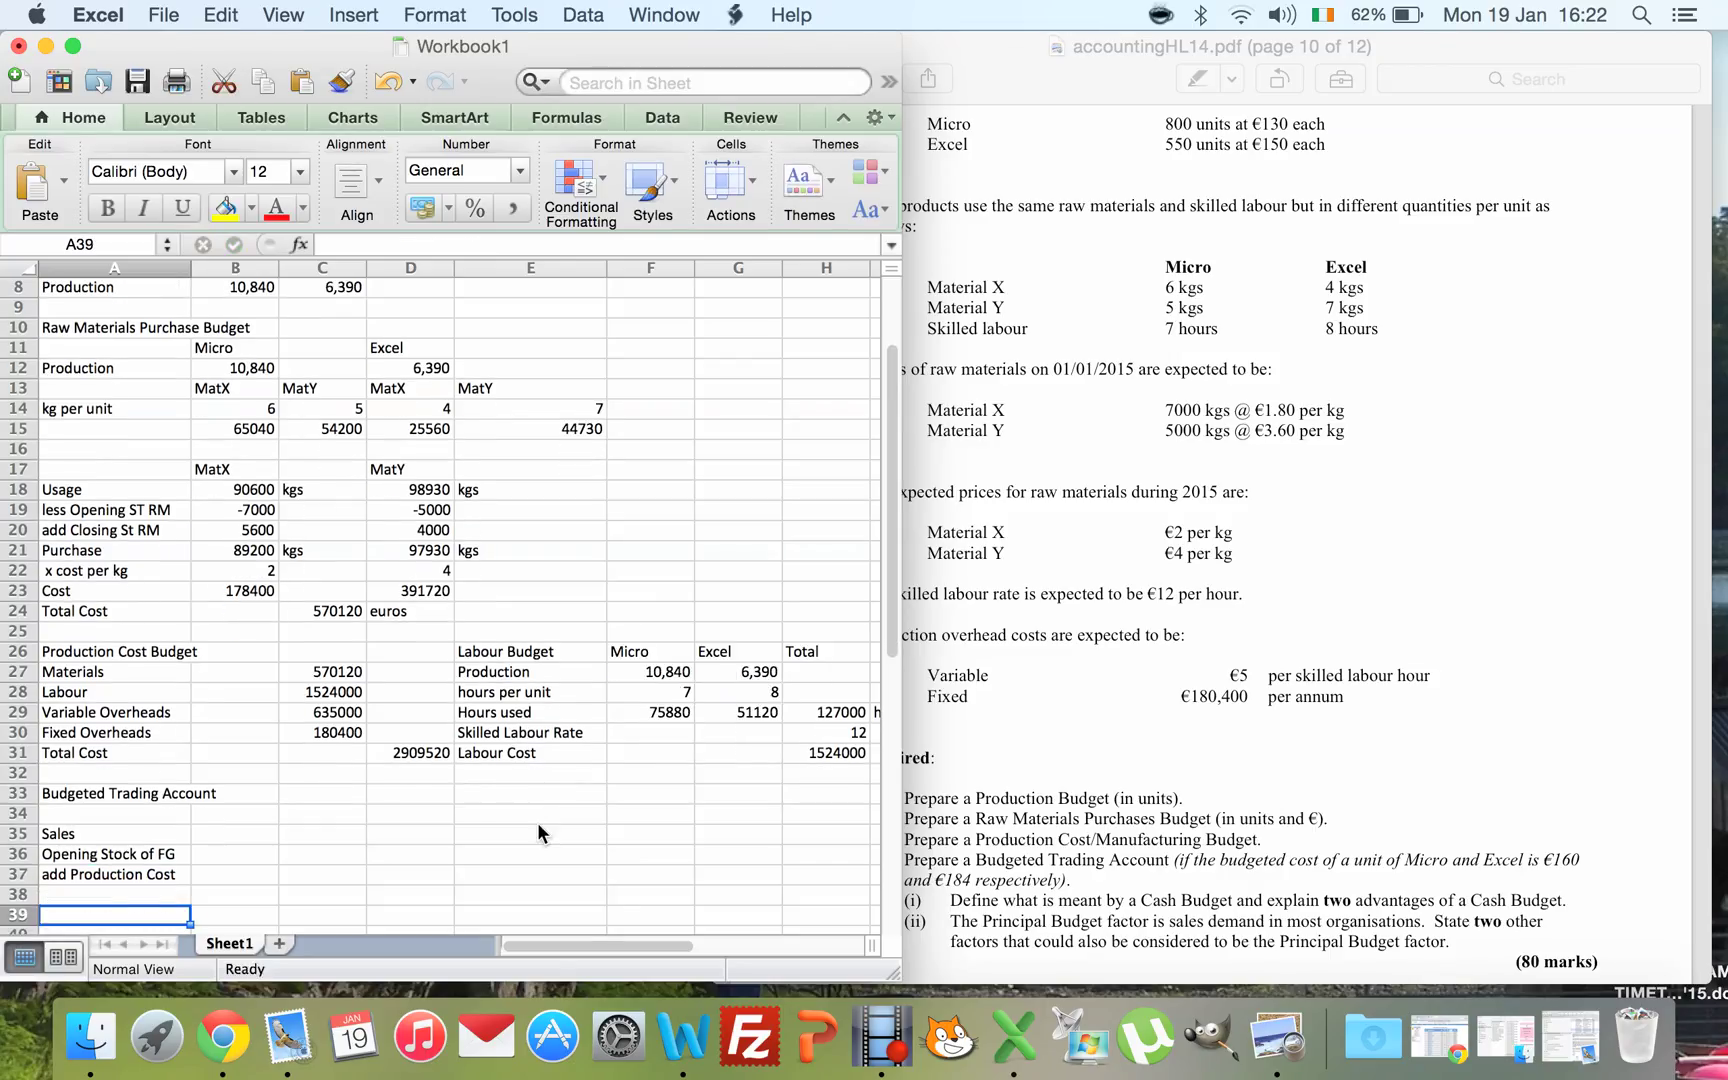
type("less C")
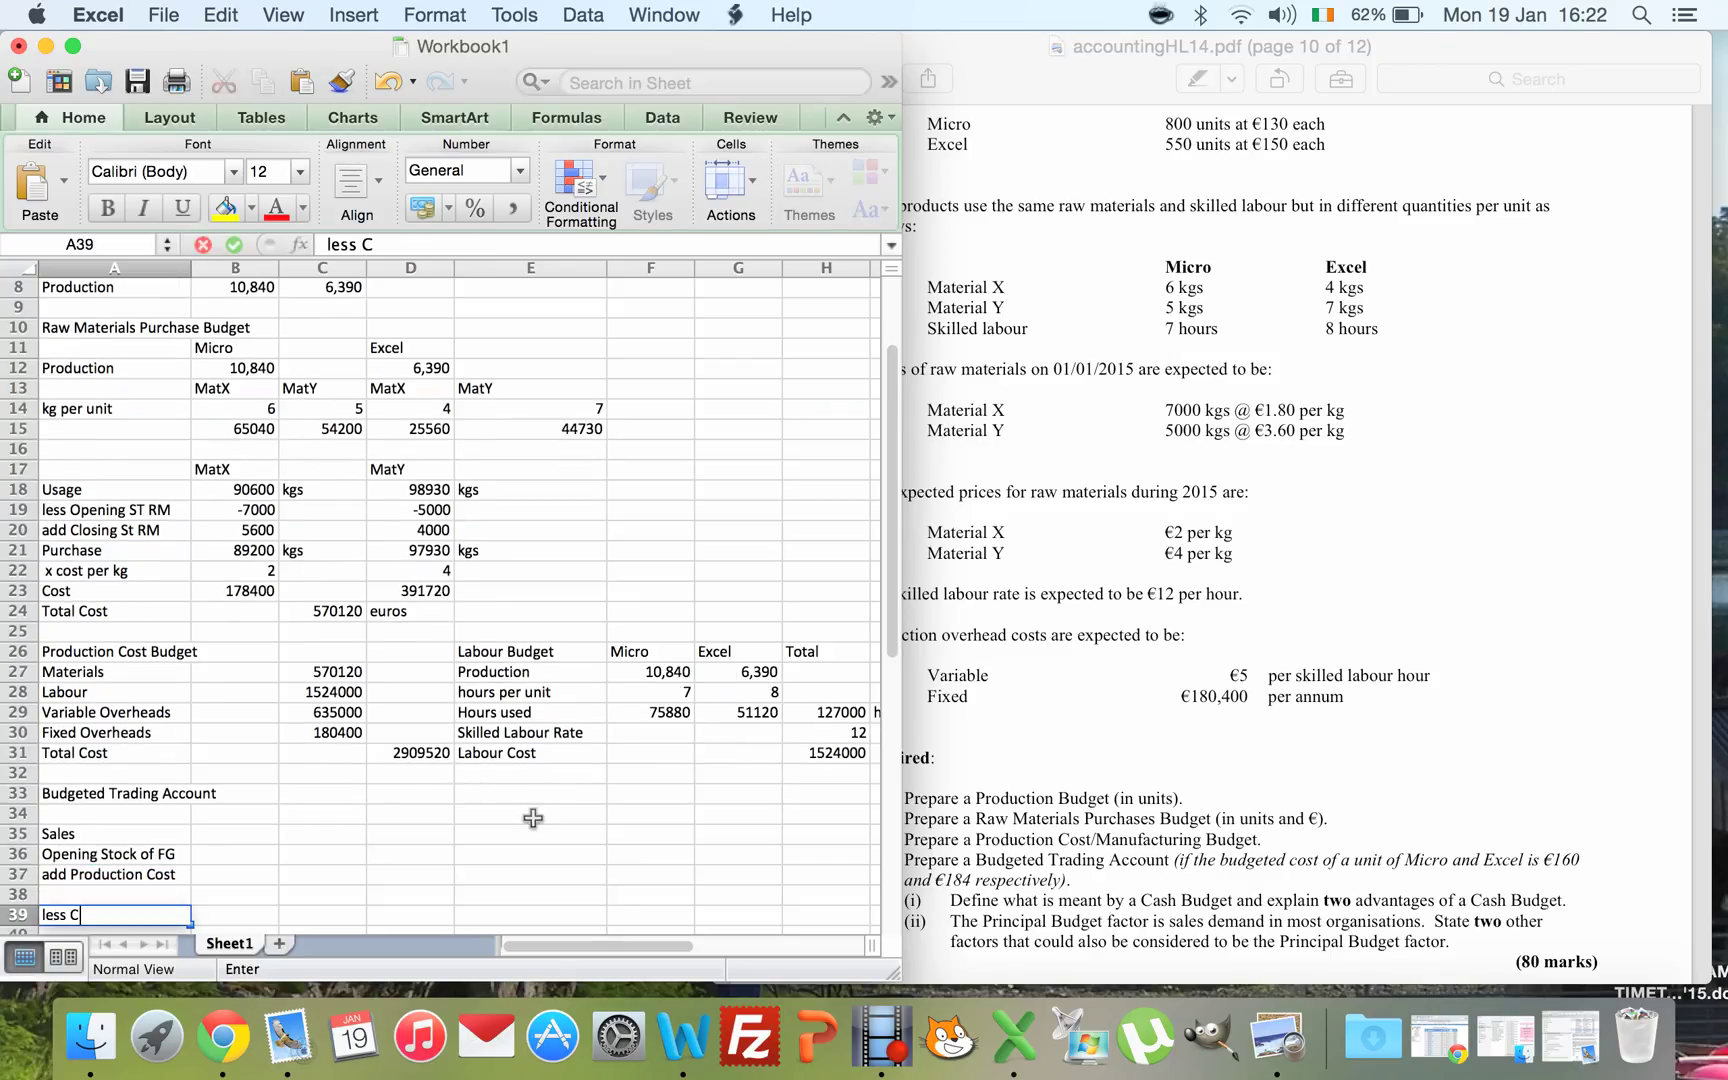
type("losing Stock FG")
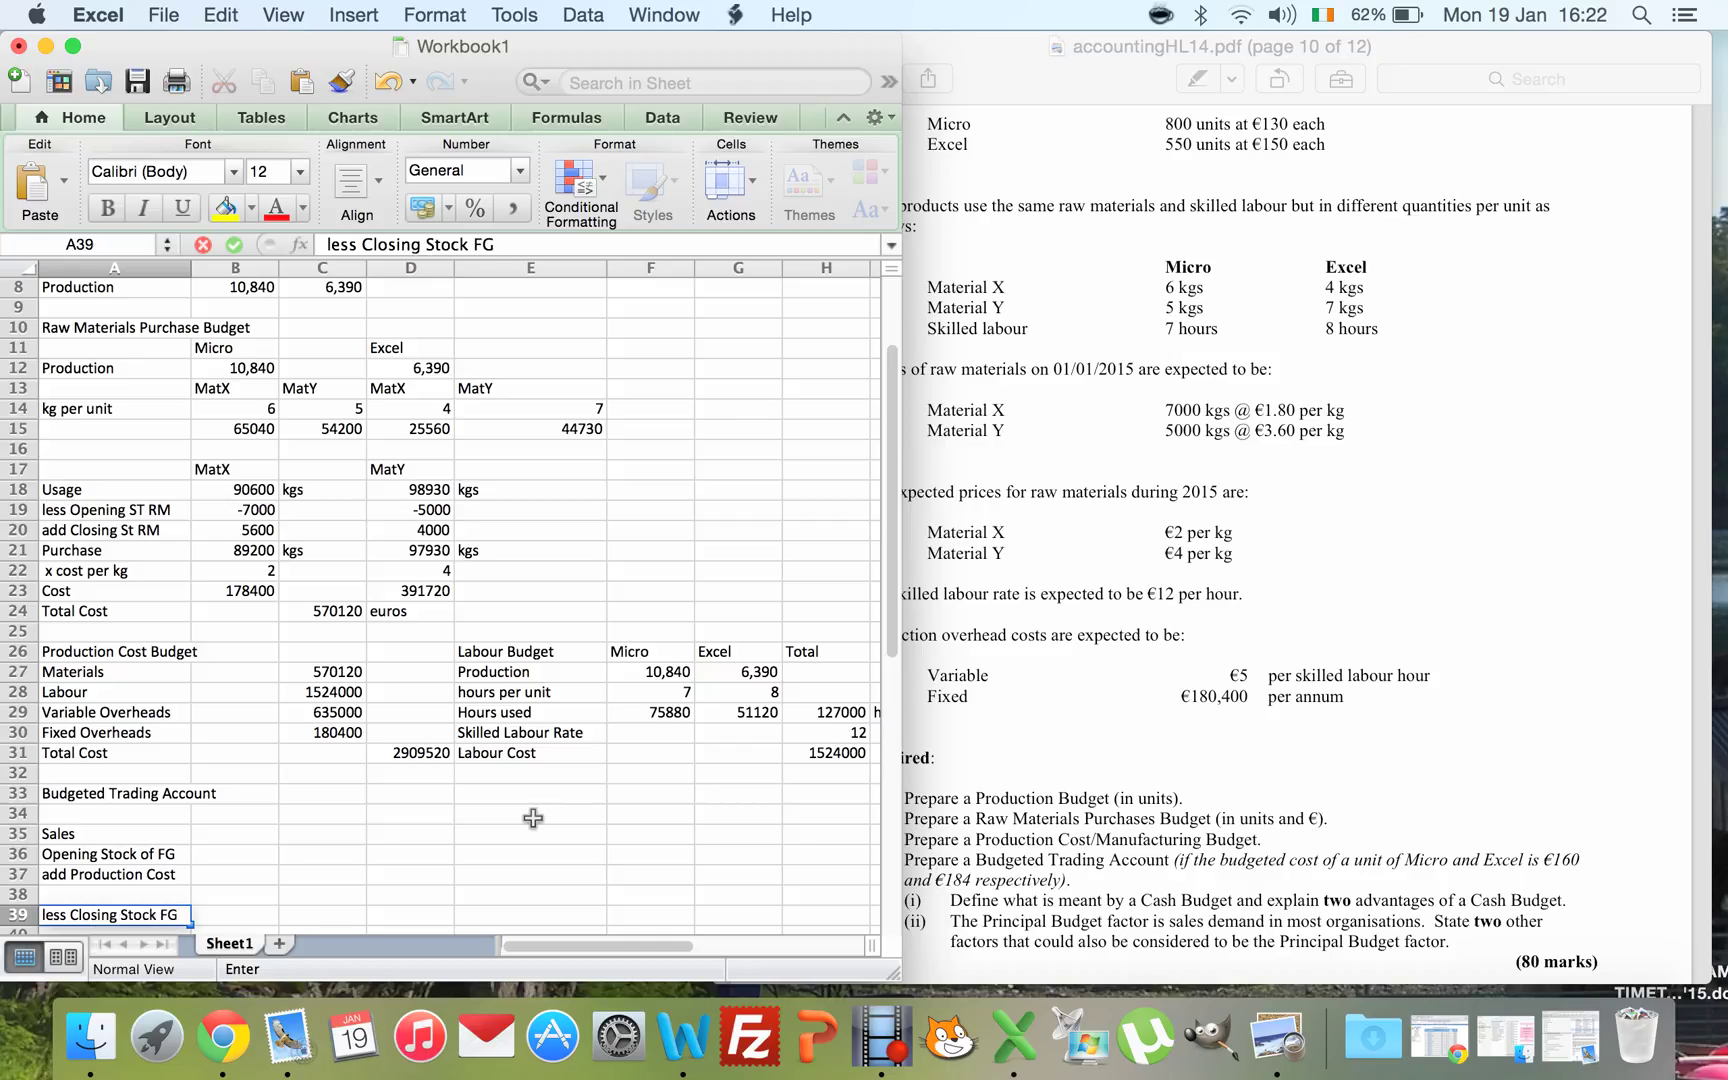
- Start the Sales formula in C35 by multiplying the Micro sales units referenced from B5
key("Tab")
key("Up")
key("Up")
key("Up")
key("Up")
key("Right")
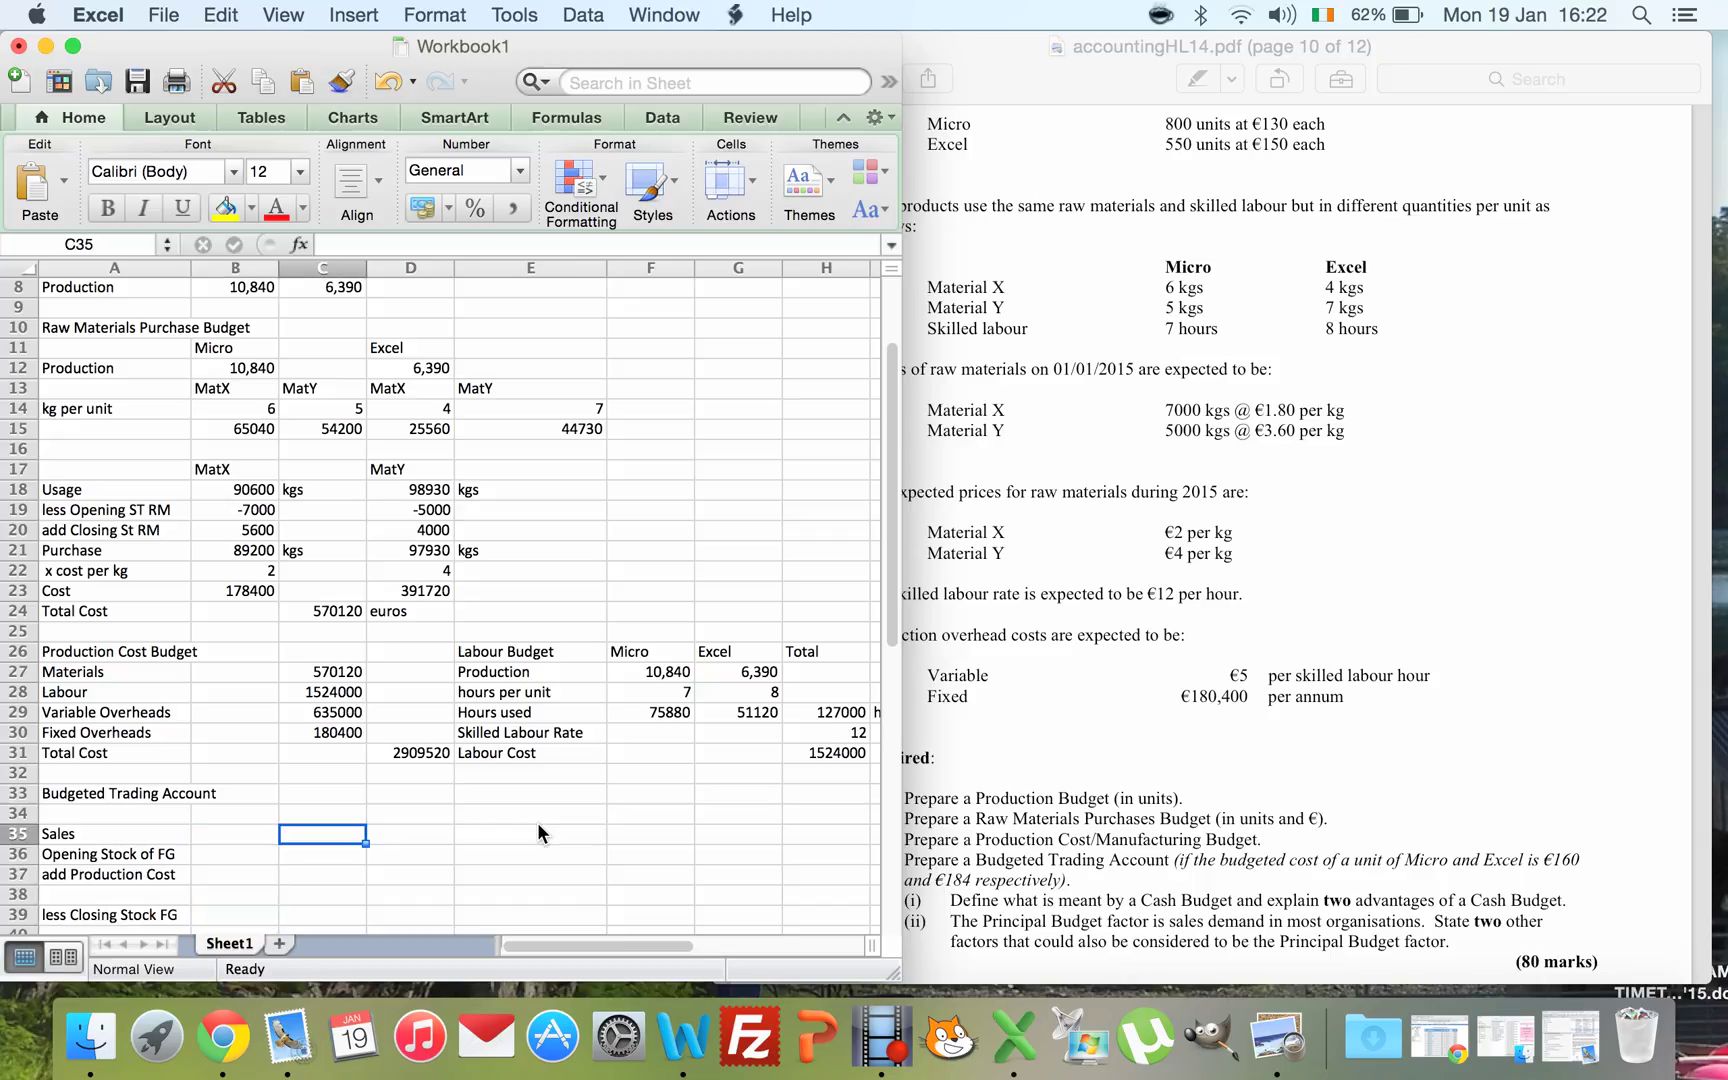
type("=")
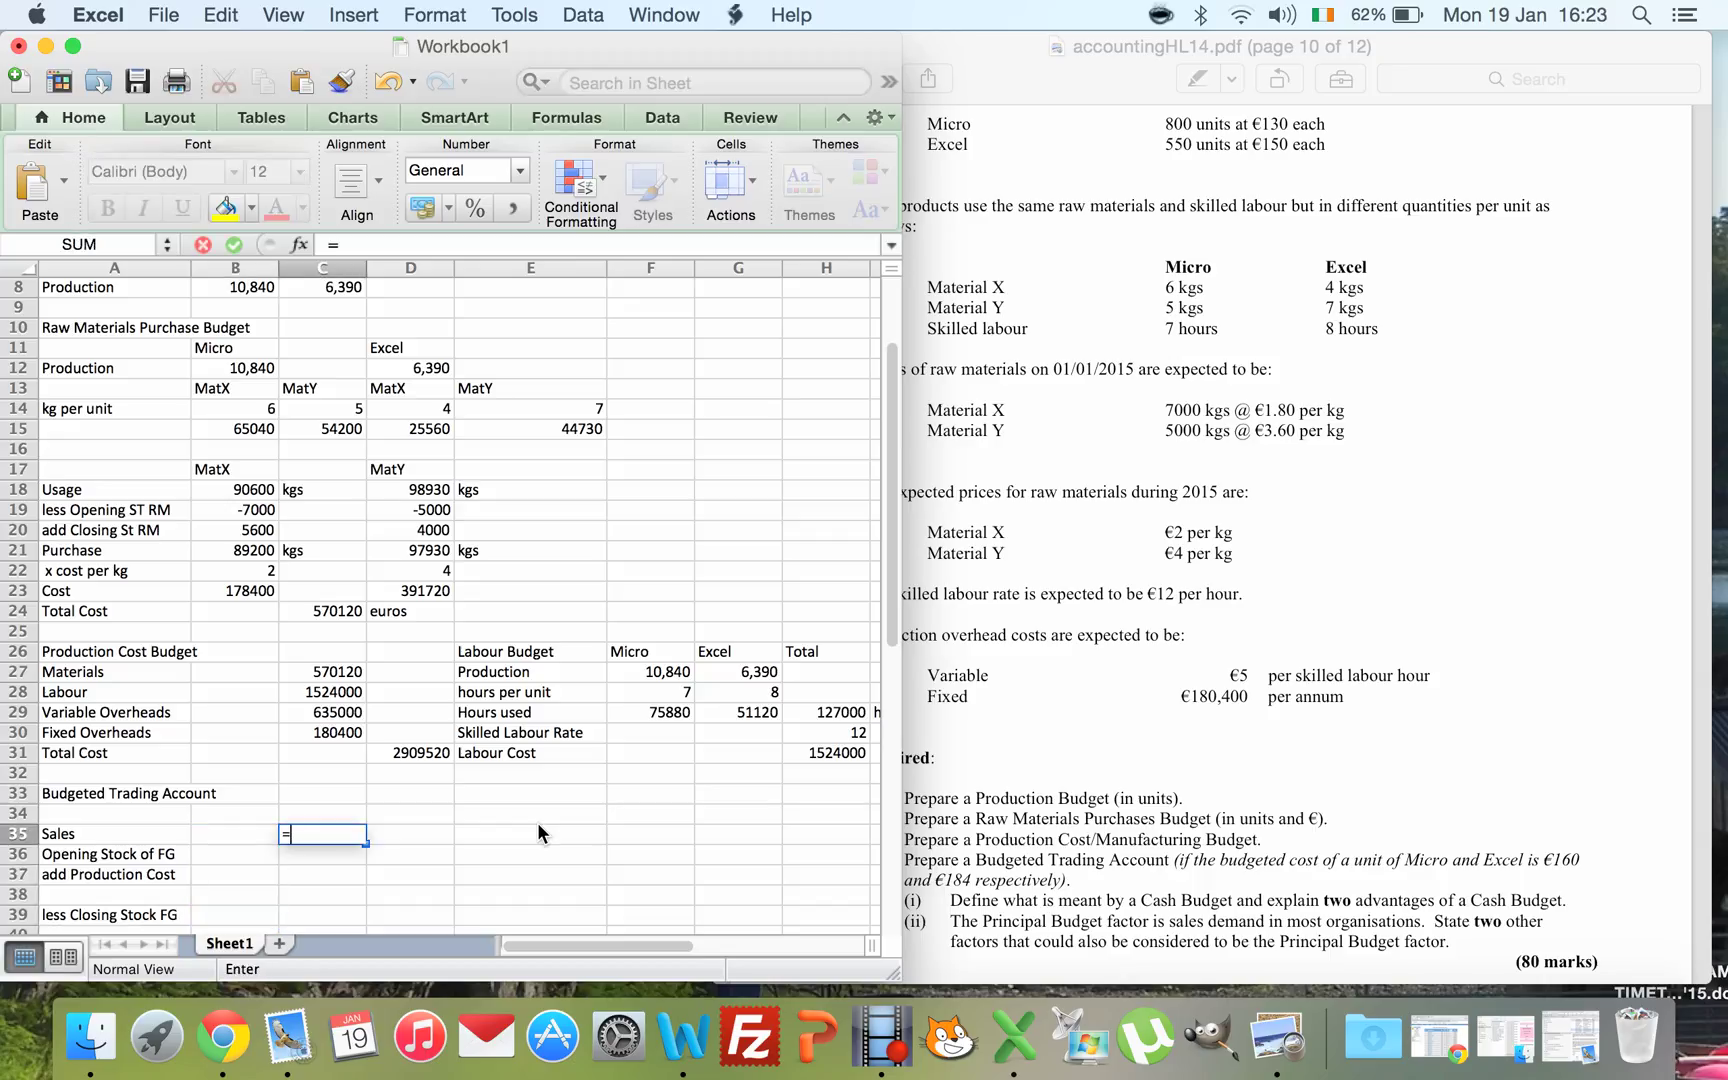
type("(")
left_click(464, 343)
left_click(476, 336)
key("Up")
key("Up")
key("Up")
key("Up")
key("Up")
key("Up")
key("Up")
key("Up")
key("Down")
key("Down")
key("Down")
key("Left")
key("Left")
key("Left")
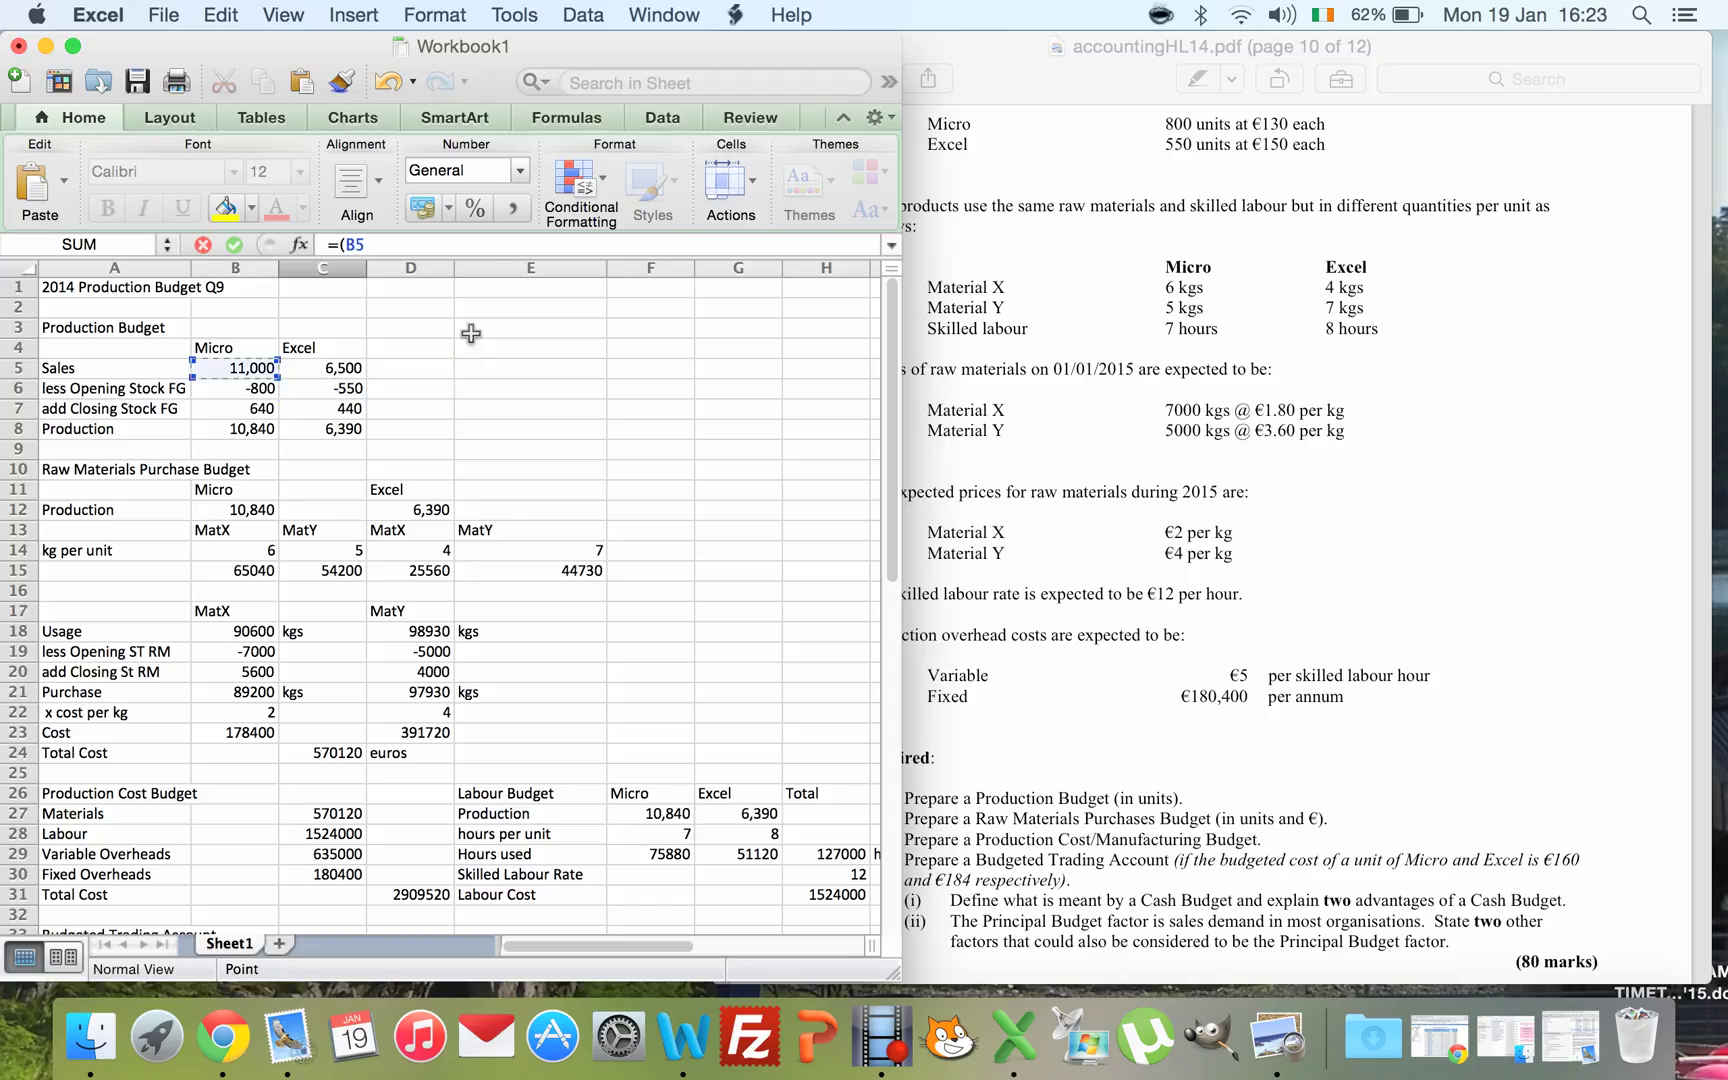
type("*")
- Check the selling prices in the exam question and enter Sales in C35 as =(11000*240)+(6500*300)
left_click(1089, 163)
scroll(1090, 160, "down", 10)
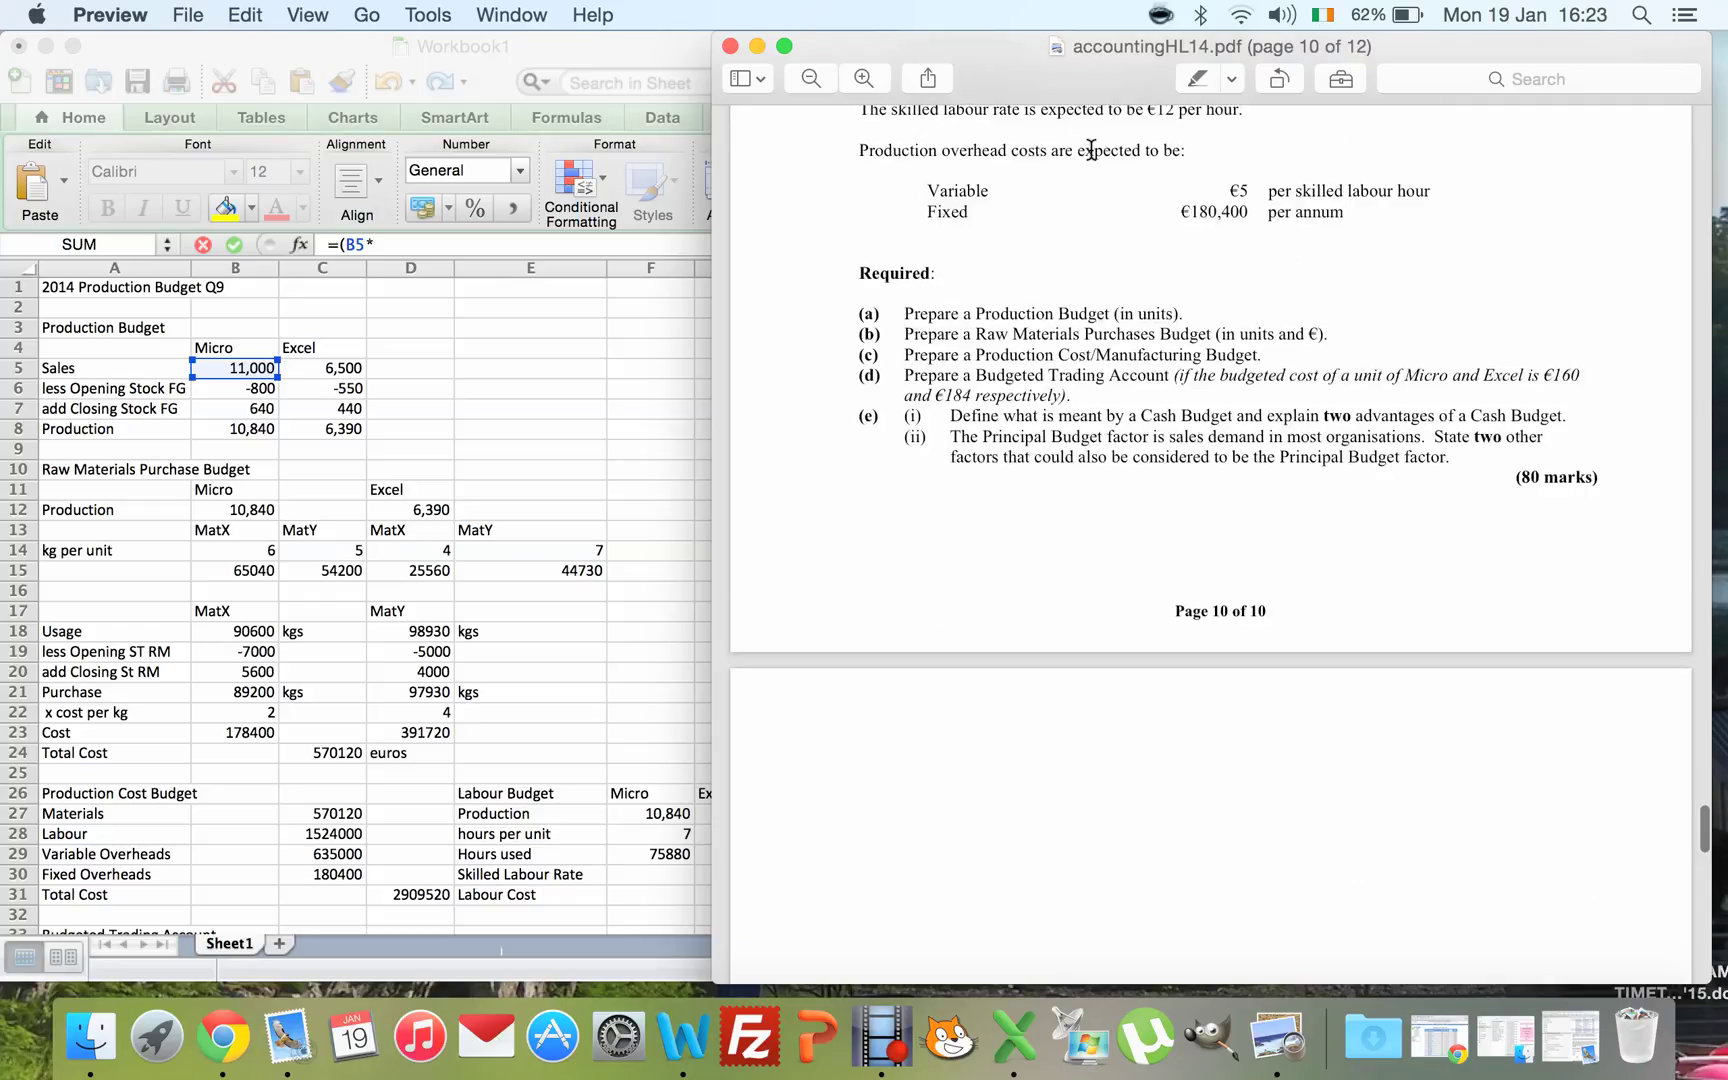
scroll(1091, 150, "up", 15)
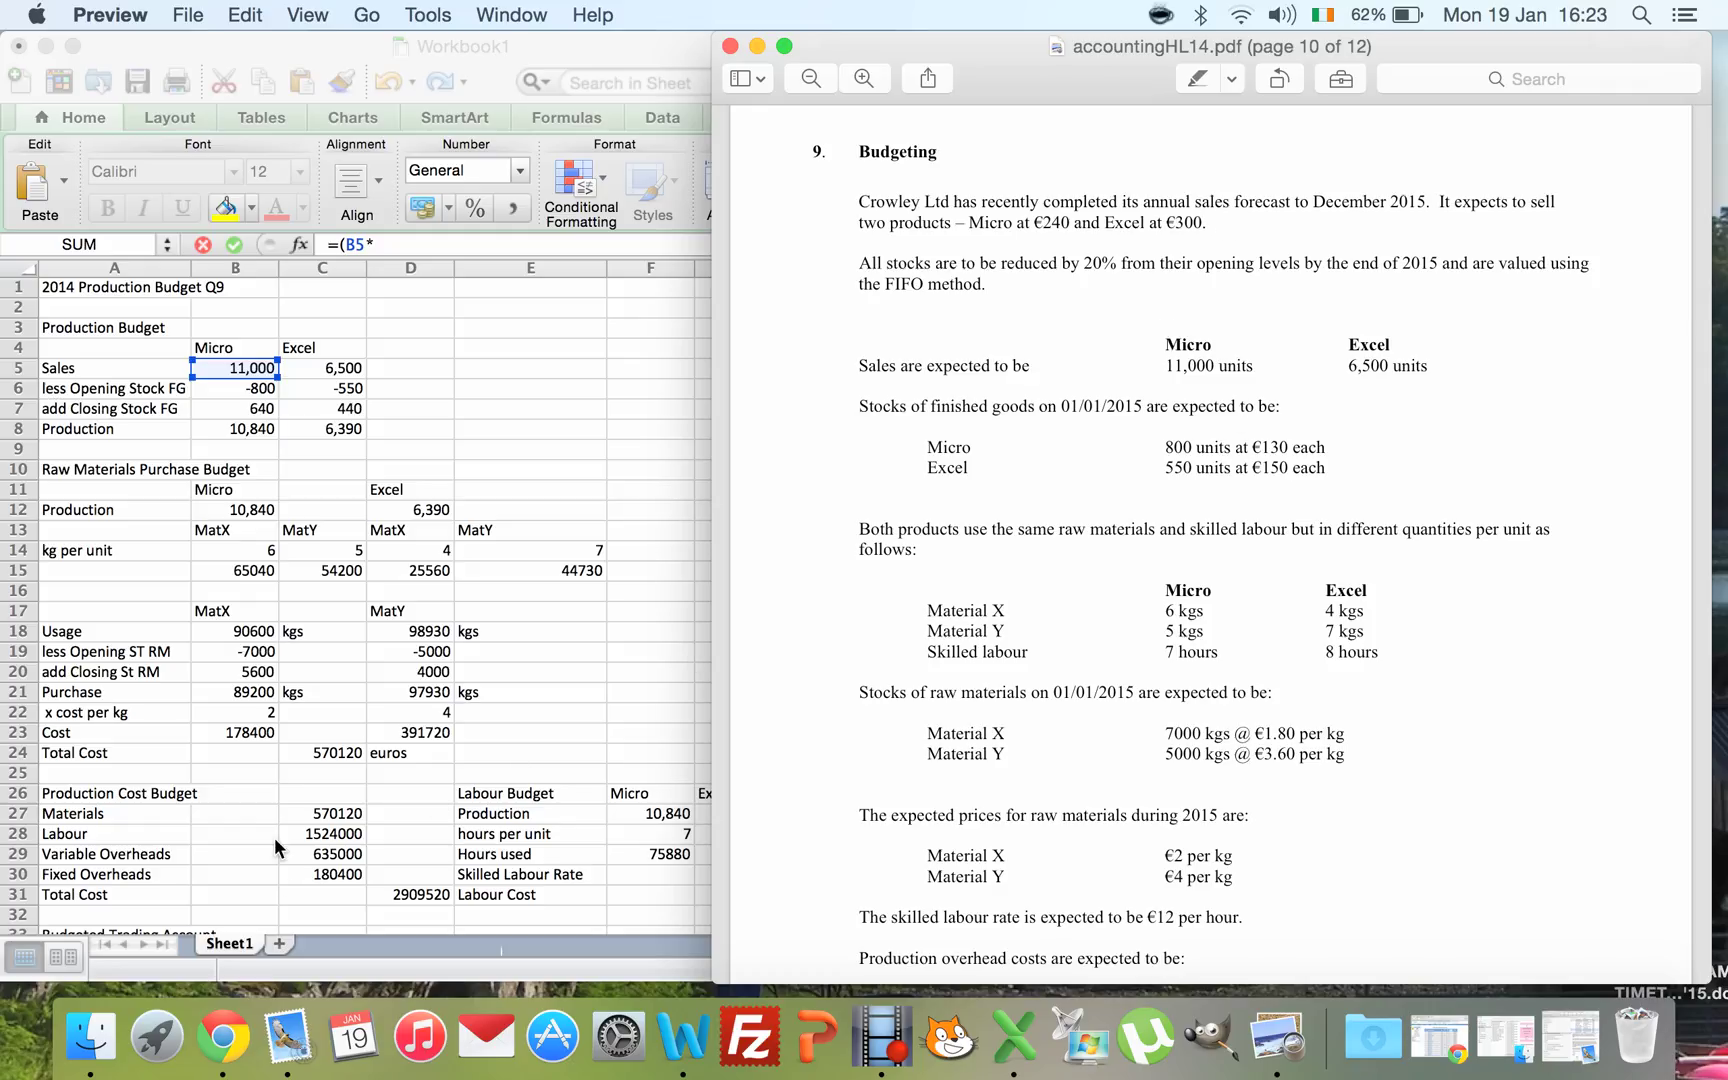
left_click(281, 880)
left_click(322, 926)
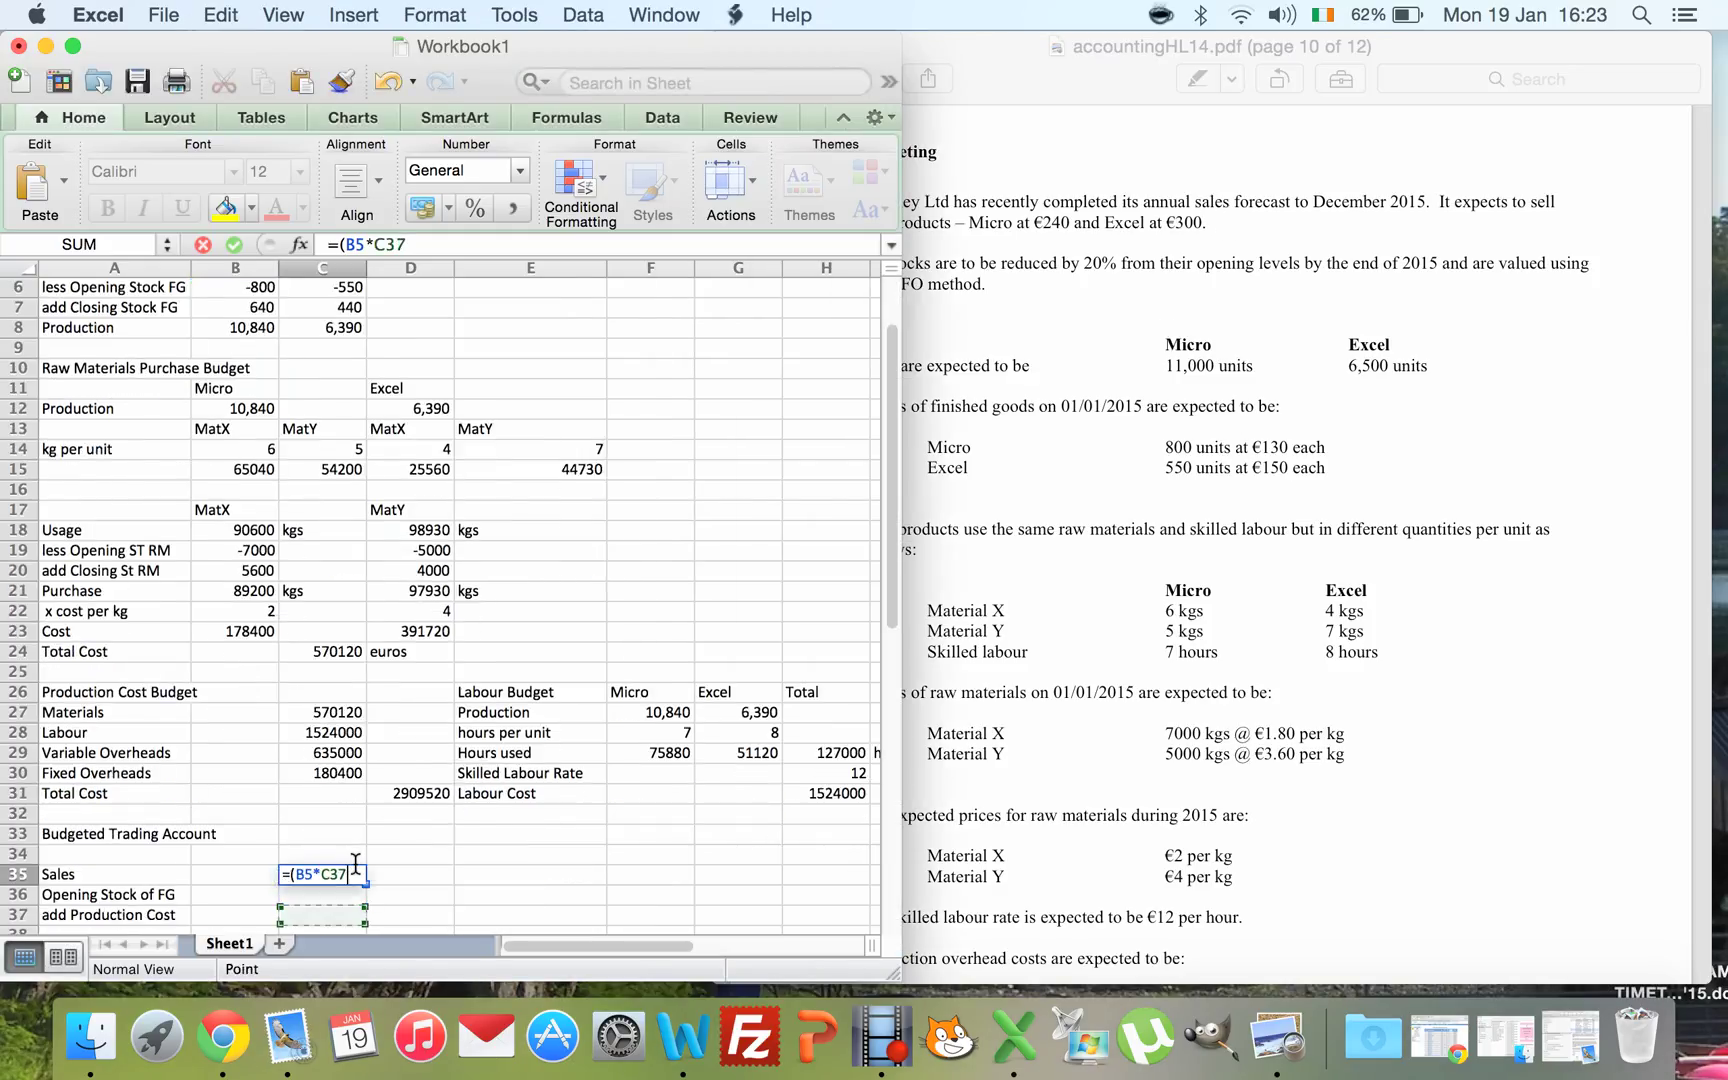
key("BackSpace")
key("BackSpace")
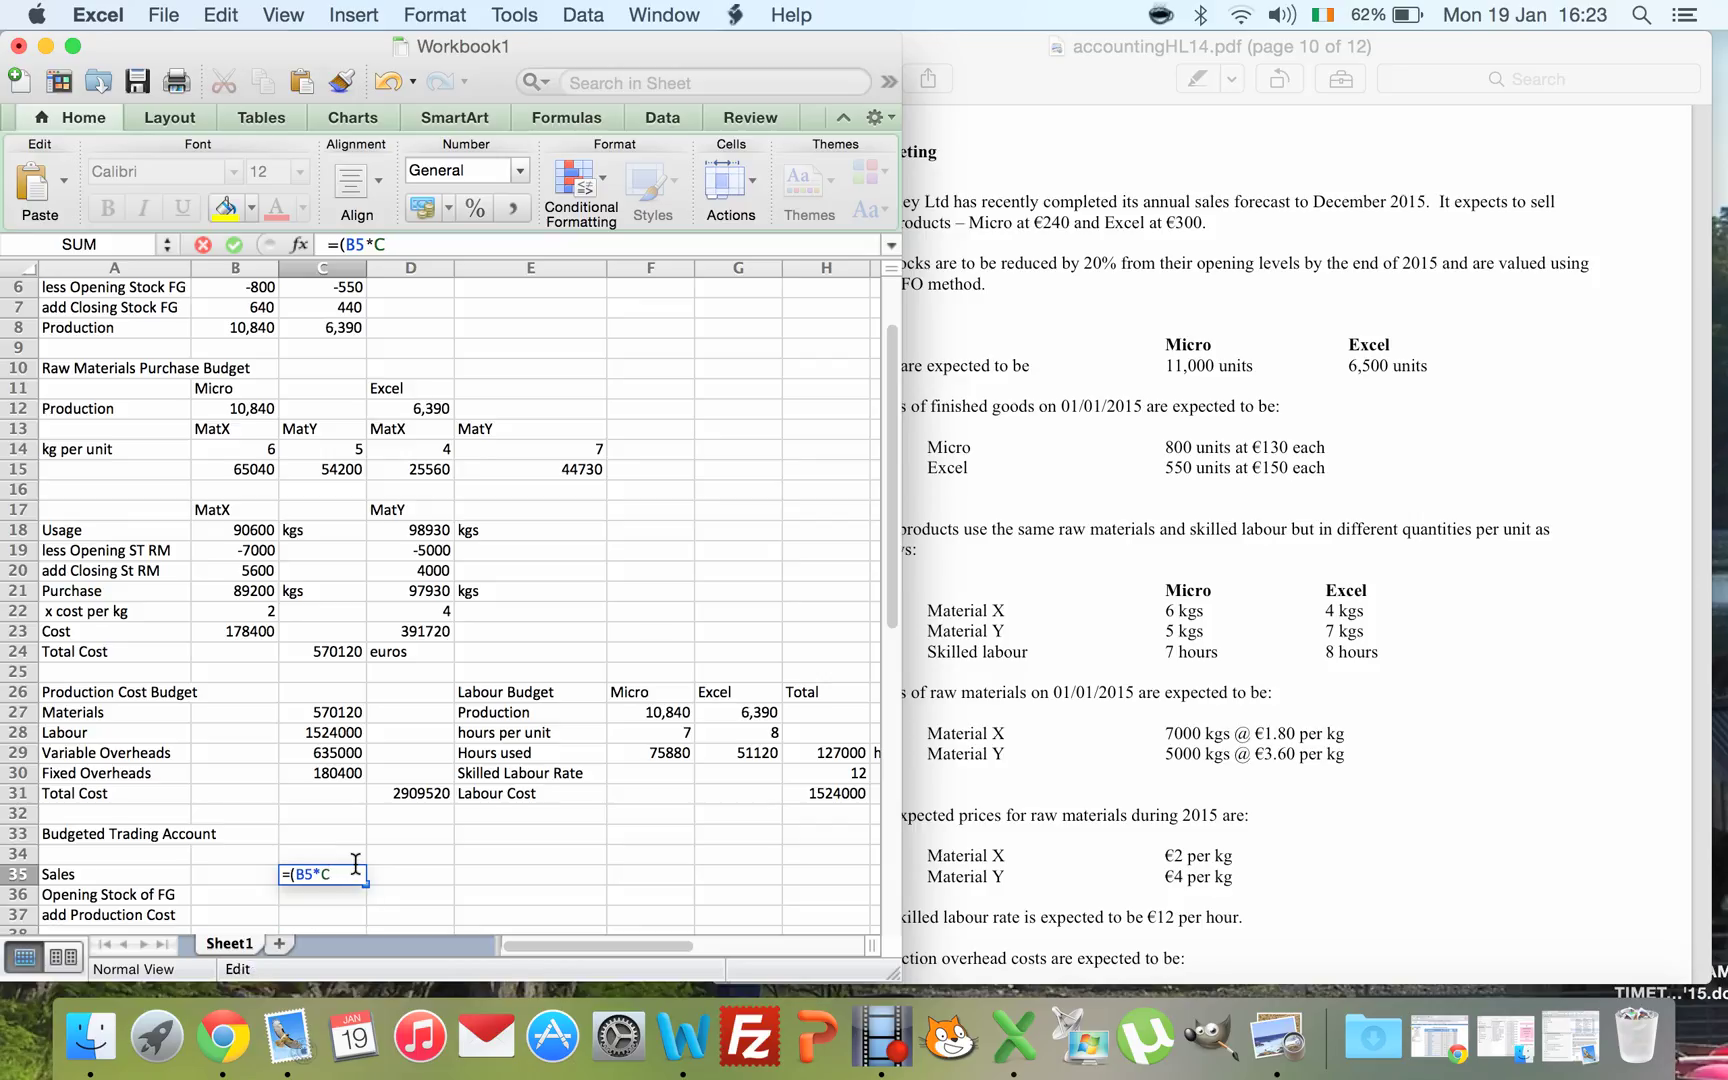
key("BackSpace")
key("BackSpace")
key("BackSpace")
key("BackSpace")
type("11000*240)+(")
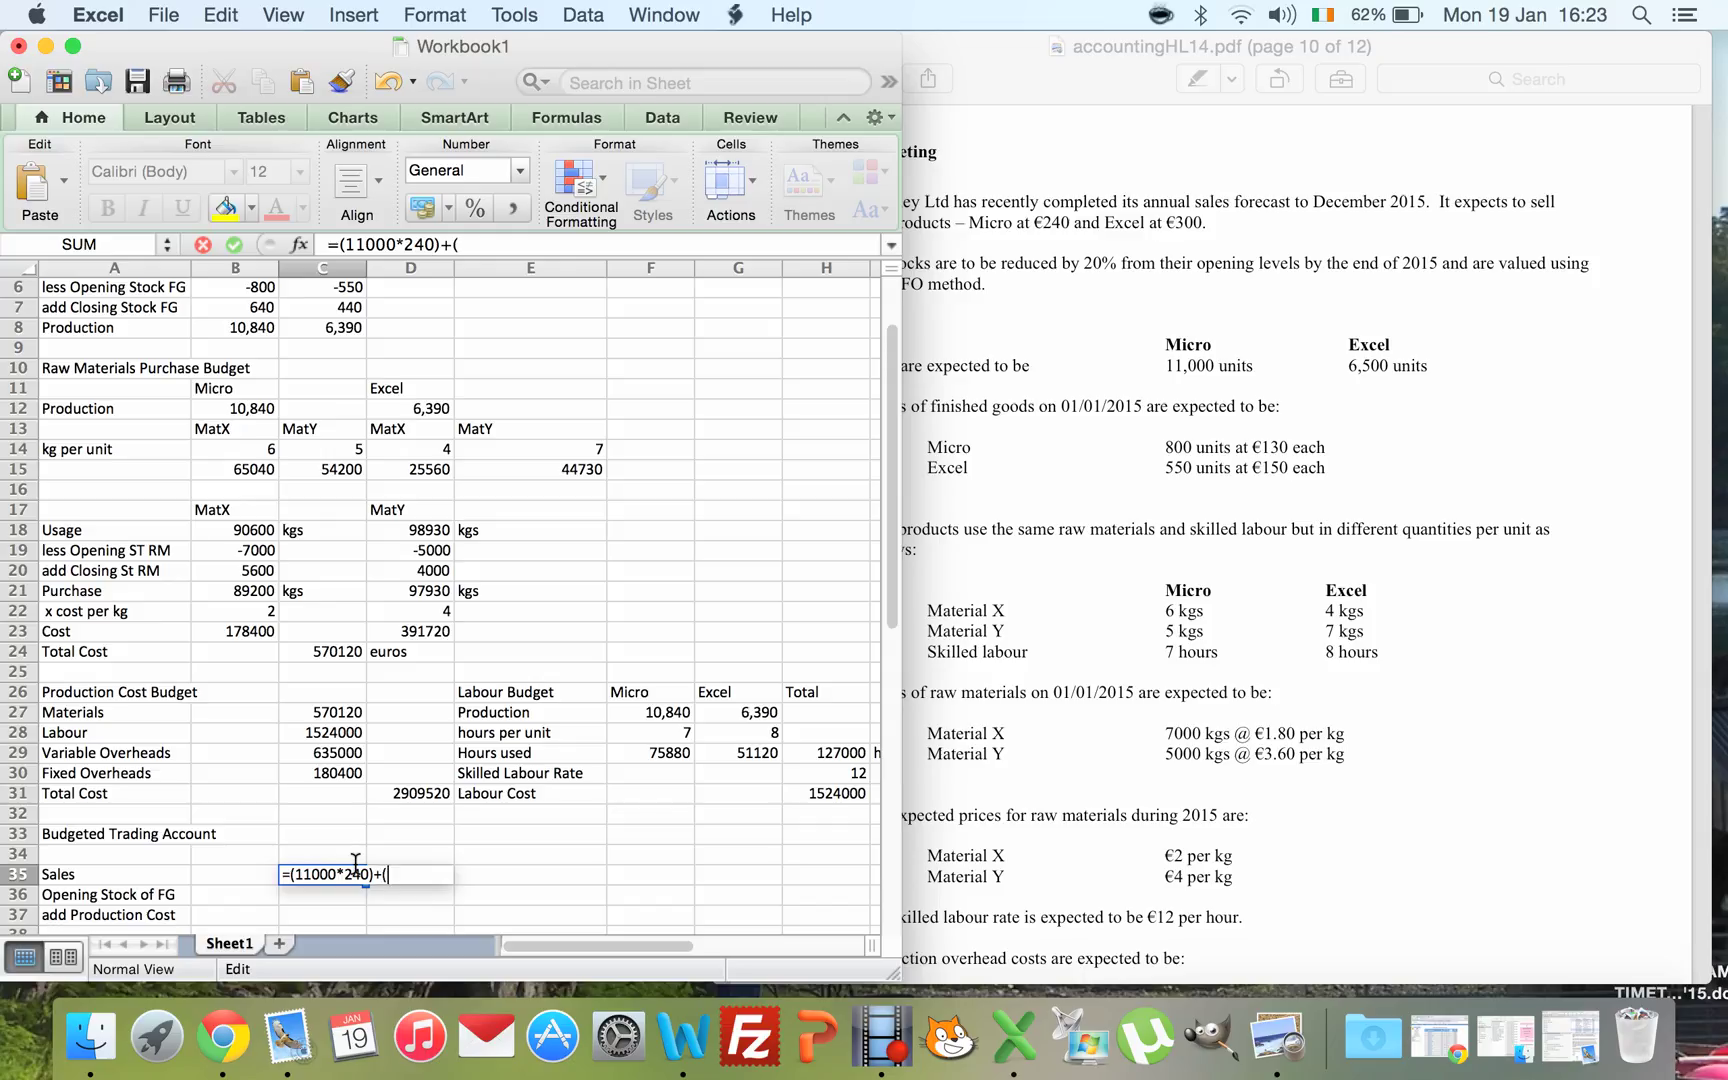
type("6500*300)")
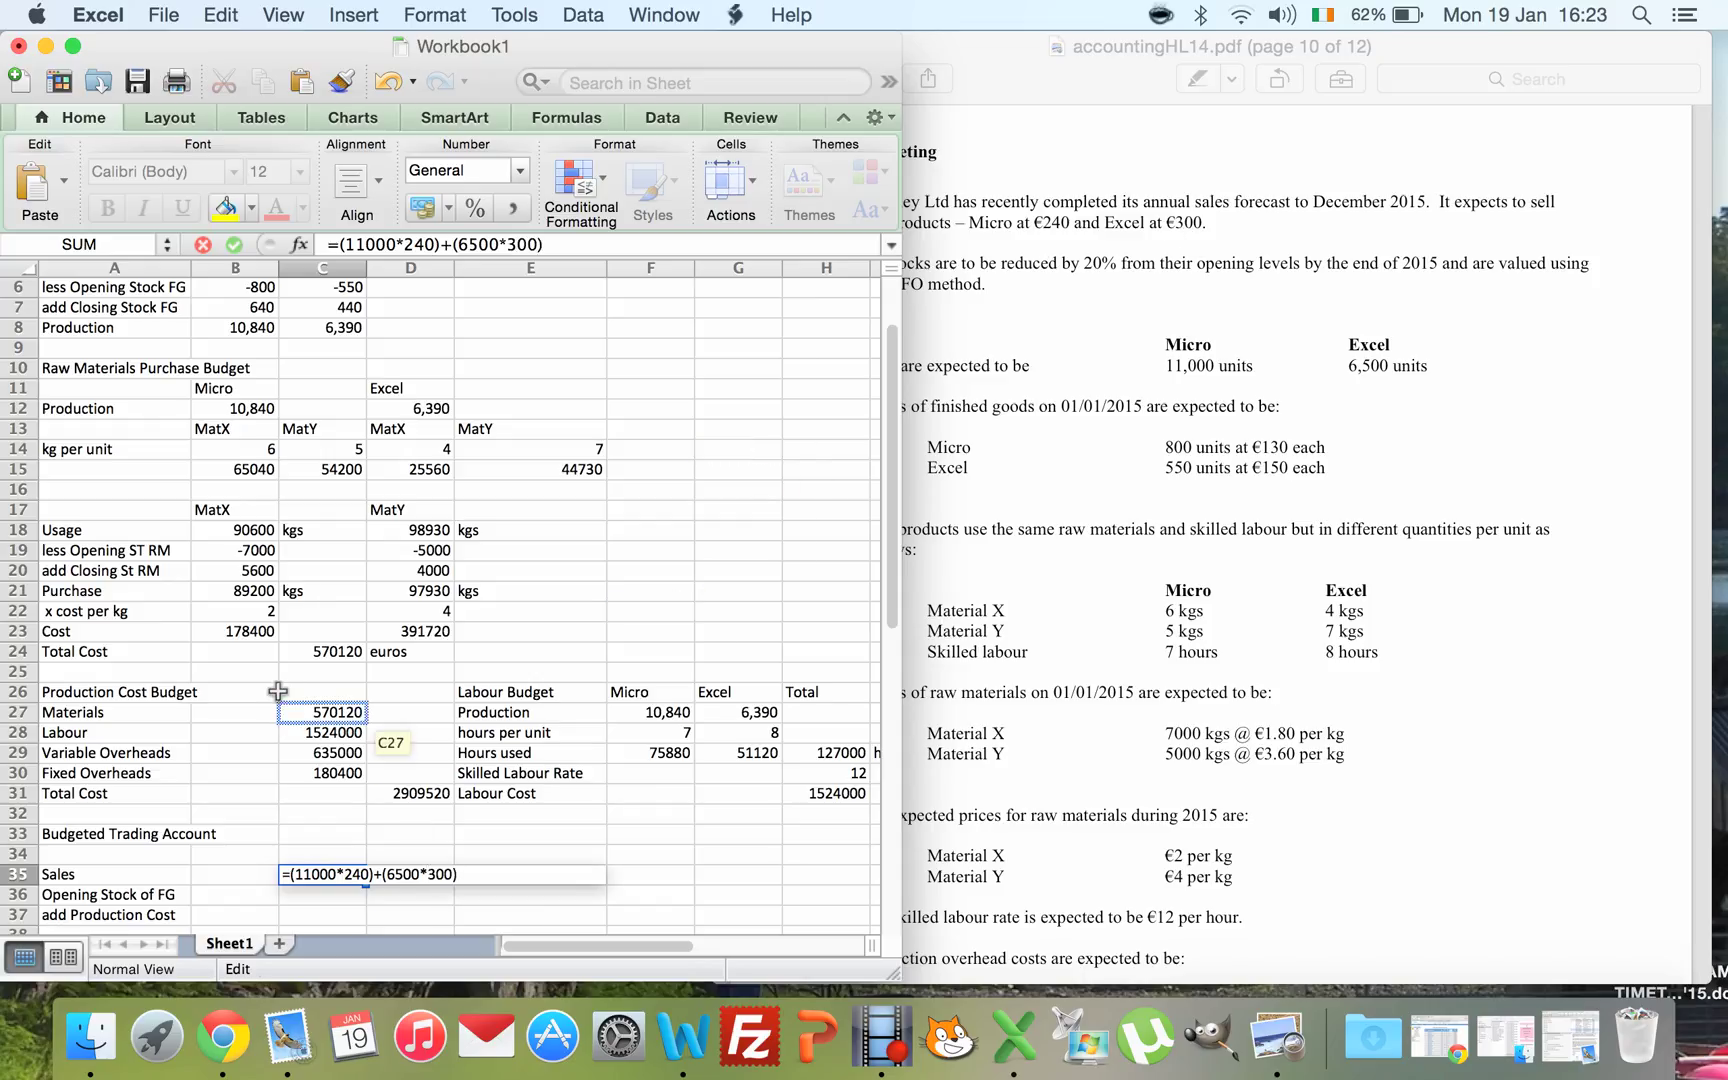
key("Return")
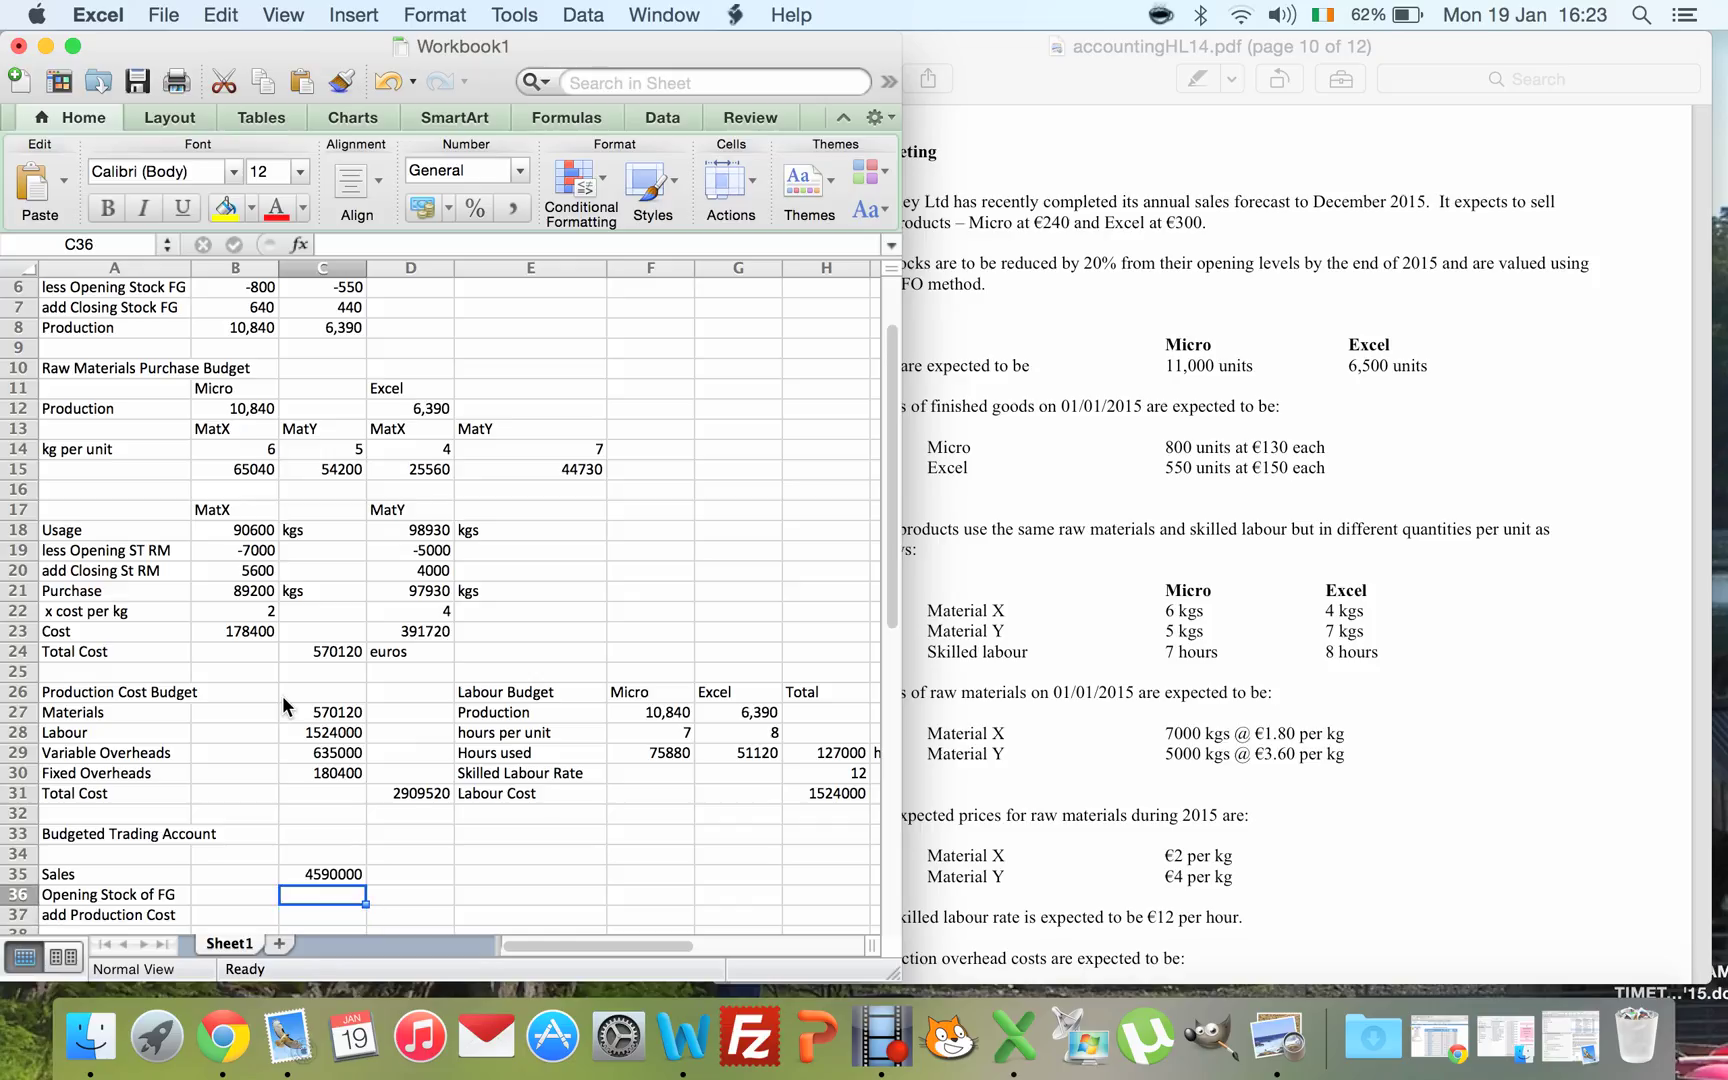
- Enter the opening stock of finished goods in B36 as =(800*130)+(550*150)
key("Left")
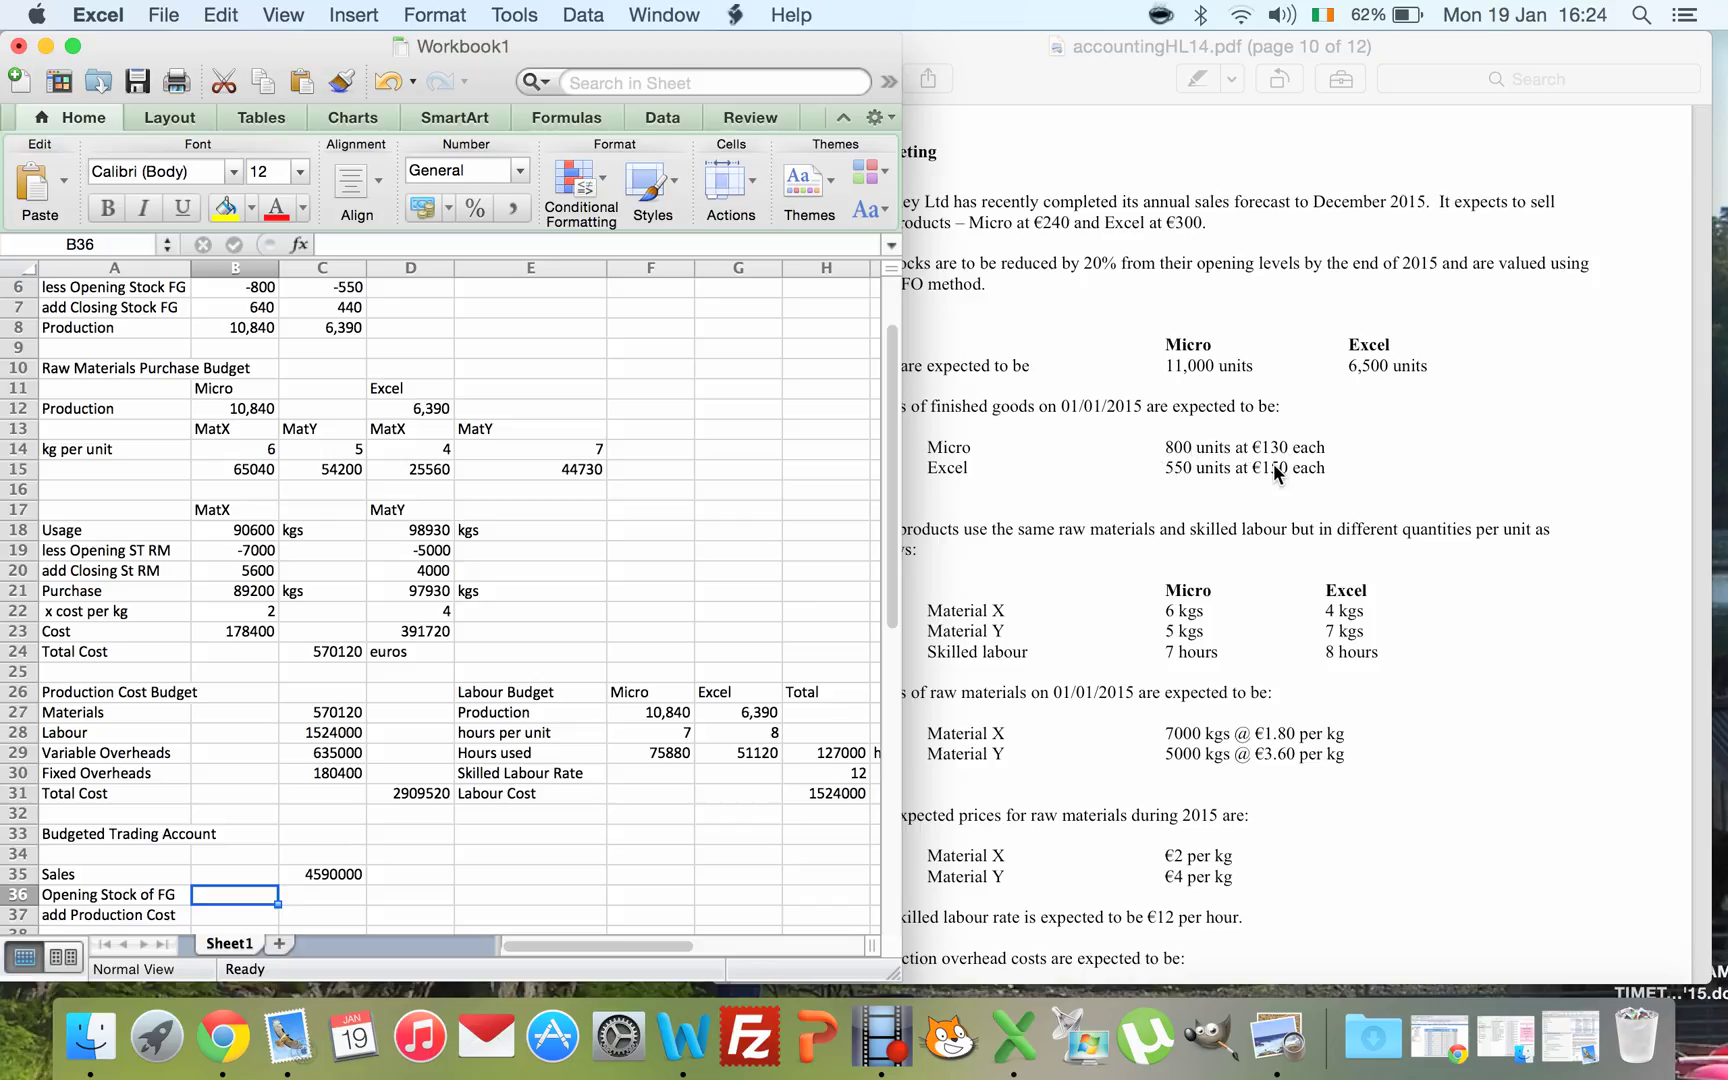
type("=")
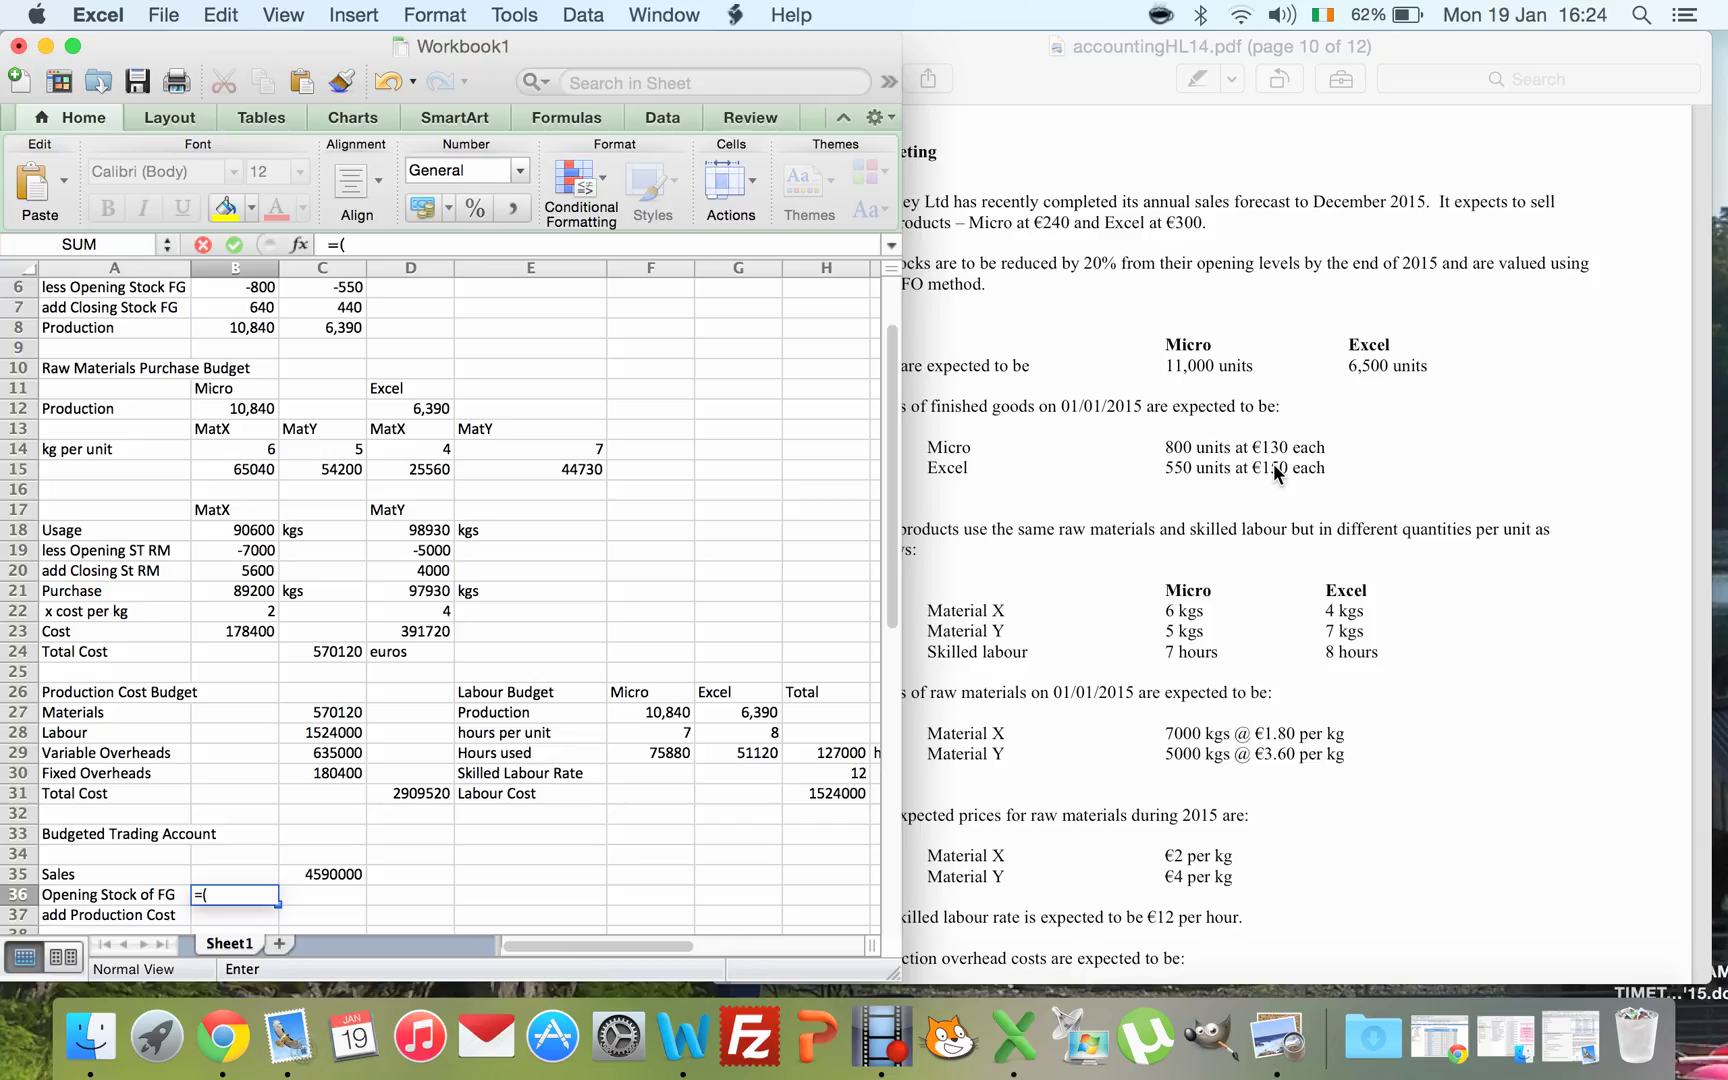
type("(800*130)+")
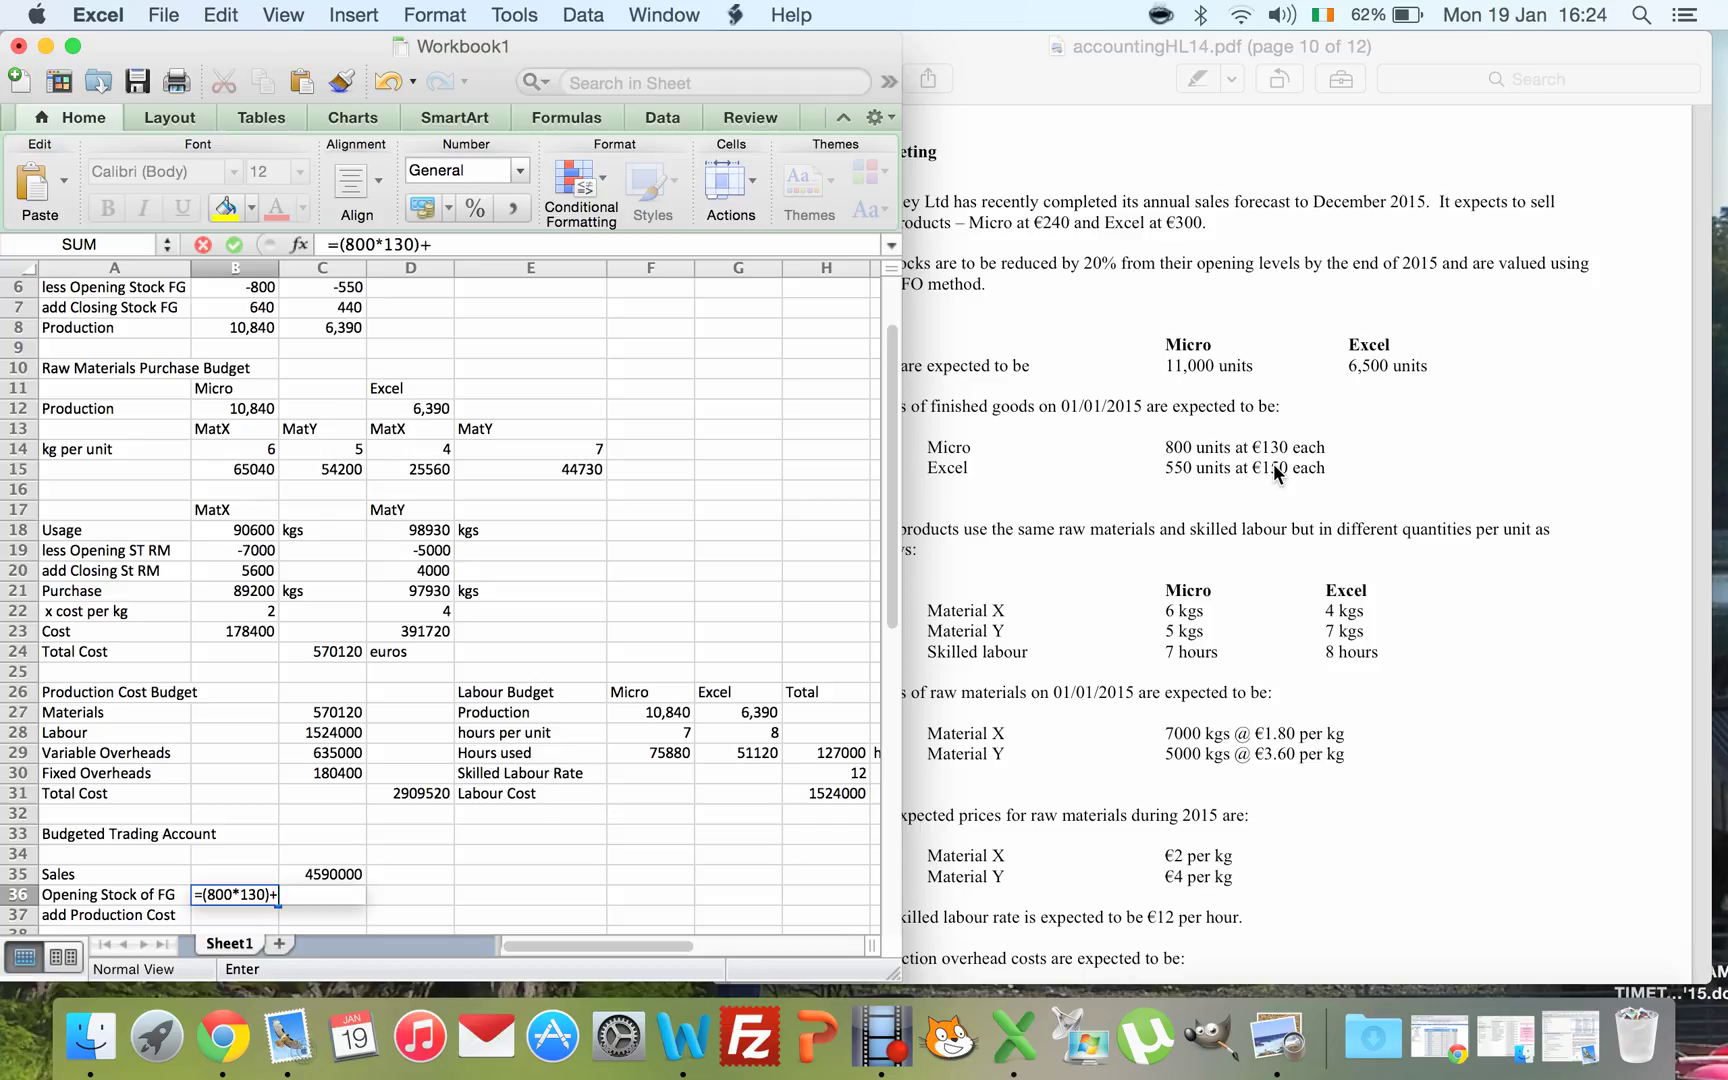
type("(550*150)")
key("Return")
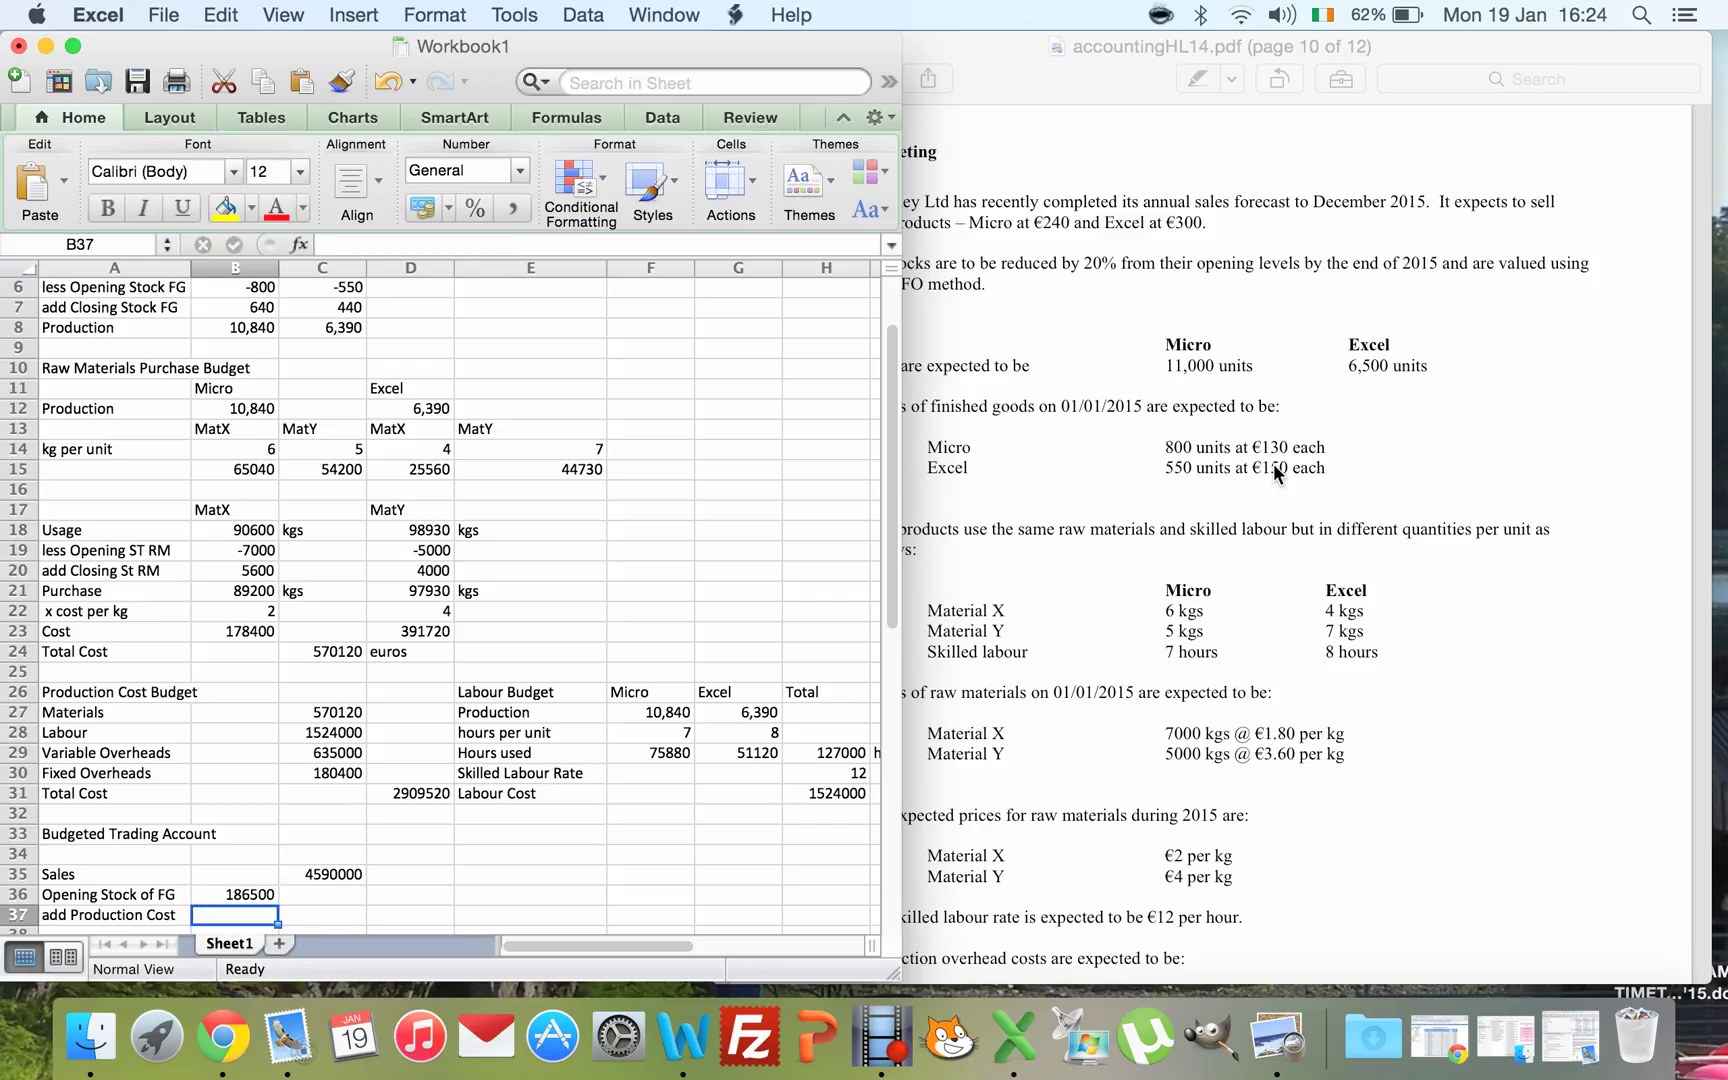
- Link the production cost in B37 to the total production cost in D31
type("=")
key("Right")
key("Right")
key("Up")
key("Up")
key("Up")
key("Up")
key("Up")
key("Up")
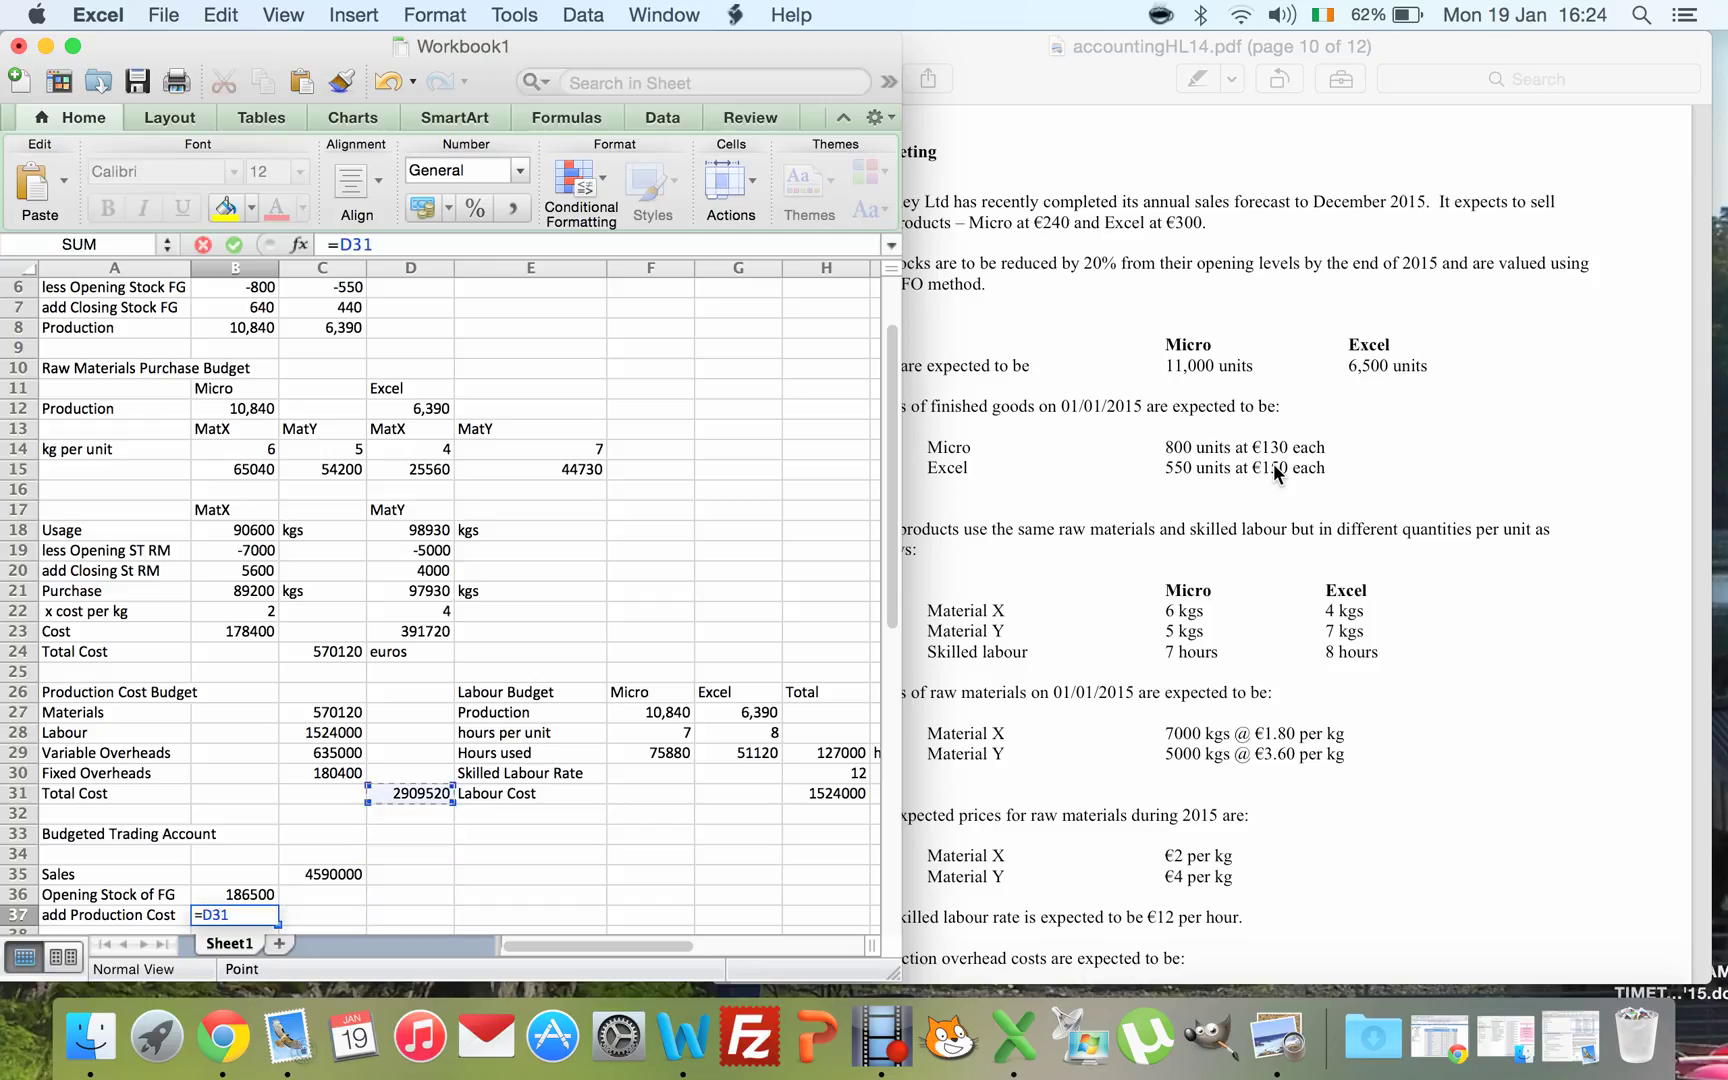
key("Return")
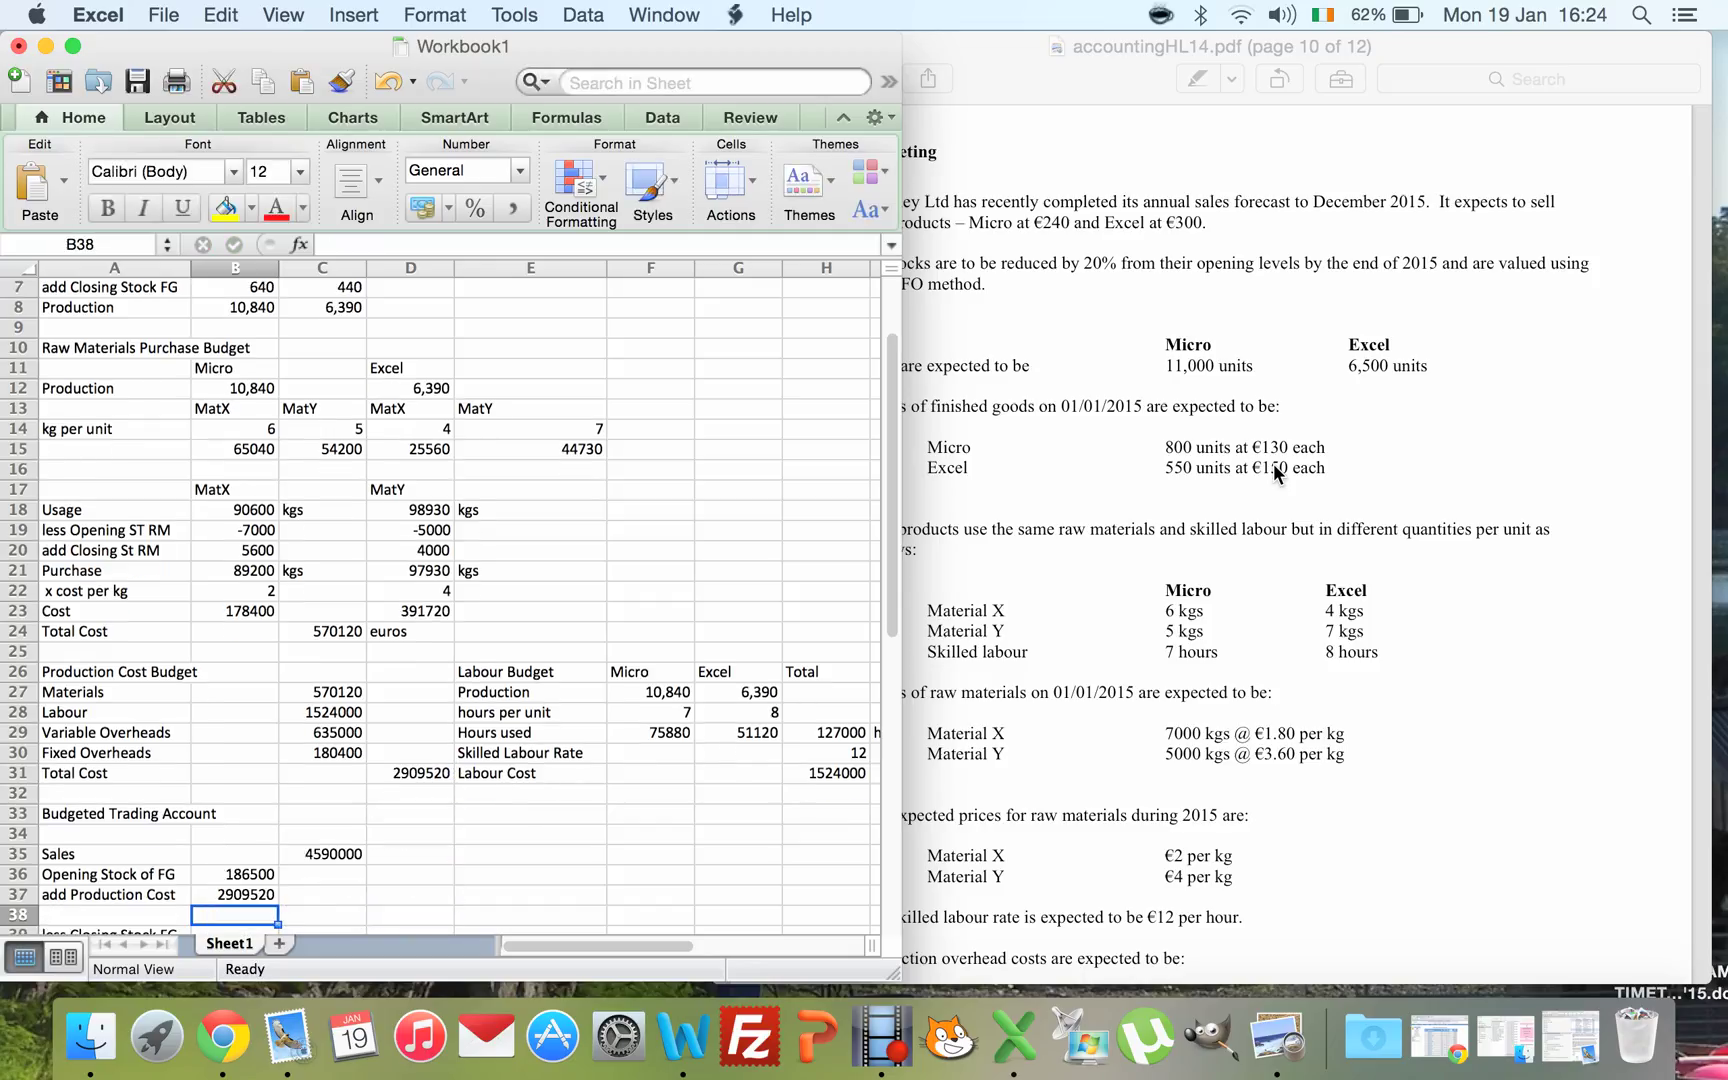
- Add the opening stock in B36 and the production cost in B37 to give a subtotal in B38
type("=")
key("Up")
key("Up")
type("+")
key("Up")
key("Return")
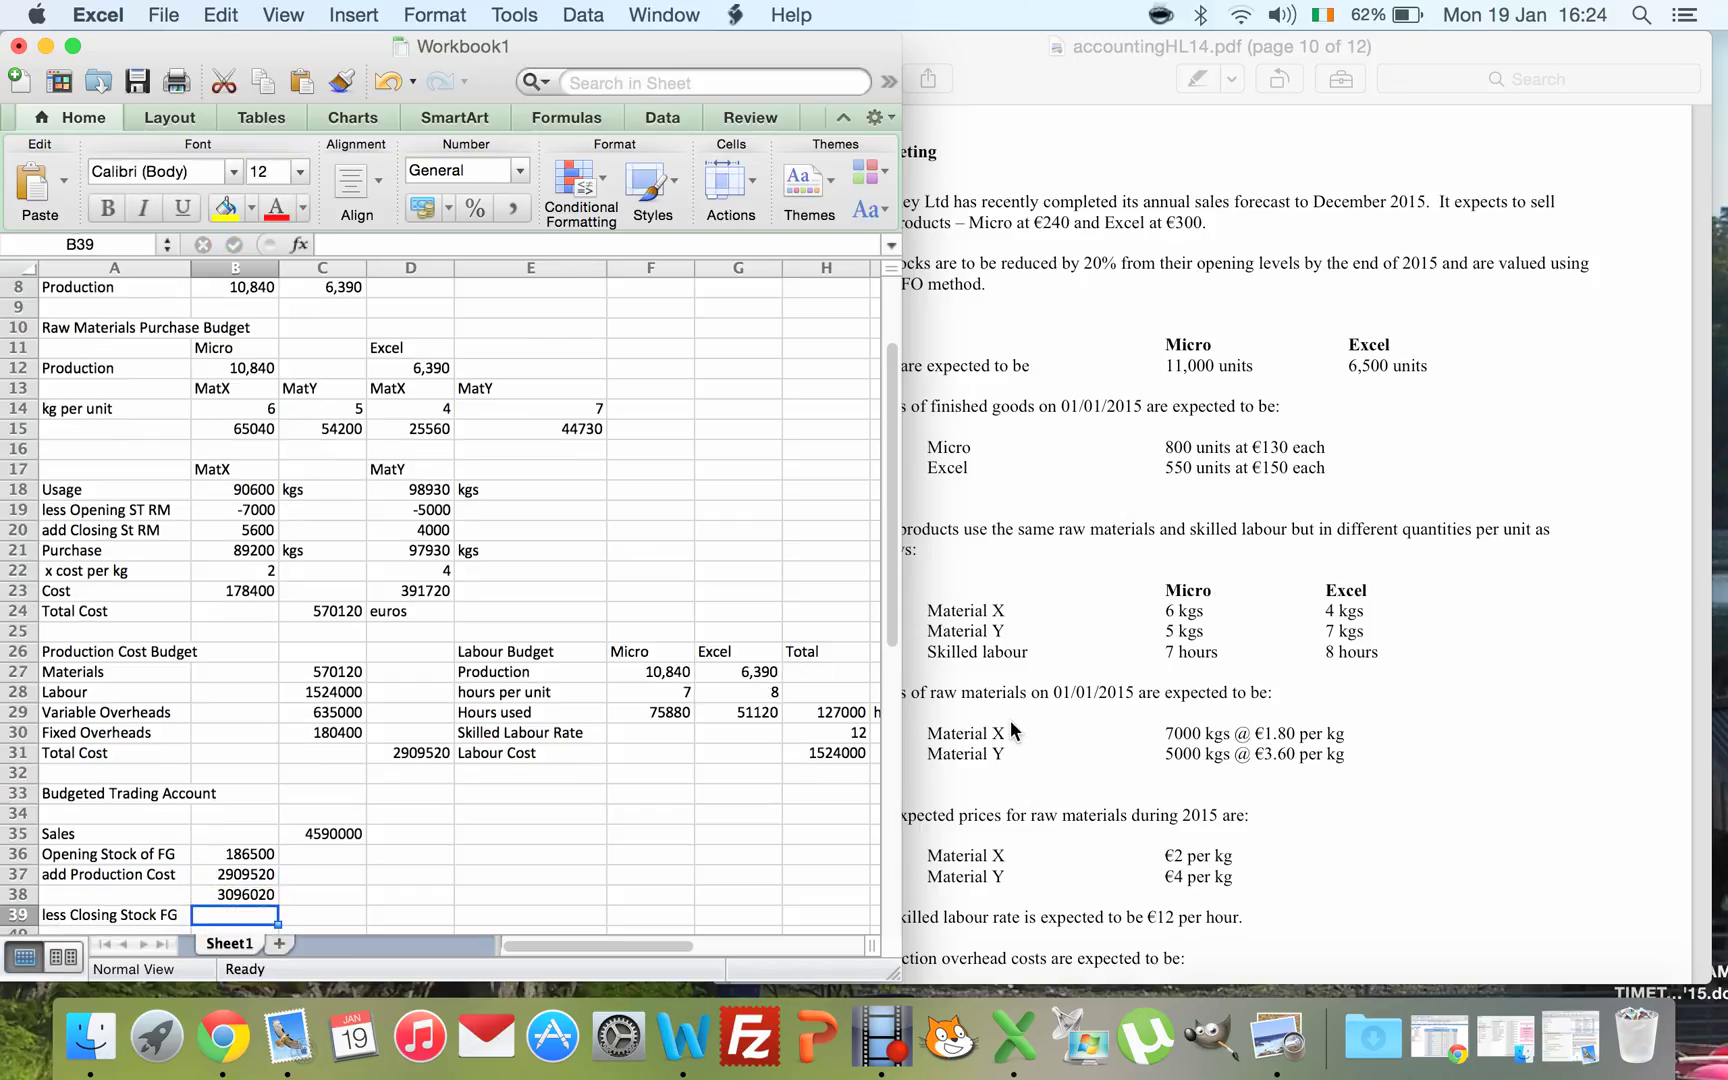
- Check the budgeted unit costs in the exam question and enter the closing stock in B39 as =(640*160)+(440*184)
left_click(1042, 748)
scroll(1045, 745, "down", 5)
scroll(1045, 745, "up", 2)
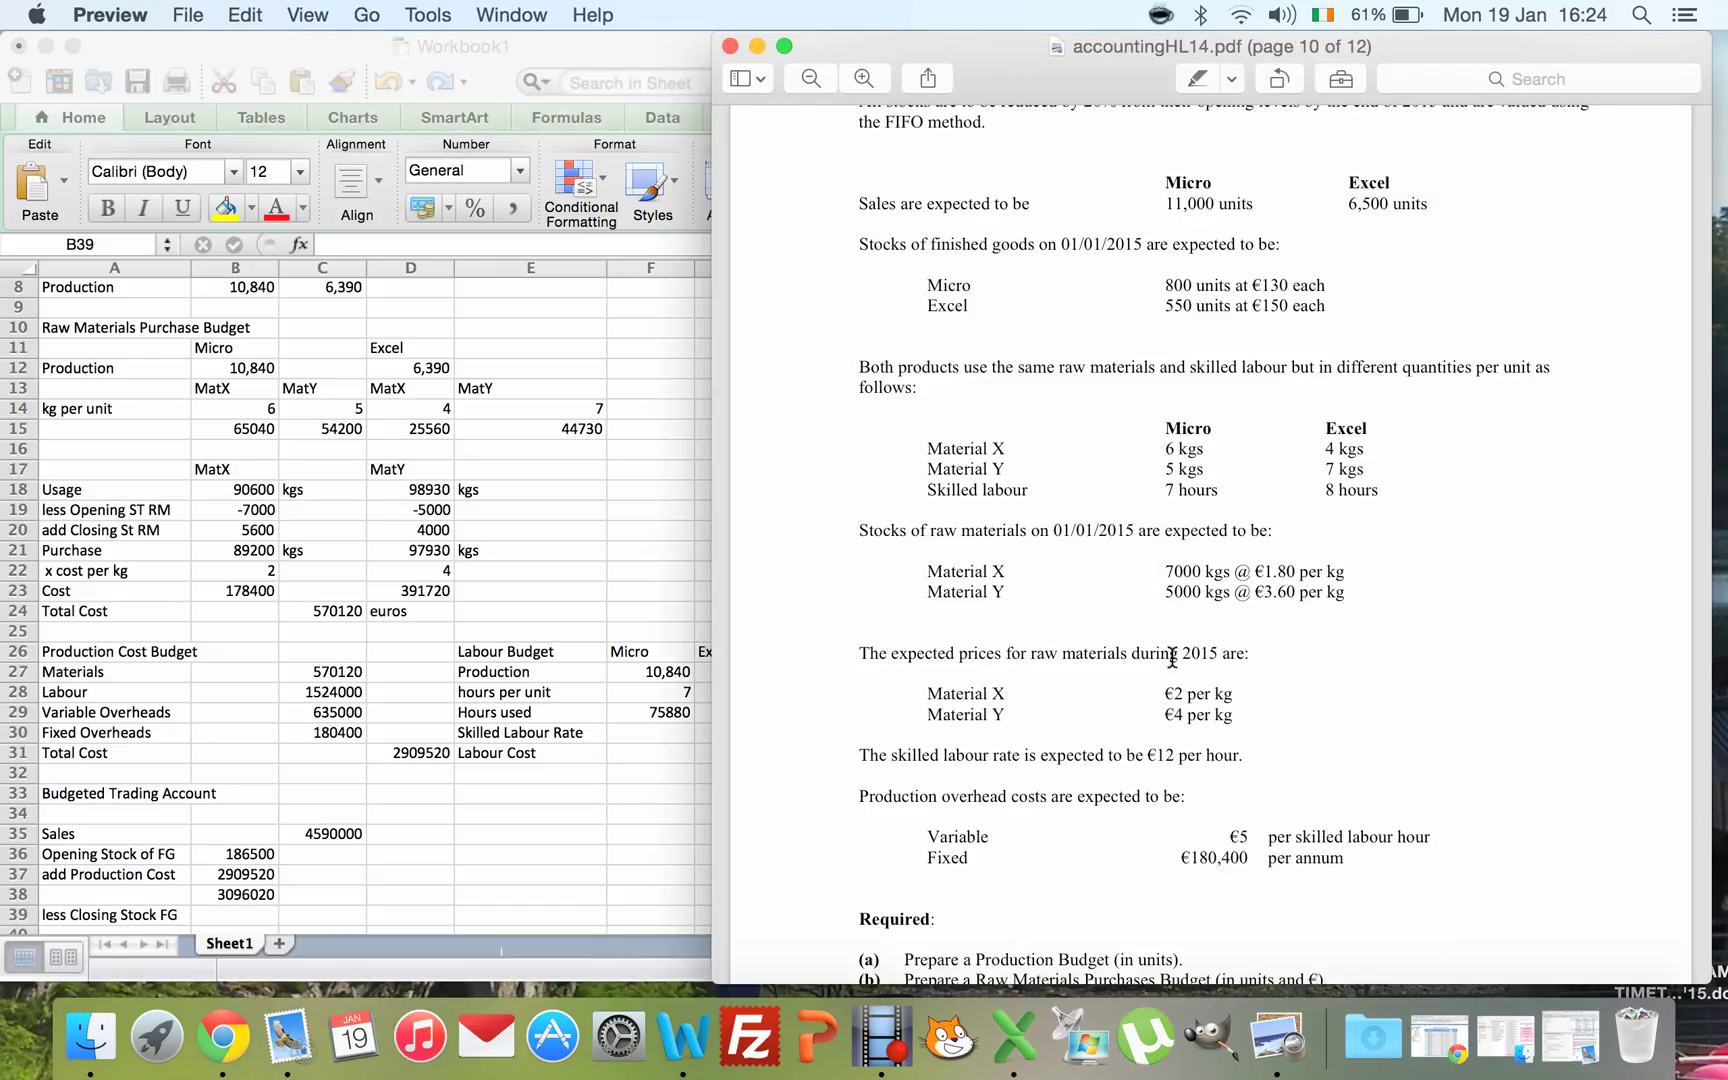
scroll(1055, 845, "down", 4)
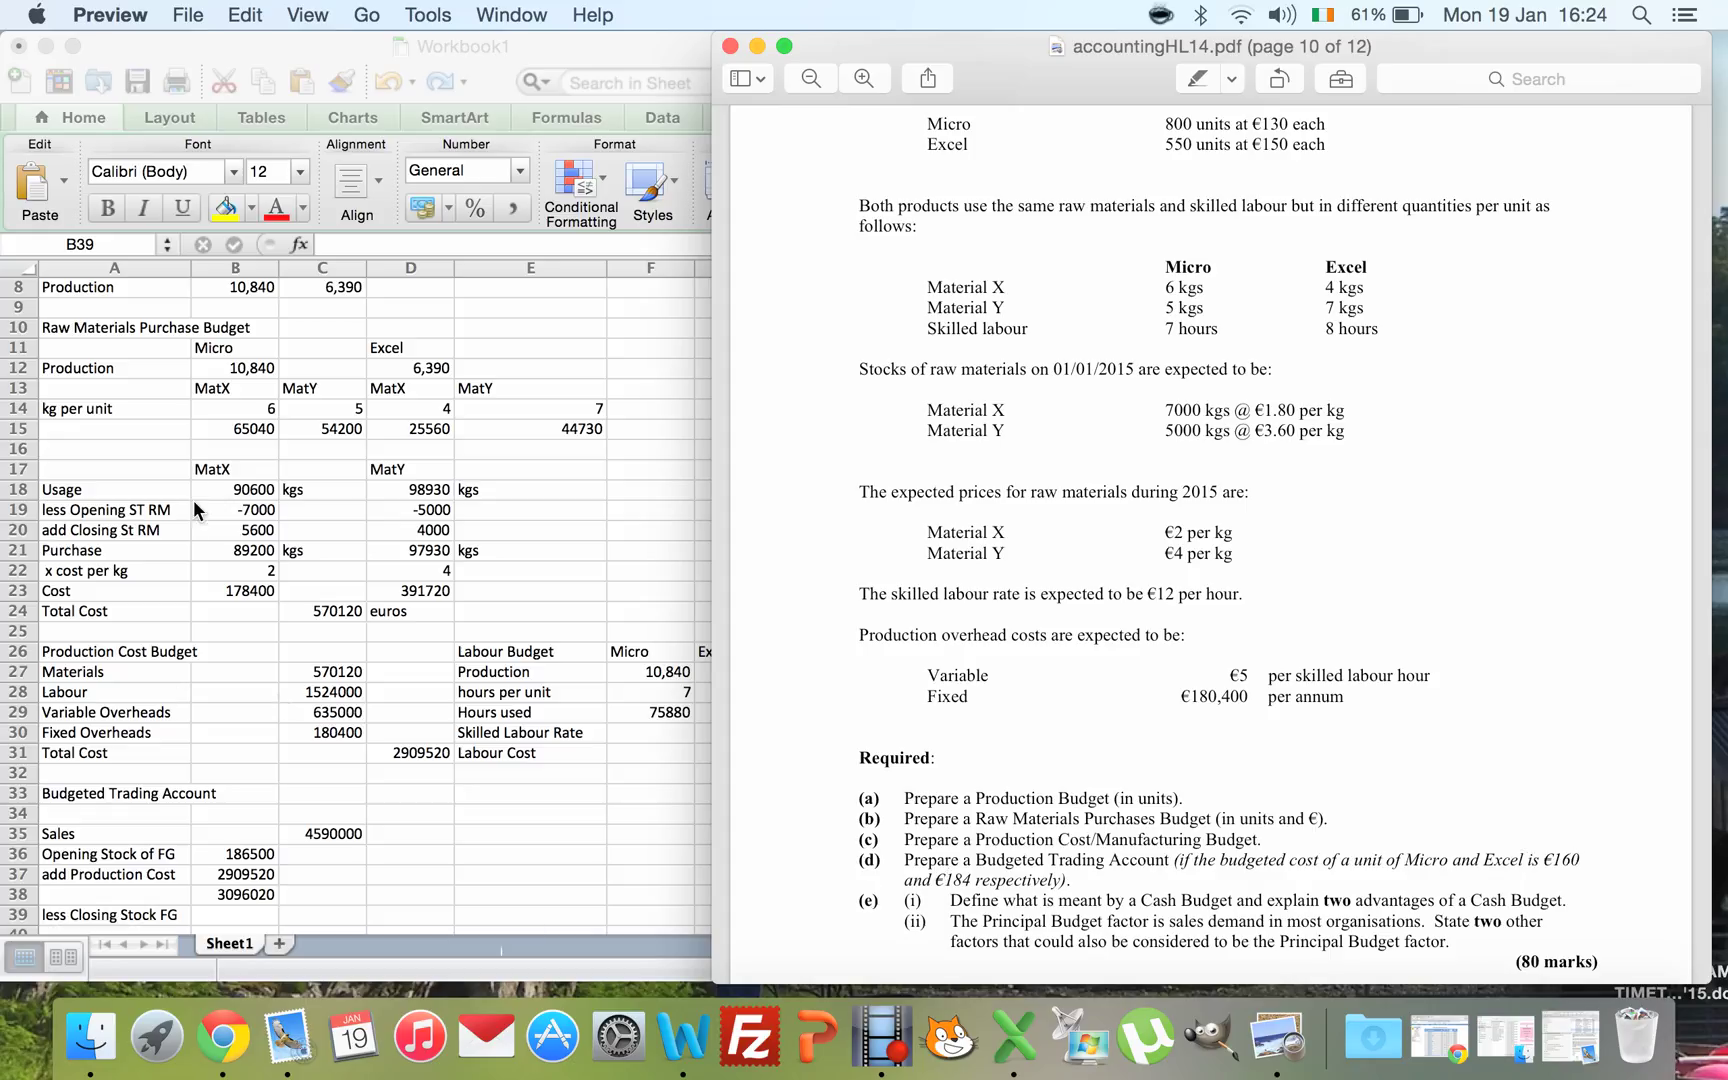
key("super+Tab")
key("Up")
key("Up")
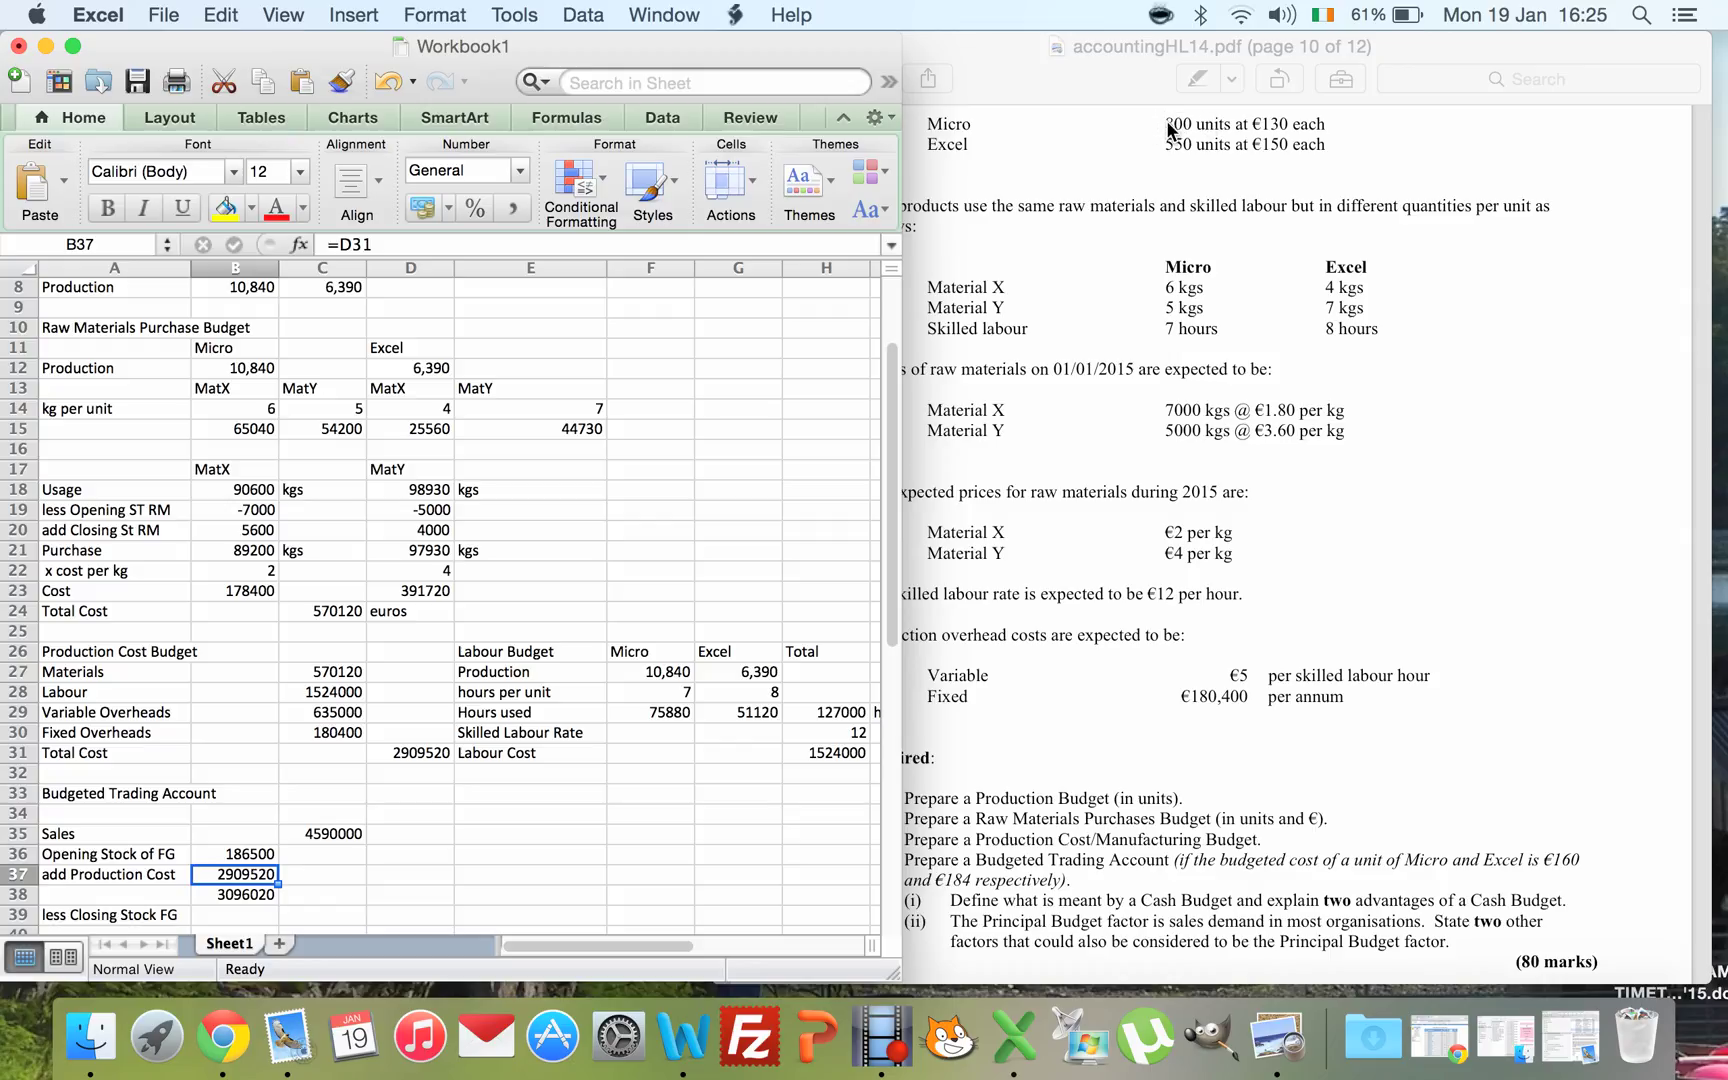
key("Down")
key("Down")
type("=")
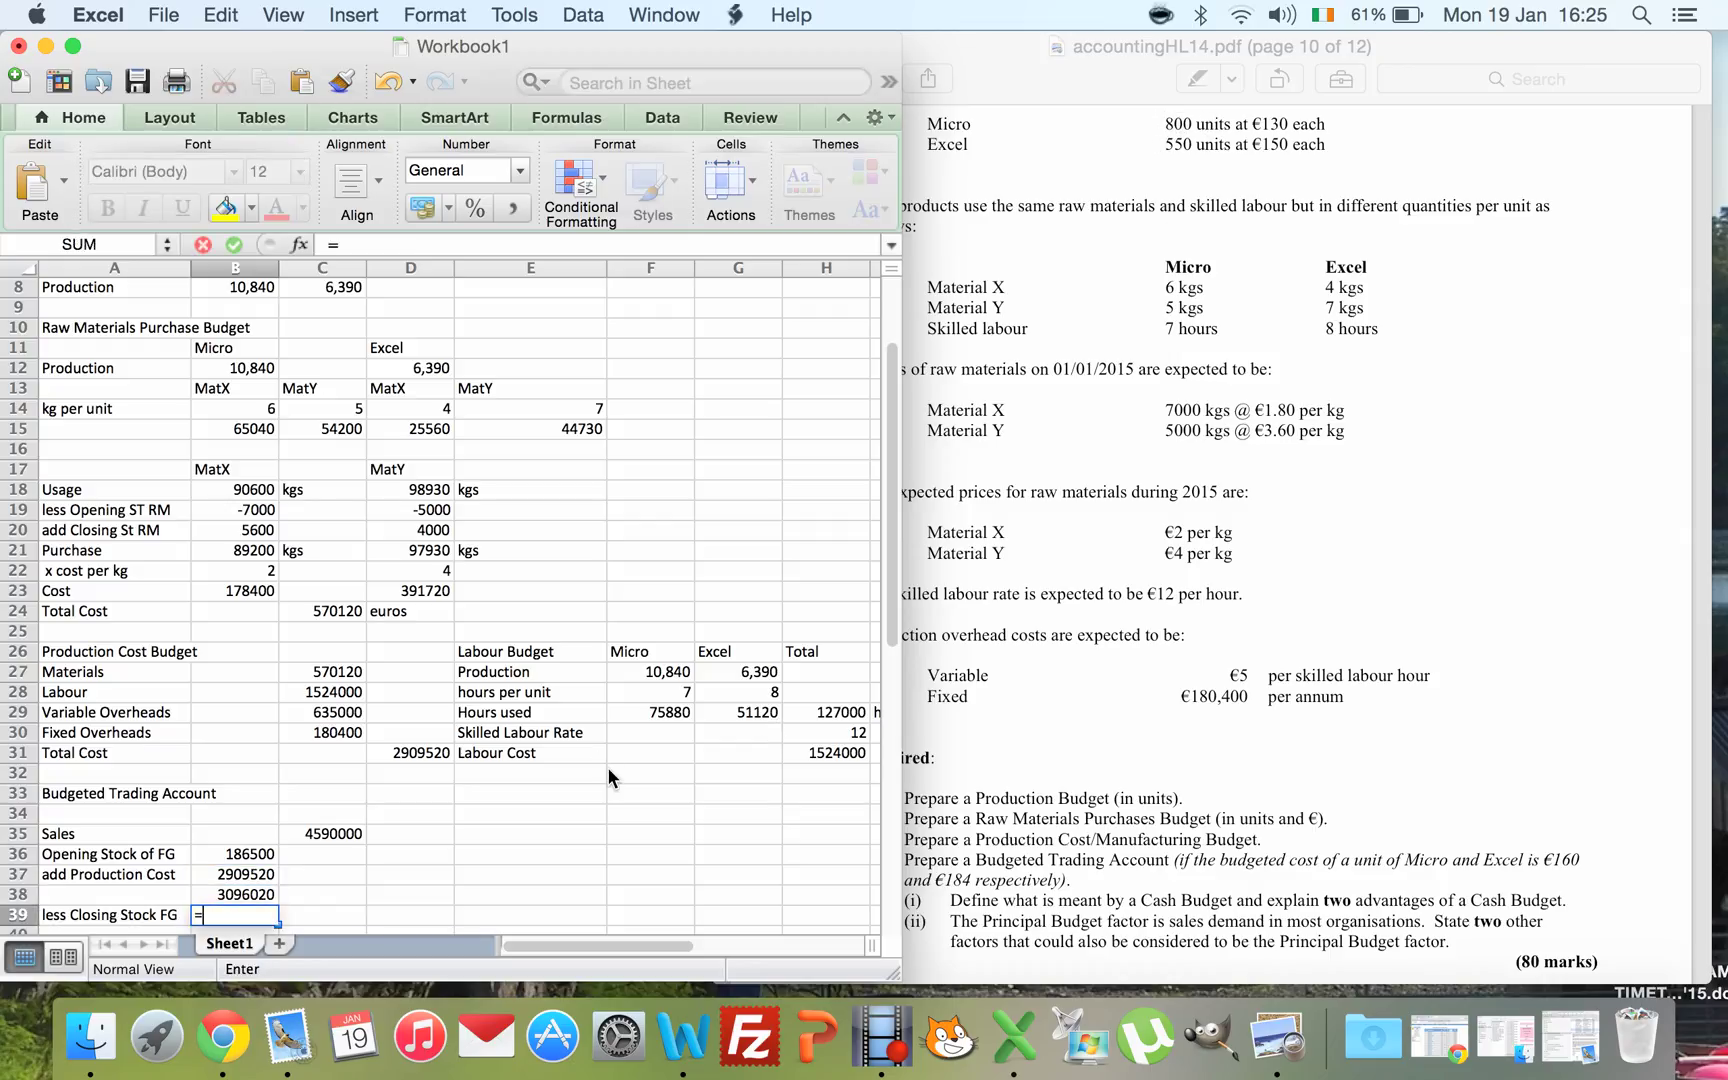
type("(640*160")
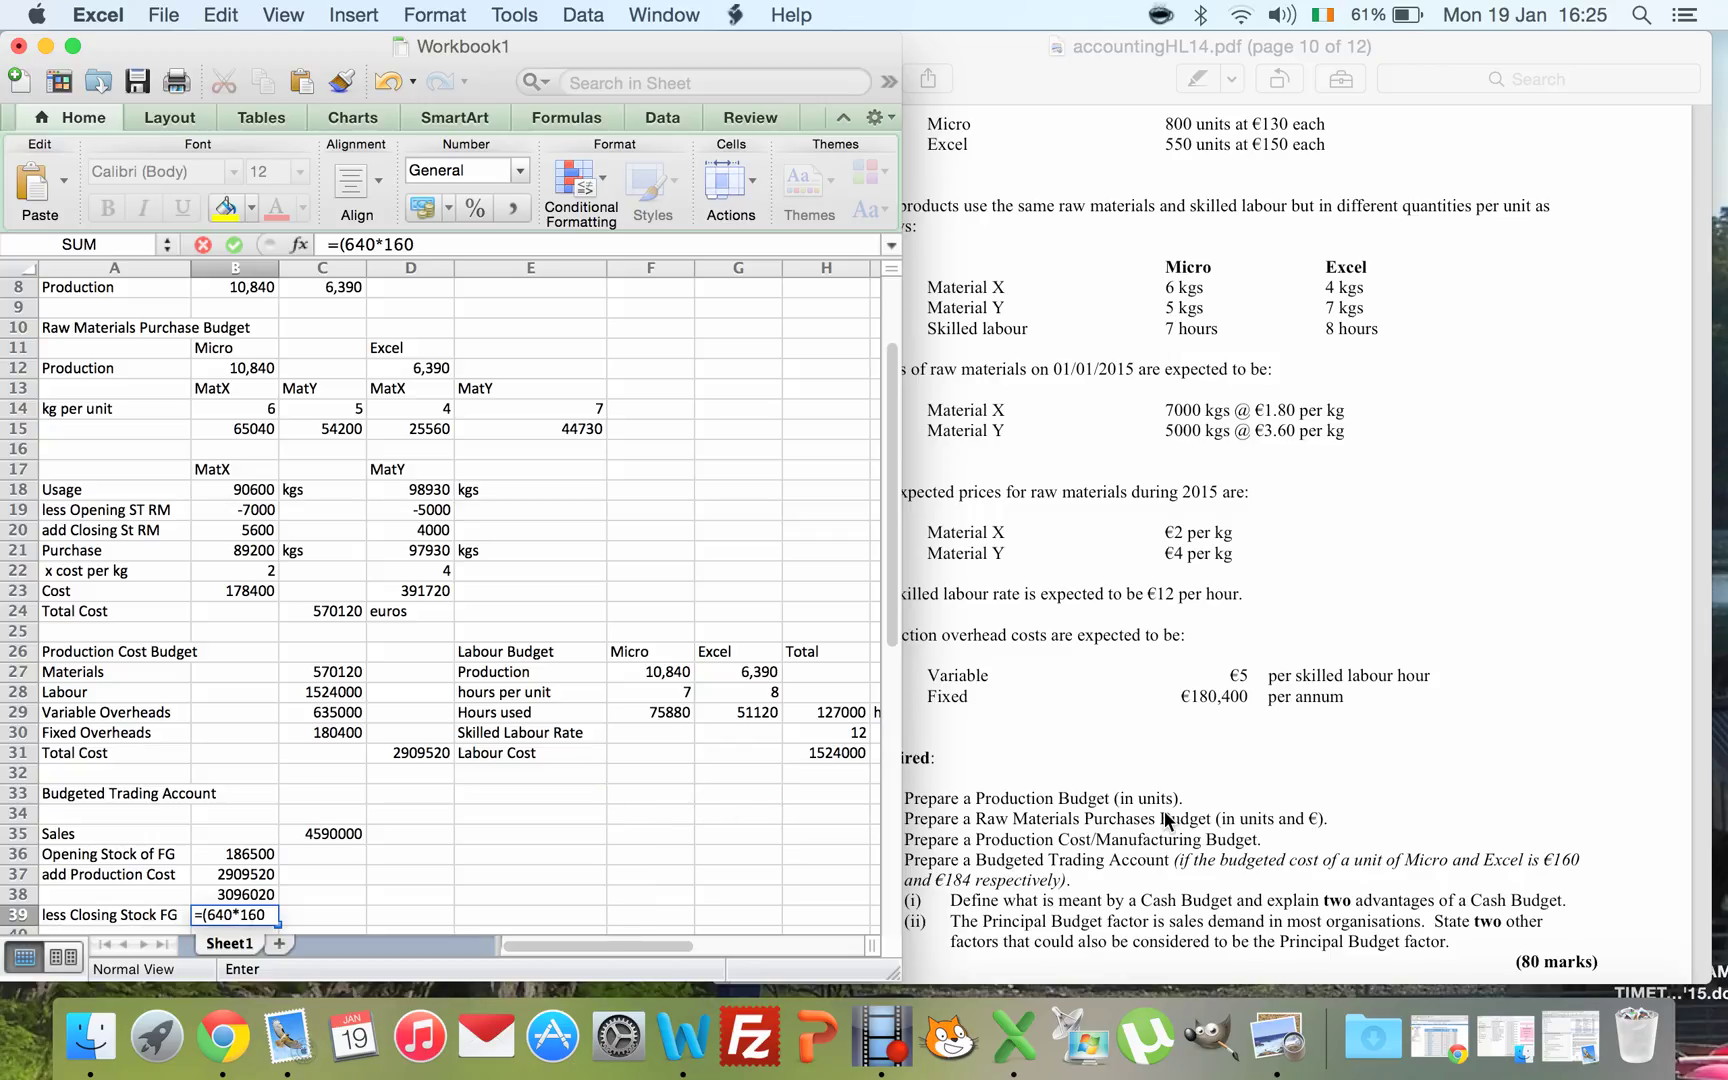
type(")+")
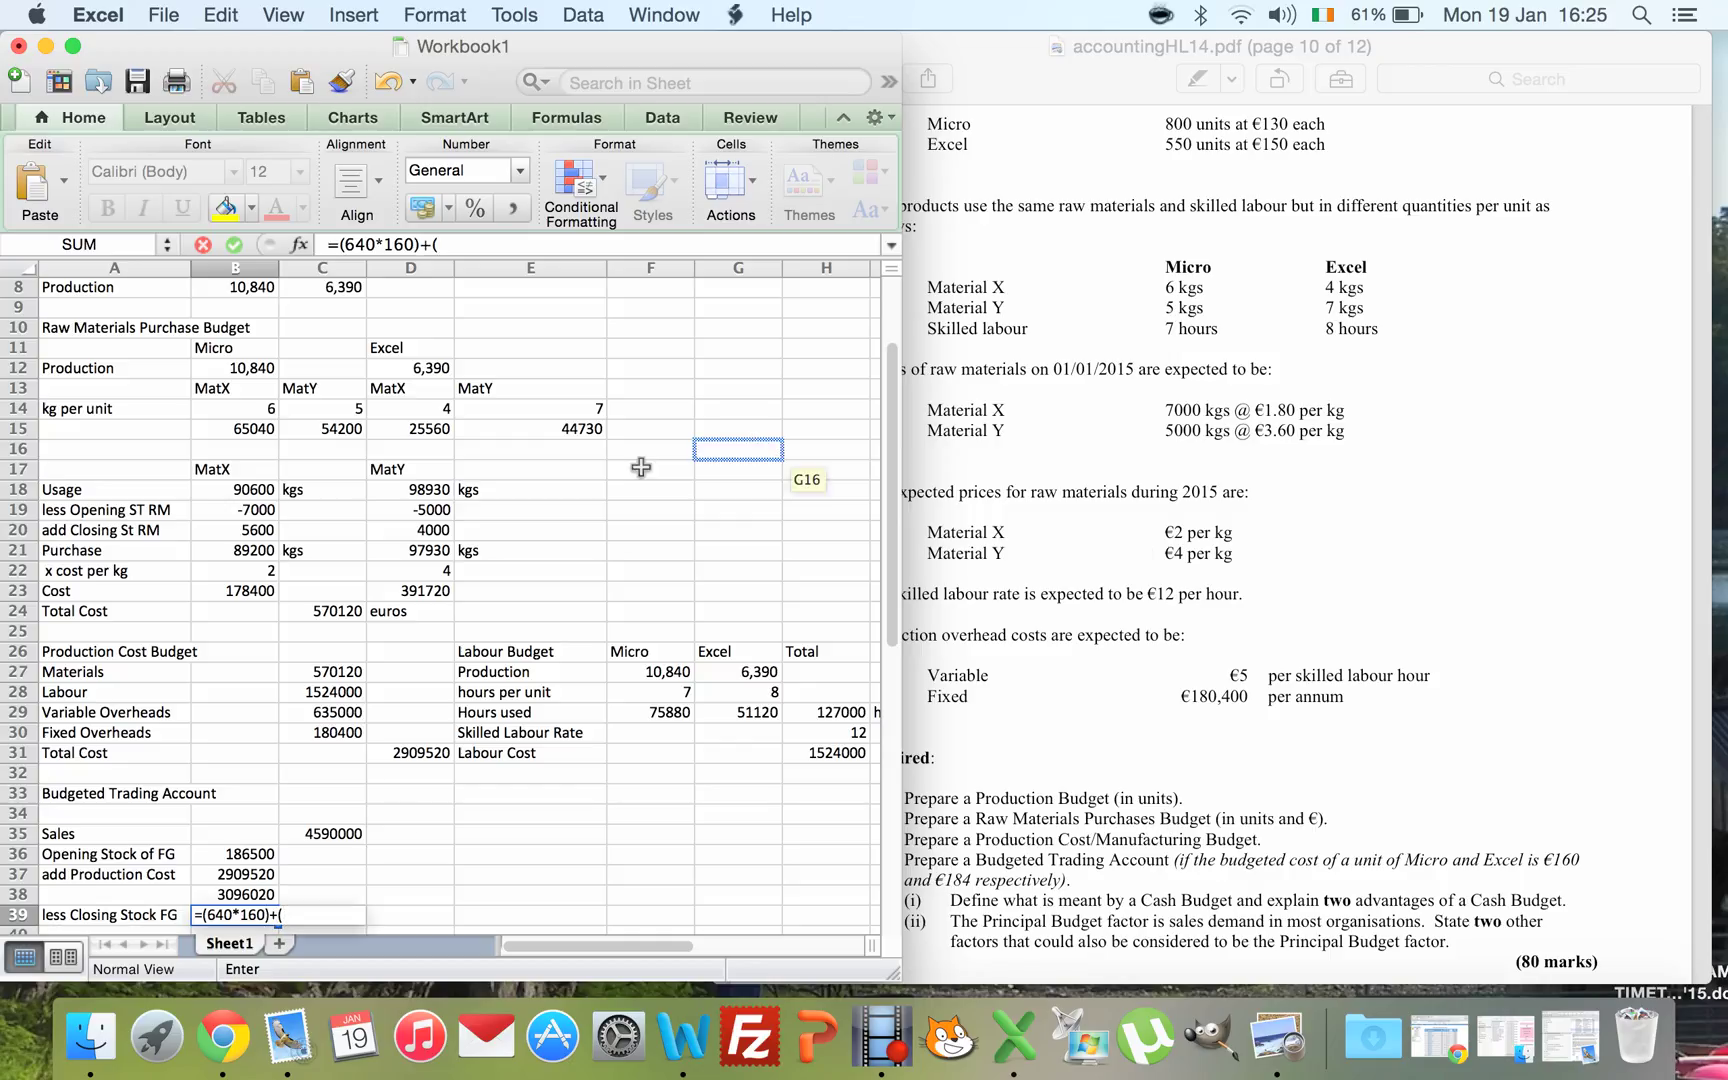
type("(440")
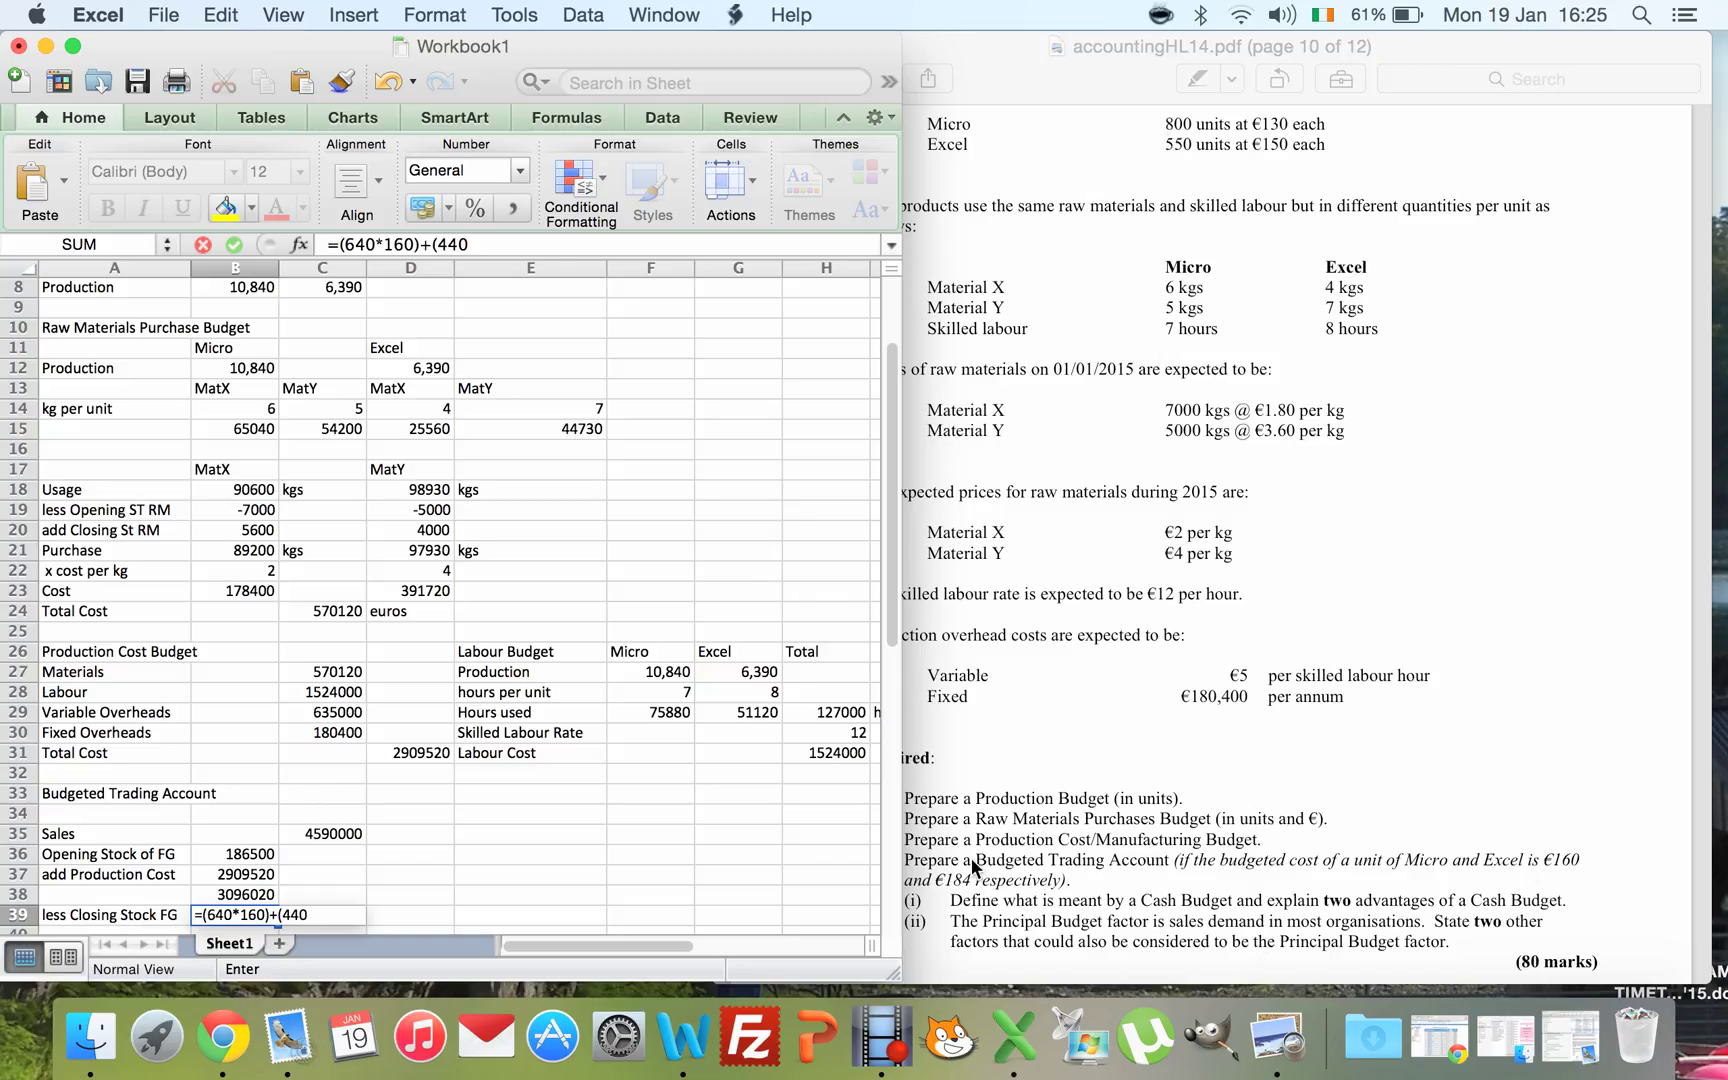
type("*184")
key("Return")
- Calculate the cost of sales in C40 by subtracting the closing stock in B39 from the subtotal in B38
key("Up")
key("Down")
key("Right")
type("=")
key("Left")
key("Up")
key("Up")
type("-")
key("Down")
key("Down")
key("Up")
key("Return")
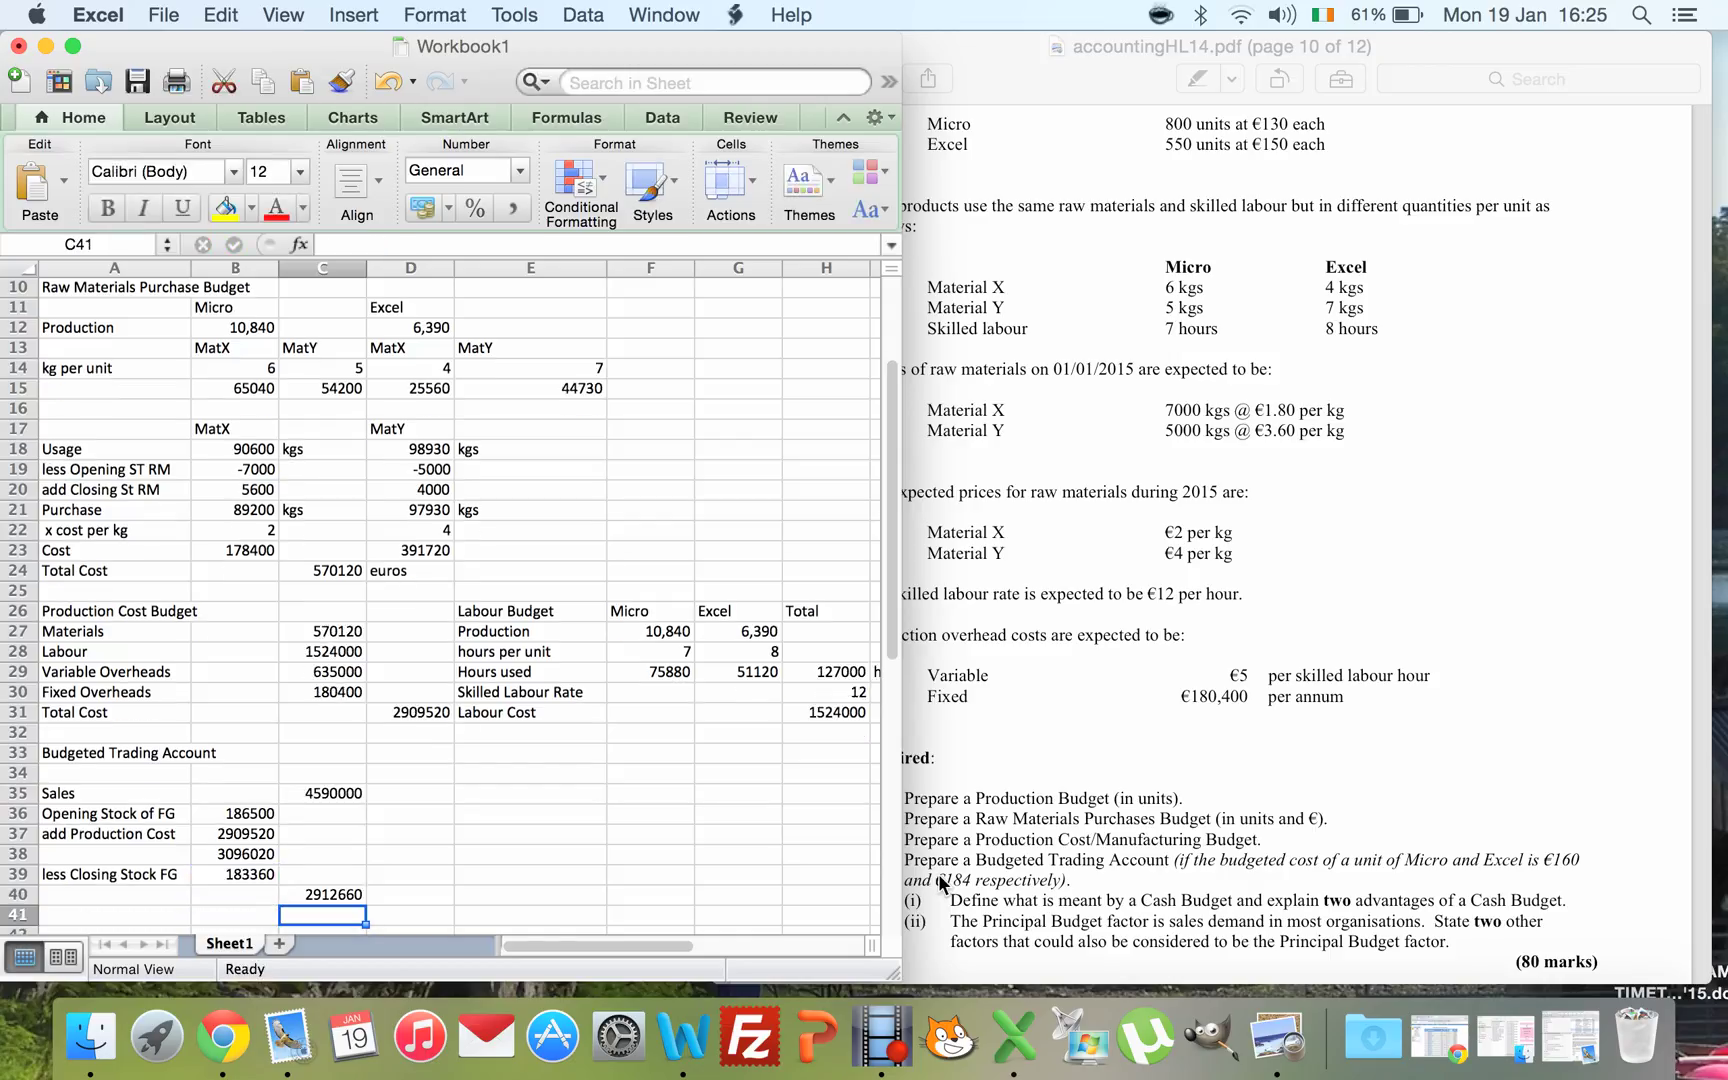
- Calculate the profit in C41 by subtracting the cost of sales in C40 from Sales in C35
type("=")
key("Up")
key("Up")
key("Up")
key("Up")
key("Up")
key("Up")
type("-")
key("Up")
key("Return")
- Label A41 as Gross Profit in the trading account
key("Up")
key("Left")
key("Left")
type("Gross ")
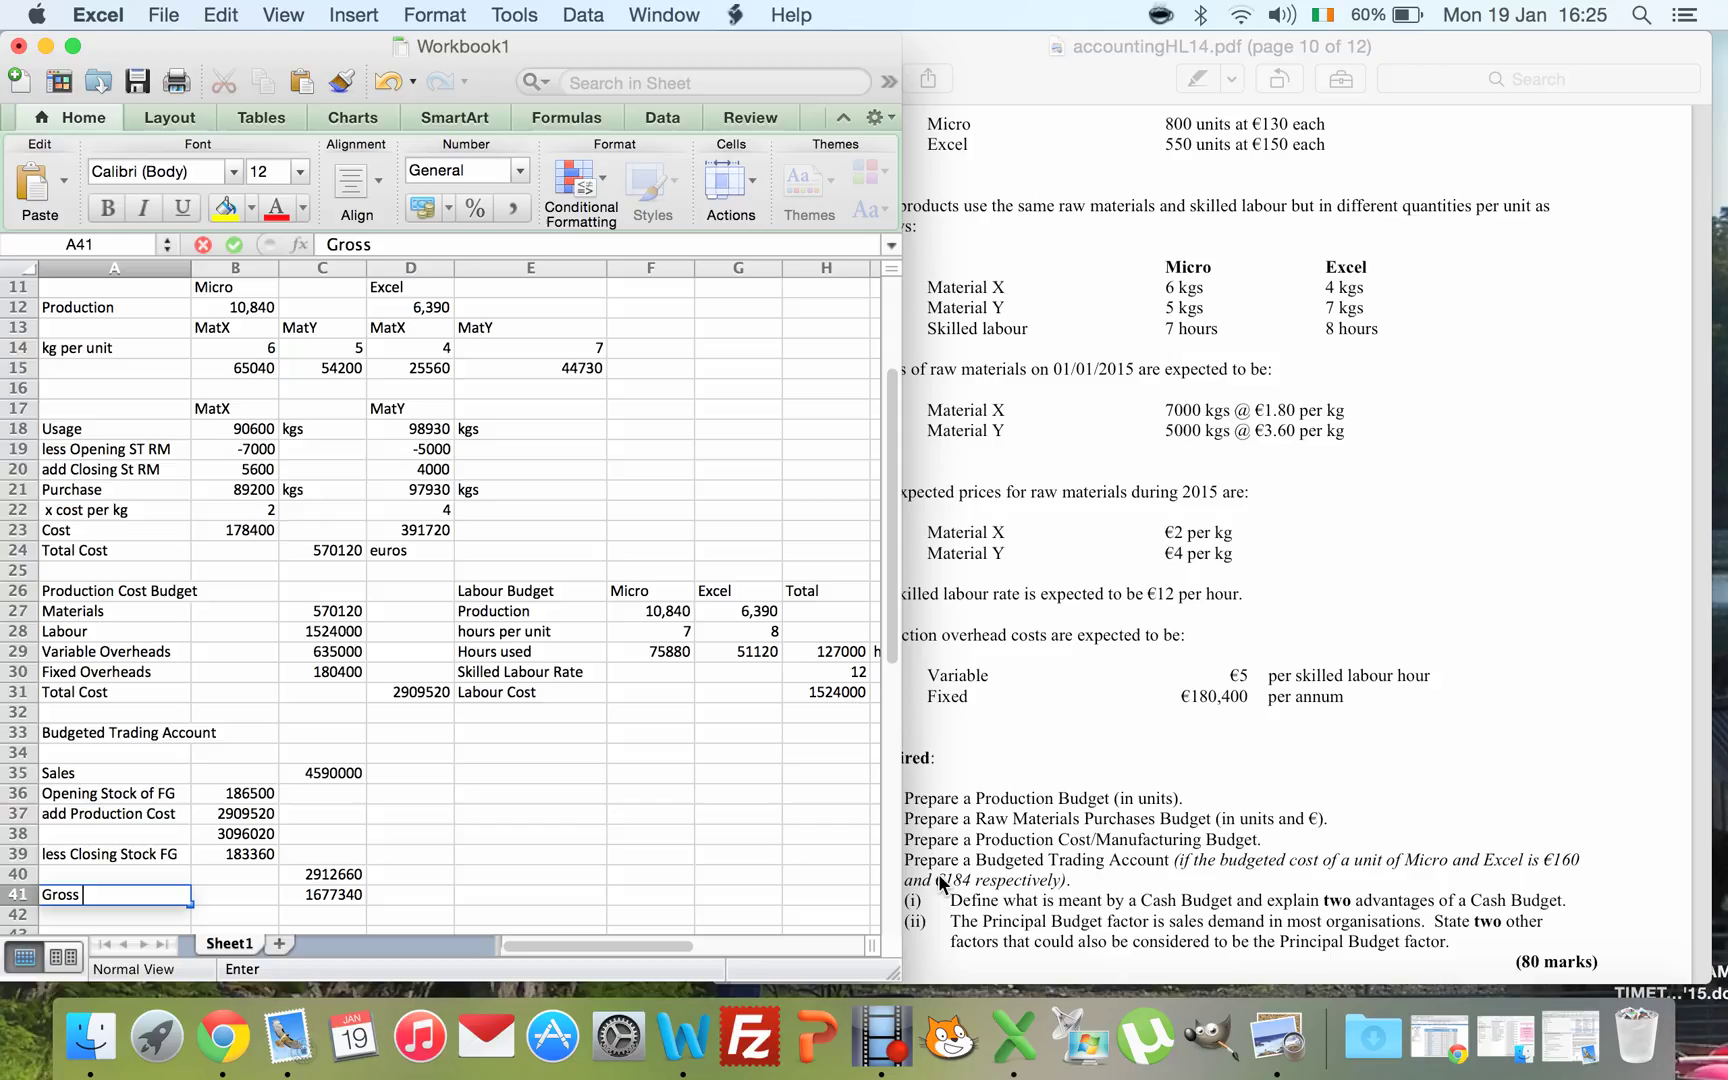
type("Profit")
key("Return")
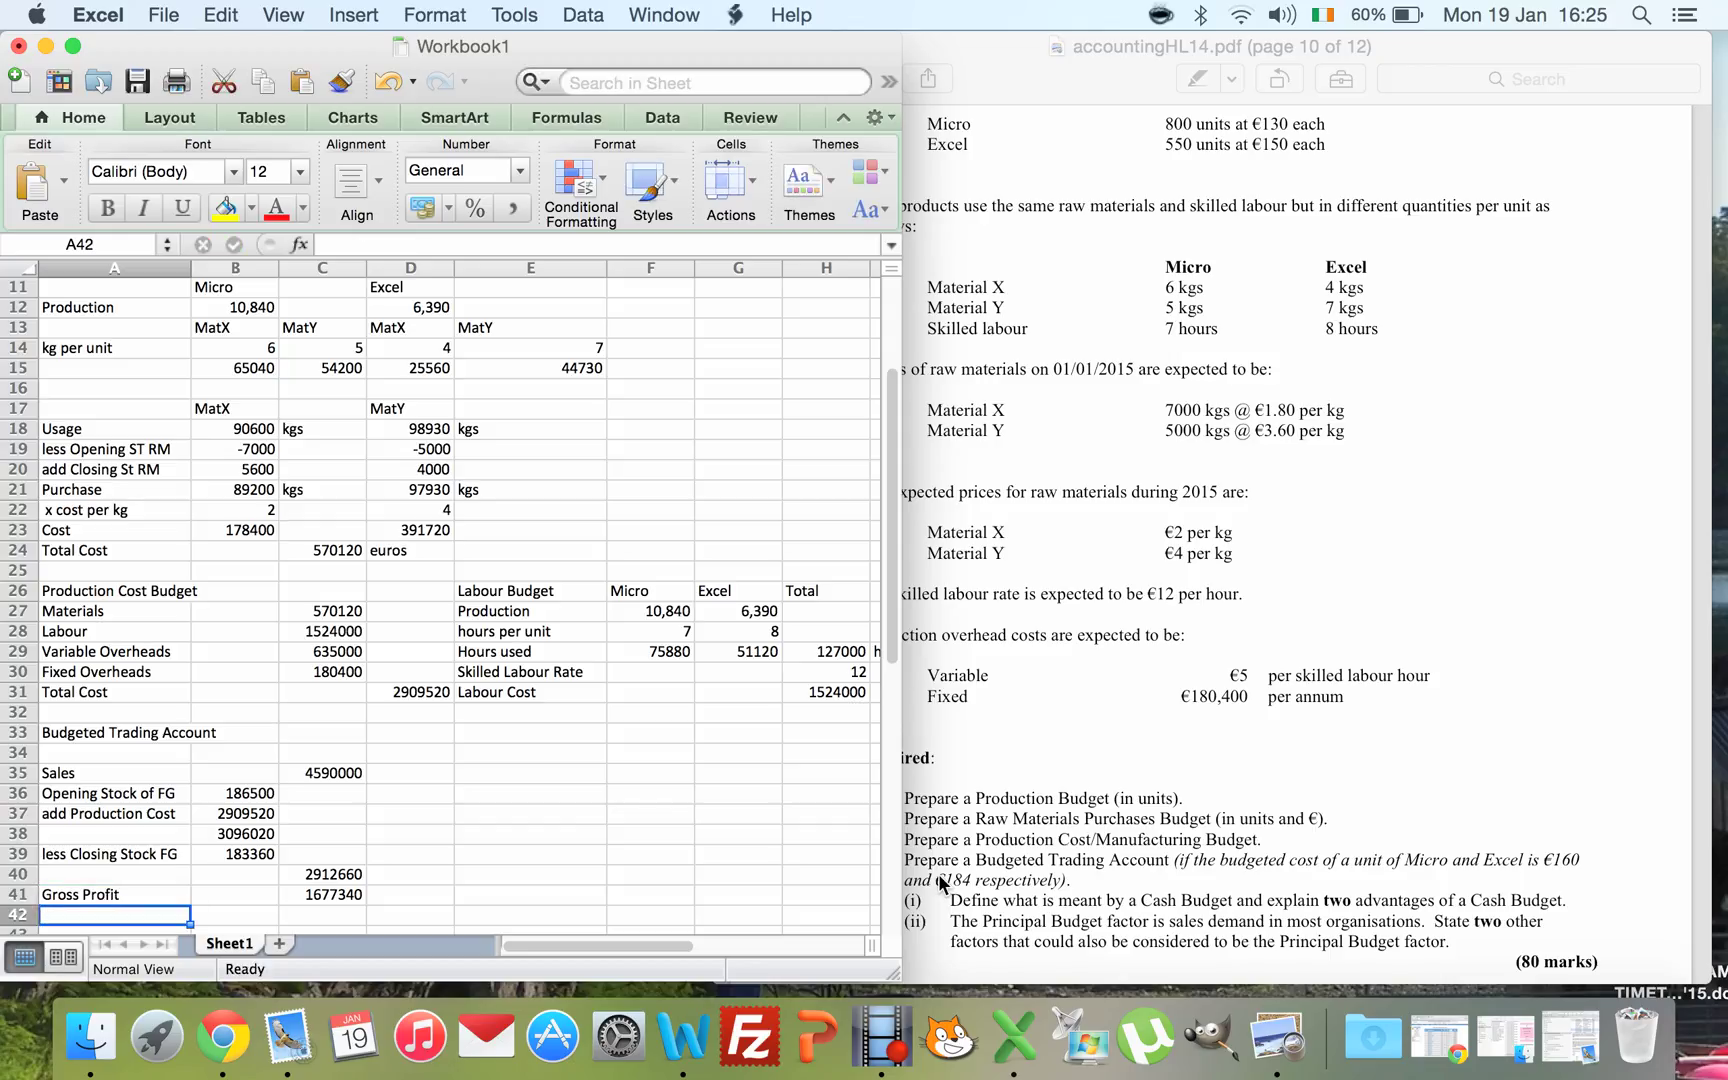